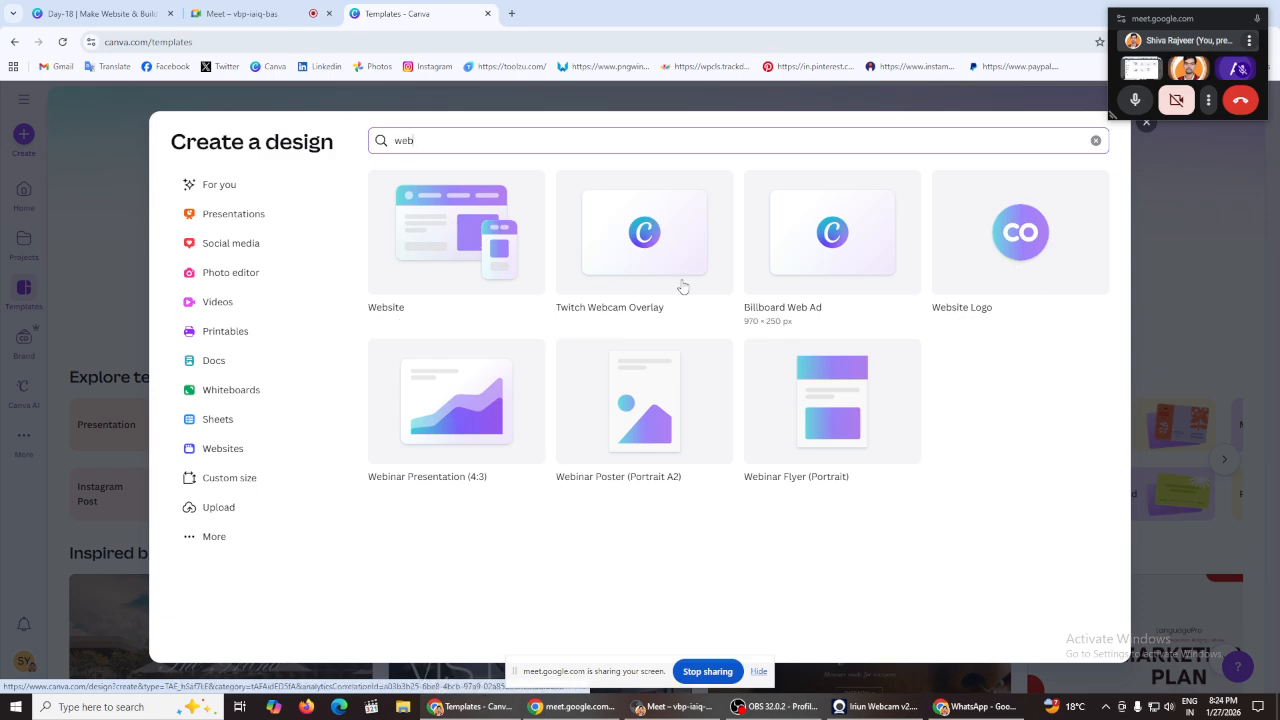
Step: Create a new Website design and apply all 3 pages of the Law Firm Website in Dark Blue Beige Gold Style template
click(424, 257)
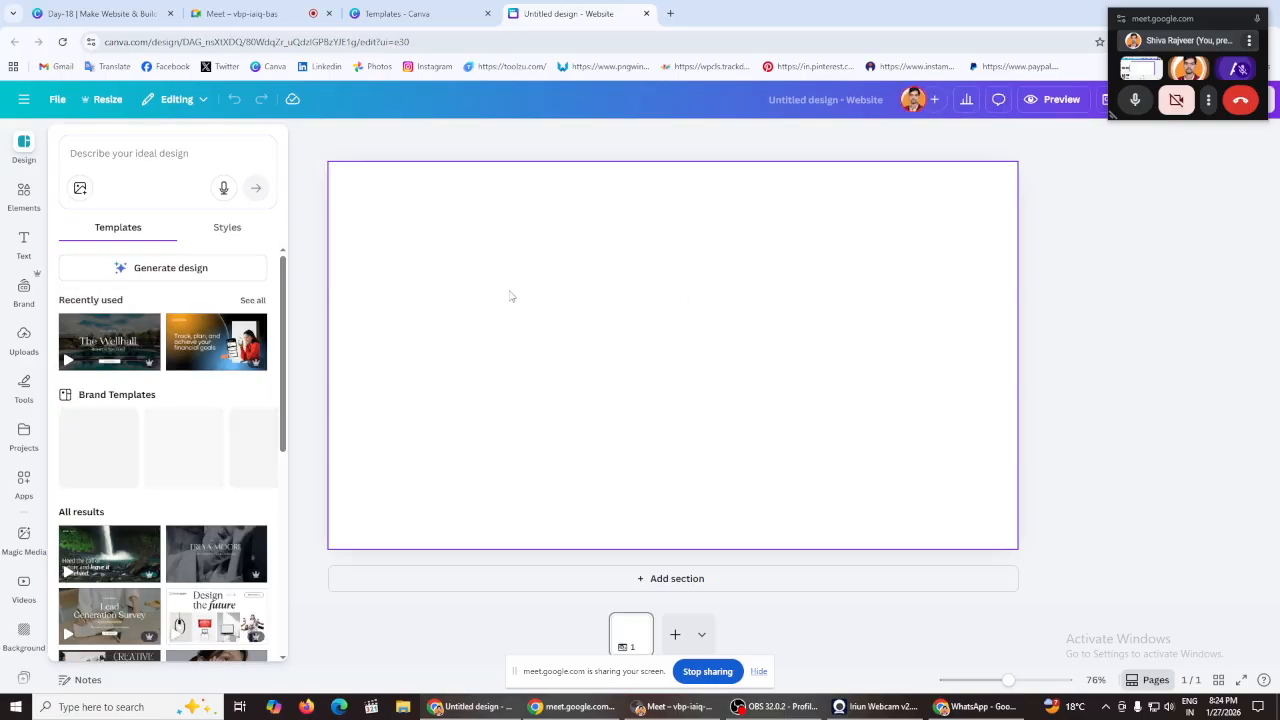
scroll(172, 361, down, 3)
scroll(172, 363, down, 3)
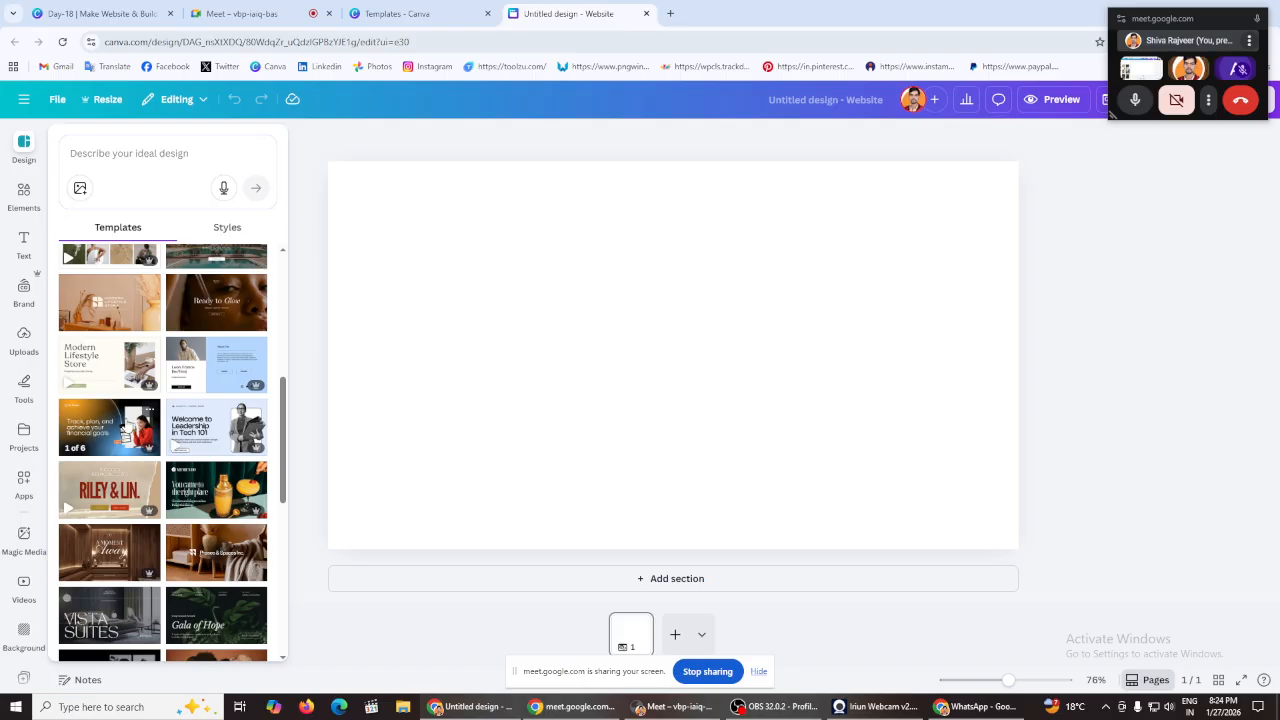
scroll(128, 428, down, 3)
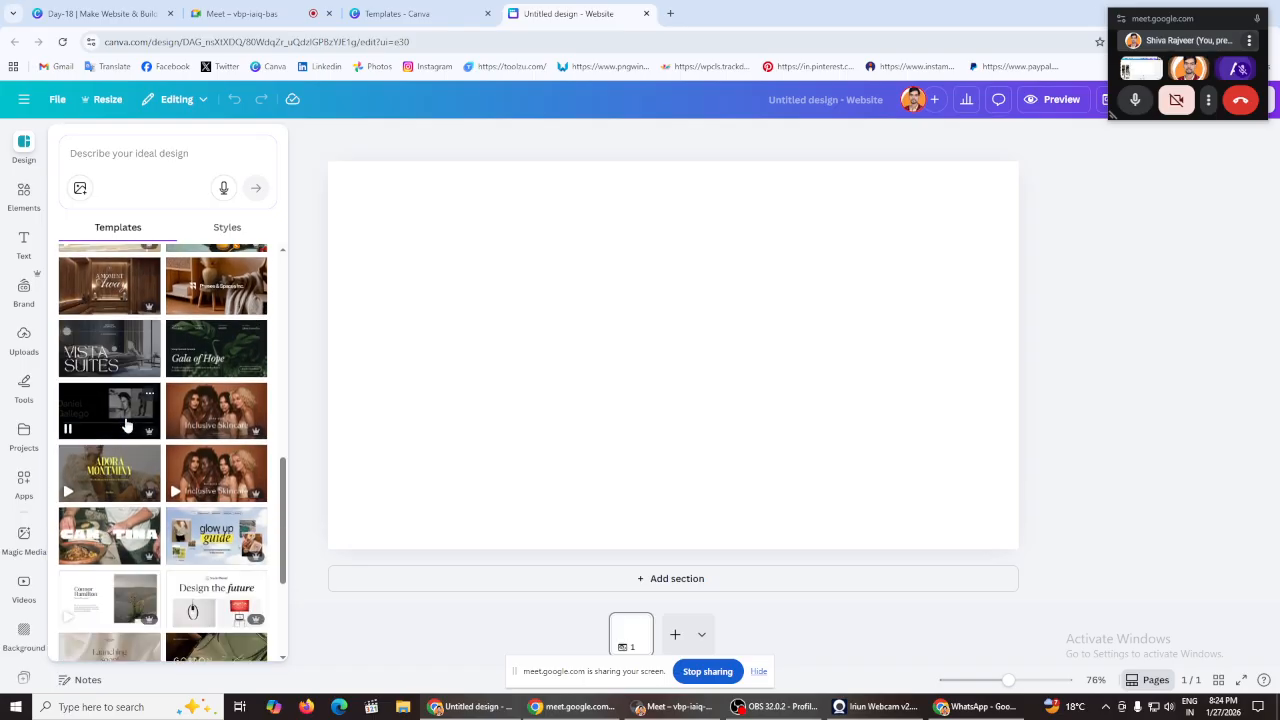
scroll(150, 415, down, 2)
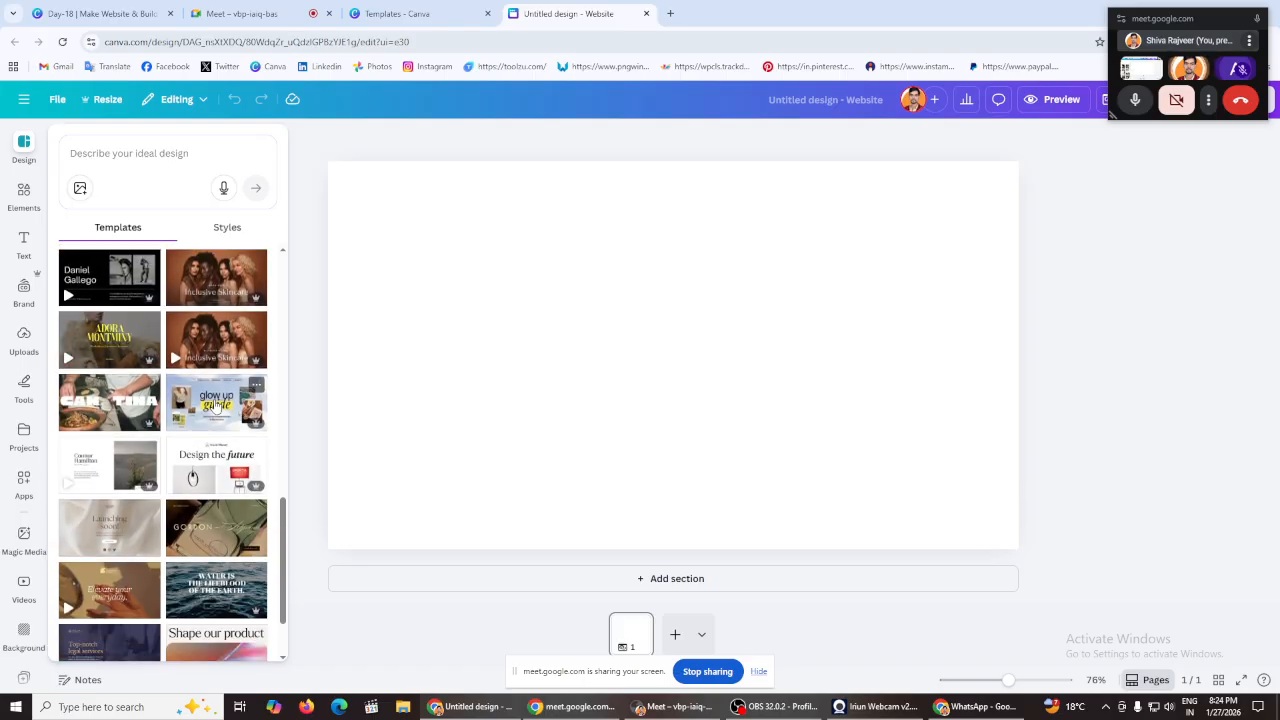
scroll(215, 404, down, 1)
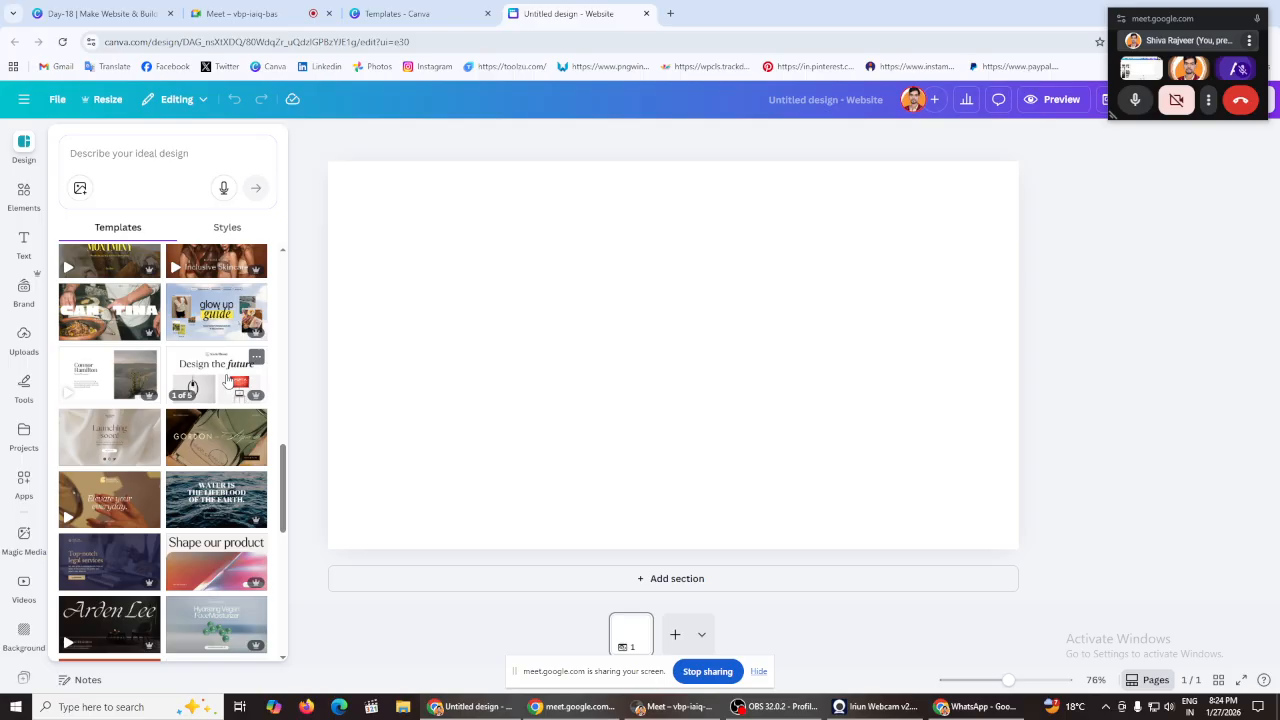
scroll(220, 390, down, 1)
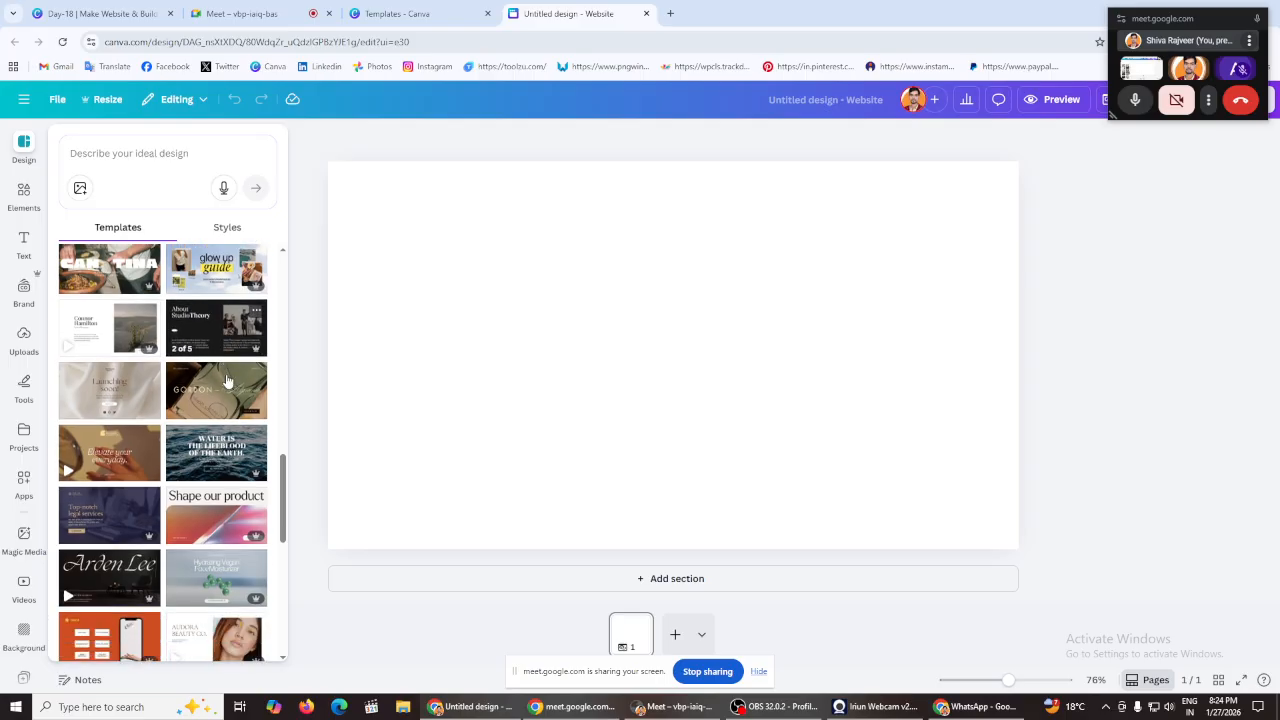
click(99, 498)
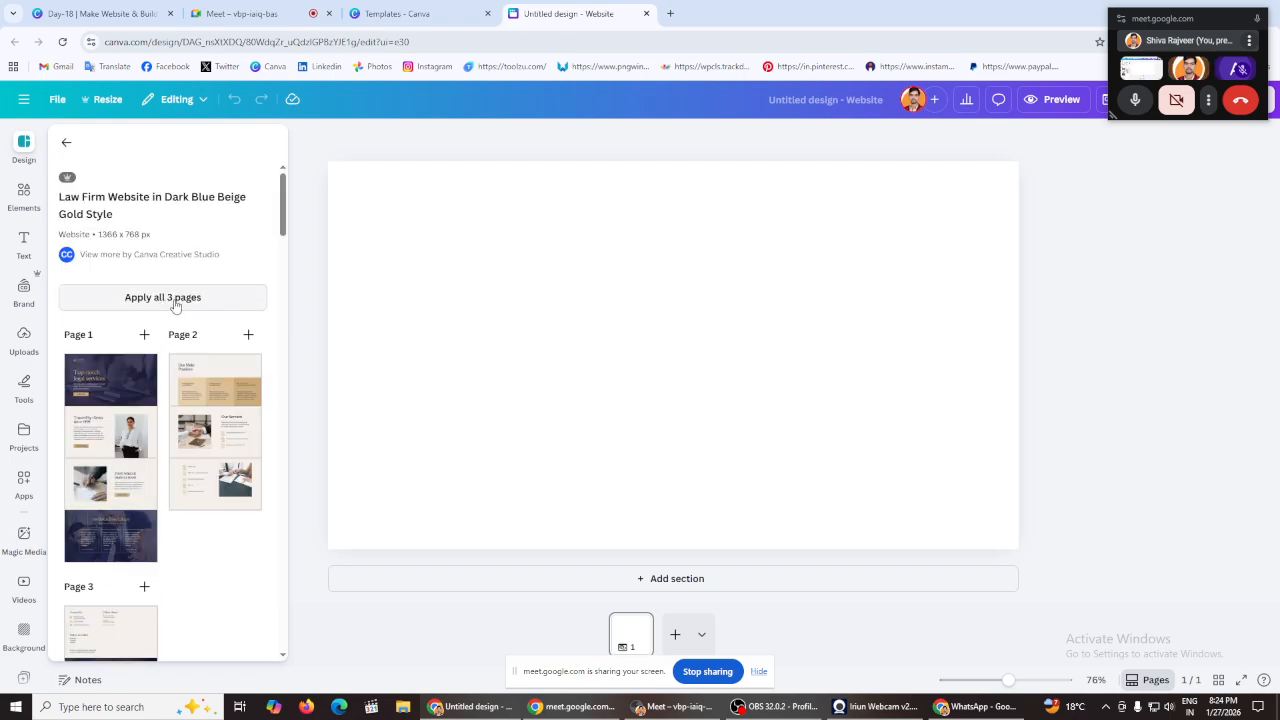
click(175, 301)
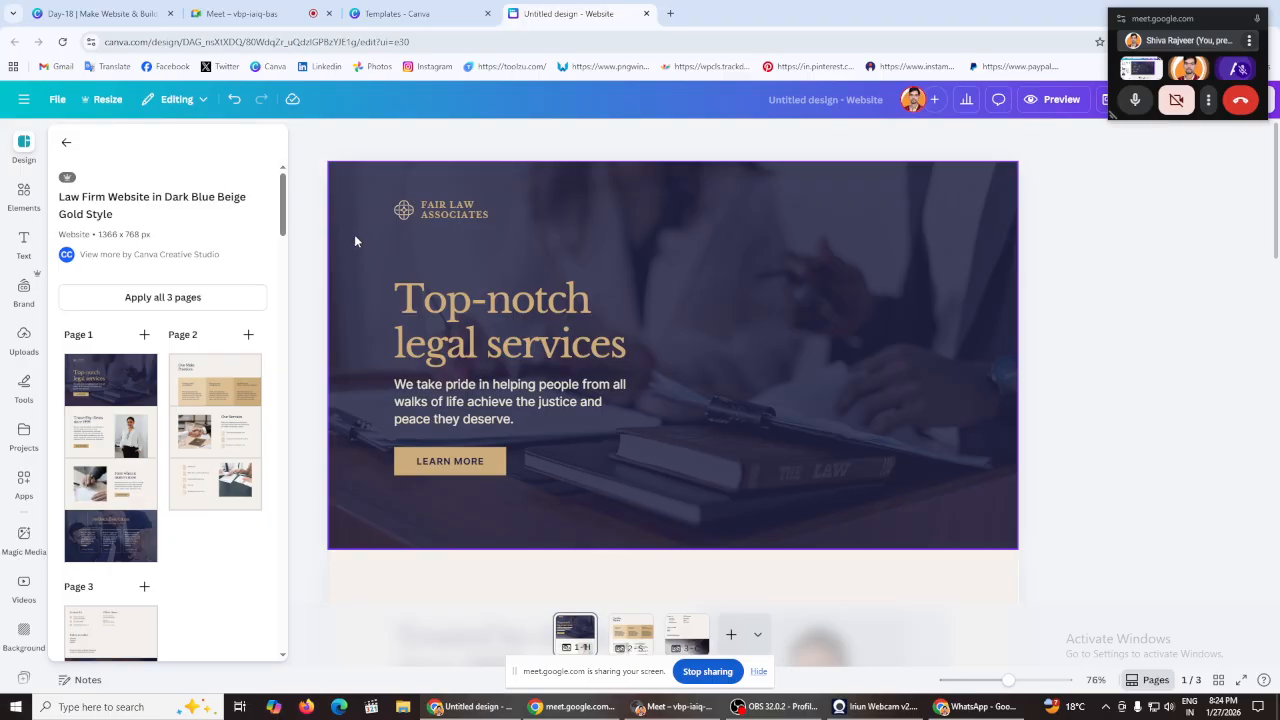
Step: Preview the website and look through the Home page from the hero banner to the client feedback section
click(1050, 99)
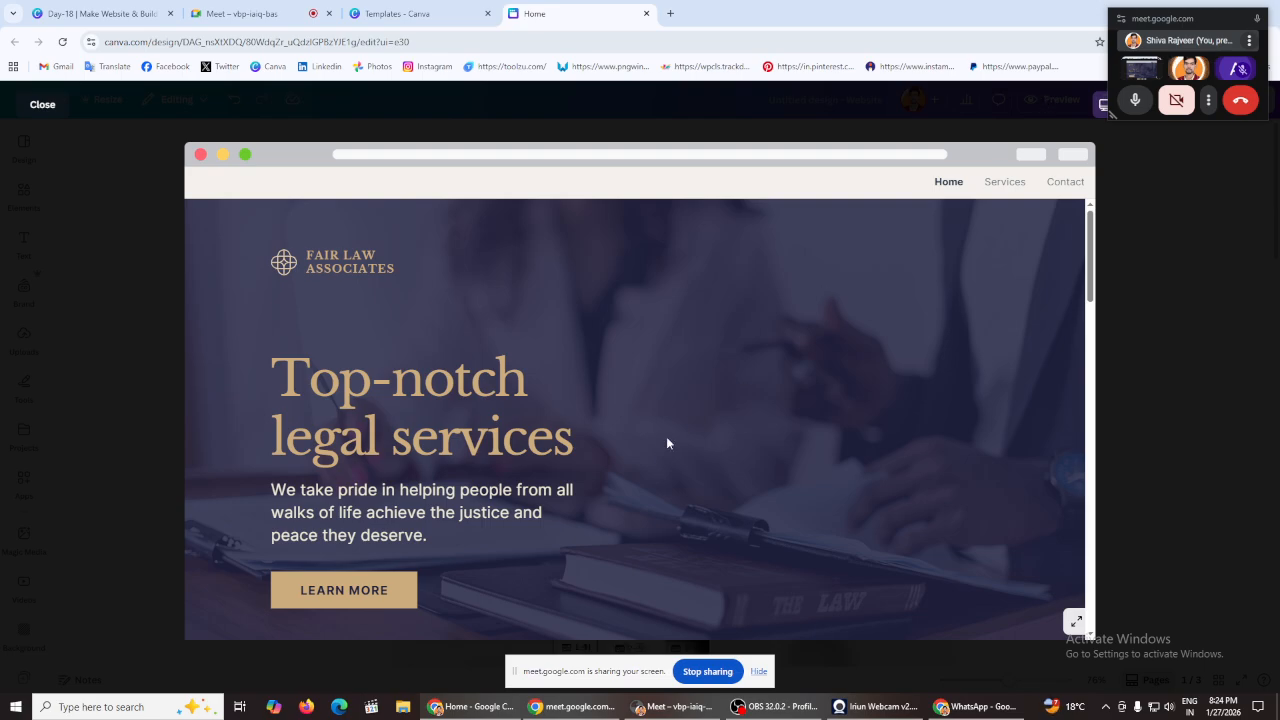
scroll(662, 442, down, 3)
scroll(658, 449, down, 10)
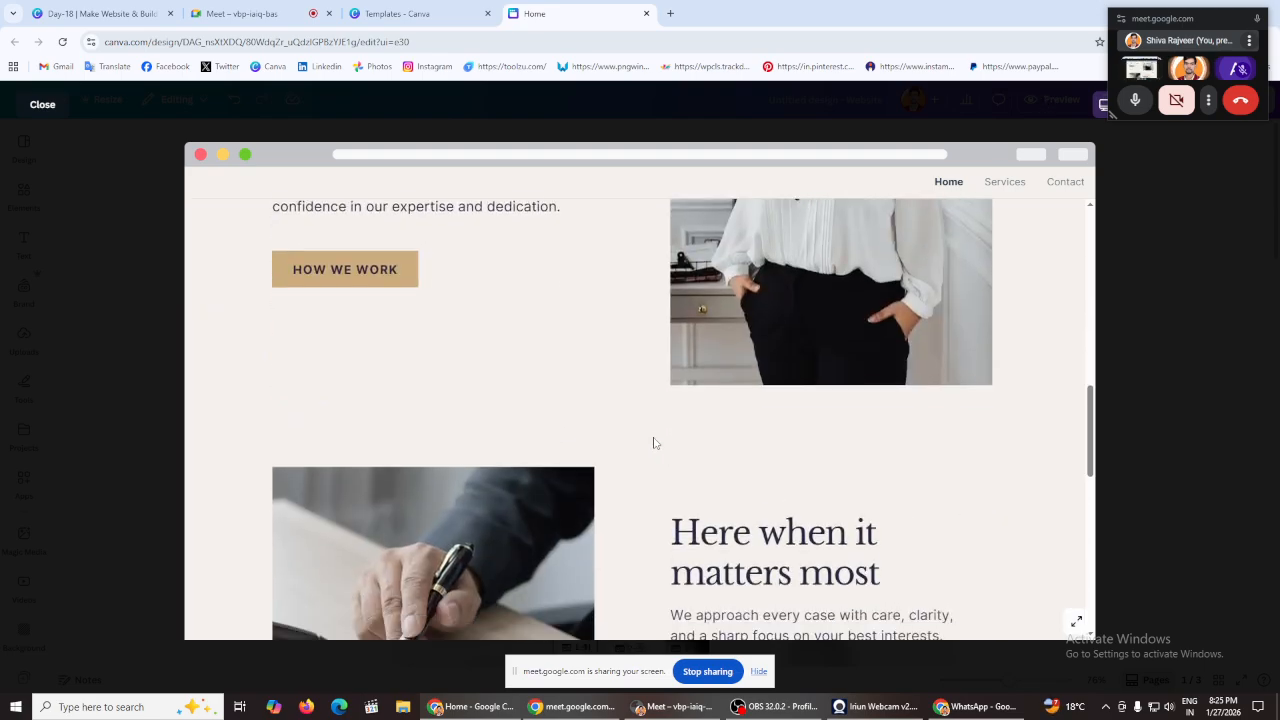
scroll(653, 436, down, 2)
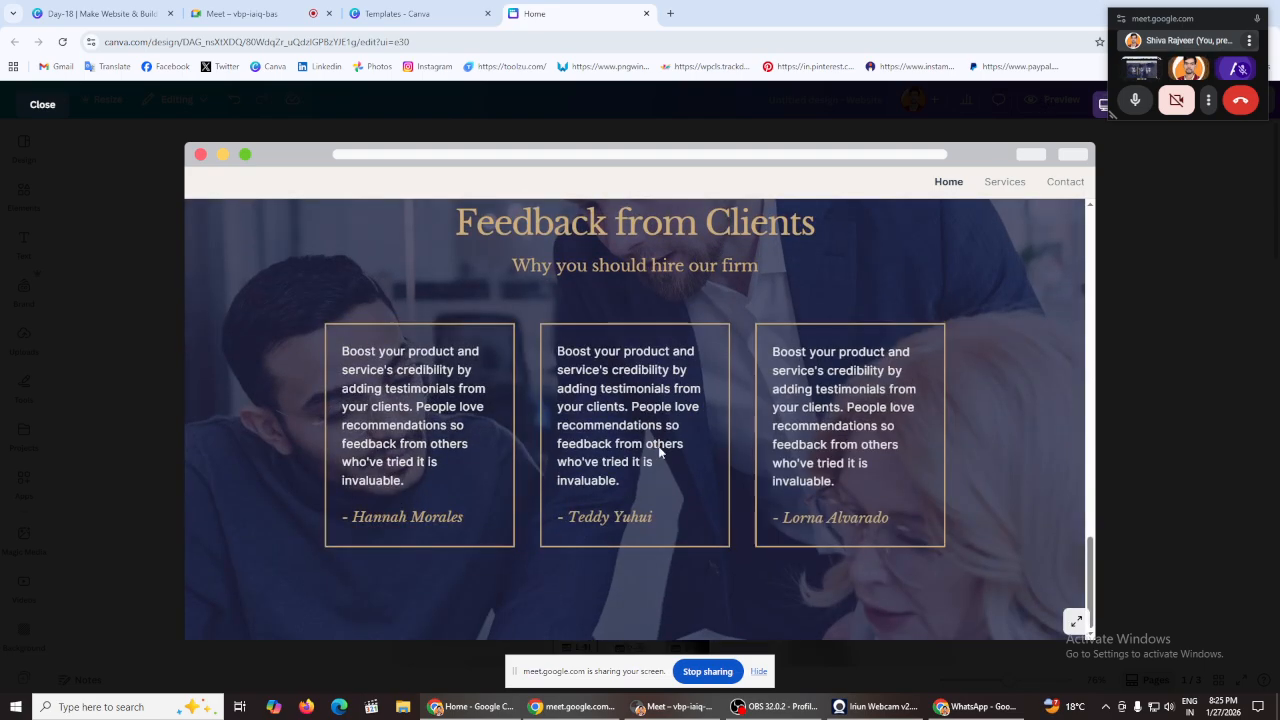
scroll(652, 443, up, 8)
scroll(652, 443, up, 5)
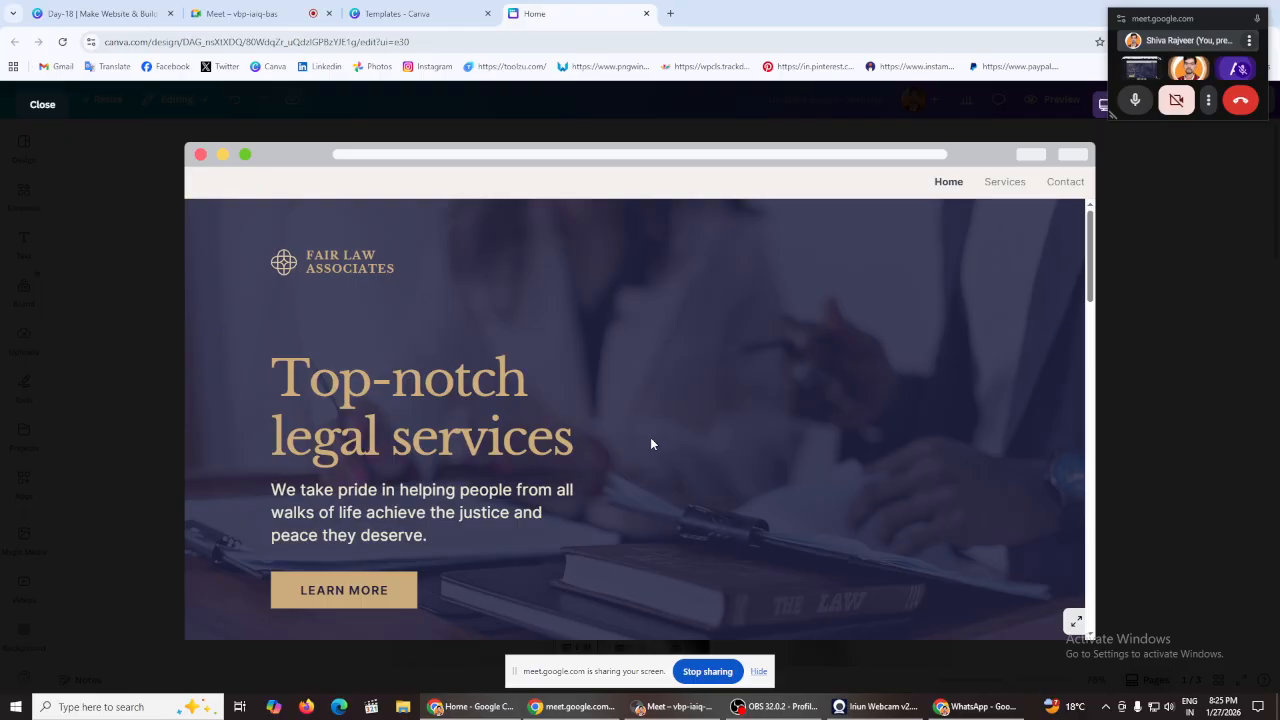
Step: Look through the Services and Contact pages of the website preview
click(1004, 181)
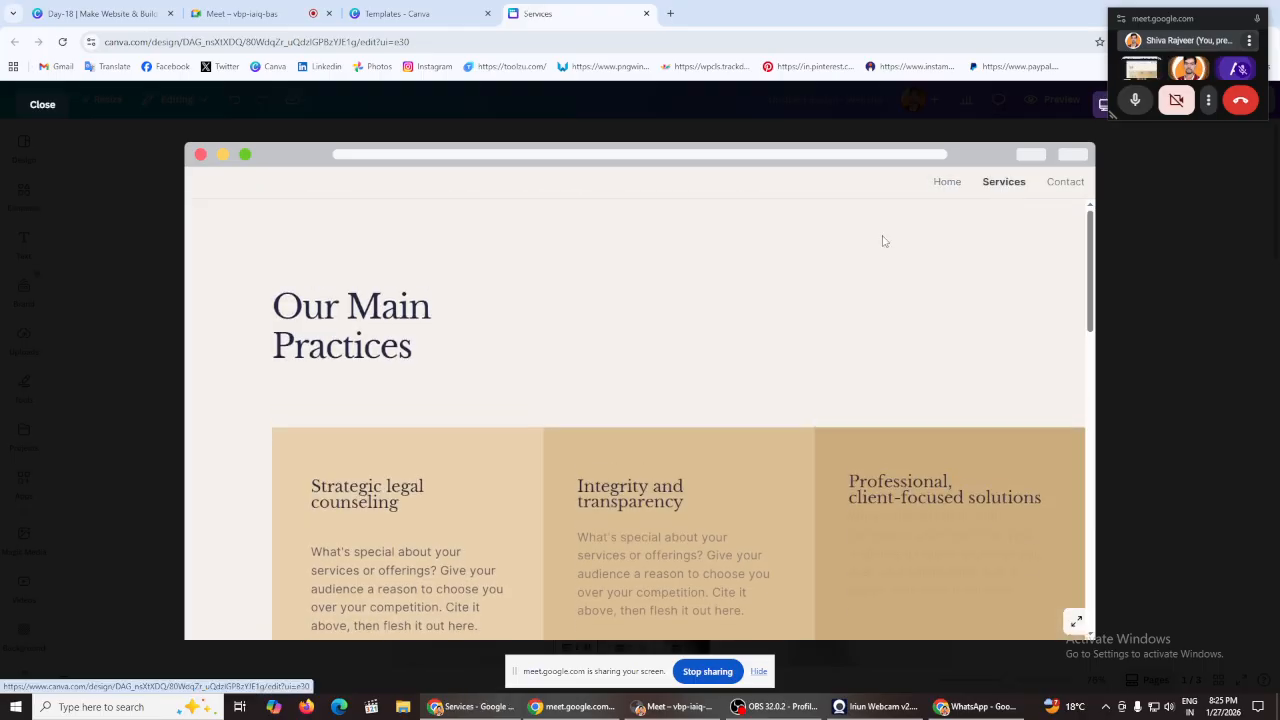
scroll(471, 318, down, 1)
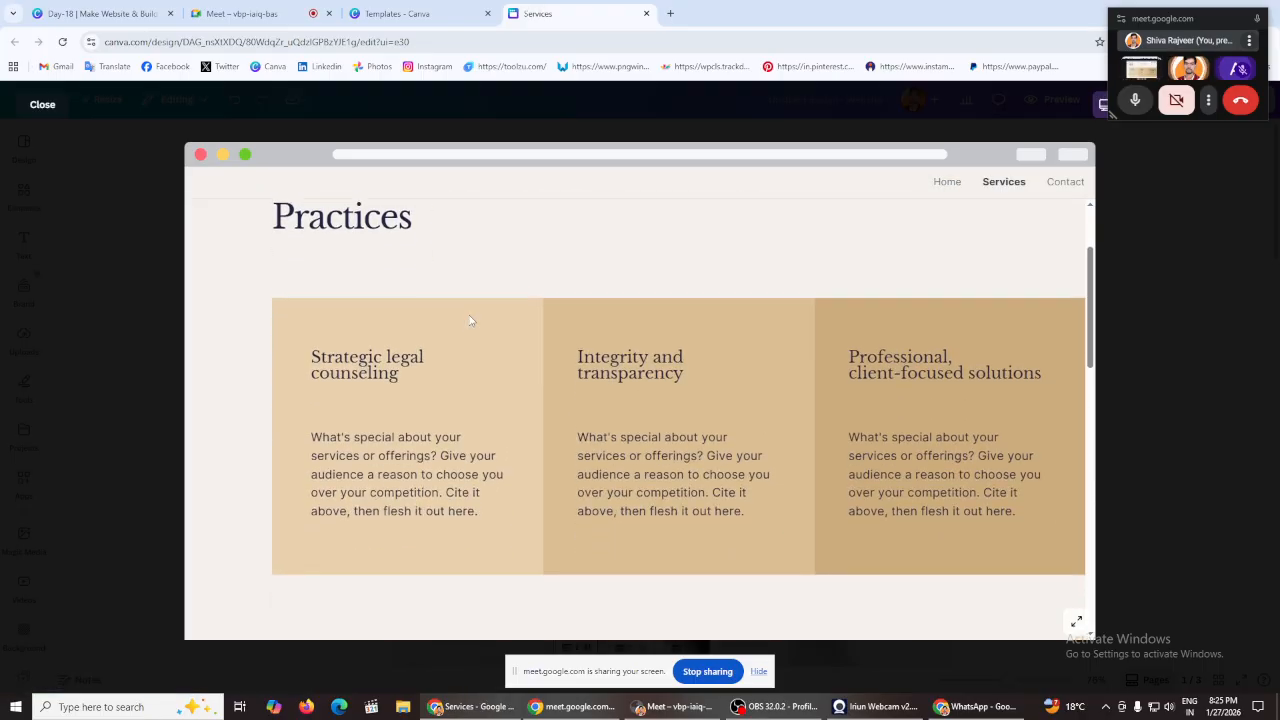
scroll(580, 287, down, 6)
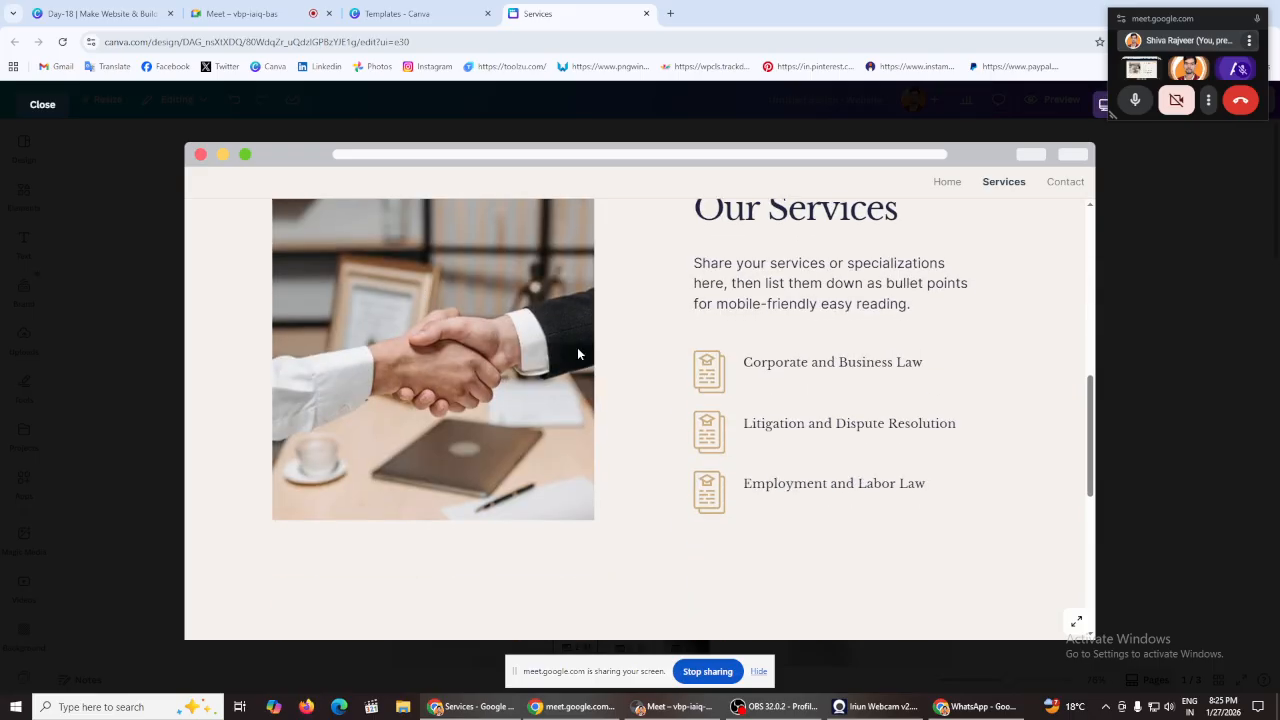
scroll(605, 413, up, 5)
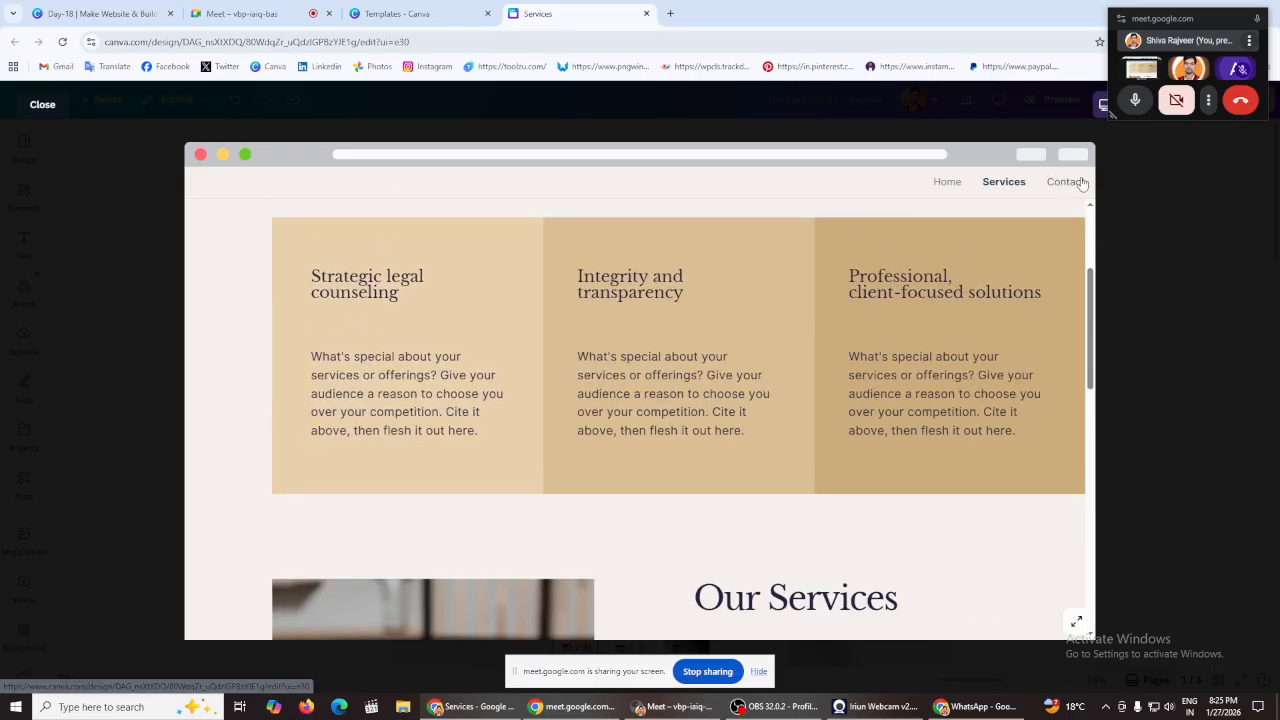
click(1065, 181)
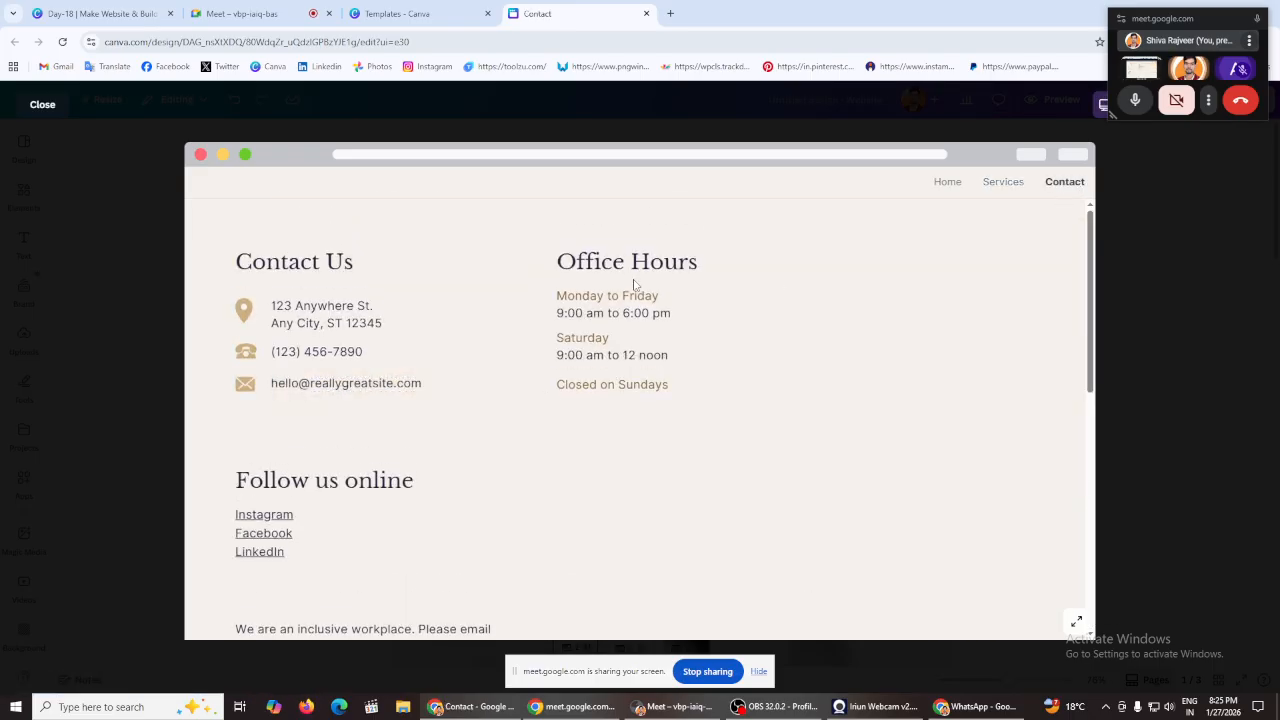
scroll(470, 320, down, 5)
scroll(470, 350, up, 5)
Step: Return to the Home page in the preview, expand the preview to full width and review the page's sections
click(948, 183)
scroll(647, 381, down, 10)
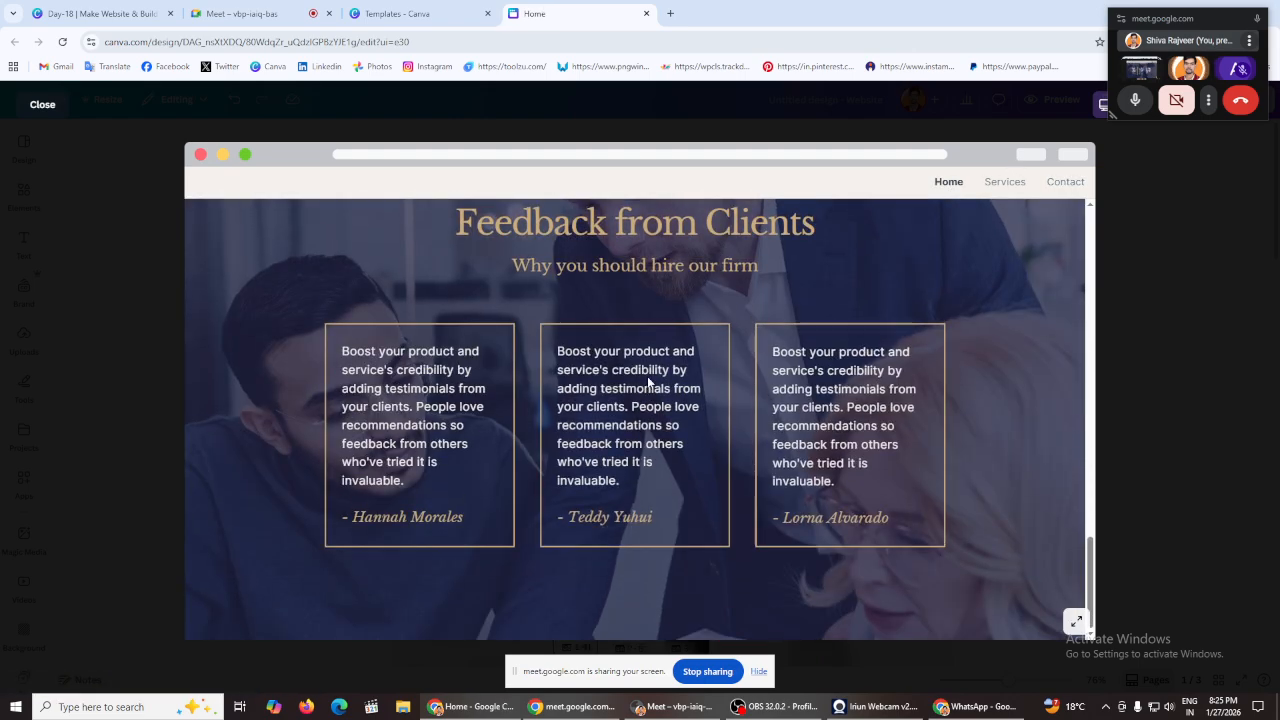
scroll(886, 463, up, 4)
scroll(876, 462, up, 4)
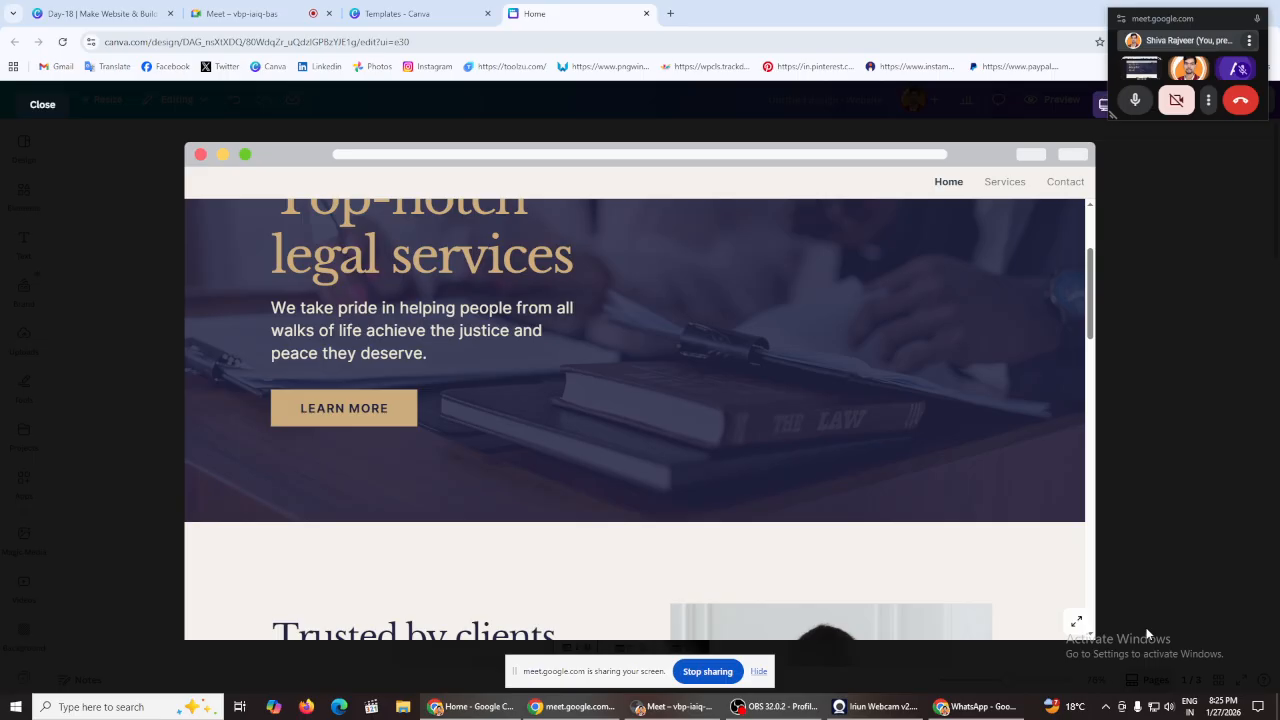
click(1078, 625)
scroll(628, 508, up, 3)
scroll(618, 498, down, 5)
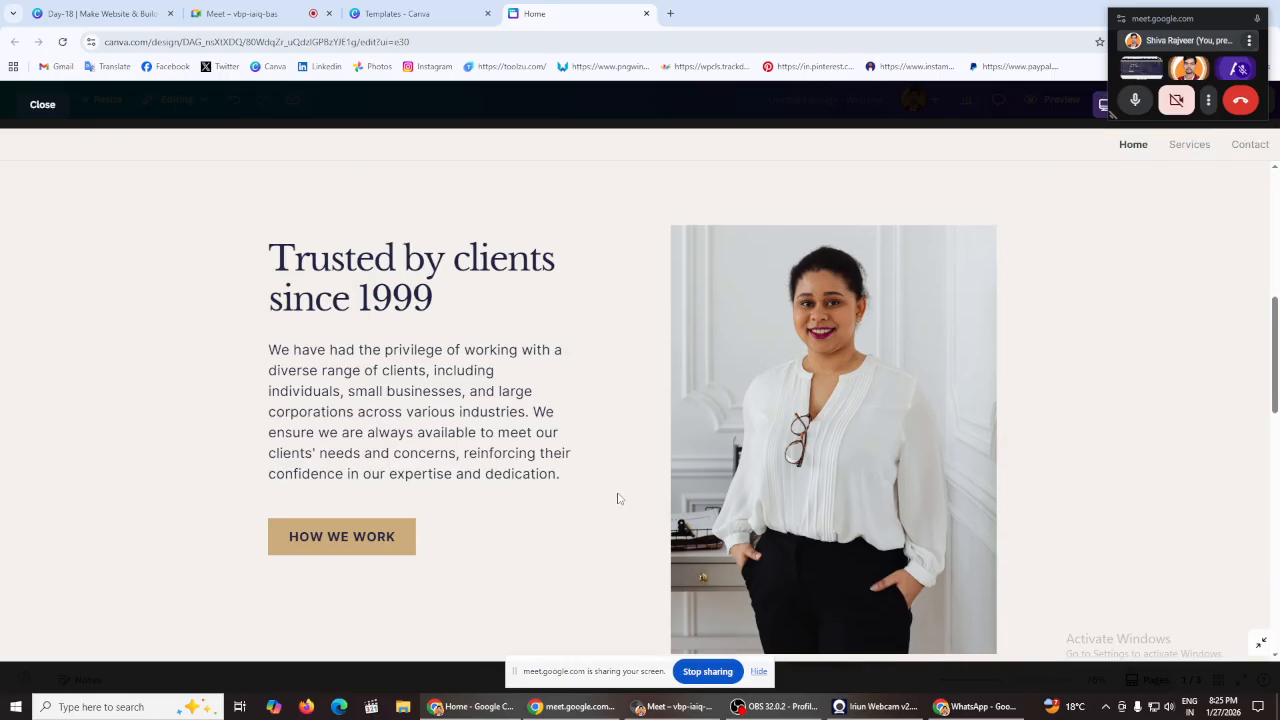
scroll(617, 497, down, 8)
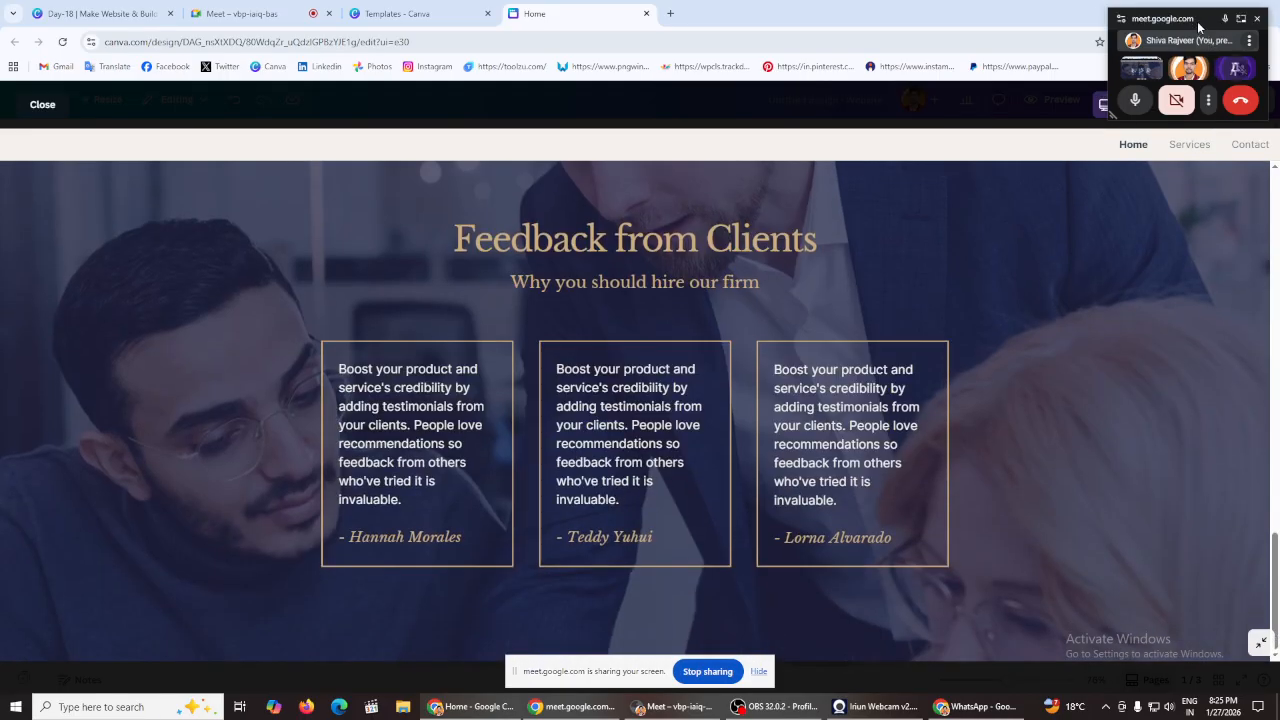
Step: Move the floating meeting window aside, review the Home page in mobile view, and check the website publishing options without publishing
drag(1199, 25, 997, 37)
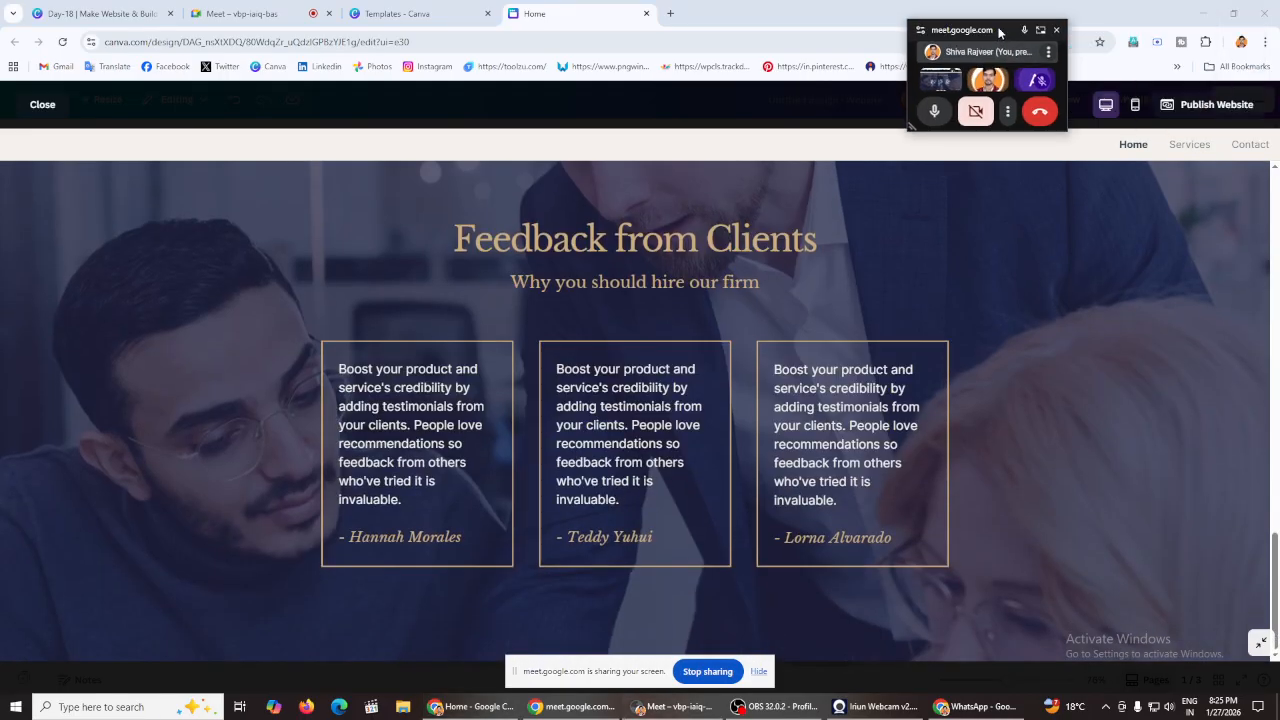
click(1115, 107)
click(1135, 106)
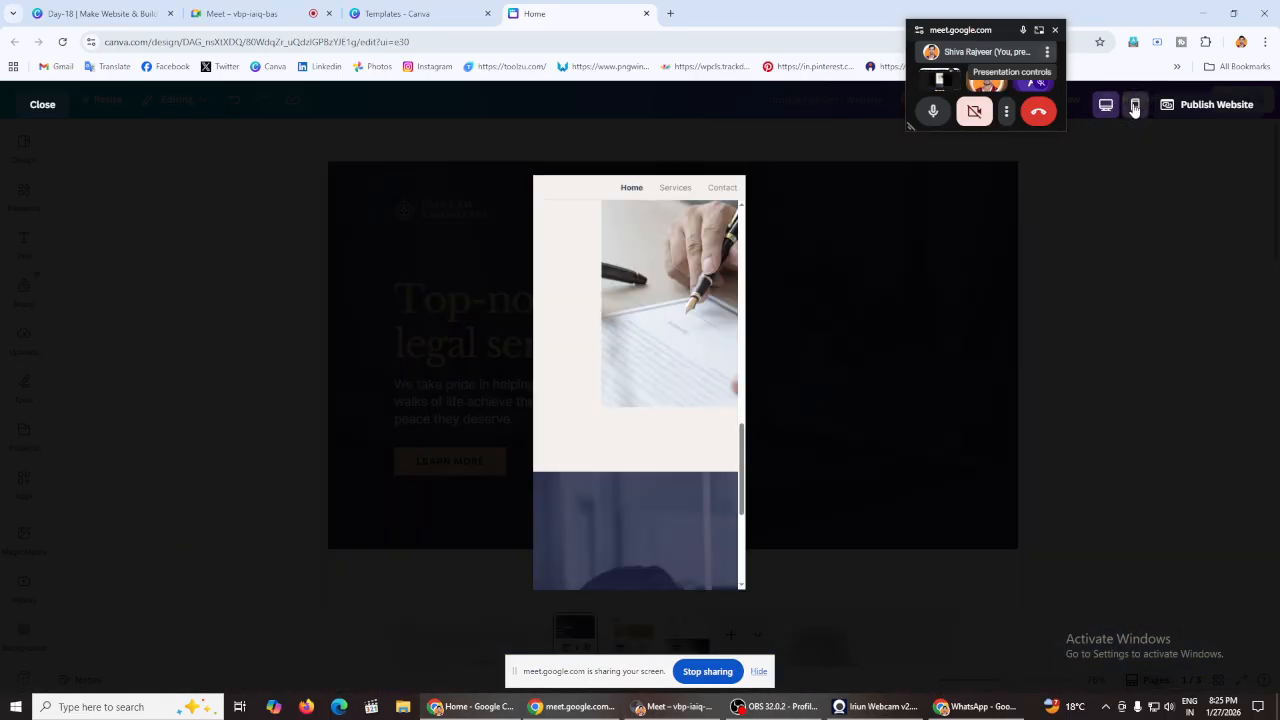
scroll(620, 398, up, 3)
scroll(650, 408, down, 3)
scroll(667, 413, up, 3)
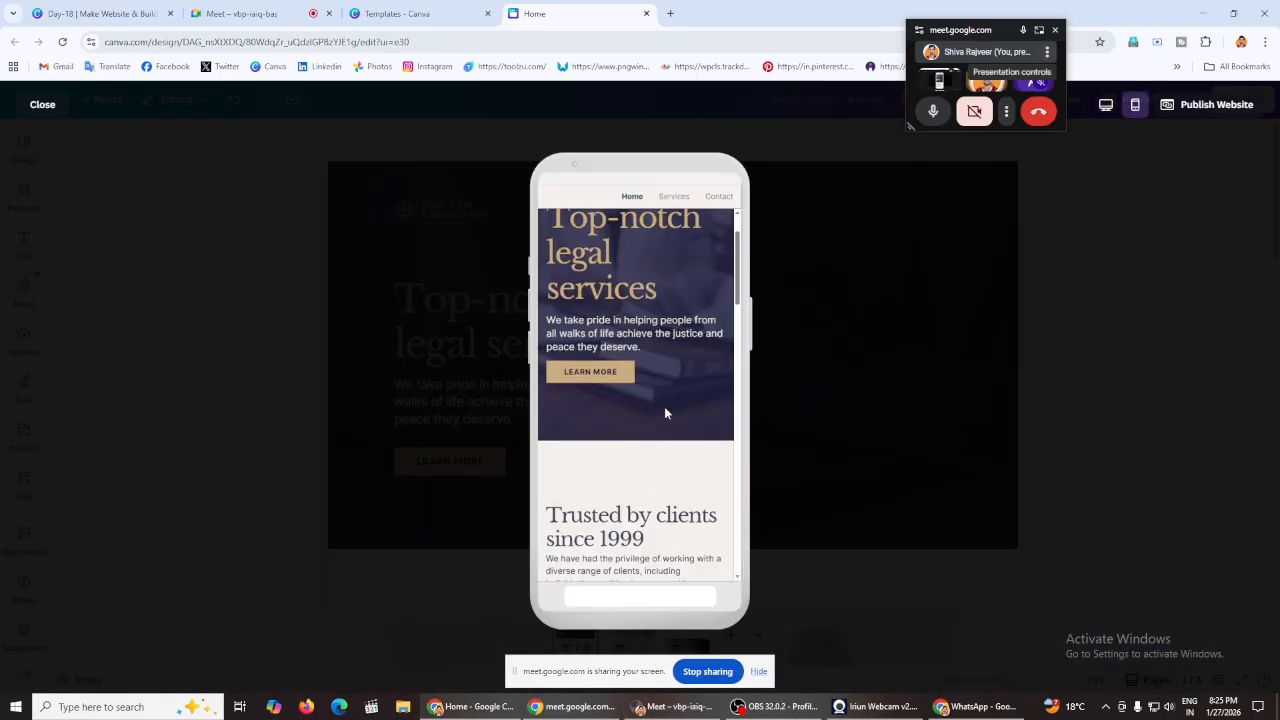
scroll(665, 412, down, 10)
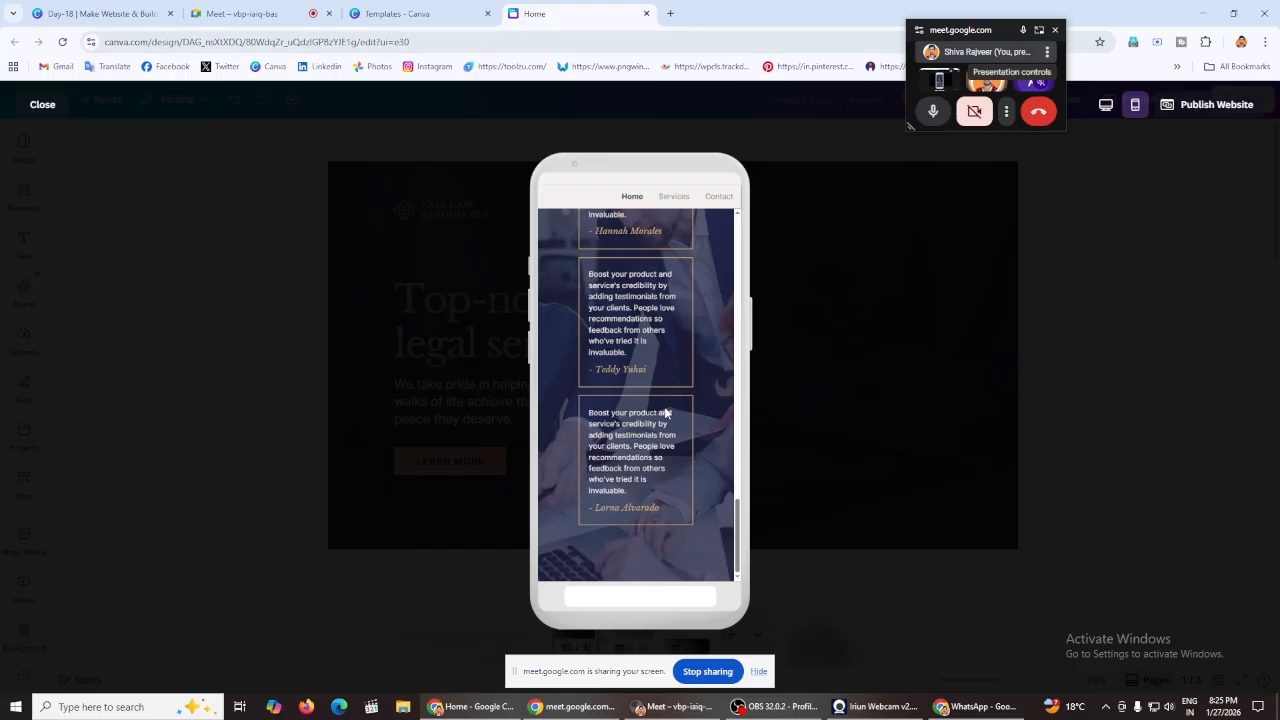
click(1198, 106)
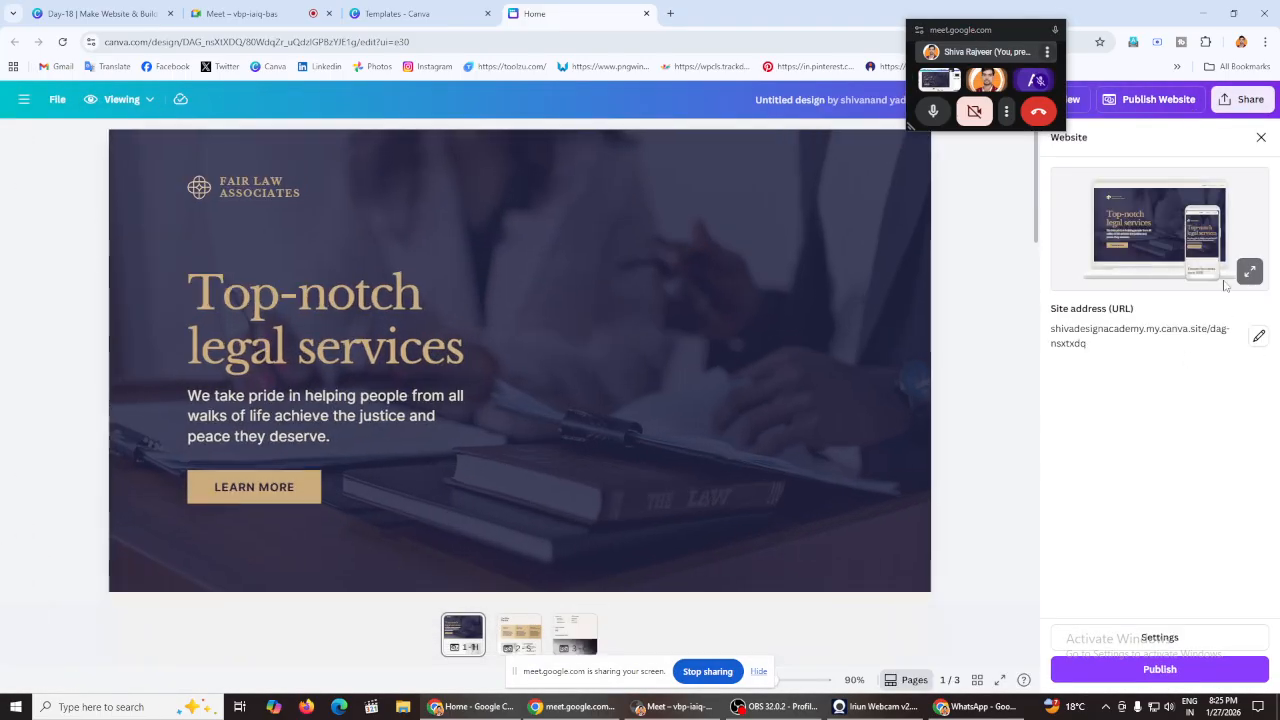
click(1262, 137)
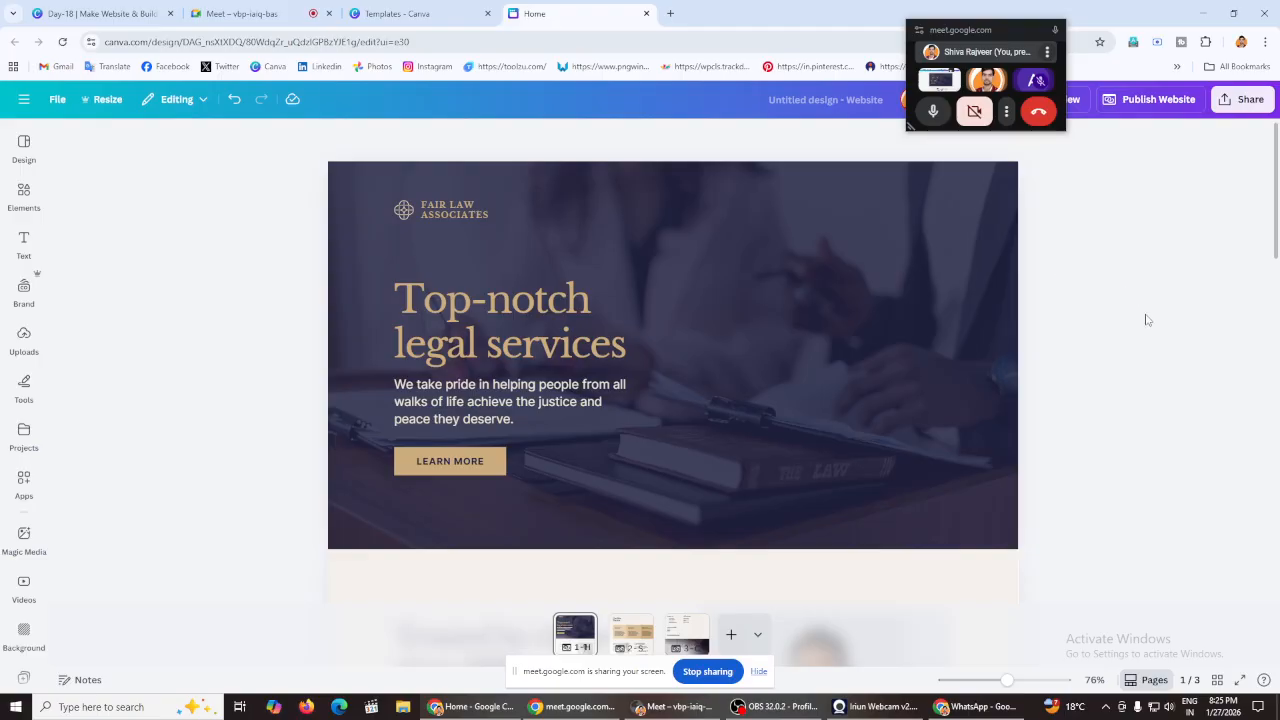
Step: Create another blank Website design from the design types and close the law firm website's tab
click(421, 11)
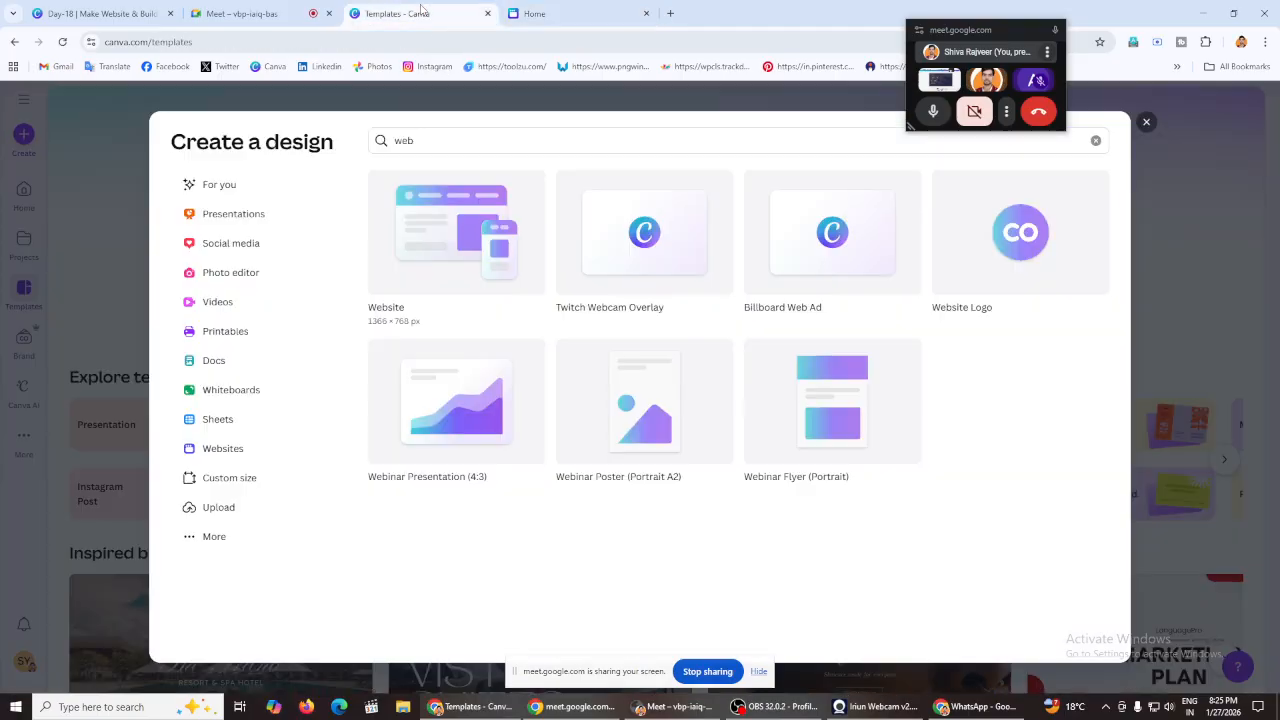
click(470, 257)
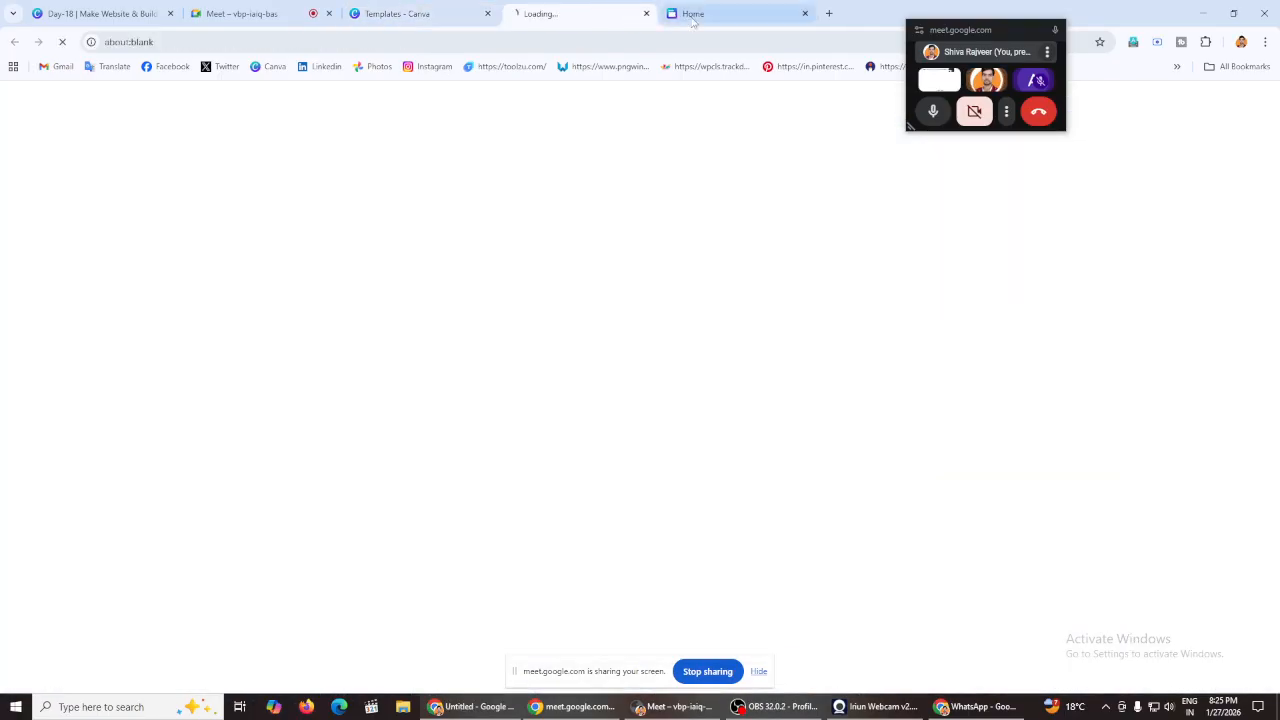
click(805, 14)
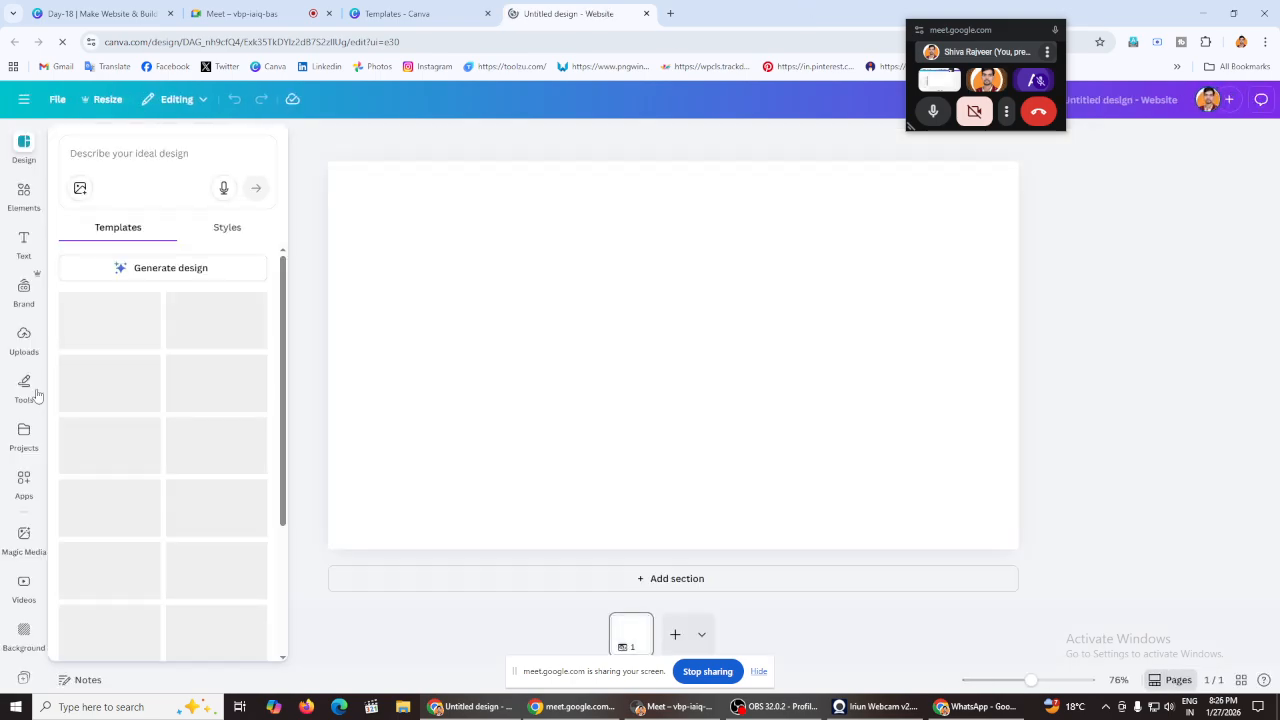
Step: Browse the website templates and apply all 4 pages of "Product/Service Landing Page Website in Black Blue Techflux Style"
scroll(175, 415, down, 5)
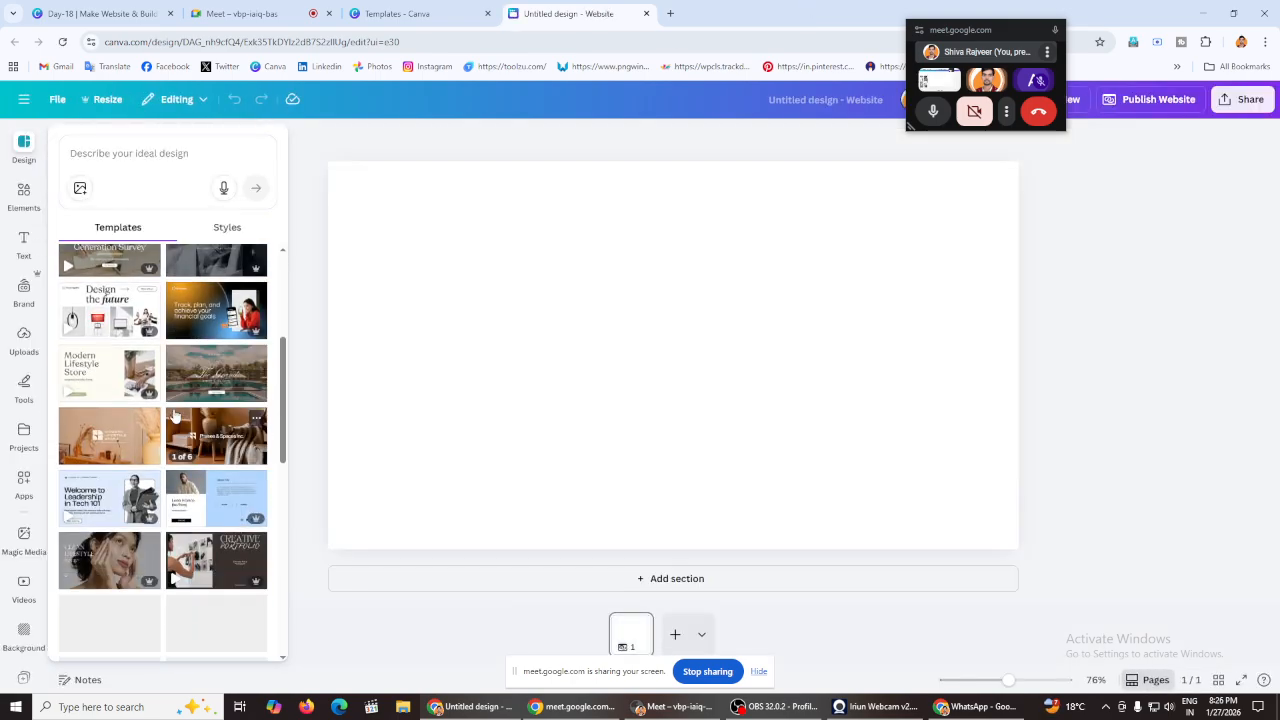
scroll(175, 415, down, 10)
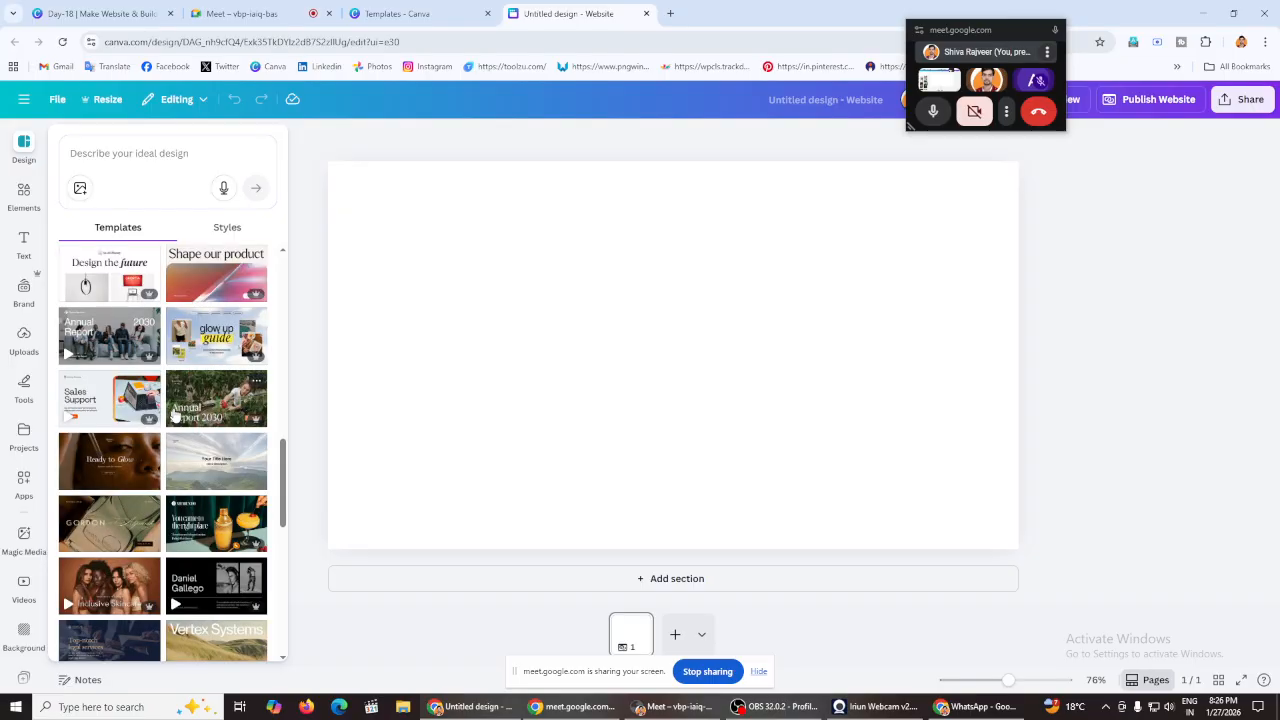
scroll(175, 415, up, 3)
scroll(175, 415, down, 5)
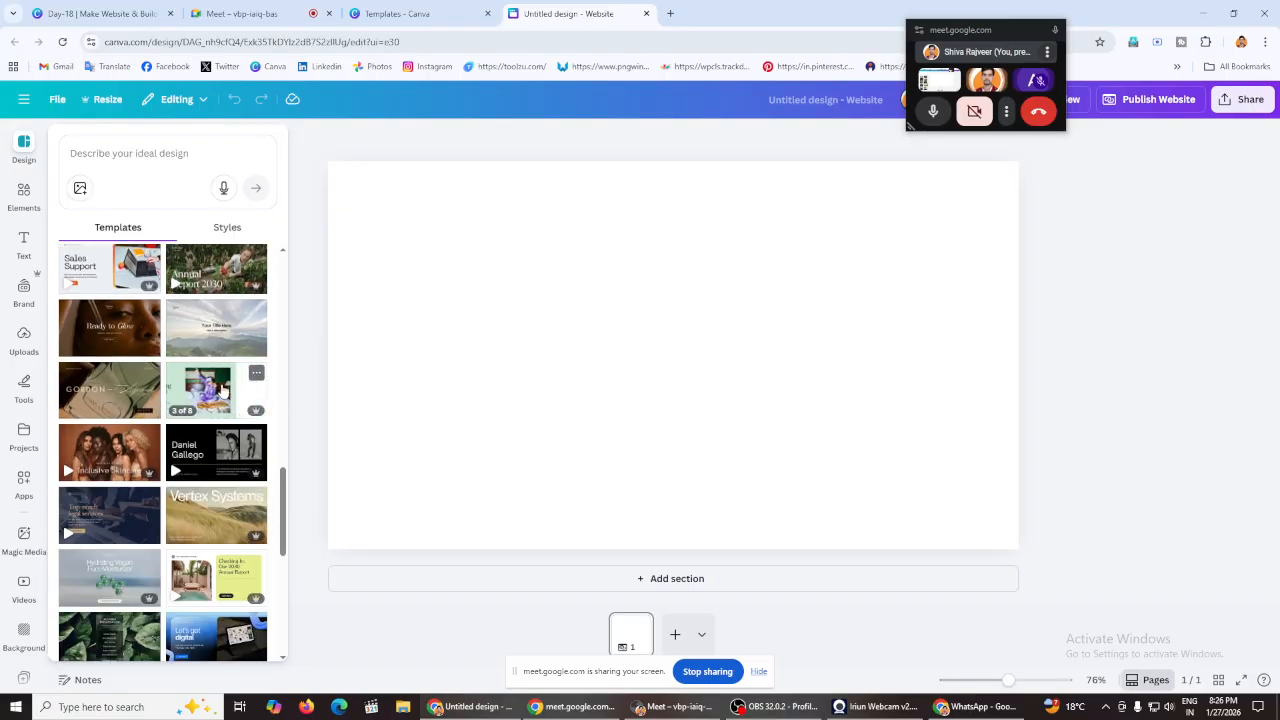
scroll(222, 390, down, 5)
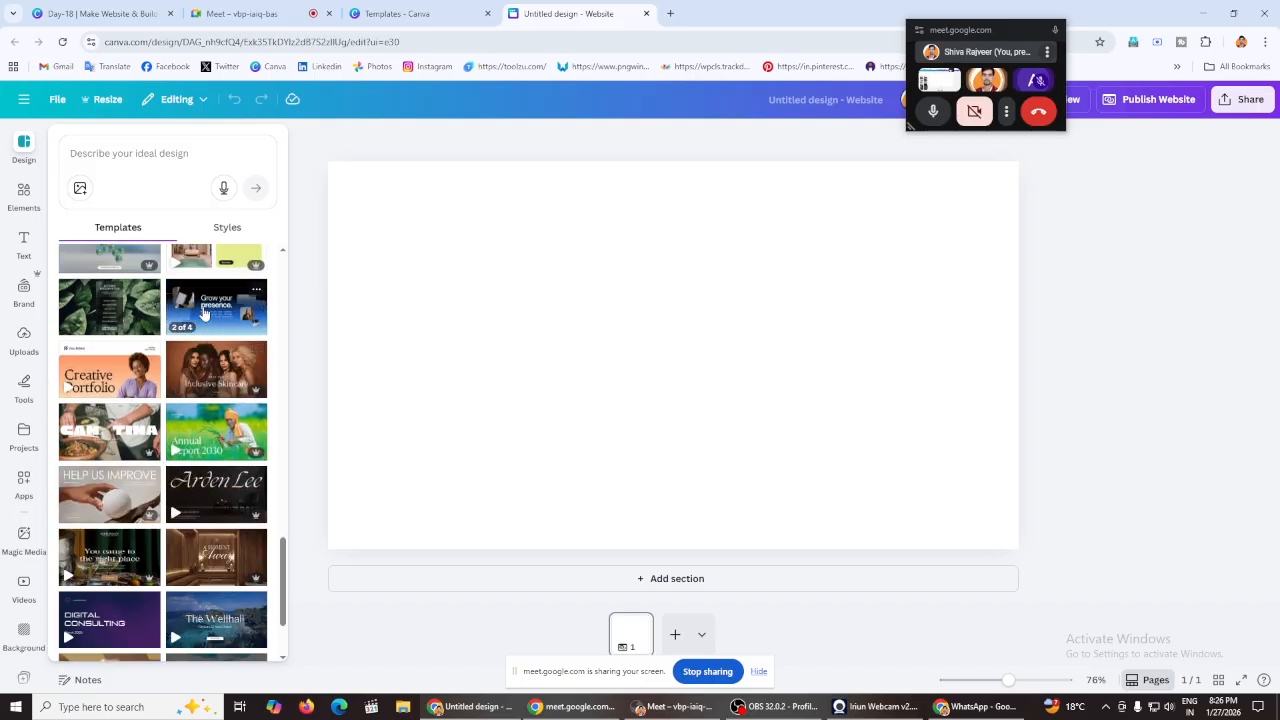
click(203, 314)
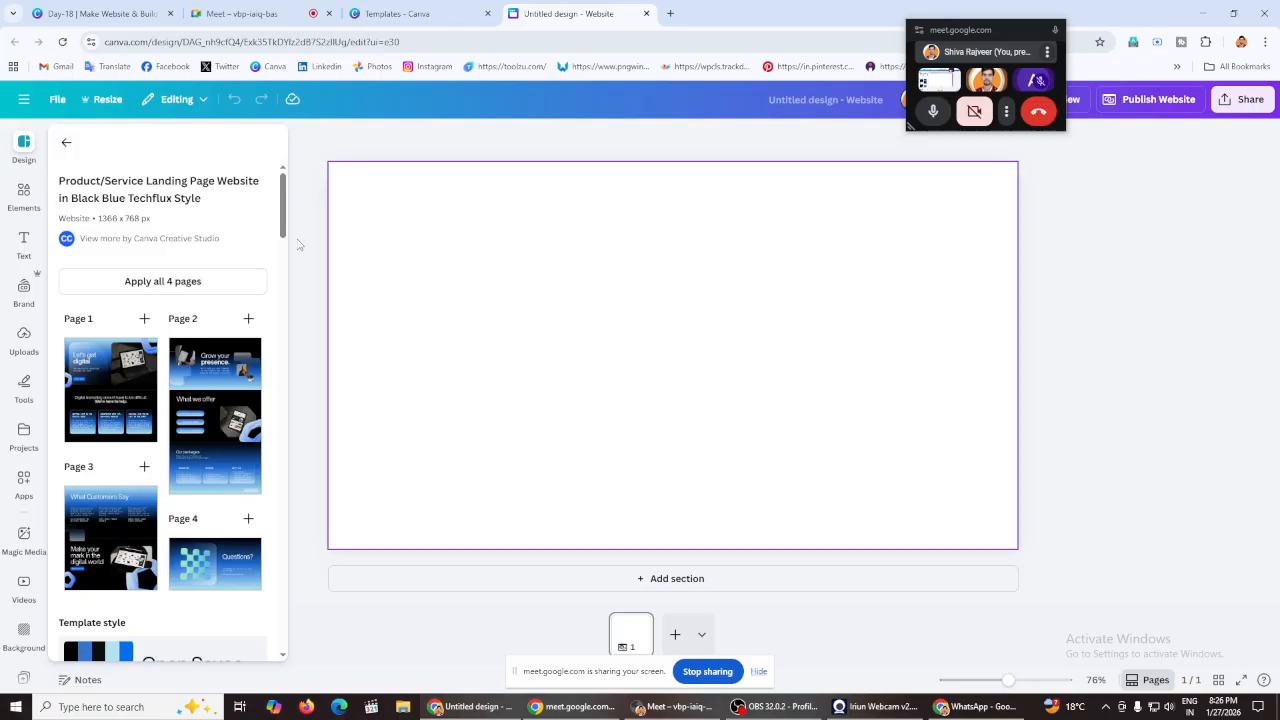
click(181, 282)
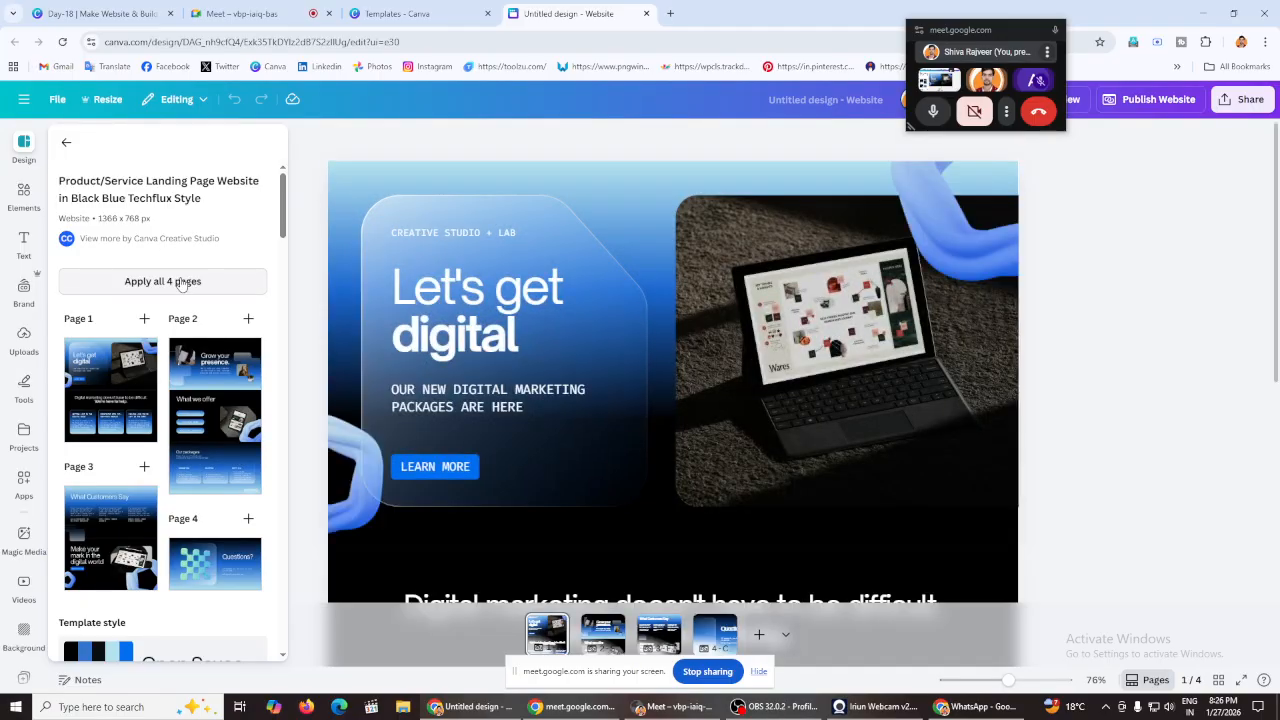
Step: Look through all four pages of the applied template, from the home page to the Contact page, and return to page 1
scroll(1116, 283, down, 4)
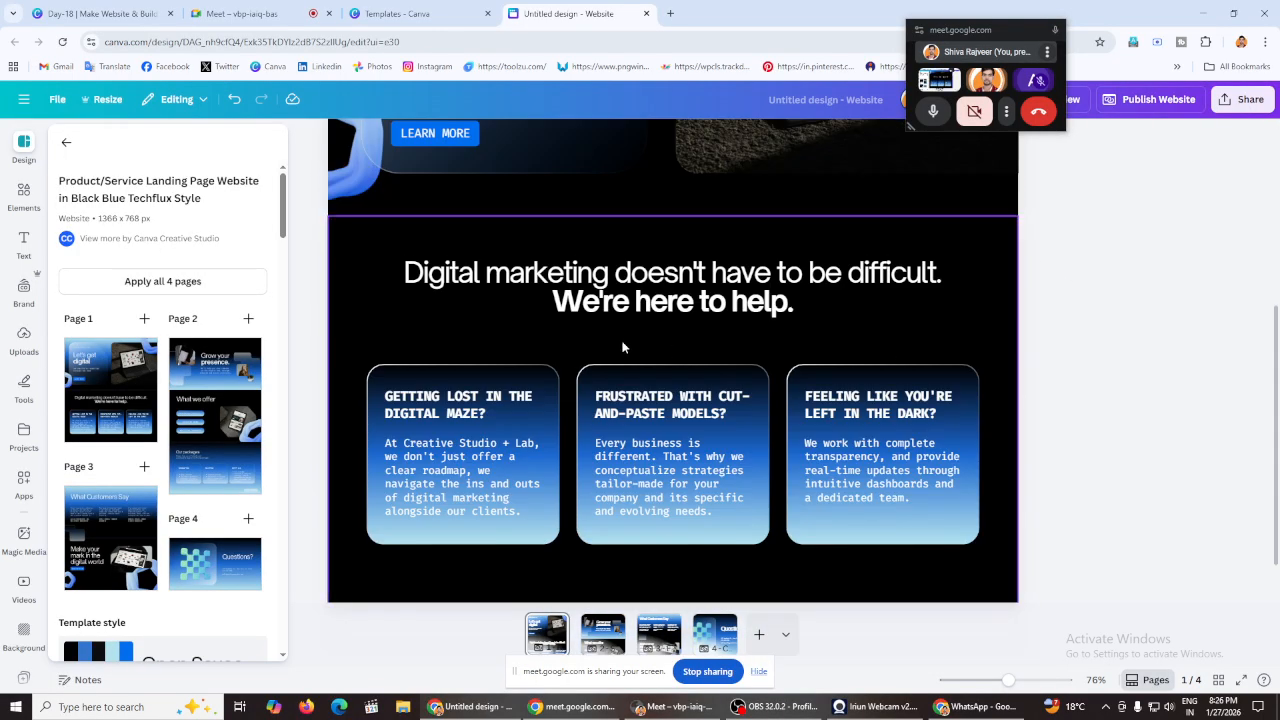
scroll(533, 340, down, 4)
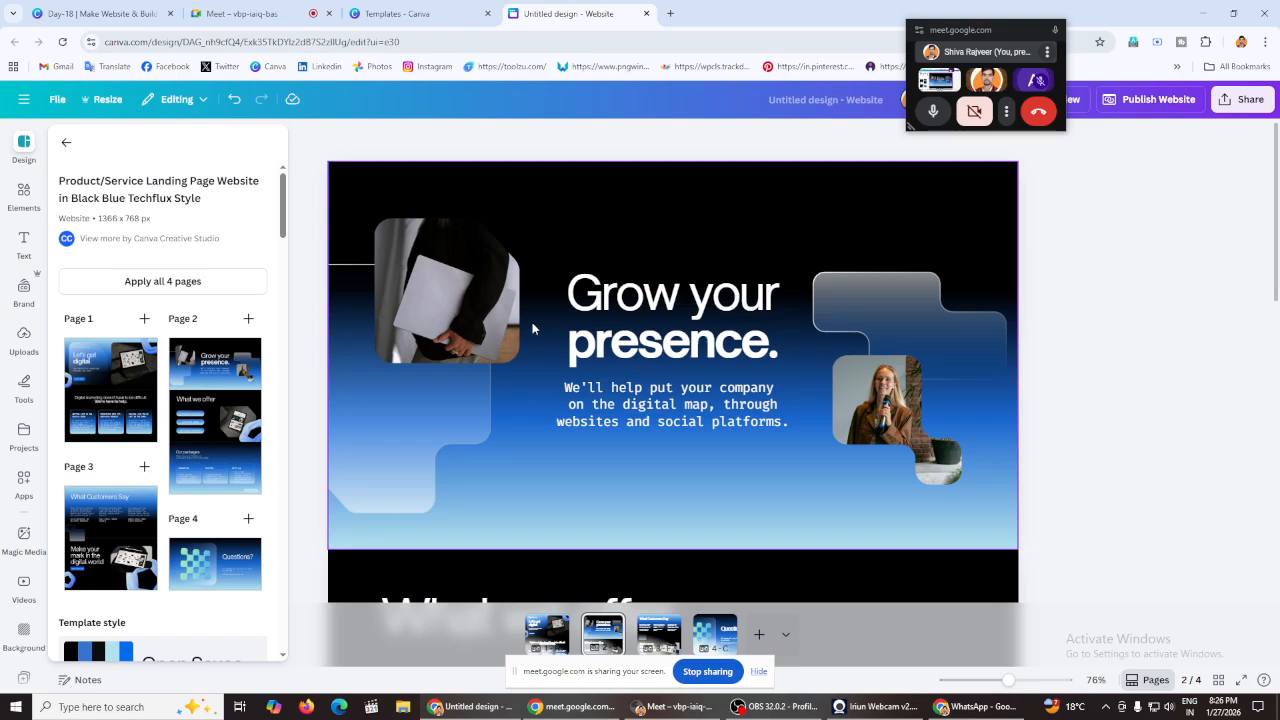
scroll(532, 322, down, 8)
scroll(532, 322, up, 7)
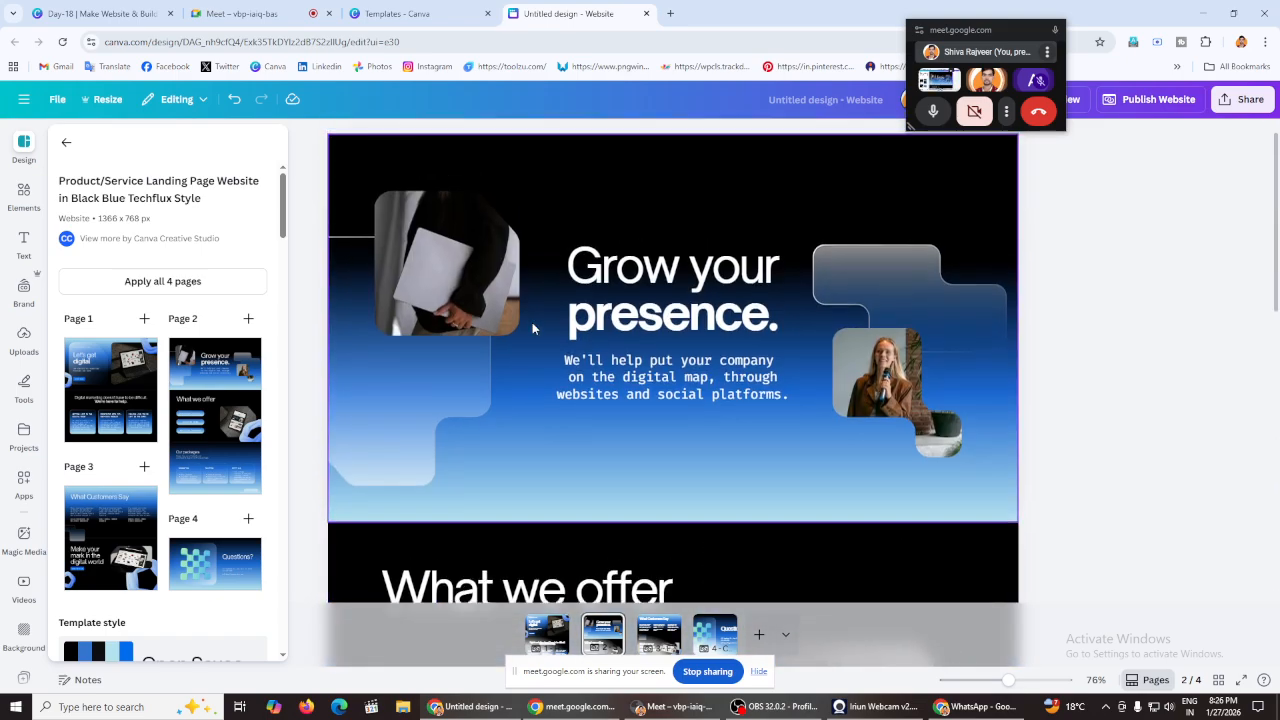
click(659, 633)
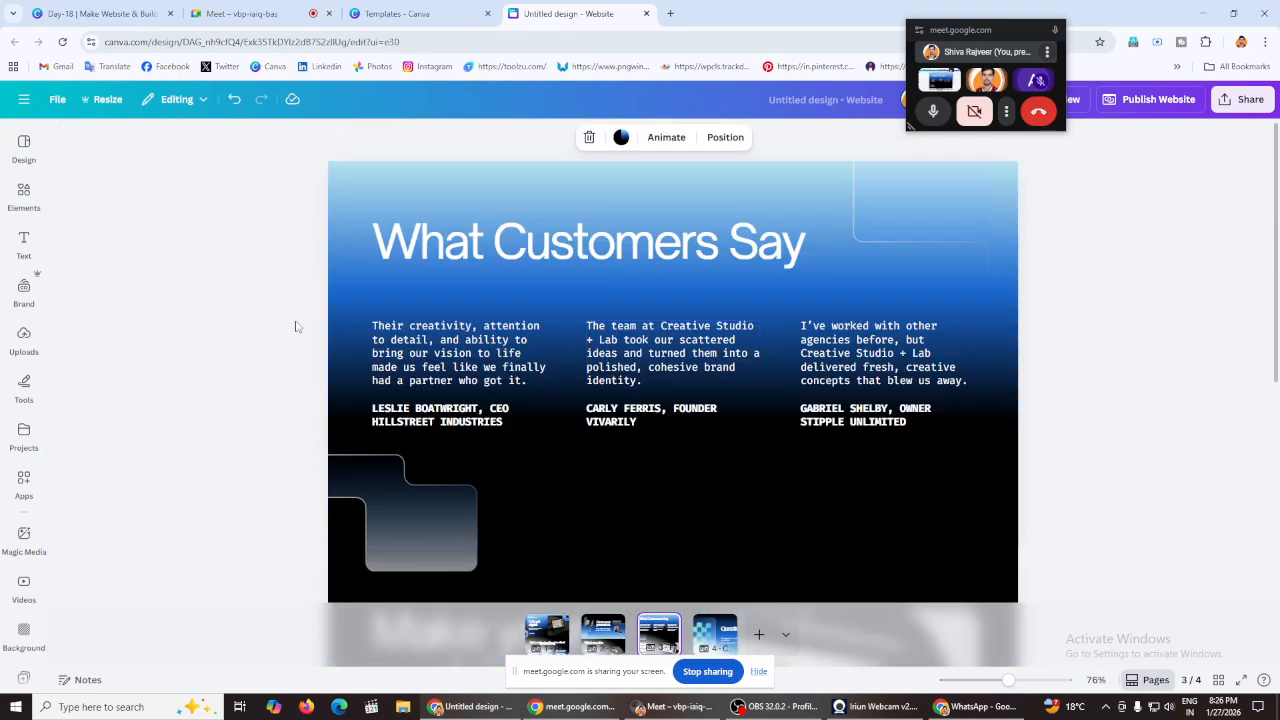
click(715, 633)
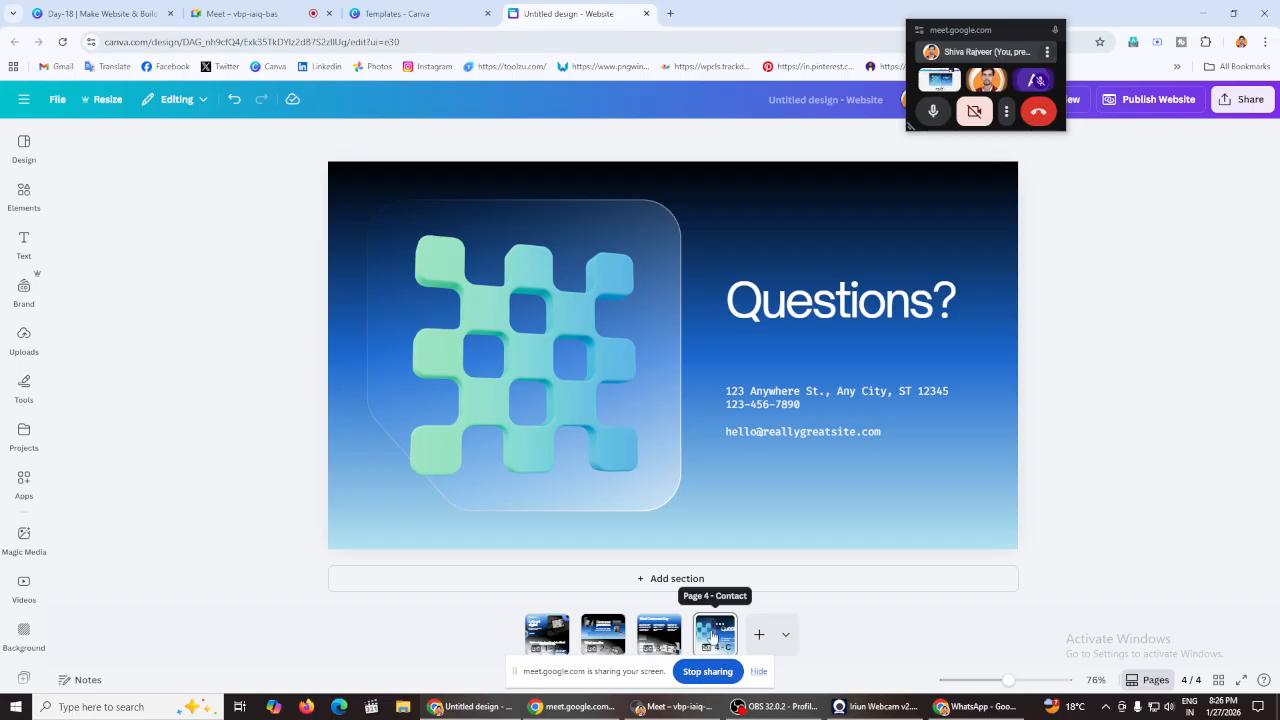
scroll(262, 340, up, 5)
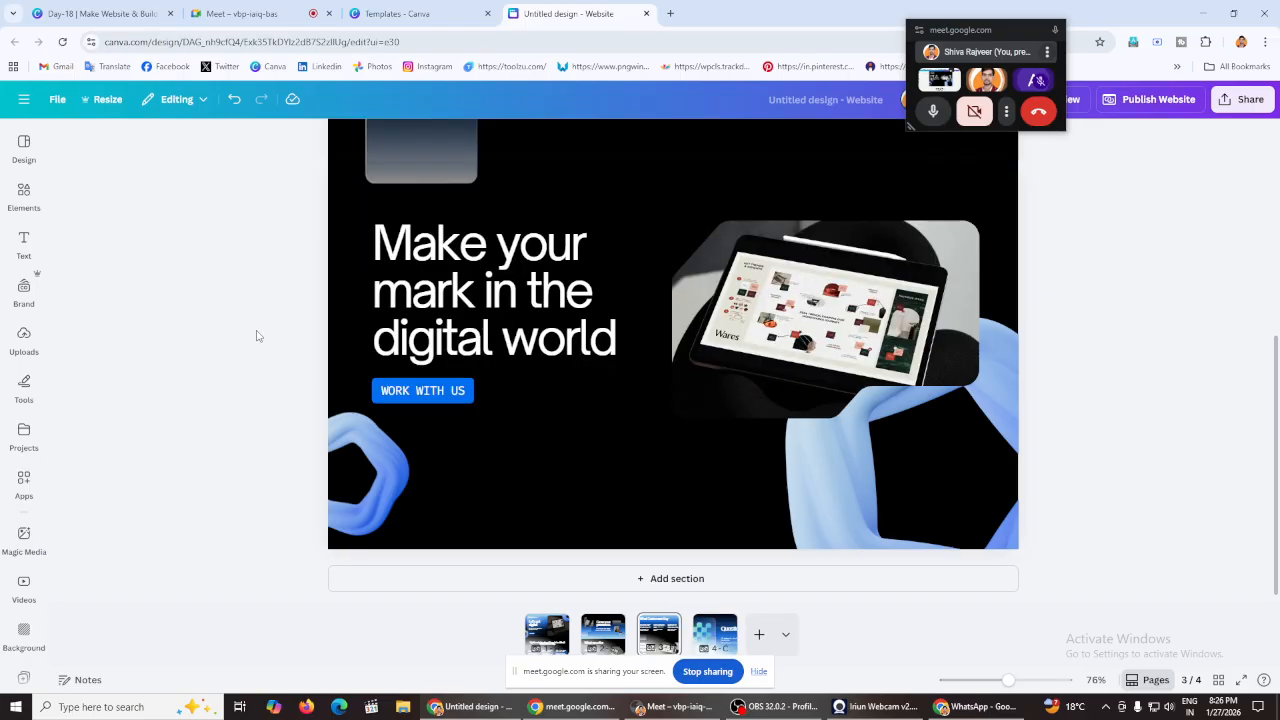
click(545, 630)
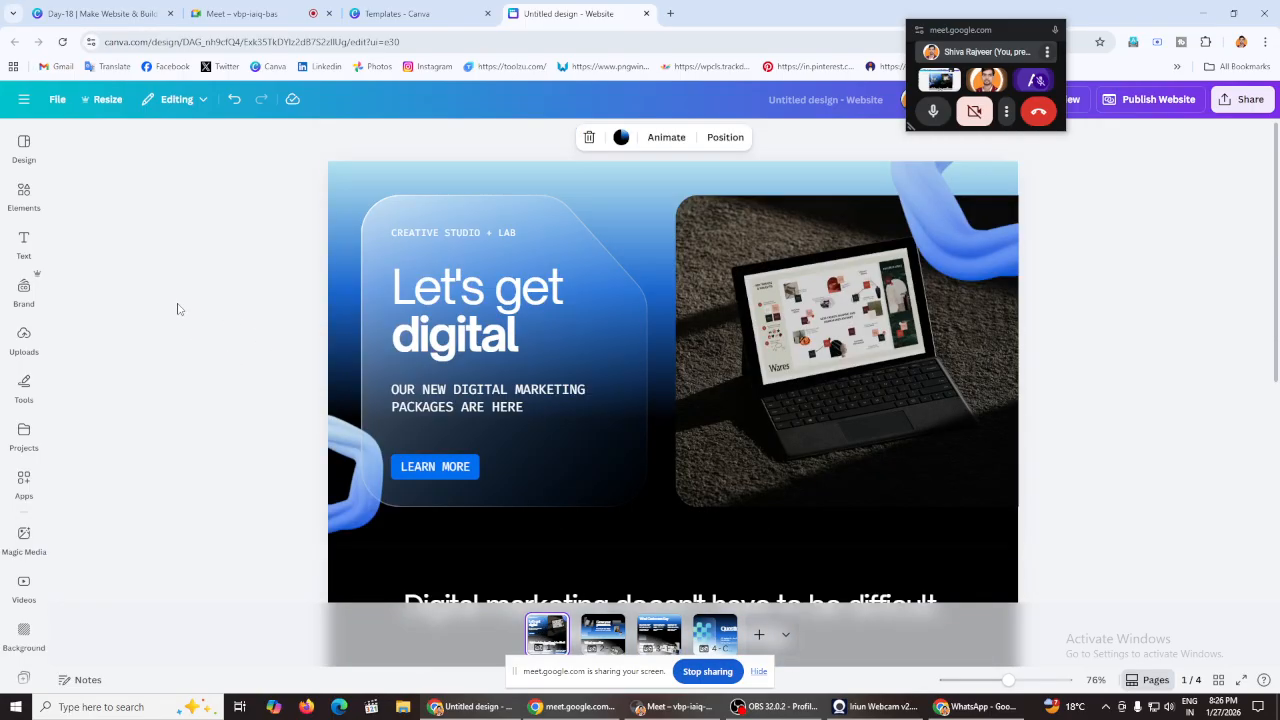
click(154, 220)
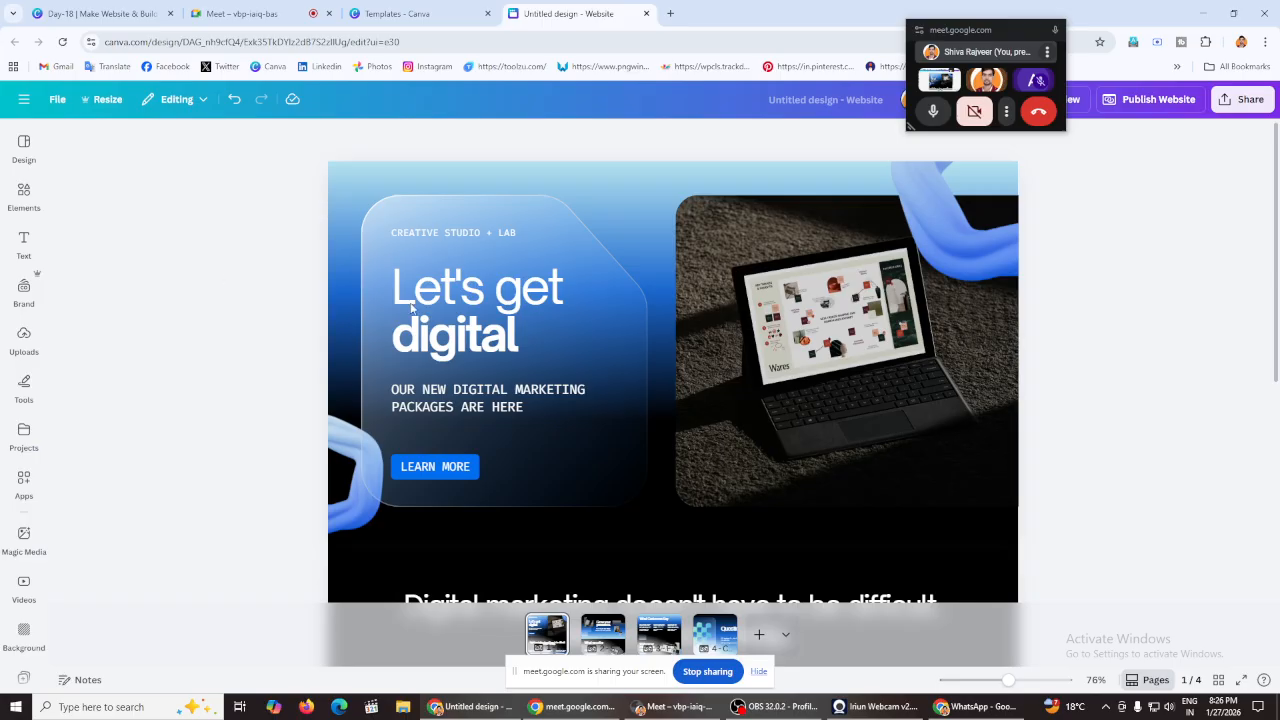
Step: Switch to ChatGPT in a new tab and submit "i want to make a website on canva related to graphic design services give me all the details"
click(669, 12)
click(676, 330)
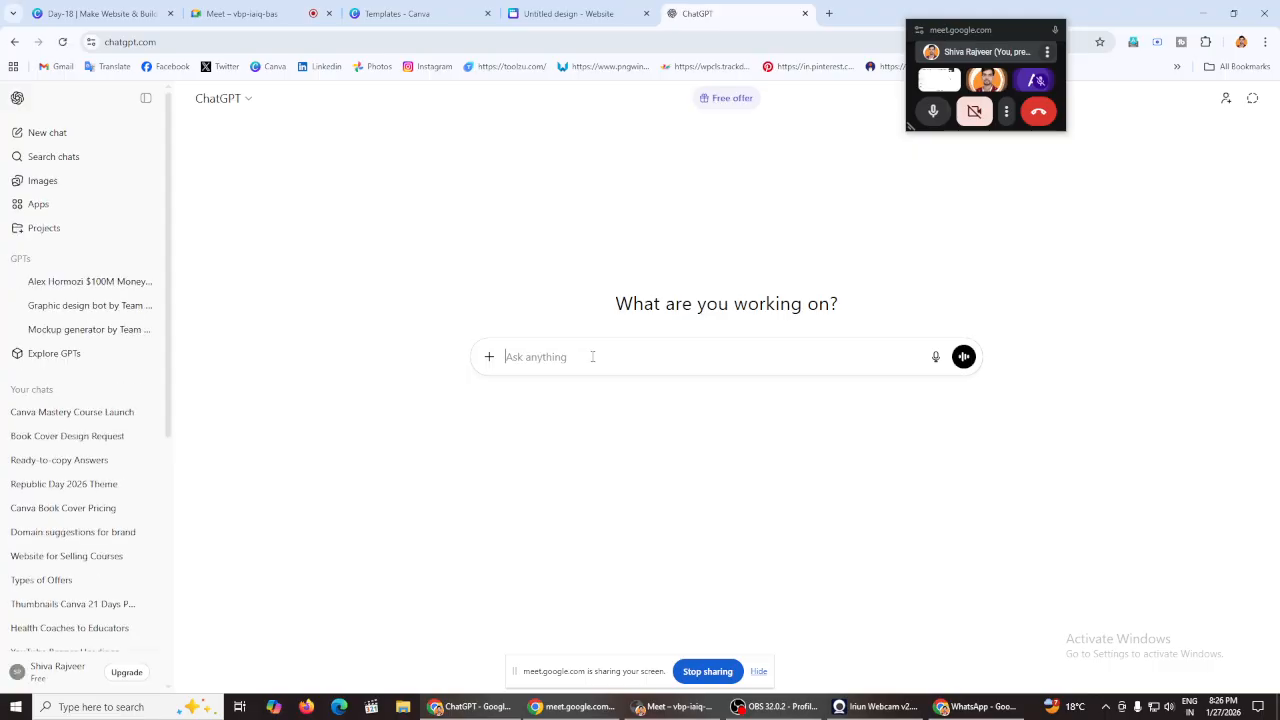
text(i)
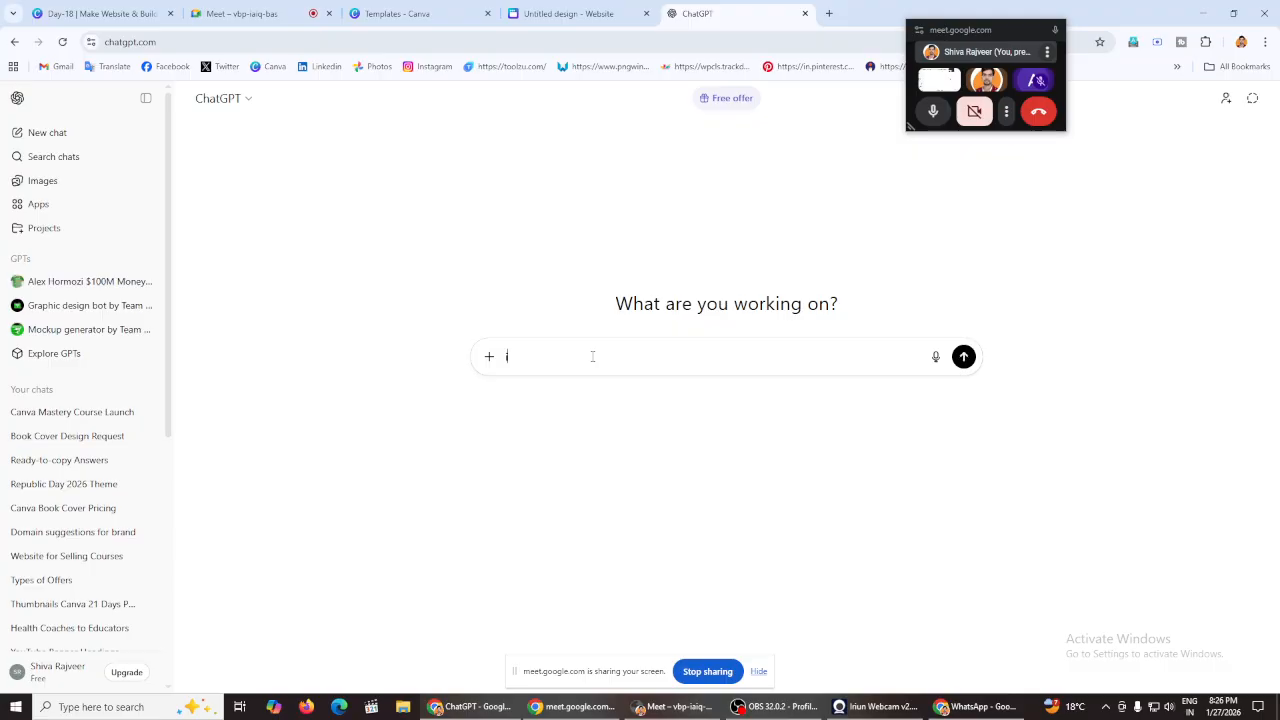
text( want to )
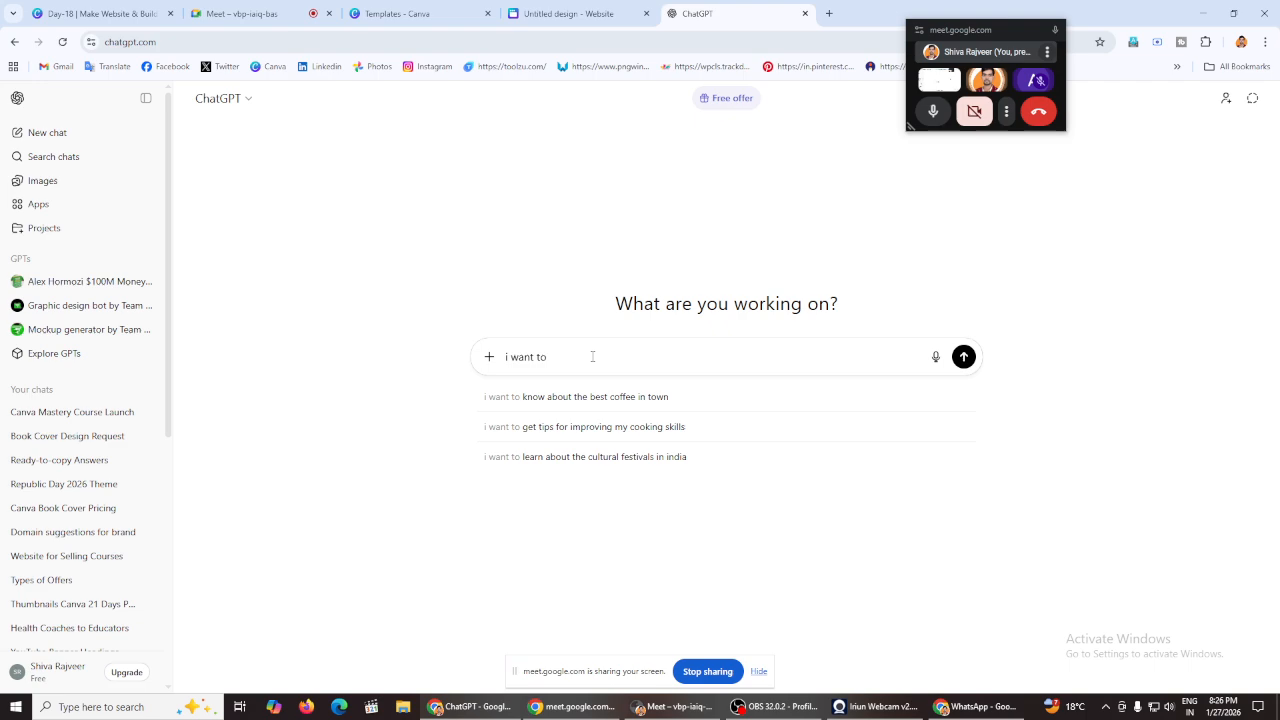
text(make a)
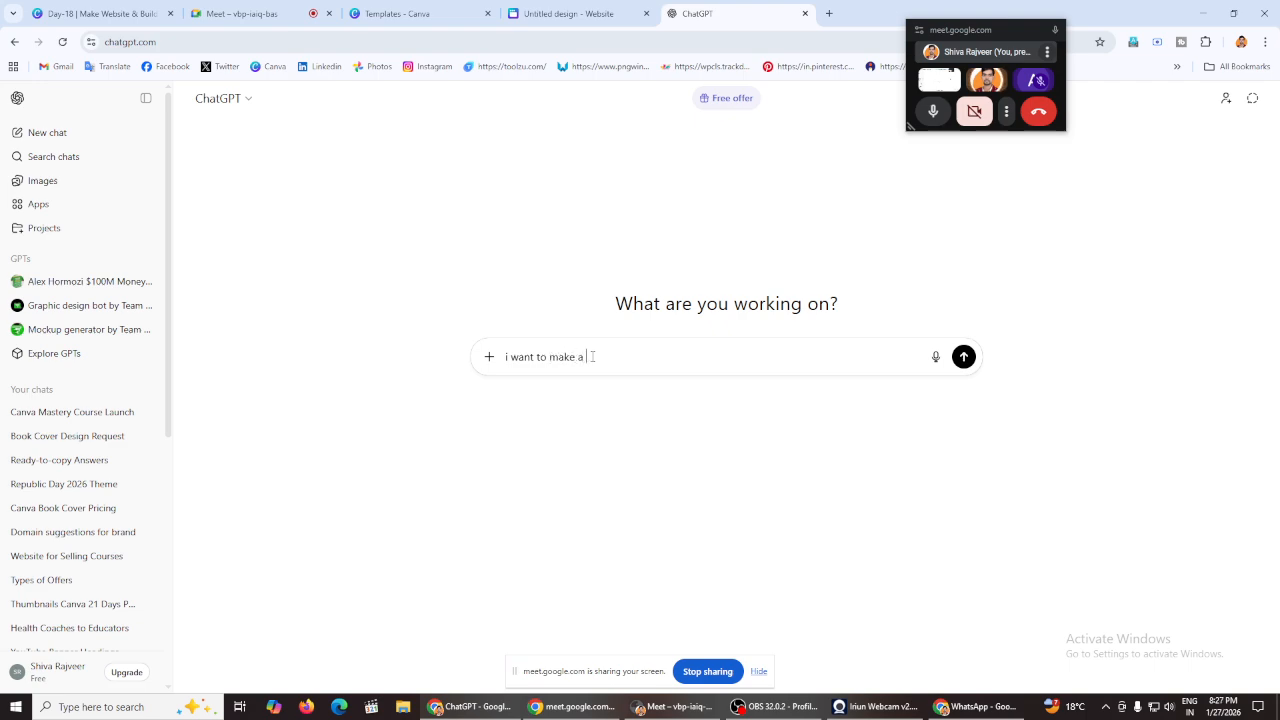
text( website on canva related)
text(to)
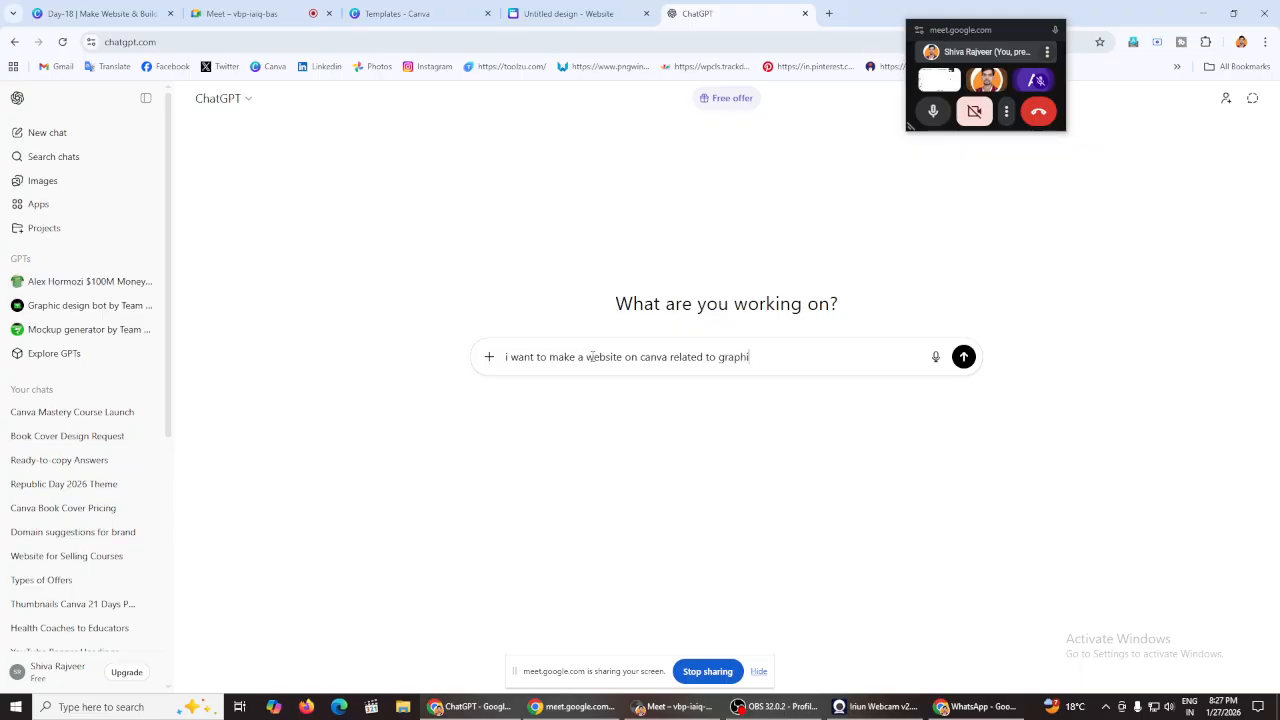
text(graphic design services give me all t)
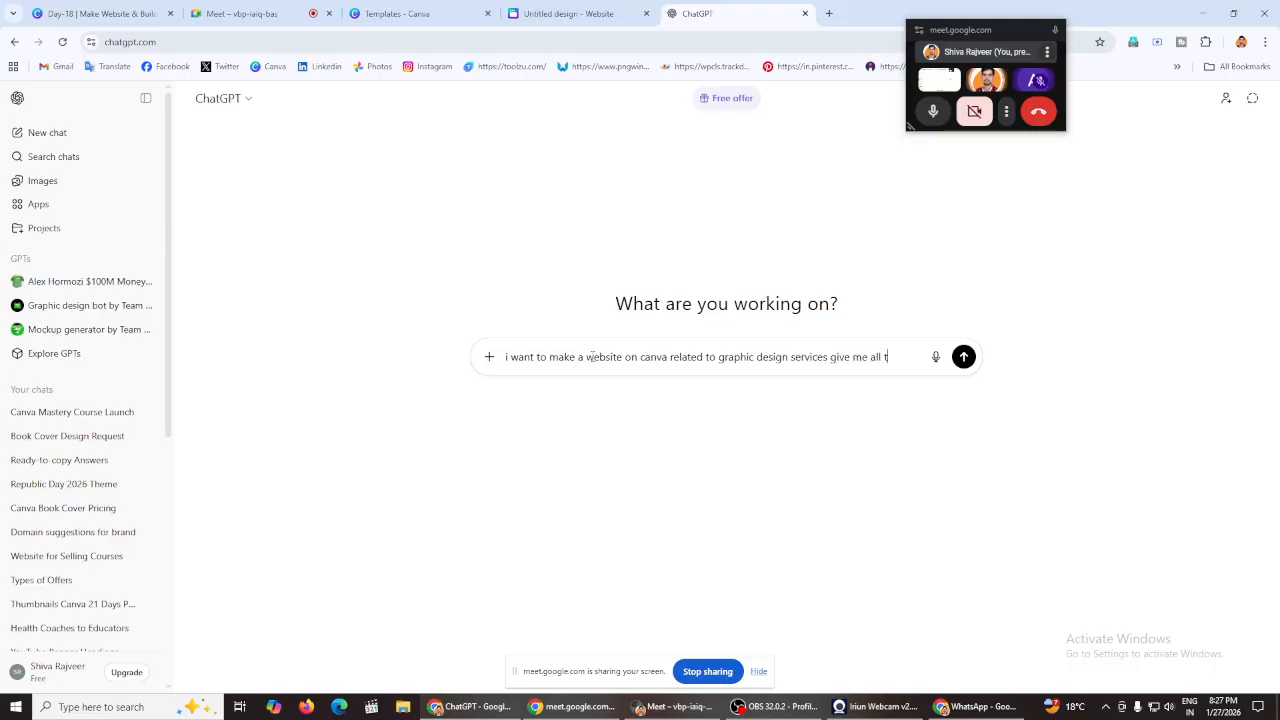
text(ails)
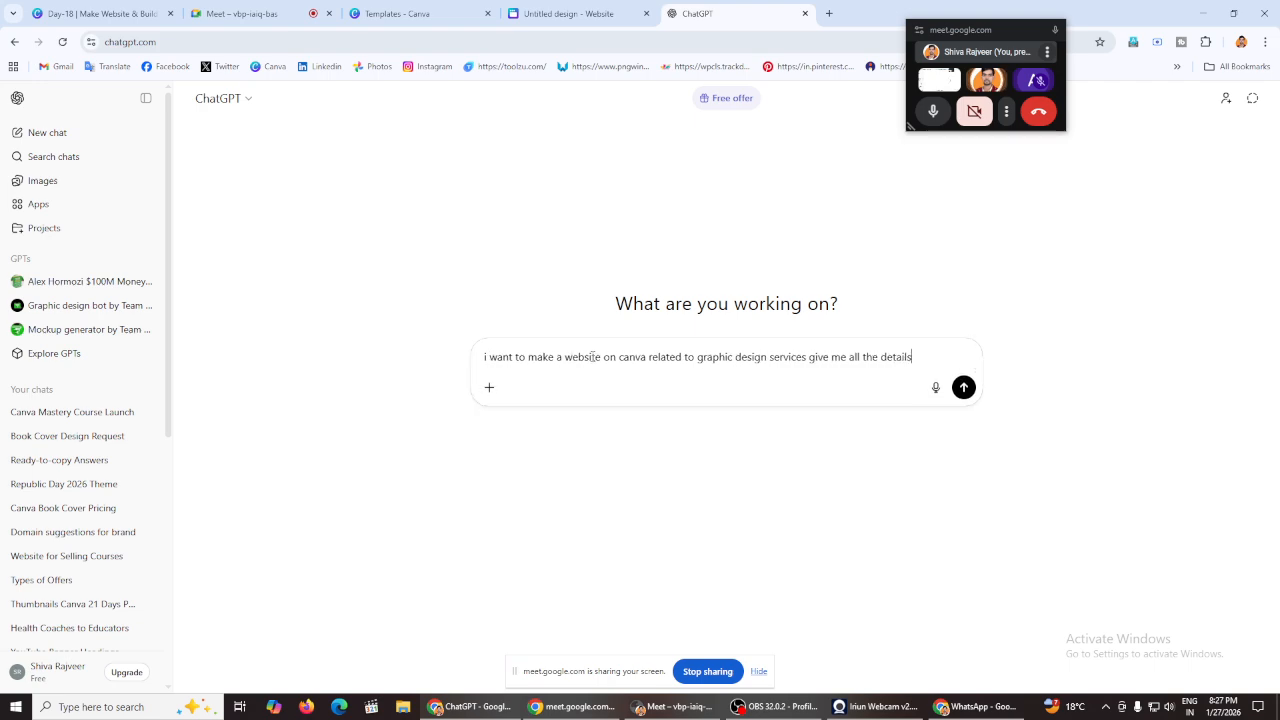
key(Return)
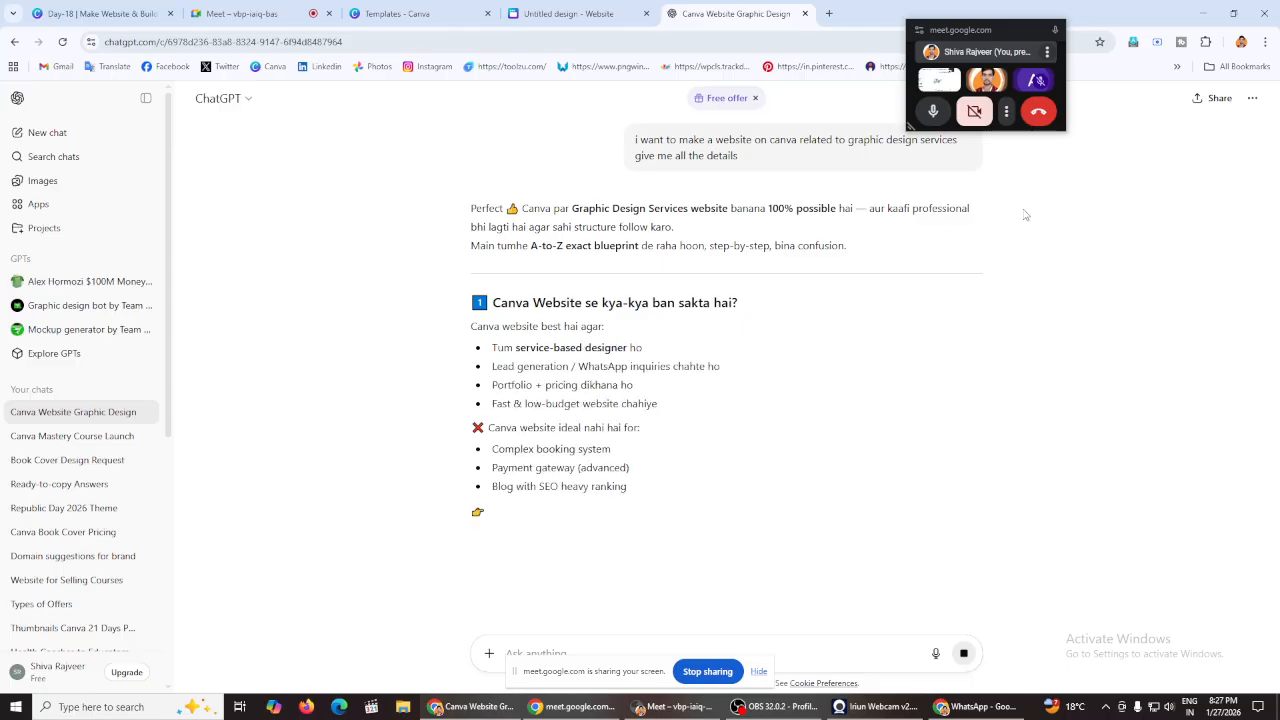
scroll(391, 327, down, 2)
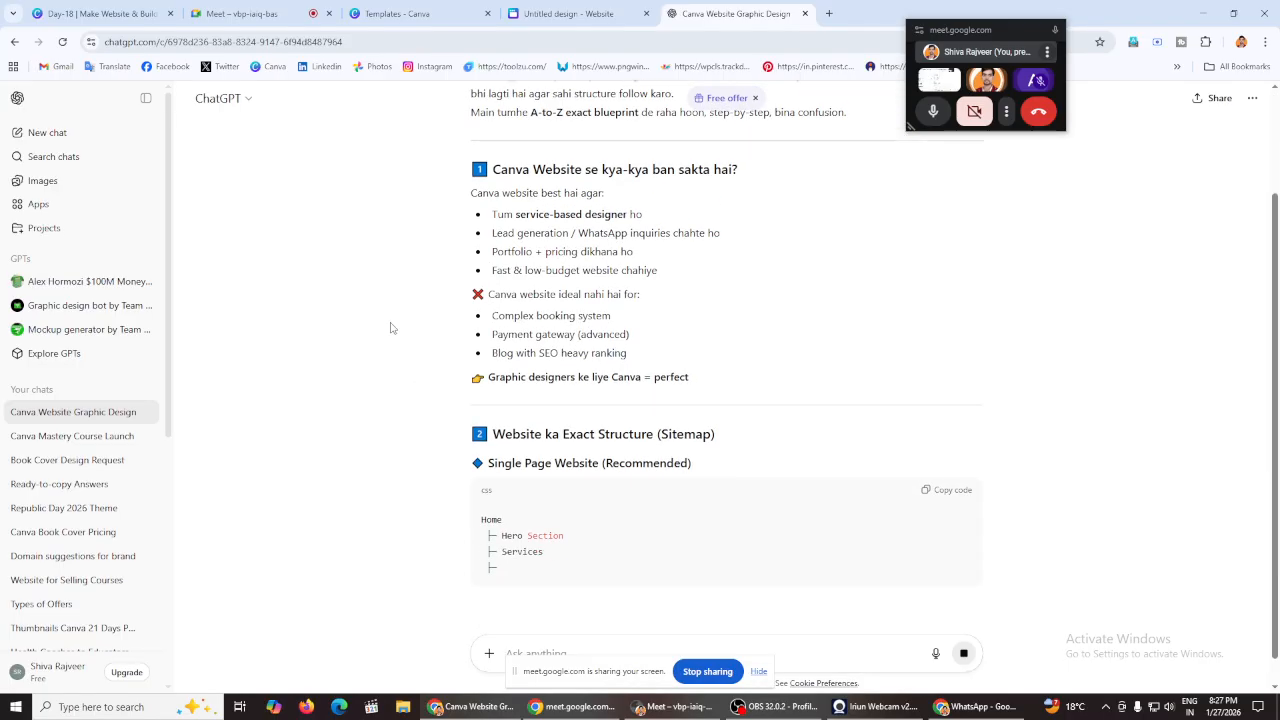
Step: Return to Canva, create another blank Website design from the design types and close the tab of the digital marketing website
key(ctrl+shift+Tab)
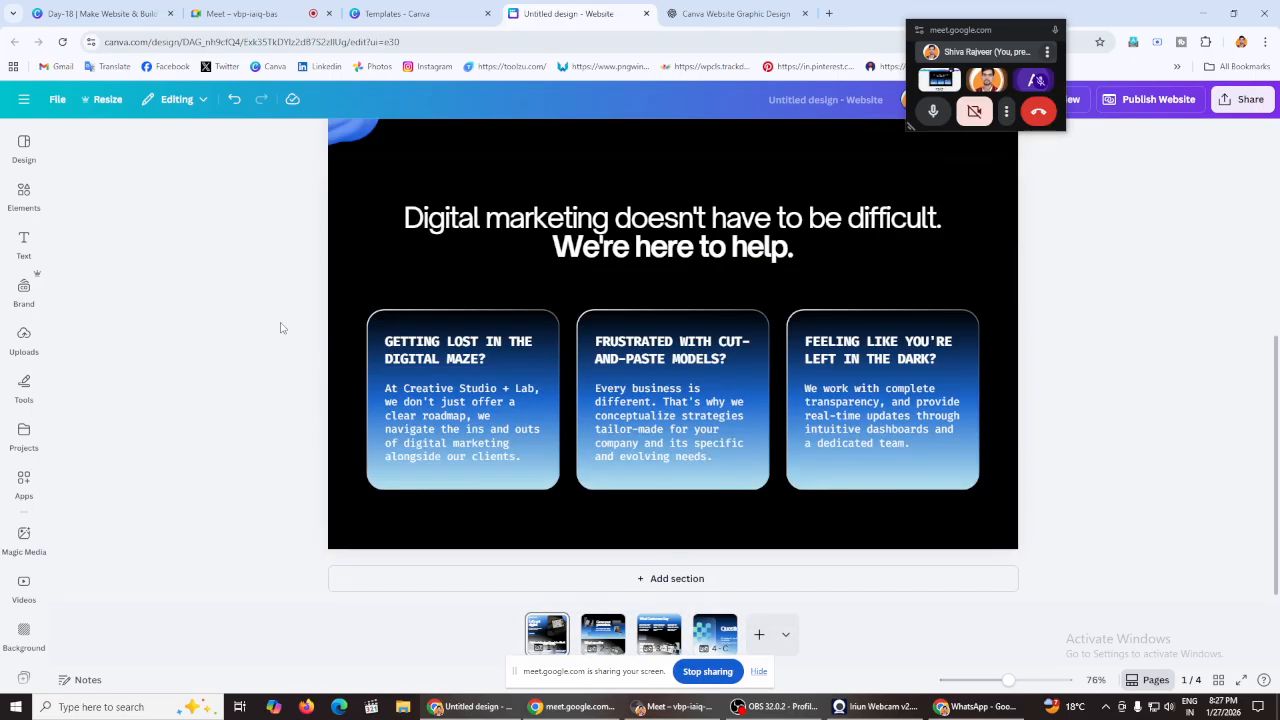
scroll(279, 336, up, 4)
key(ctrl+shift+Tab)
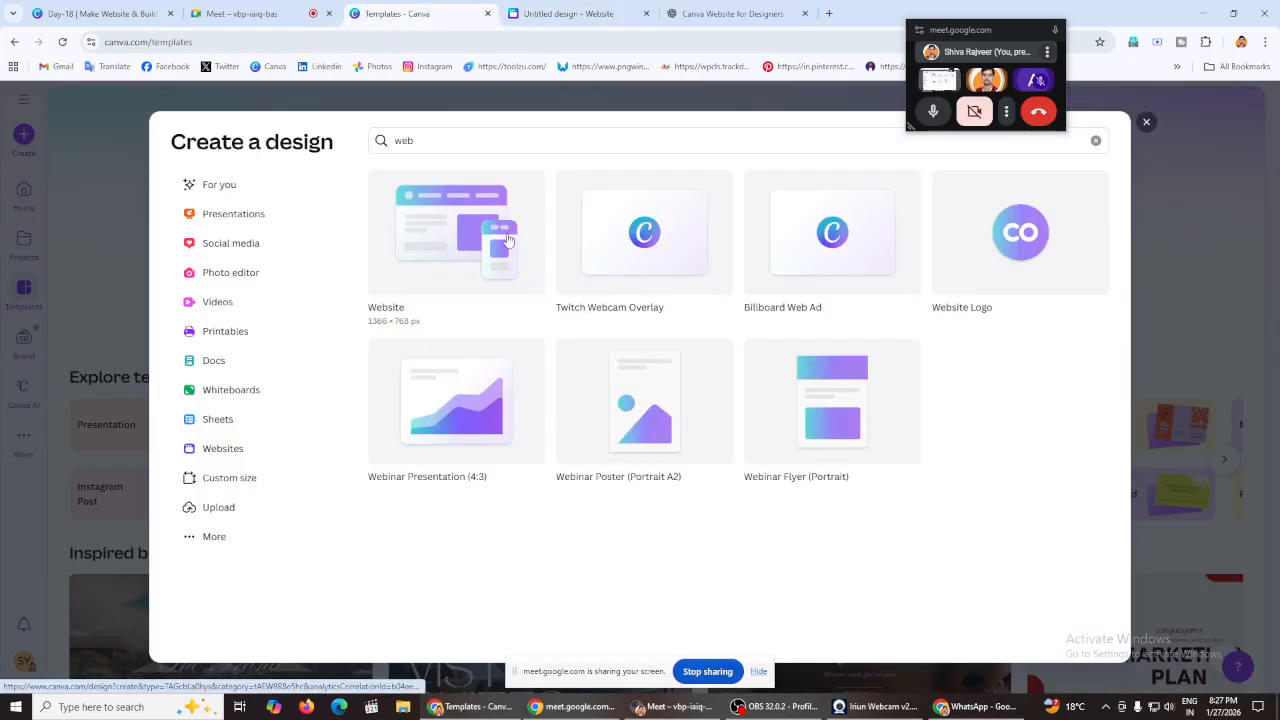
click(535, 185)
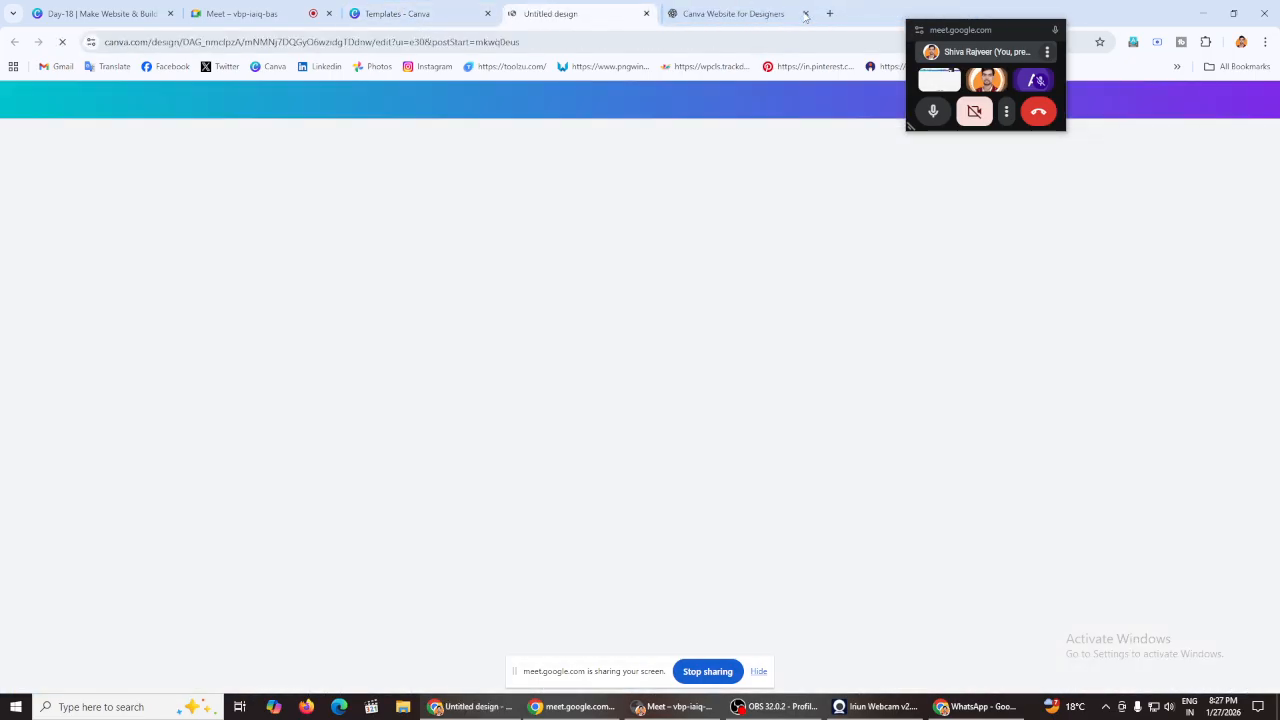
click(805, 14)
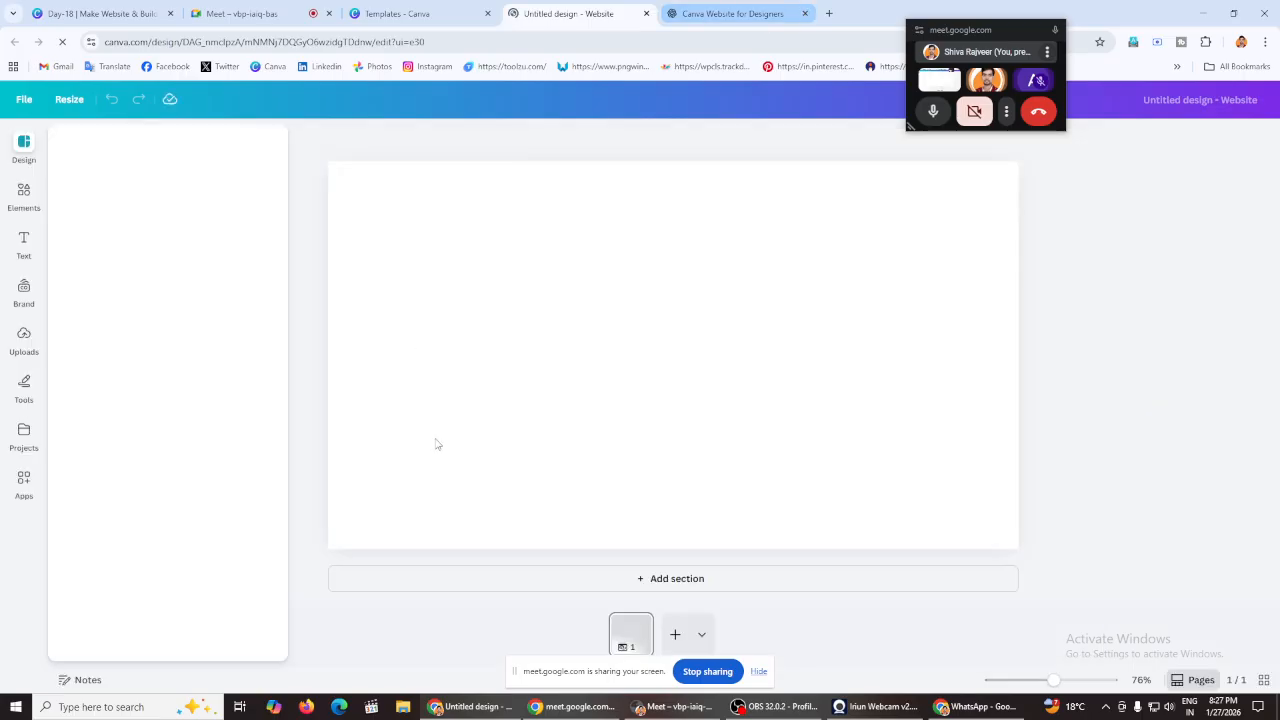
Step: Check the website structure in ChatGPT's reply, then return to the blank Canva website and glance through its templates
click(685, 13)
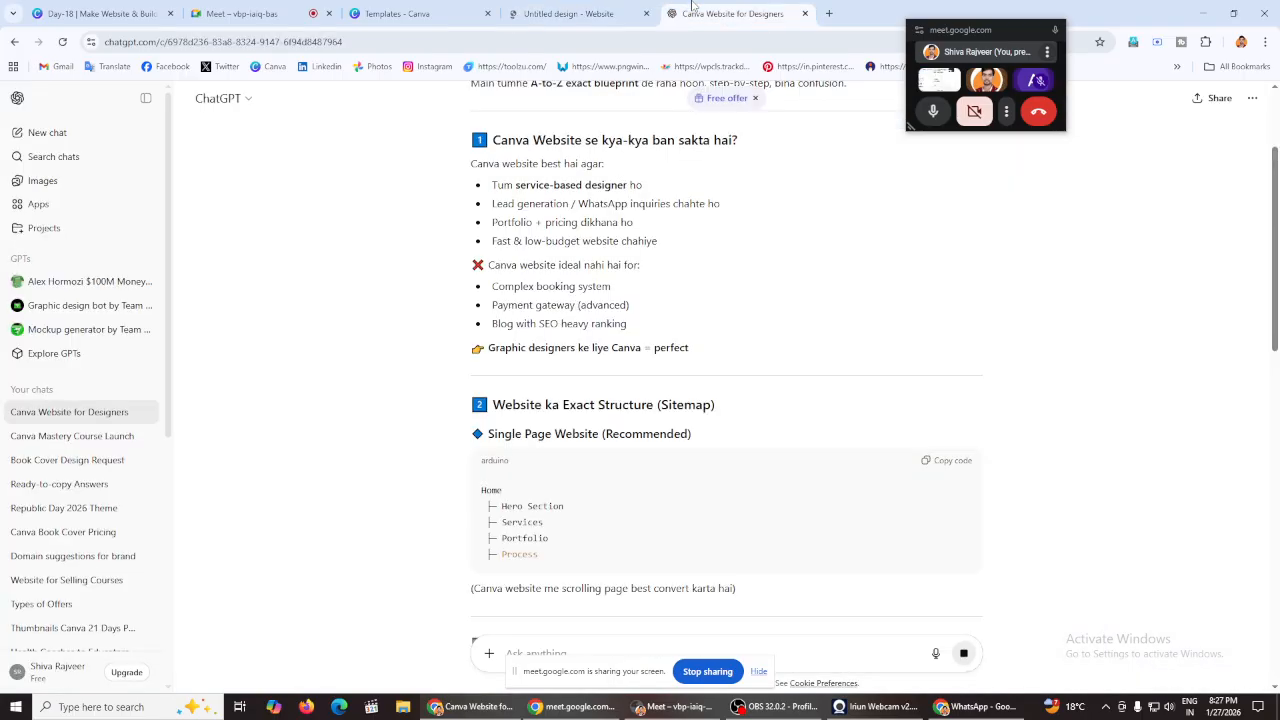
scroll(726, 400, down, 2)
scroll(726, 400, up, 3)
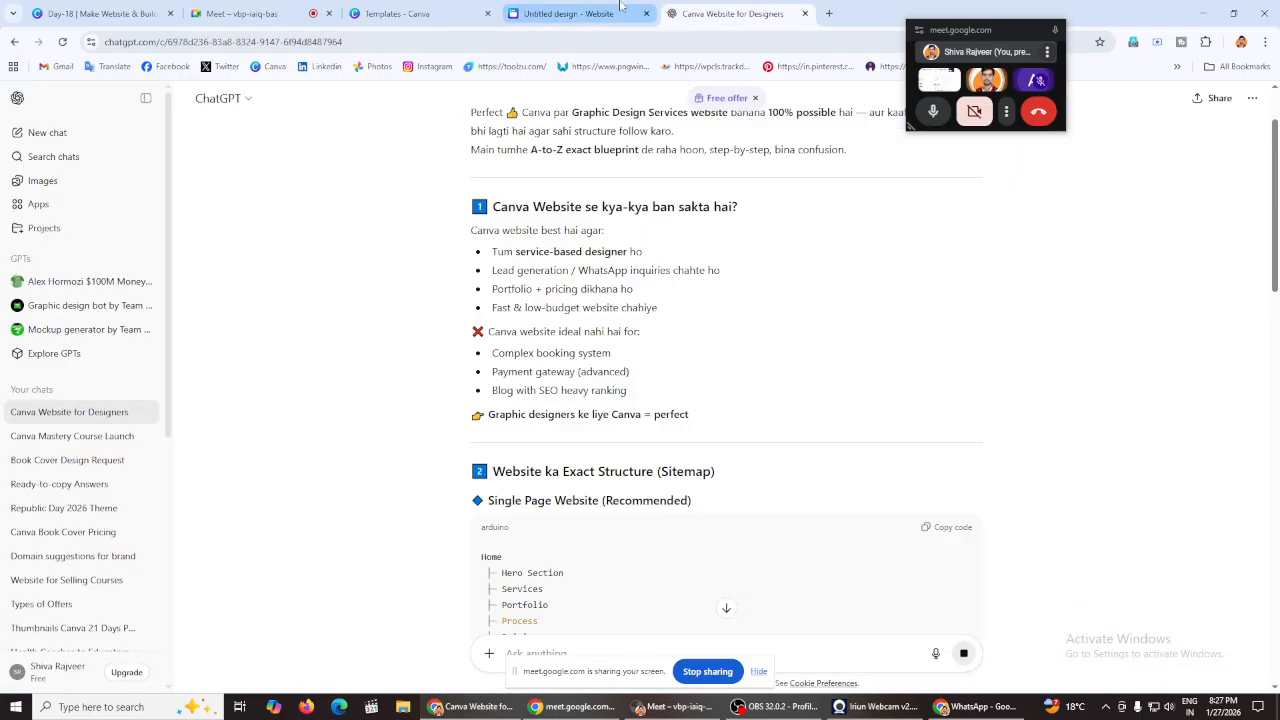
click(570, 13)
scroll(110, 450, down, 3)
scroll(110, 450, up, 3)
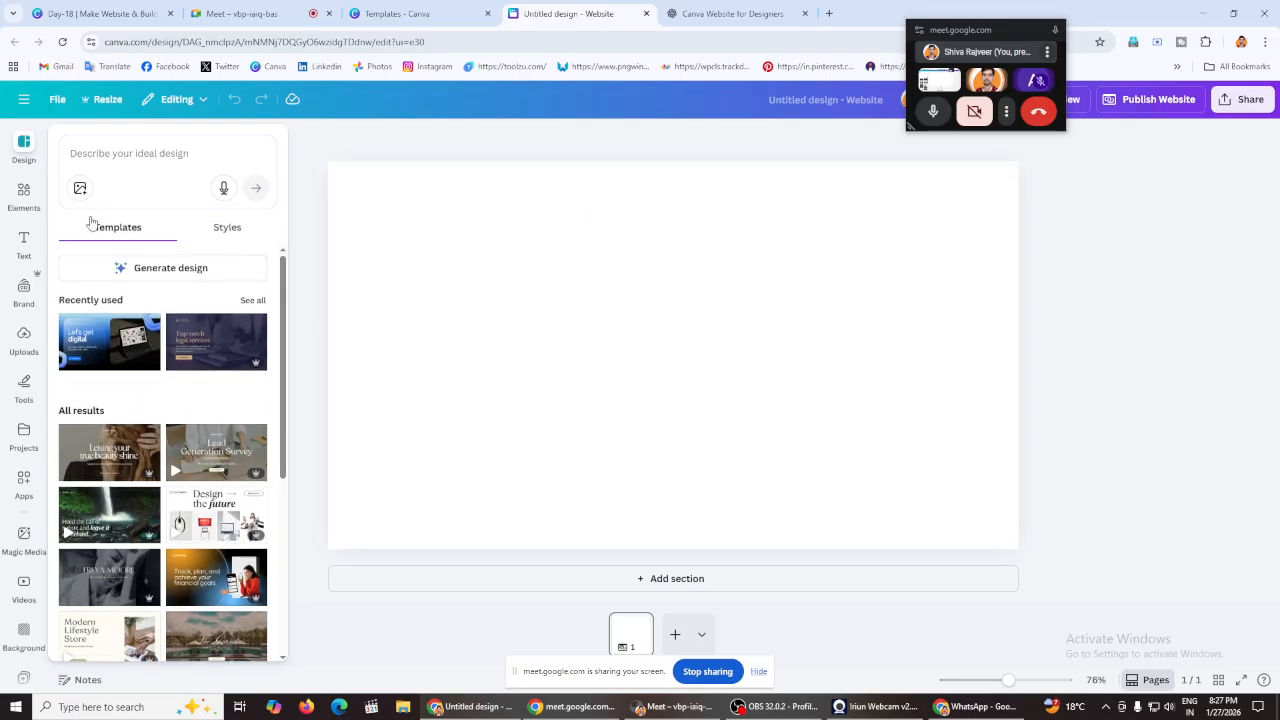
Step: Add the blue gradient image from the recently used elements to the blank page and set it as the page background
click(24, 195)
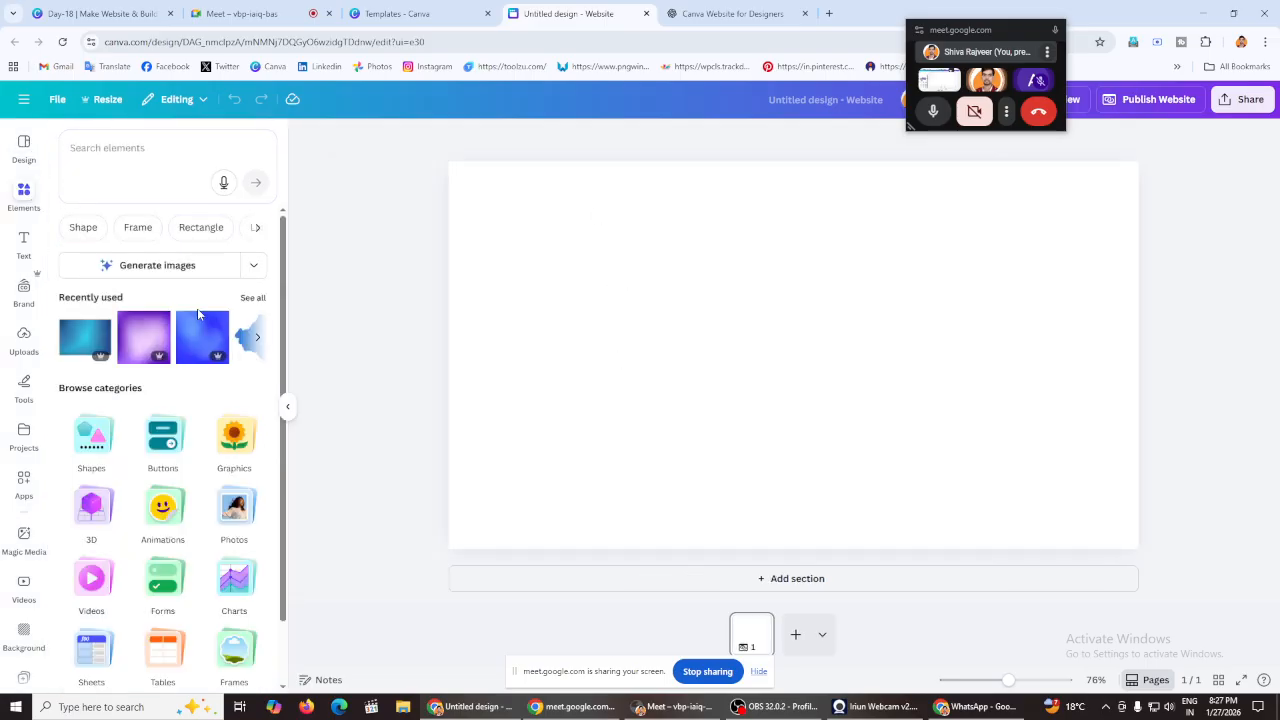
click(251, 299)
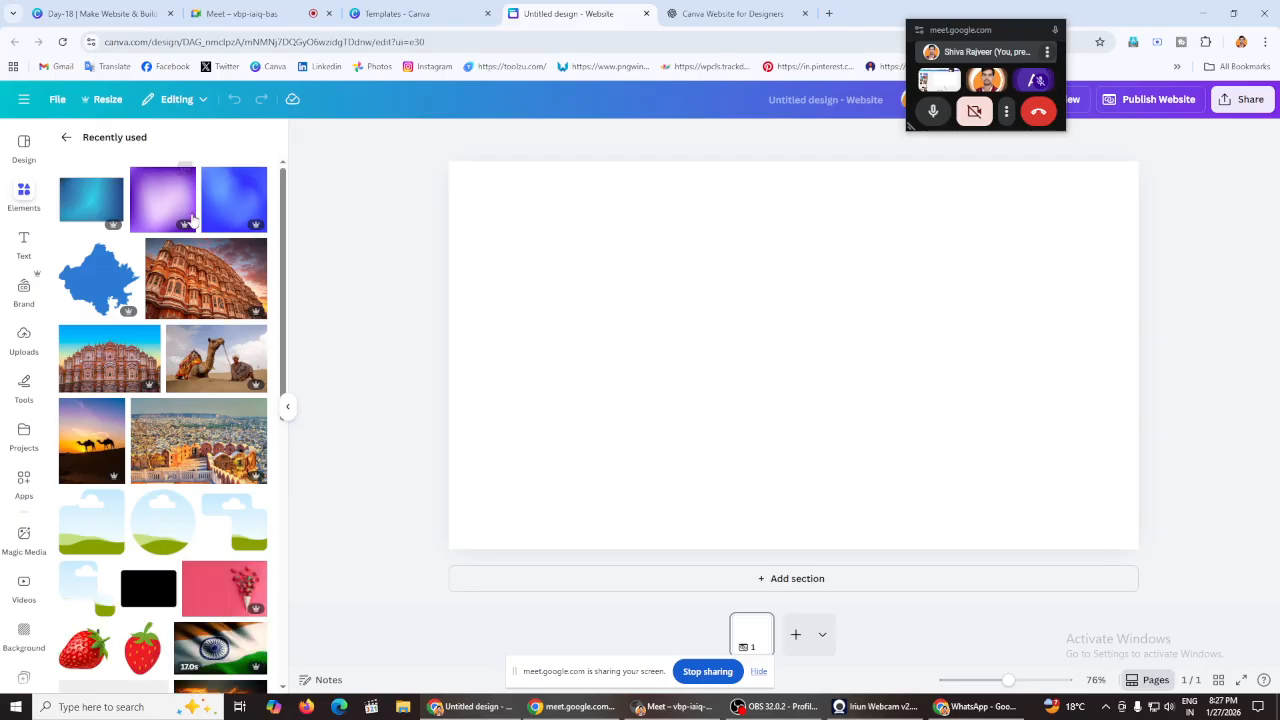
click(230, 204)
right_click(752, 306)
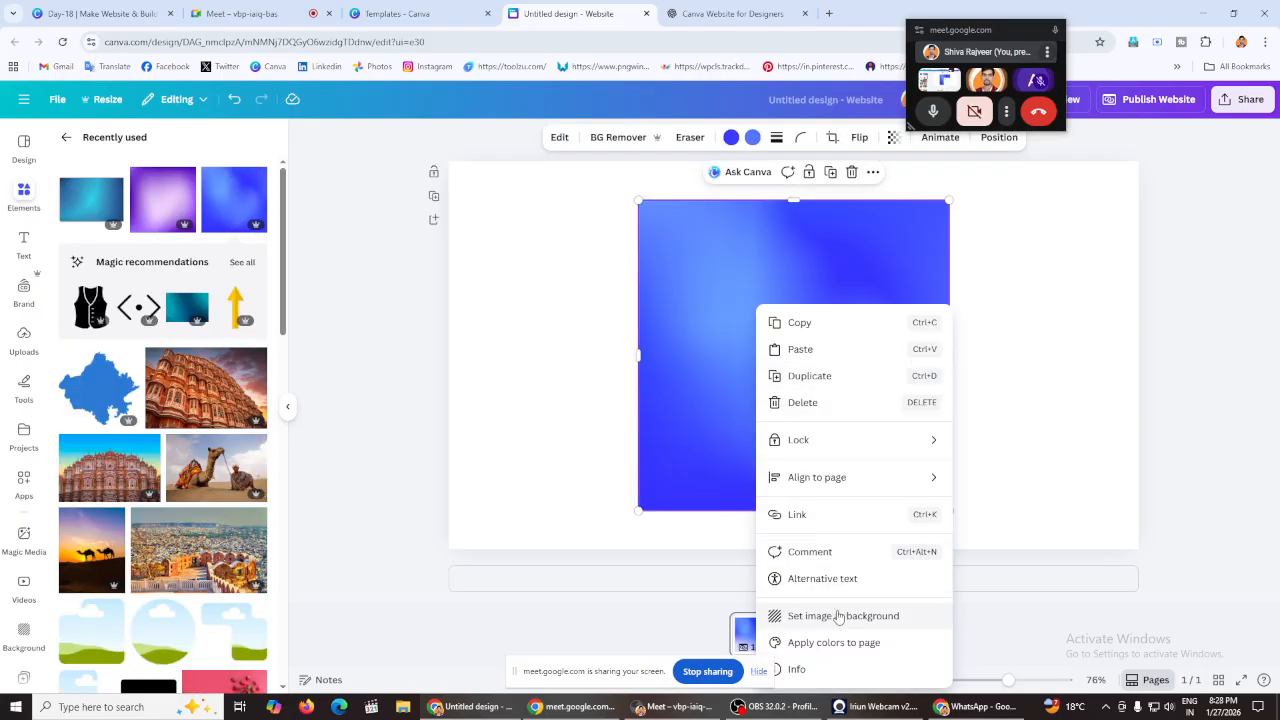
click(840, 613)
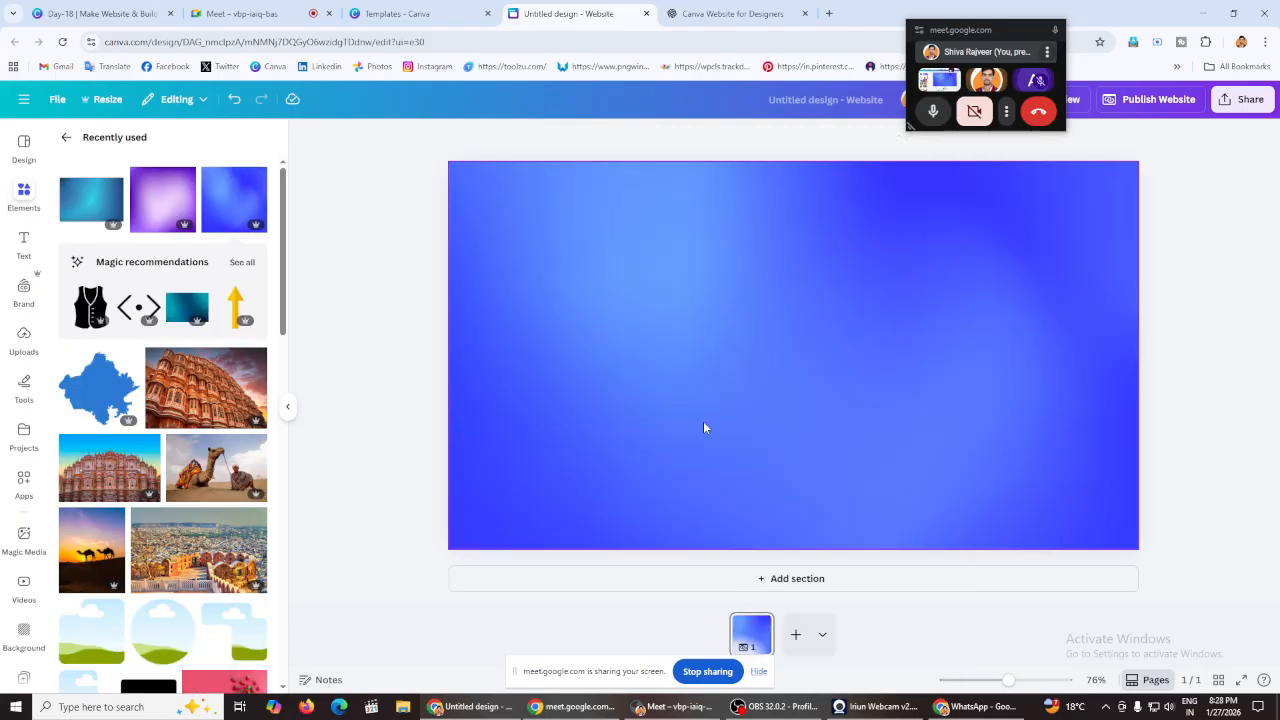
Step: Switch to ChatGPT and copy the hero headline "High-Quality Graphic Design That Grows Your Brand" from its reply
click(25, 244)
key(ctrl+Tab)
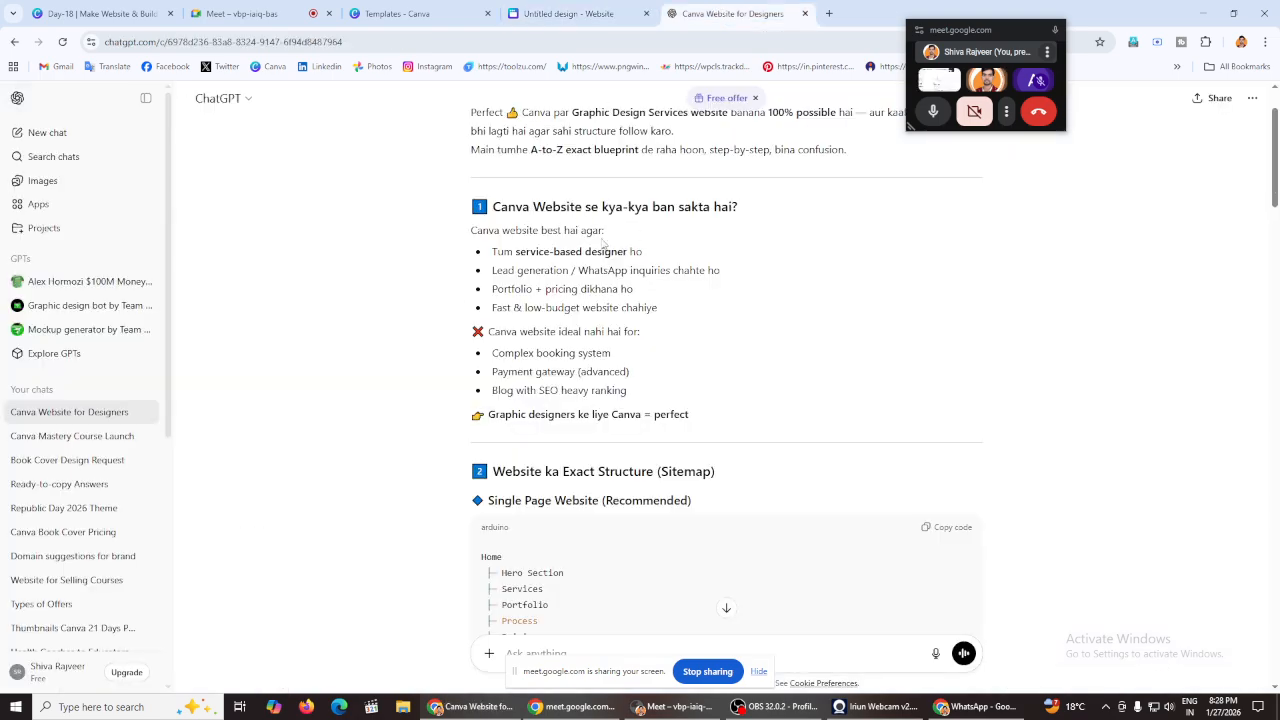
scroll(603, 243, down, 1)
scroll(690, 196, down, 1)
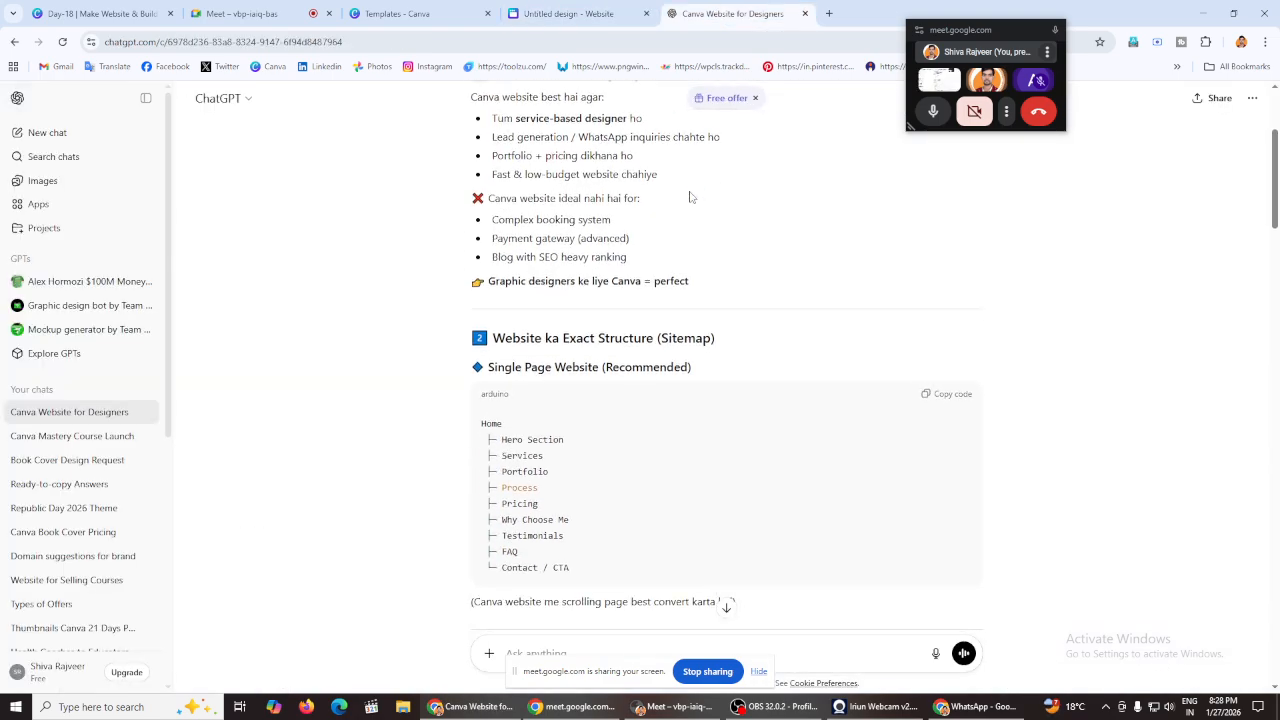
scroll(375, 232, down, 1)
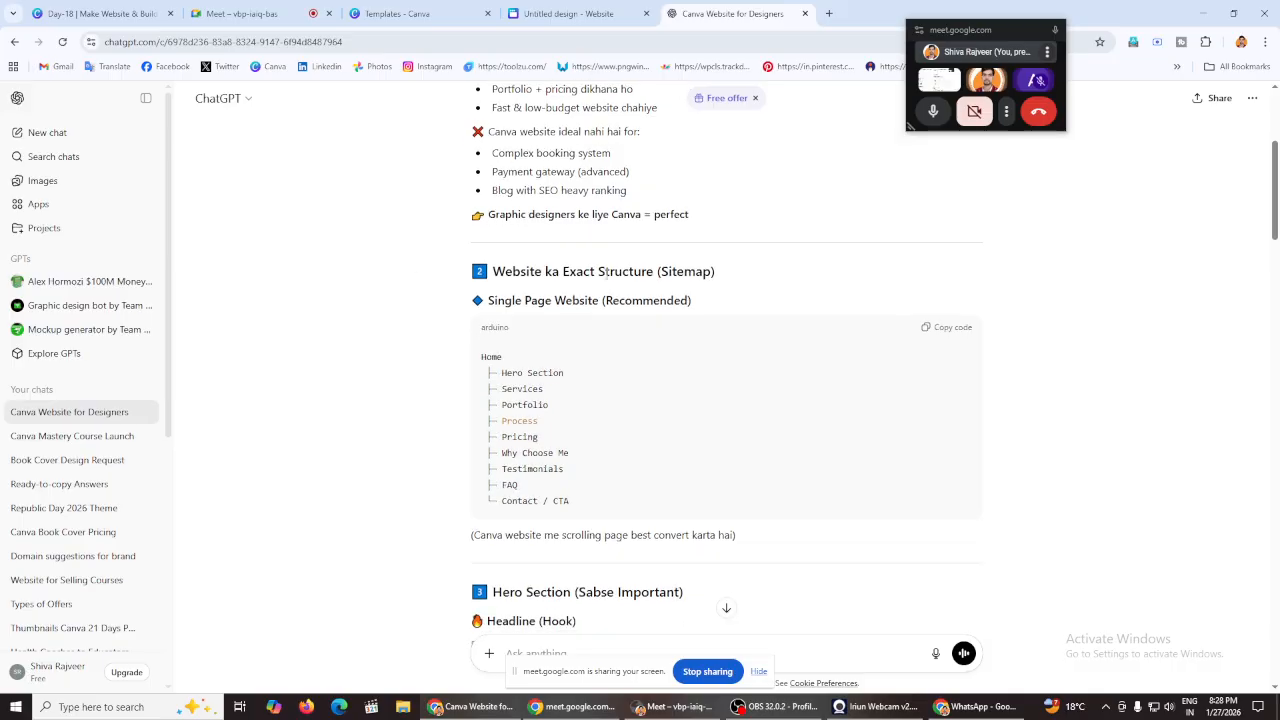
scroll(677, 262, down, 4)
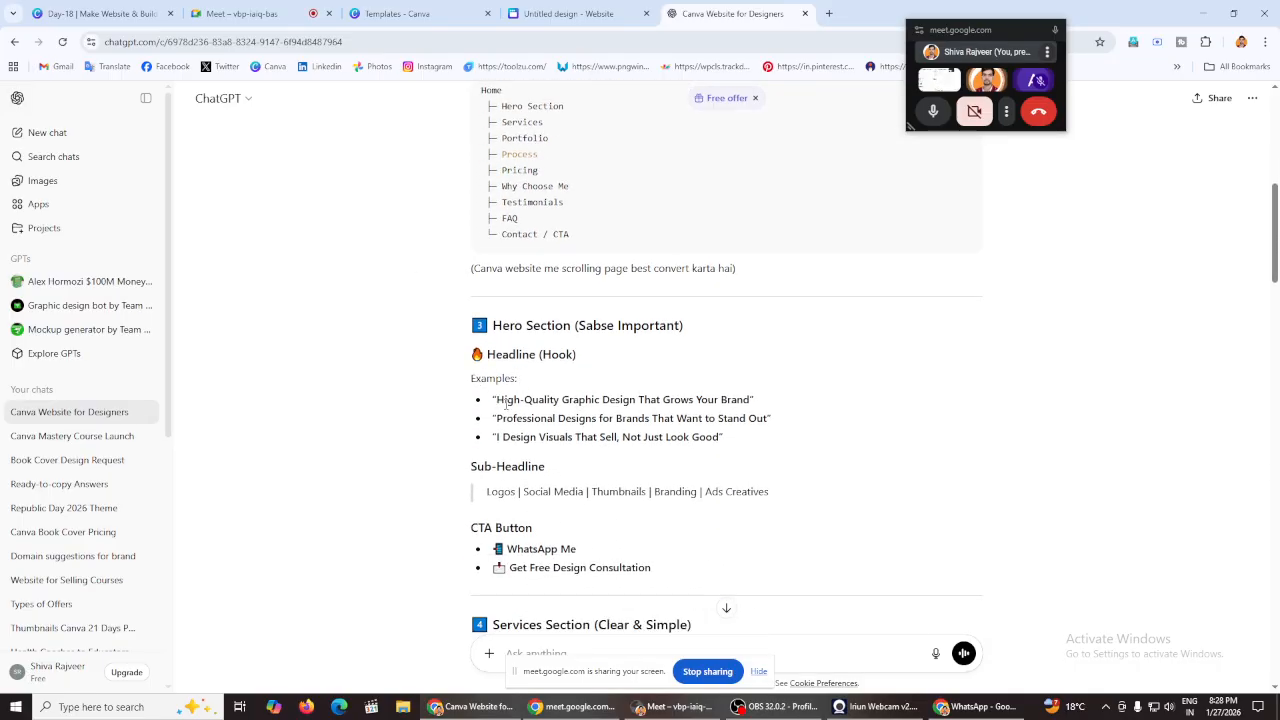
drag(497, 402, 612, 392)
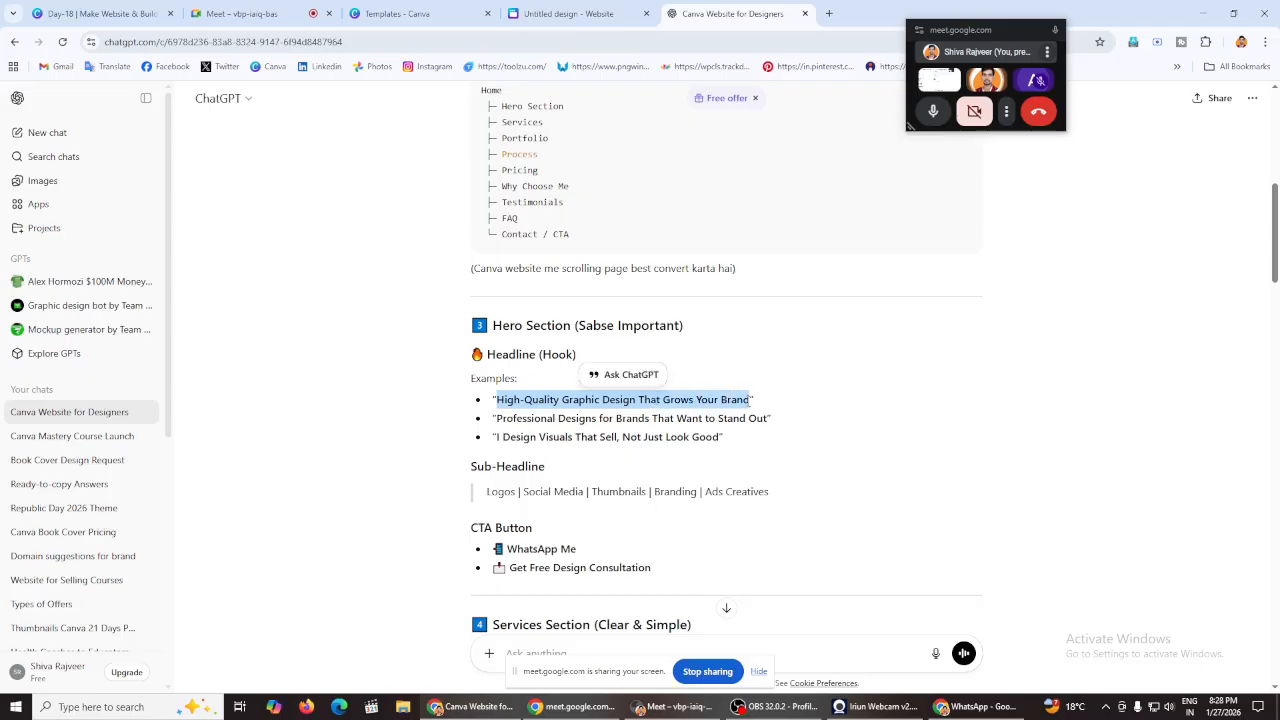
right_click(740, 401)
click(792, 418)
Step: Return to Canva, add a heading containing the copied headline and move it to the upper part of the page
click(535, 10)
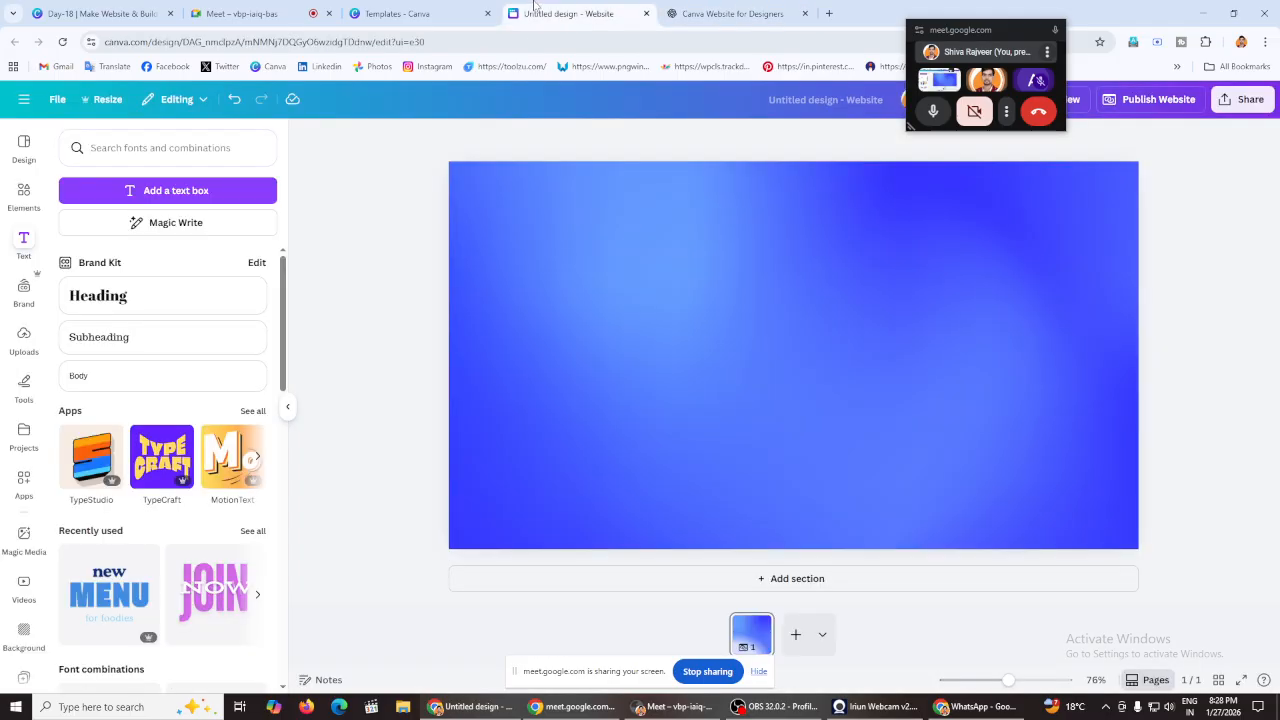
click(145, 300)
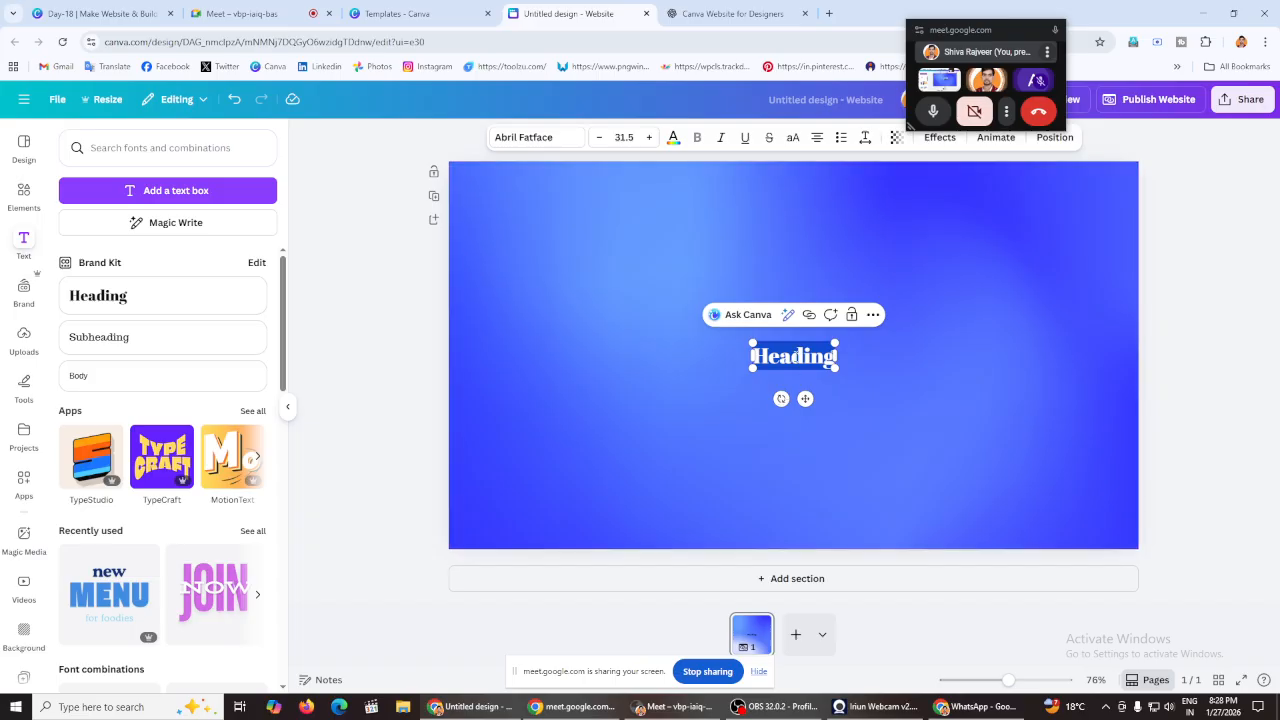
right_click(792, 360)
click(860, 117)
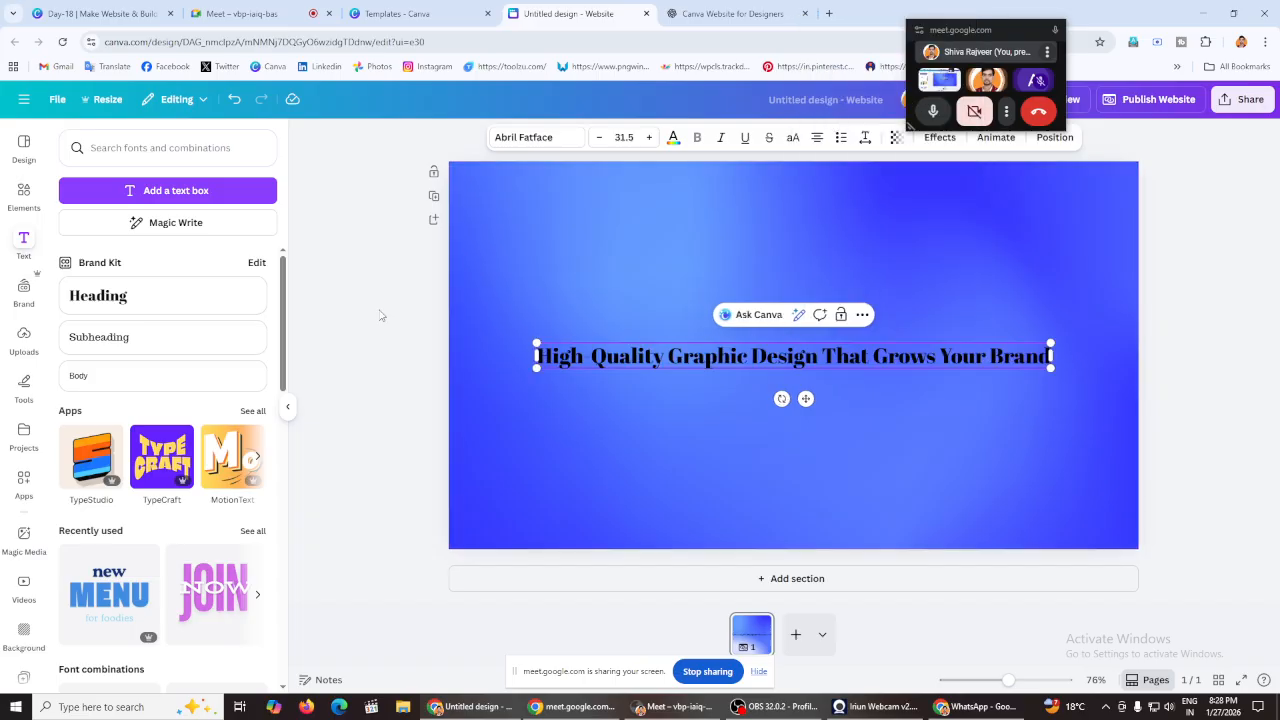
drag(734, 365, 750, 236)
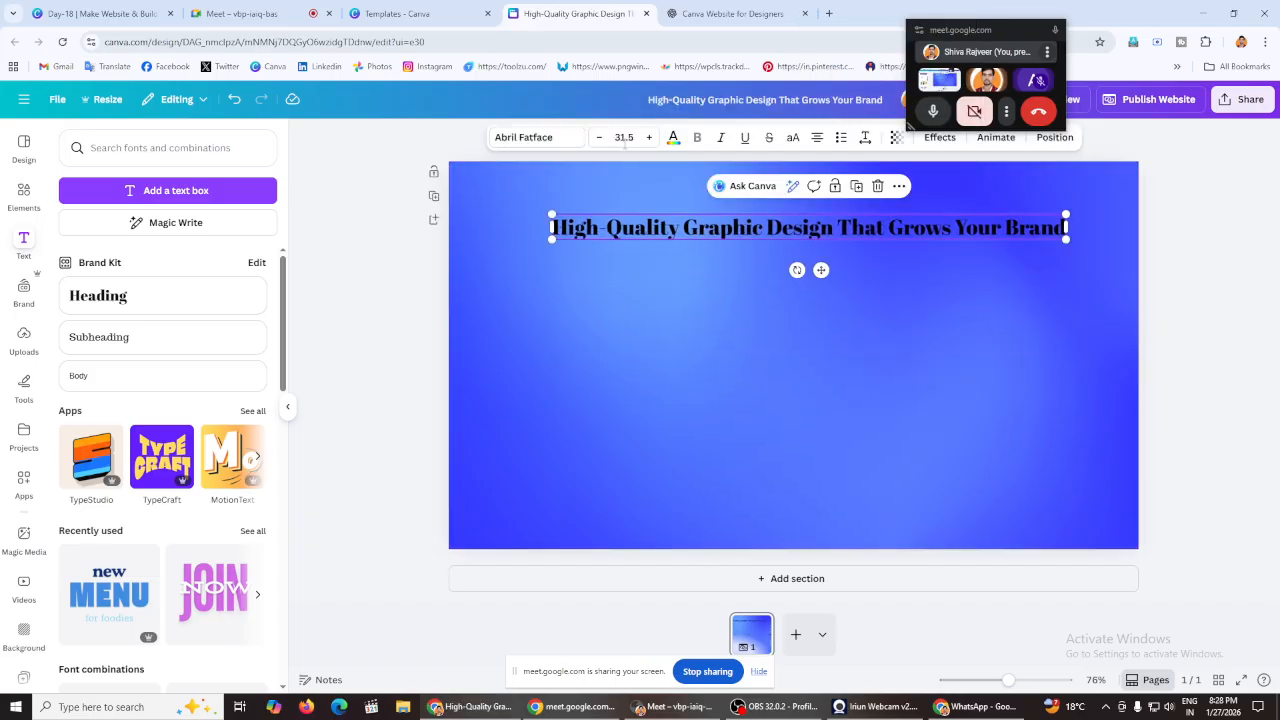
Step: Change the headline's font to Poppins Bold
click(550, 138)
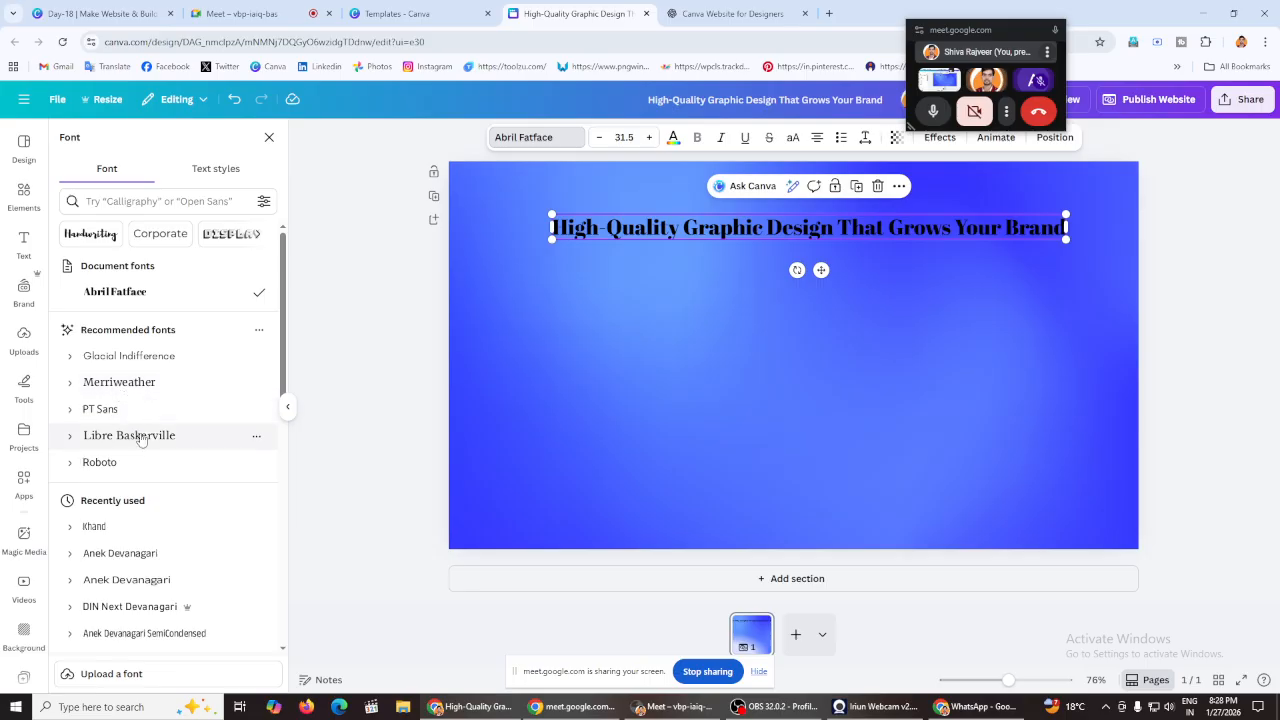
scroll(141, 440, down, 6)
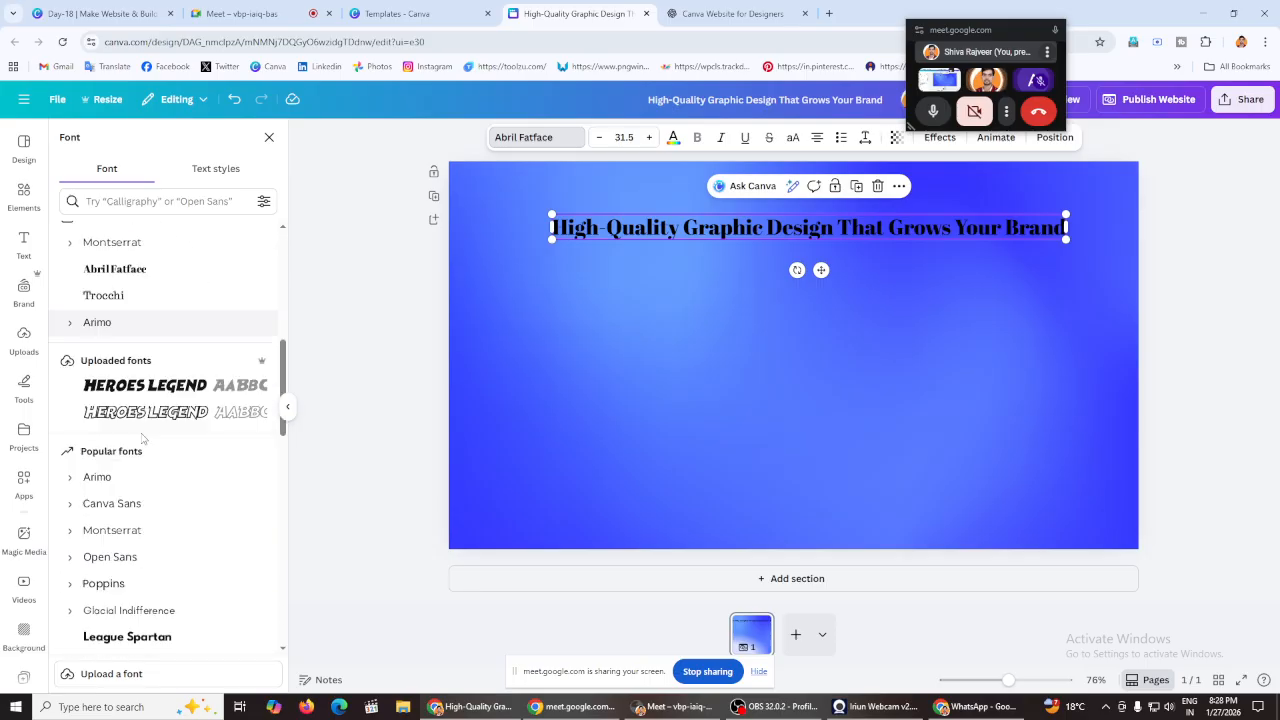
scroll(141, 440, down, 1)
click(70, 504)
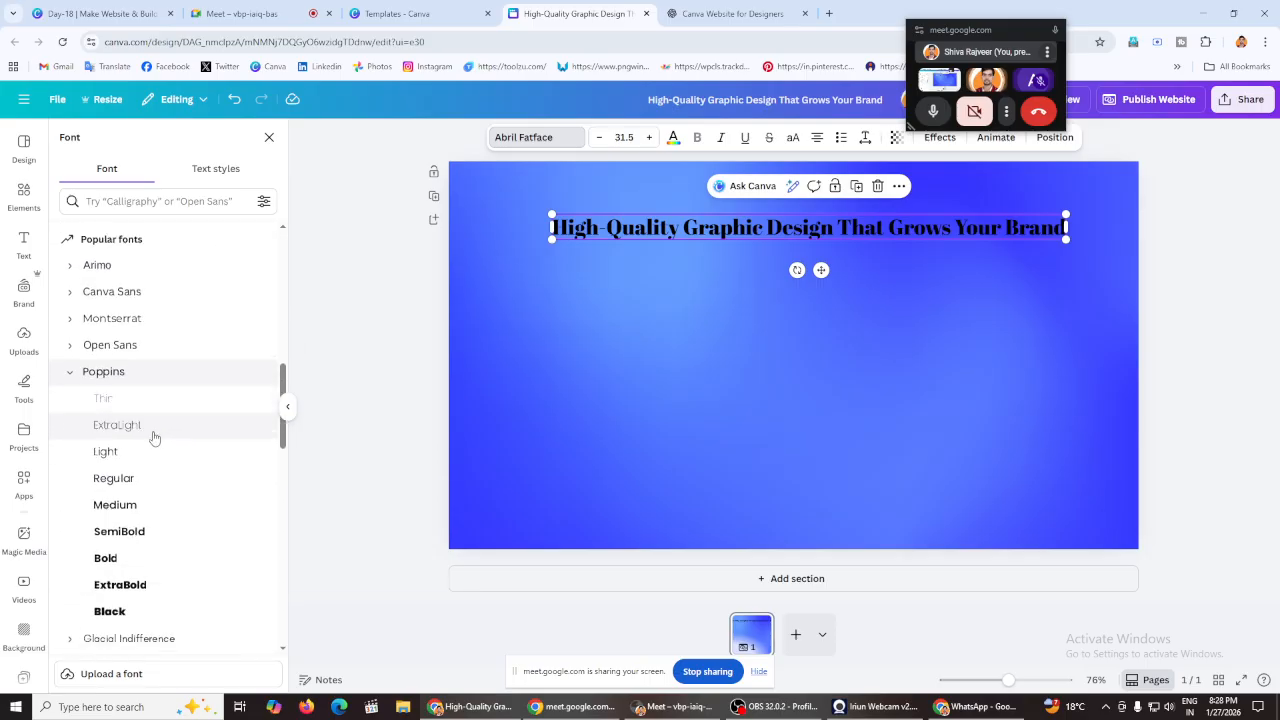
click(137, 531)
click(133, 557)
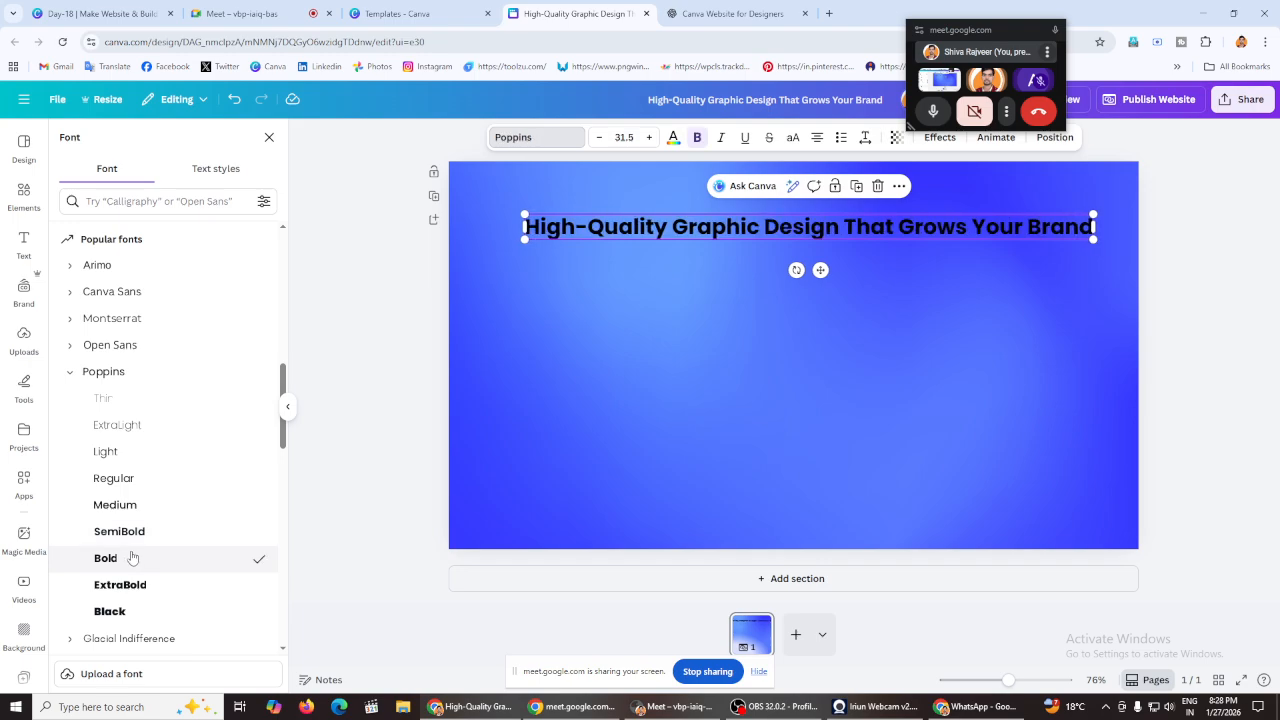
Step: Wrap the headline onto two lines and enlarge its text to size 39.4
drag(1094, 227, 943, 286)
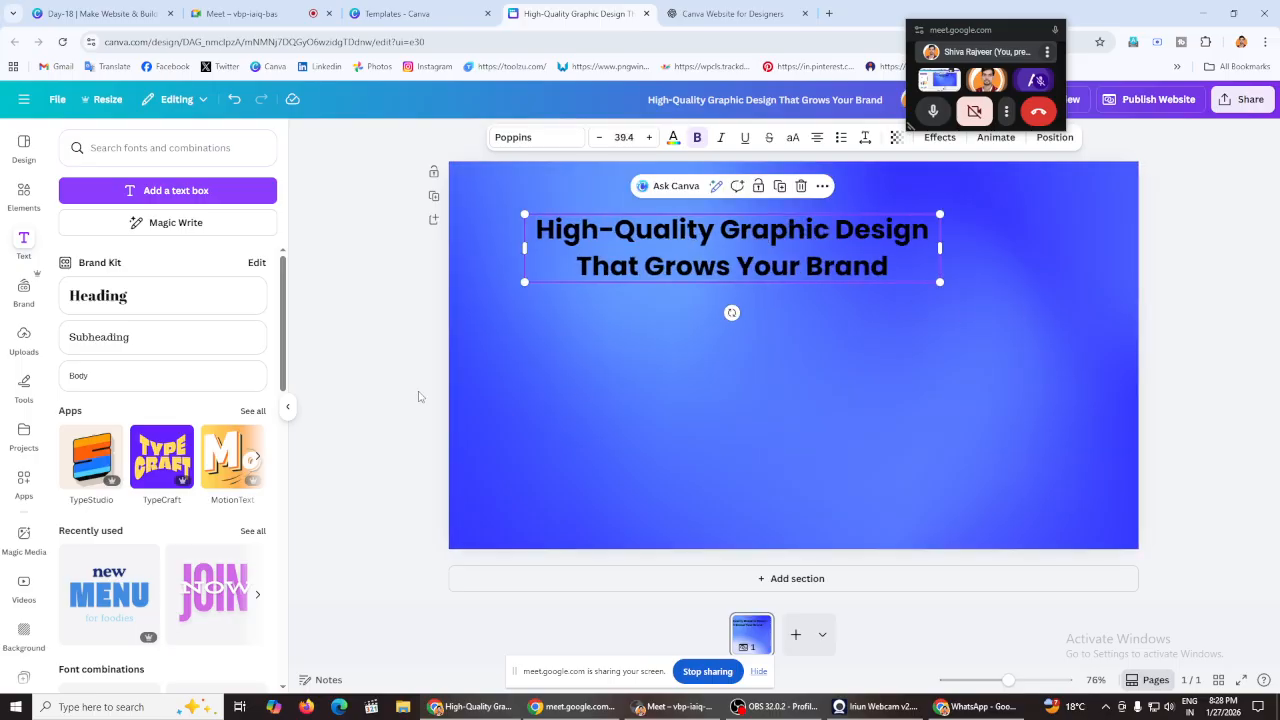
click(398, 383)
drag(845, 238, 923, 242)
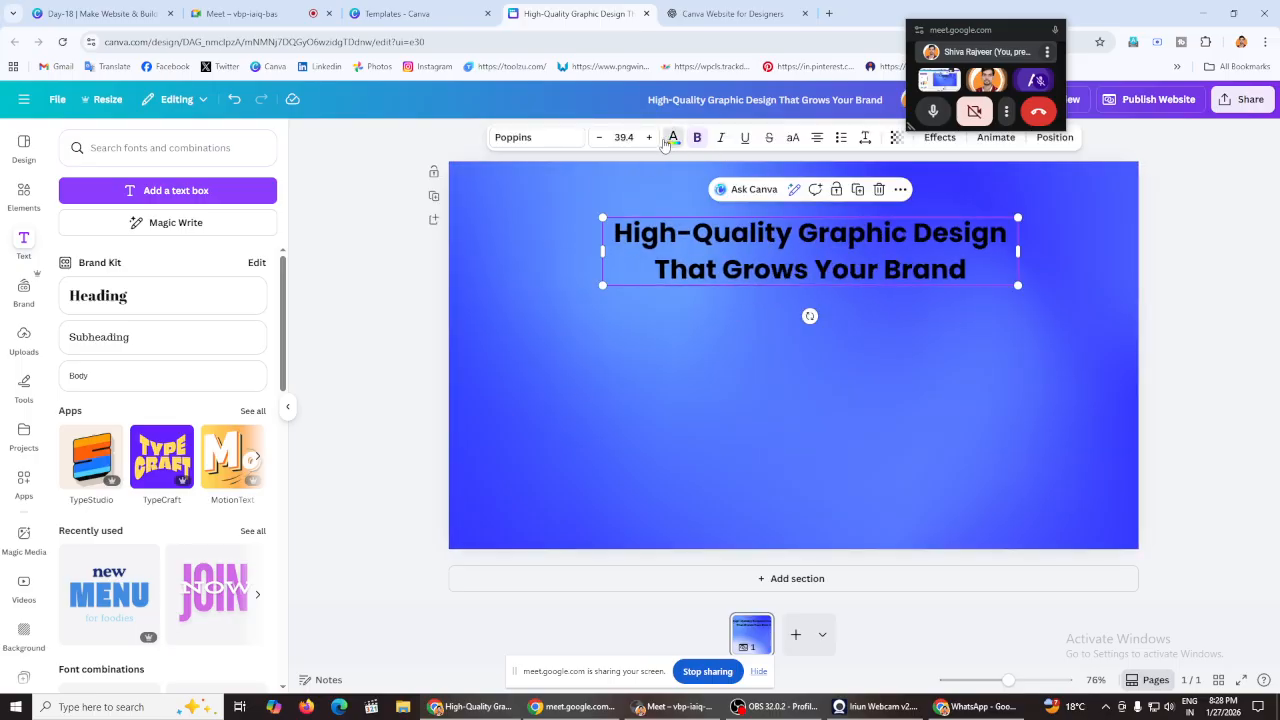
Step: Color the headline white and center it horizontally in the upper part of the page
click(667, 144)
click(132, 240)
click(395, 238)
drag(792, 242, 777, 269)
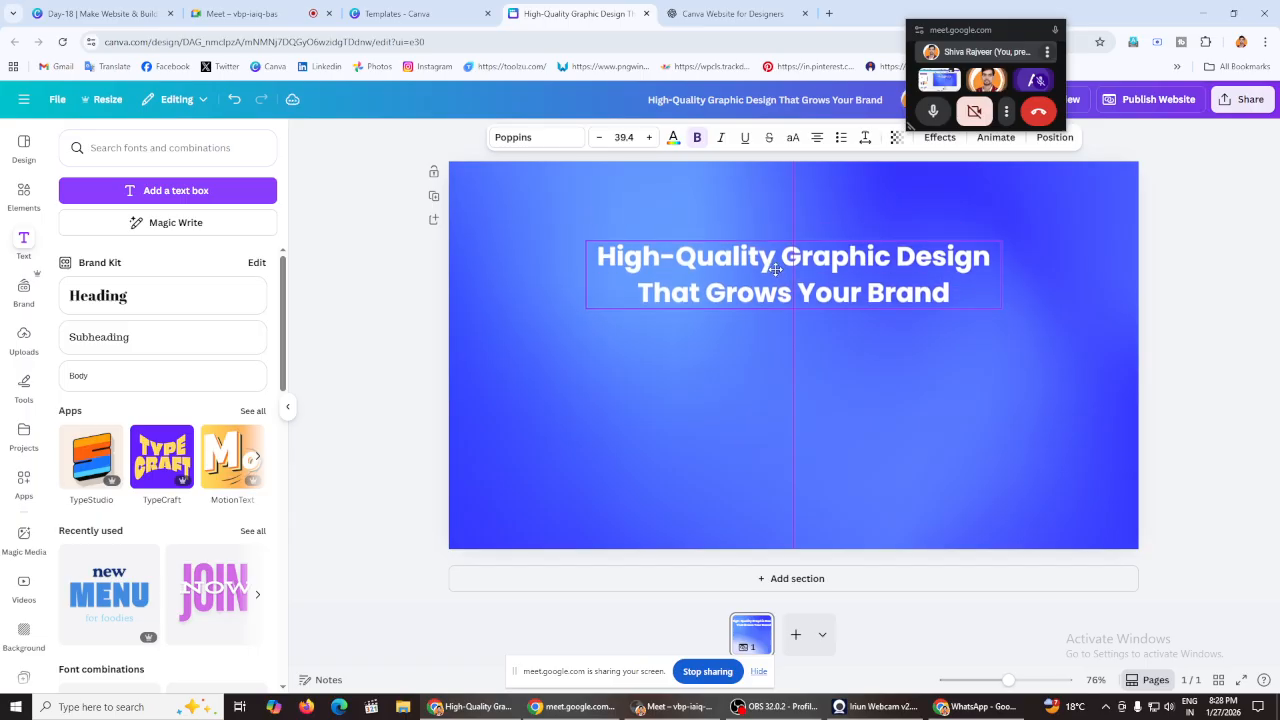
click(360, 362)
Step: Switch to ChatGPT and copy the sub-headline "Logos | Social Media | Thumbnails | Branding | Ads Creatives"
key(ctrl+Tab)
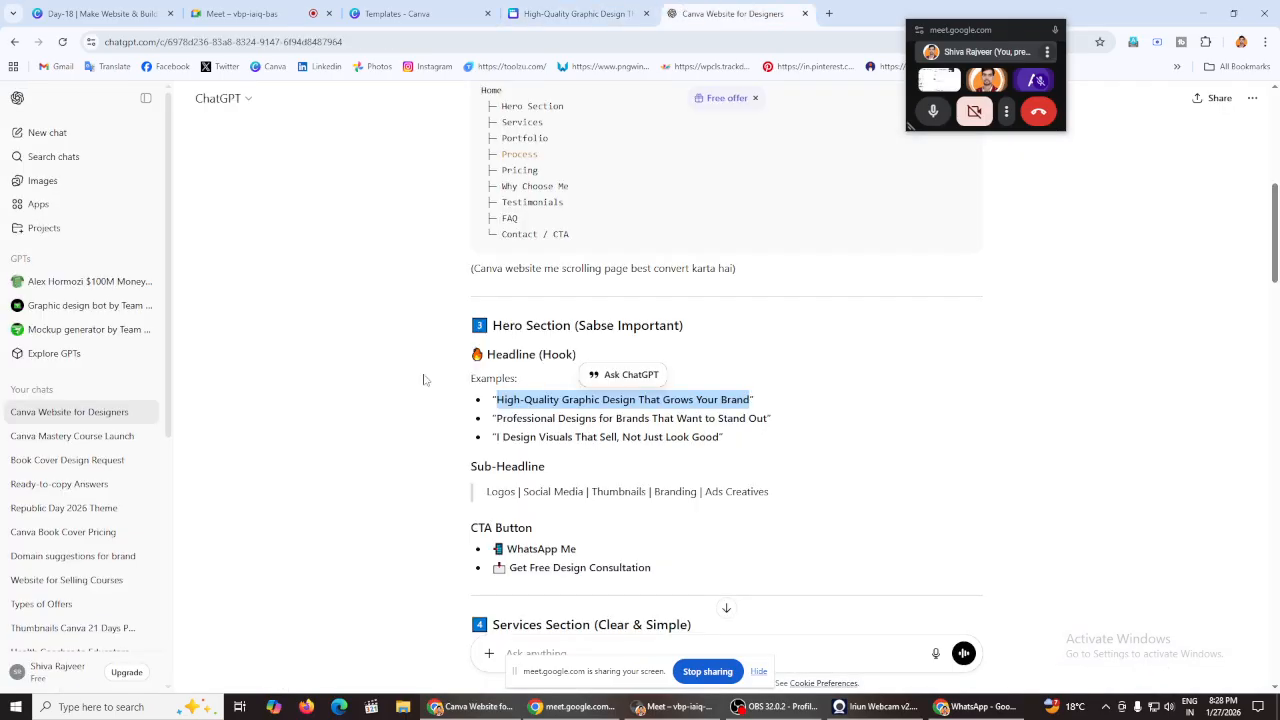
scroll(425, 378, down, 2)
click(525, 318)
drag(486, 292, 750, 293)
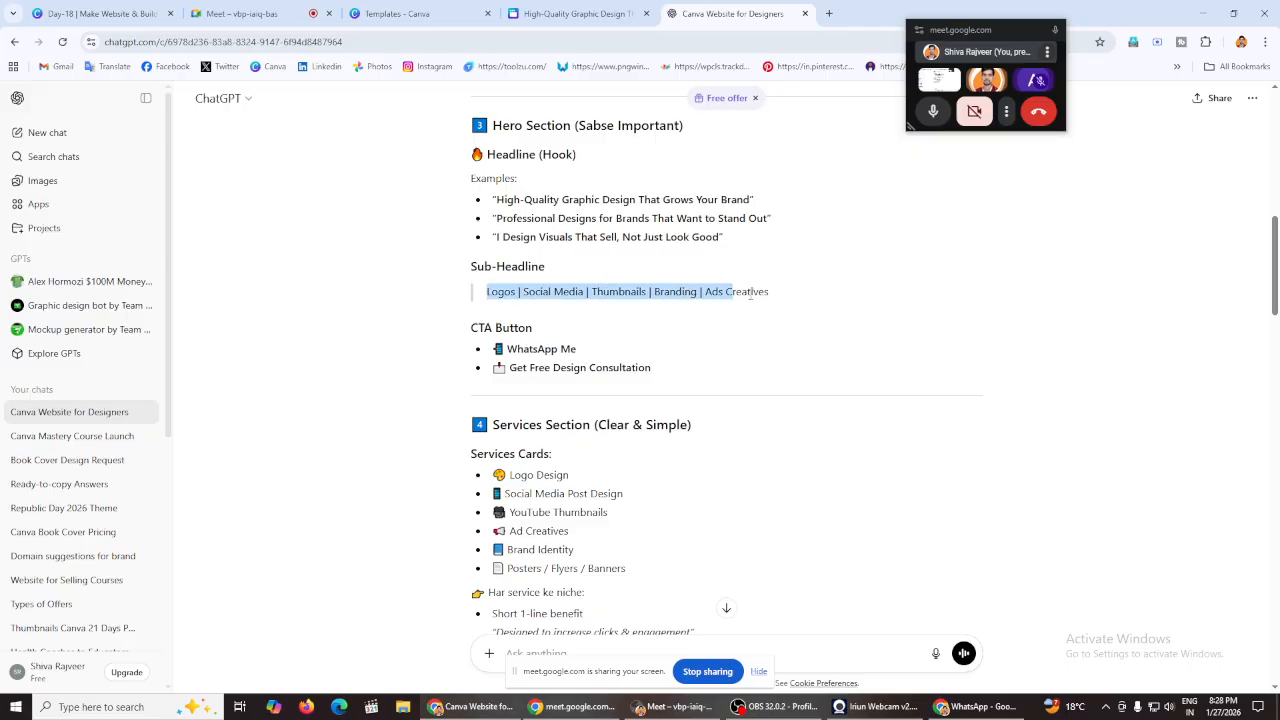
right_click(753, 291)
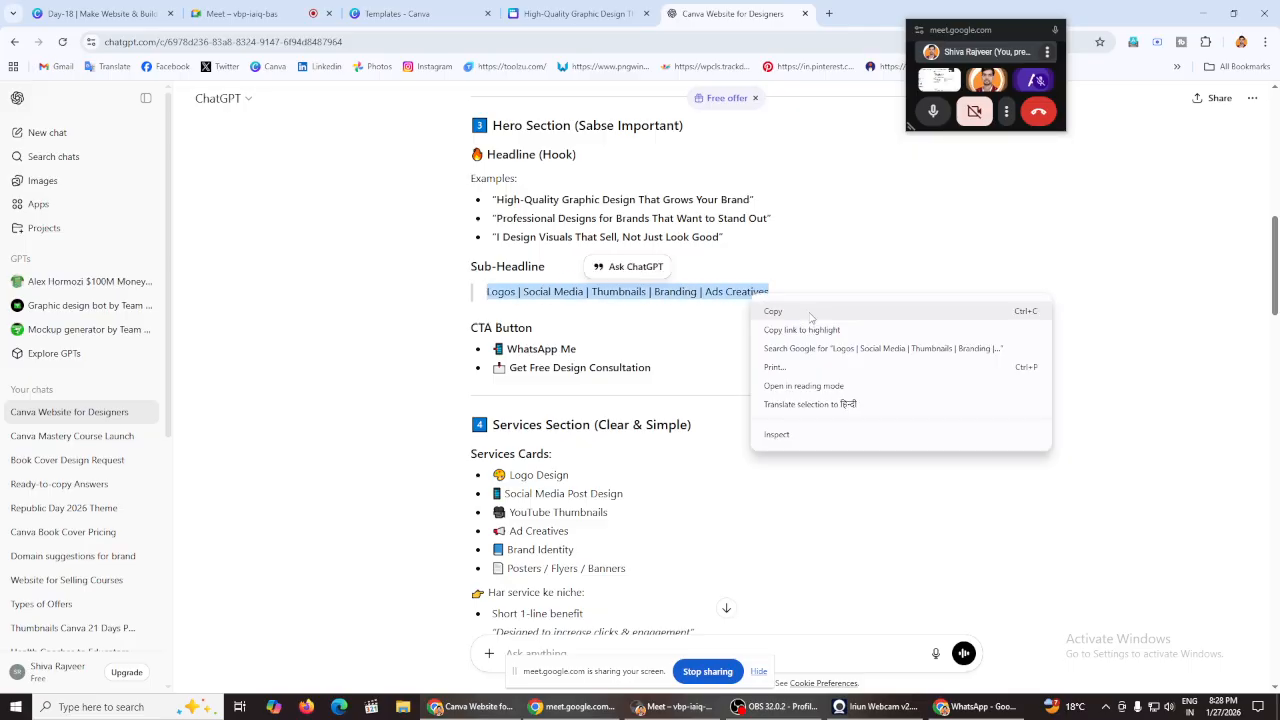
click(808, 303)
Step: Return to Canva, add a rounded rectangle shape below the headline and flatten it to a bar about 230 by 45
click(575, 13)
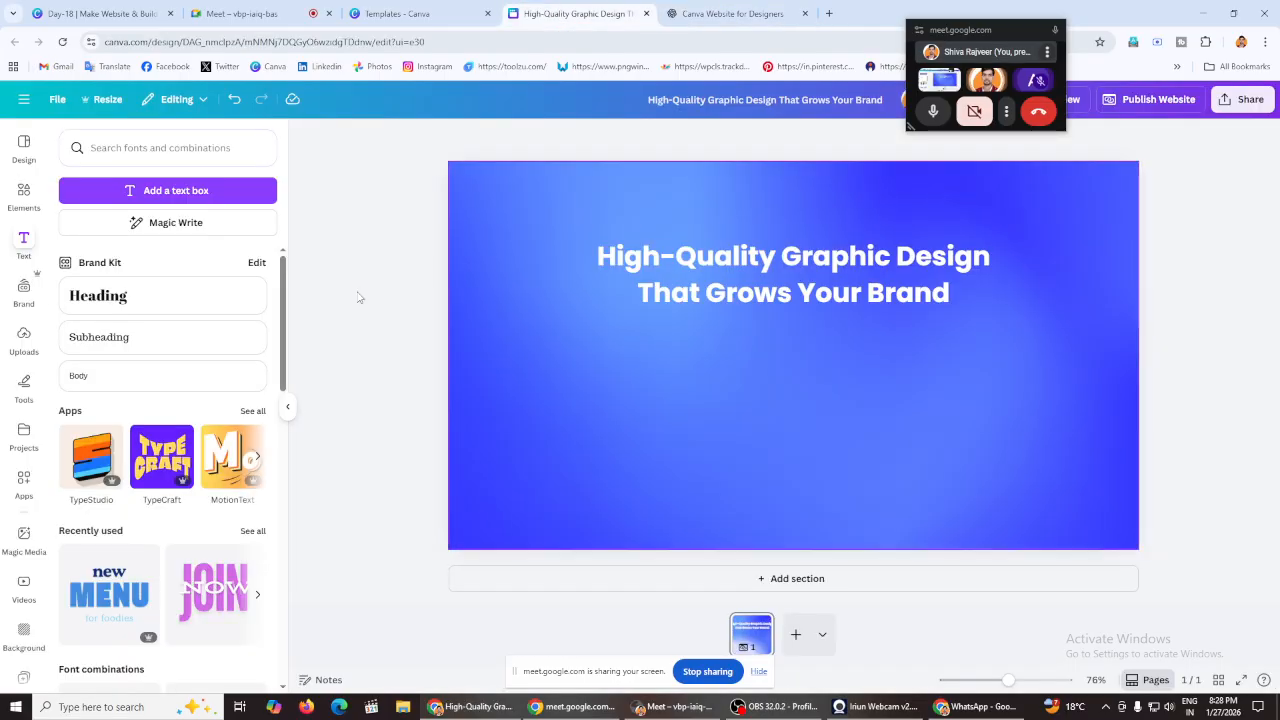
click(26, 195)
click(67, 143)
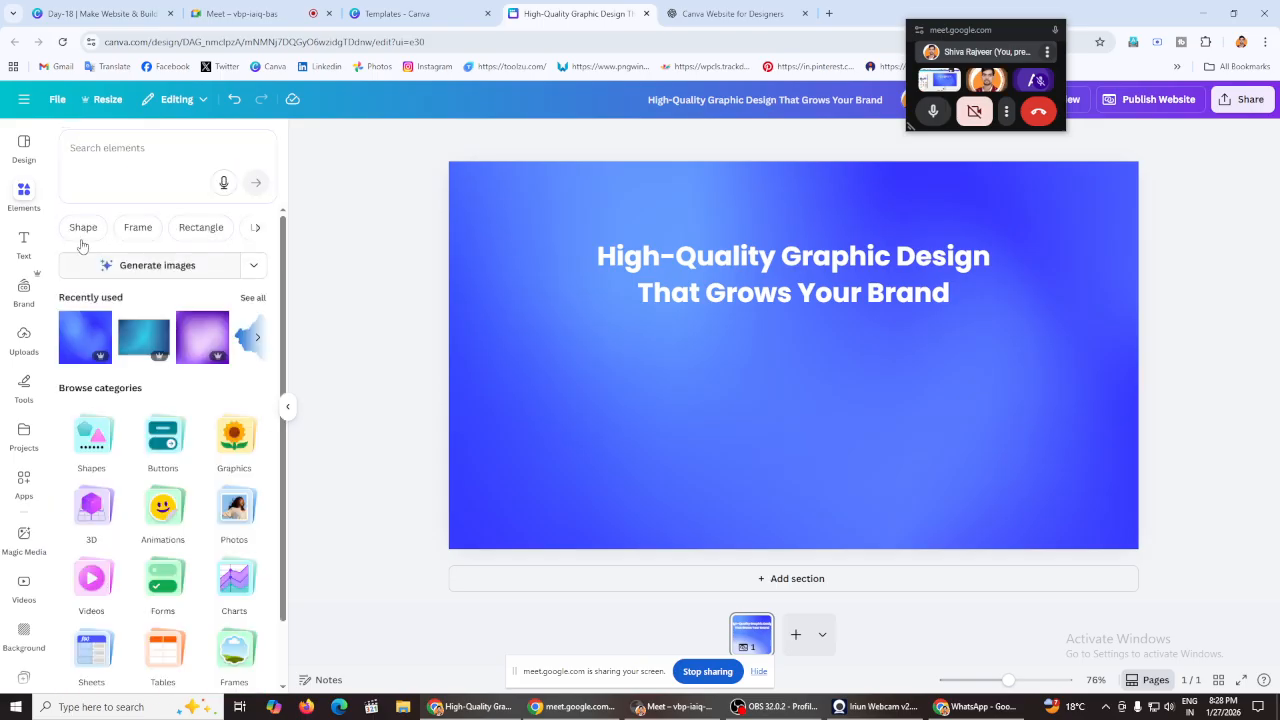
click(82, 230)
click(75, 338)
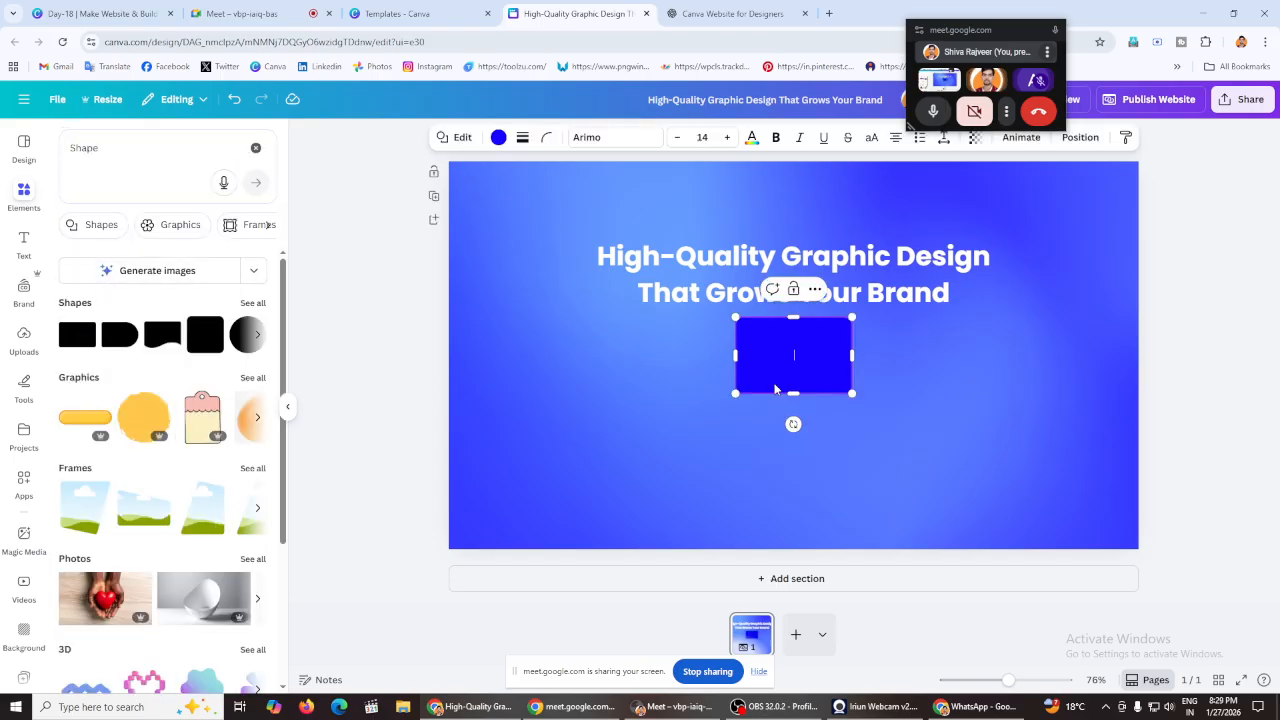
drag(783, 396, 783, 340)
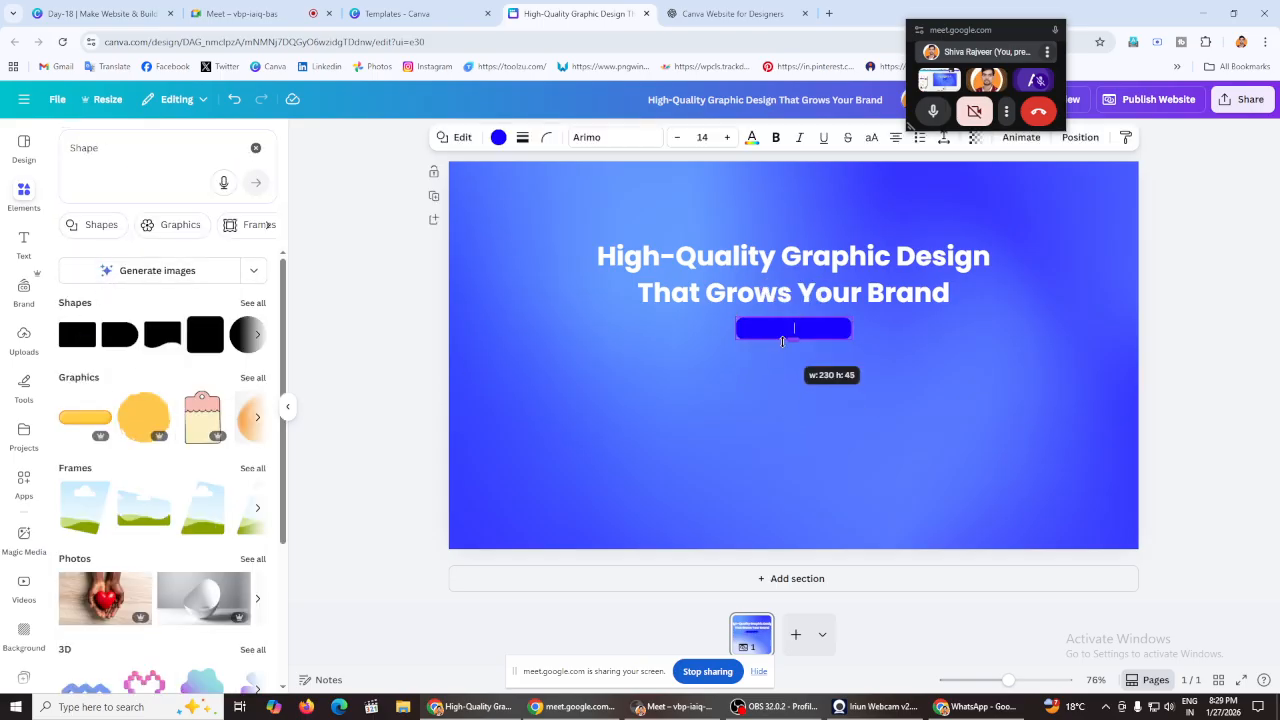
Step: Color the bar white and stretch it to about the headline's width
click(498, 137)
click(164, 239)
click(361, 253)
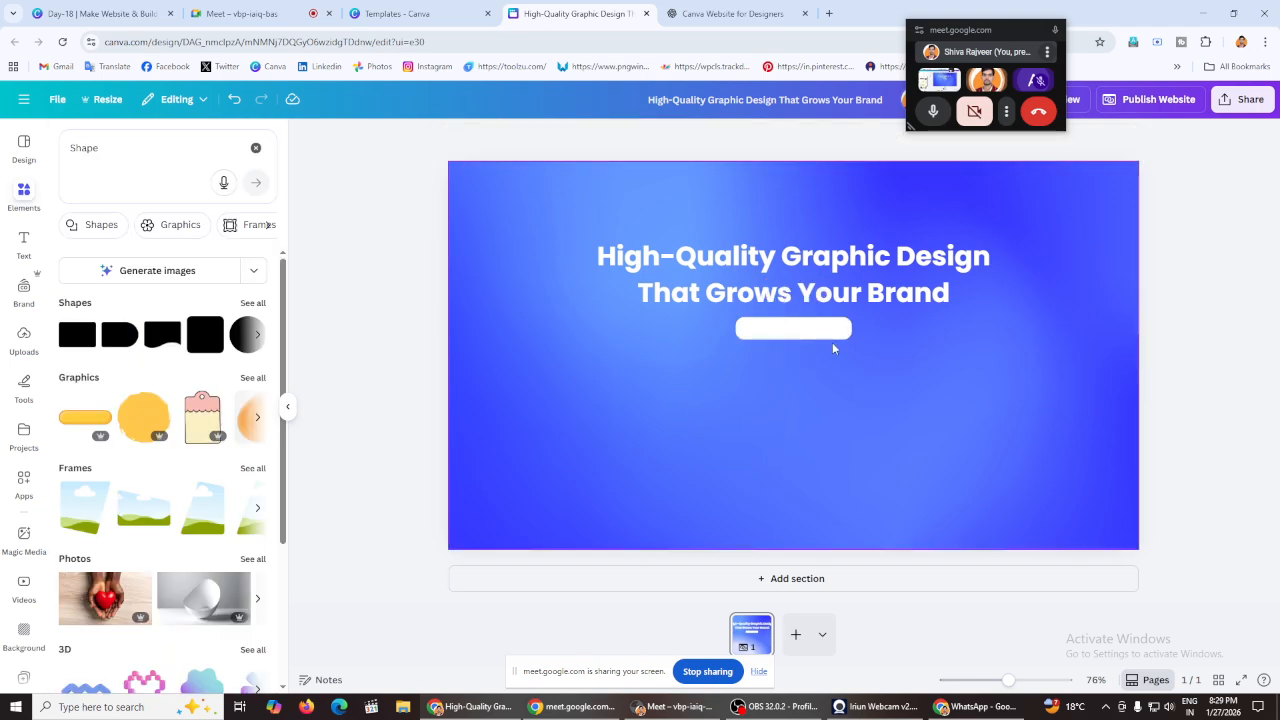
drag(785, 329, 1005, 335)
Step: Duplicate the headline and replace the copy's text with the copied sub-headline
click(751, 285)
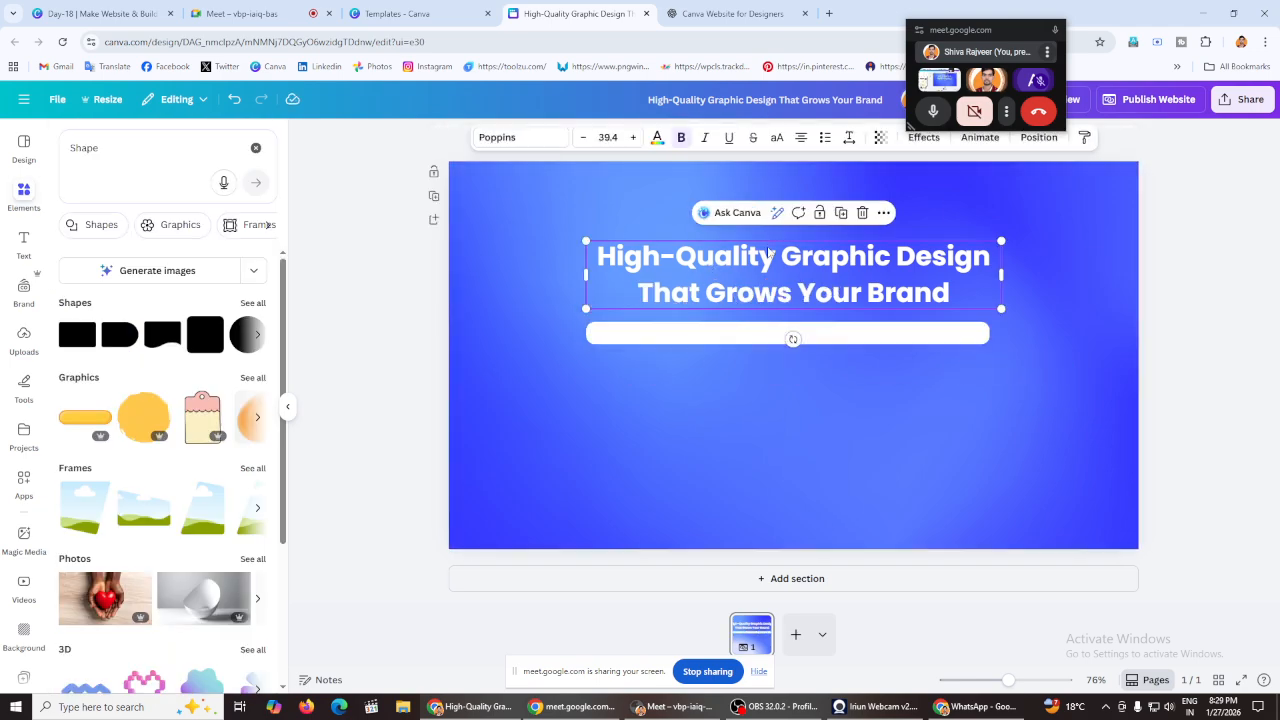
click(840, 213)
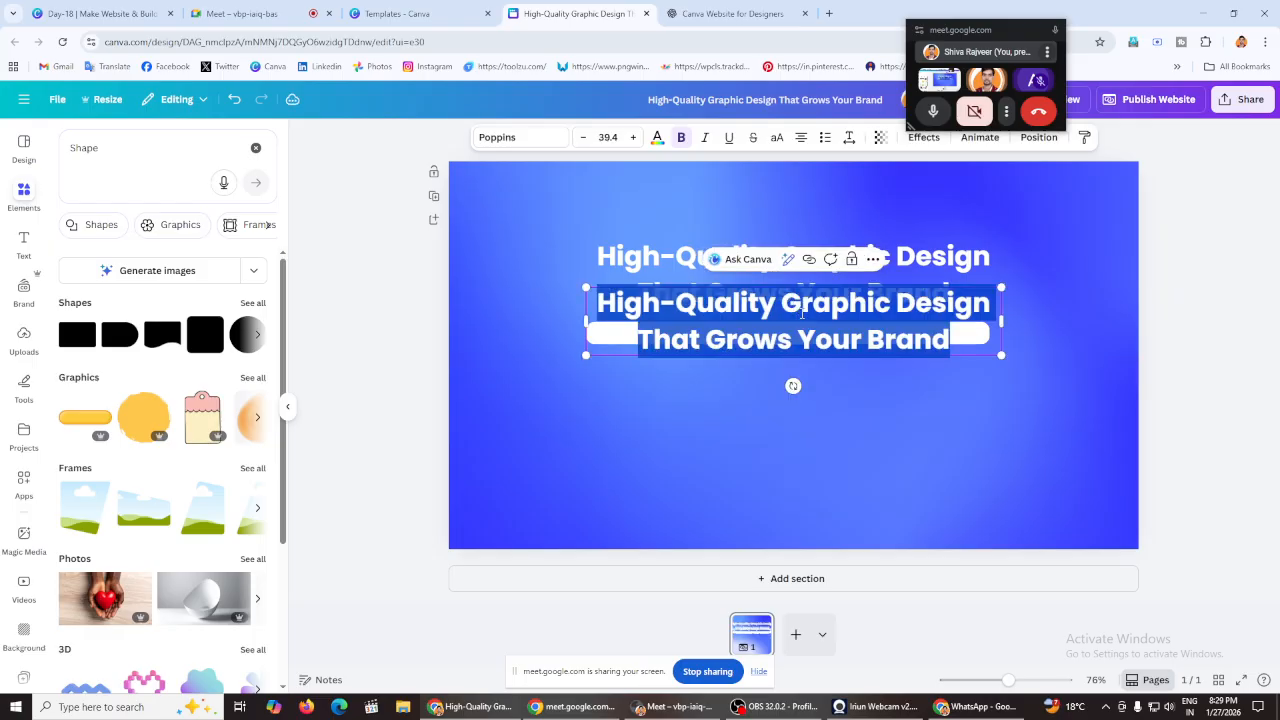
right_click(802, 363)
click(823, 416)
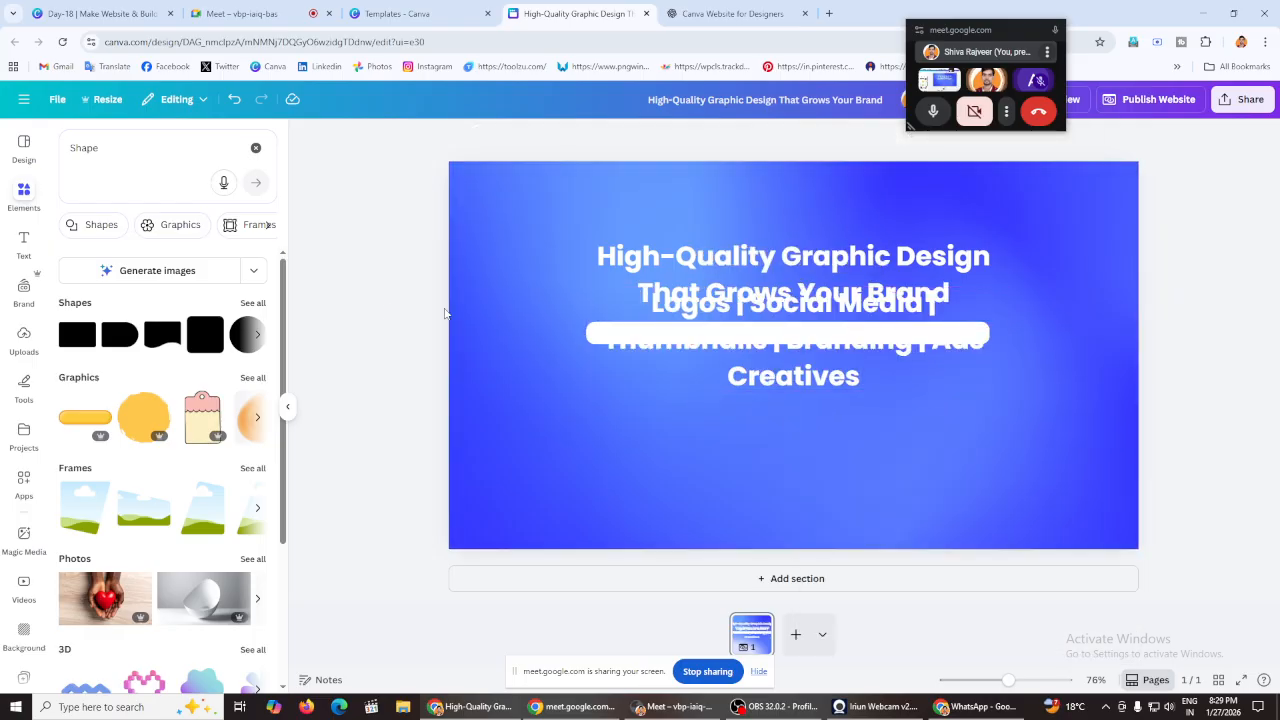
Step: Color the sub-headline with a blue from the background photo and fit it on the white bar at text size 18.6
click(656, 138)
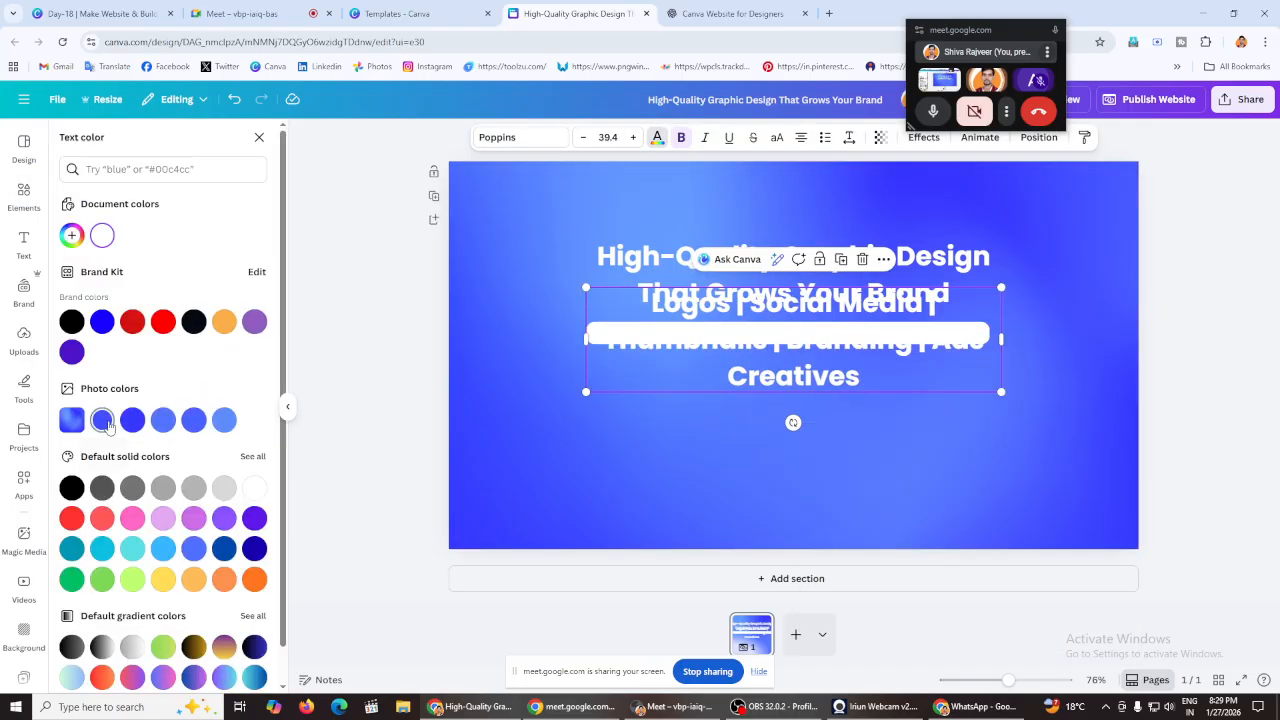
click(103, 421)
drag(1001, 391, 982, 316)
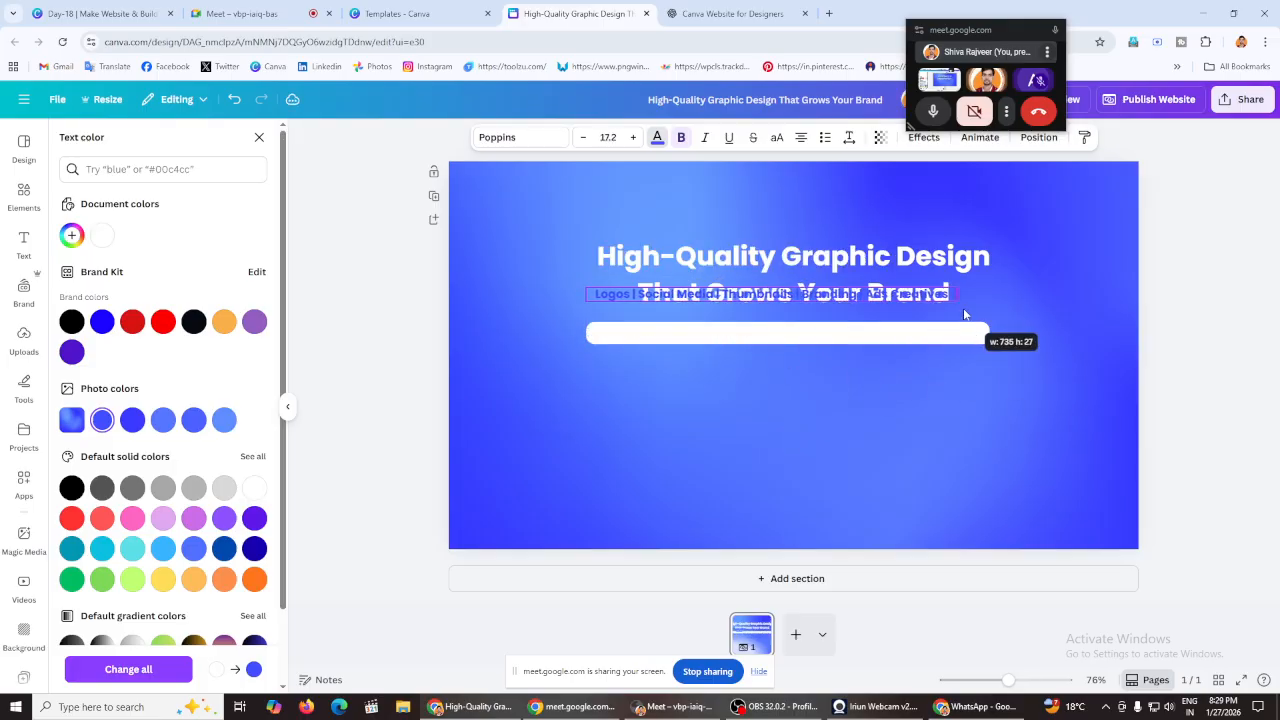
drag(781, 331, 800, 370)
drag(591, 327, 566, 330)
drag(790, 369, 807, 369)
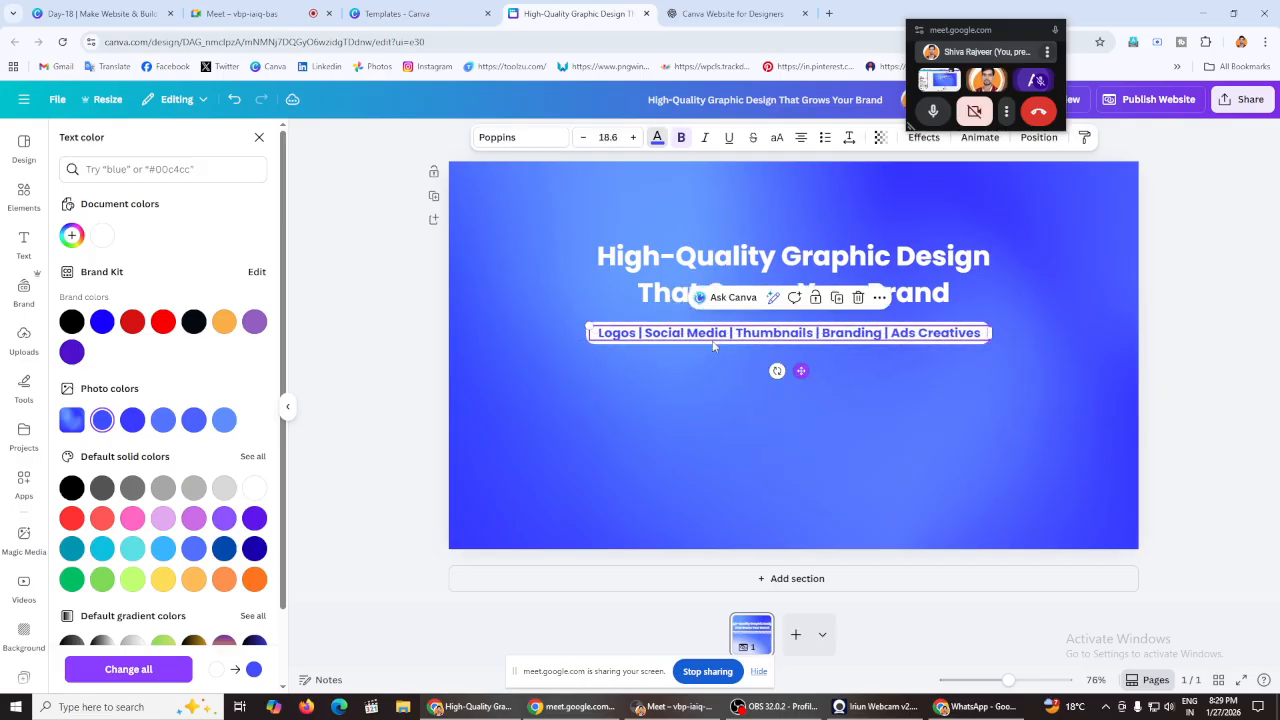
Step: Reduce the white bar's corner rounding and trim its left end slightly to fit the sub-headline
click(377, 275)
click(589, 334)
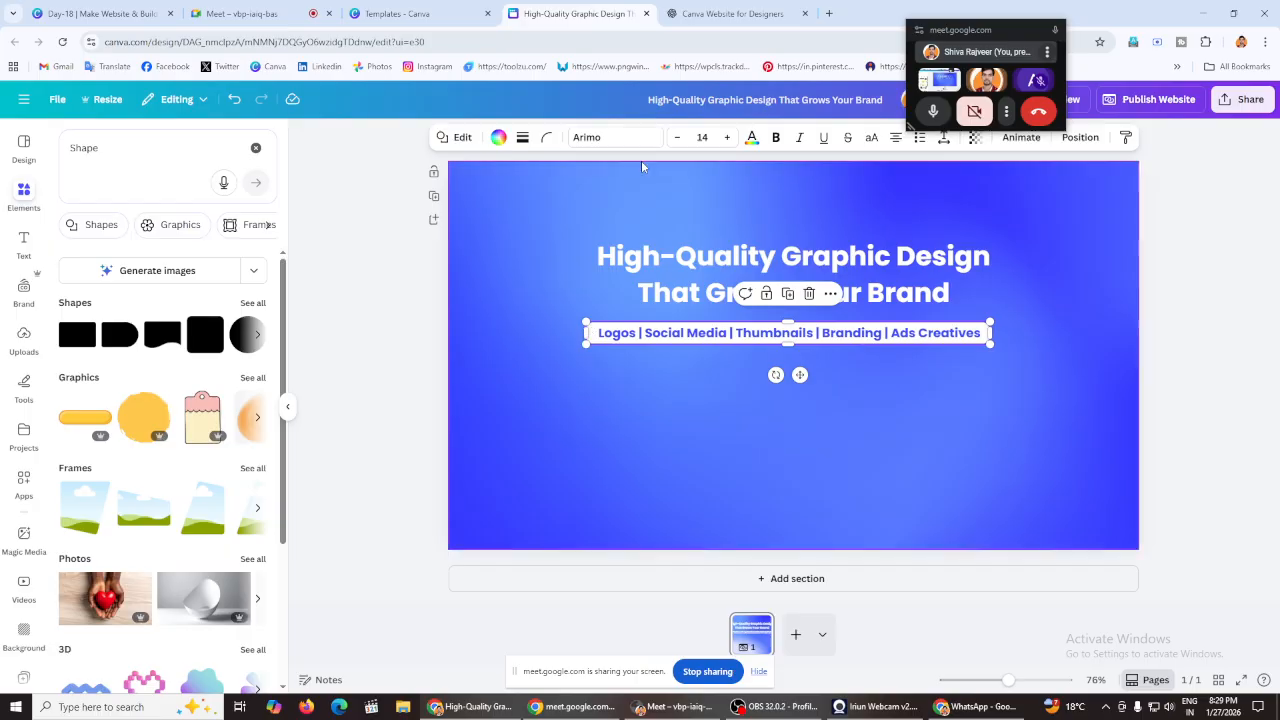
click(546, 137)
drag(496, 194, 484, 197)
click(373, 318)
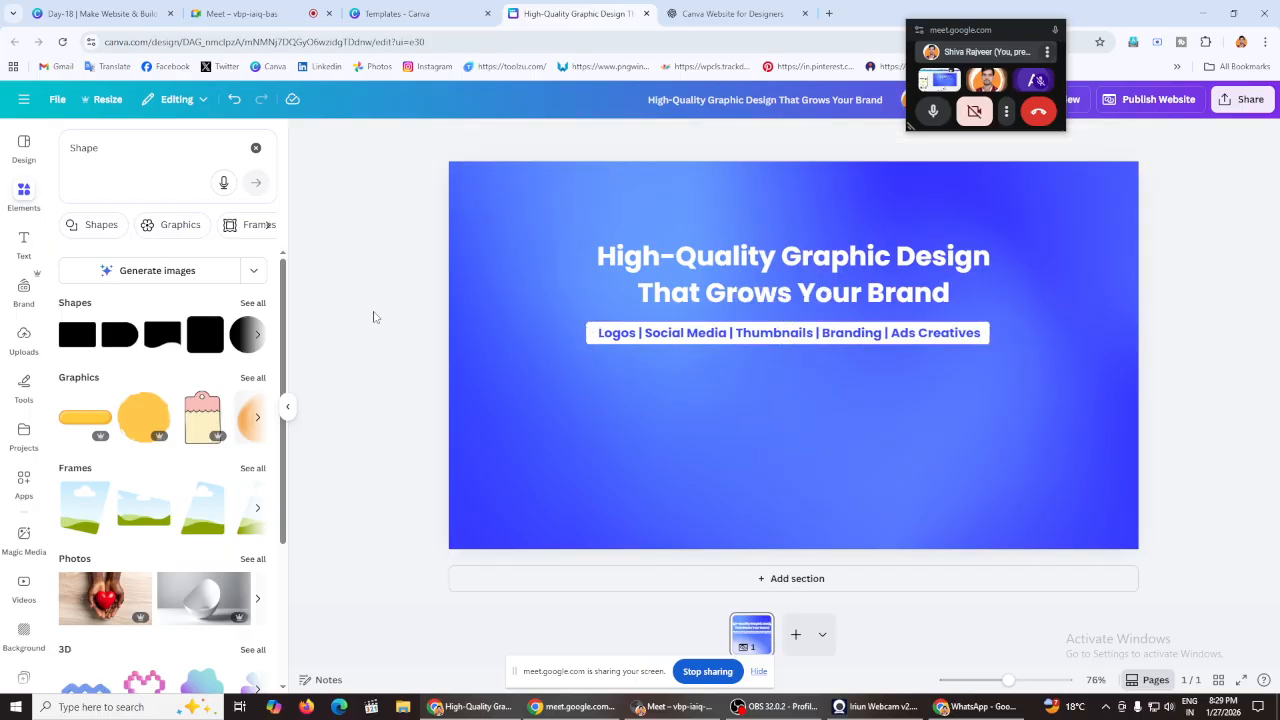
click(590, 335)
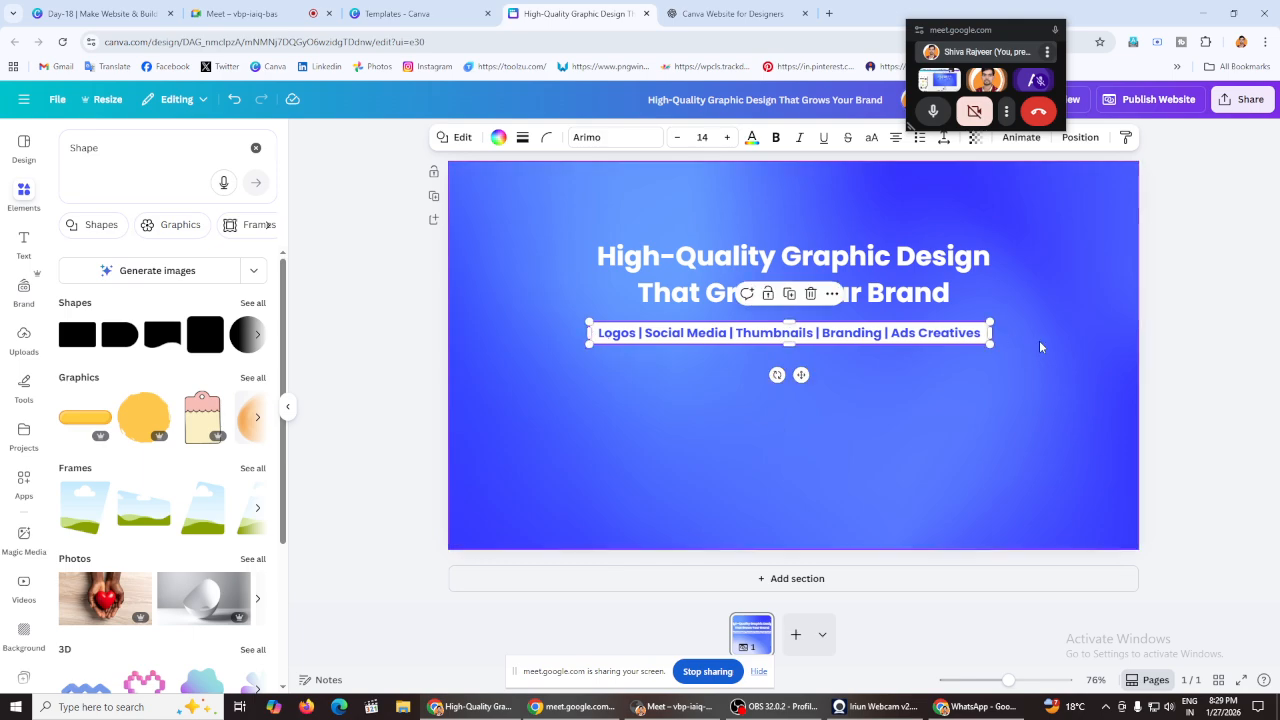
click(362, 321)
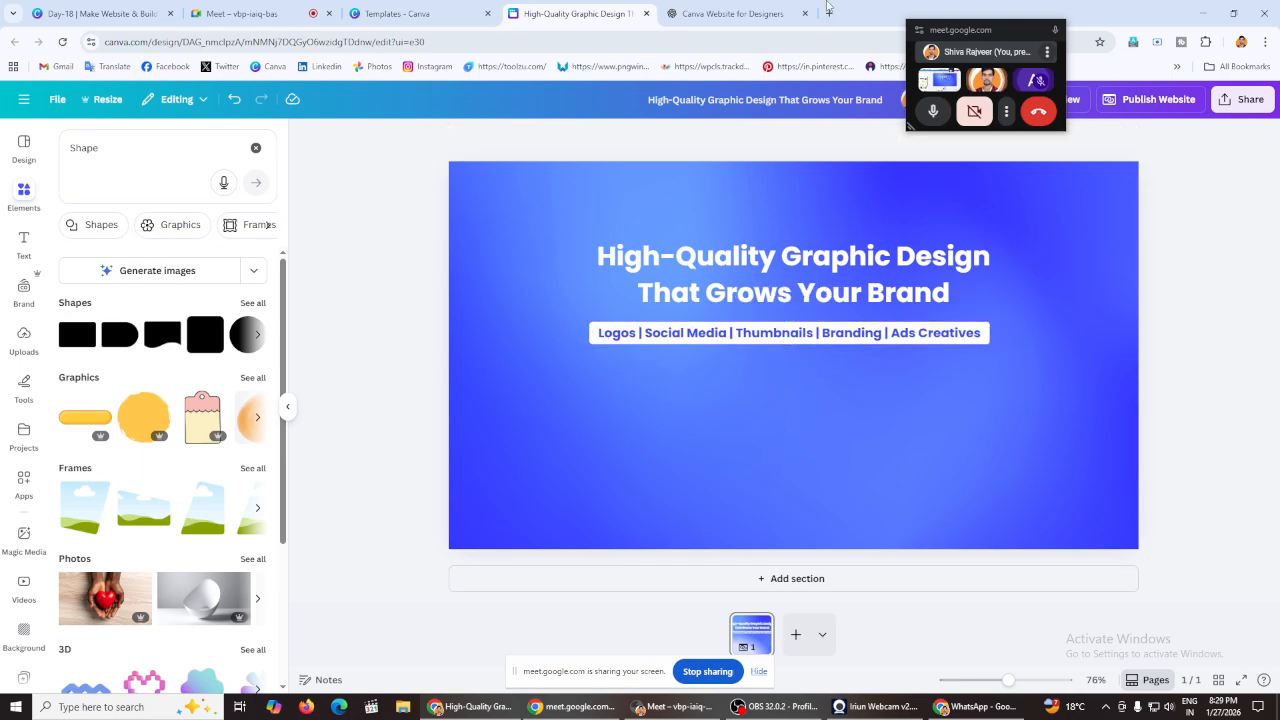
Step: Switch to the ChatGPT chat and copy the "Get Free Design Consultation" line from the CTA Button suggestions
click(735, 13)
scroll(396, 318, down, 1)
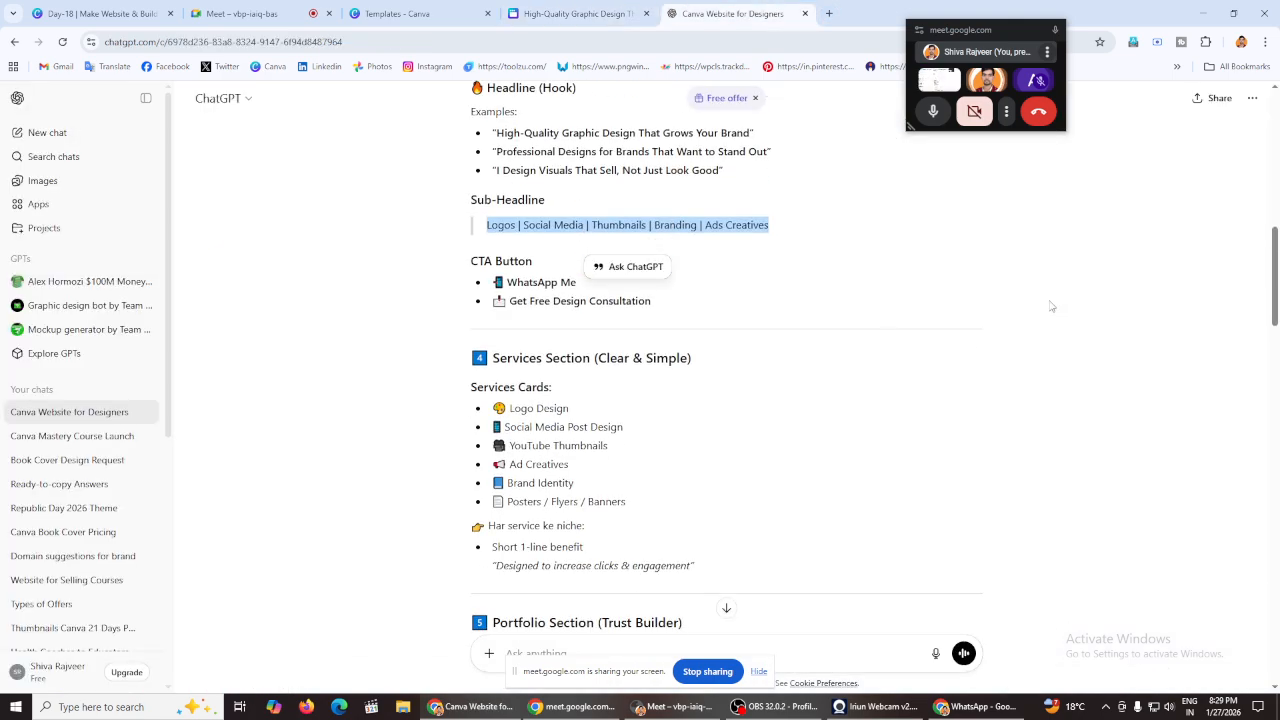
triple_click(560, 300)
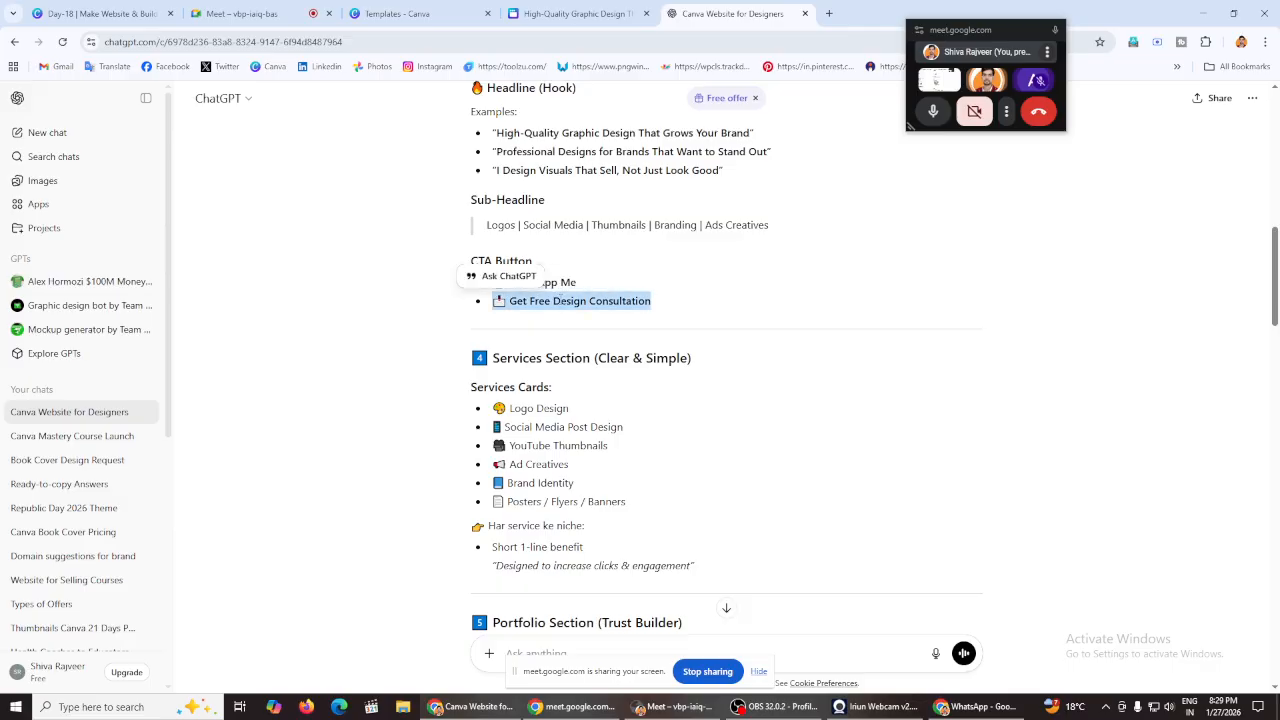
click(505, 311)
triple_click(510, 300)
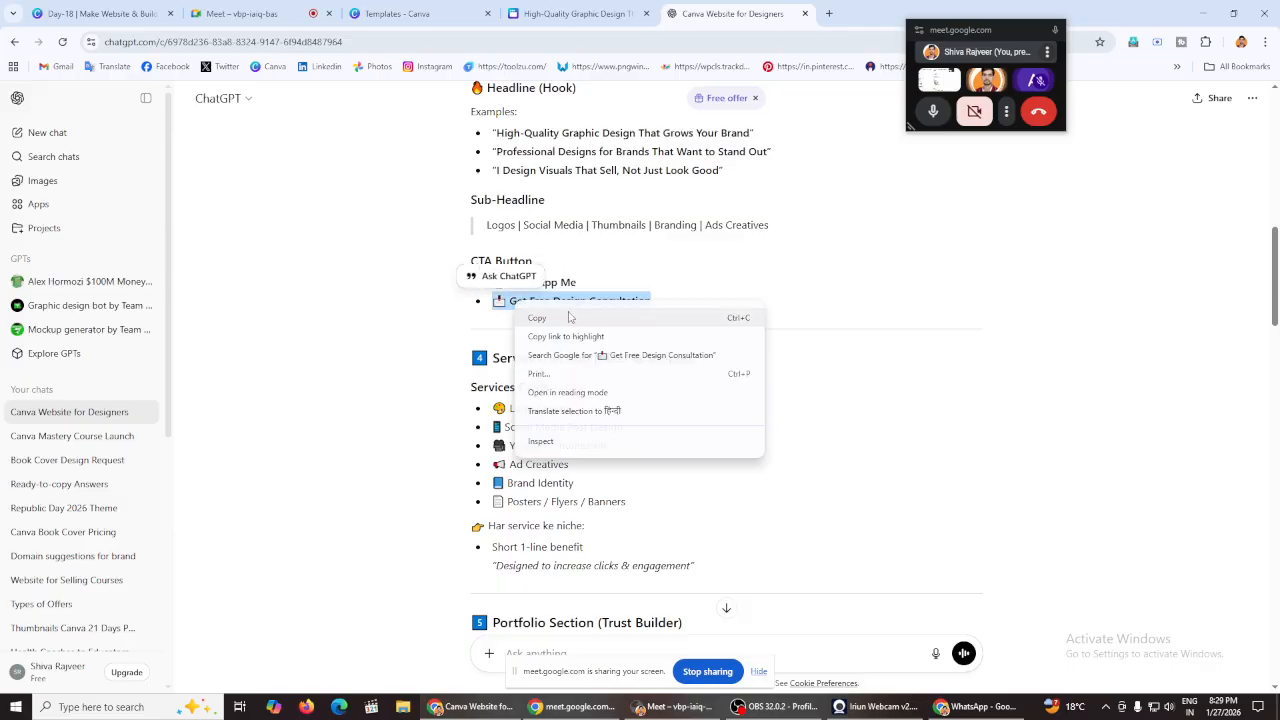
right_click(510, 298)
click(565, 317)
Step: Back in the Canva design, duplicate the headline below the sub-headline bar and replace the copy's text with the copied CTA line
click(598, 12)
click(755, 288)
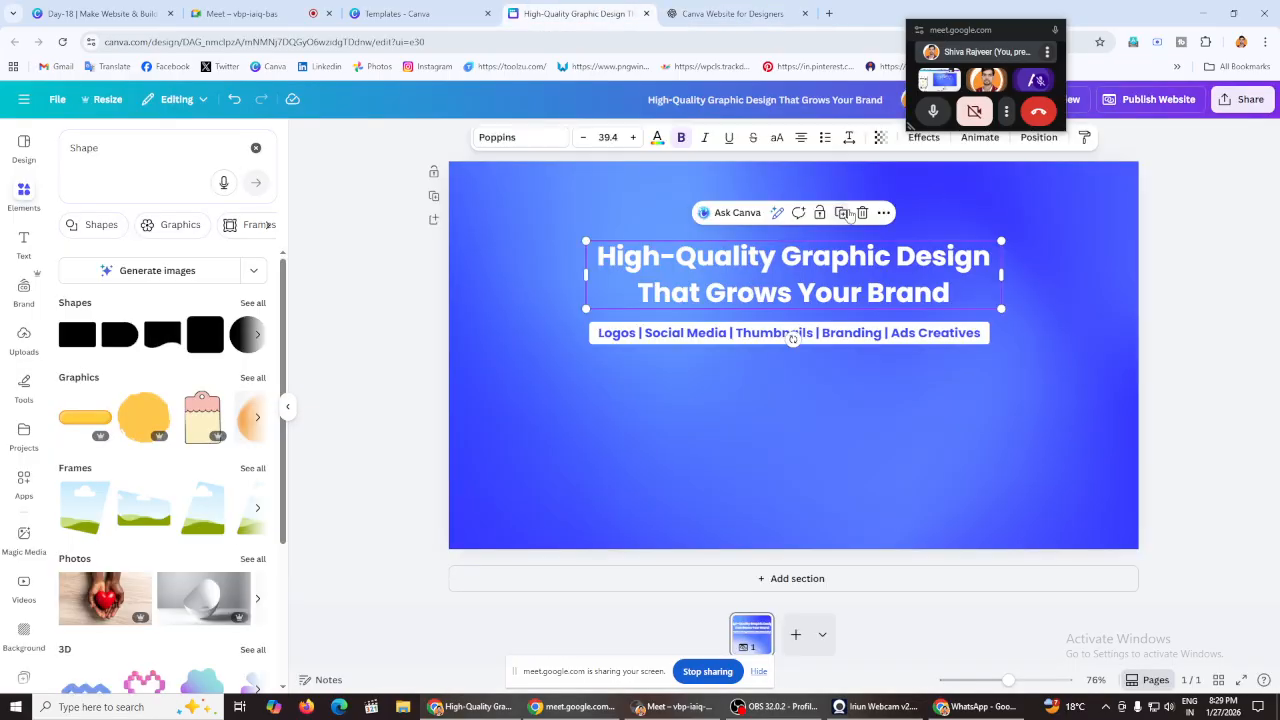
click(844, 214)
drag(789, 278, 785, 402)
triple_click(785, 400)
right_click(786, 398)
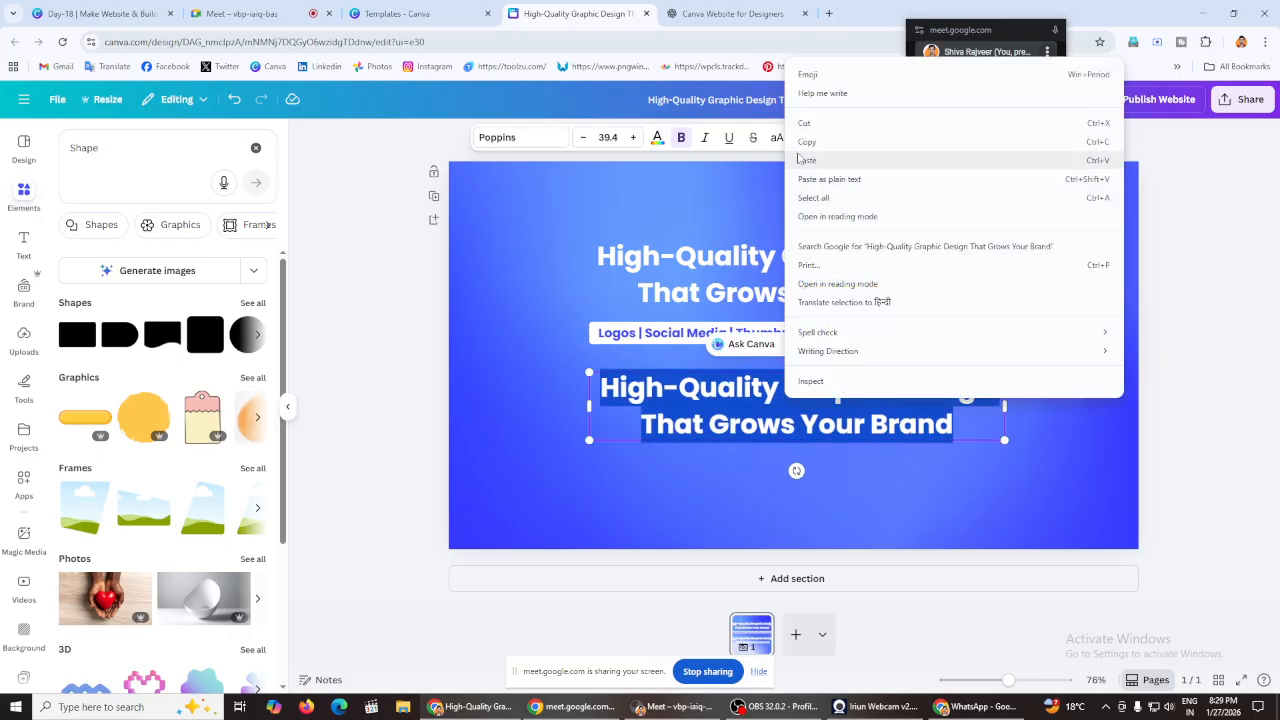
click(834, 162)
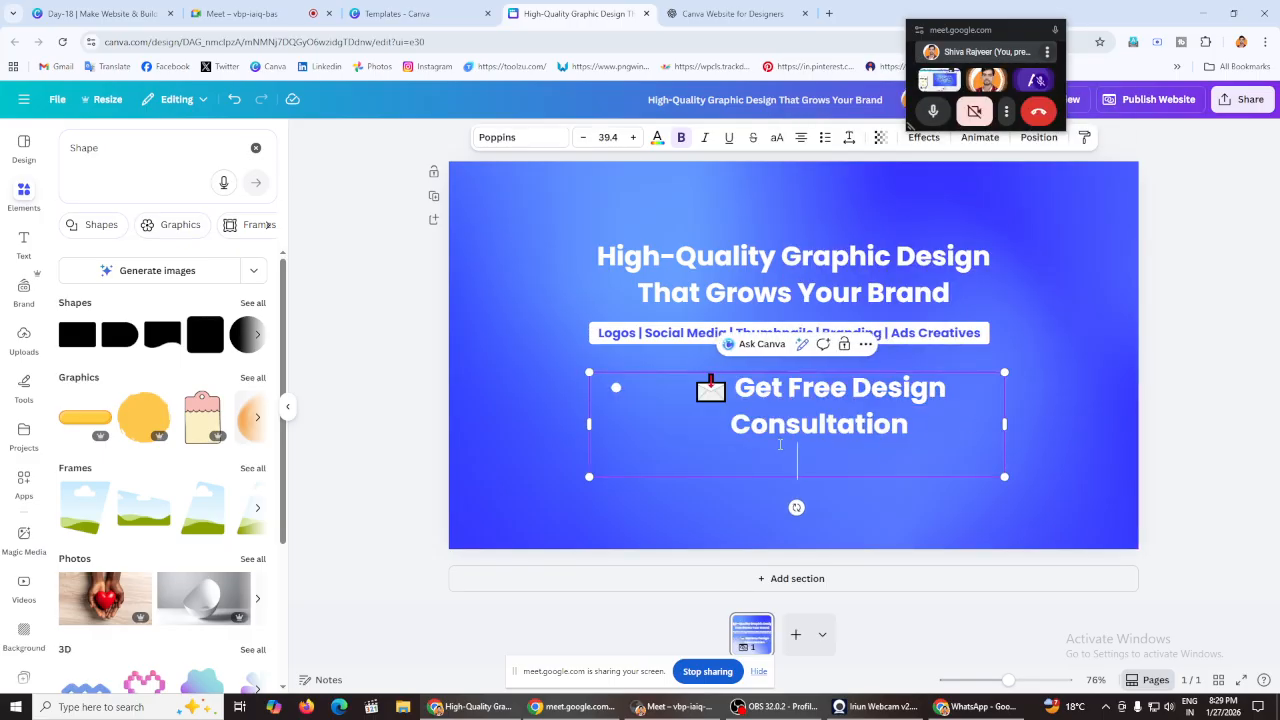
Step: Remove the trailing blank line, bullet and envelope emoji from the CTA text, keeping only "Get Free Design Consultation"
key(BackSpace)
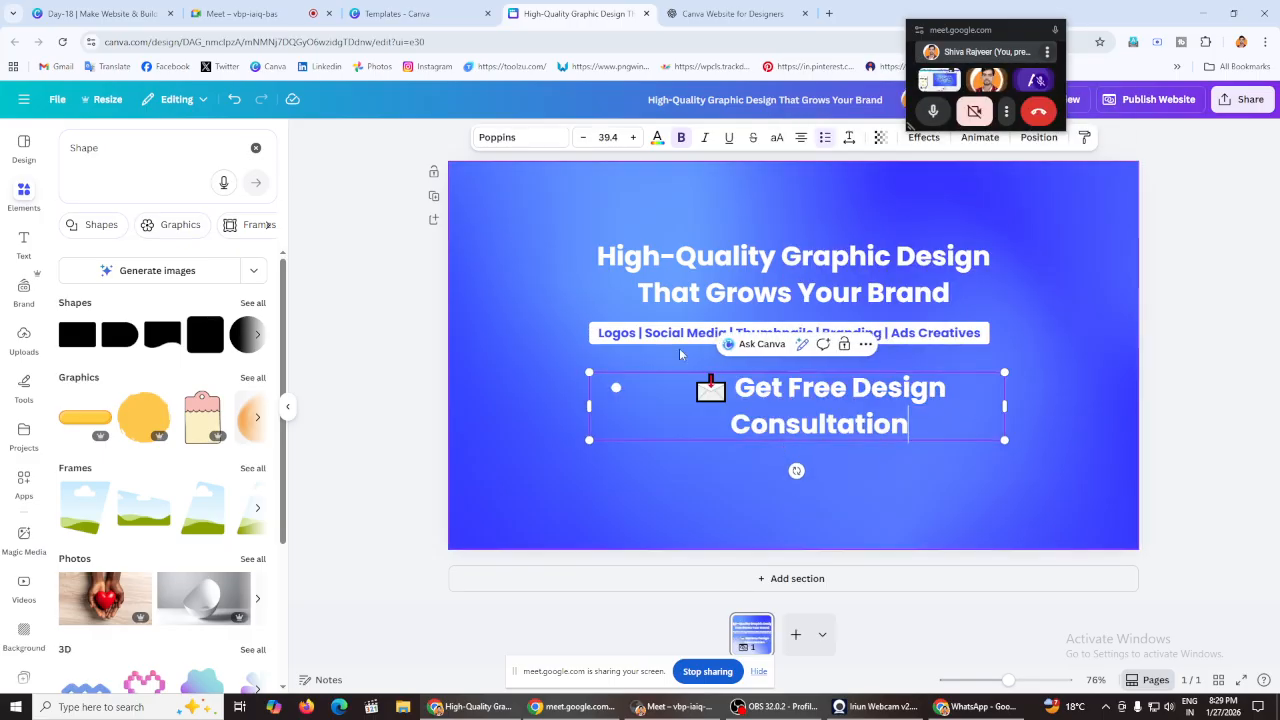
key(BackSpace)
key(BackSpace)
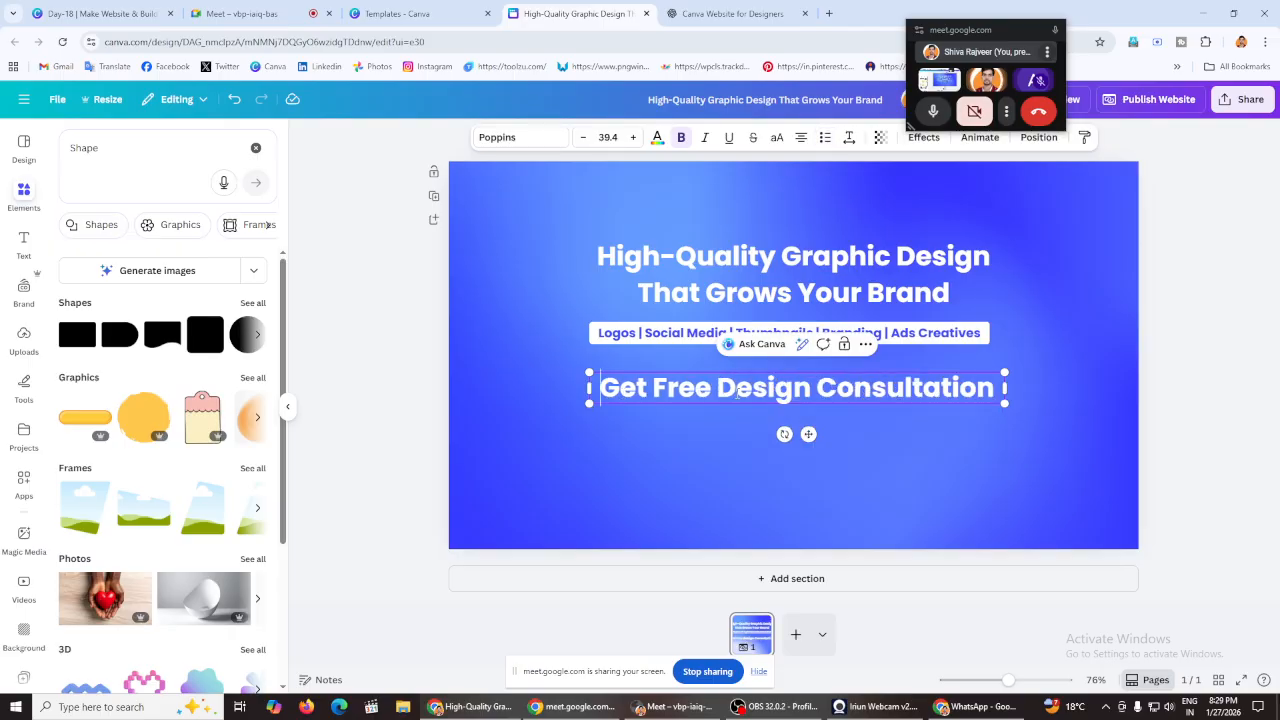
click(428, 308)
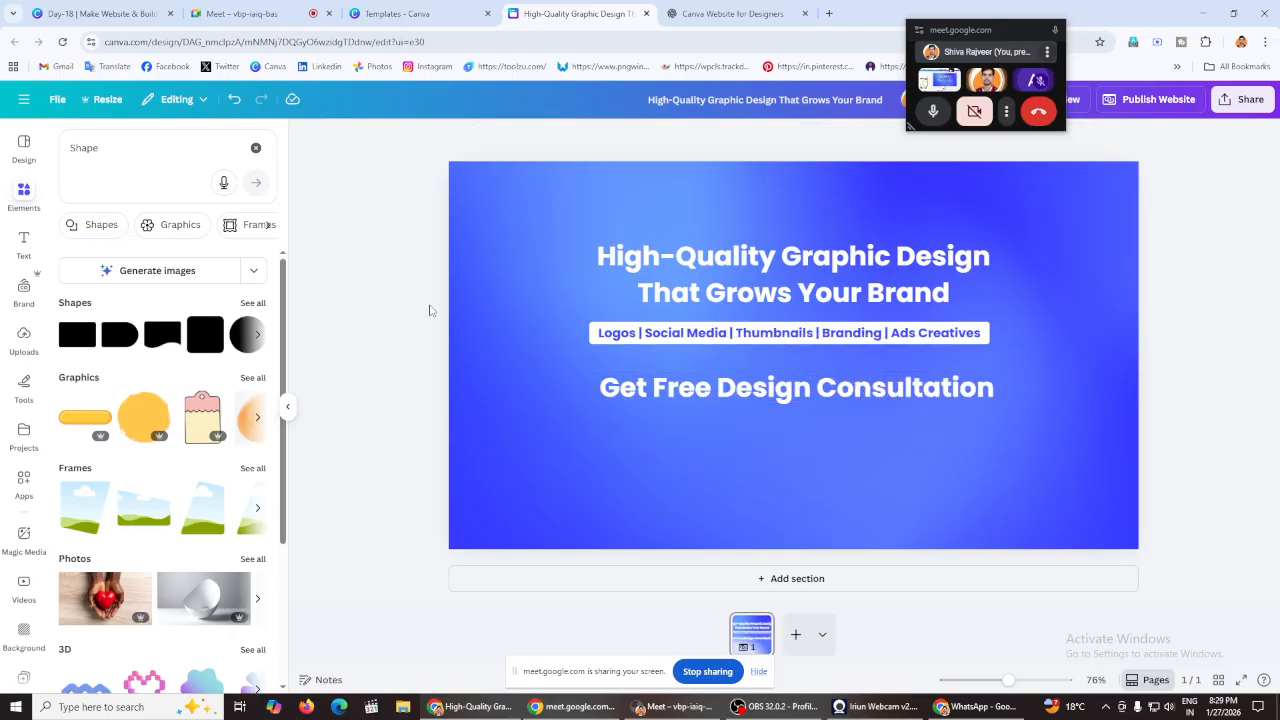
Step: Duplicate the white sub-headline bar, place the copy over the CTA text, and make it taller and wider than the text
click(598, 334)
click(790, 294)
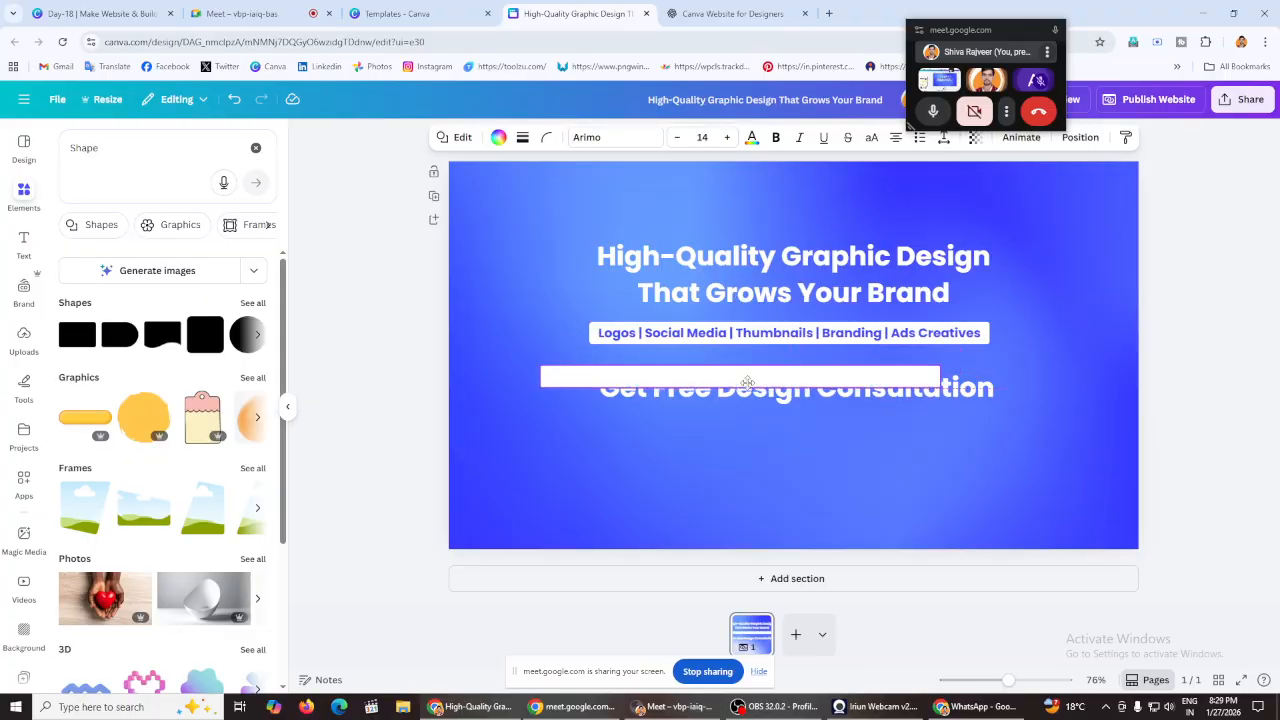
drag(738, 396, 733, 414)
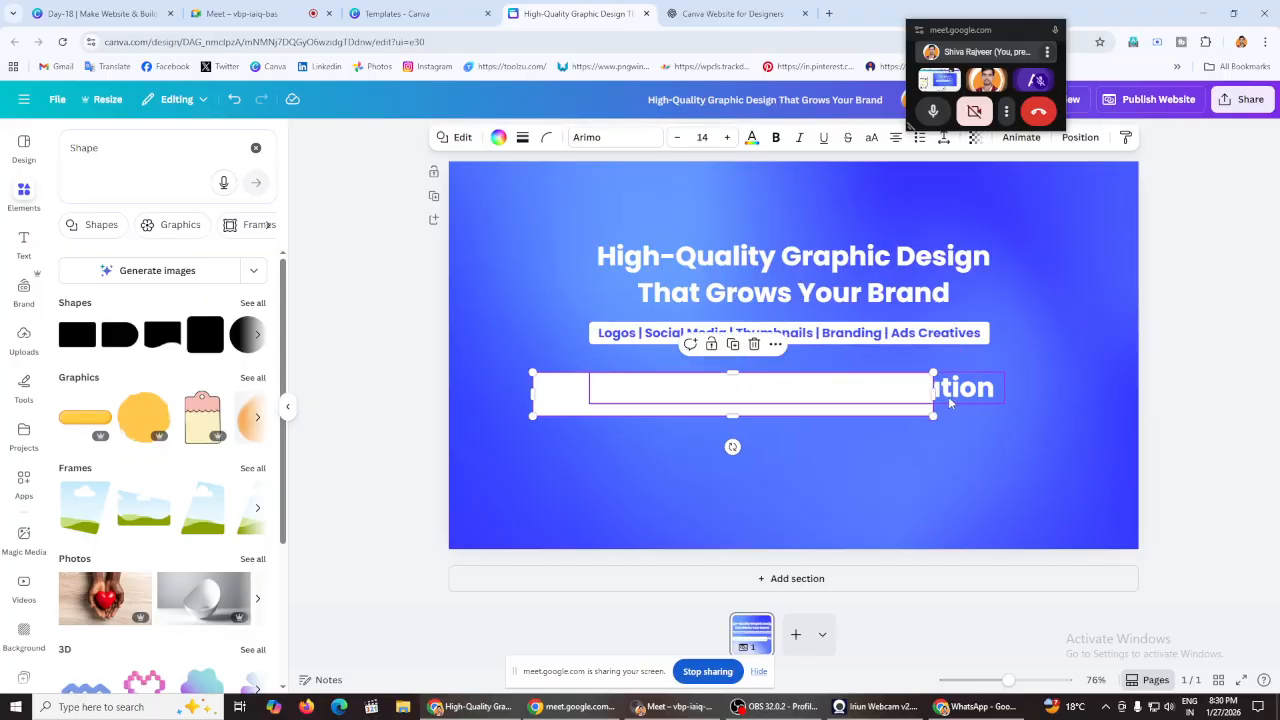
drag(934, 394, 1036, 398)
click(367, 320)
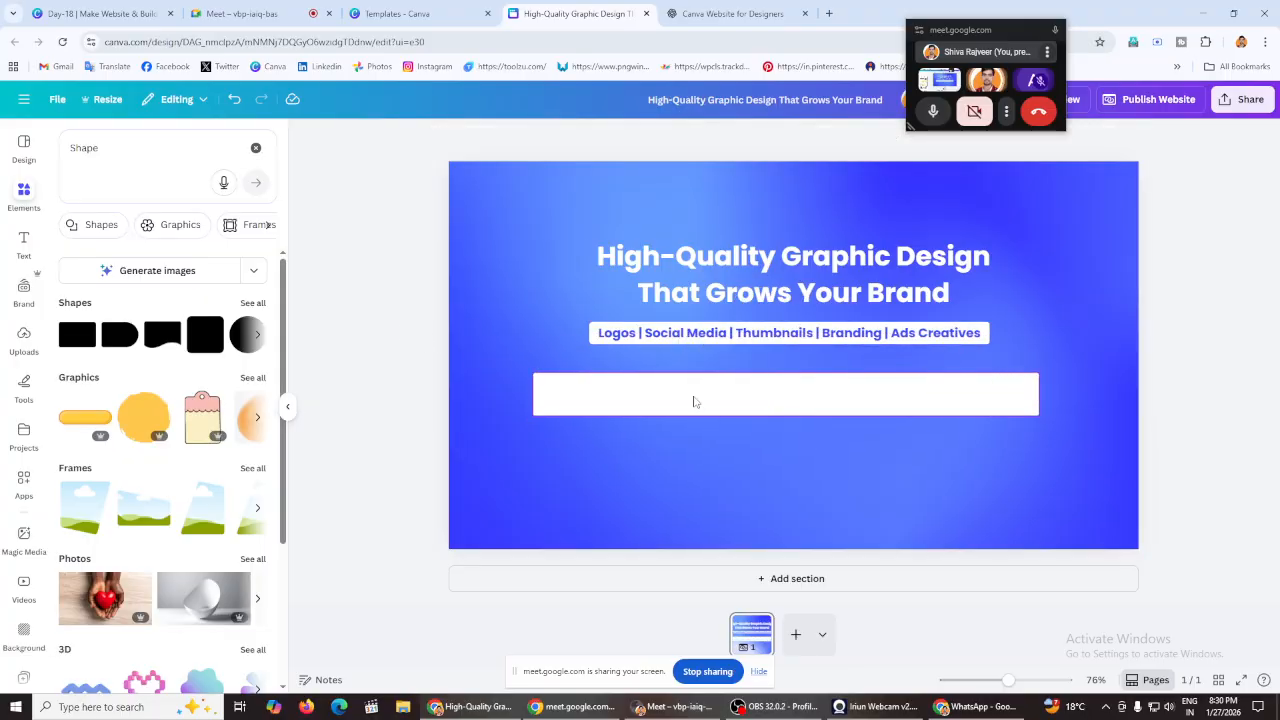
Step: Color the CTA bar with the dark red brand color #d61212
click(695, 402)
click(497, 139)
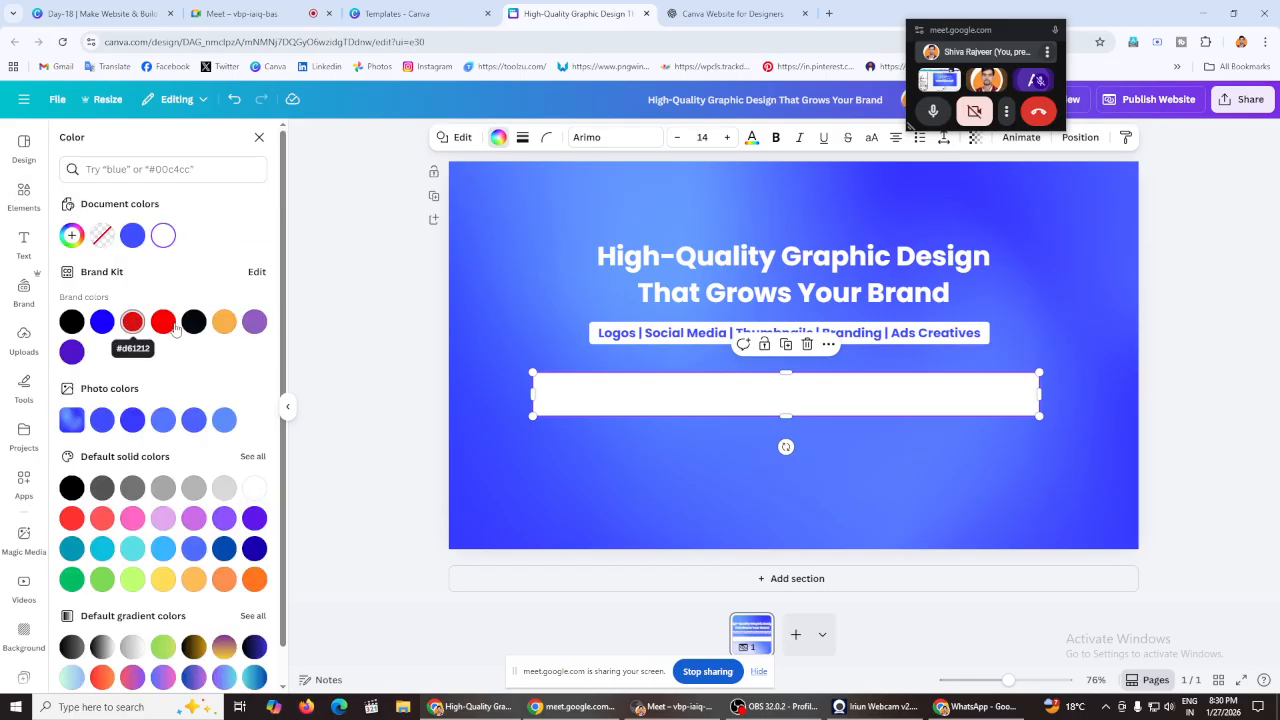
click(132, 322)
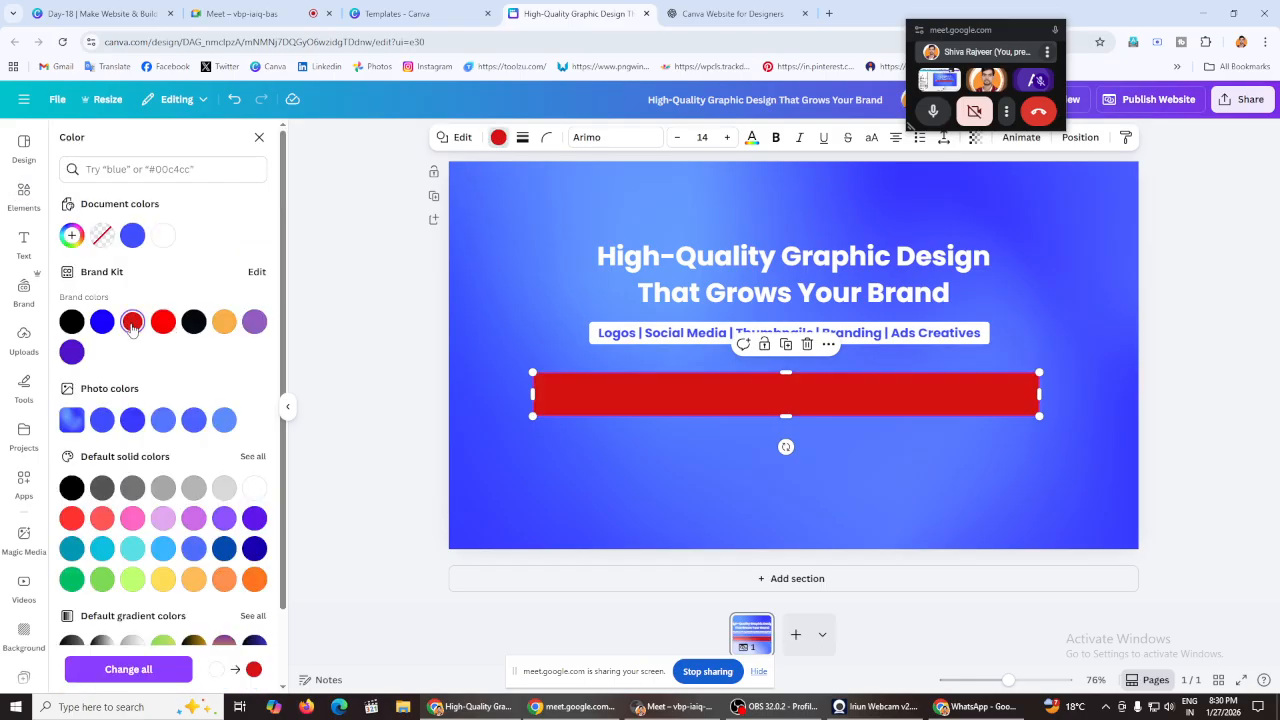
click(367, 359)
Step: Shift the CTA bar slightly to the right and recolor it with the orange brand color
drag(680, 404, 691, 398)
click(498, 137)
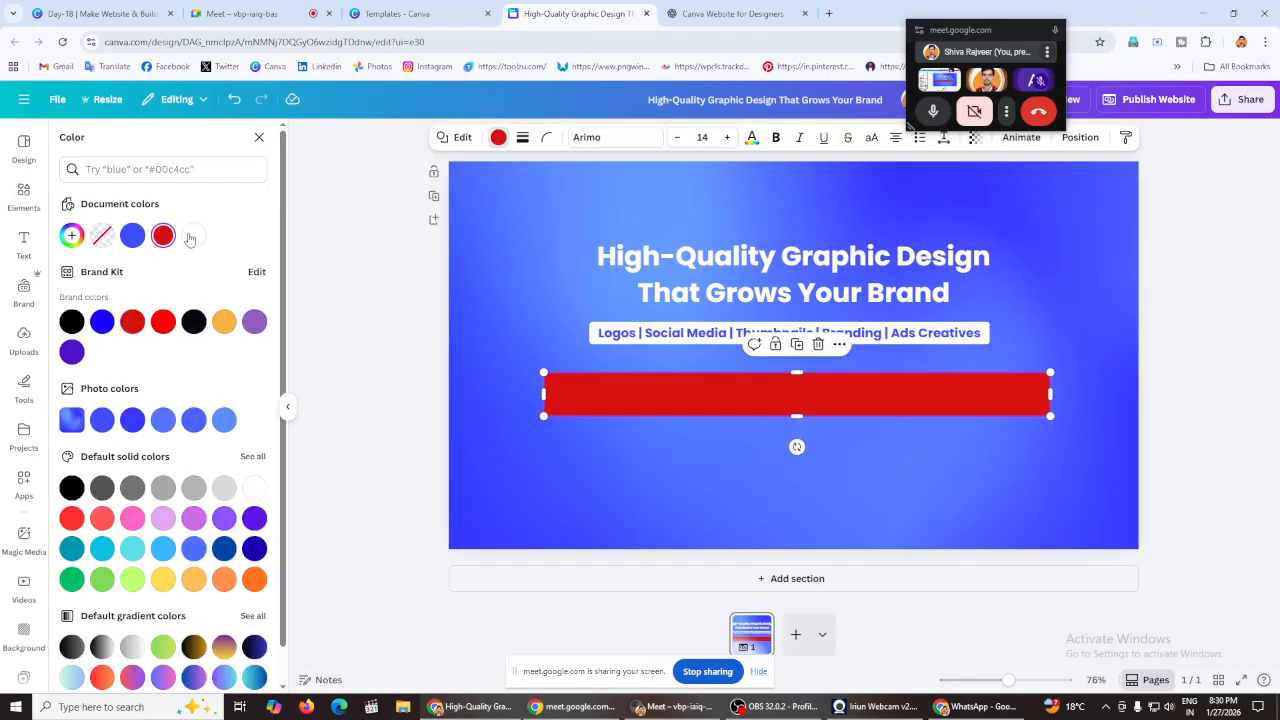
click(224, 322)
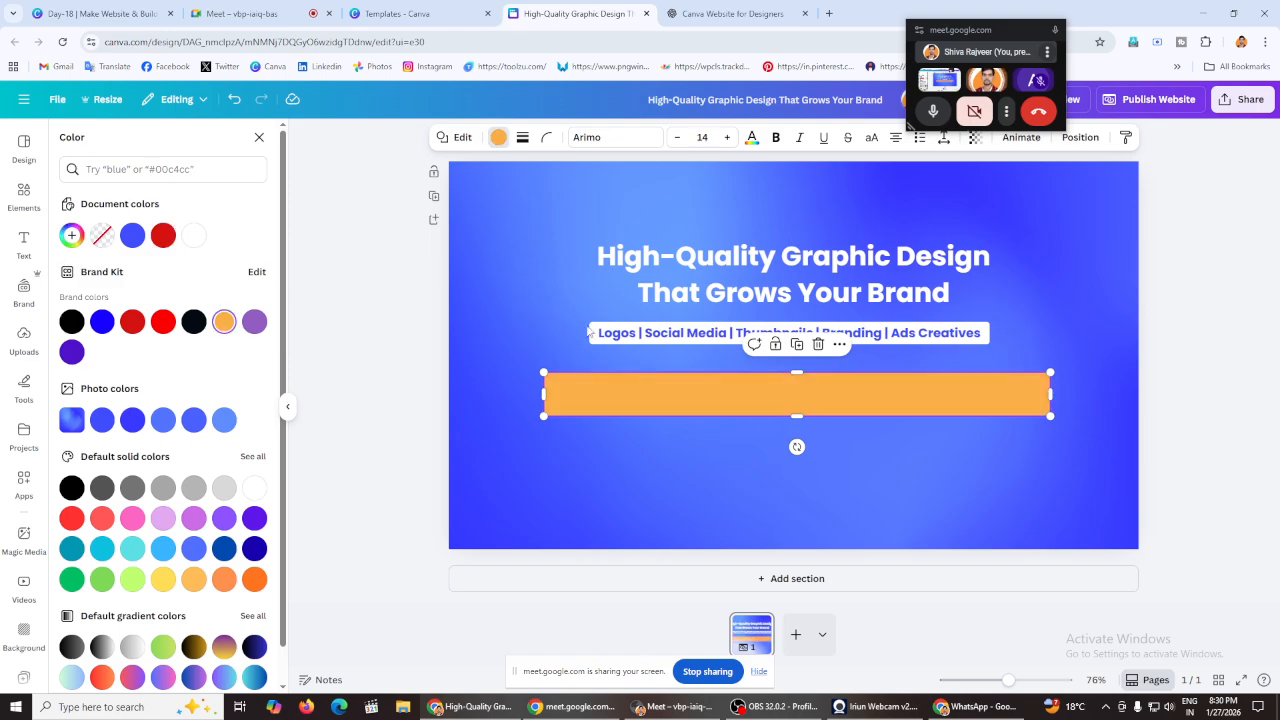
click(363, 323)
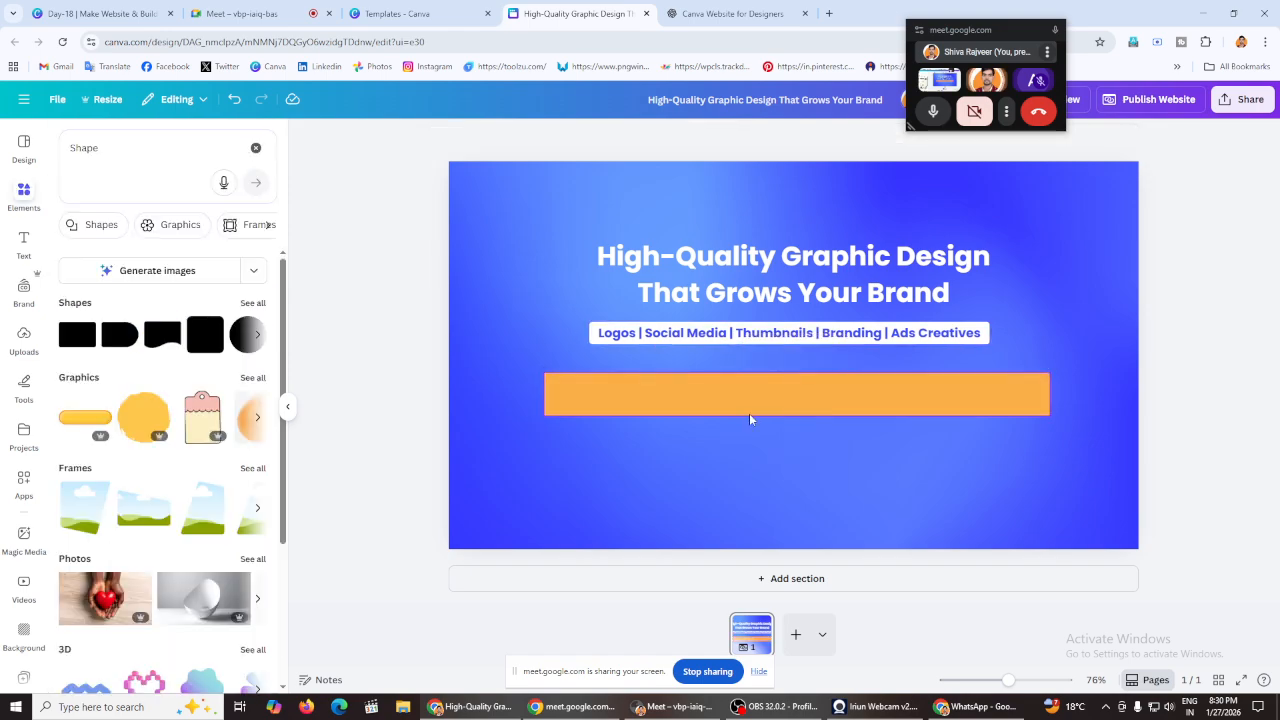
Step: Move the orange bar behind the CTA text and center the text vertically on the bar
click(750, 418)
click(1078, 139)
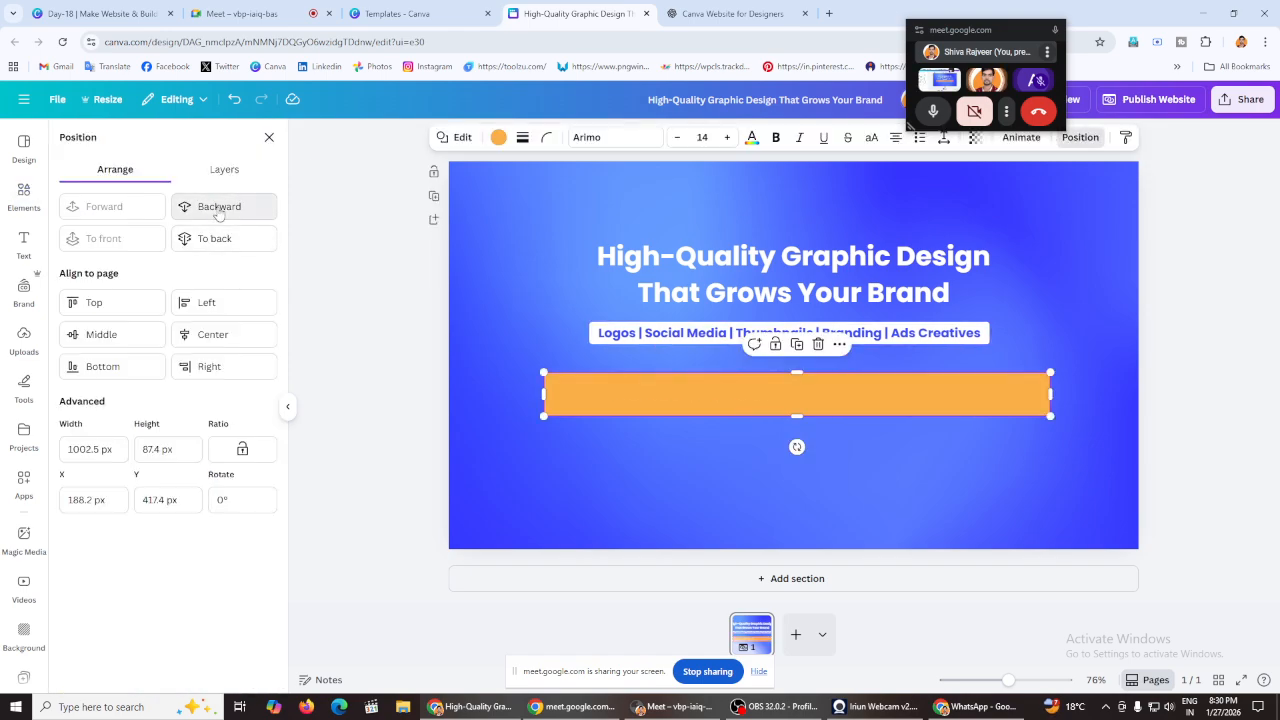
key(ctrl+v)
click(730, 391)
drag(730, 391, 727, 398)
Step: Color the "Get Free Design Consultation" text with the black brand color
click(656, 138)
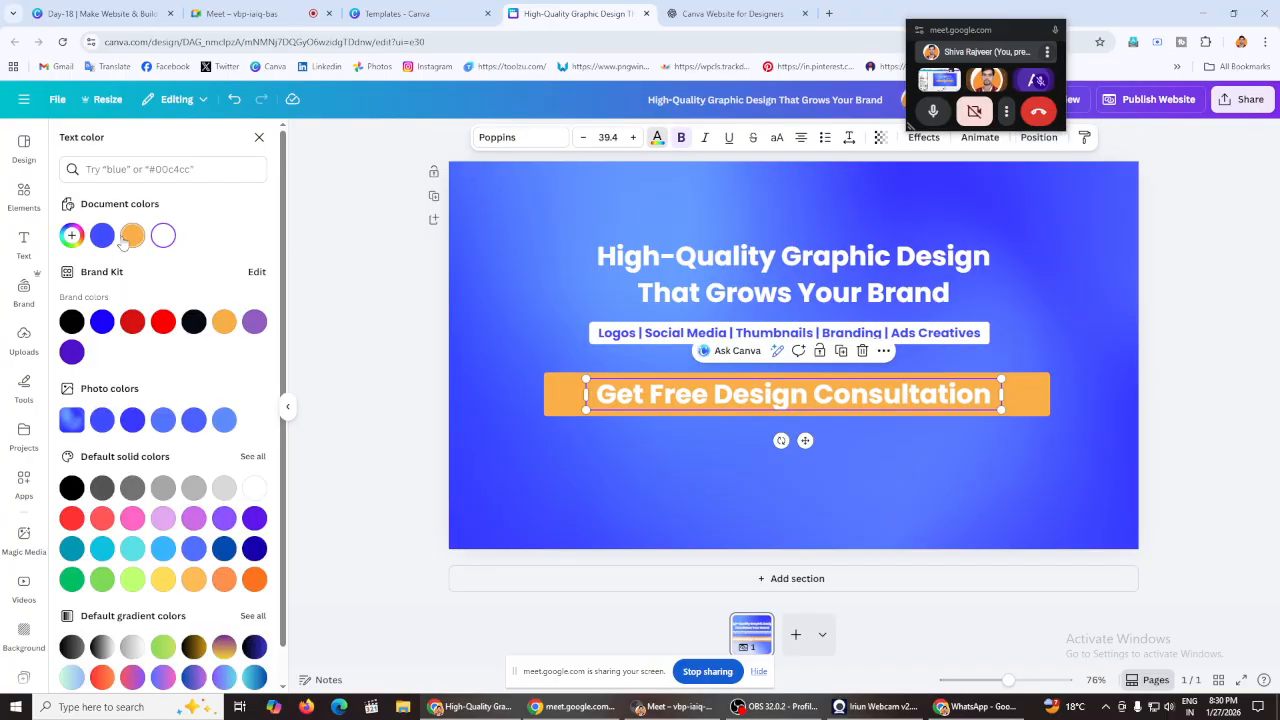
click(102, 235)
click(71, 321)
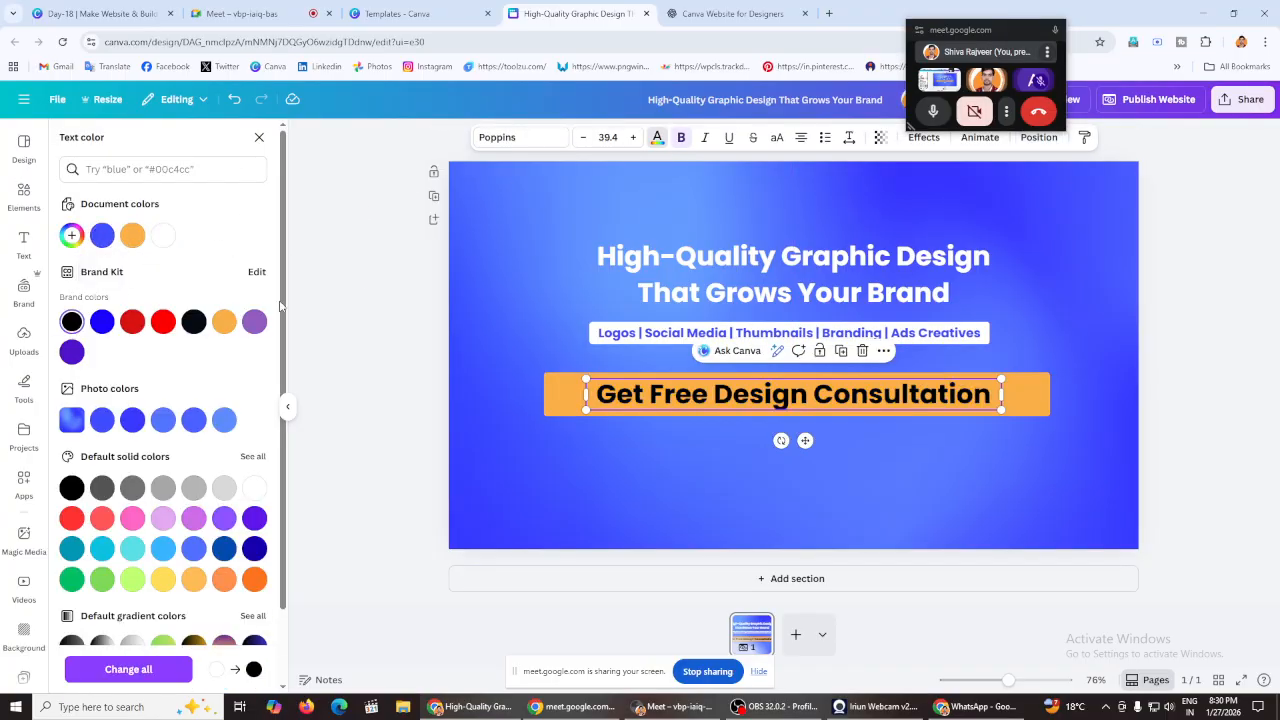
click(362, 270)
Step: Change the CTA bar's fill to the custom solid yellow #FFD600
click(573, 396)
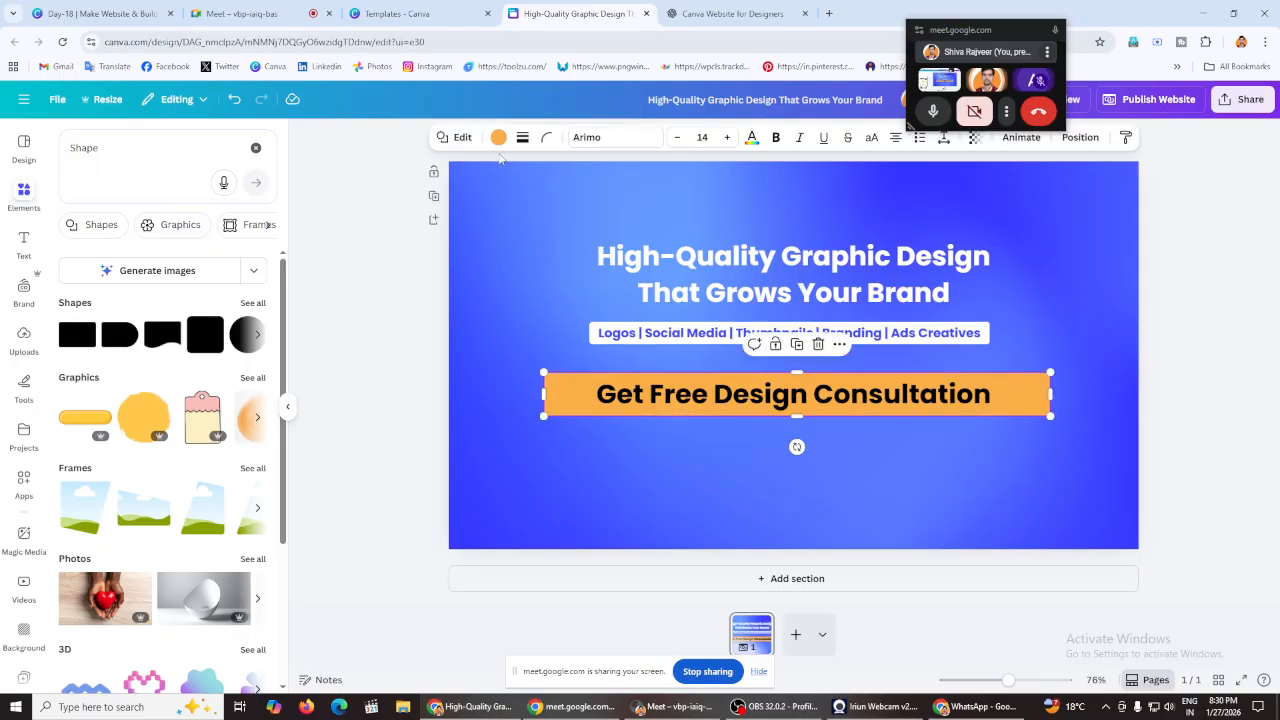
click(76, 235)
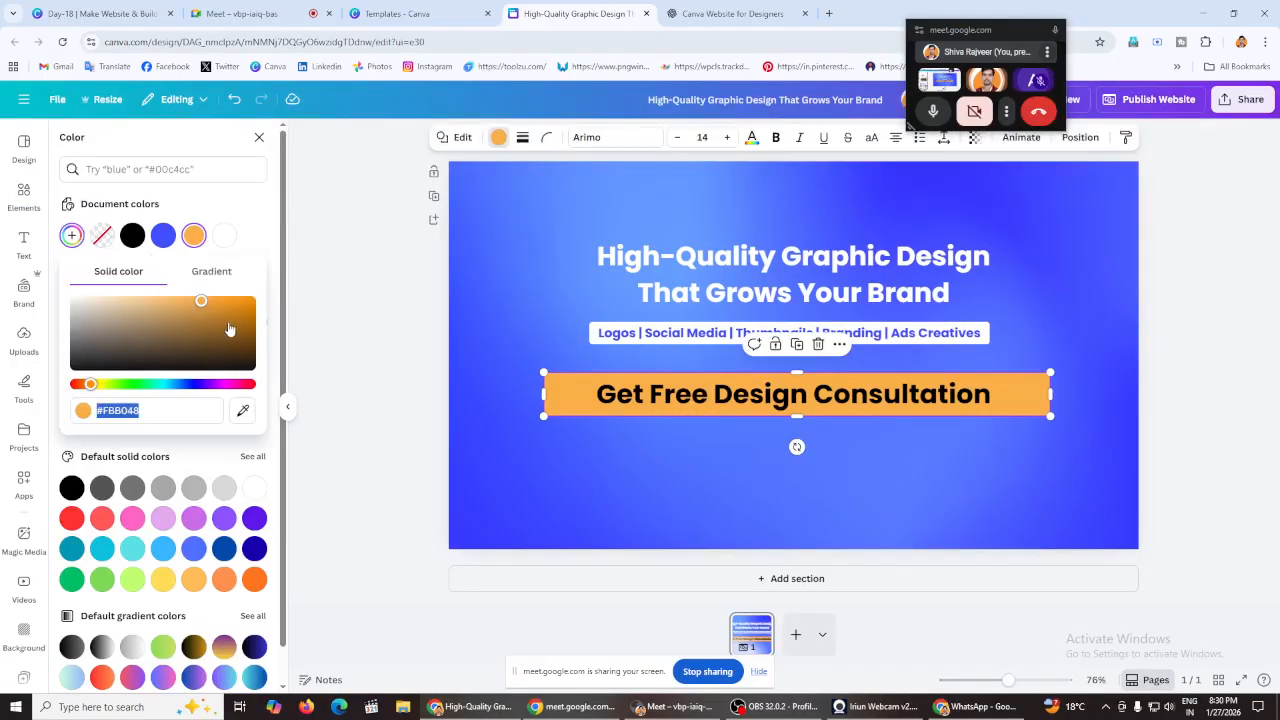
drag(229, 329, 265, 296)
drag(96, 392, 99, 391)
click(383, 346)
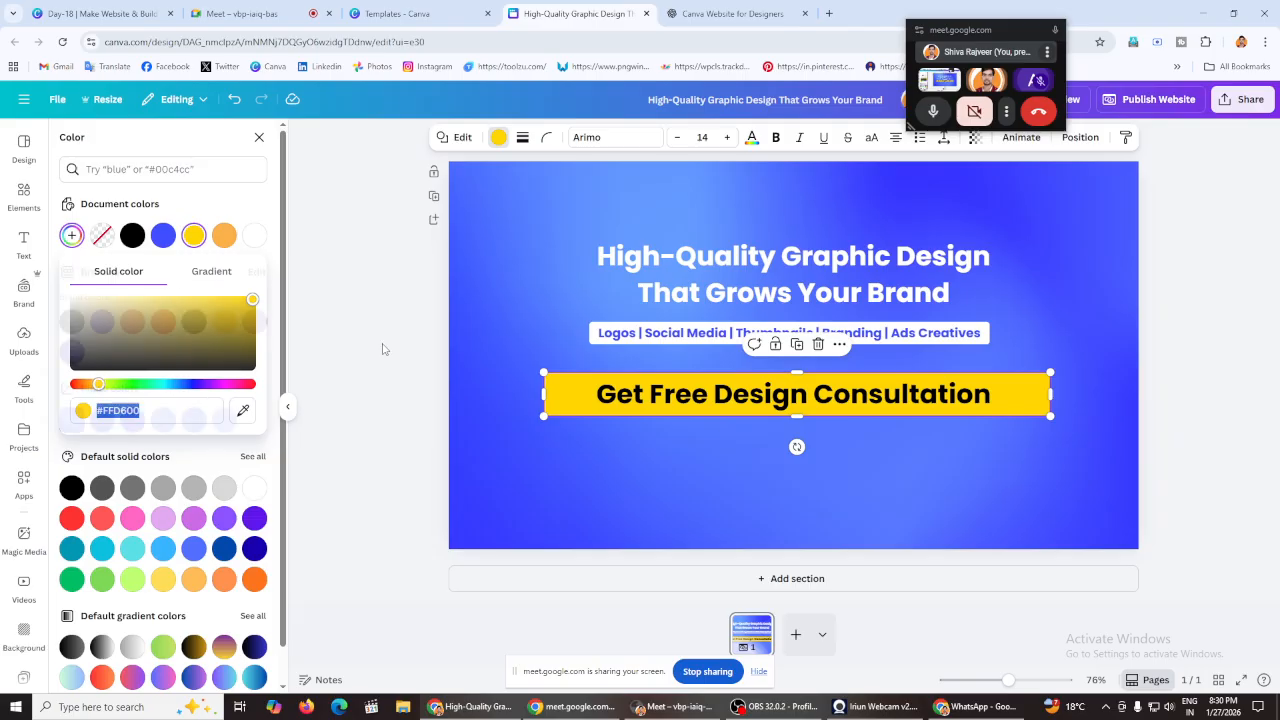
Step: Set the yellow bar's corner rounding to 100 and trim both ends to about 864 px wide around the CTA text
click(559, 399)
click(546, 137)
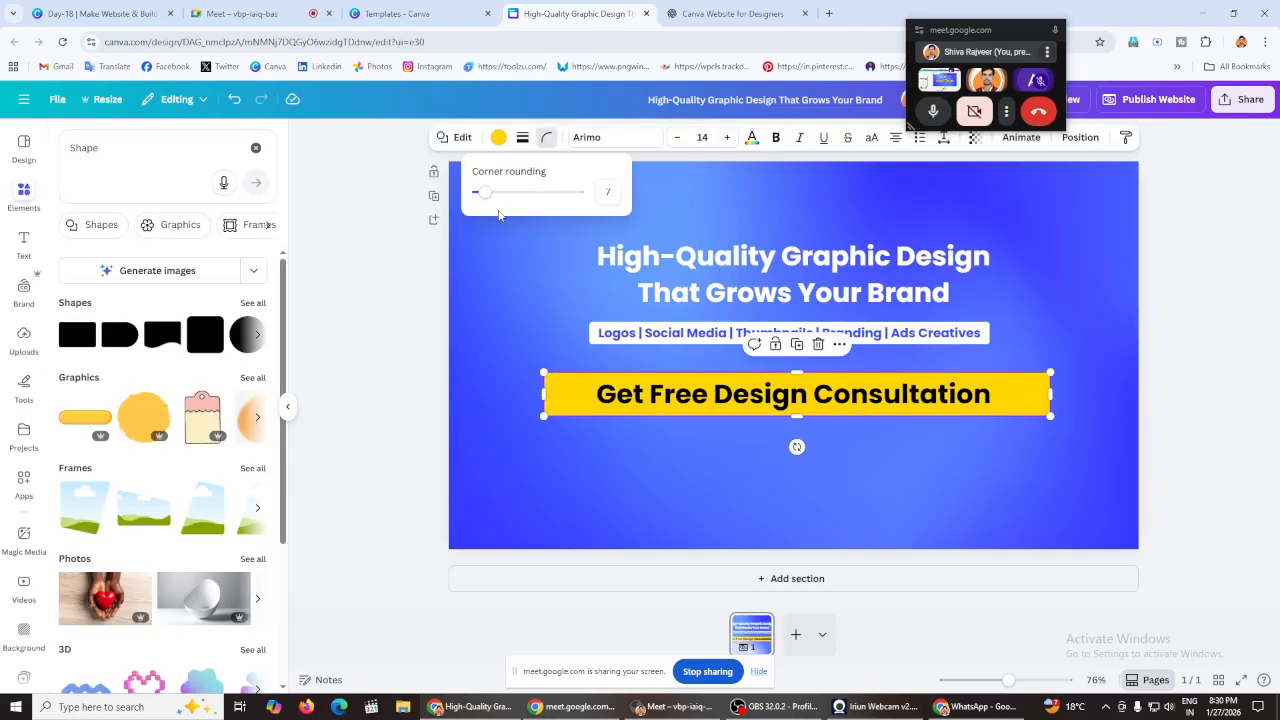
drag(474, 192, 593, 195)
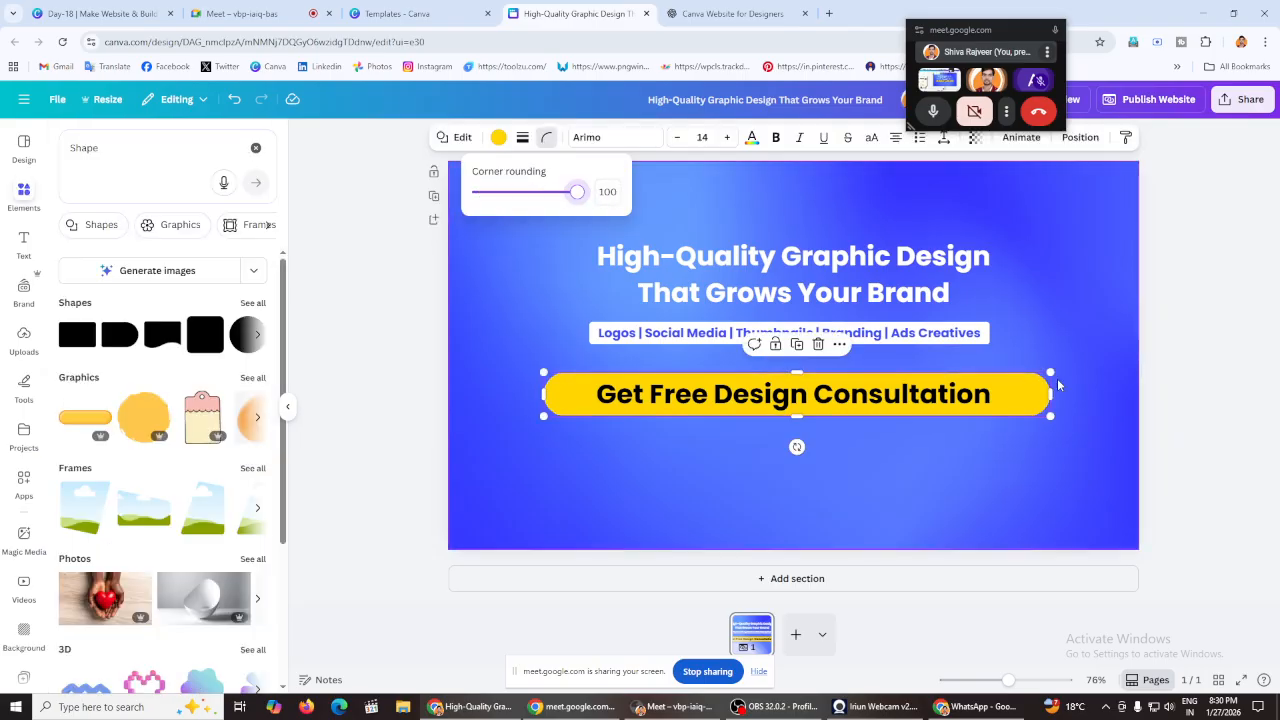
drag(1050, 394, 1008, 394)
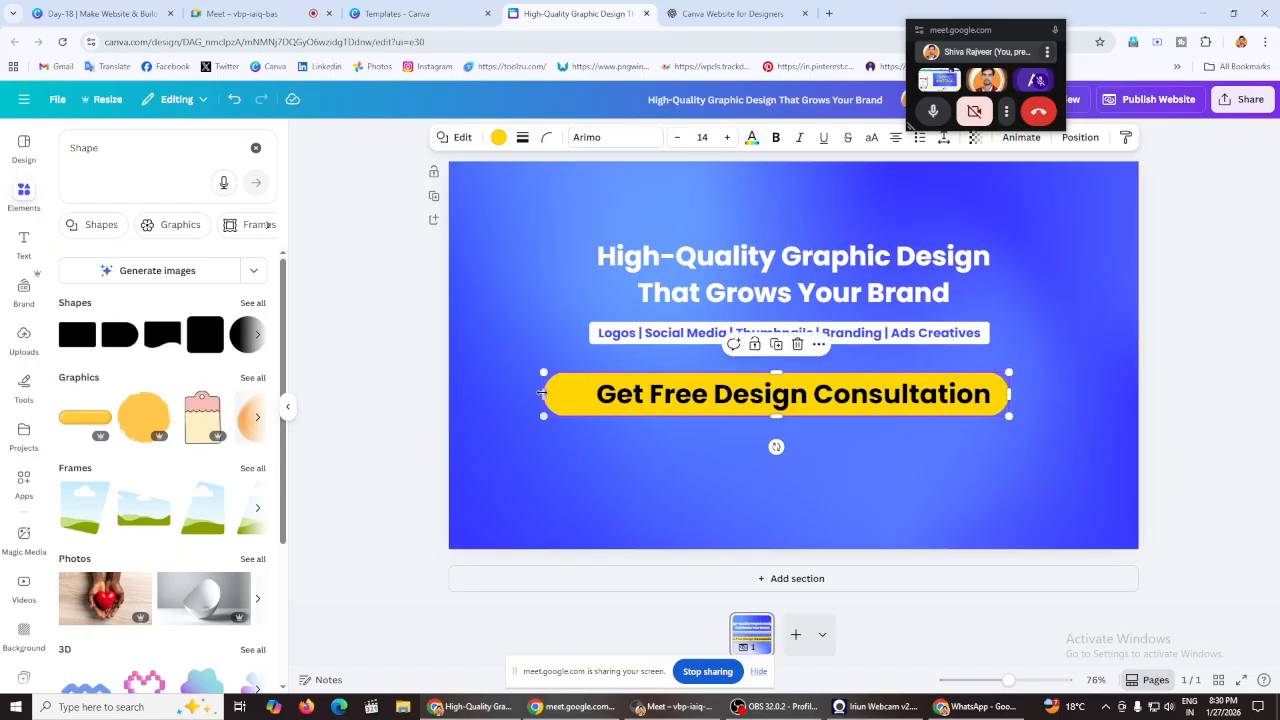
drag(545, 394, 569, 394)
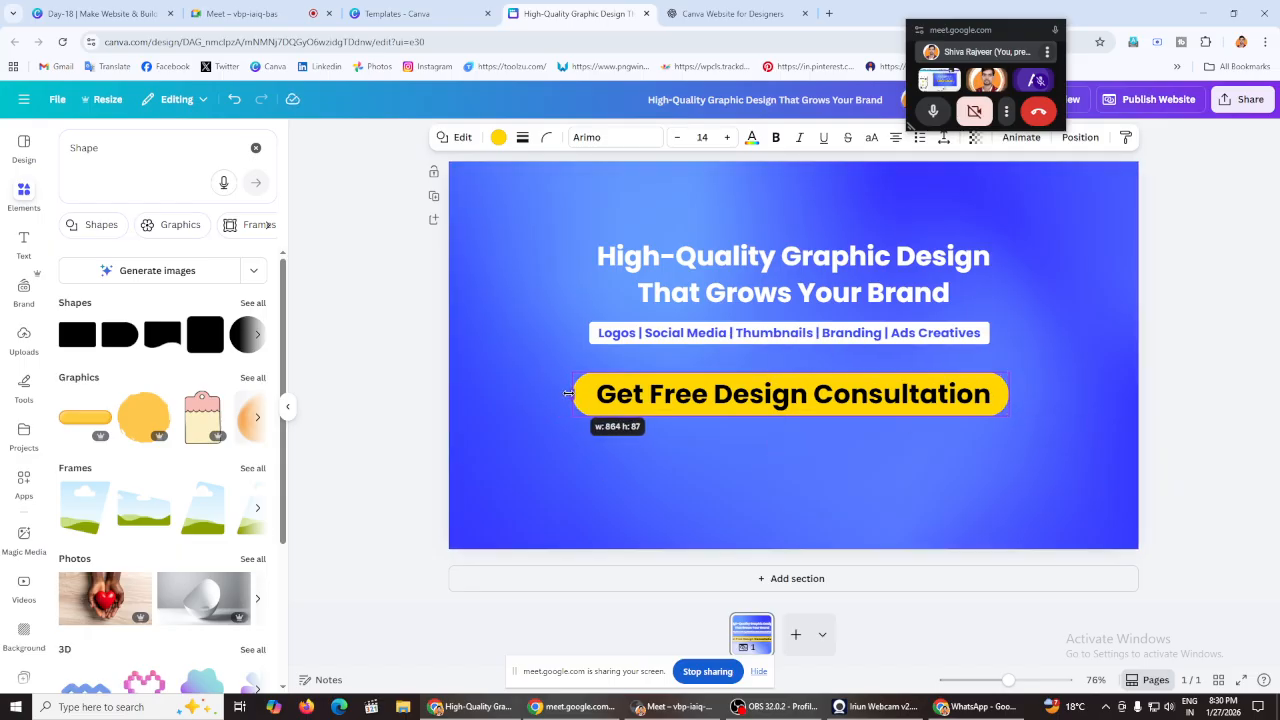
click(392, 381)
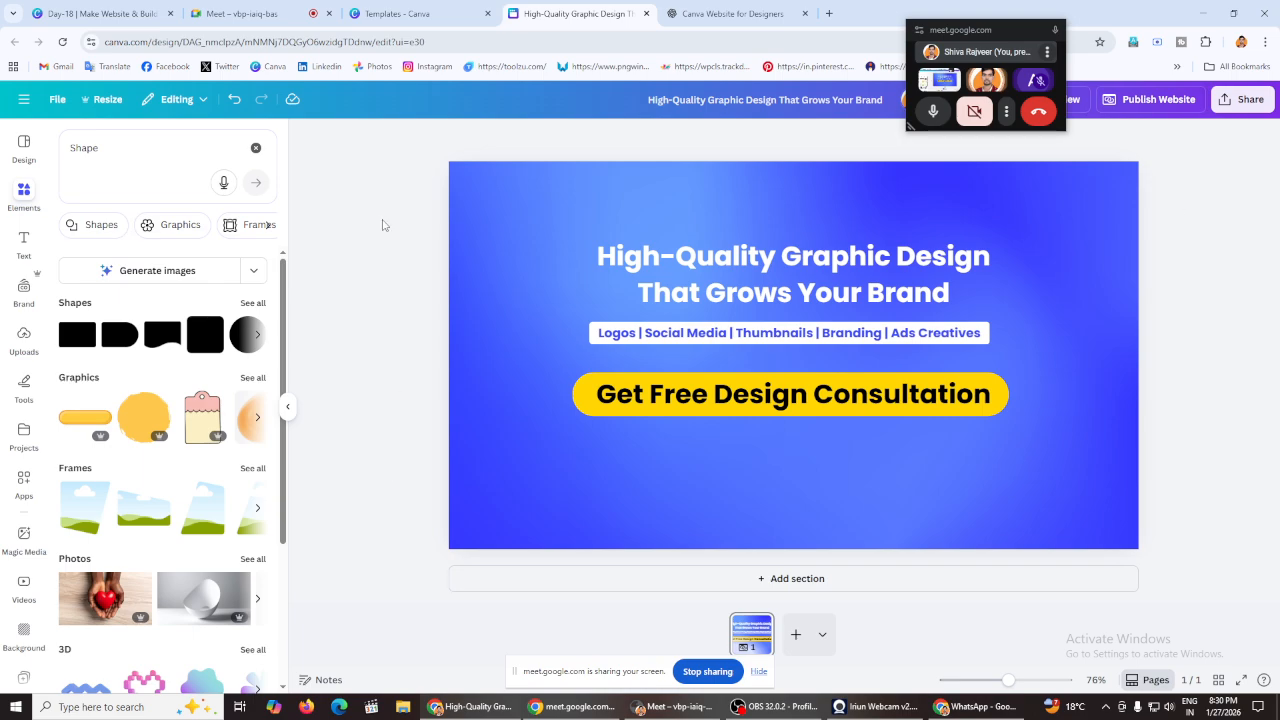
Step: Review the website sections in the ChatGPT chat that follow the hero, from Services through pricing, testimonials and the closing tips
click(794, 334)
click(767, 10)
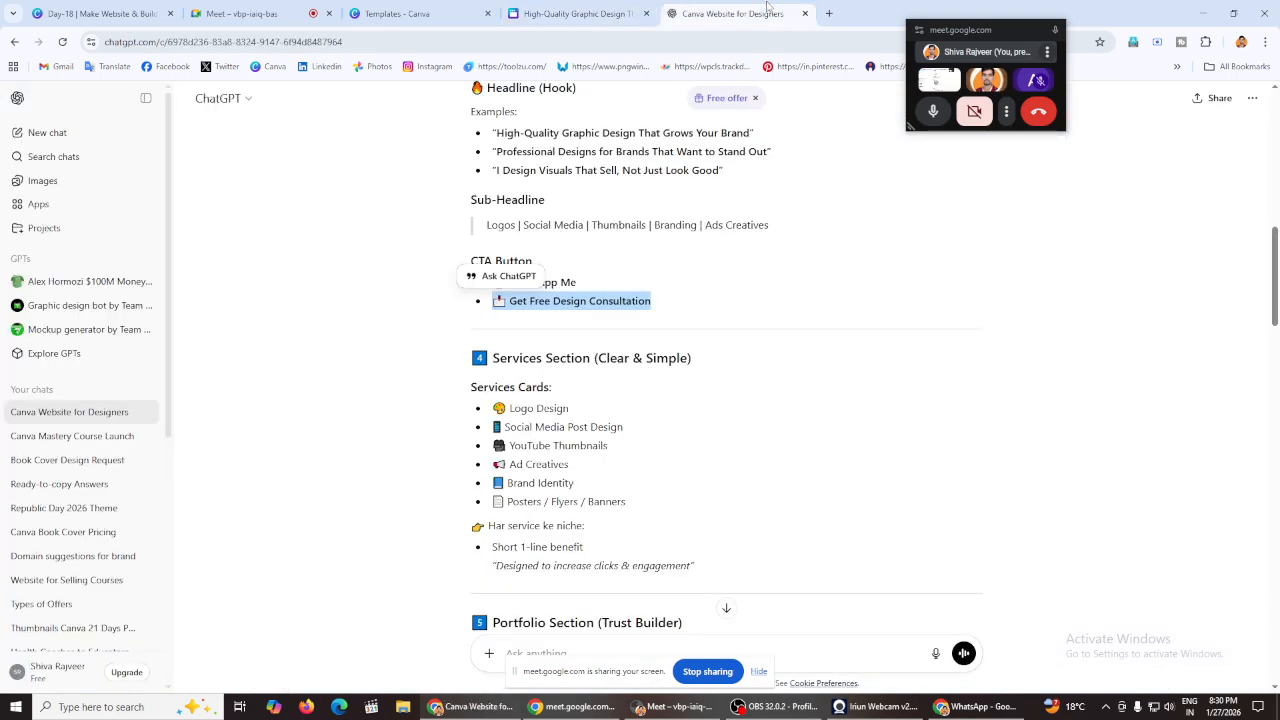
scroll(349, 357, down, 2)
click(654, 443)
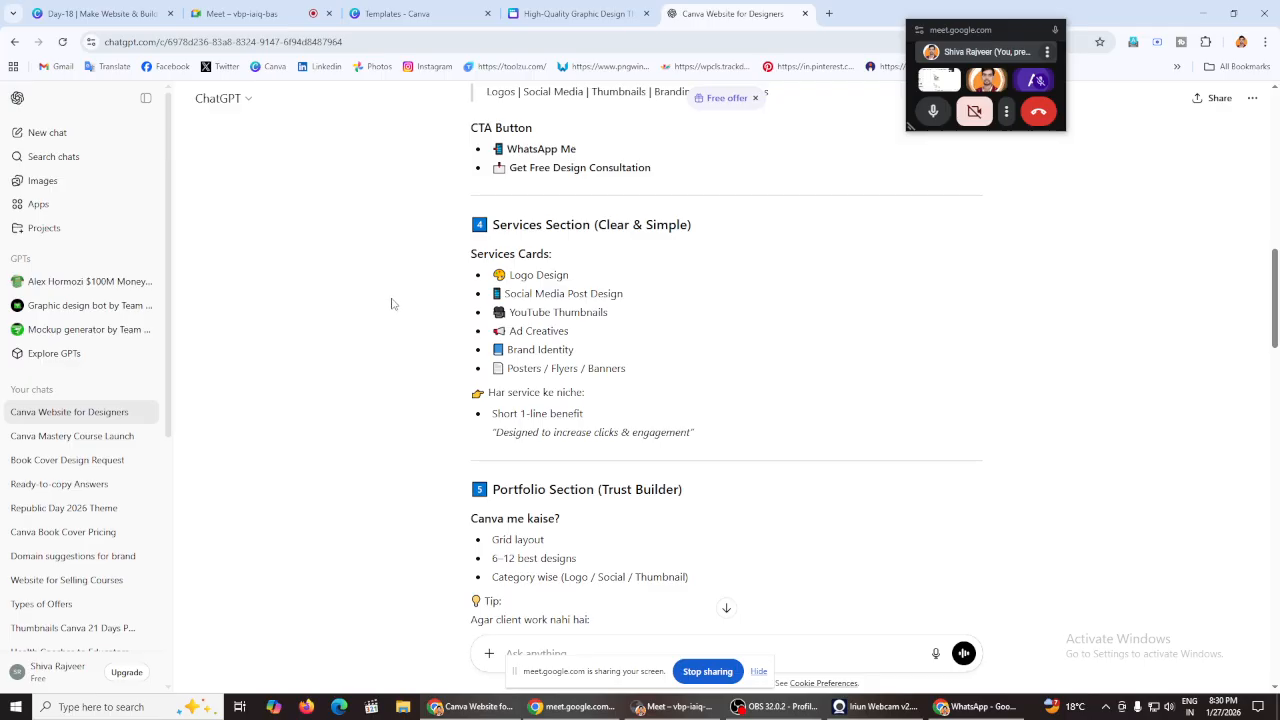
scroll(392, 303, down, 5)
scroll(394, 371, down, 6)
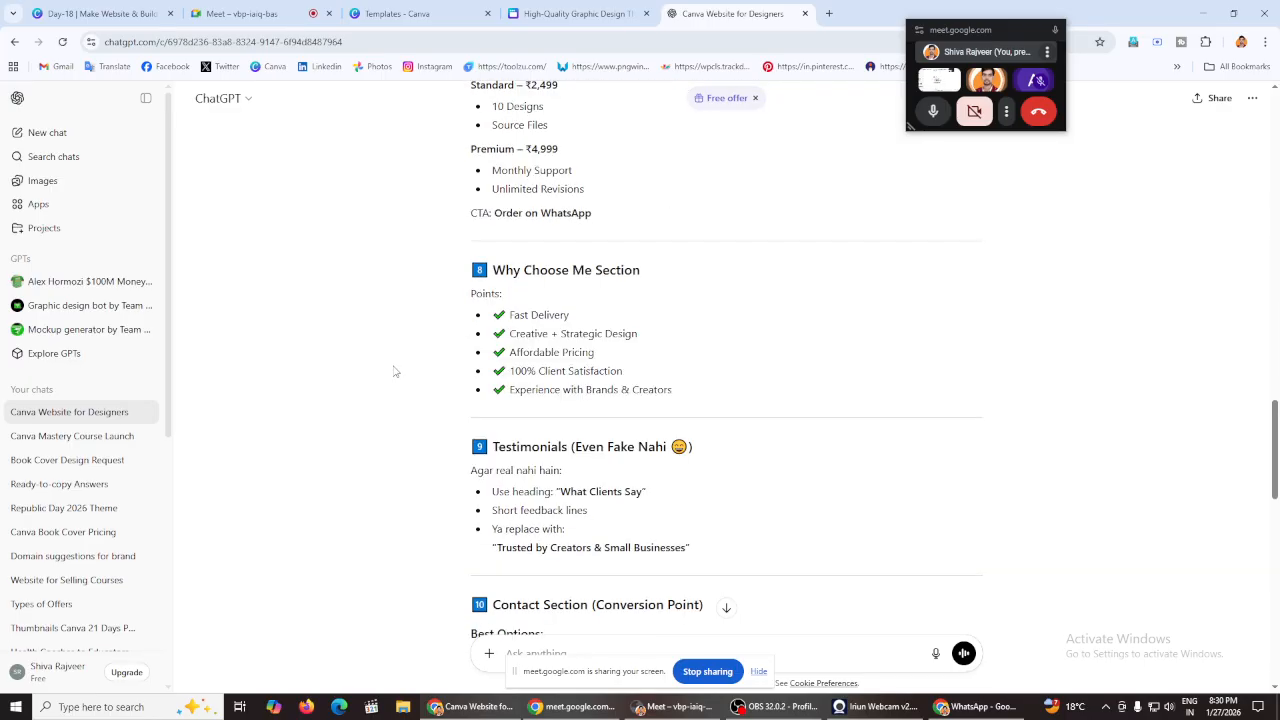
scroll(389, 395, up, 6)
scroll(388, 376, down, 8)
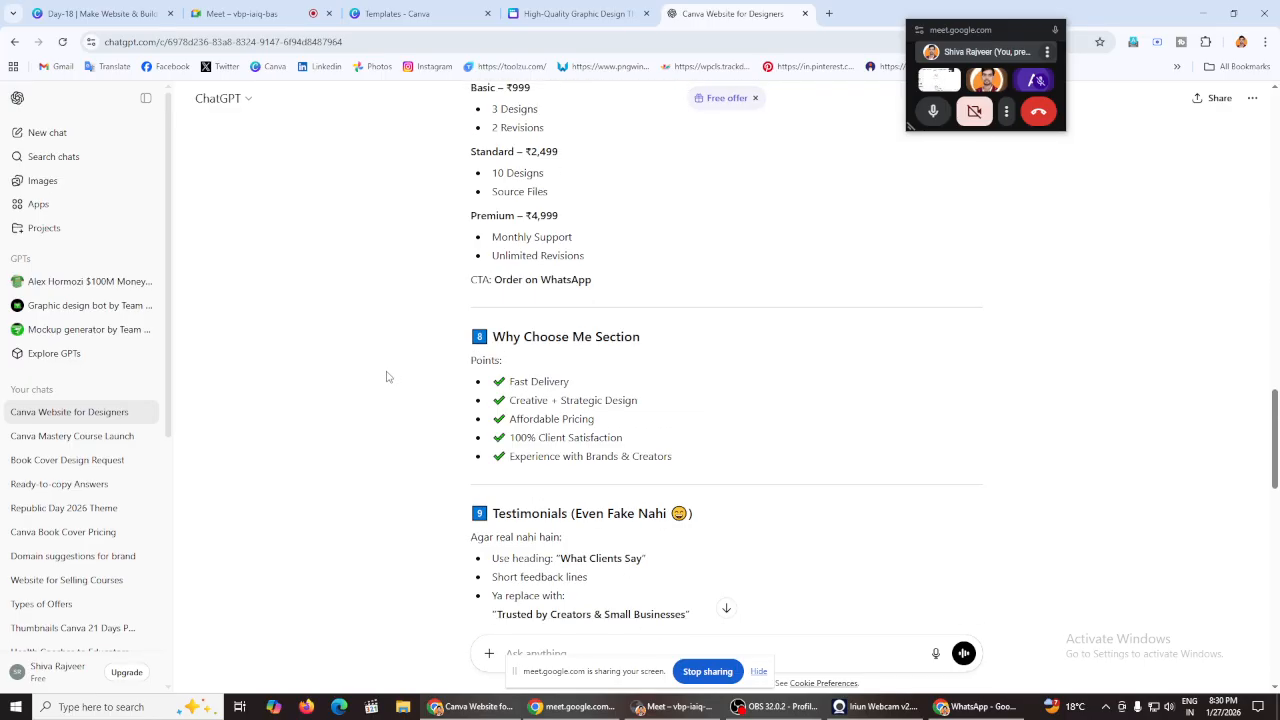
scroll(388, 376, down, 3)
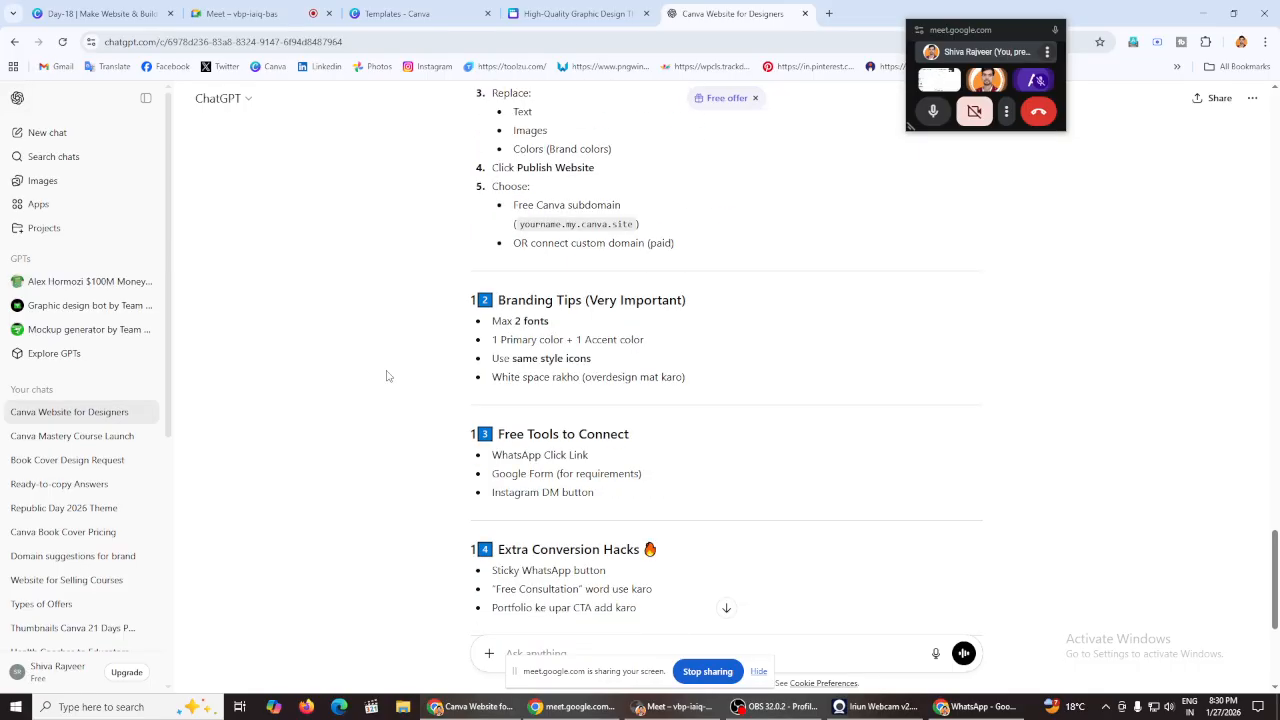
scroll(388, 376, up, 1)
scroll(388, 376, down, 3)
scroll(388, 376, up, 15)
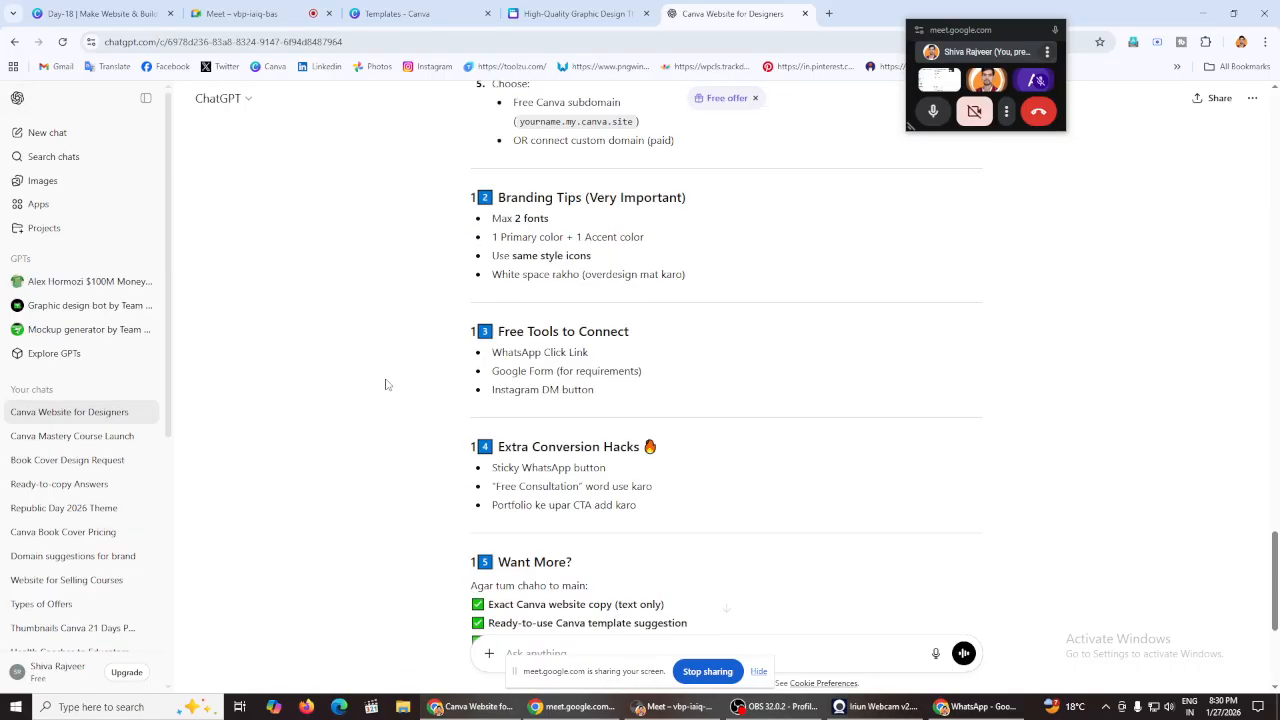
scroll(385, 386, down, 10)
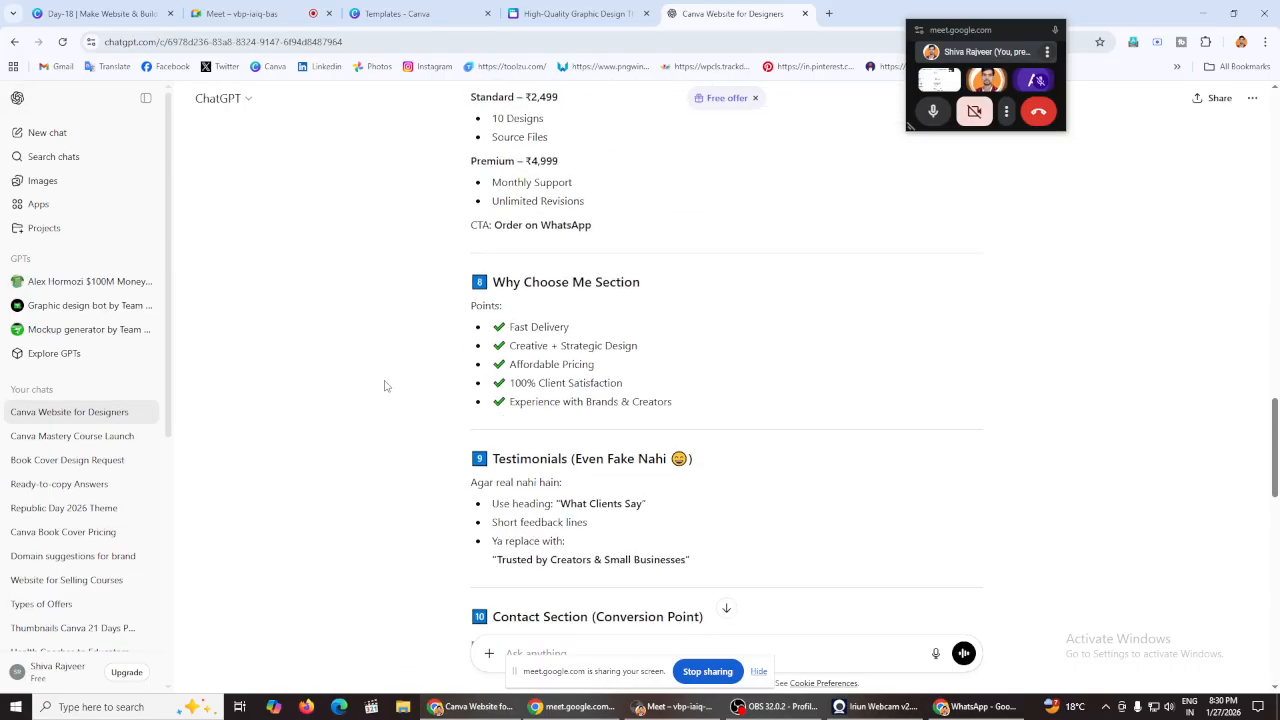
Step: Review the branding tips, free tools, portfolio and work process sections in the ChatGPT chat and return to the Canva design
scroll(385, 386, down, 3)
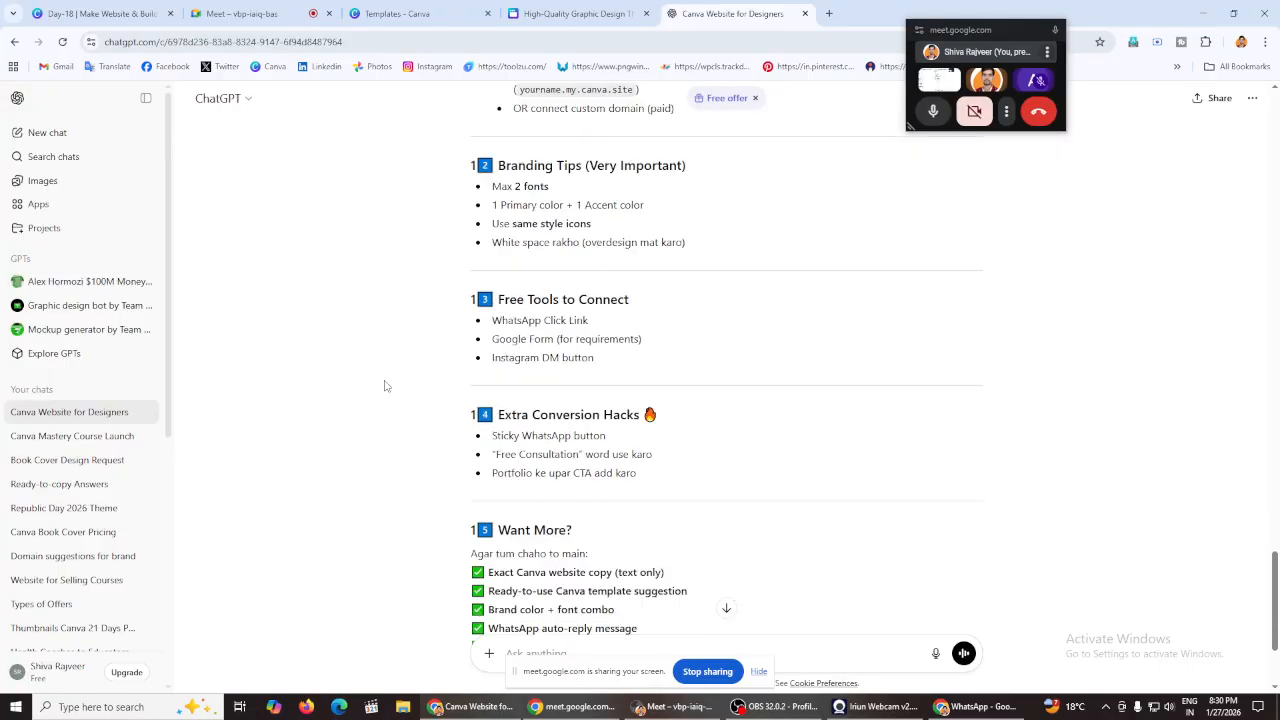
scroll(385, 386, up, 12)
scroll(385, 386, up, 7)
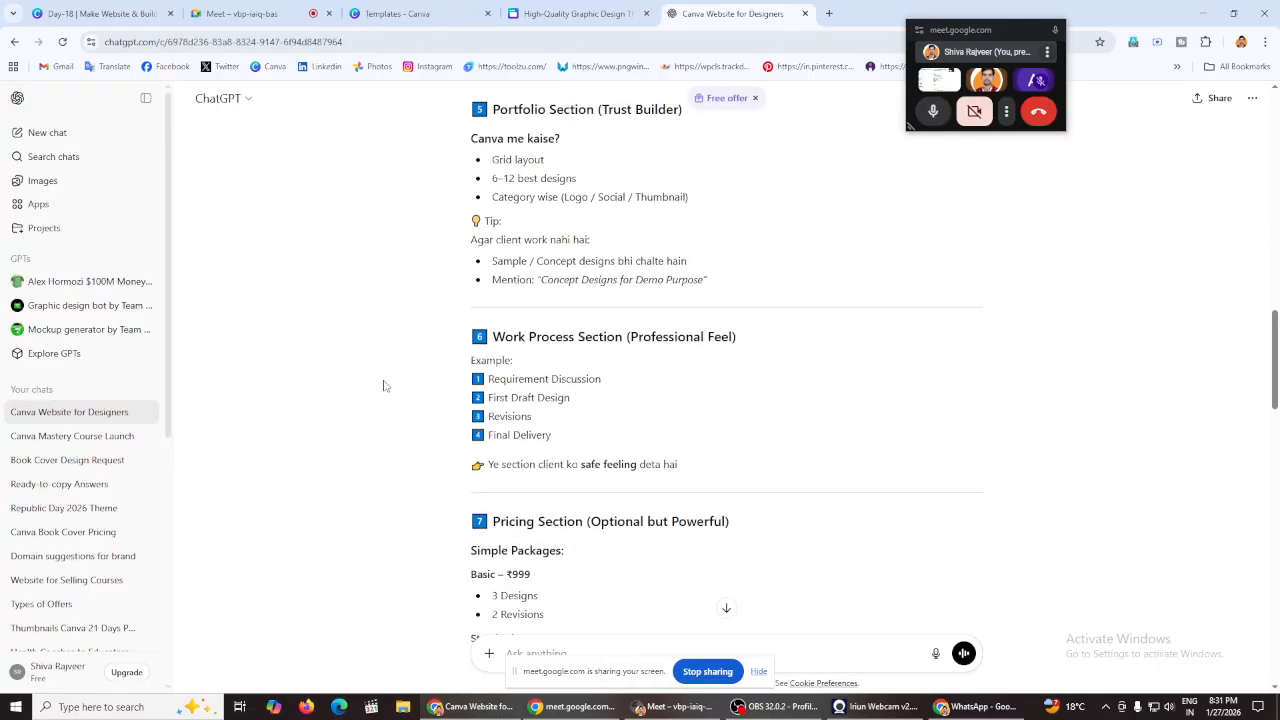
click(575, 13)
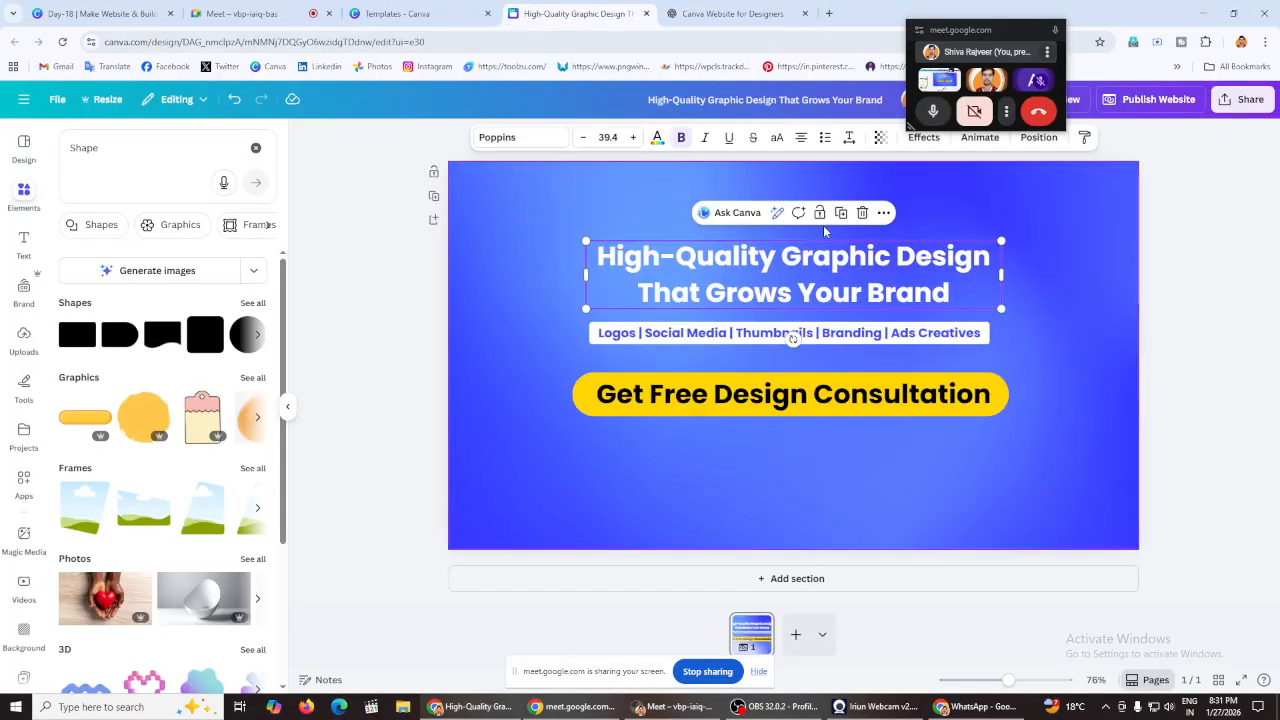
Step: Place a copy of the headline in the page's upper-right area, change its text to "Home" and shrink it to size 17.8
drag(799, 279, 920, 204)
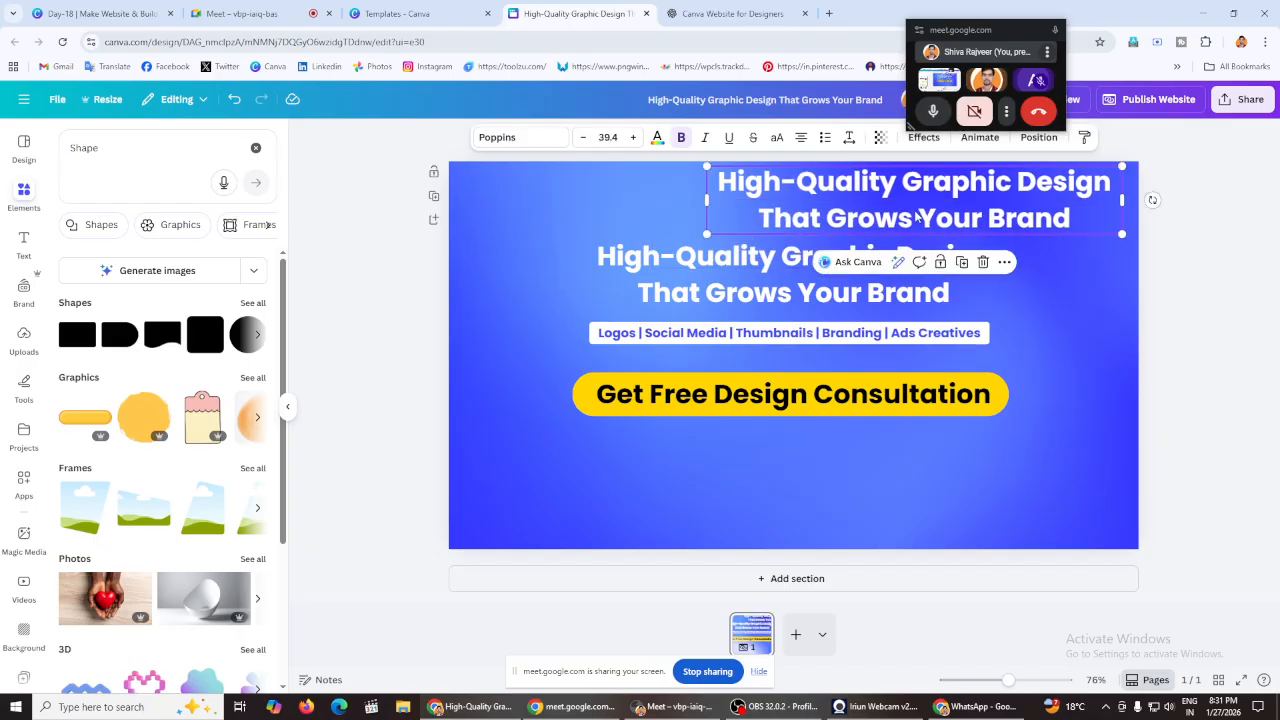
double_click(916, 215)
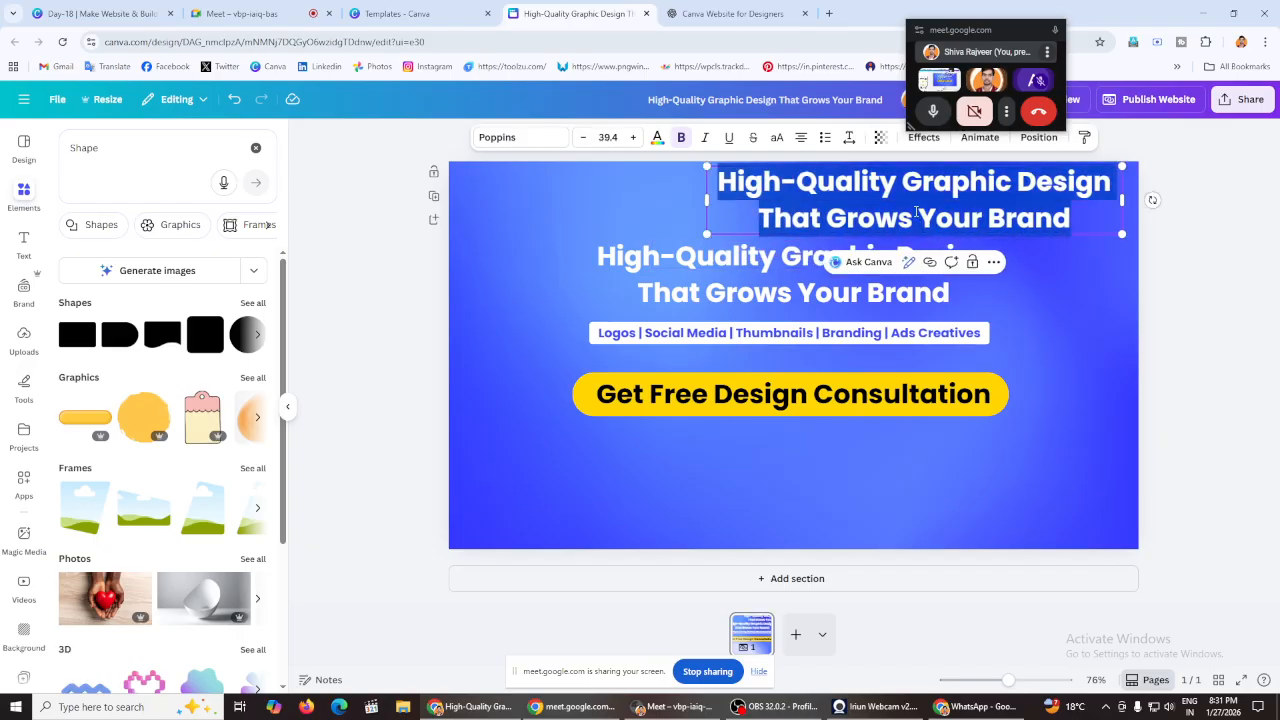
text(Home)
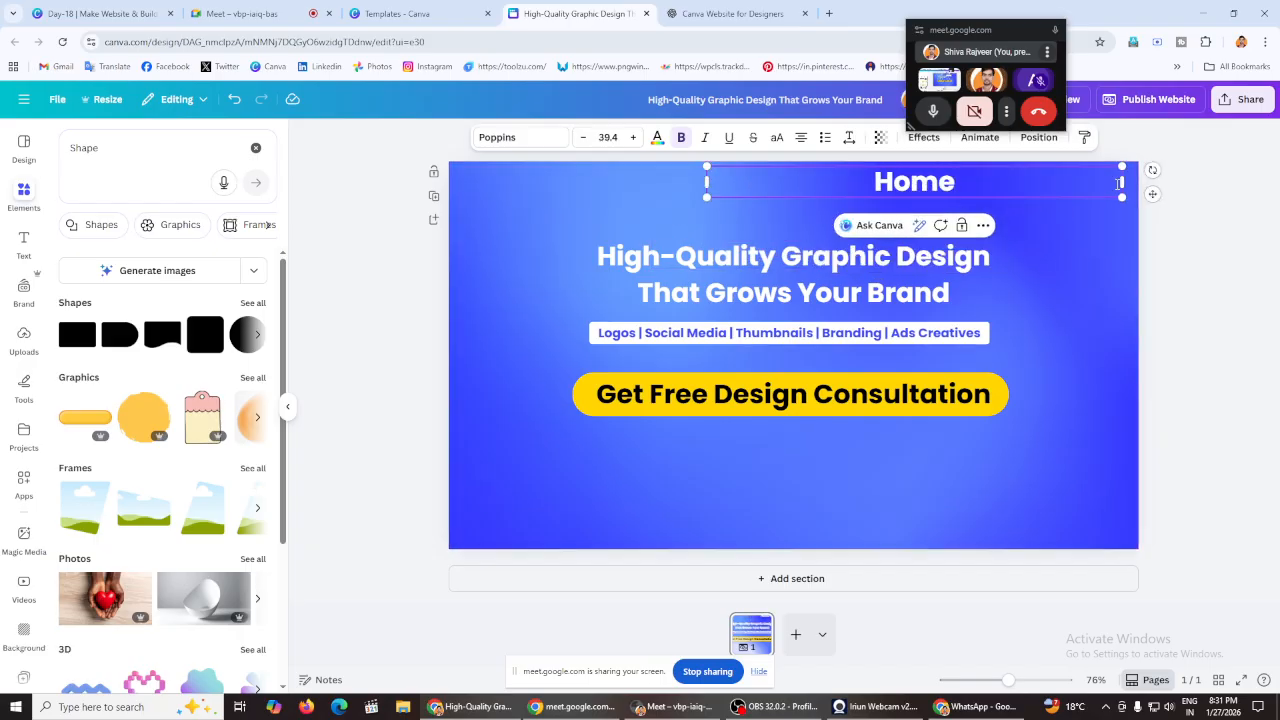
drag(1125, 188, 794, 188)
drag(705, 166, 902, 186)
click(374, 254)
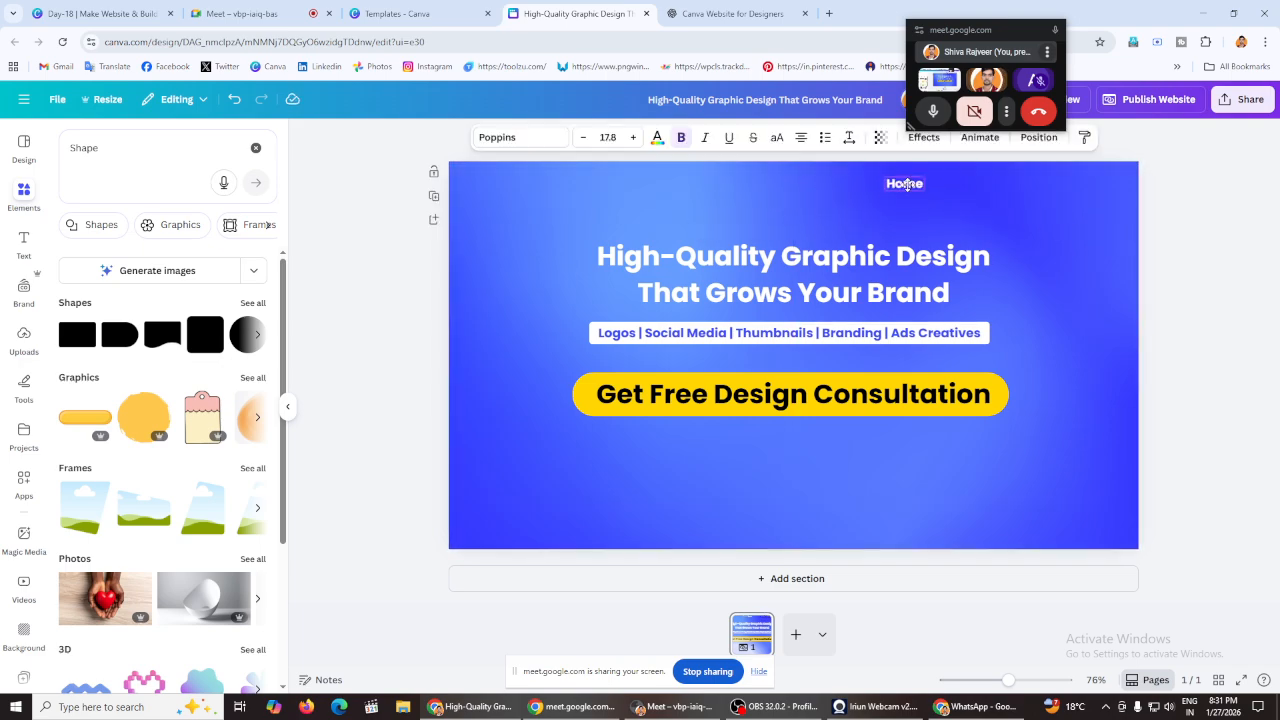
Step: Duplicate the "Home" label to its right, change the copy to "About Us" and widen its box to fit one line
click(947, 219)
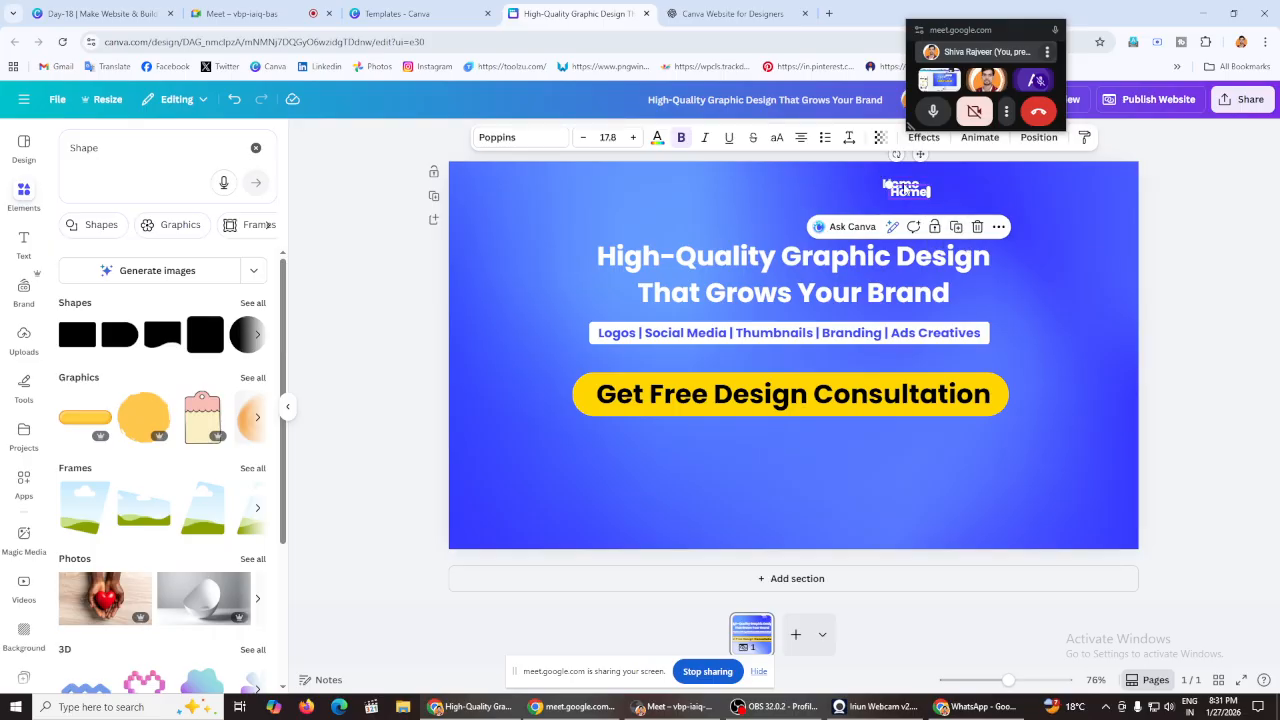
drag(908, 191, 981, 182)
double_click(980, 180)
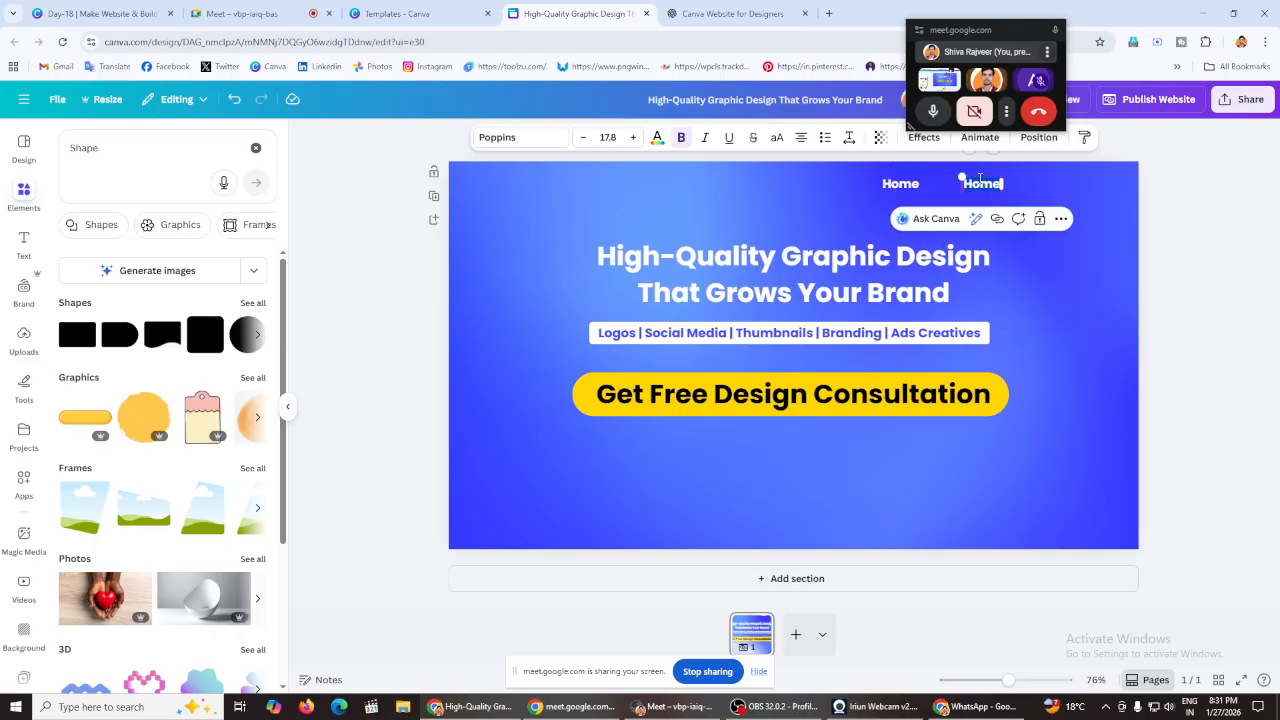
text(Ab)
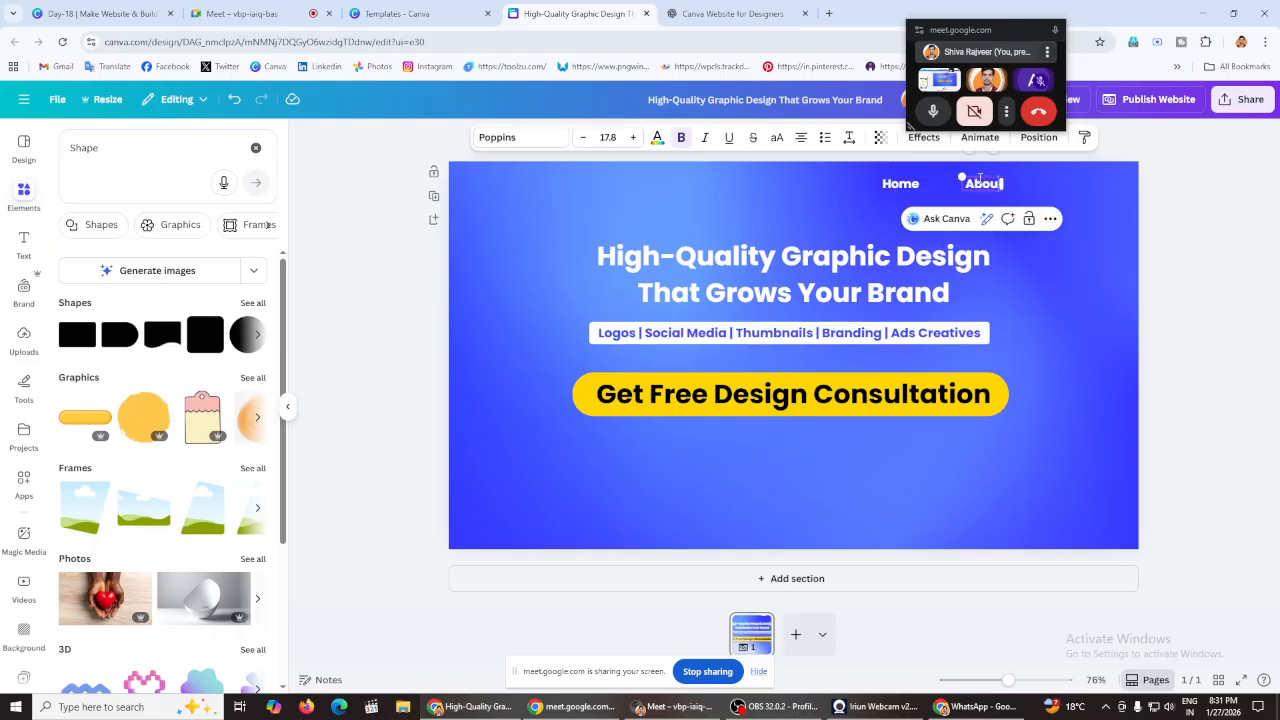
text(out Us)
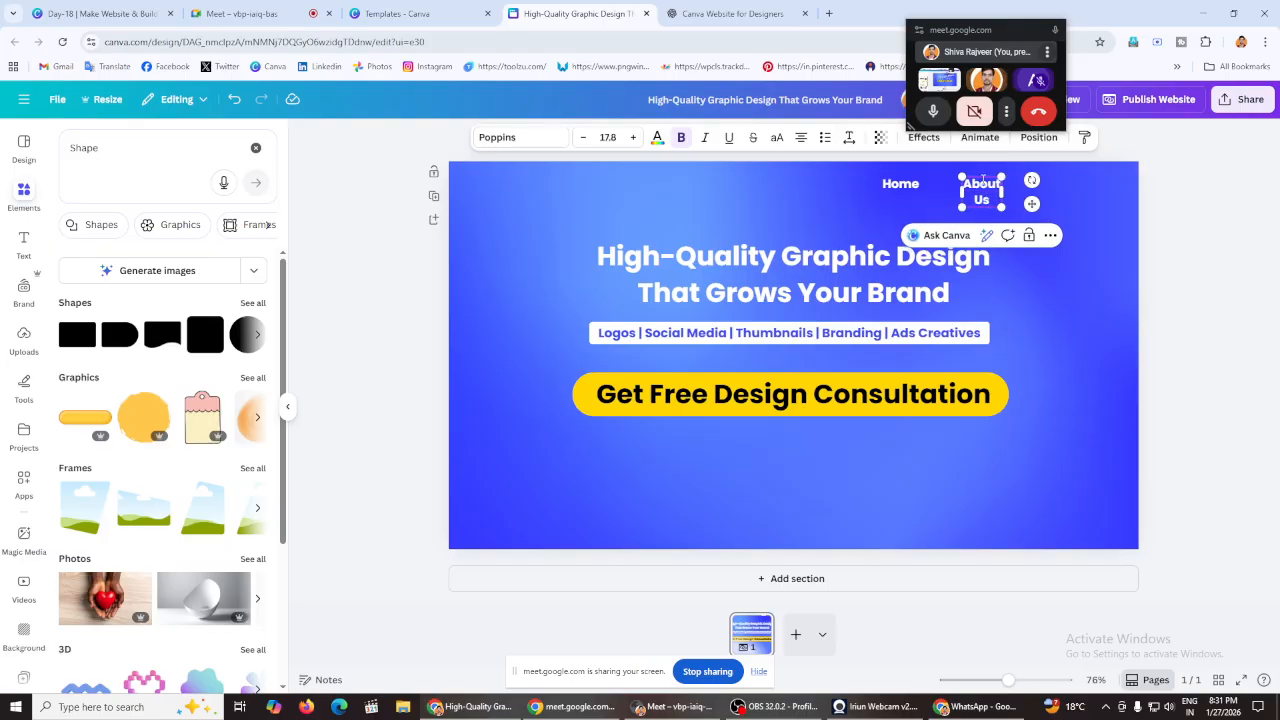
drag(1004, 198, 1030, 194)
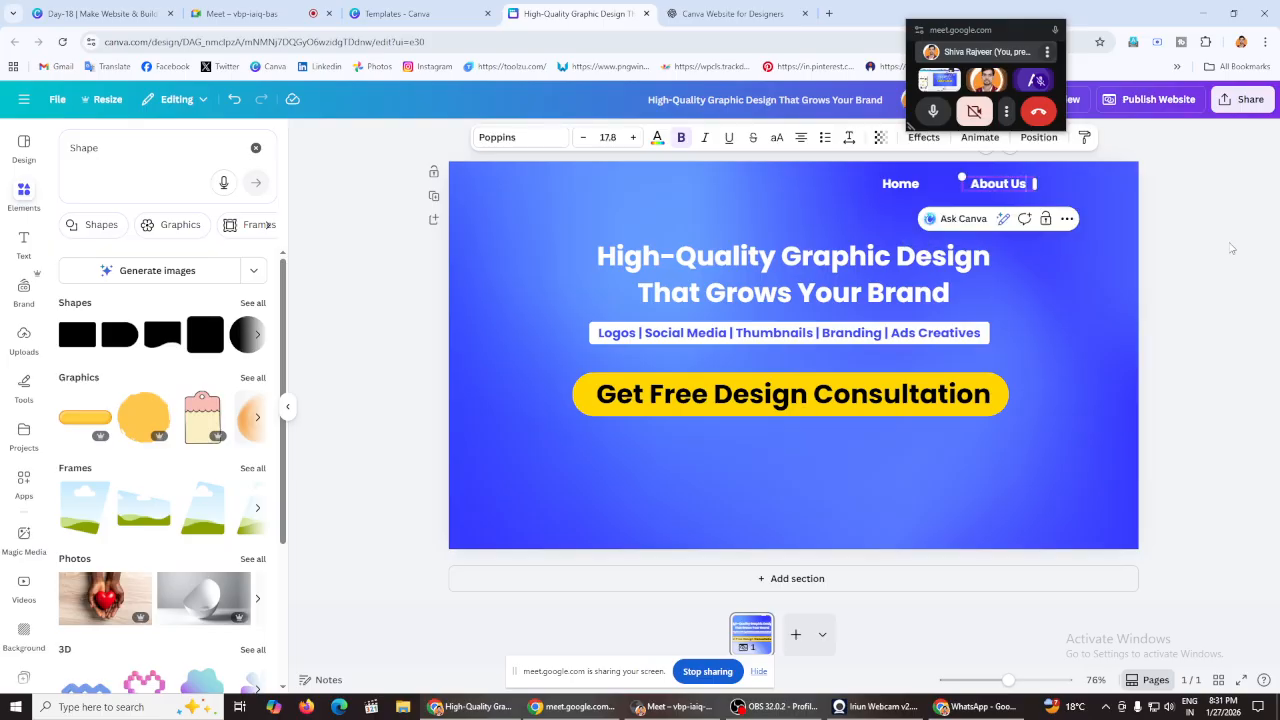
click(1189, 228)
Step: Move "About Us" closer to "Home" and place a duplicate to its right reading "Services"
click(983, 185)
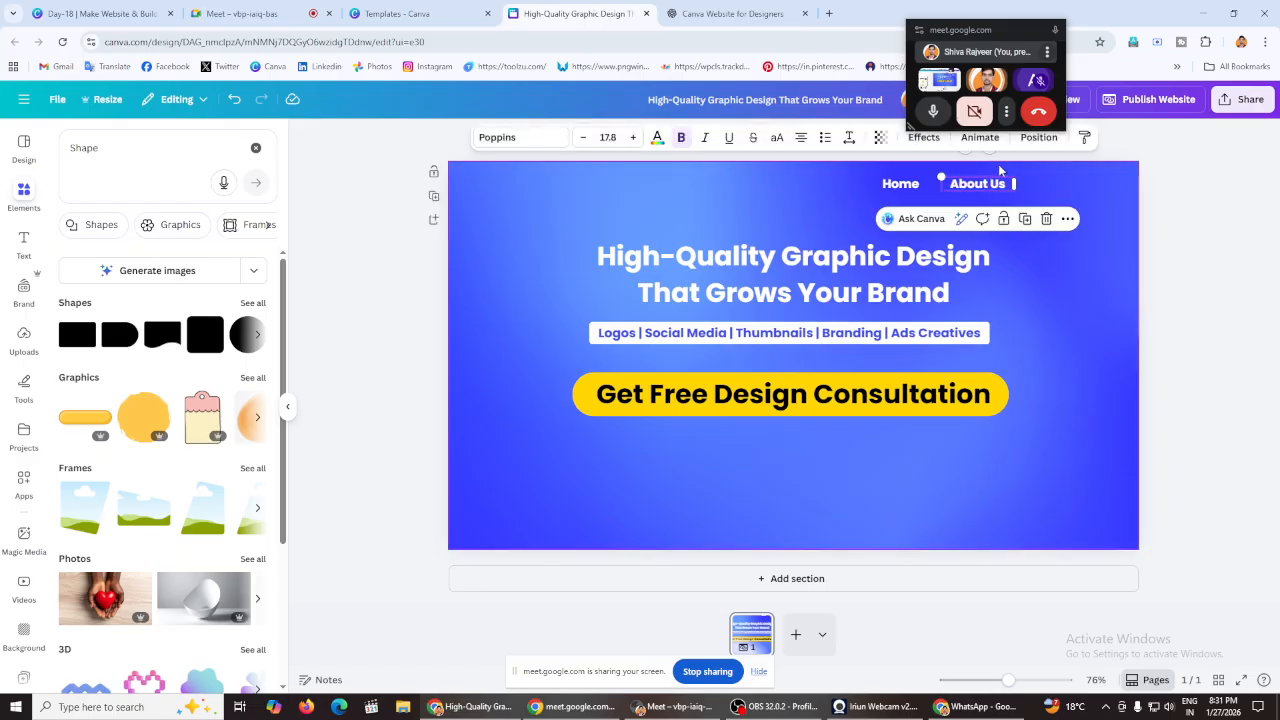
click(1024, 218)
drag(1000, 200, 1066, 181)
text(Services)
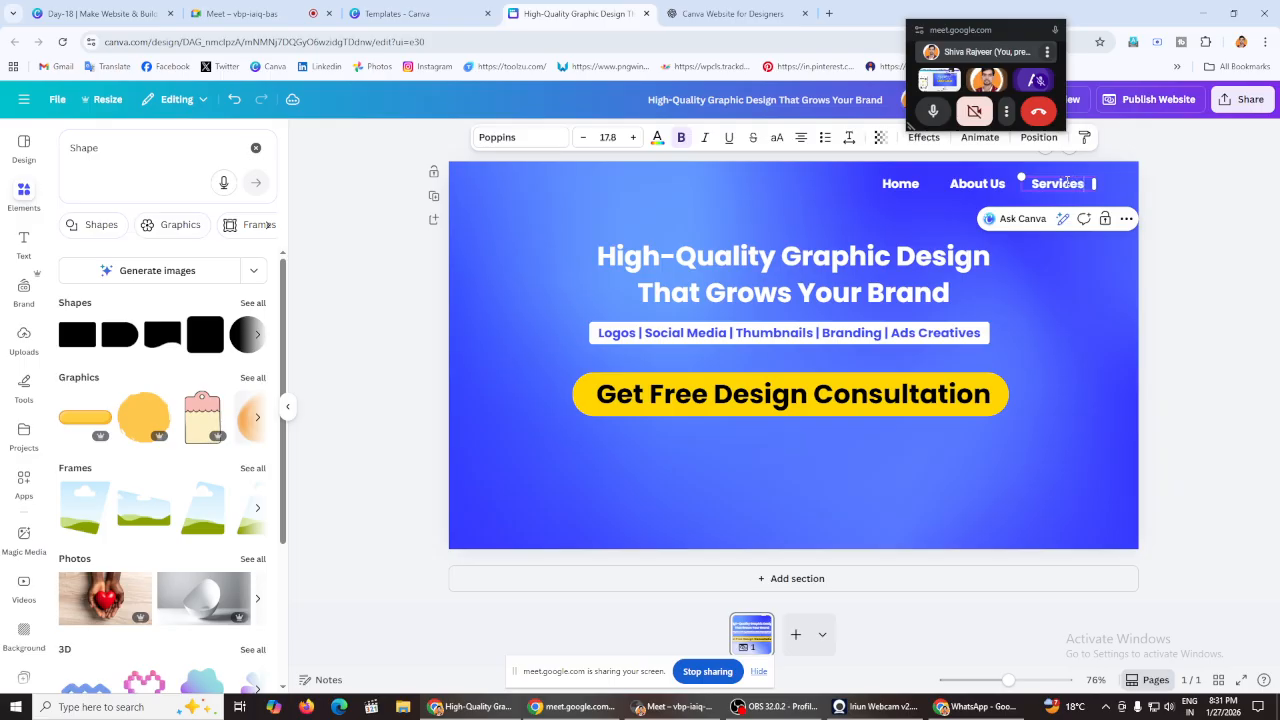
click(1179, 211)
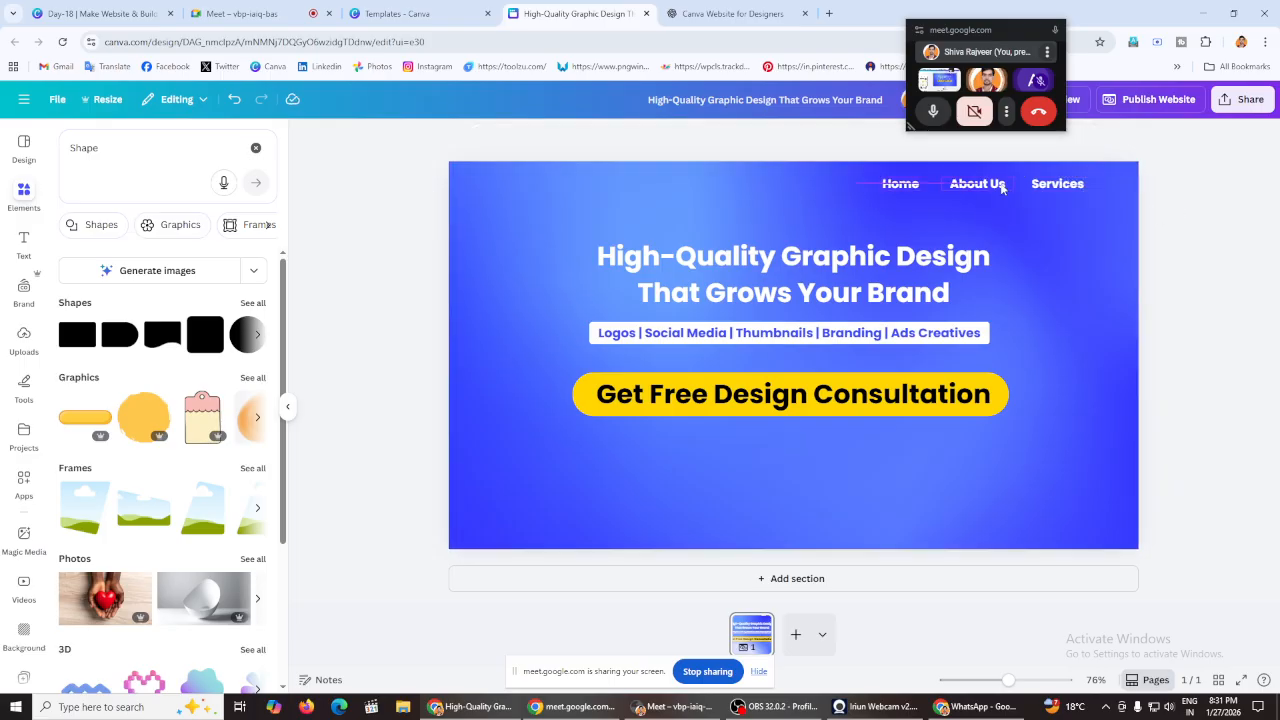
Step: Enlarge the three navigation labels to size 24.4, even out their spacing and align the row near the page's upper-right corner
drag(1080, 189, 1082, 190)
drag(882, 188, 806, 198)
drag(923, 192, 882, 190)
click(393, 229)
click(1074, 191)
mouse_move(1074, 191)
mouse_down()
mouse_move(1046, 191)
mouse_move(1057, 191)
mouse_up()
click(1191, 218)
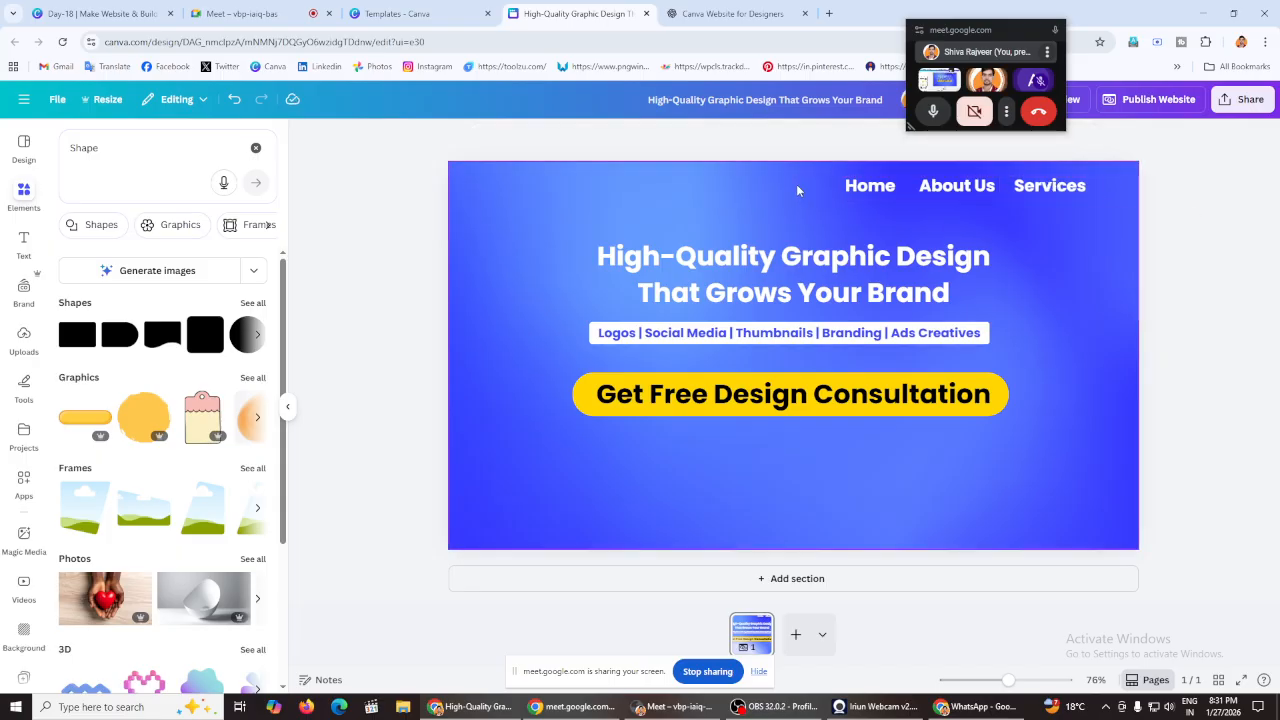
drag(796, 184, 1105, 191)
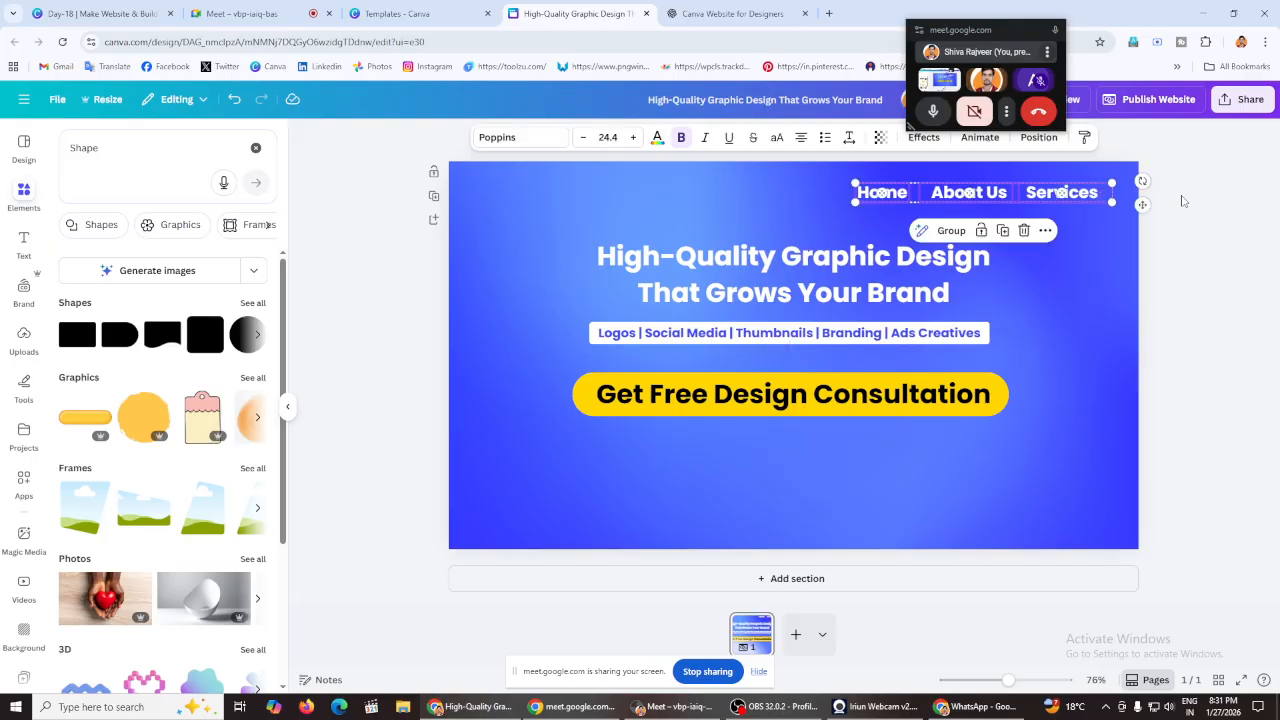
click(1178, 204)
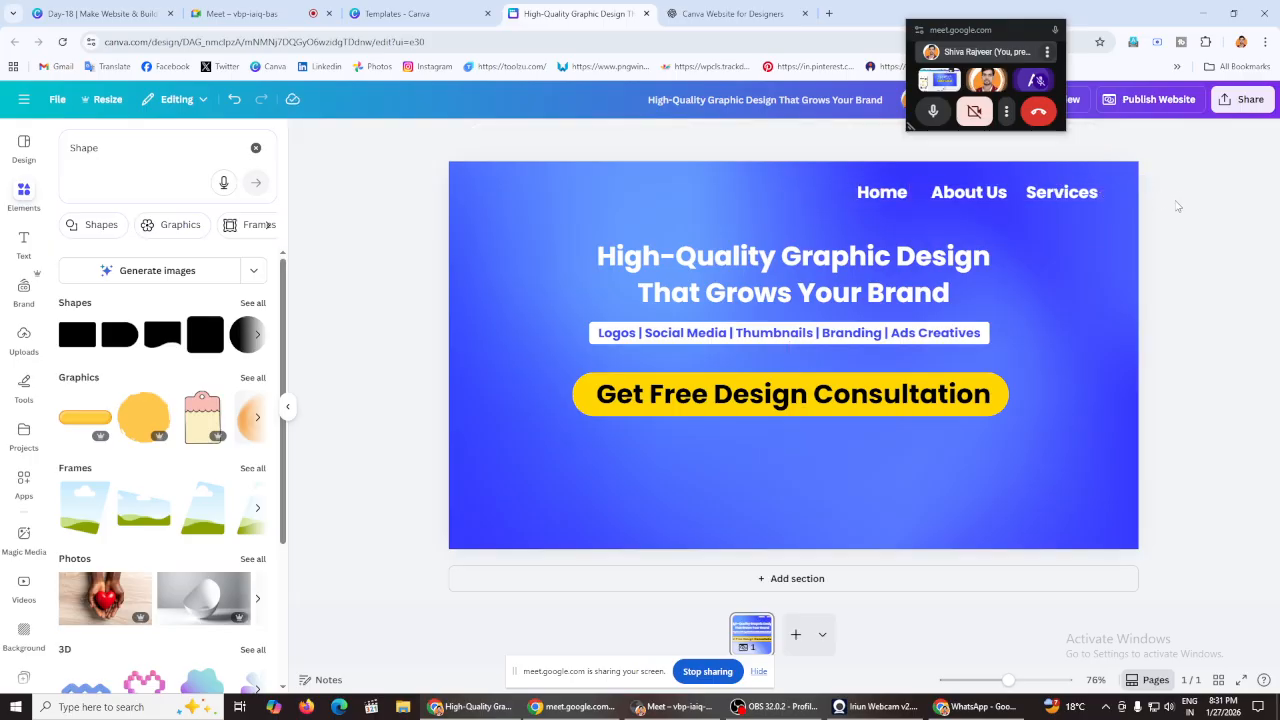
Step: Add the round Darjeeling Tea logo from the uploads and shrink it into the page's upper-left corner
click(22, 338)
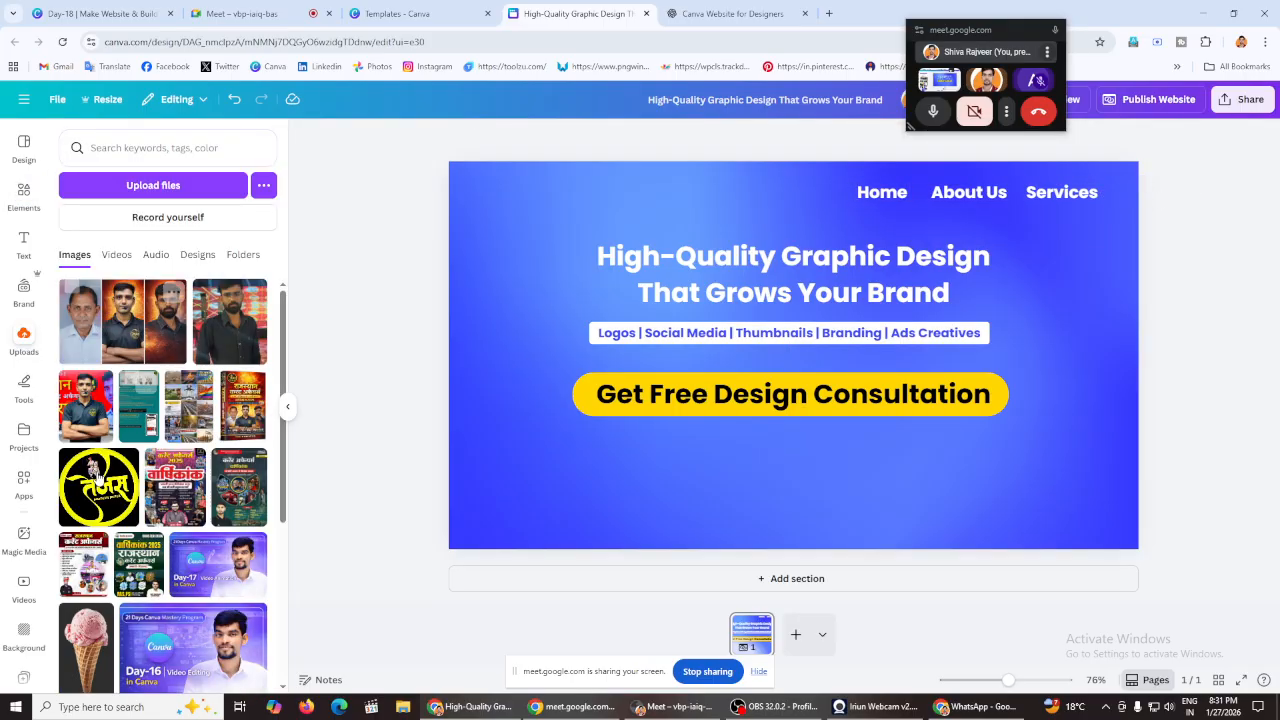
scroll(130, 470, down, 15)
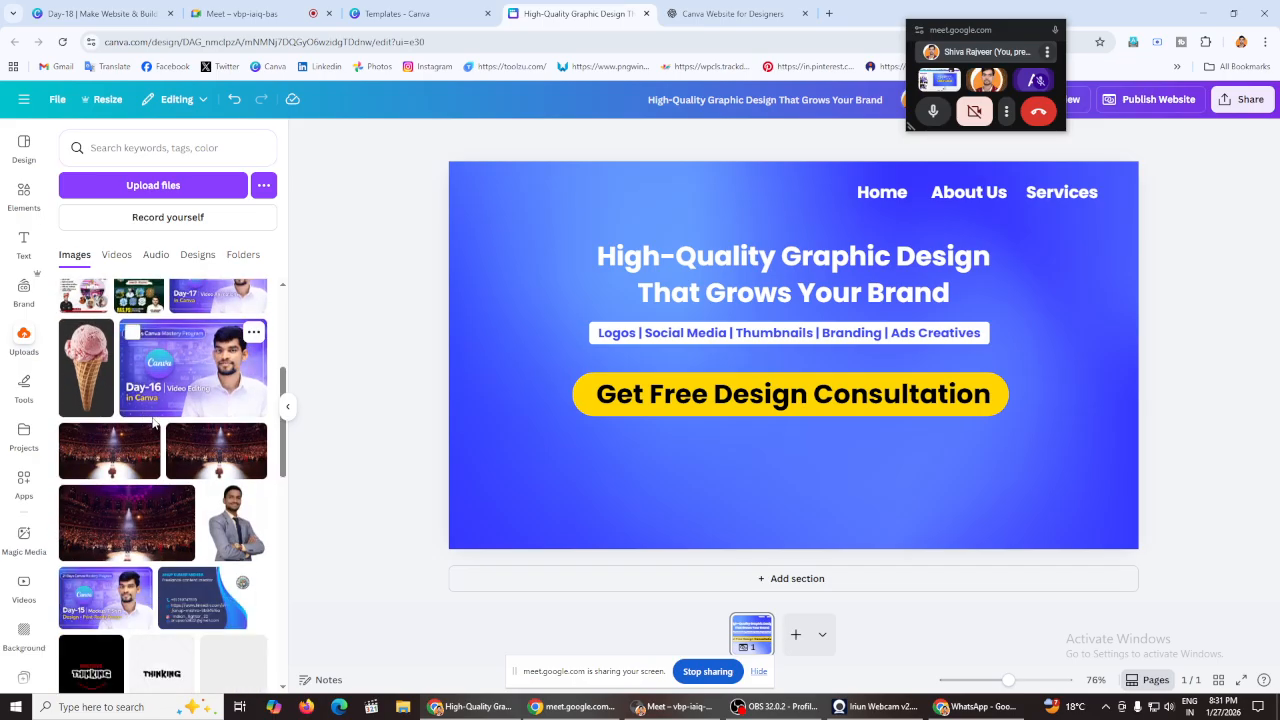
scroll(190, 400, down, 2)
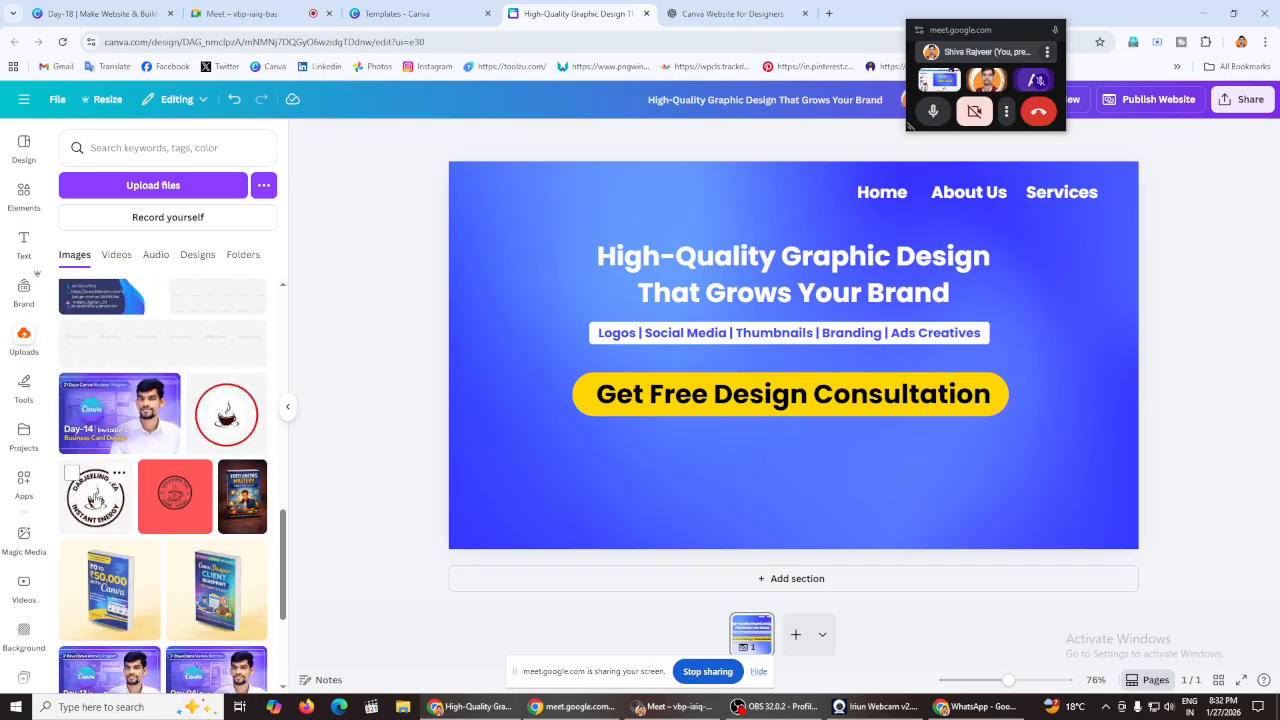
click(95, 495)
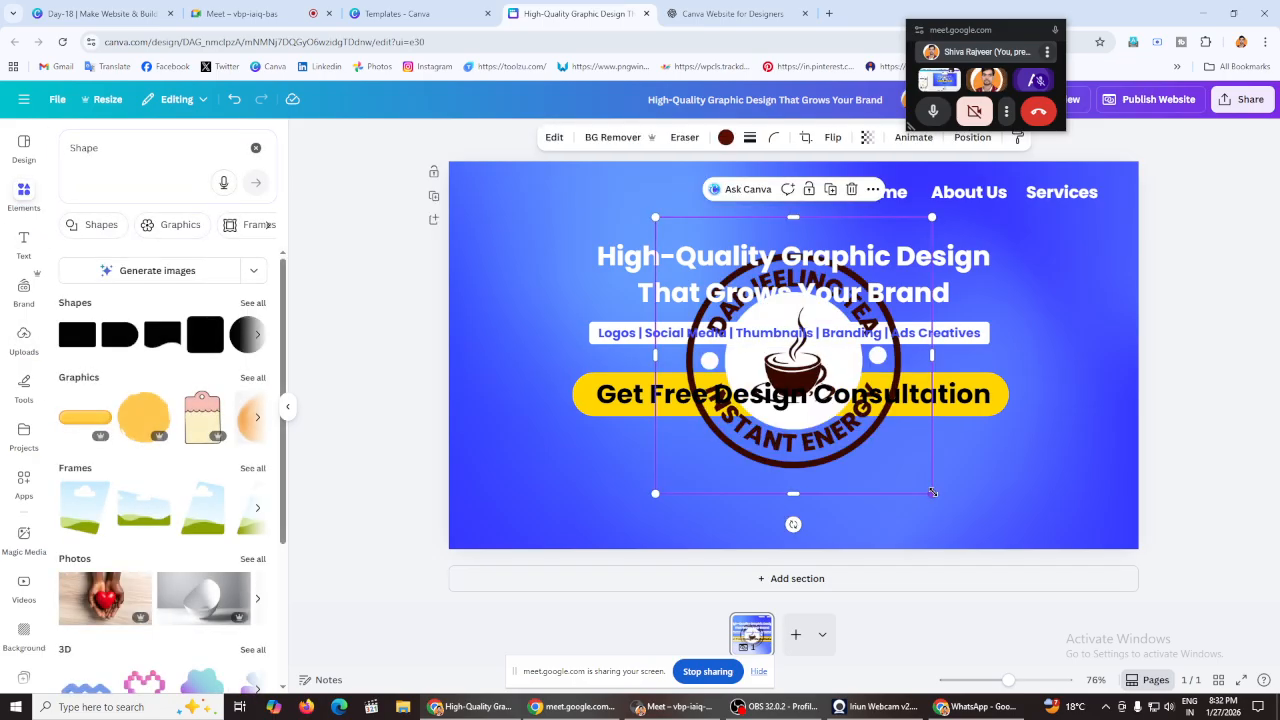
drag(932, 492, 505, 186)
drag(523, 230, 549, 255)
click(321, 236)
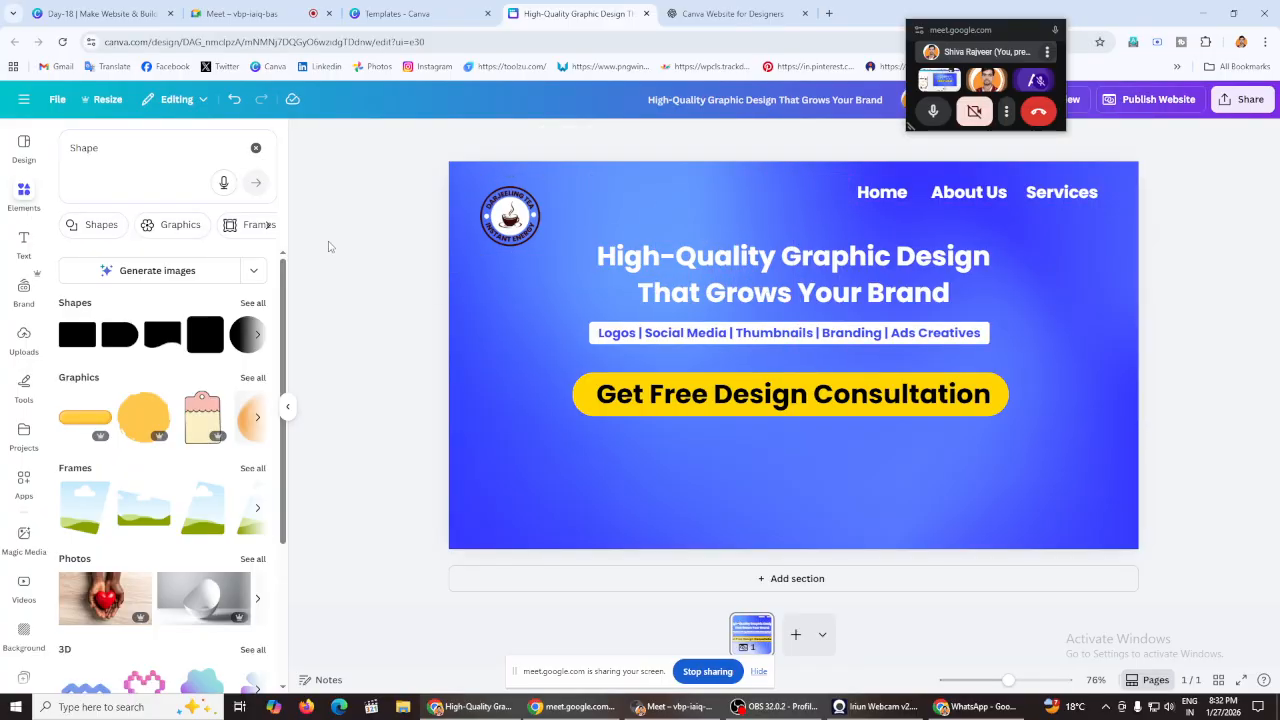
Step: Add a circle shape to the page and fill it with white
click(239, 340)
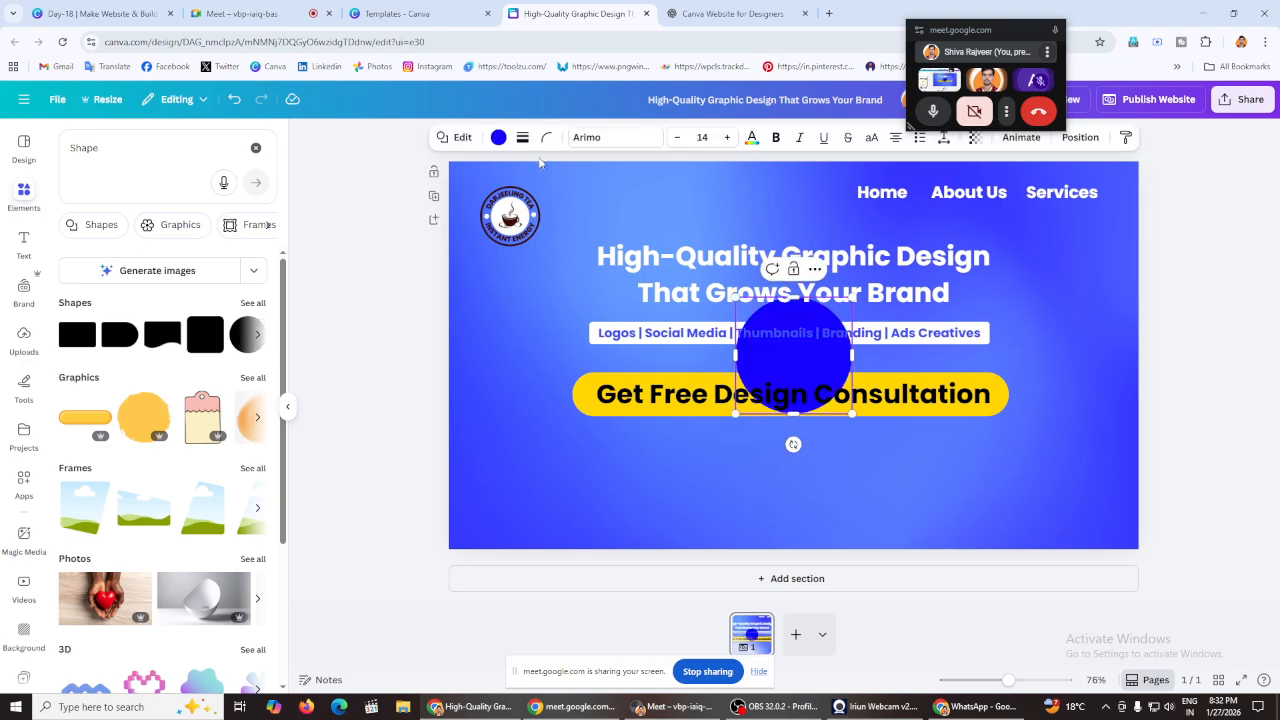
click(497, 139)
click(71, 265)
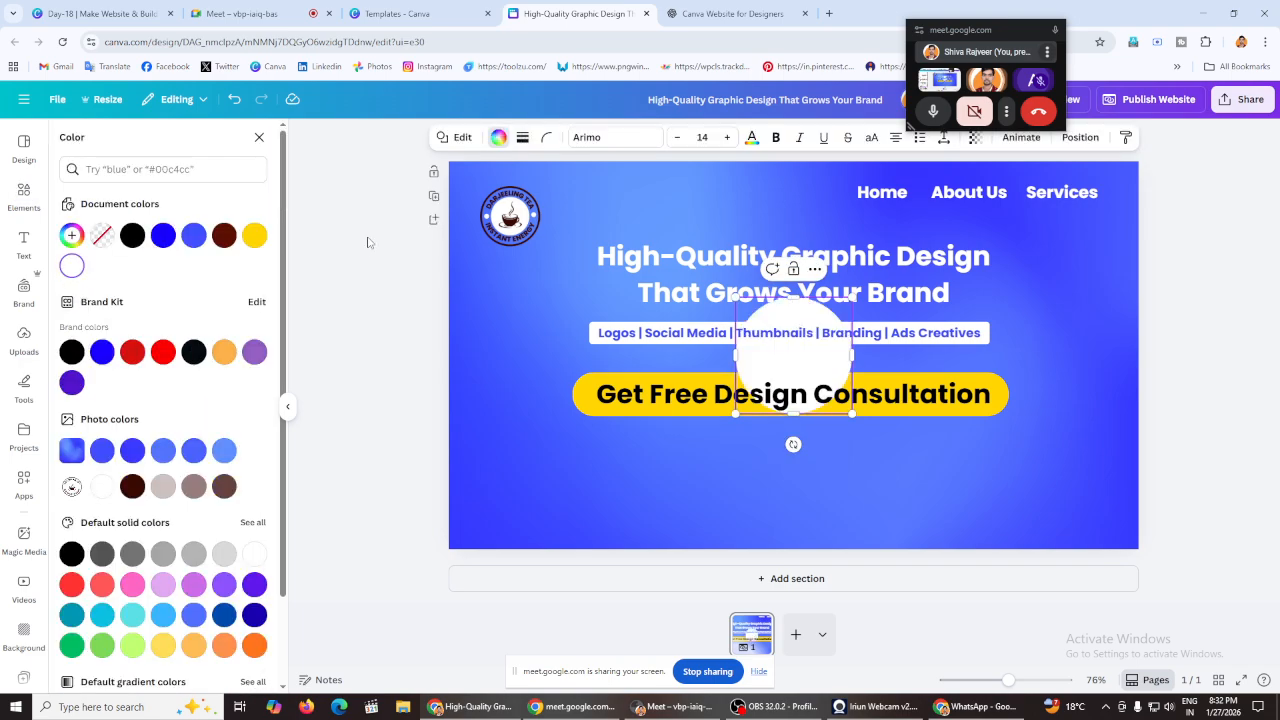
click(366, 243)
Step: Place the white circle behind the Darjeeling Tea logo and resize it to about 131 px as a backing
drag(815, 372, 539, 259)
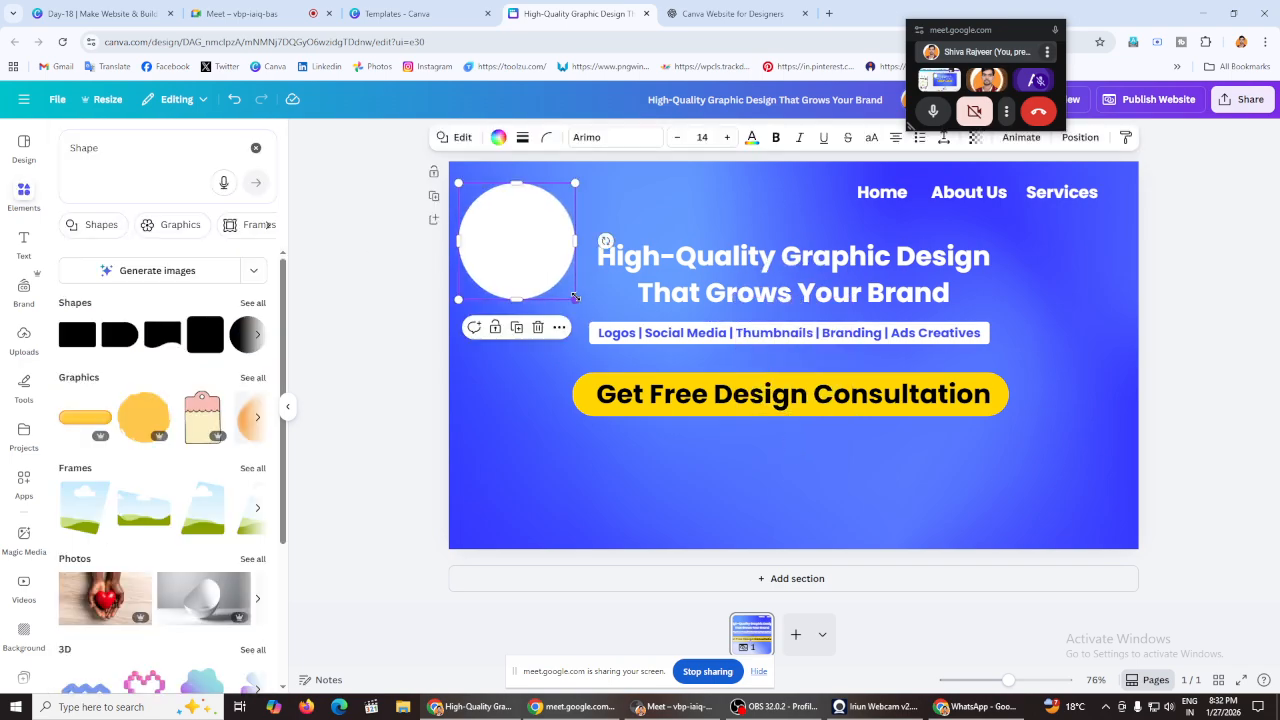
drag(572, 299, 516, 230)
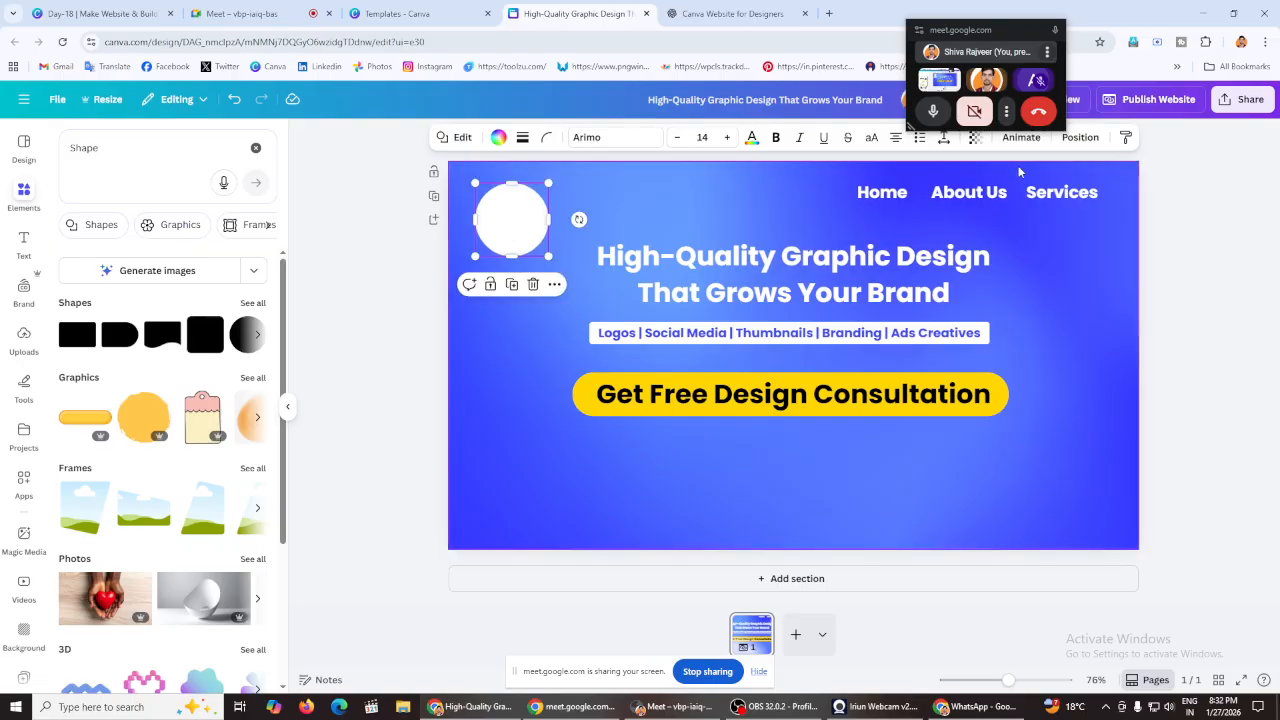
click(1080, 137)
click(236, 220)
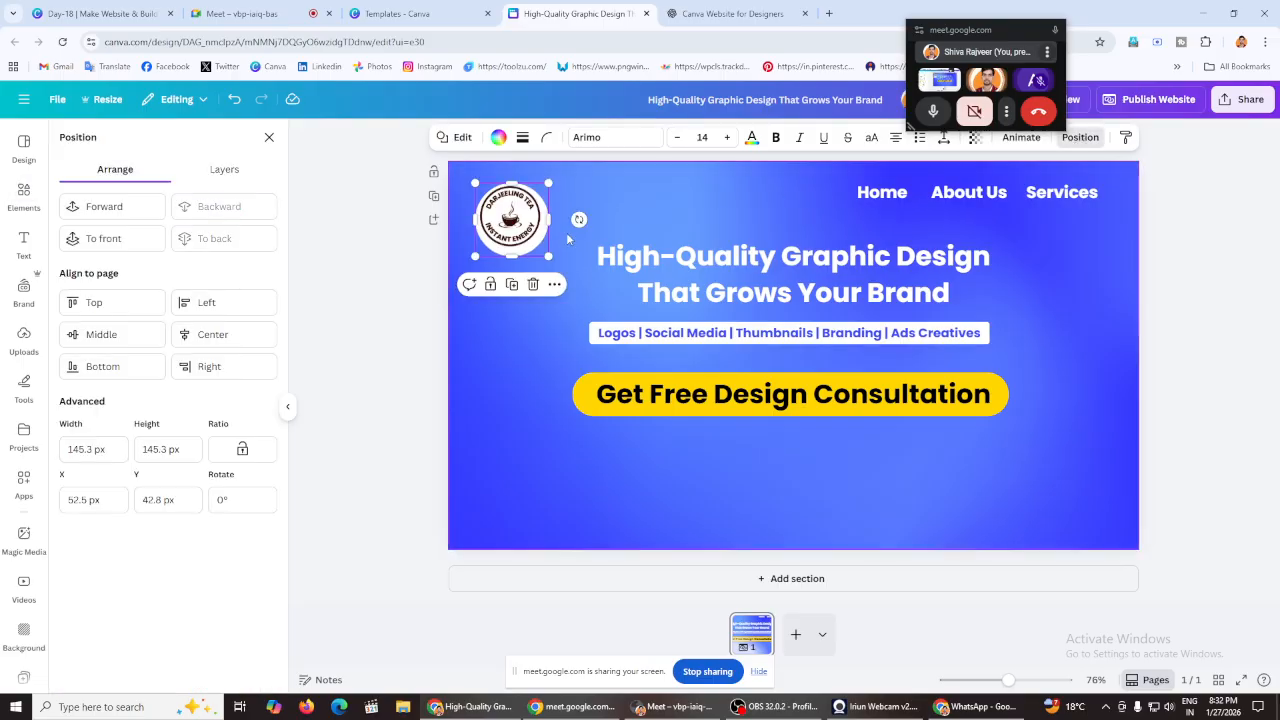
drag(547, 255, 513, 220)
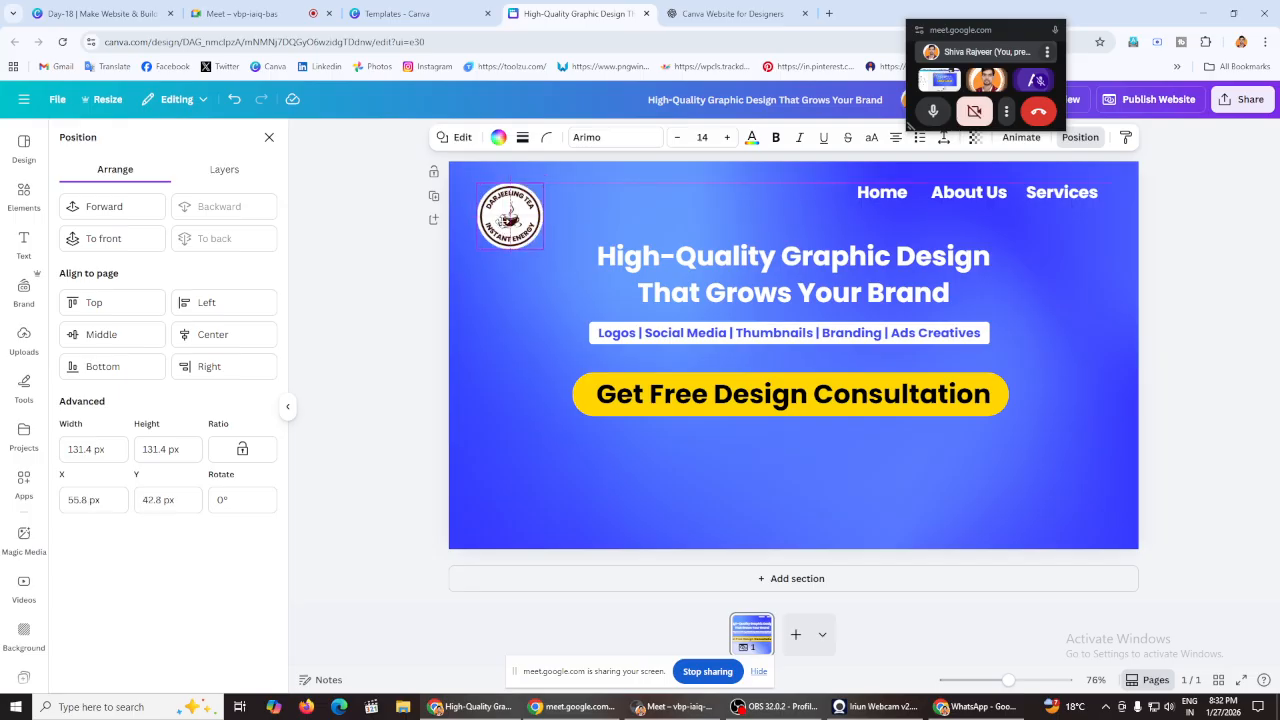
click(347, 263)
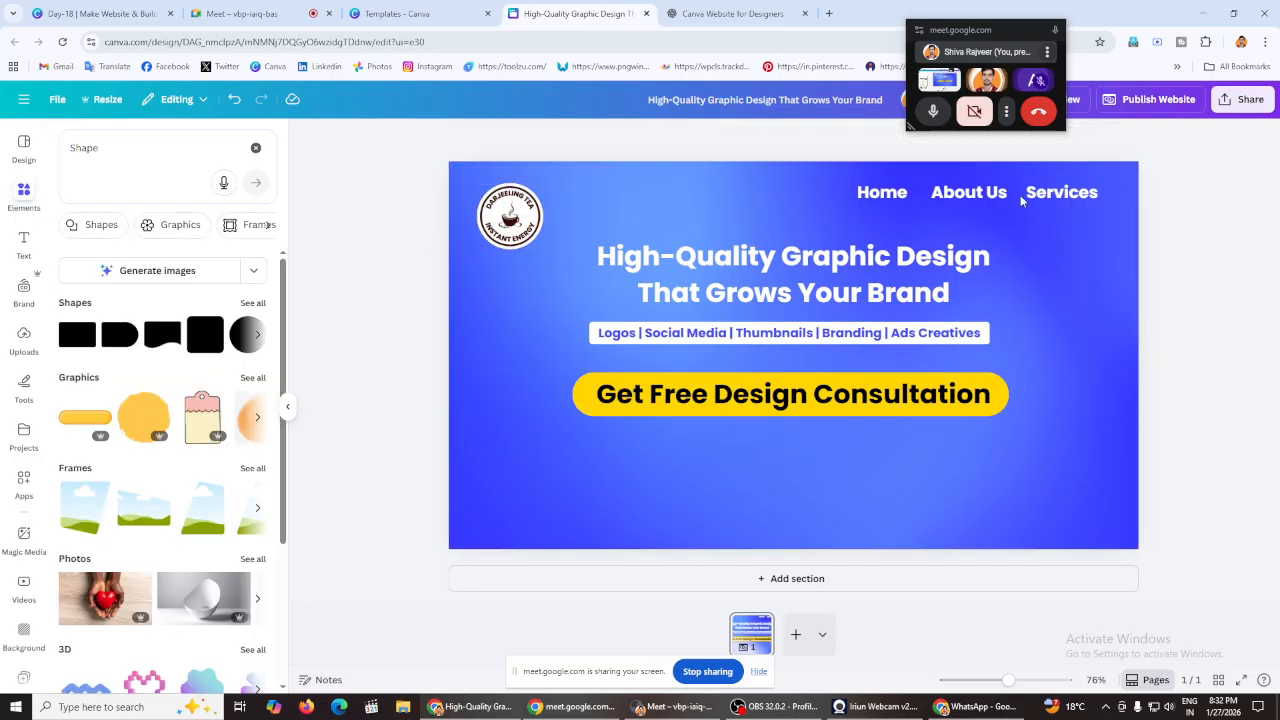
Step: Color the "Home", "About Us" and "Services" labels yellow
click(1090, 196)
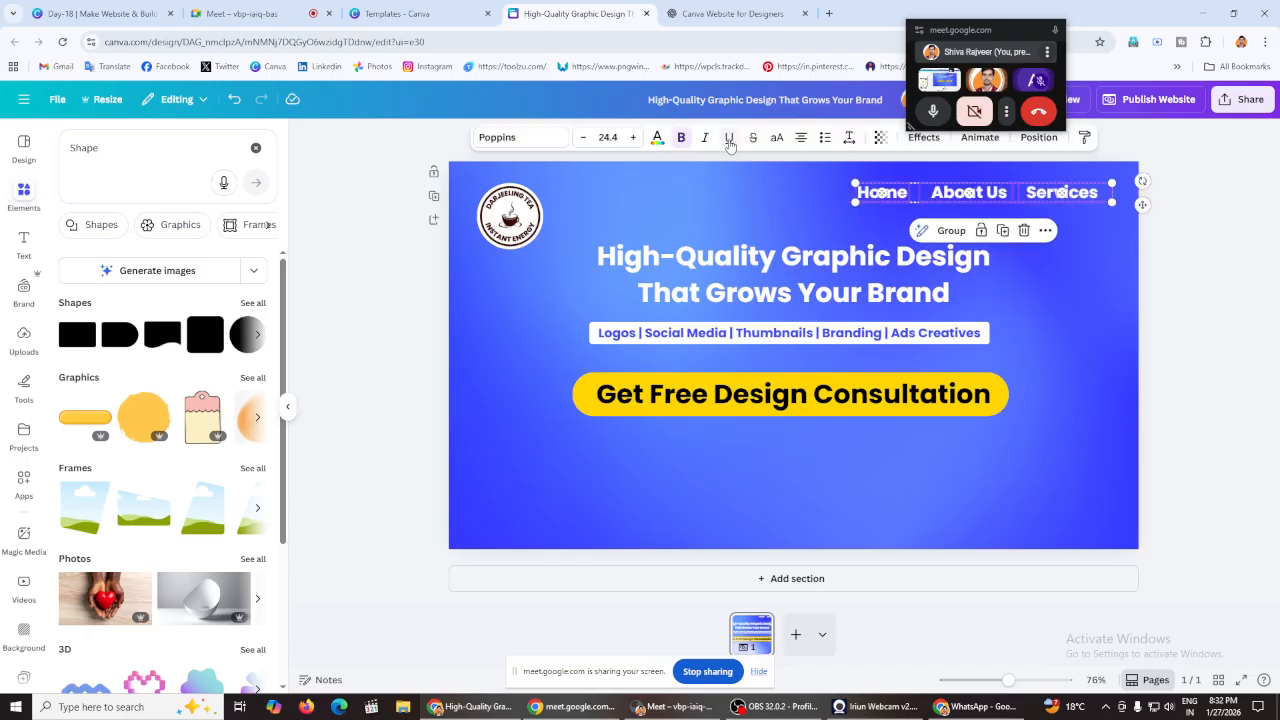
click(659, 139)
click(194, 234)
click(335, 235)
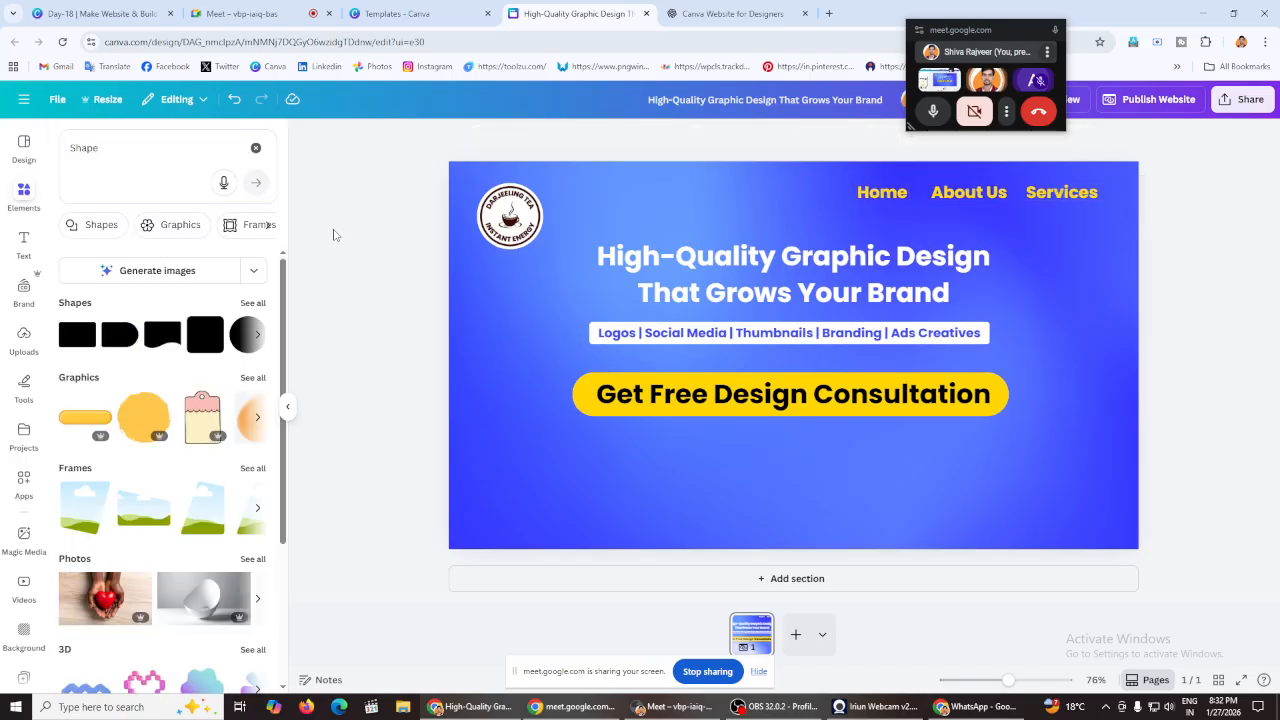
Step: Tighten the line spacing of the "High-Quality Graphic Design That Grows Your Brand" headline to 1.18
click(768, 300)
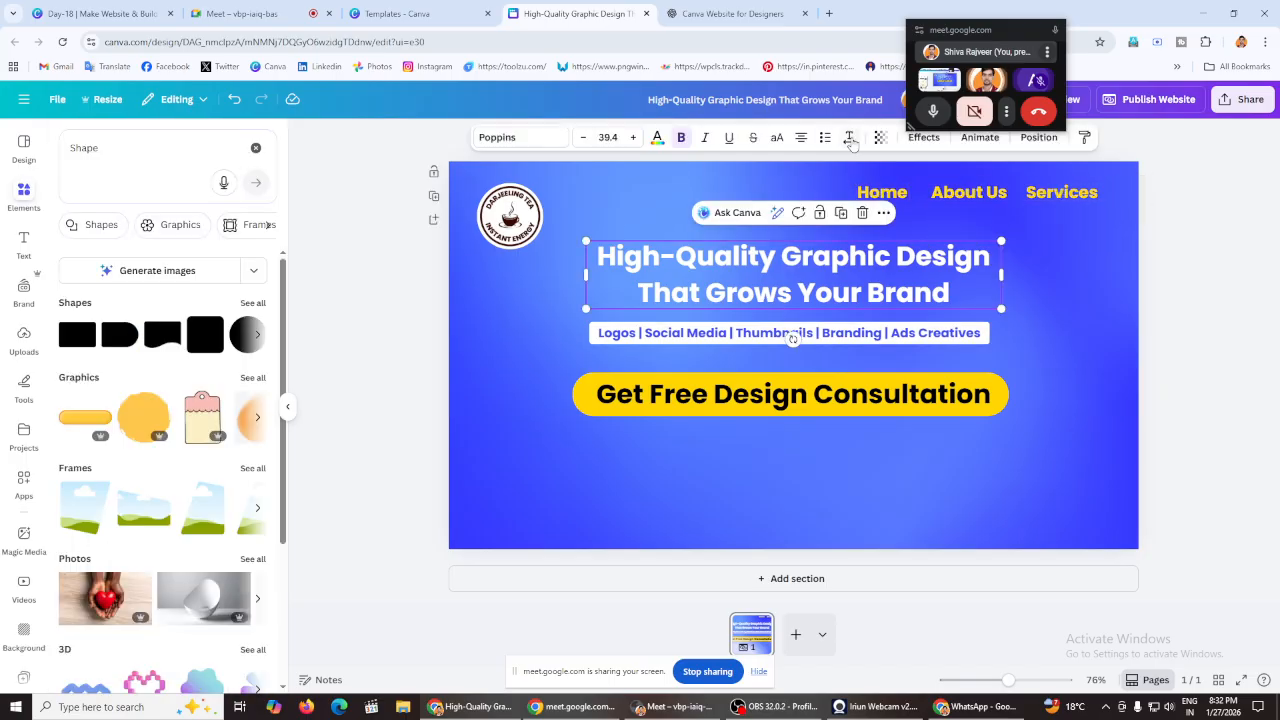
click(849, 138)
drag(824, 238, 816, 240)
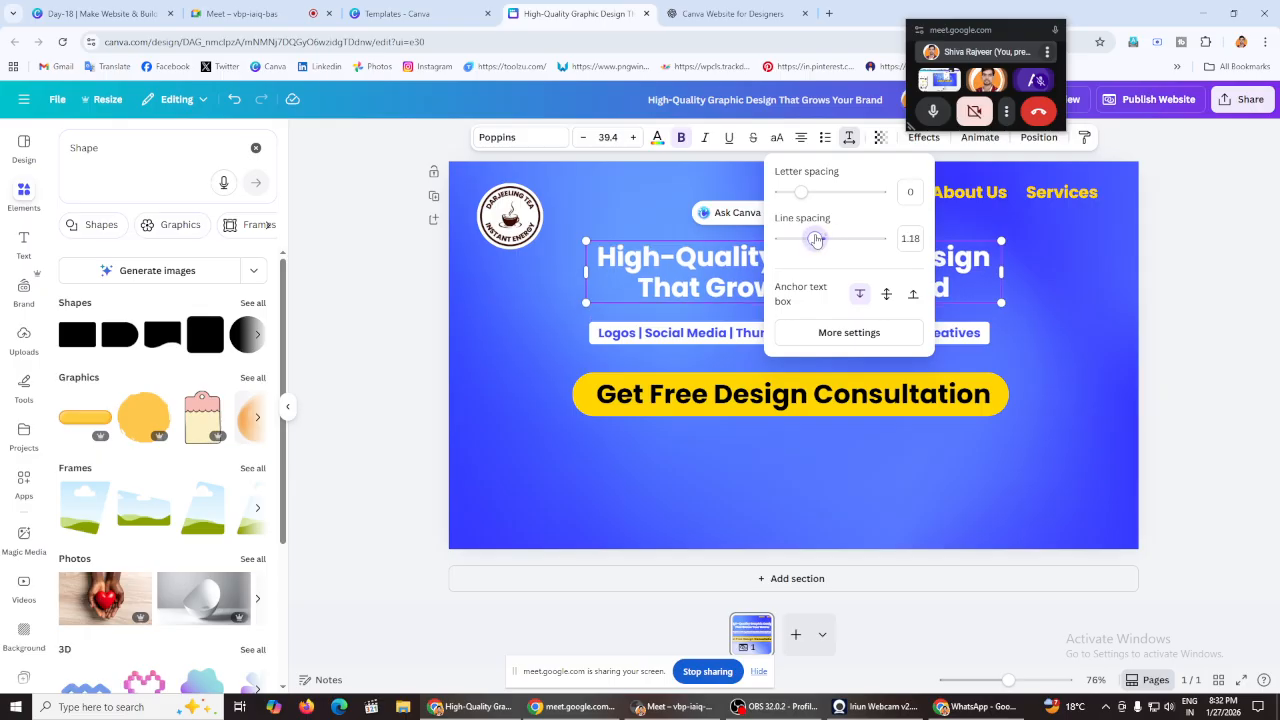
Step: Enlarge the headline to font size 50.4 and widen its text box so it wraps onto two lines, centered on the page
click(633, 138)
click(633, 138)
click(633, 138)
click(633, 138)
click(633, 138)
click(633, 138)
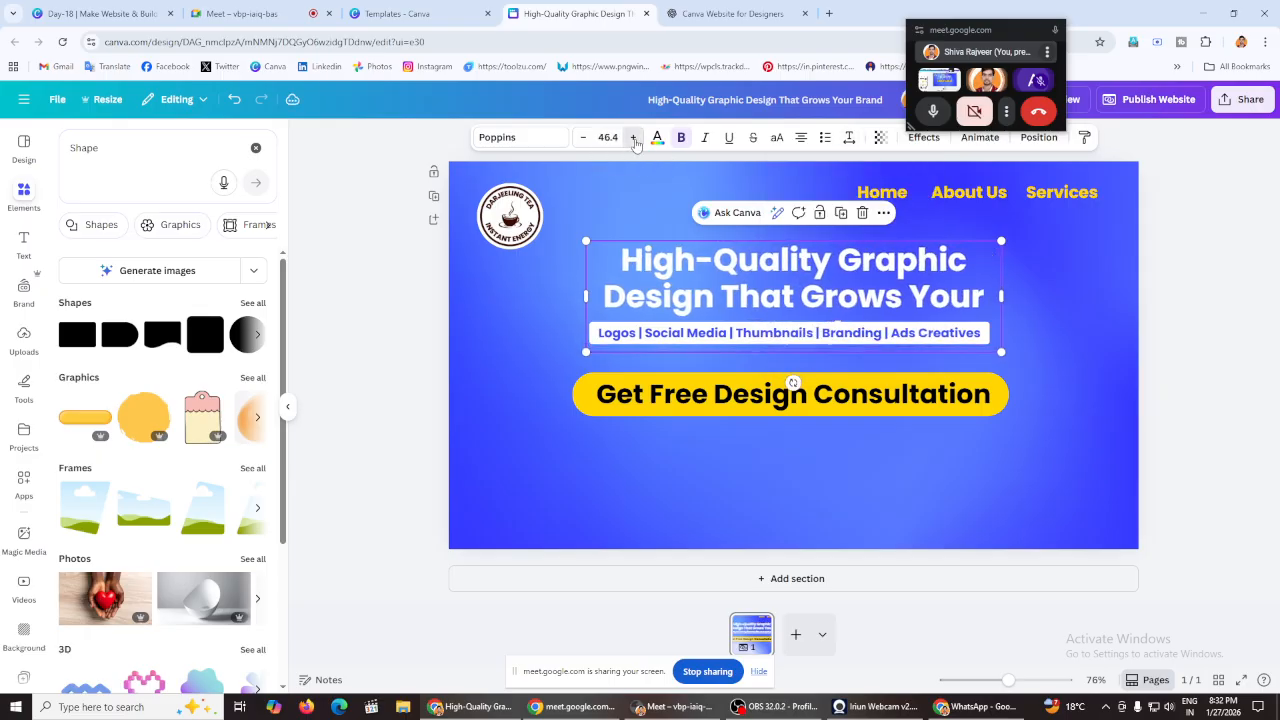
click(633, 138)
click(633, 138)
click(633, 138)
drag(1001, 299, 1114, 308)
drag(861, 279, 806, 275)
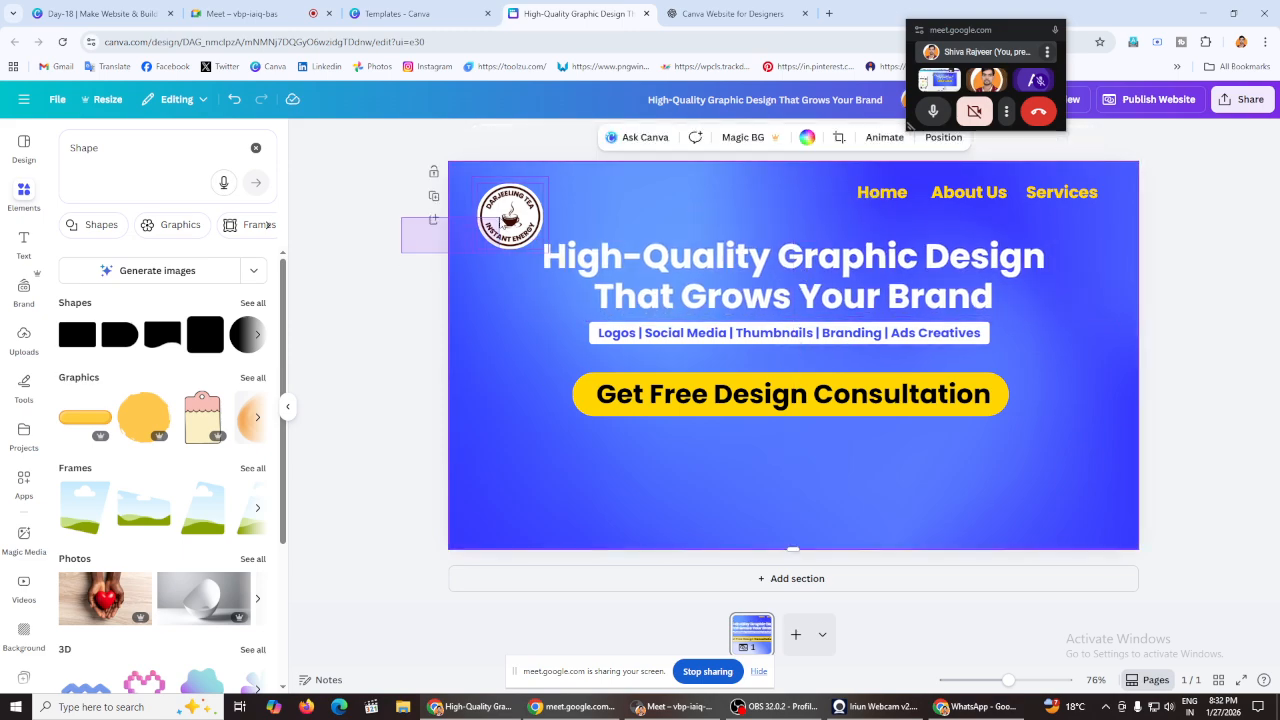
Step: Shrink the Darjeeling Tea logo together with its white backing circle, keeping them in the page's upper-left corner
click(478, 249)
drag(472, 252, 497, 213)
click(408, 286)
Step: Shift the enlarged headline slightly to the left above the sub-headline
click(793, 267)
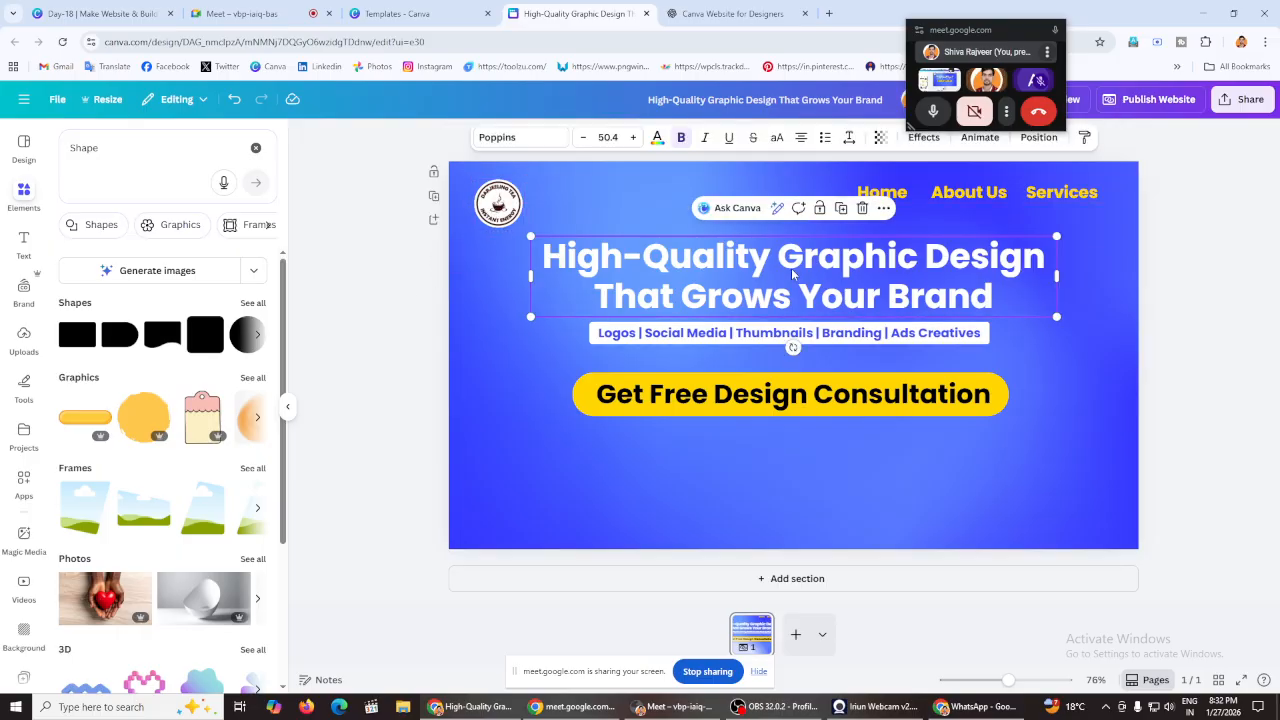
drag(793, 267, 776, 267)
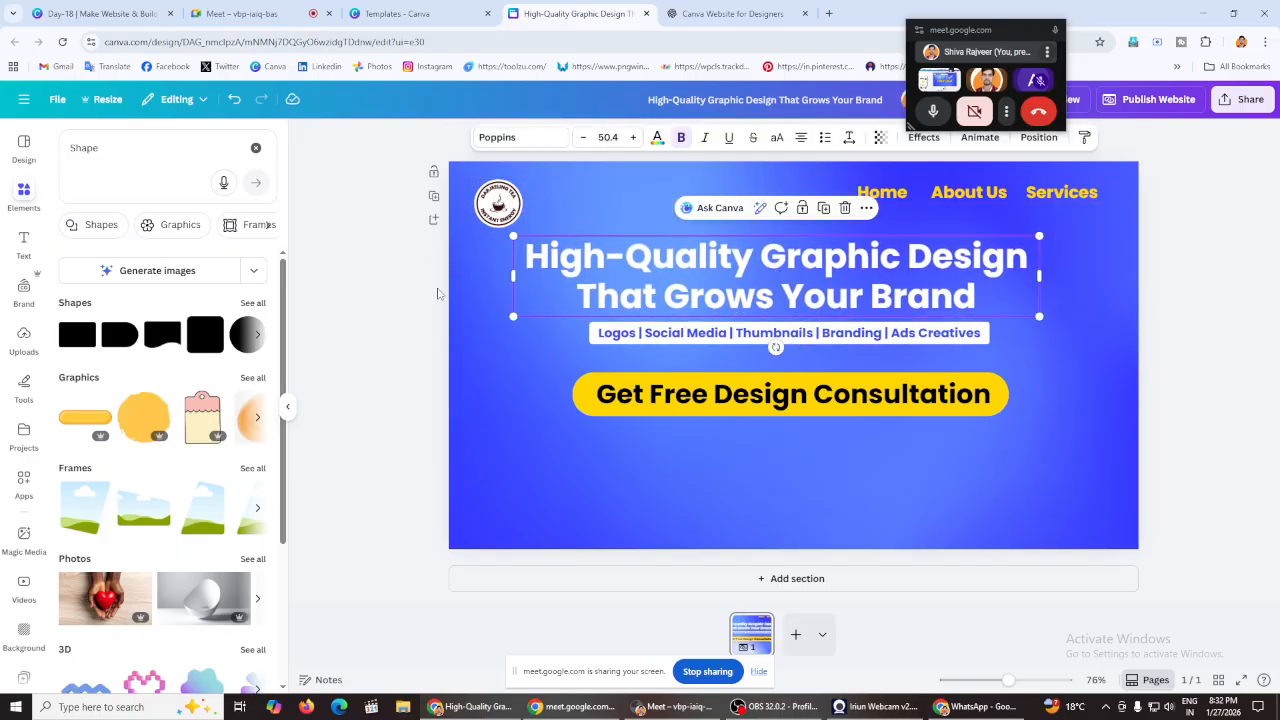
click(394, 296)
drag(752, 314, 760, 309)
click(341, 319)
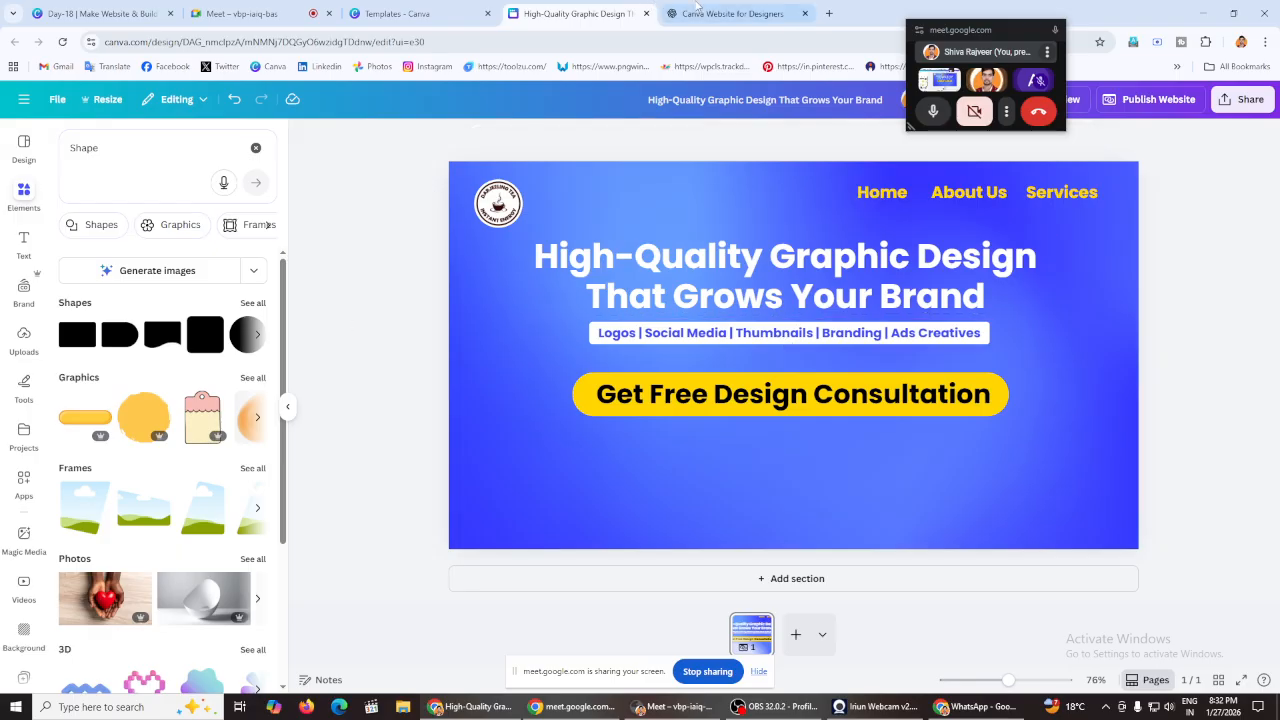
Step: Switch to the ChatGPT website structure and copy the services cards list from "Logo Design" to "Posters / Flyers / Banners"
key(ctrl+Tab)
scroll(537, 336, up, 10)
scroll(537, 336, down, 2)
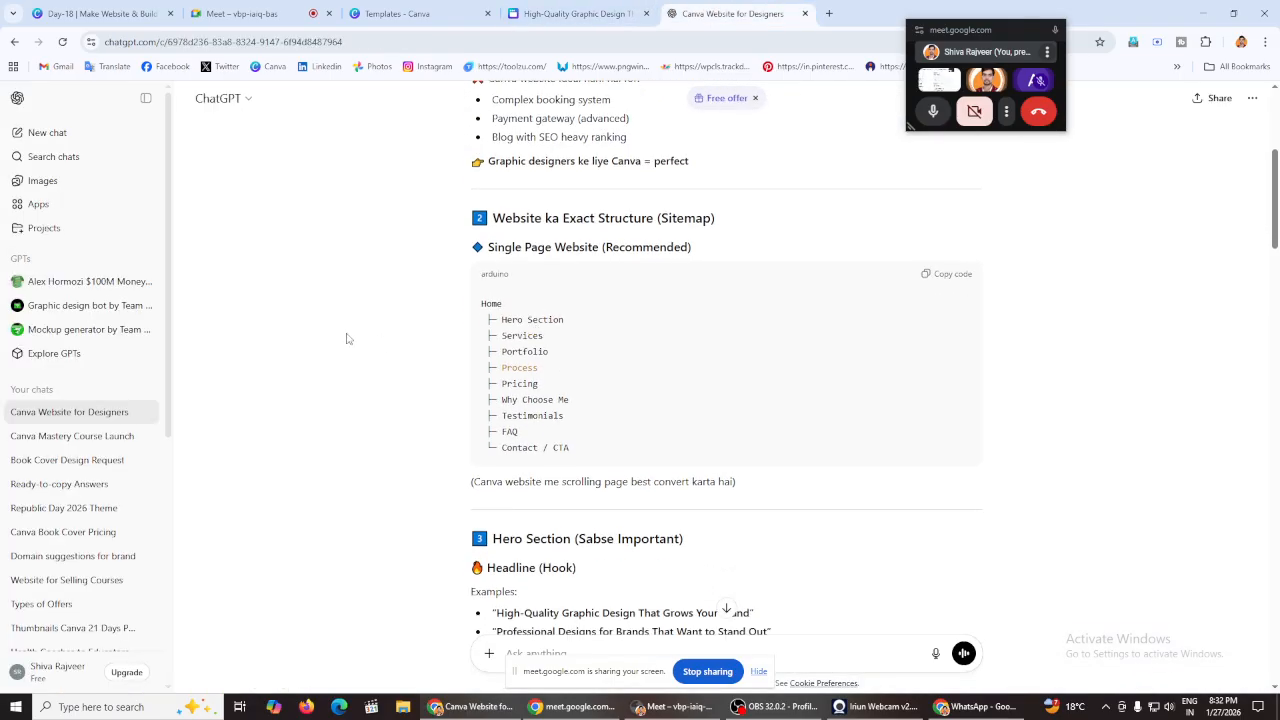
scroll(375, 352, up, 3)
scroll(378, 354, down, 4)
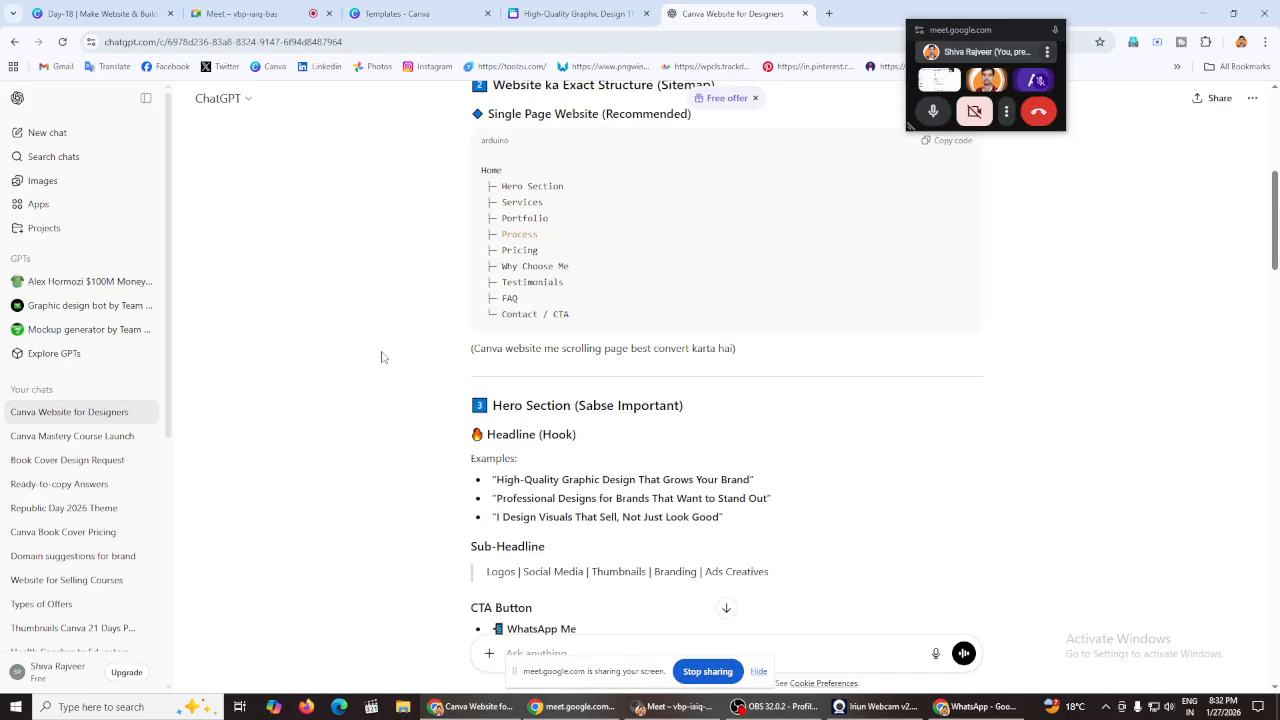
scroll(528, 323, down, 5)
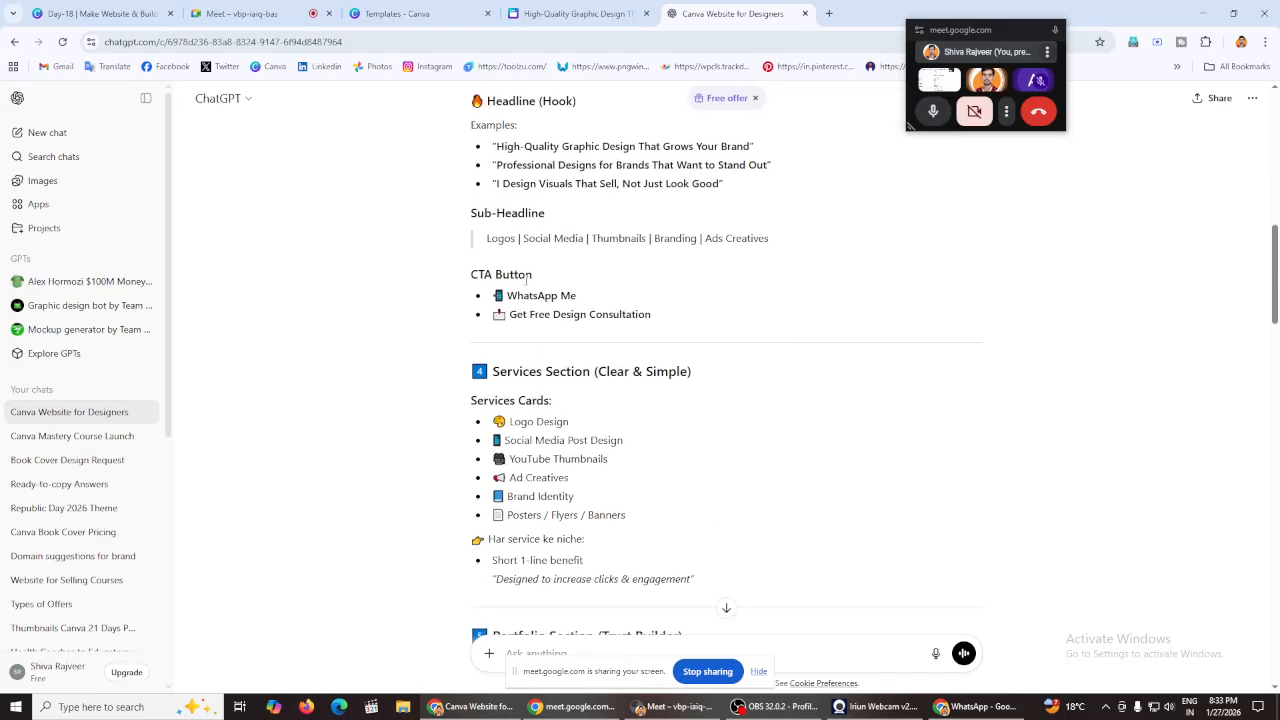
scroll(527, 280, down, 1)
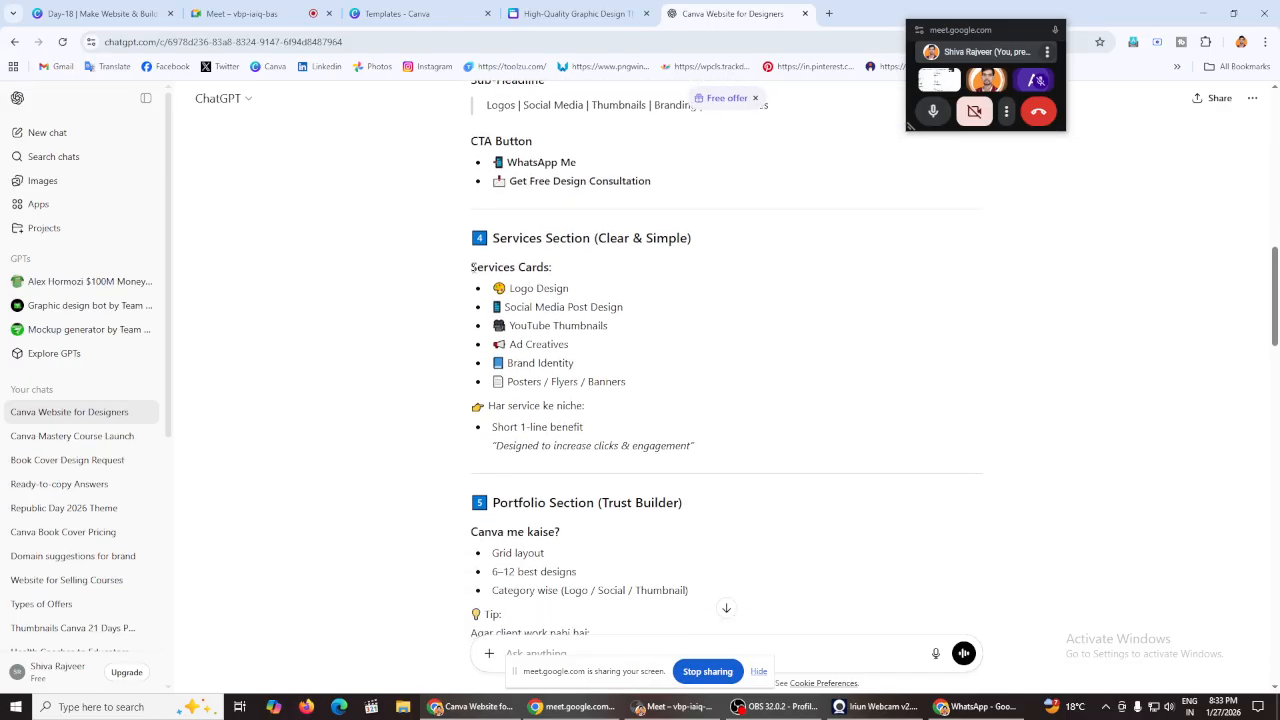
drag(472, 266, 559, 264)
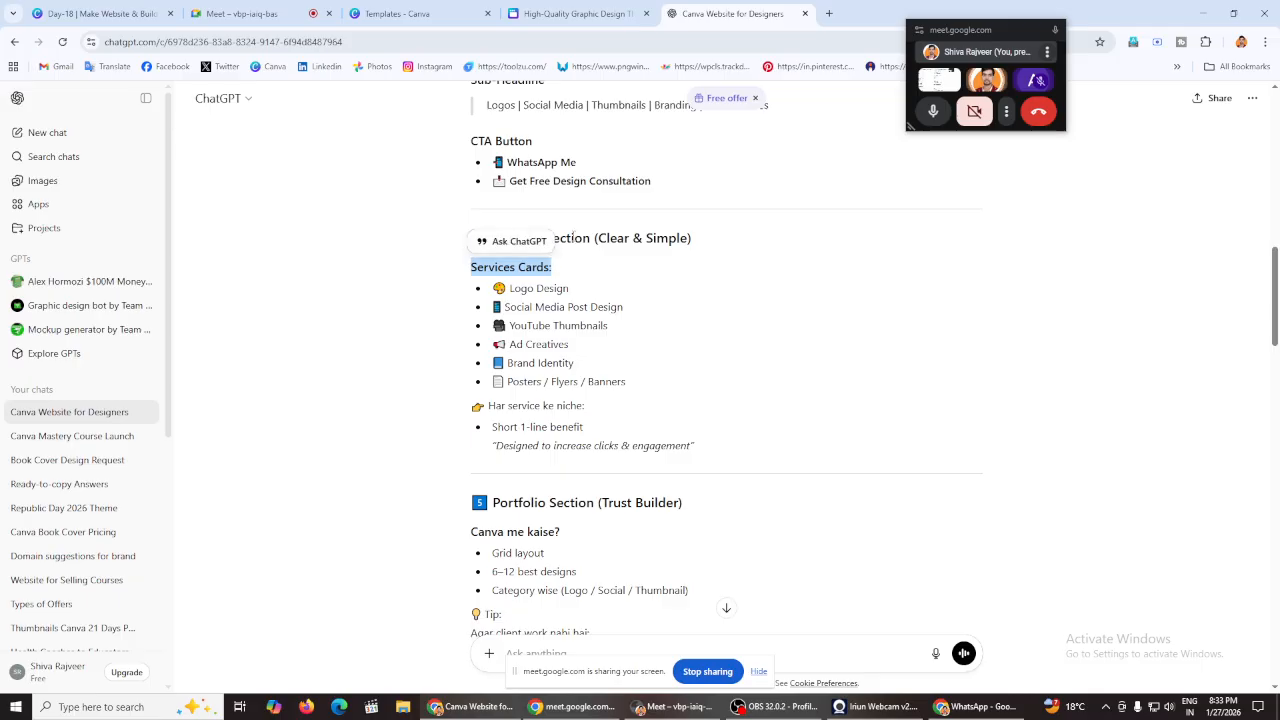
click(558, 246)
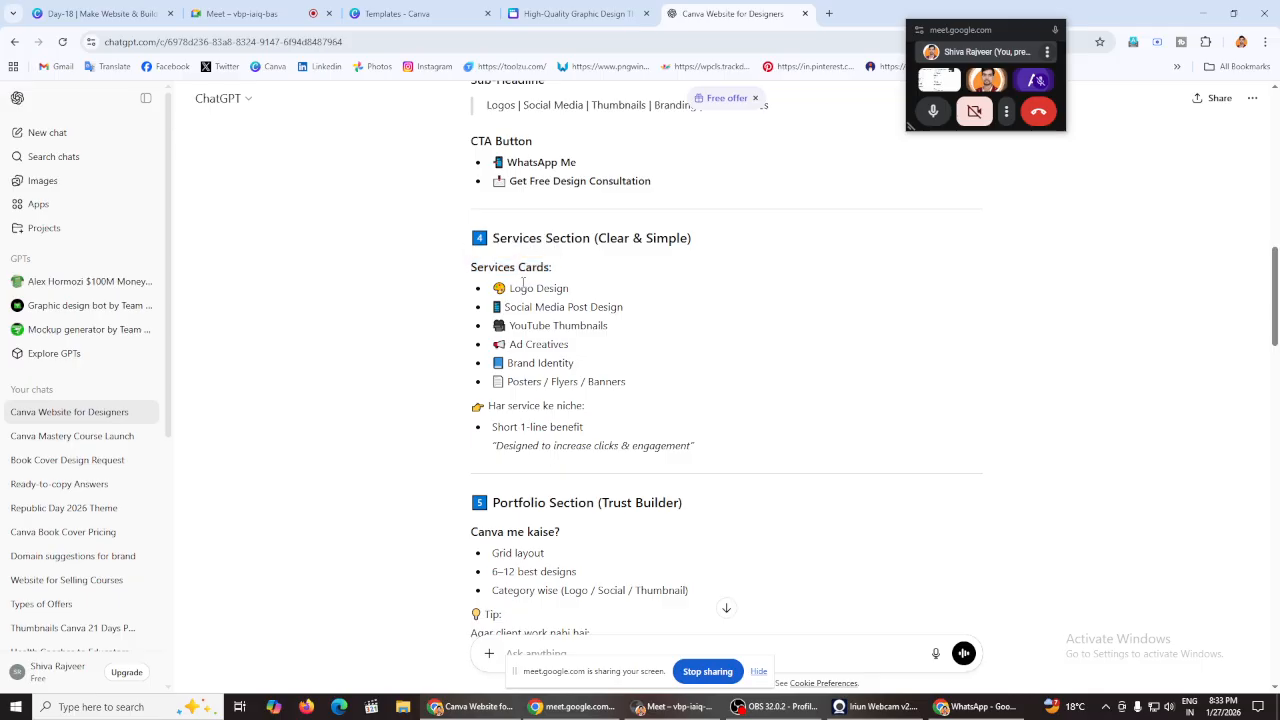
drag(493, 284, 639, 393)
right_click(619, 380)
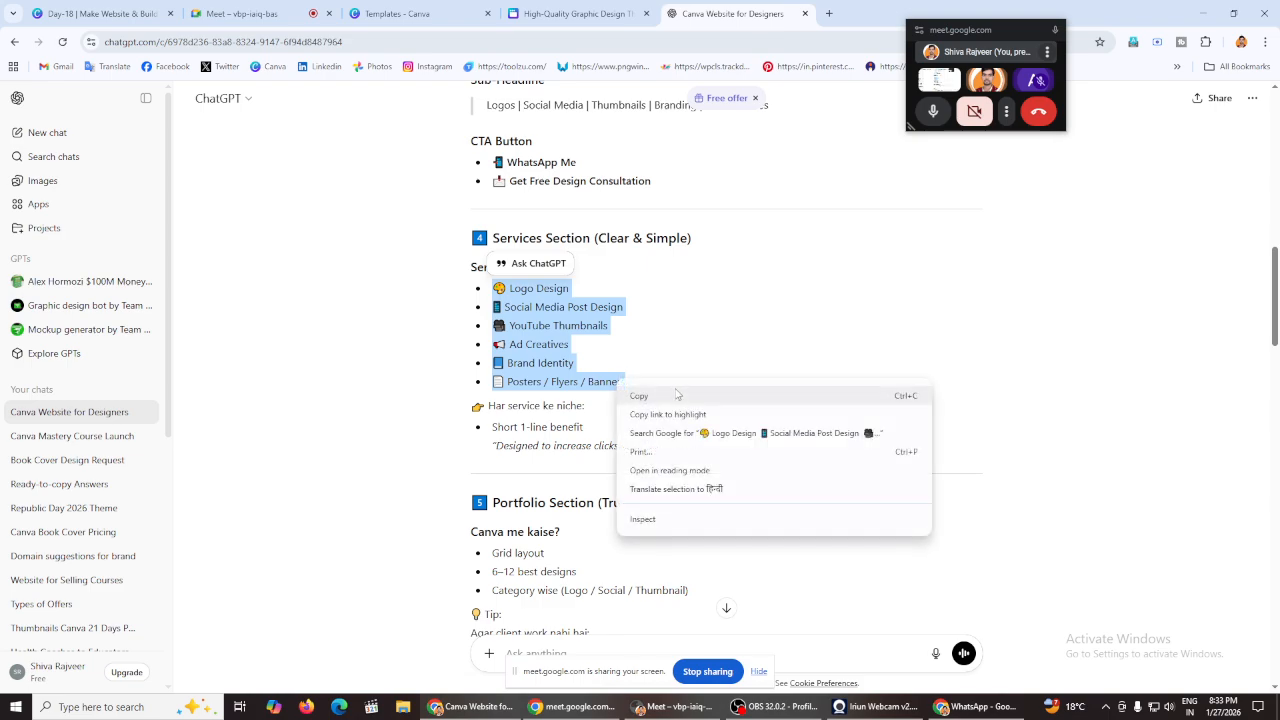
click(680, 397)
Step: Return to the Canva website design and add two blank sections below the hero section
key(ctrl+shift+Tab)
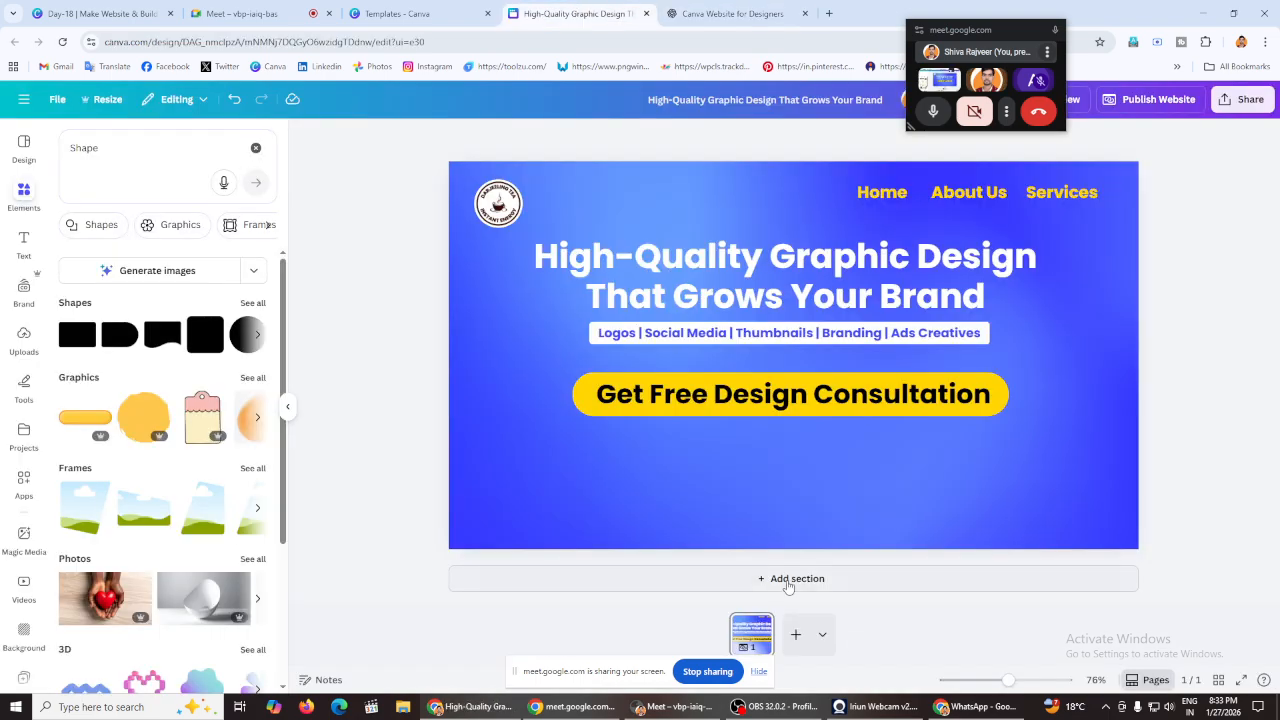
click(788, 580)
scroll(666, 425, up, 3)
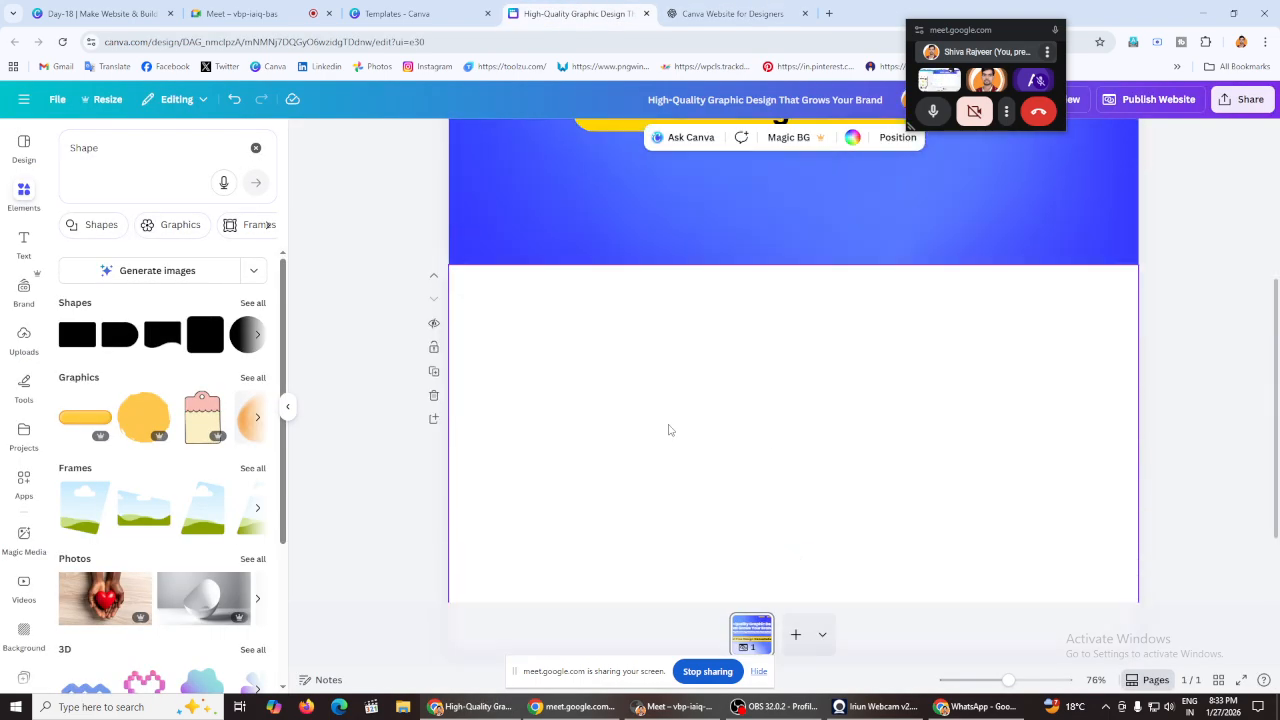
scroll(690, 390, down, 3)
click(796, 577)
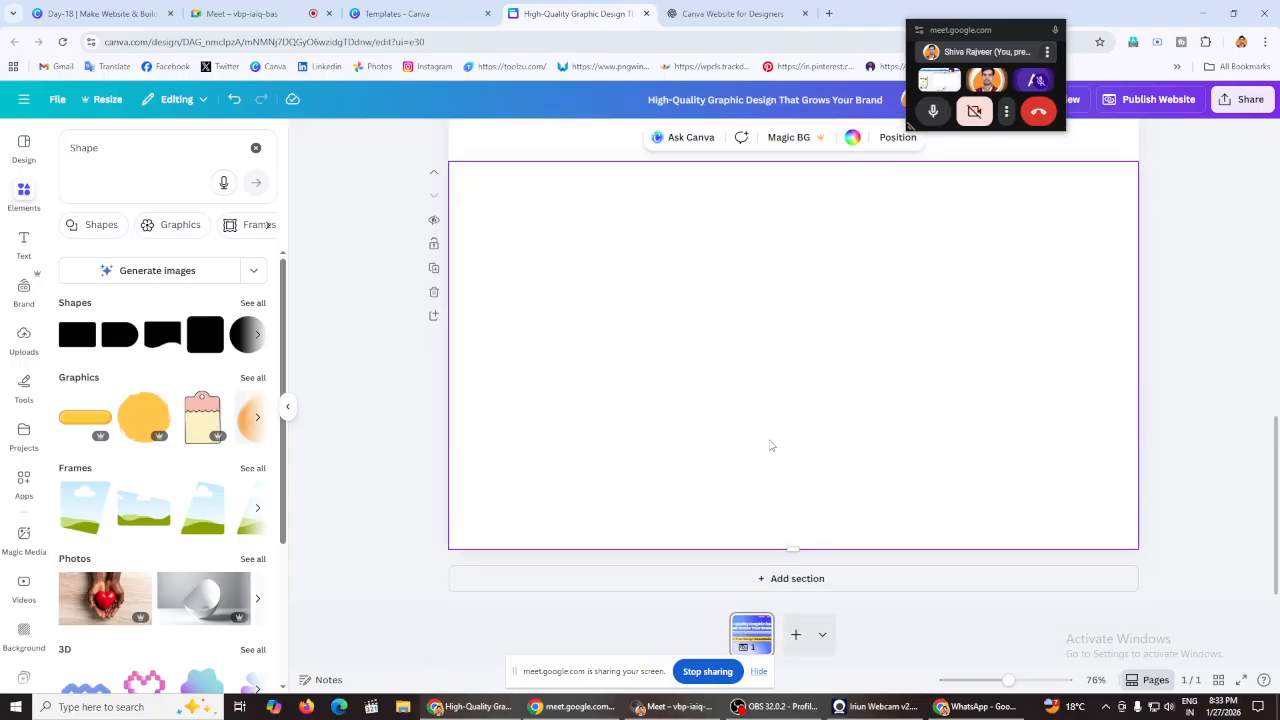
Step: Extend the blue hero section far downward by lowering its bottom edge twice
scroll(768, 458, up, 4)
scroll(766, 465, up, 2)
click(708, 264)
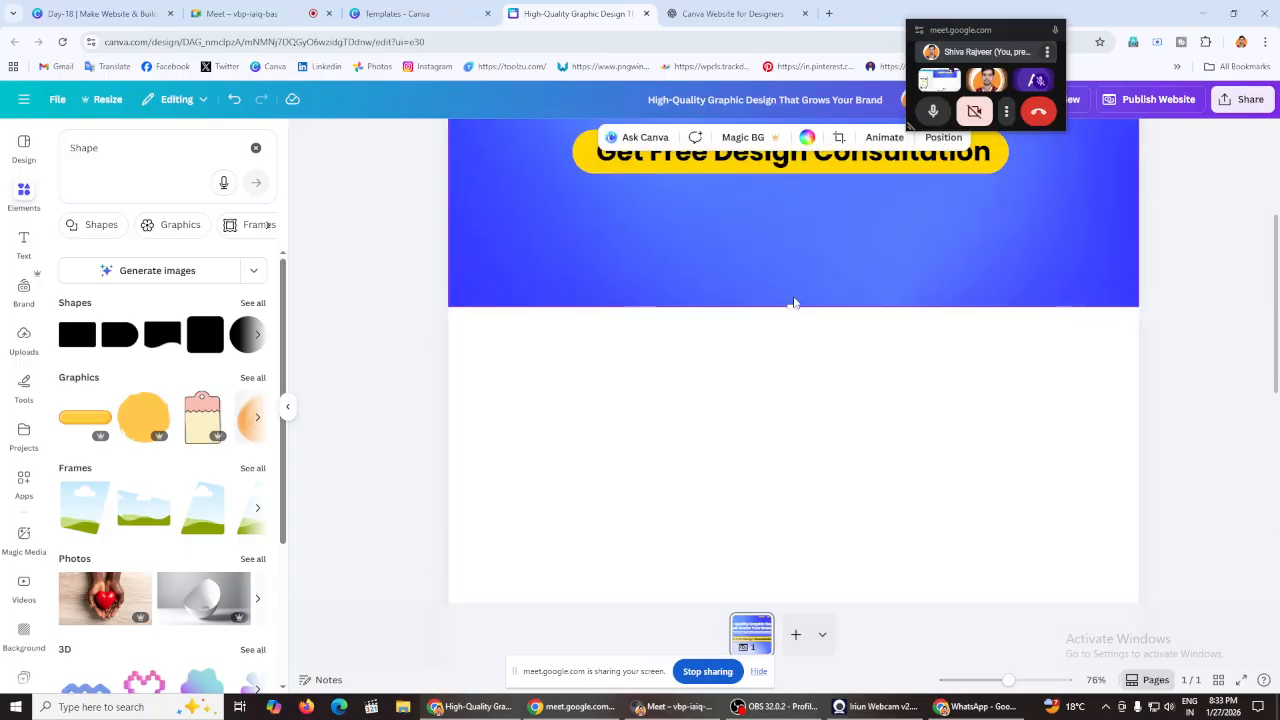
drag(791, 347, 815, 612)
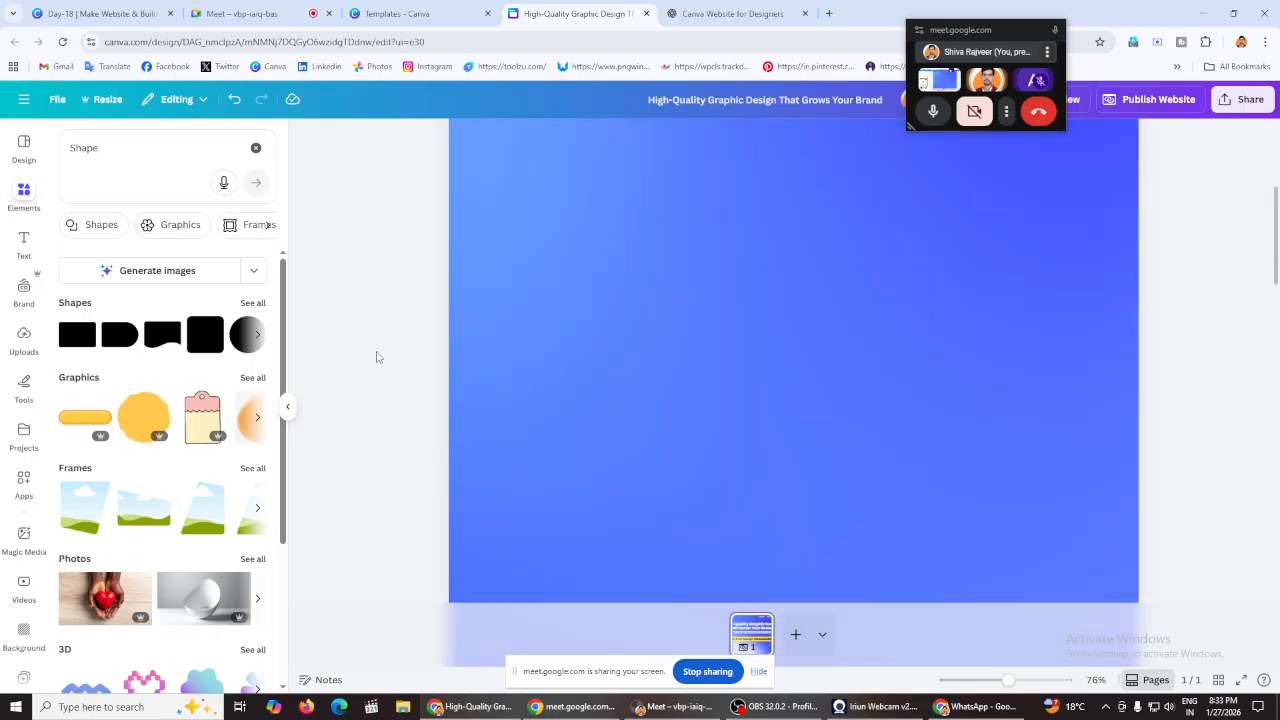
click(381, 346)
scroll(394, 303, down, 5)
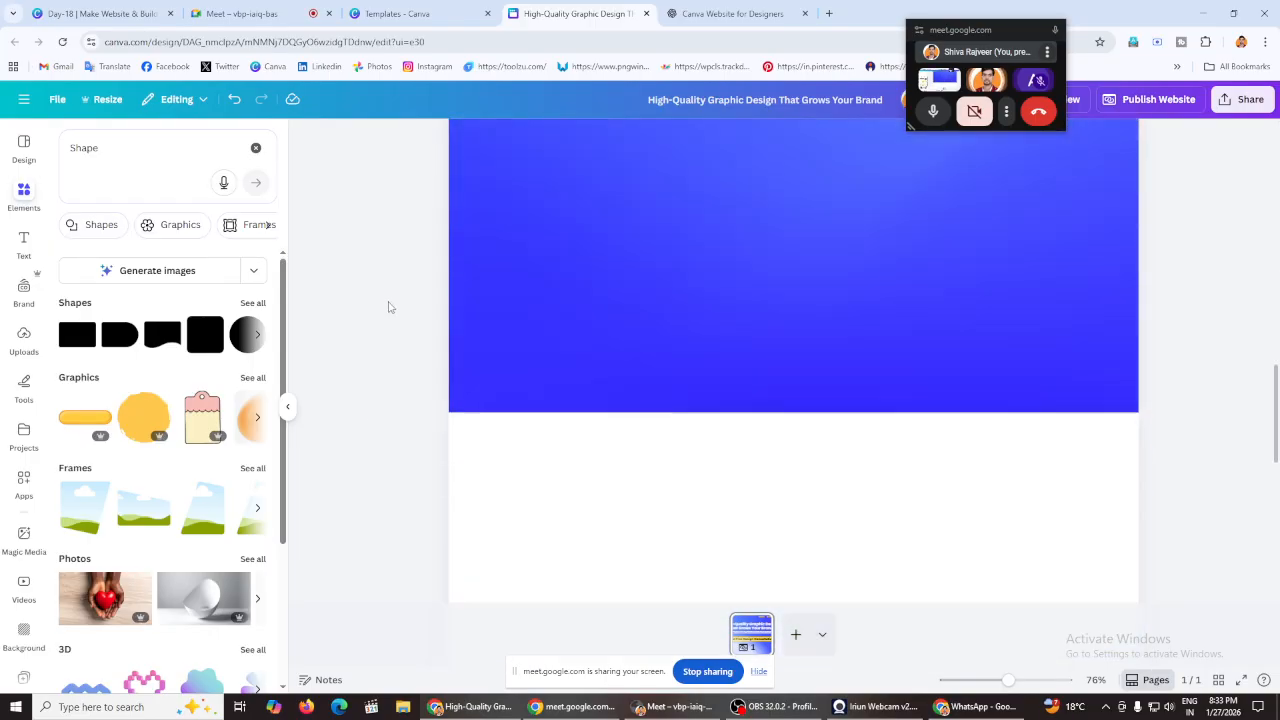
click(769, 178)
drag(786, 188, 808, 668)
click(366, 429)
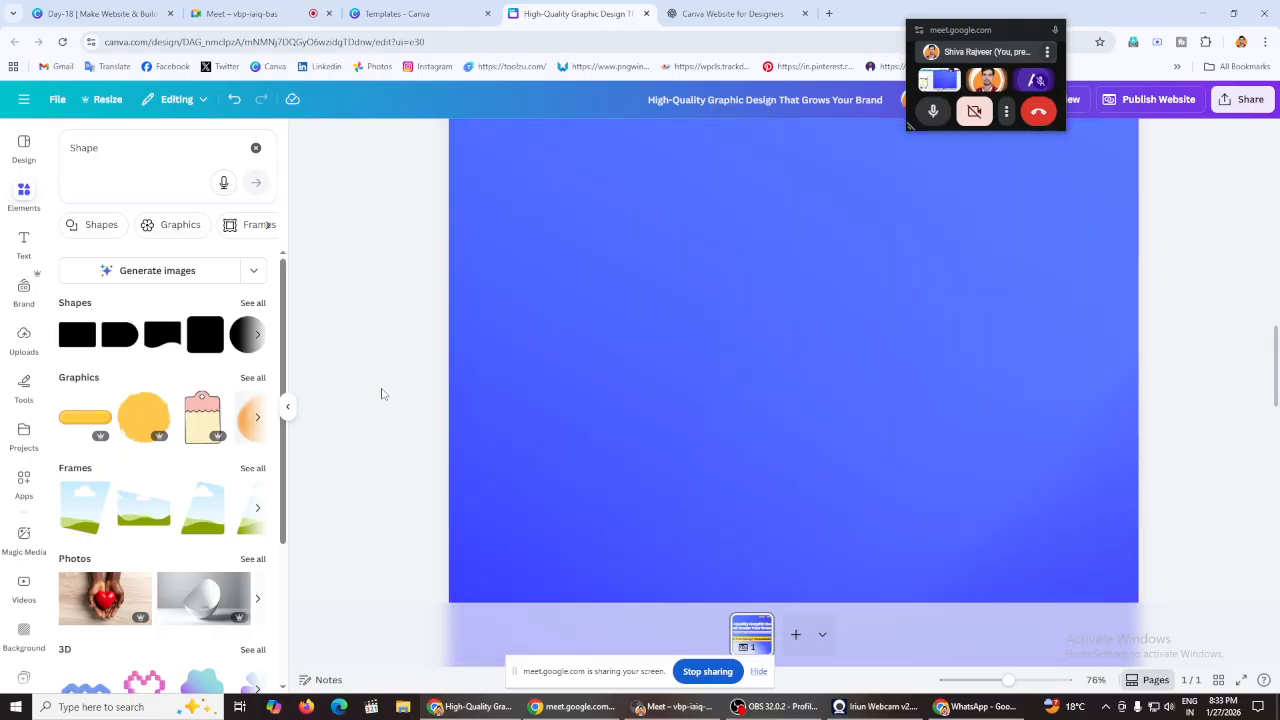
Step: Duplicate the headline below the "Get Free Design Consultation" button and replace its text with the copied services list
scroll(381, 395, up, 5)
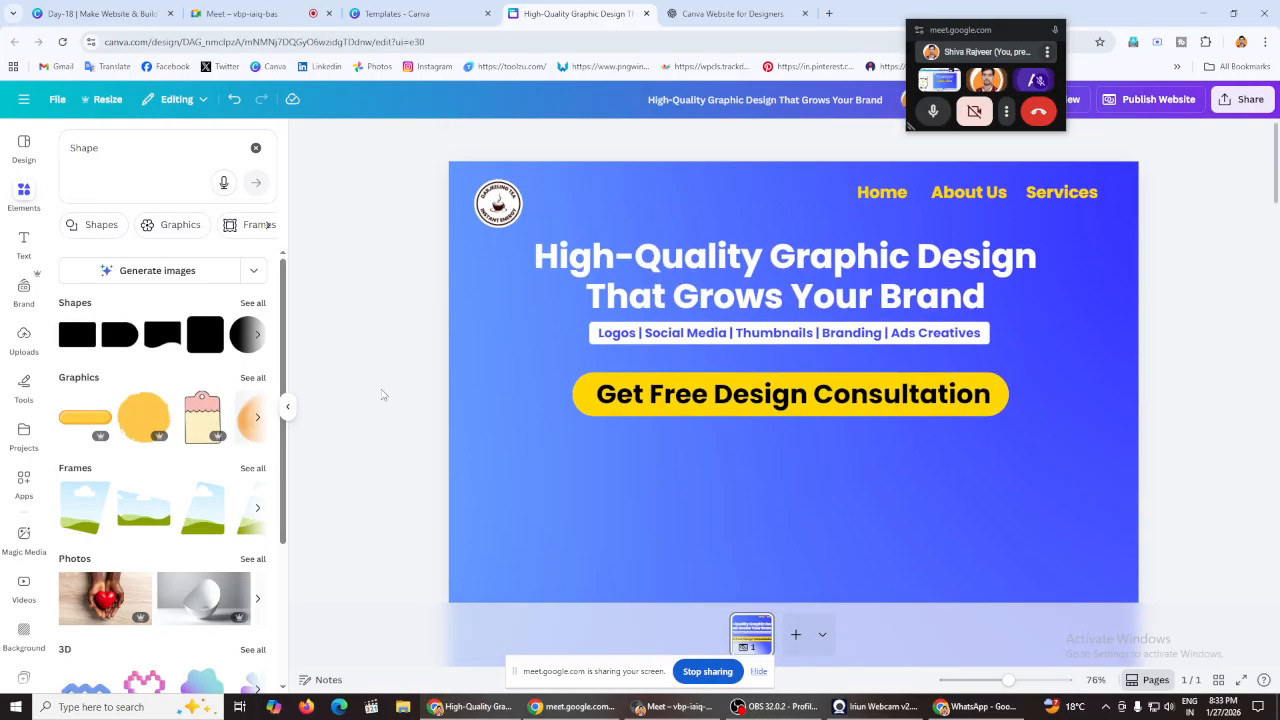
scroll(387, 389, down, 2)
scroll(404, 369, up, 2)
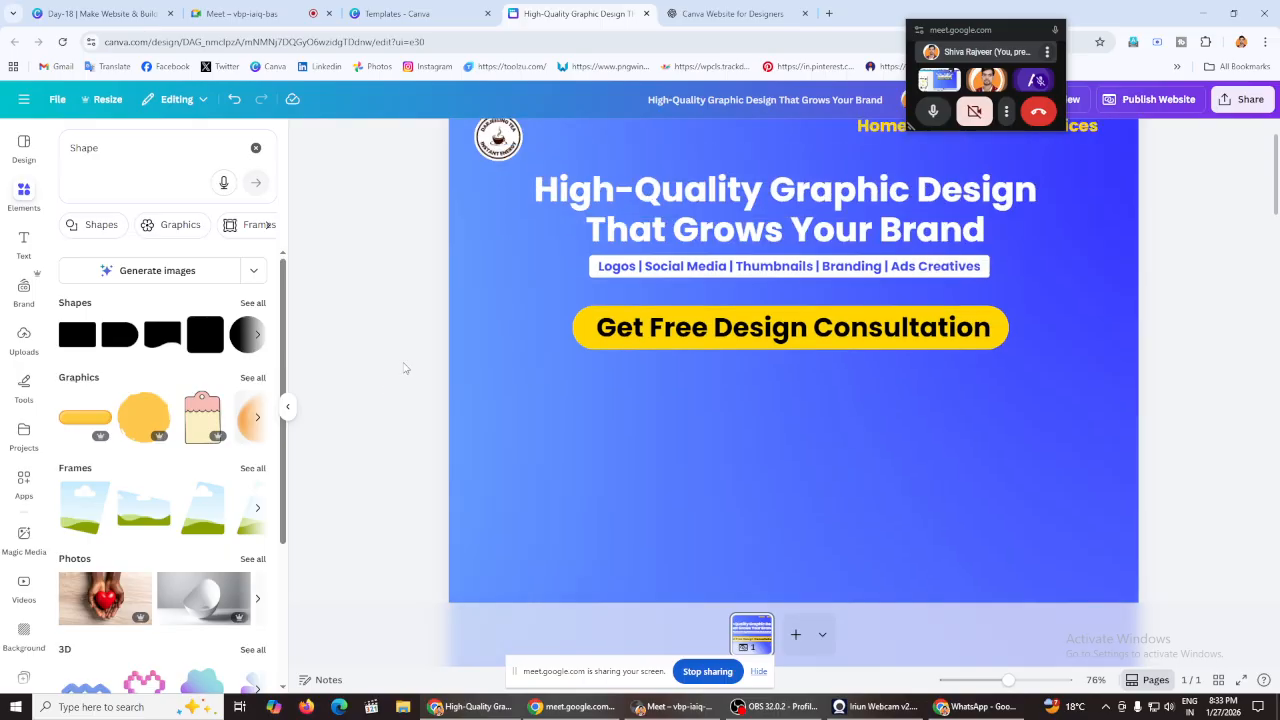
click(855, 330)
click(753, 243)
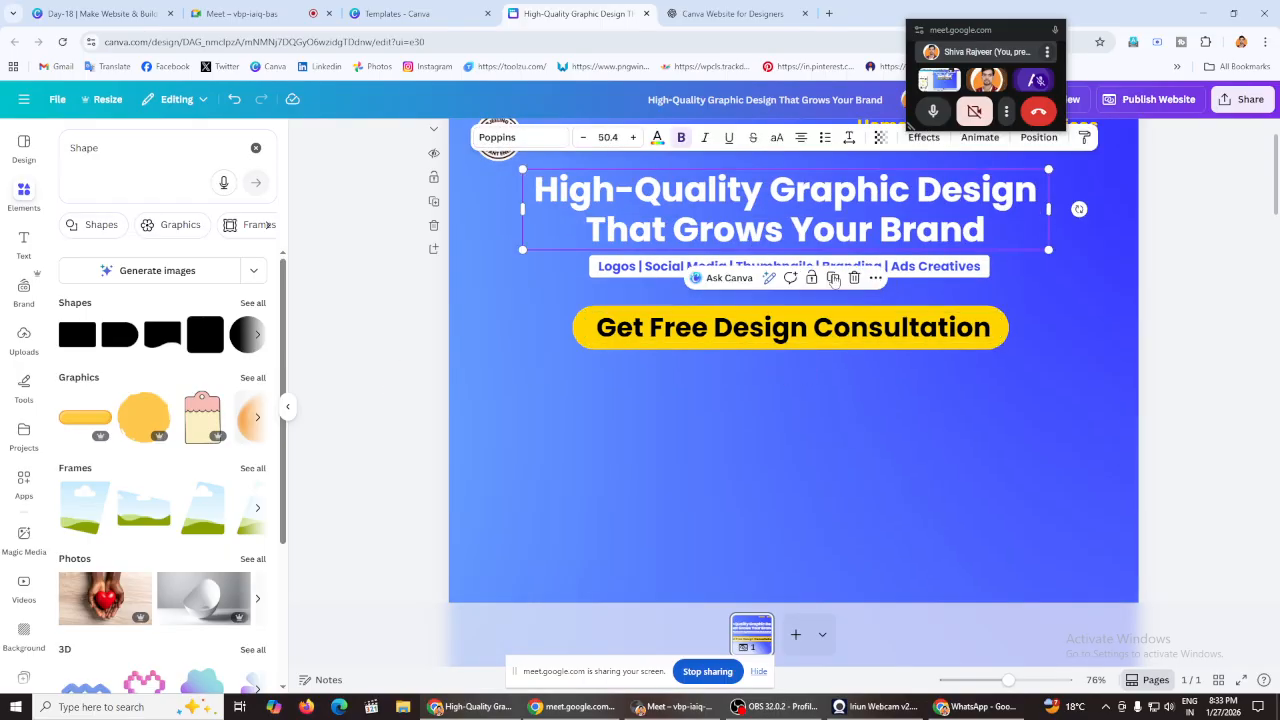
click(833, 278)
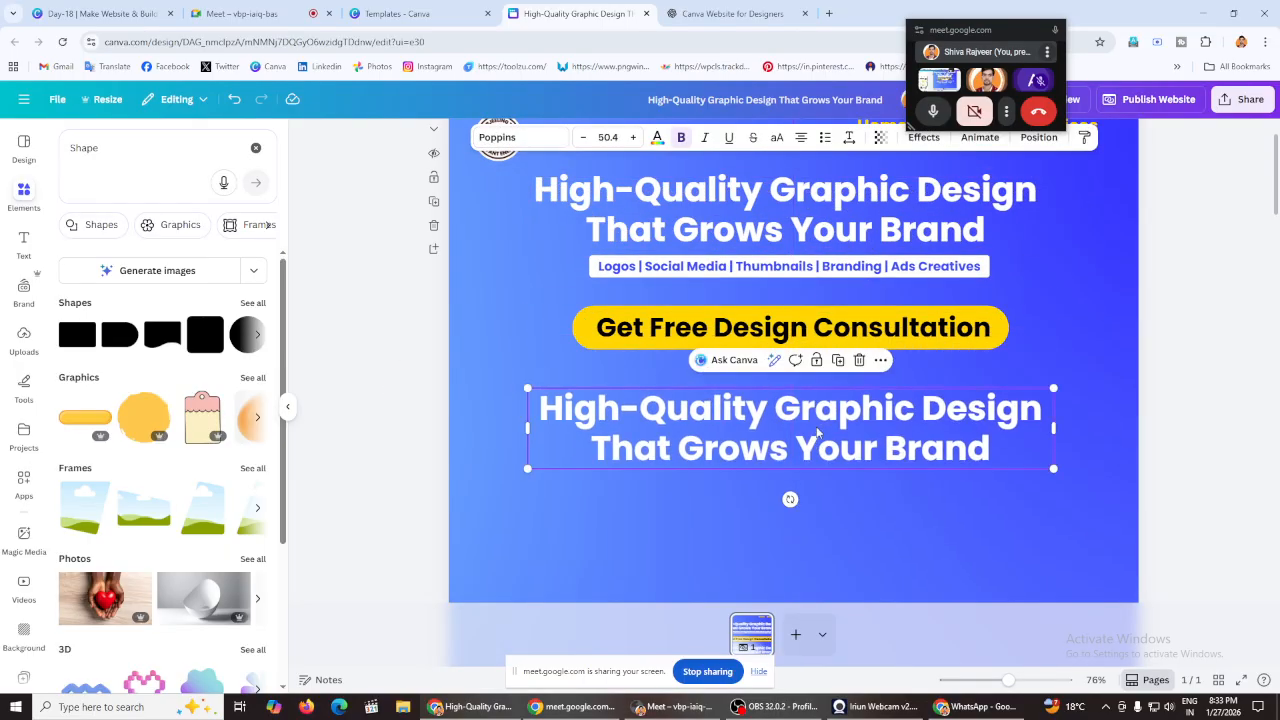
click(818, 432)
right_click(818, 432)
click(874, 196)
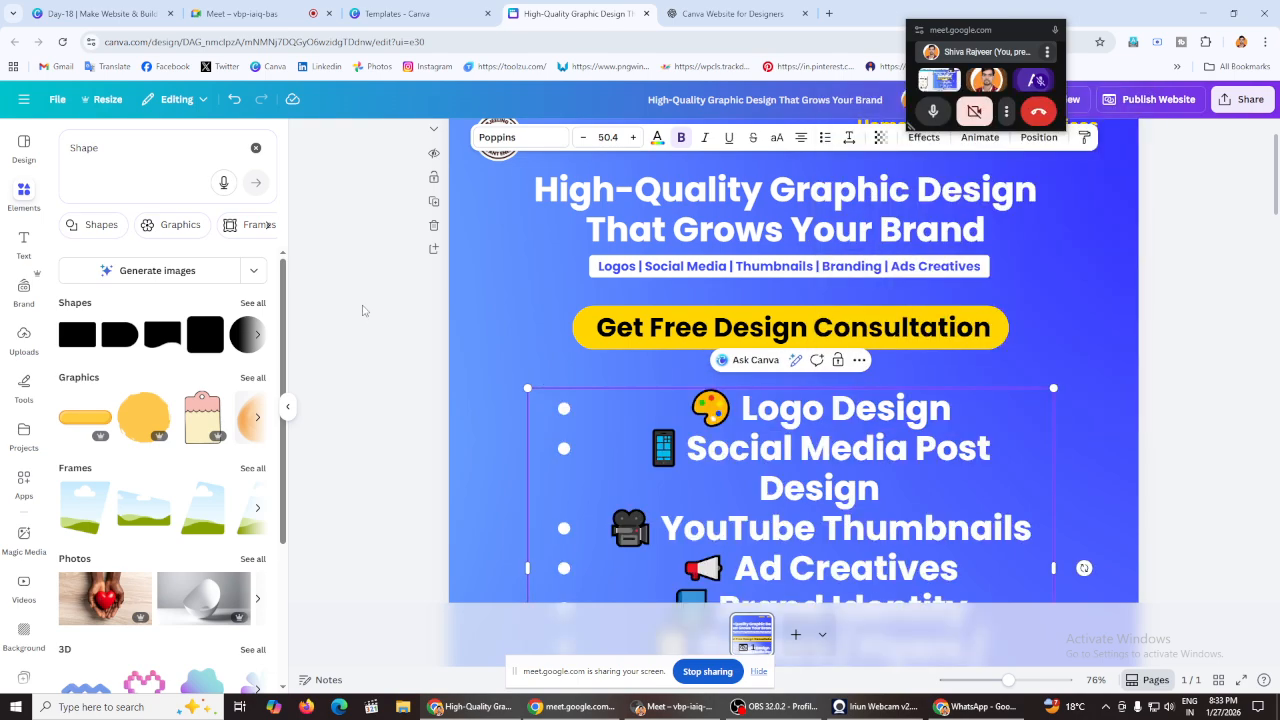
Step: Remove the bullet formatting from the pasted services list
key(Escape)
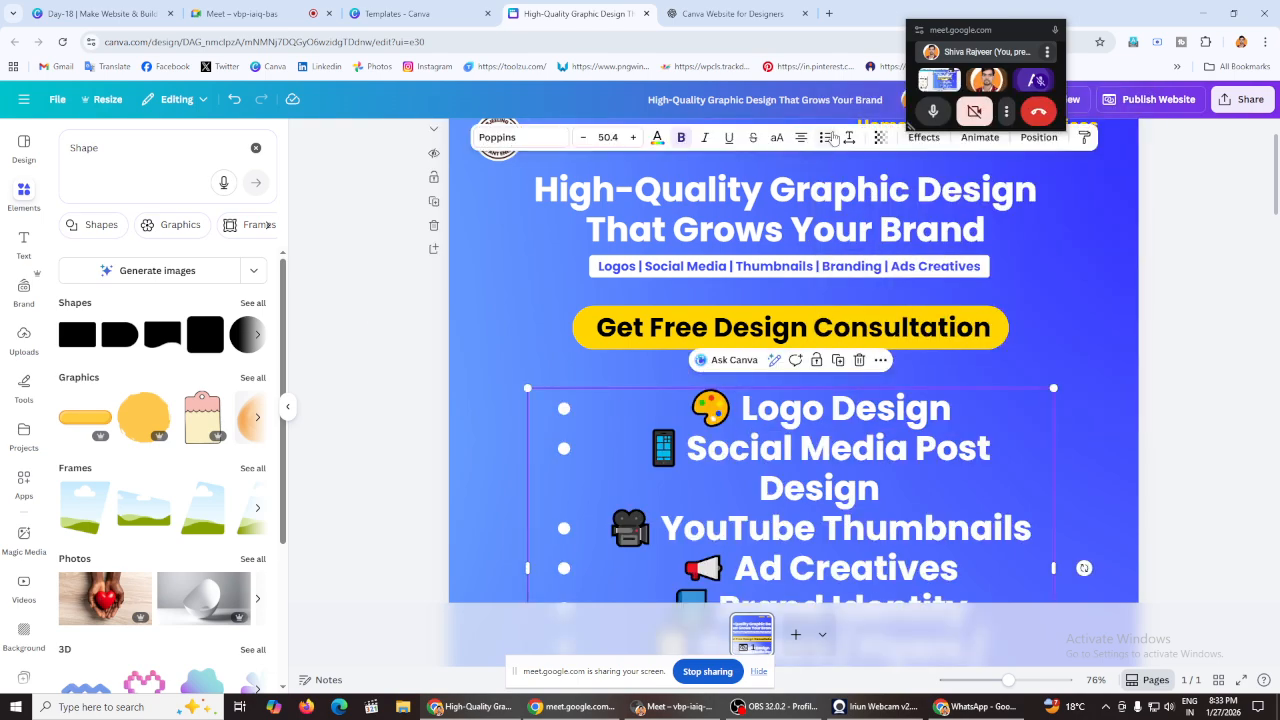
click(827, 138)
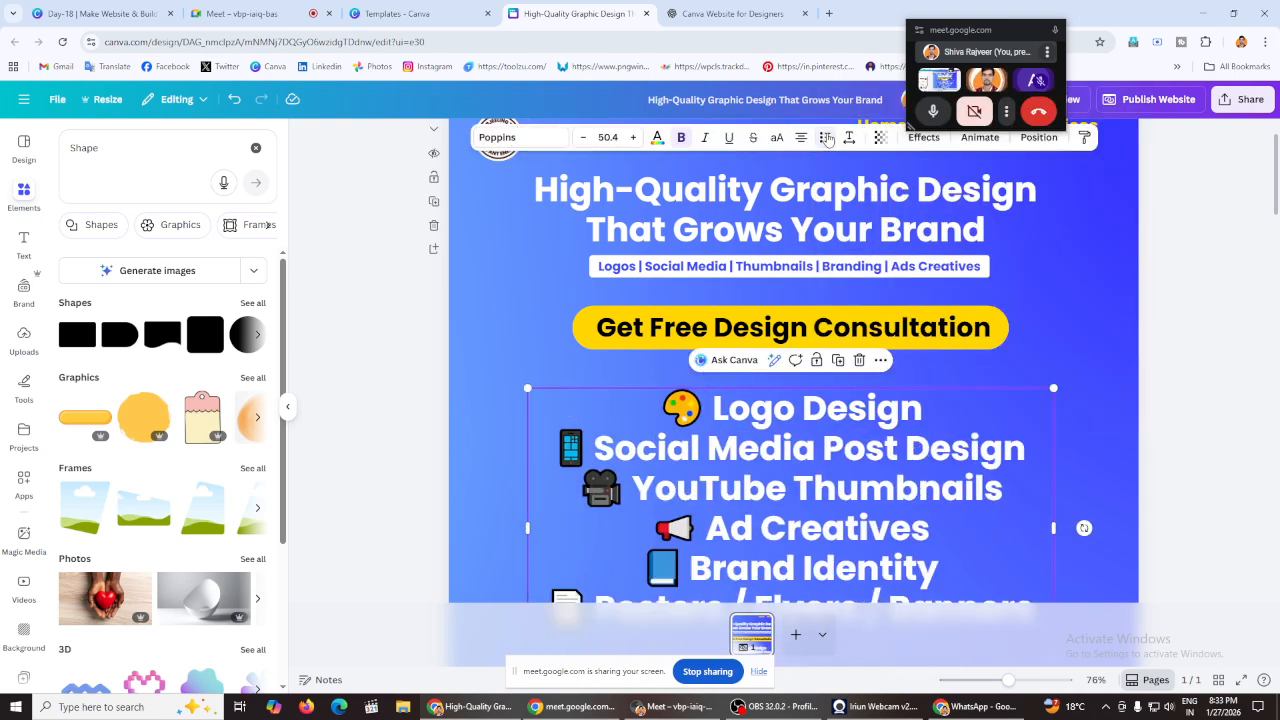
click(335, 326)
scroll(572, 375, down, 2)
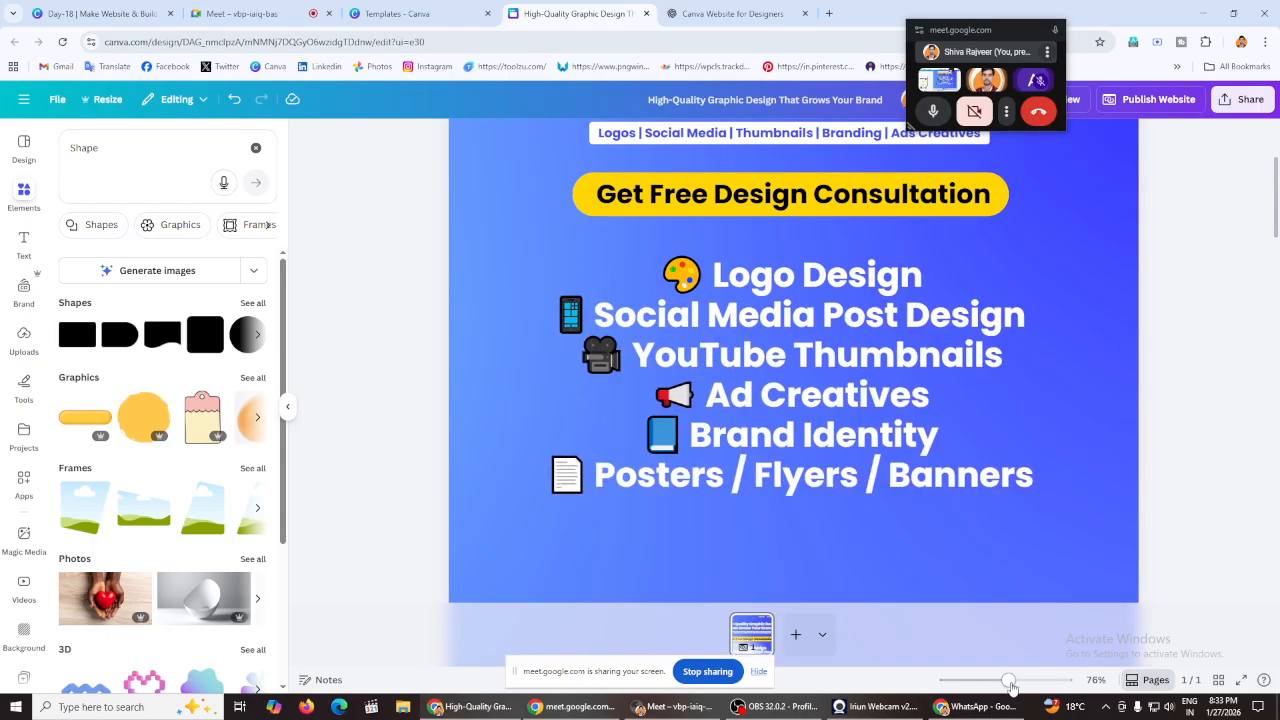
Step: Scale the services list to font size 40.9, widen its box to keep each service on one line, and move it lower
drag(1010, 683, 995, 681)
scroll(1086, 420, up, 2)
click(931, 476)
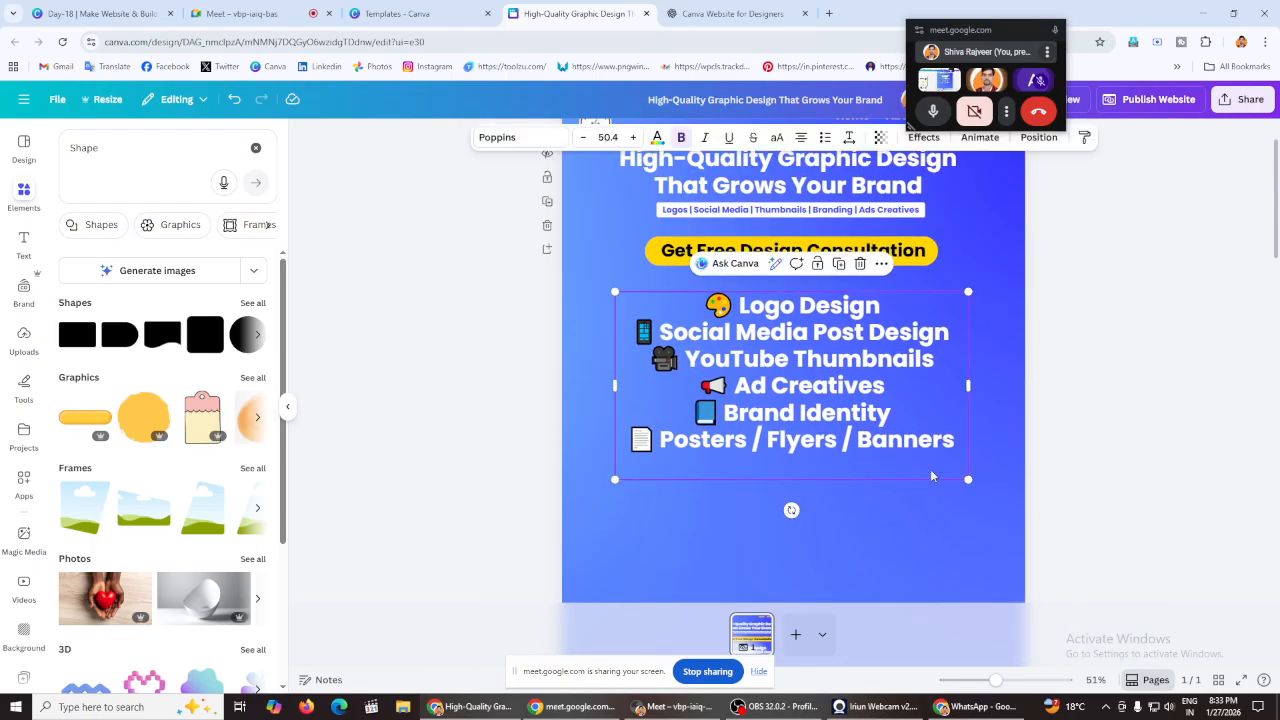
drag(970, 480, 806, 393)
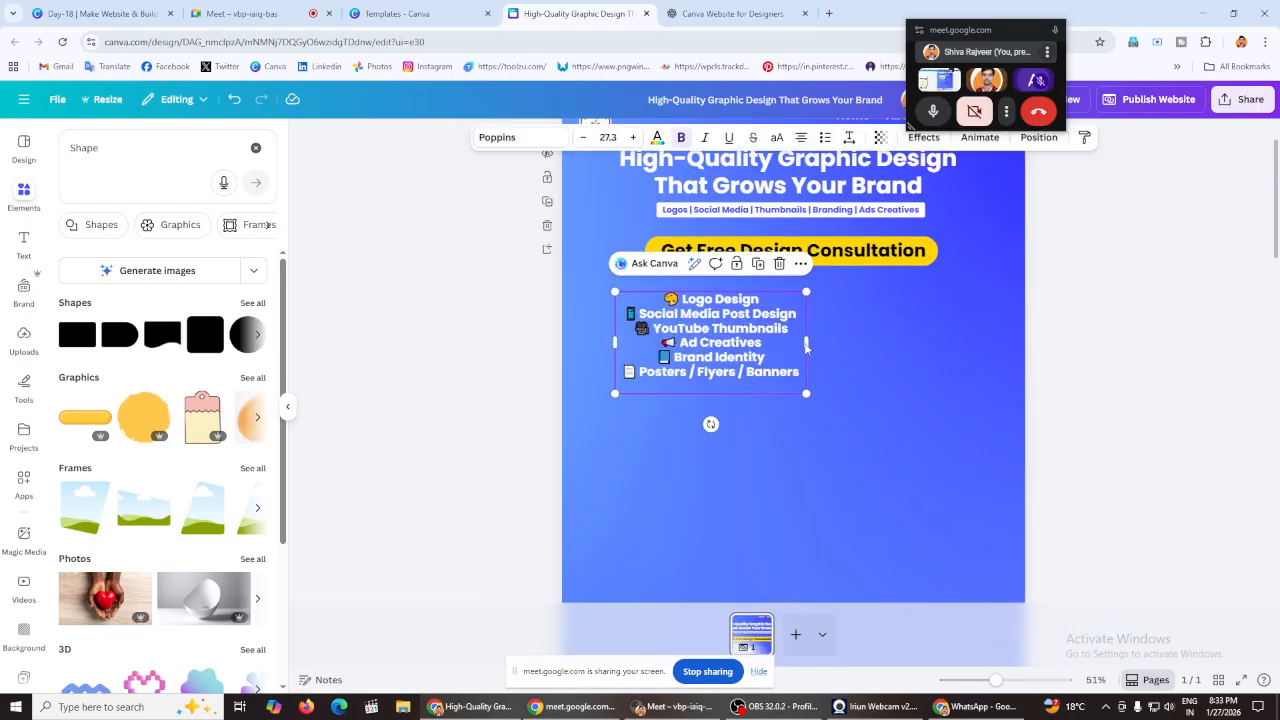
mouse_move(813, 344)
mouse_down()
mouse_move(938, 346)
mouse_move(798, 345)
mouse_up()
drag(791, 408, 877, 465)
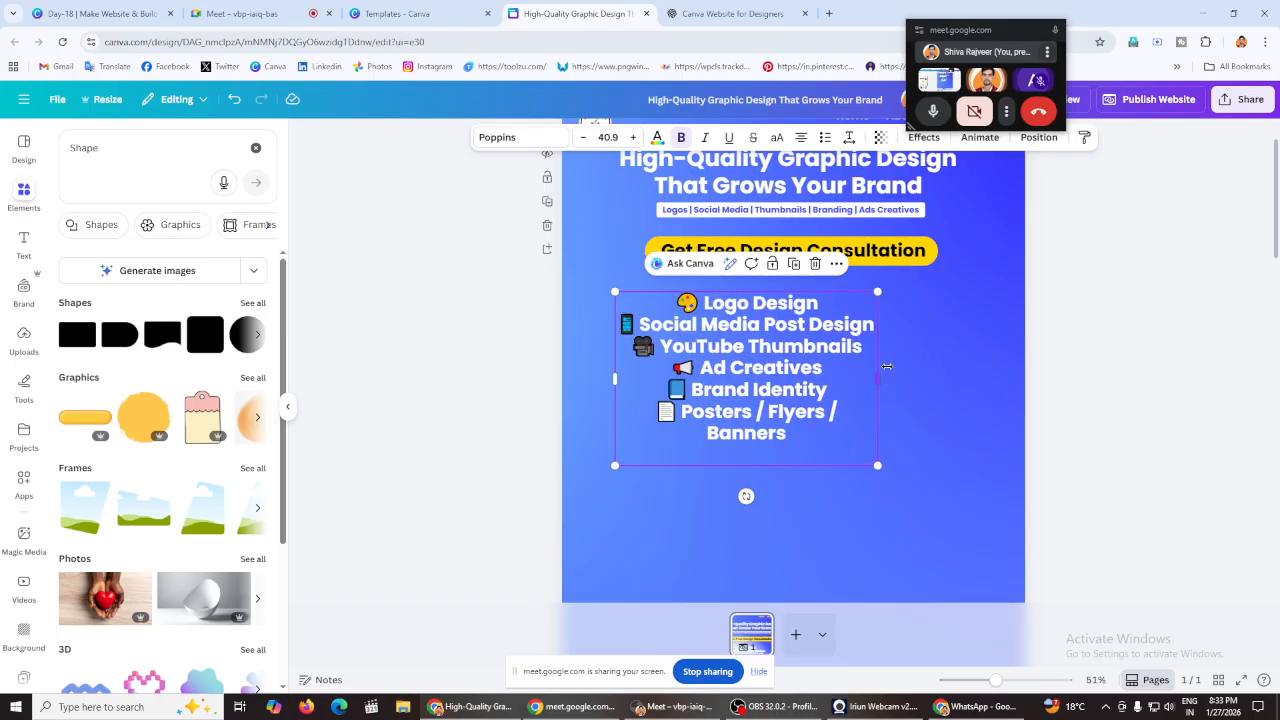
drag(887, 367, 914, 368)
drag(754, 377, 752, 432)
Step: Switch to ChatGPT to check the services and portfolio sections of the structure, and return to the Canva design
click(765, 8)
scroll(376, 382, down, 1)
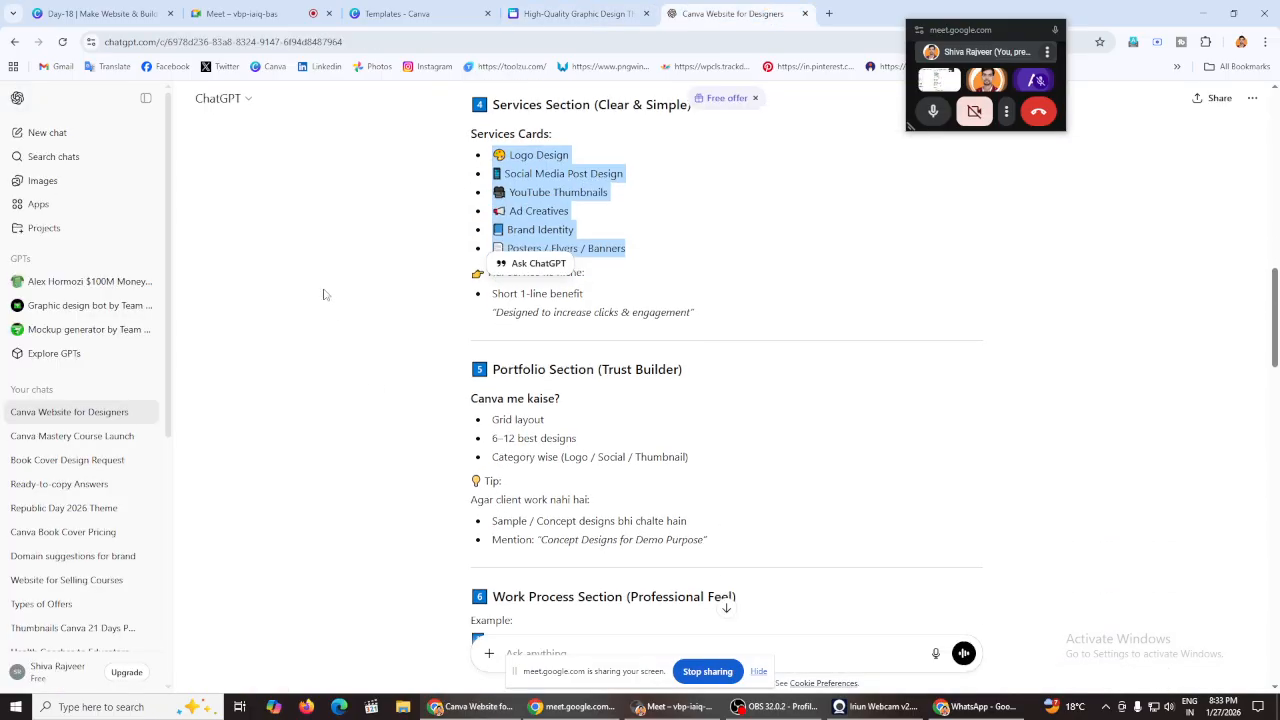
click(323, 291)
click(590, 6)
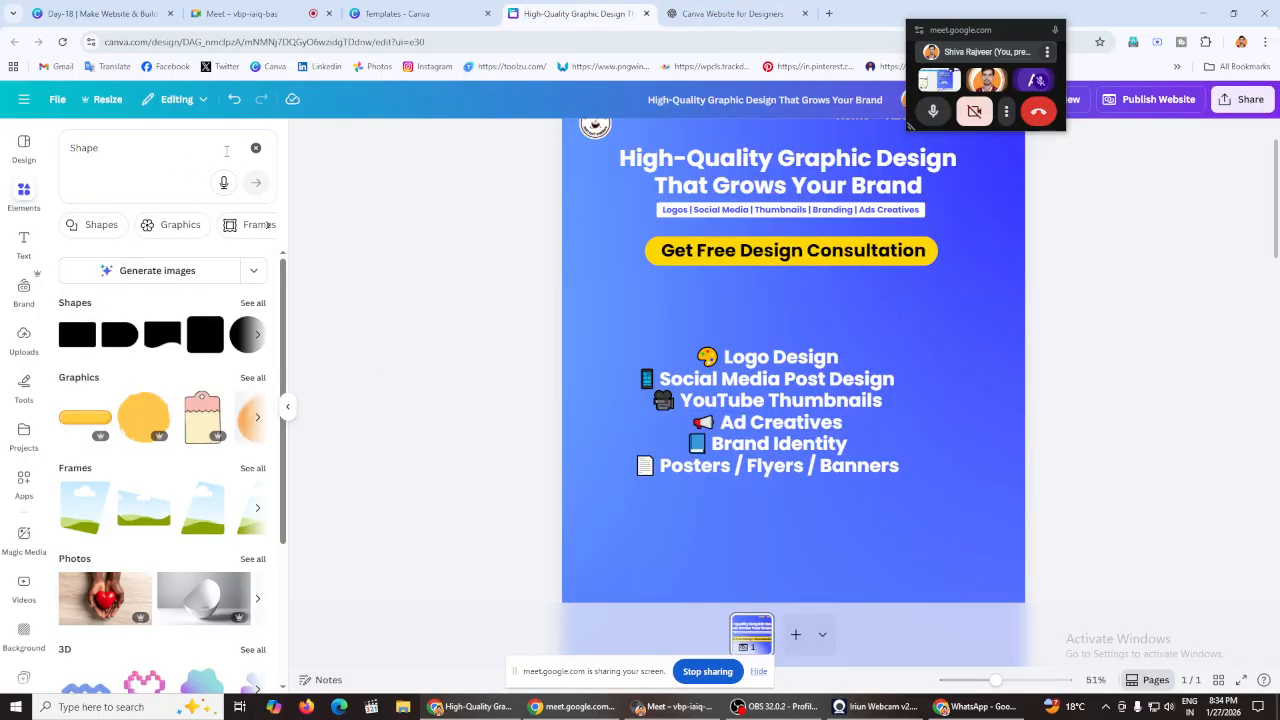
Step: Search the elements library for "square shape"
click(257, 148)
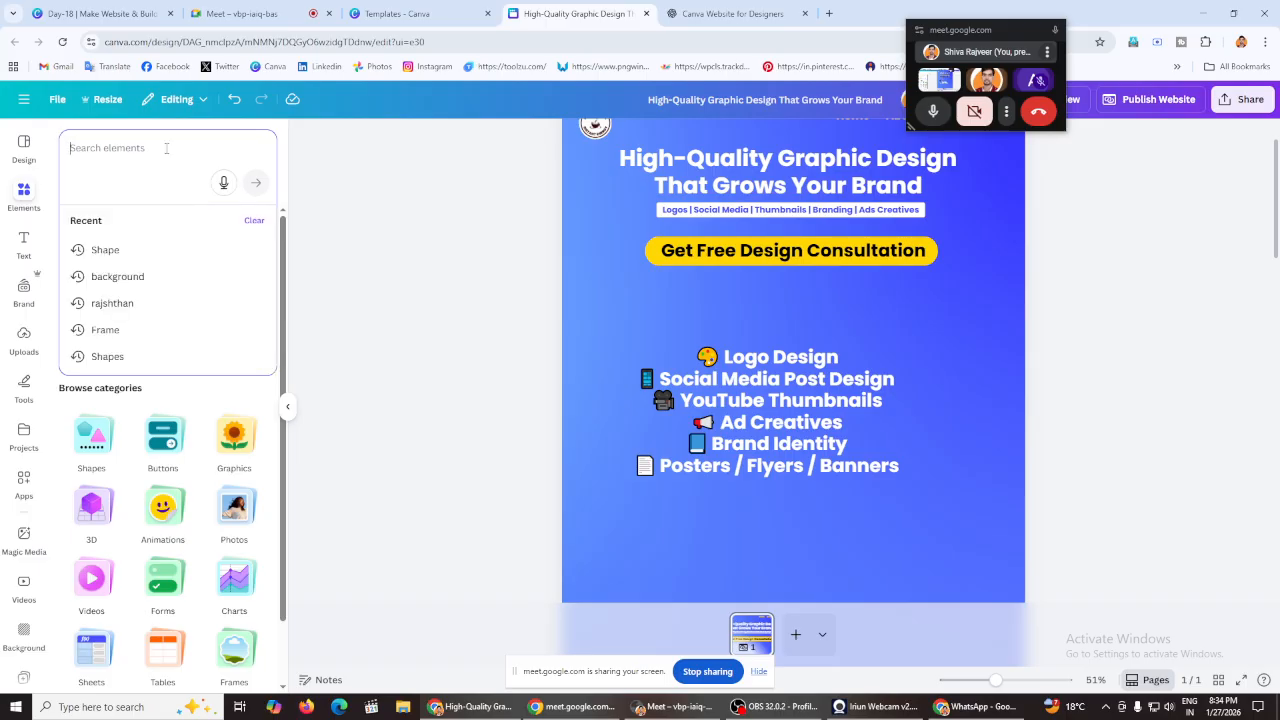
text(square)
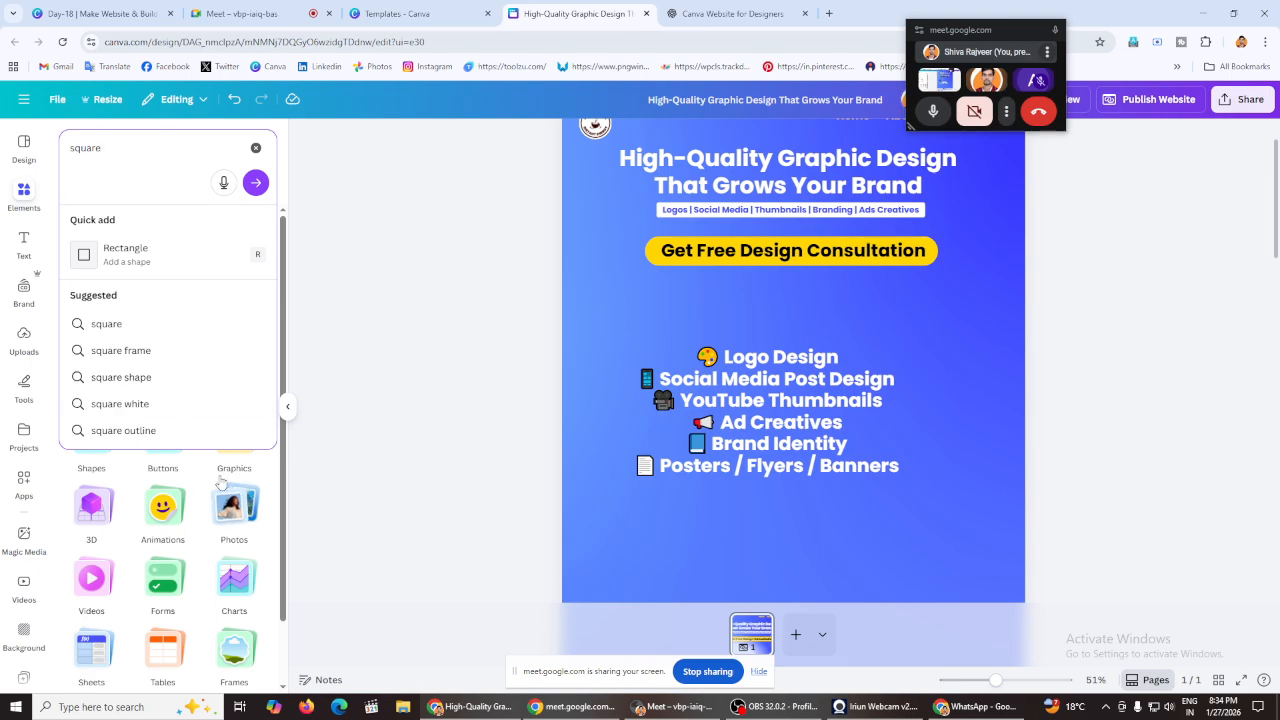
click(155, 355)
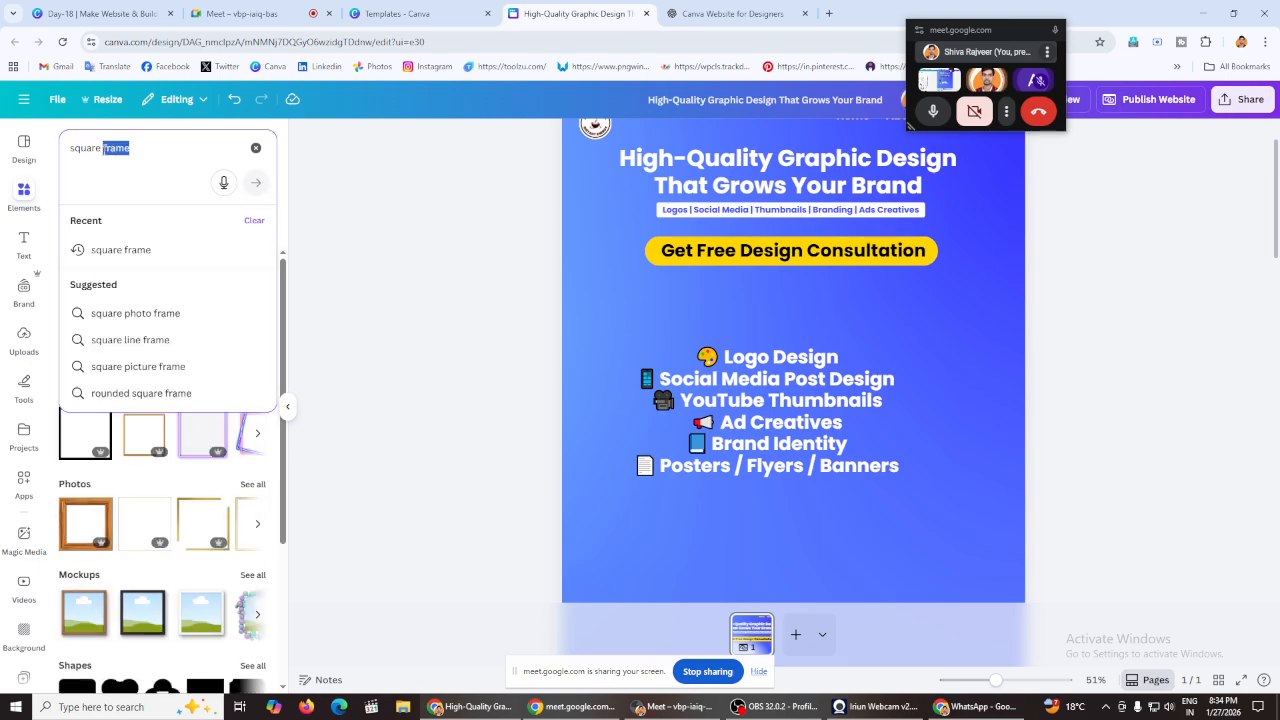
key(BackSpace)
text(sha)
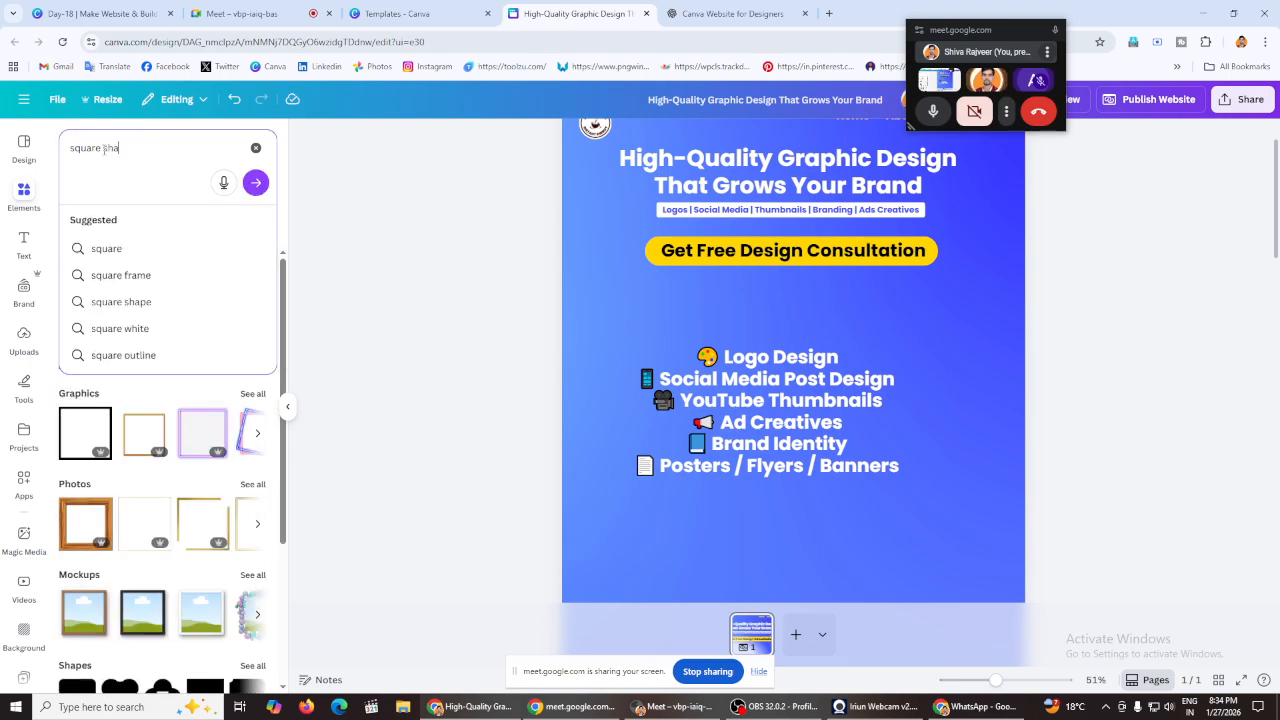
text(pe)
key(Return)
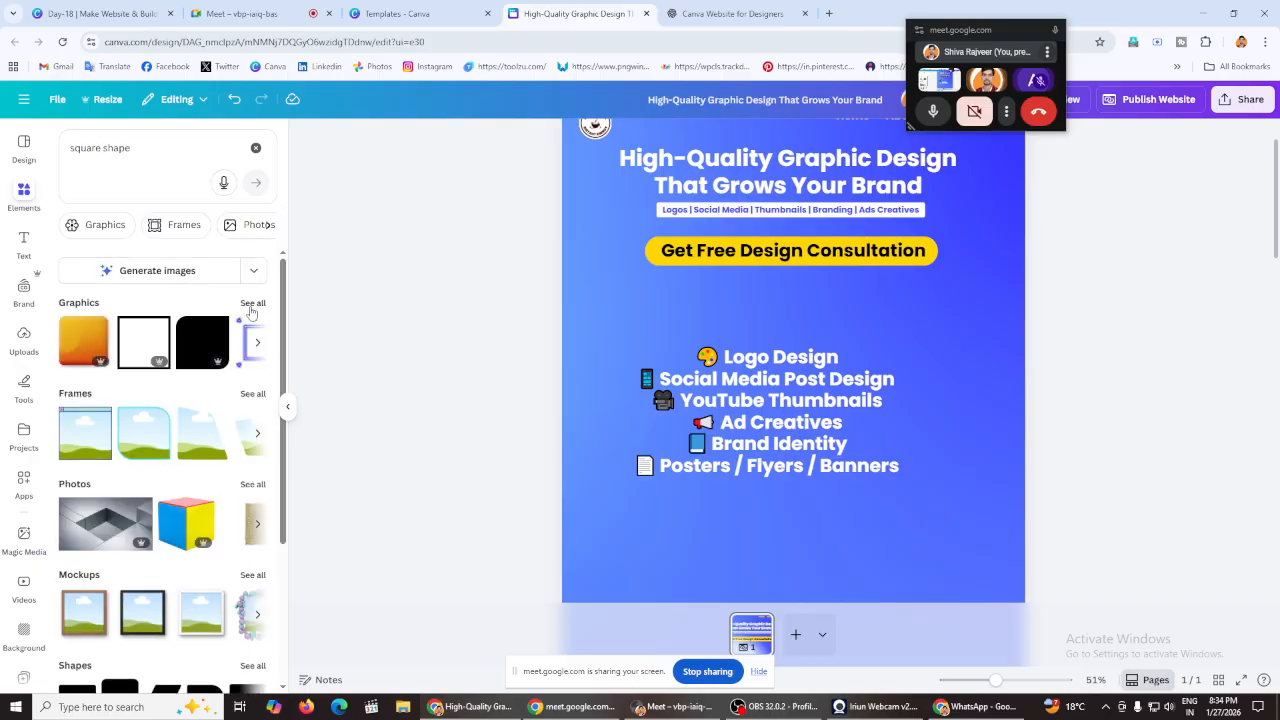
Step: Browse all graphics results for a square shape that could serve as a service card background
click(252, 303)
scroll(205, 362, down, 3)
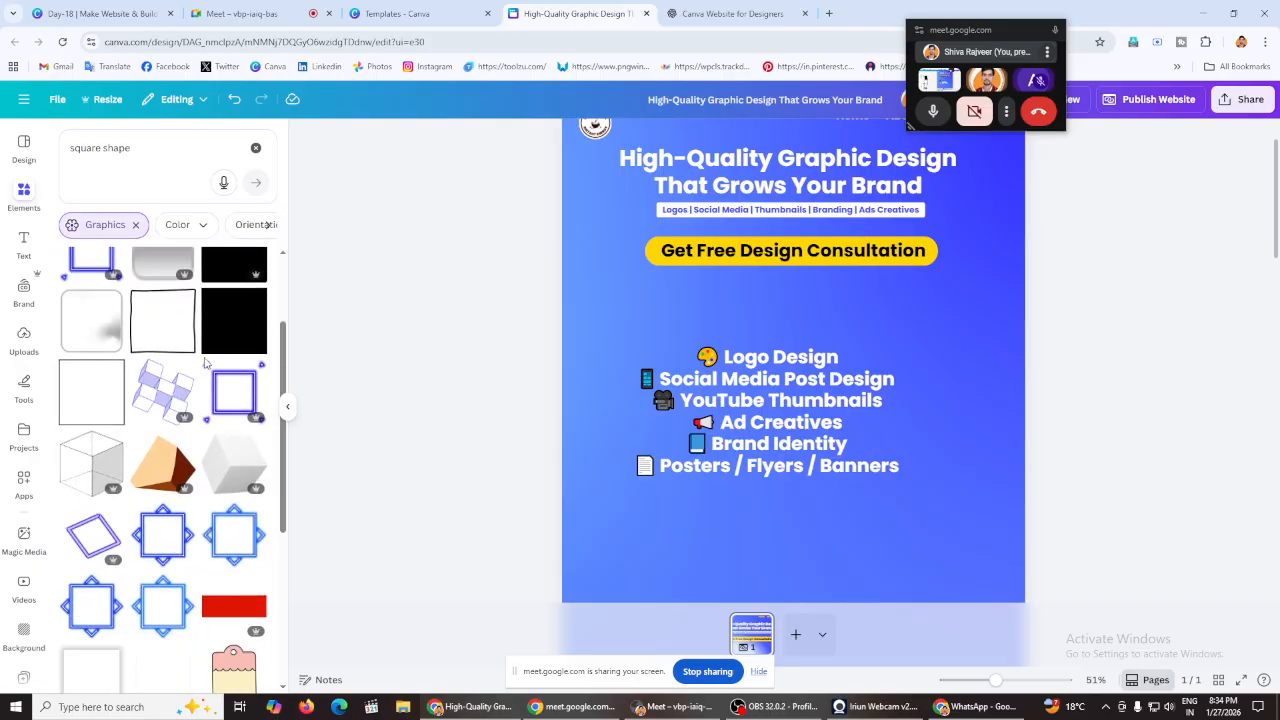
scroll(205, 362, down, 5)
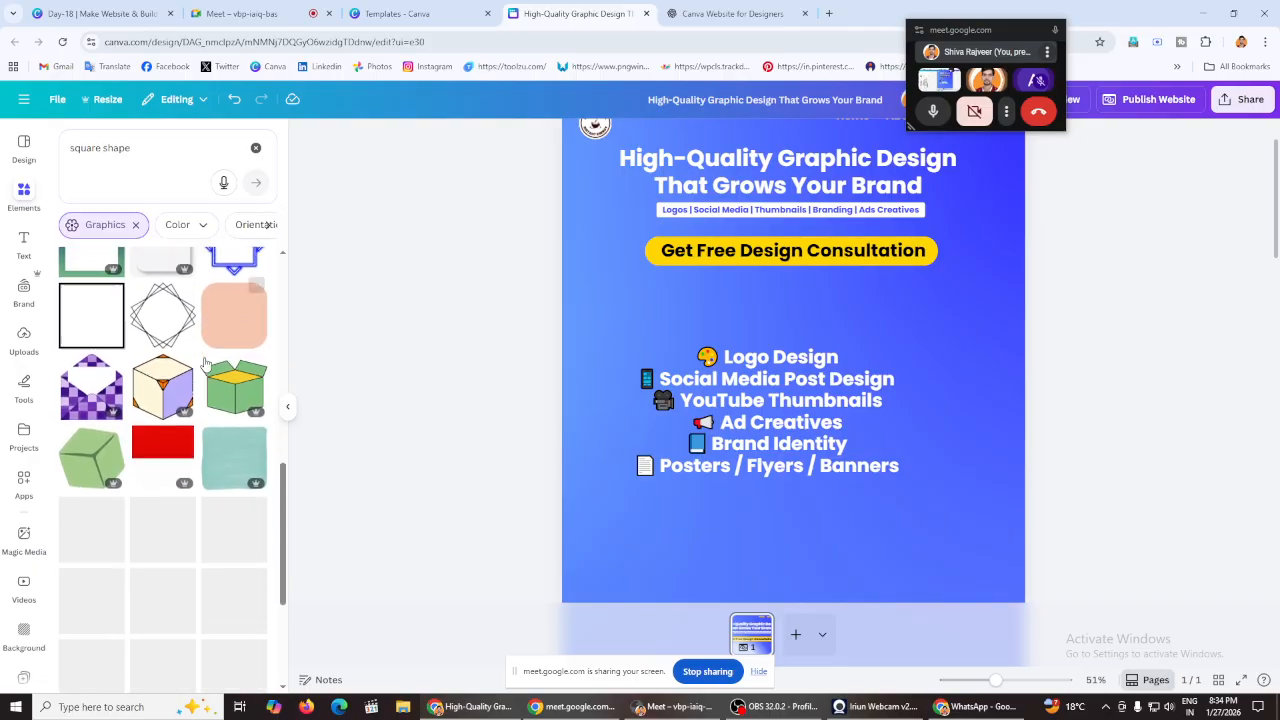
scroll(205, 362, down, 5)
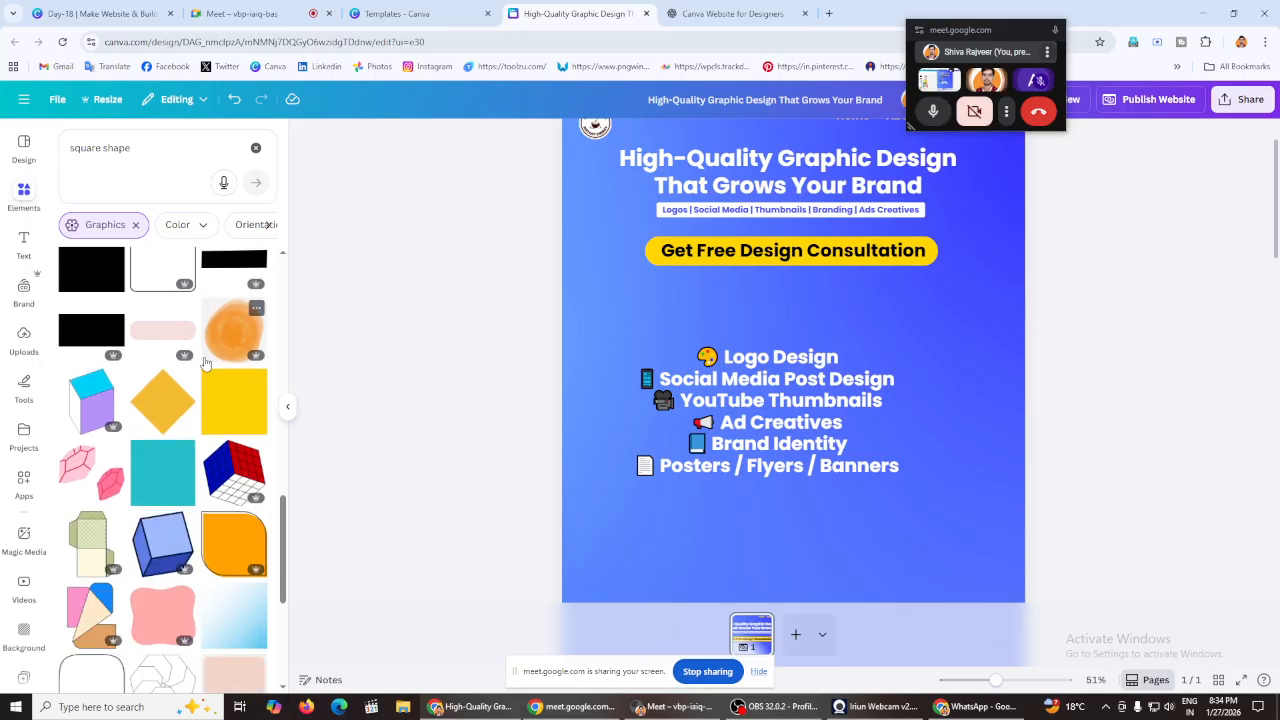
scroll(205, 362, down, 5)
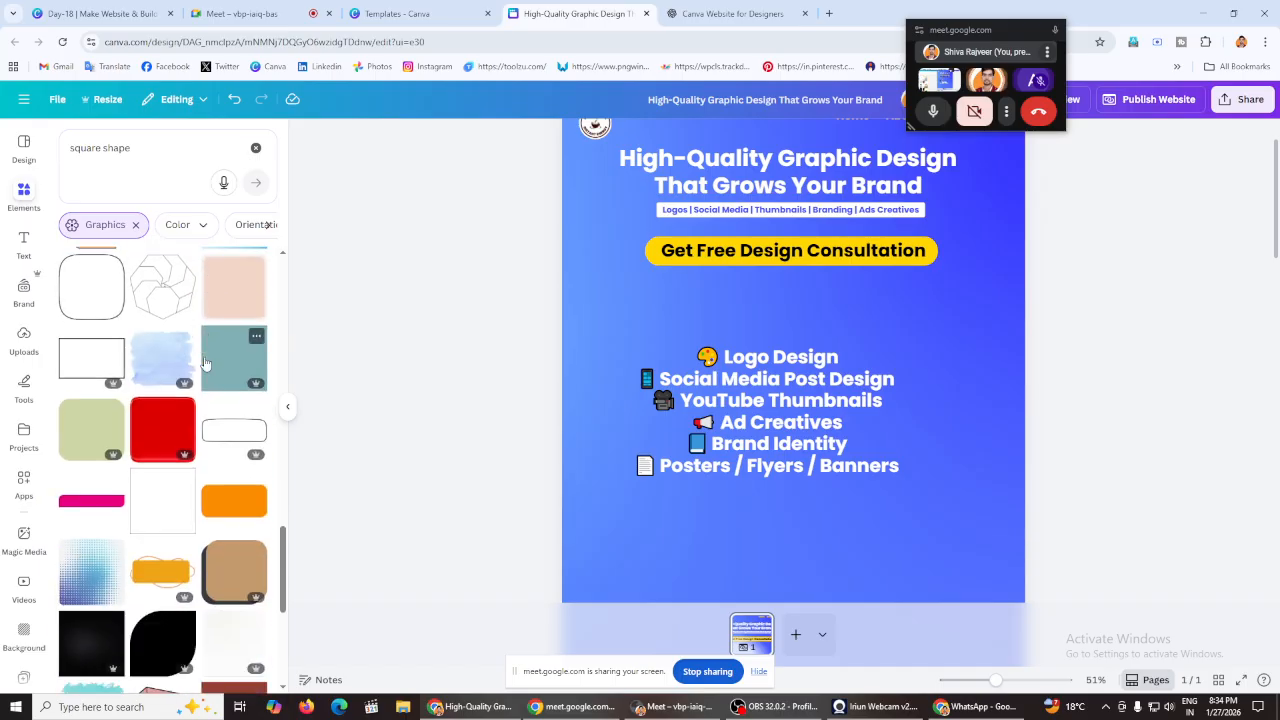
scroll(205, 362, down, 5)
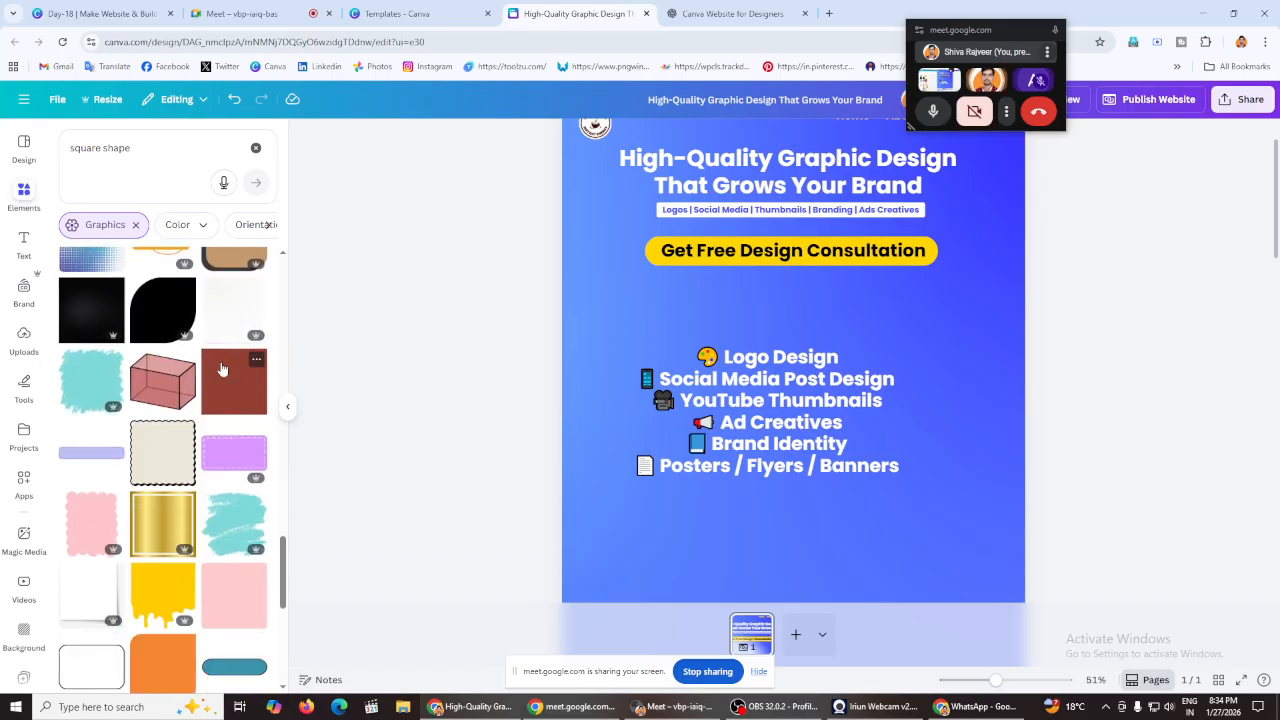
scroll(215, 375, up, 1)
scroll(190, 400, down, 3)
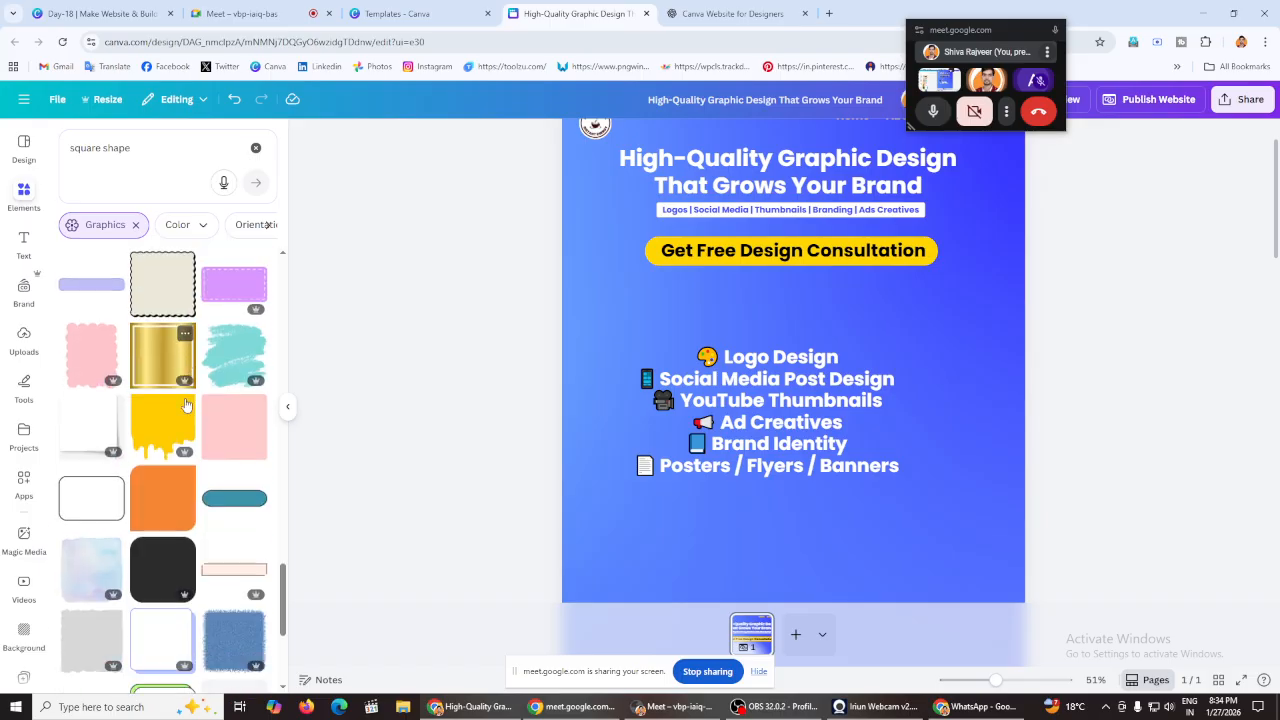
scroll(180, 405, down, 5)
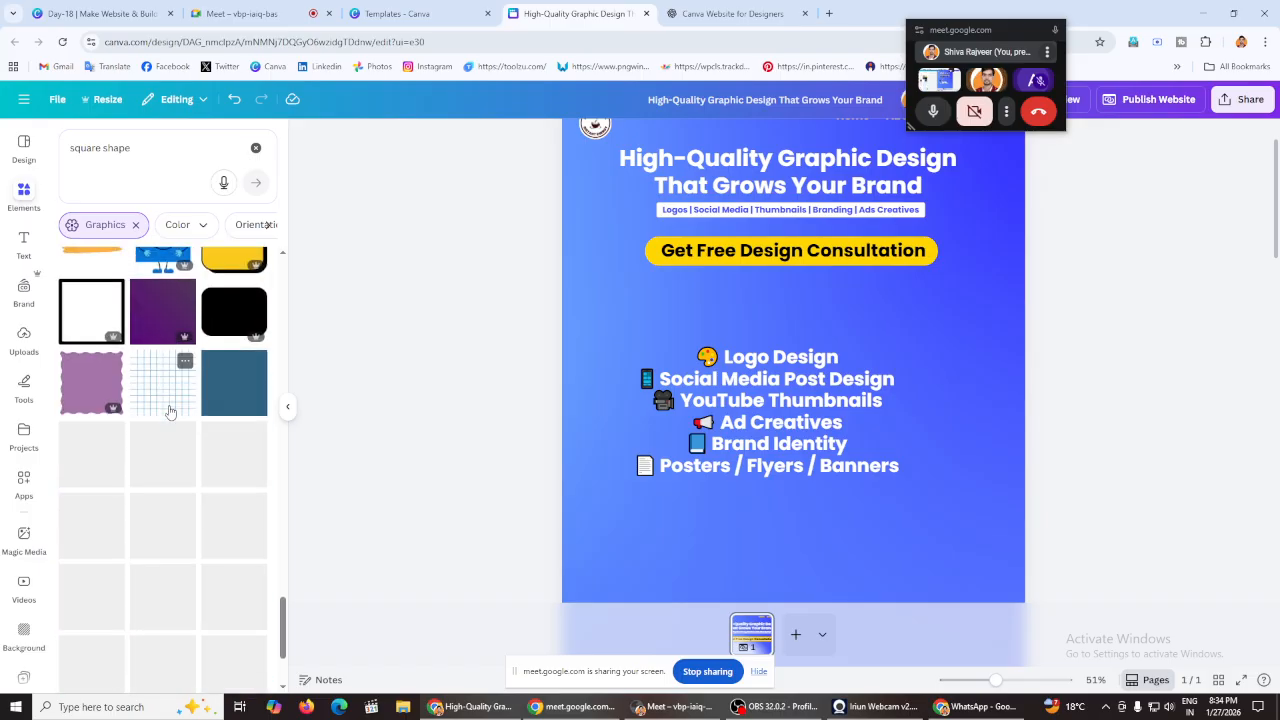
scroll(170, 412, down, 3)
scroll(170, 412, down, 4)
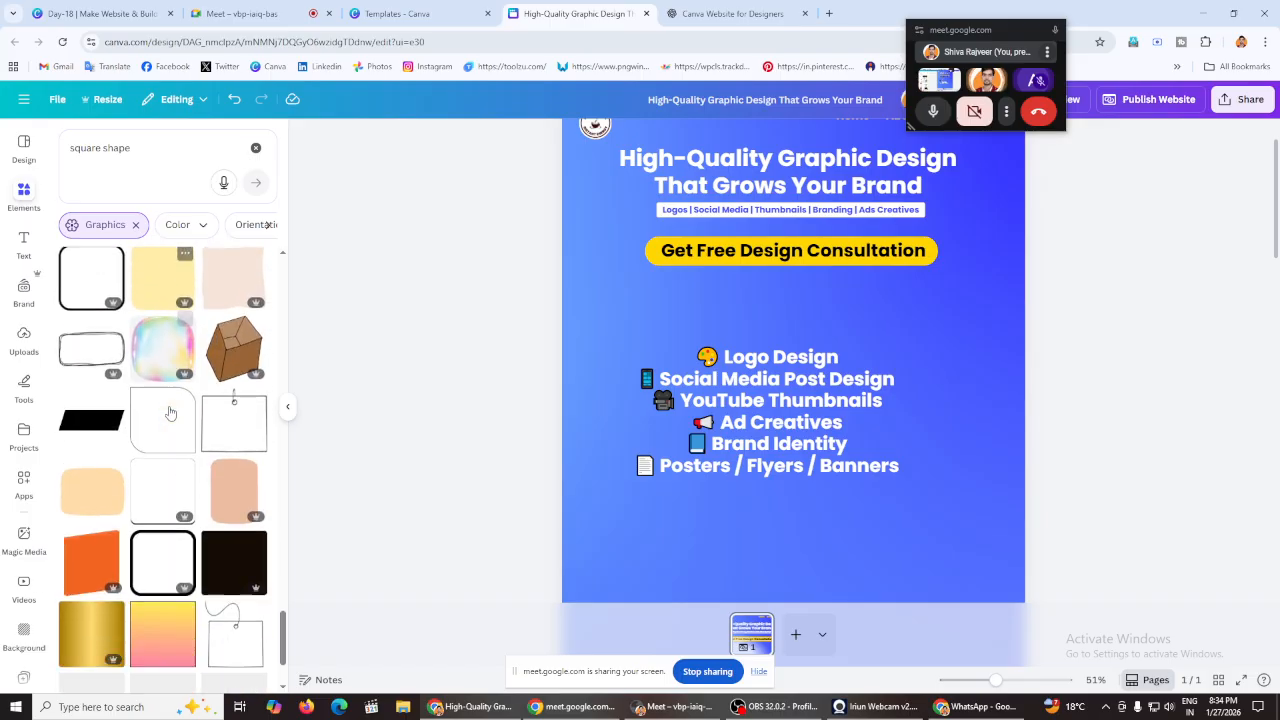
scroll(170, 412, down, 2)
Step: Place a copy of the yellow consultation button shape without text over the services list and shorten it to a compact rounded card
click(797, 242)
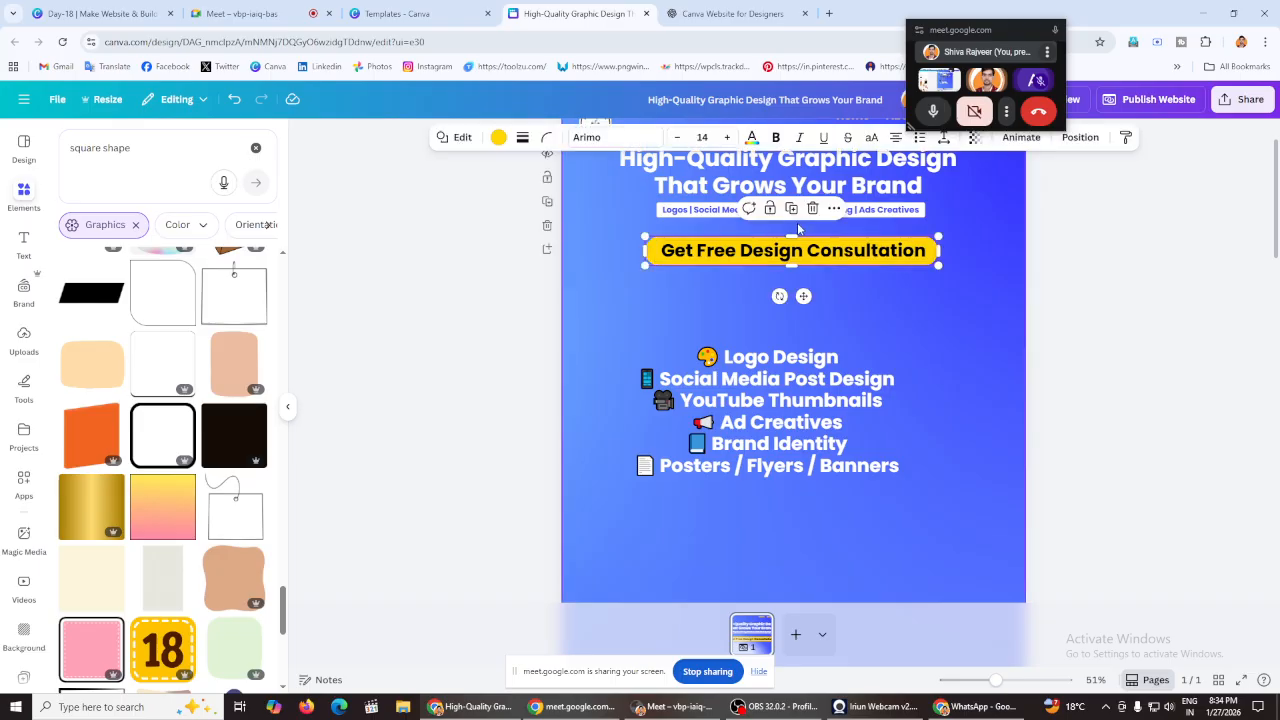
drag(797, 229, 811, 233)
drag(809, 302, 739, 423)
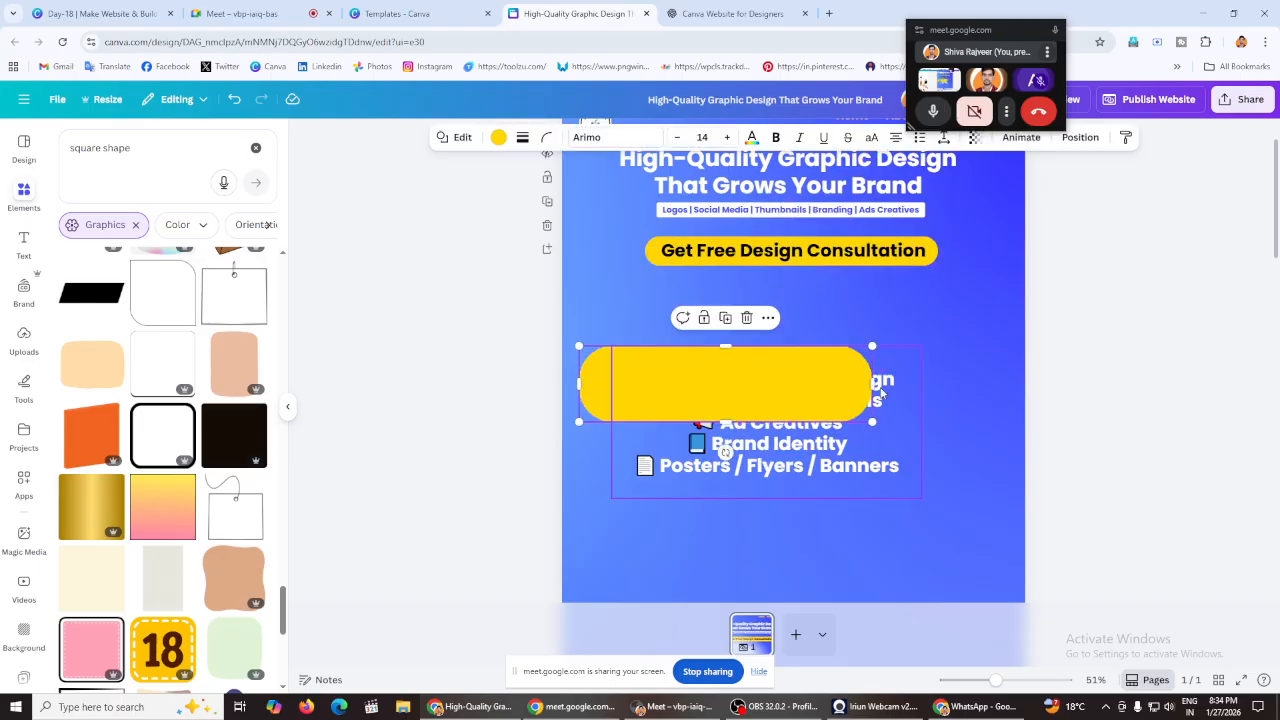
drag(871, 384, 648, 382)
Step: Duplicate the yellow card twice to form a row of three, and move the services list aside
click(654, 304)
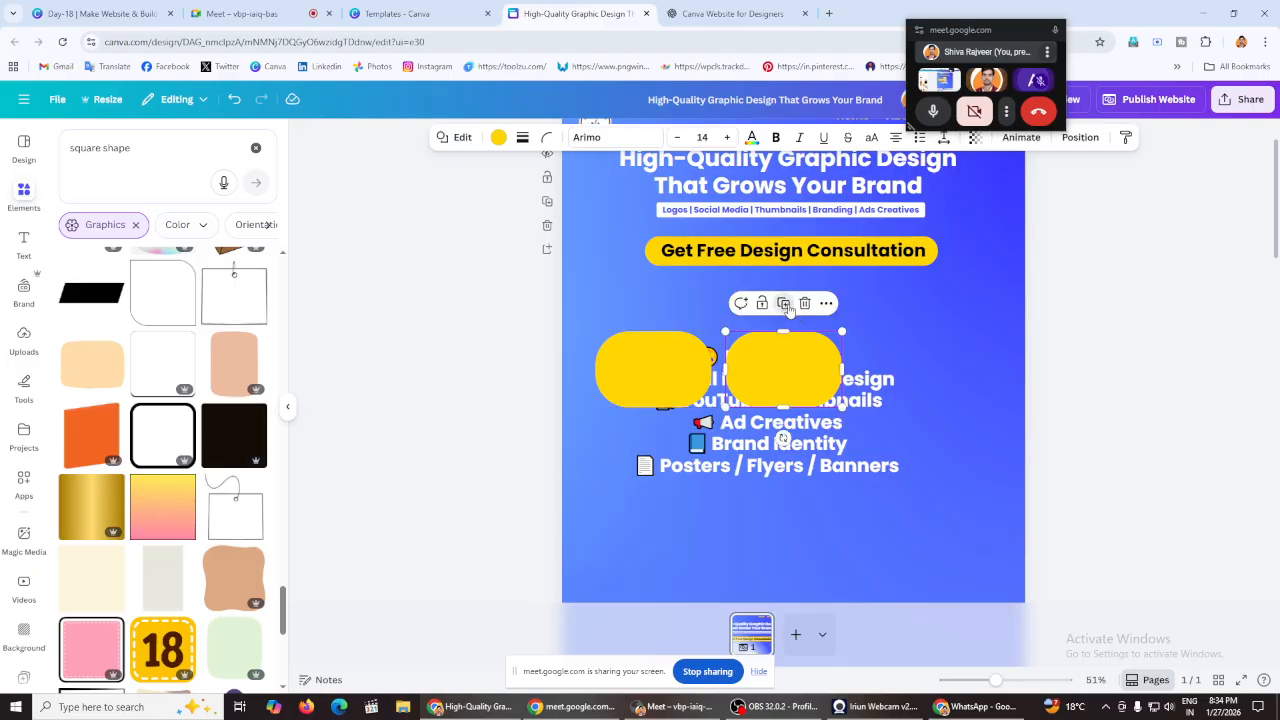
click(783, 303)
click(1040, 366)
drag(818, 450, 1126, 534)
Step: Centre the row of three yellow cards and duplicate it as a second row below
drag(462, 380, 918, 382)
drag(452, 345, 1035, 382)
click(812, 301)
drag(808, 371, 832, 456)
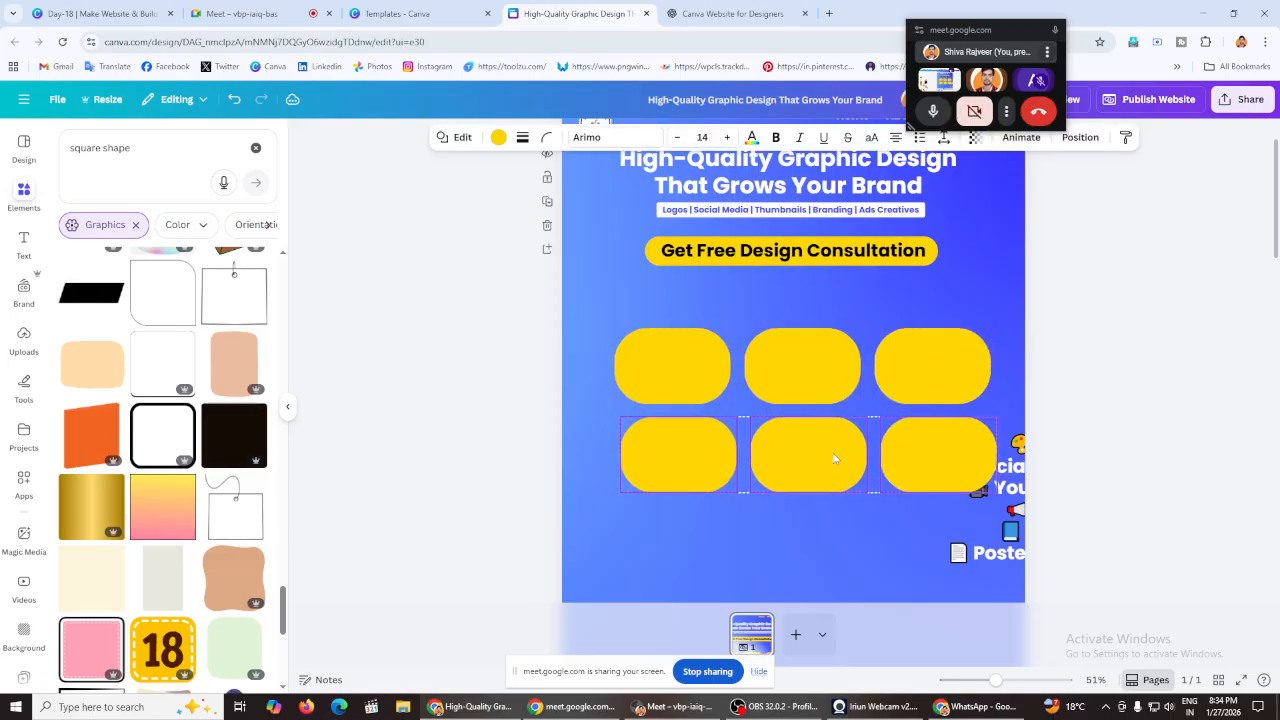
Step: Move the services list back onto the page, duplicate it above the cards and trim the copy to the "Logo Design" line
click(443, 391)
drag(990, 521, 805, 545)
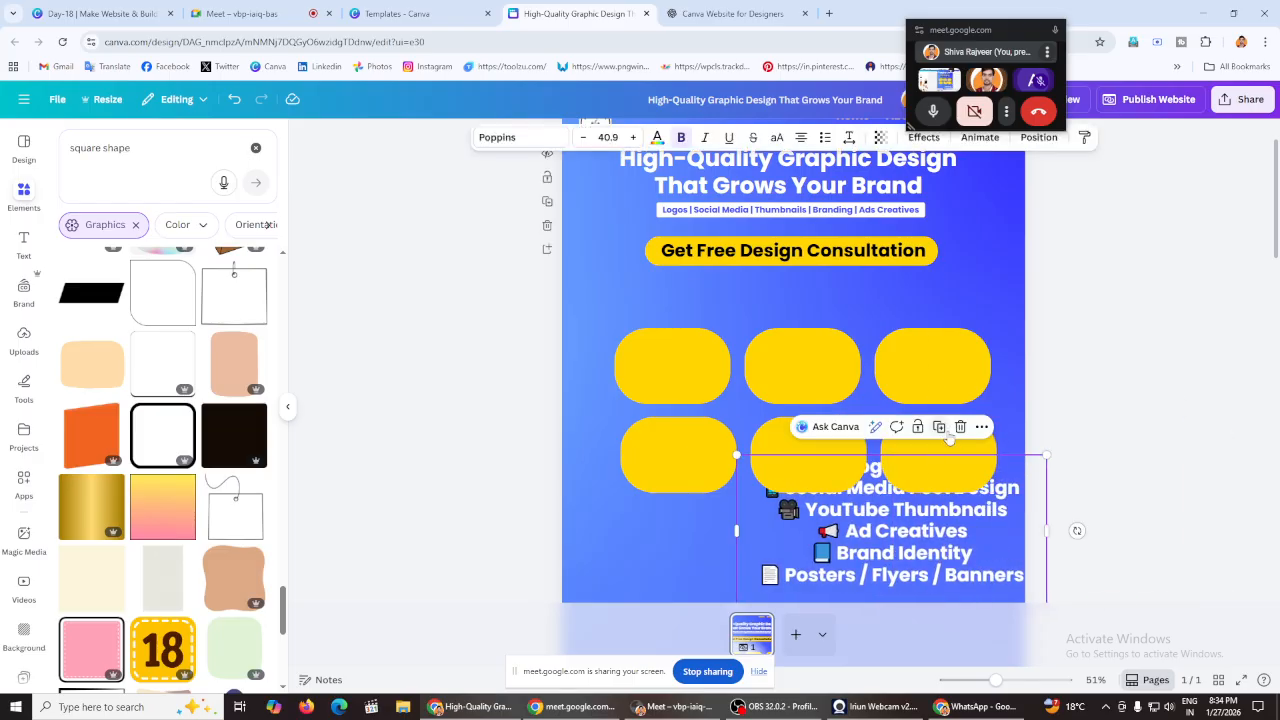
click(941, 429)
drag(943, 513, 870, 428)
double_click(784, 360)
key(Escape)
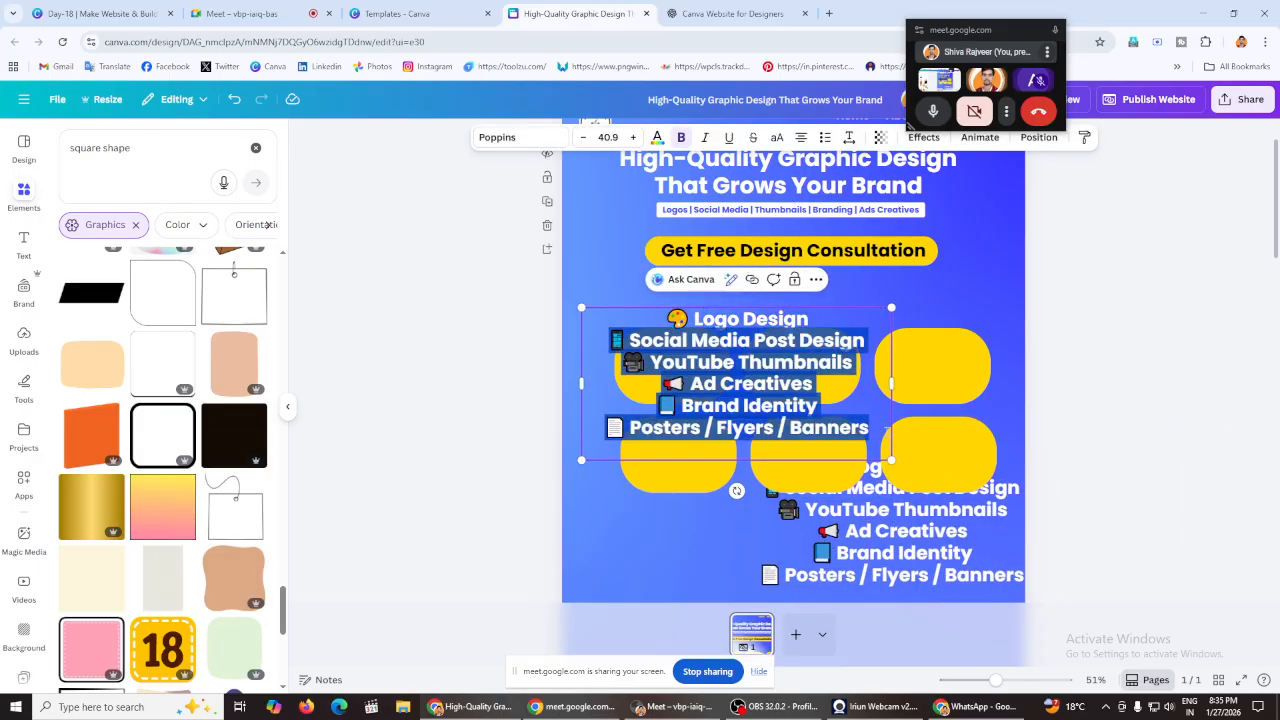
key(BackSpace)
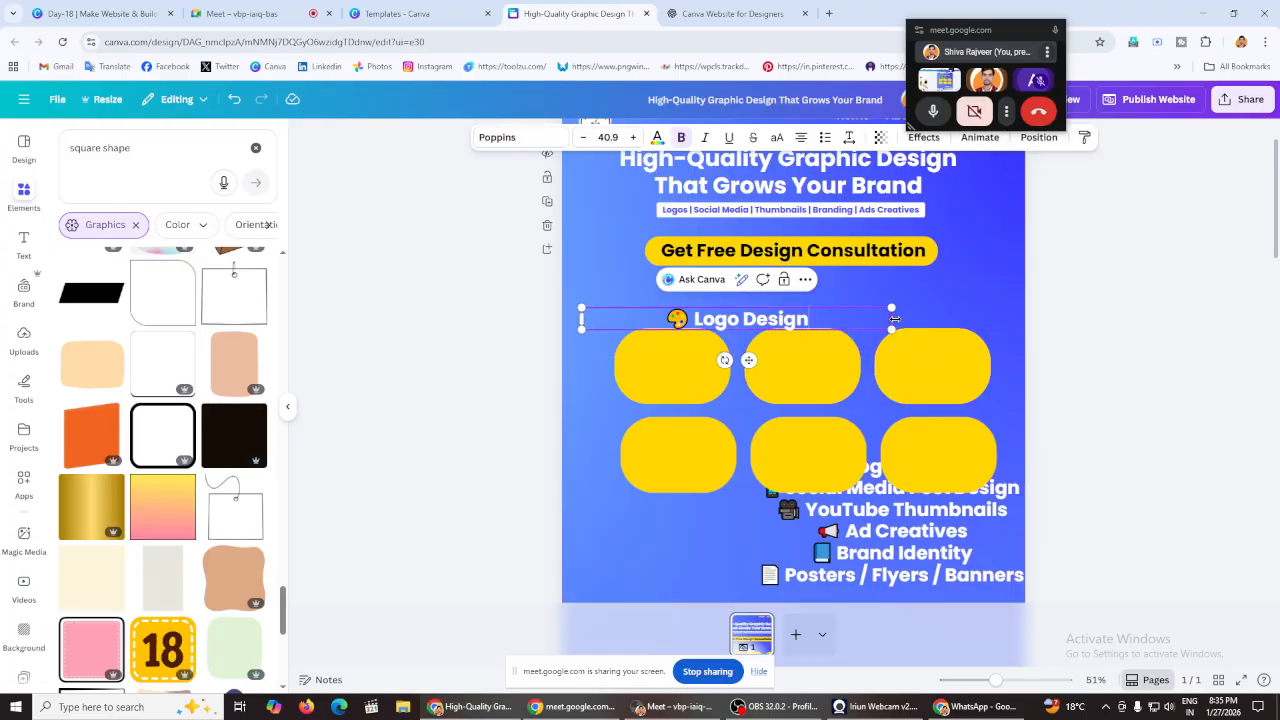
Step: Narrow the "Logo Design" text box to wrap on two lines, delete its palette emoji and move it onto the first yellow card
drag(895, 318, 701, 320)
click(357, 300)
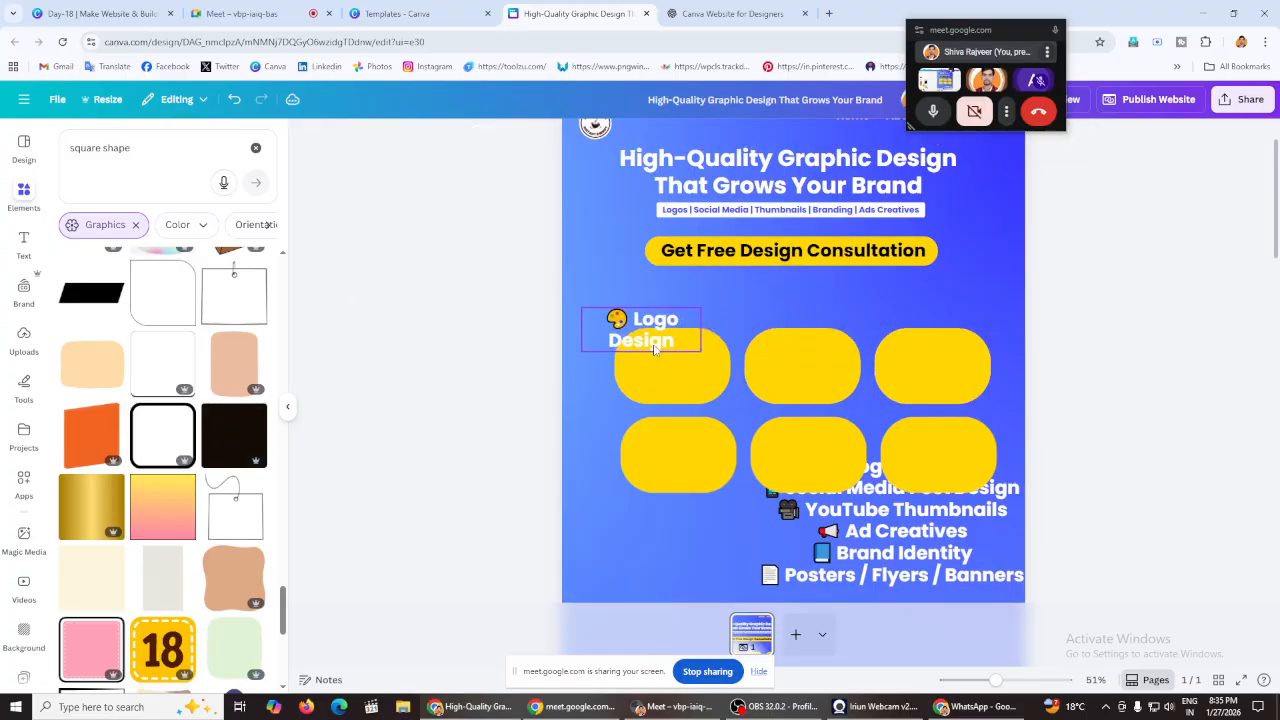
click(655, 347)
key(BackSpace)
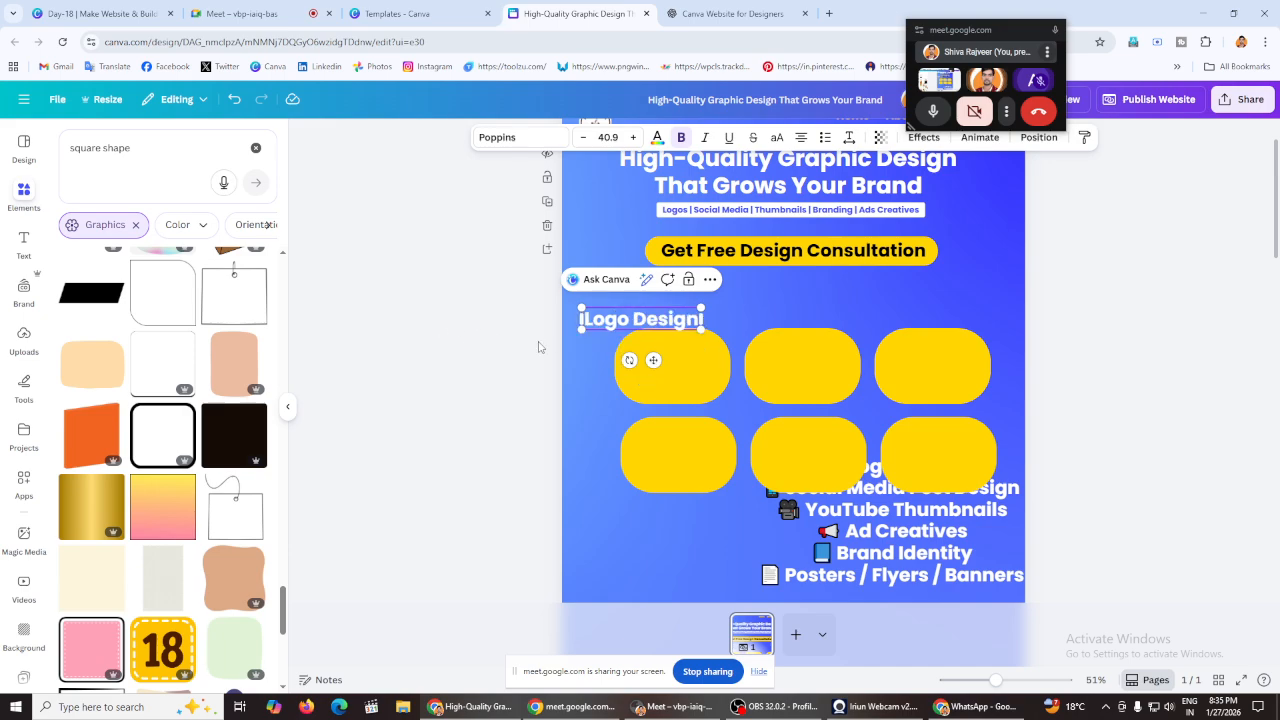
click(540, 346)
click(636, 319)
click(636, 318)
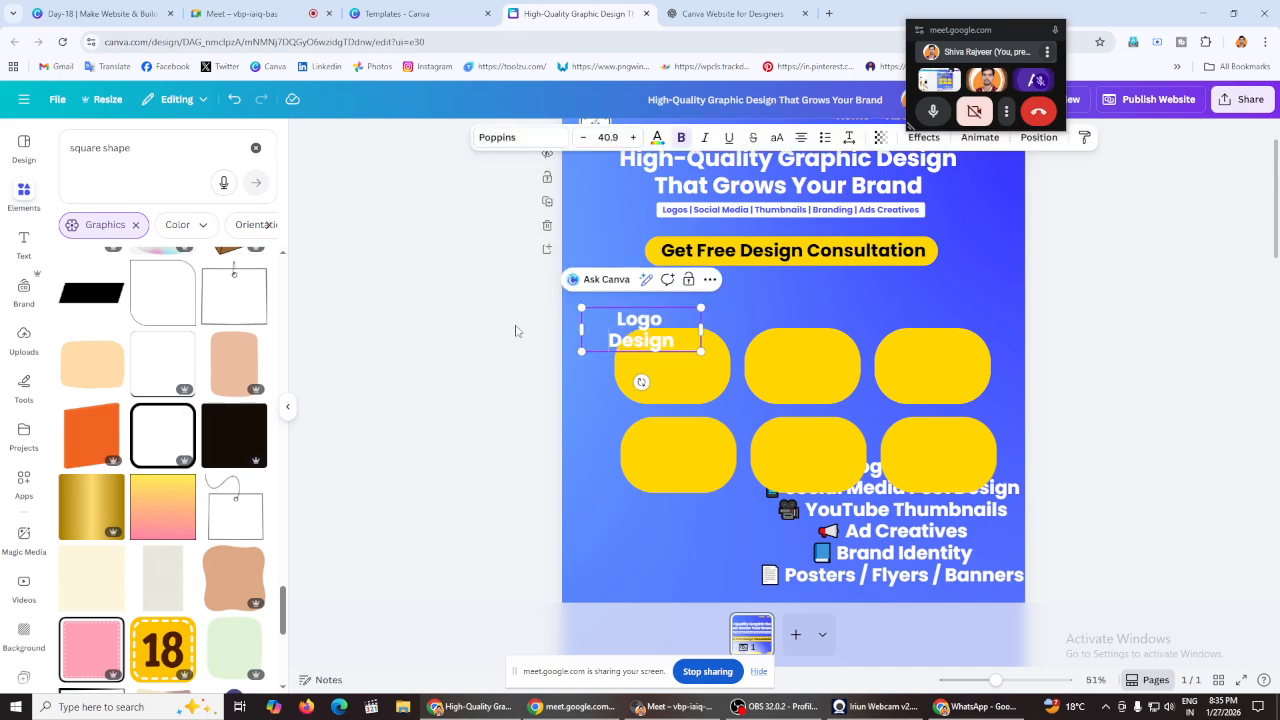
drag(671, 329, 696, 364)
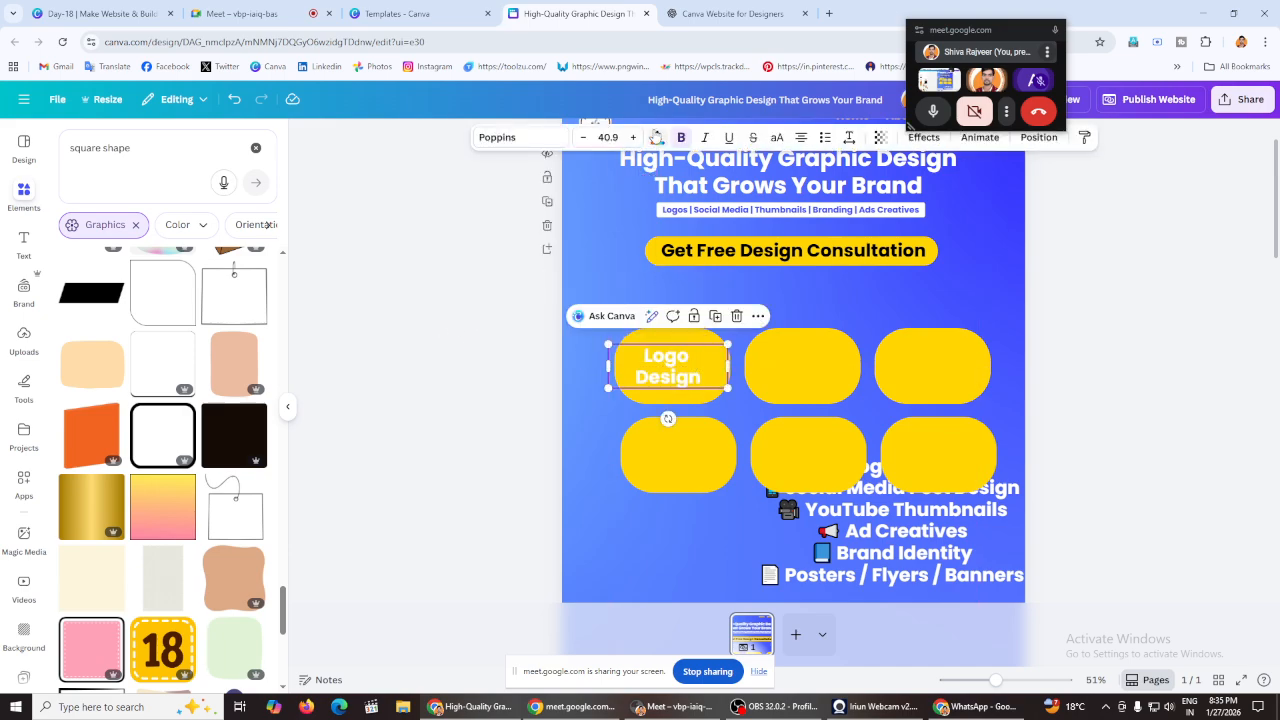
Step: Colour the "Logo Design" text black and centre it on its card
click(656, 137)
click(164, 236)
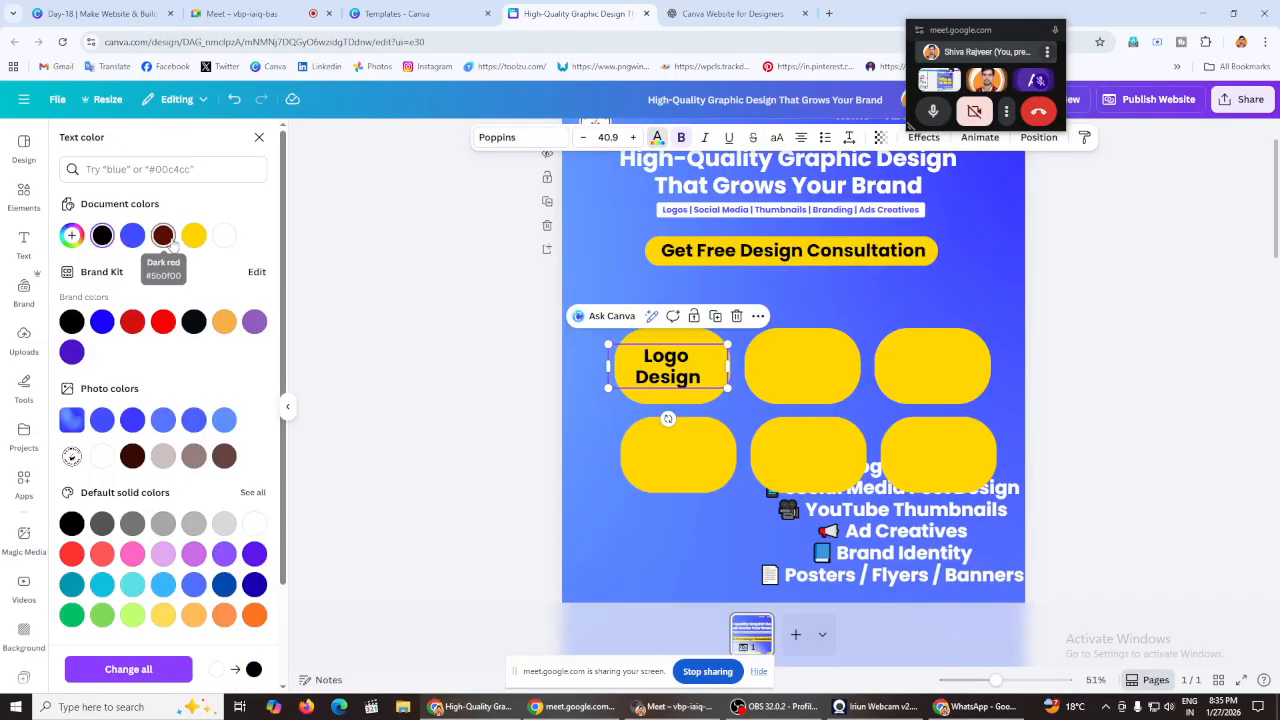
key(Escape)
click(350, 245)
drag(668, 362, 674, 362)
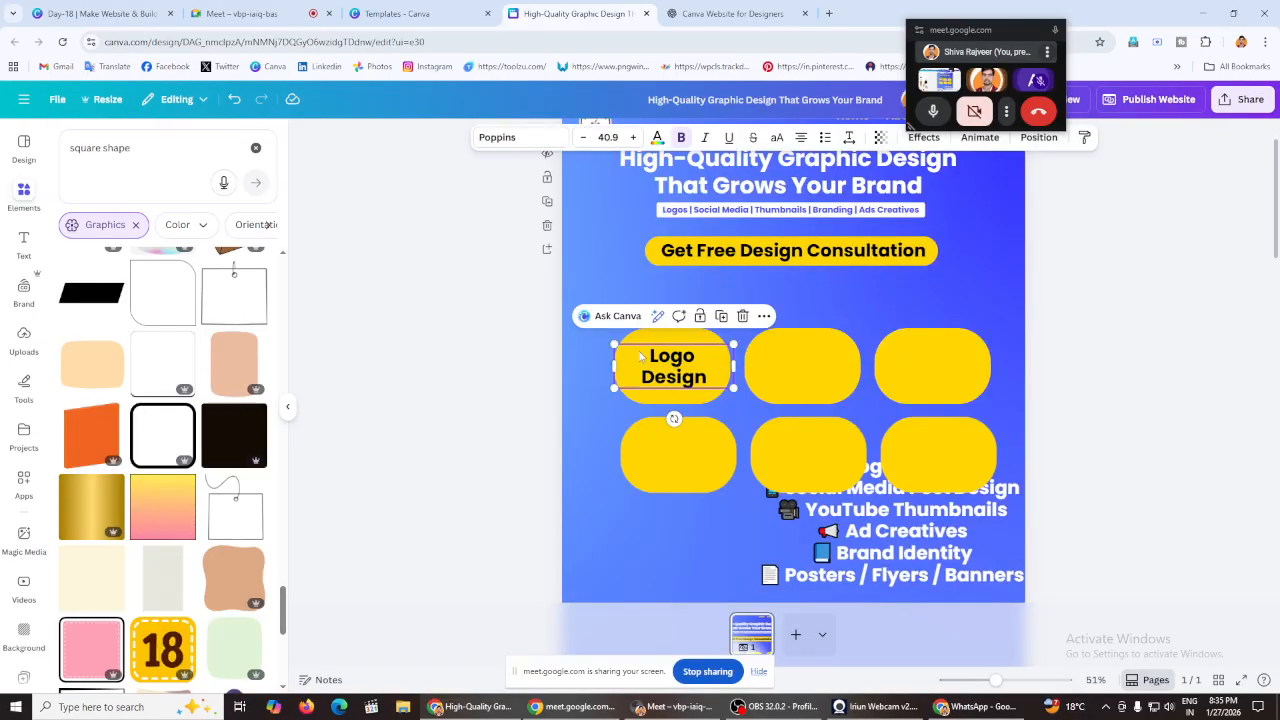
Step: Duplicate the services list above the cards and delete the copy's "Logo Design" line and phone emoji
click(911, 488)
click(948, 531)
click(940, 427)
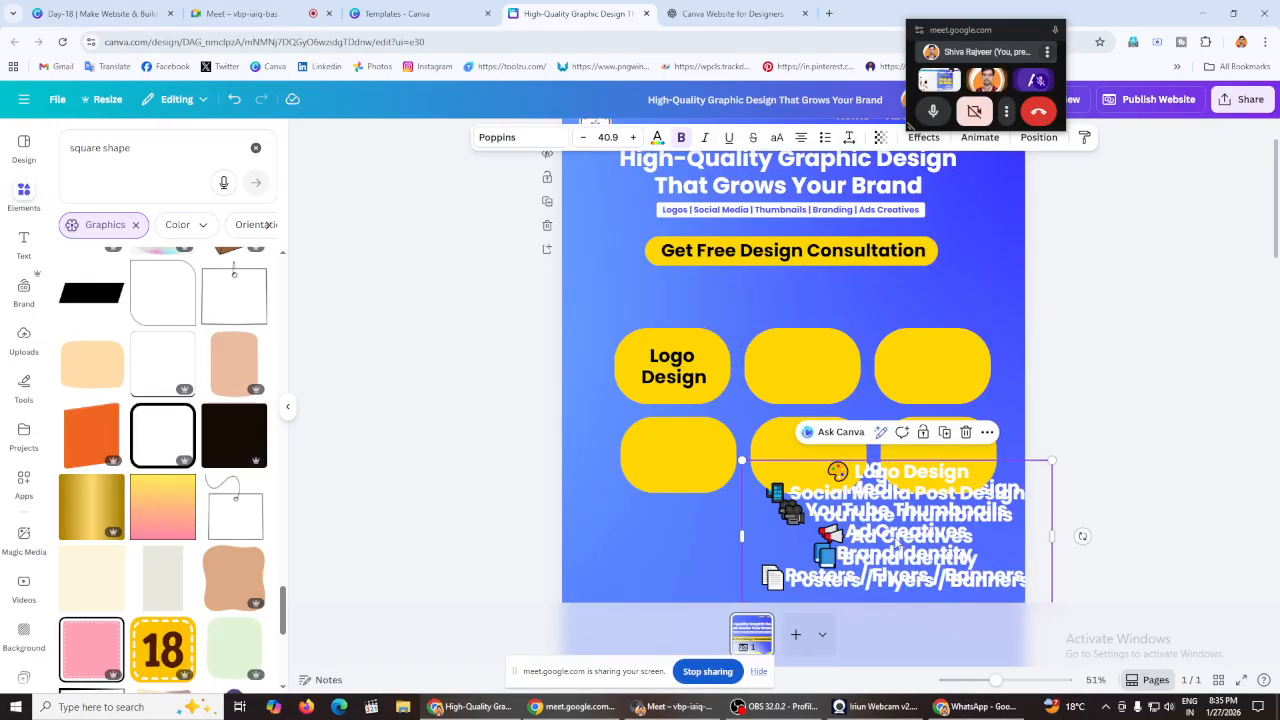
drag(940, 470, 764, 288)
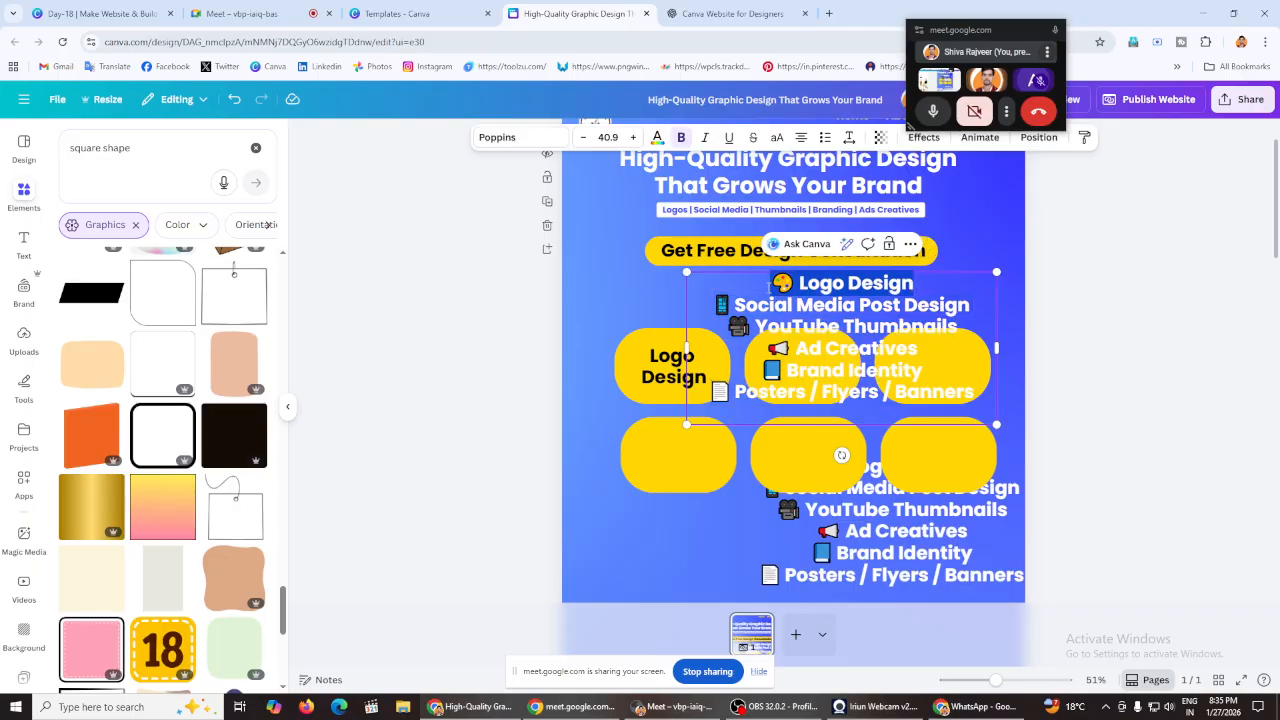
key(BackSpace)
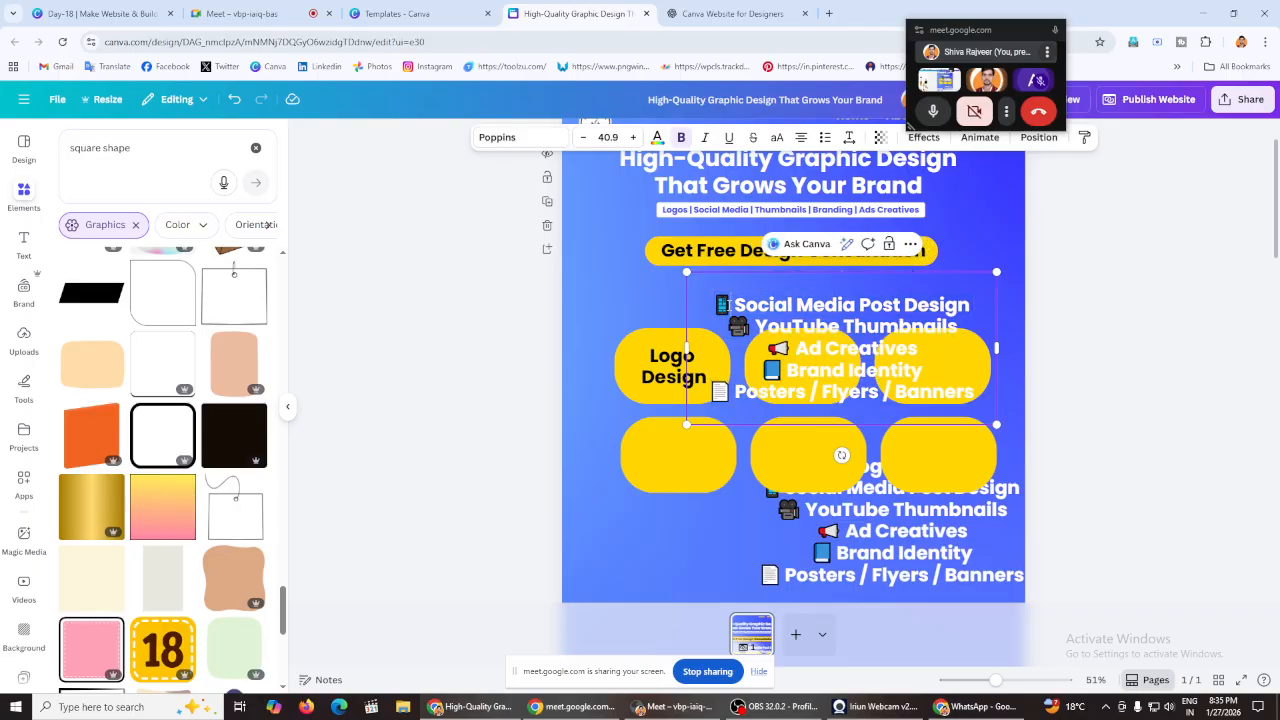
click(728, 305)
key(BackSpace)
key(BackSpace)
Step: Delete the remaining services below "Social Media Post Design" in the copy and break that text into two lines after "Social Media"
drag(730, 308, 974, 373)
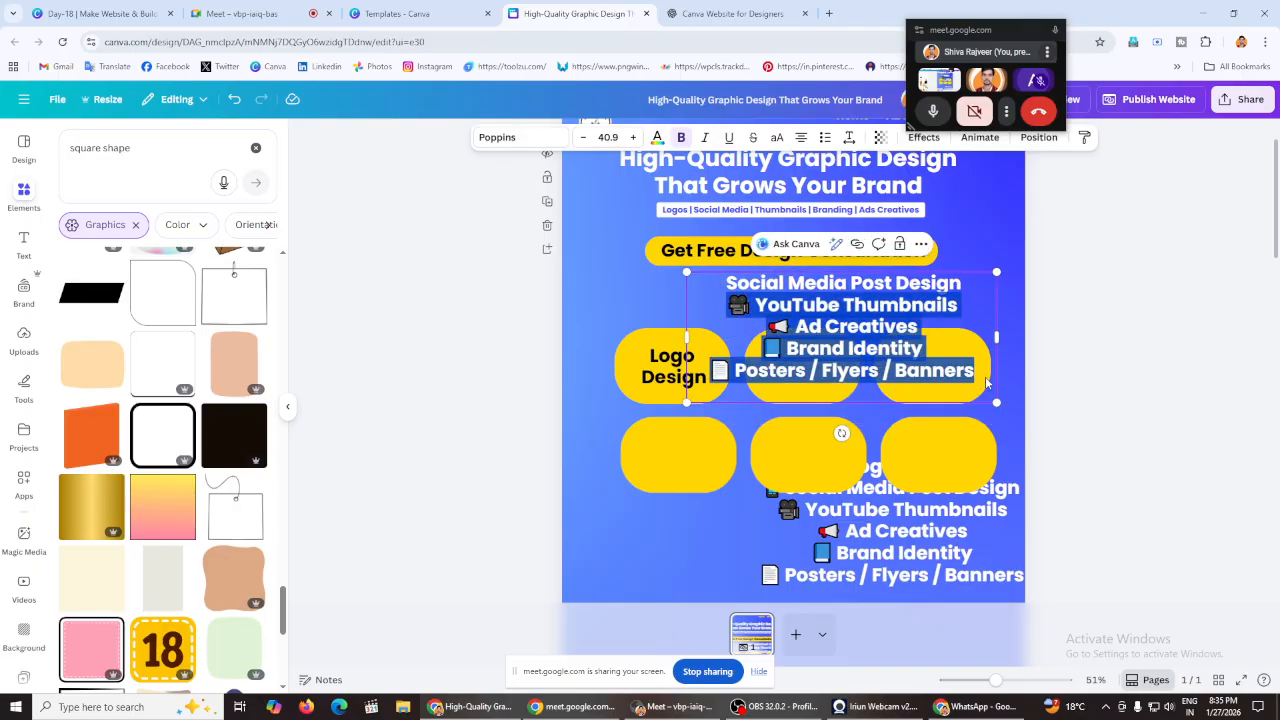
key(BackSpace)
click(851, 282)
key(Return)
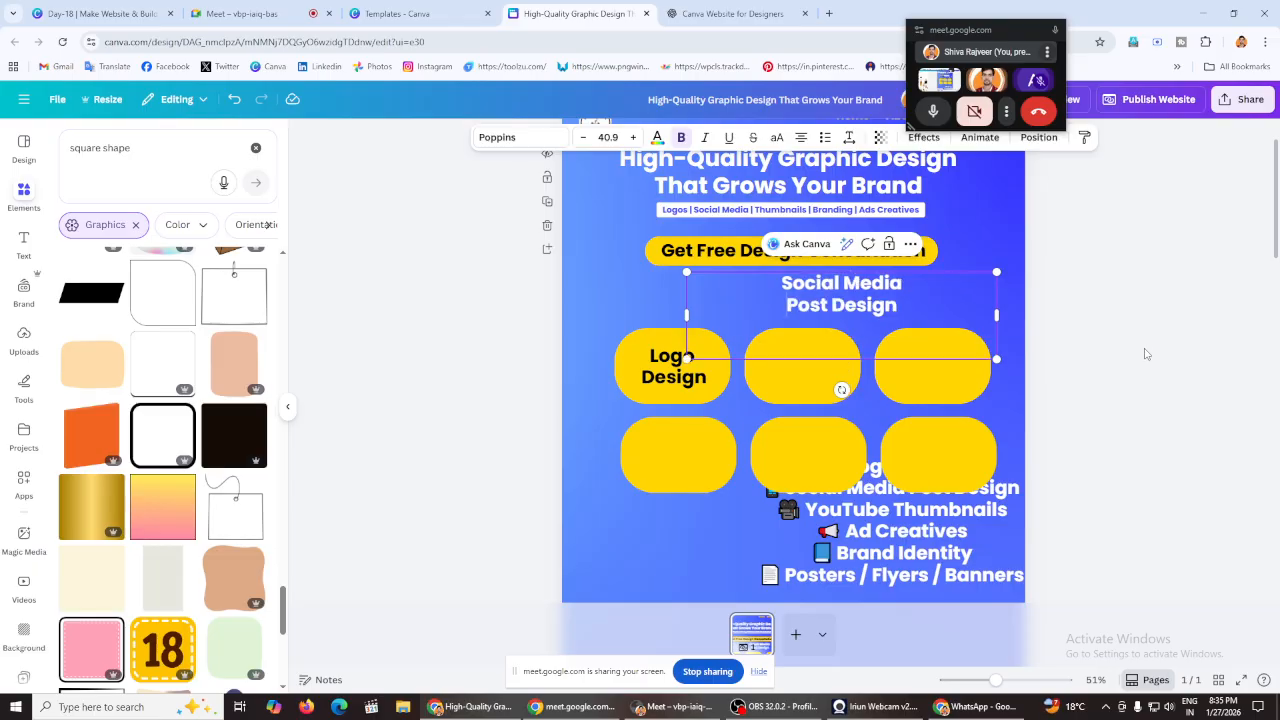
Step: Move the "Social Media Post Design" text onto the second yellow card and scale it to font size 29.9
drag(856, 305, 815, 375)
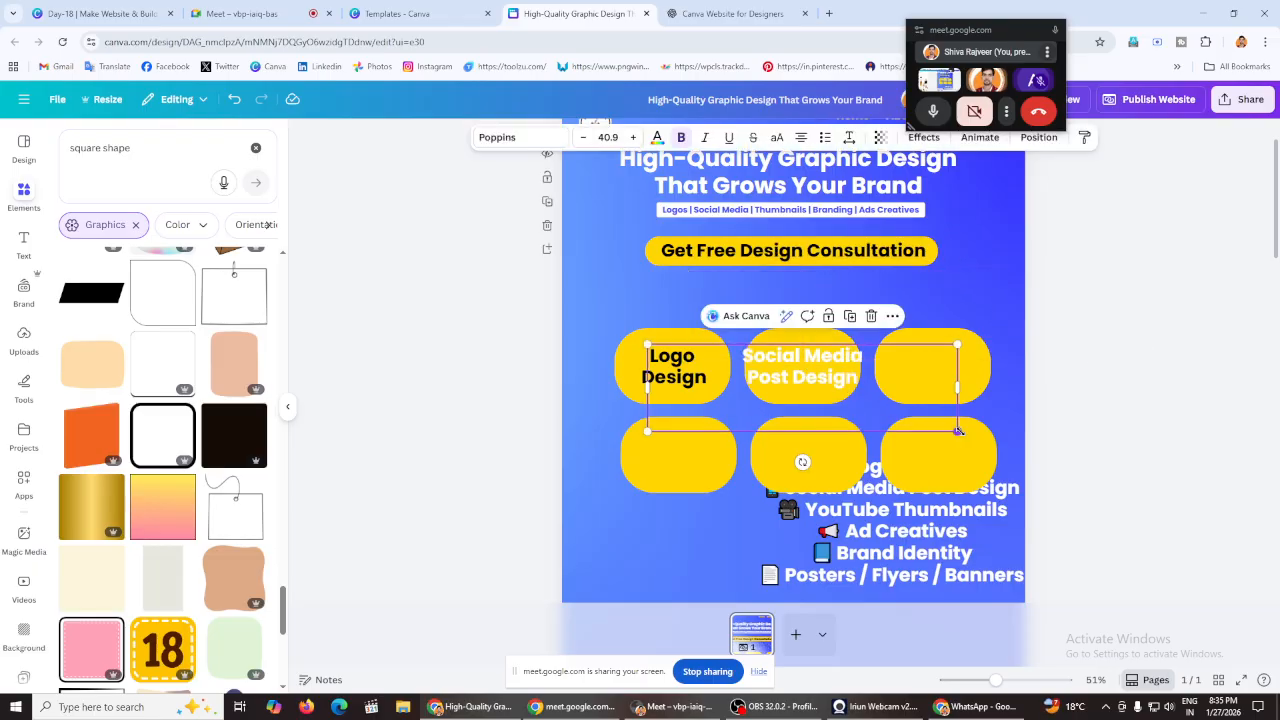
drag(957, 431, 875, 409)
click(1086, 371)
drag(788, 361, 825, 366)
Step: Colour the "Social Media Post Design" text black
click(655, 140)
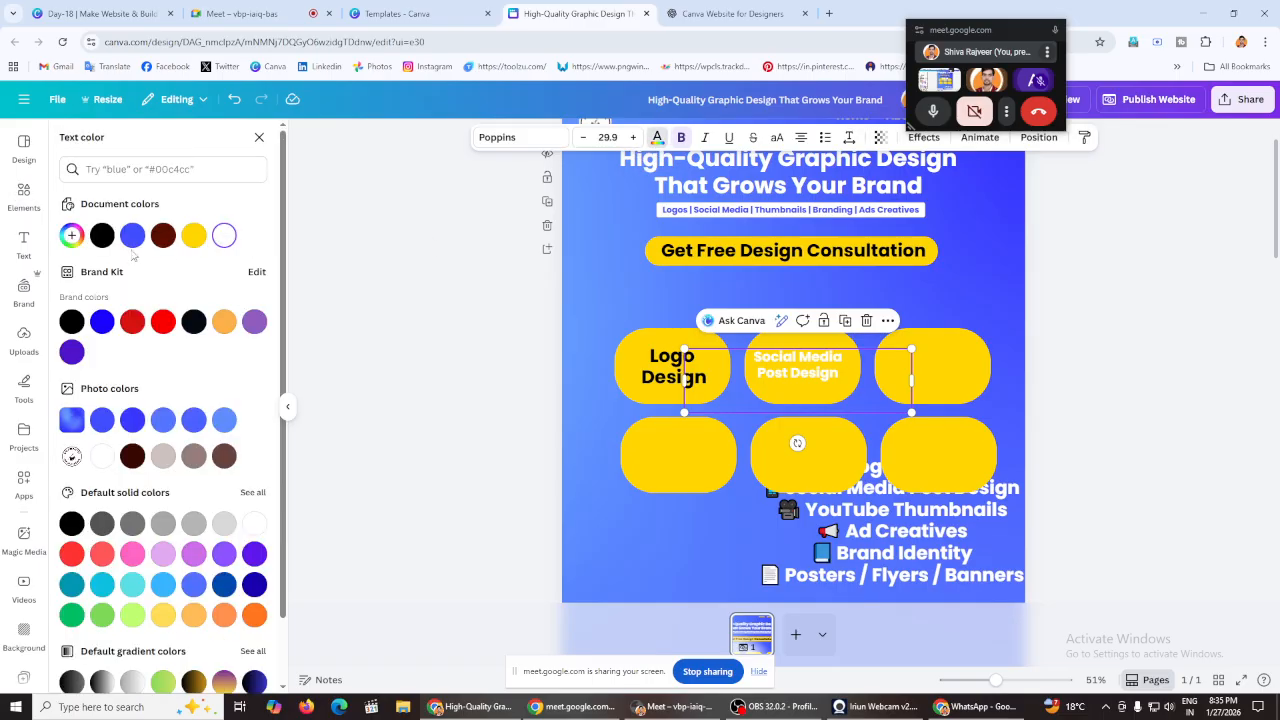
click(107, 240)
click(434, 280)
Step: Duplicate the services list above the cards and delete every line of the copy except "YouTube Thumbnails"
click(930, 515)
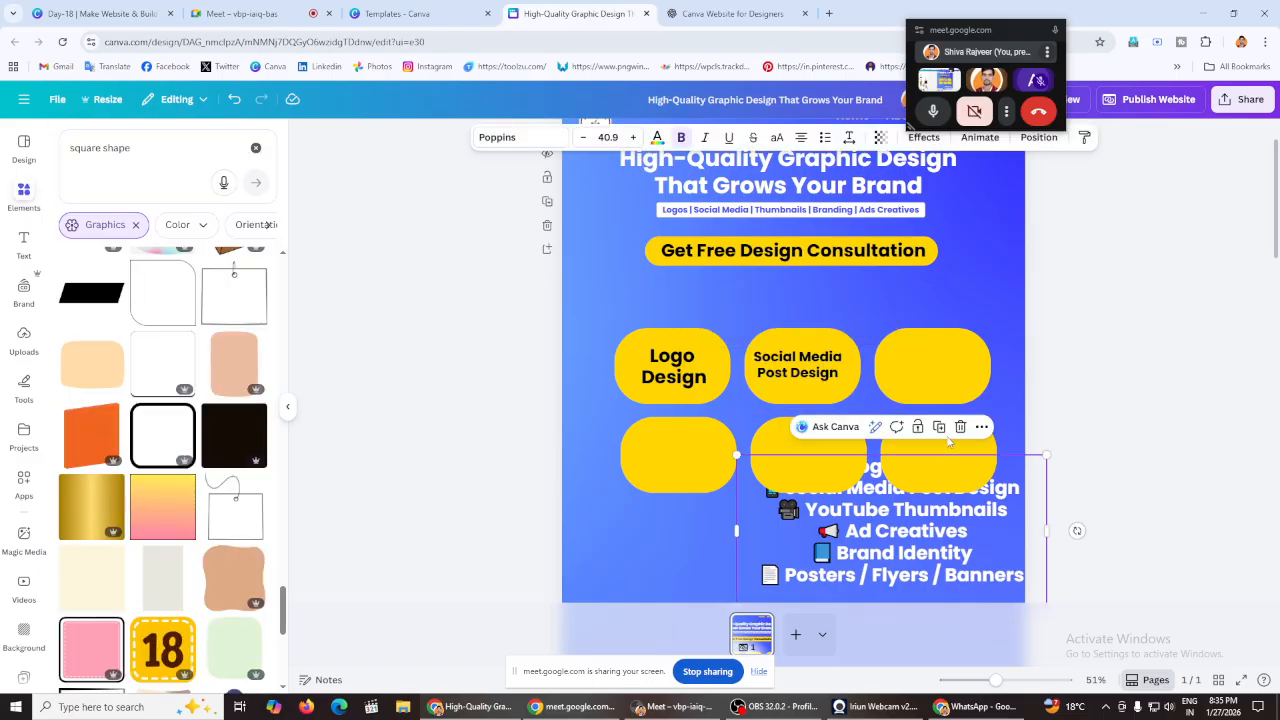
click(940, 429)
drag(943, 507, 832, 247)
key(BackSpace)
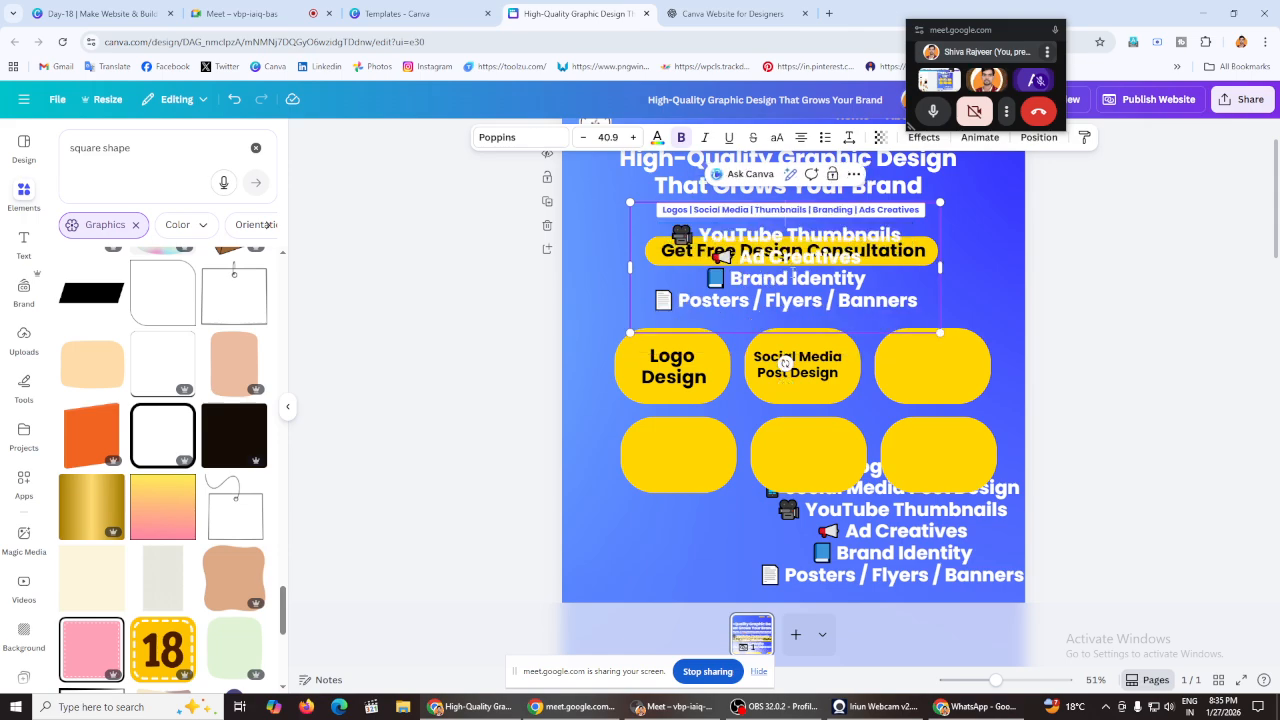
drag(708, 257, 904, 310)
key(BackSpace)
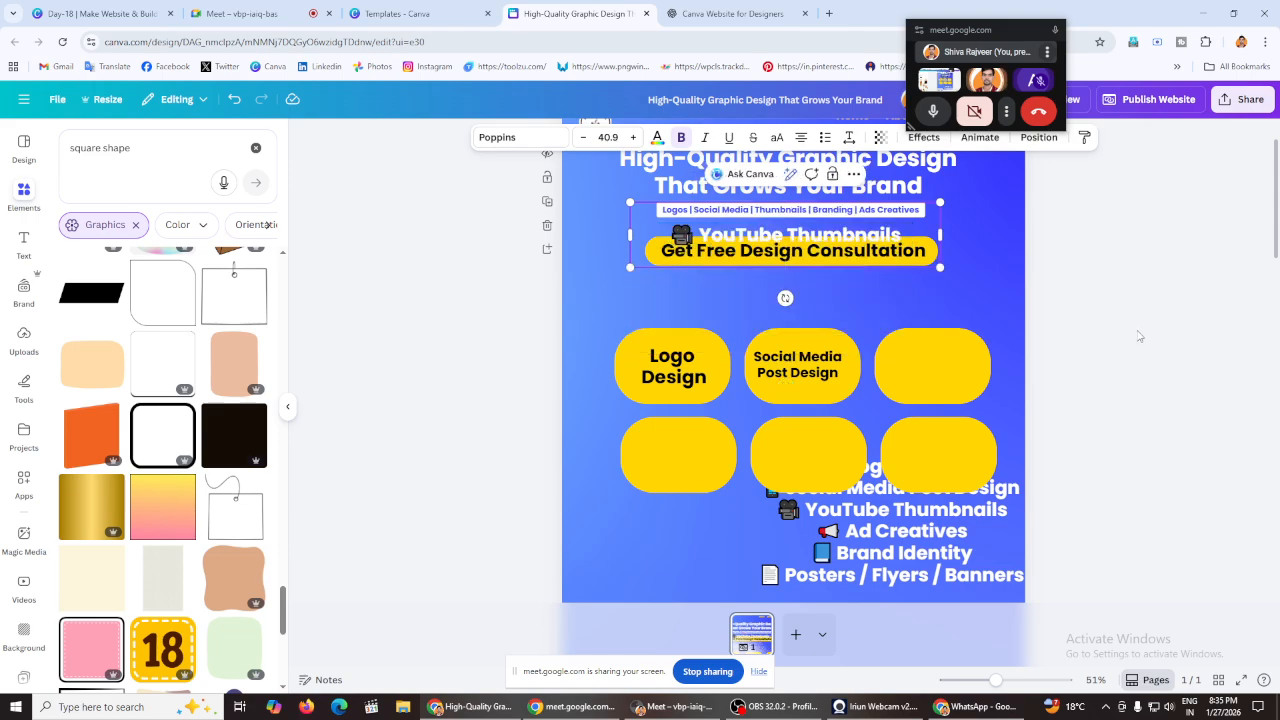
Step: Move the "YouTube Thumbnails" text onto the third yellow card, break it into two lines and delete its camera emoji
drag(810, 245, 935, 358)
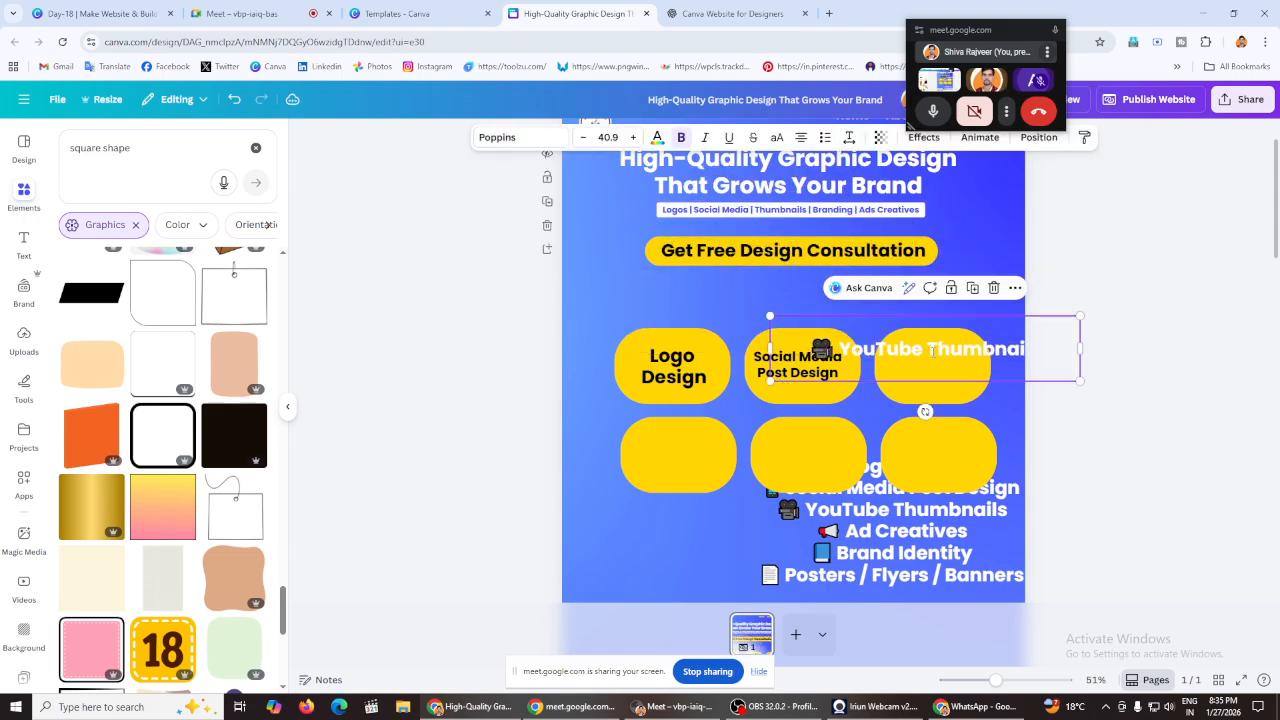
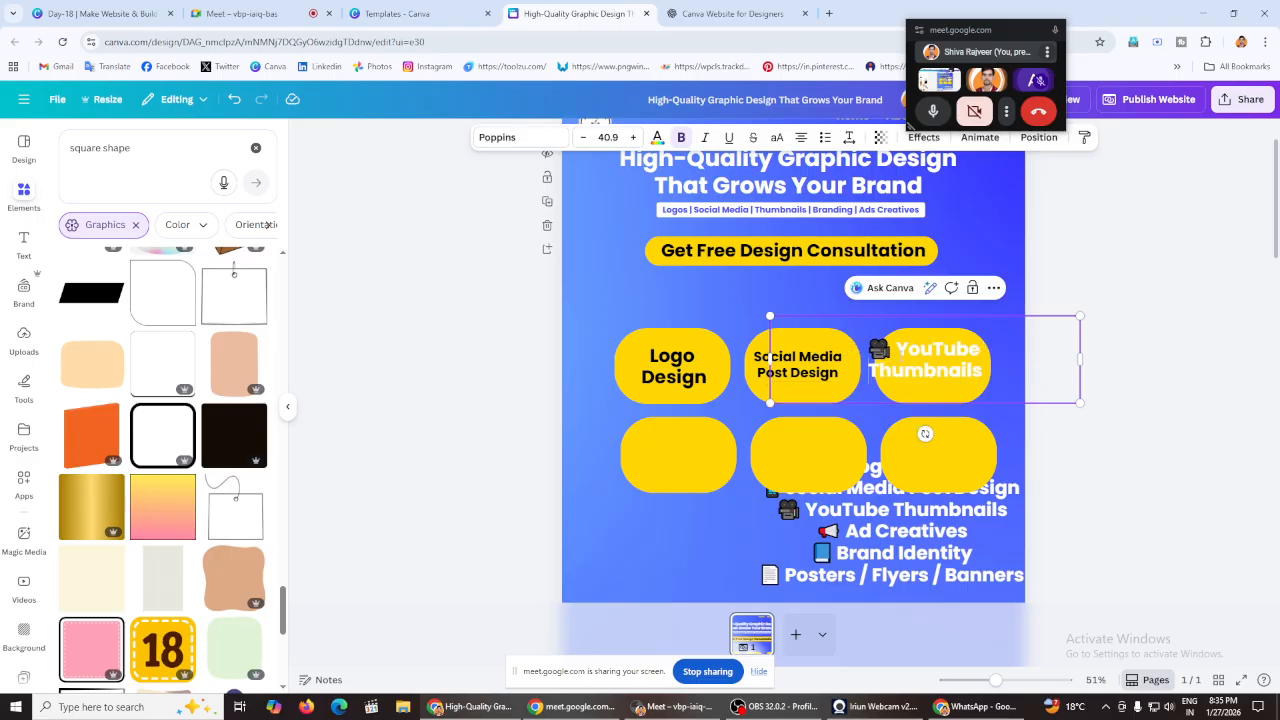
click(1190, 374)
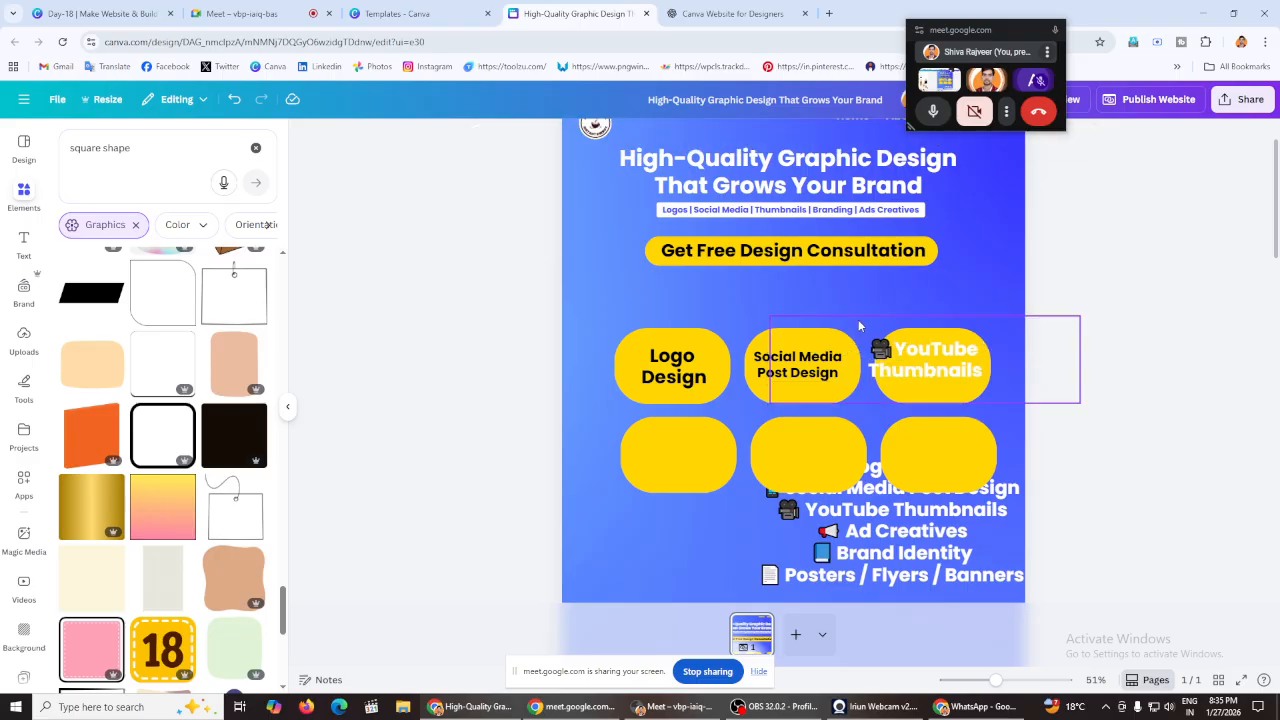
click(895, 352)
click(895, 352)
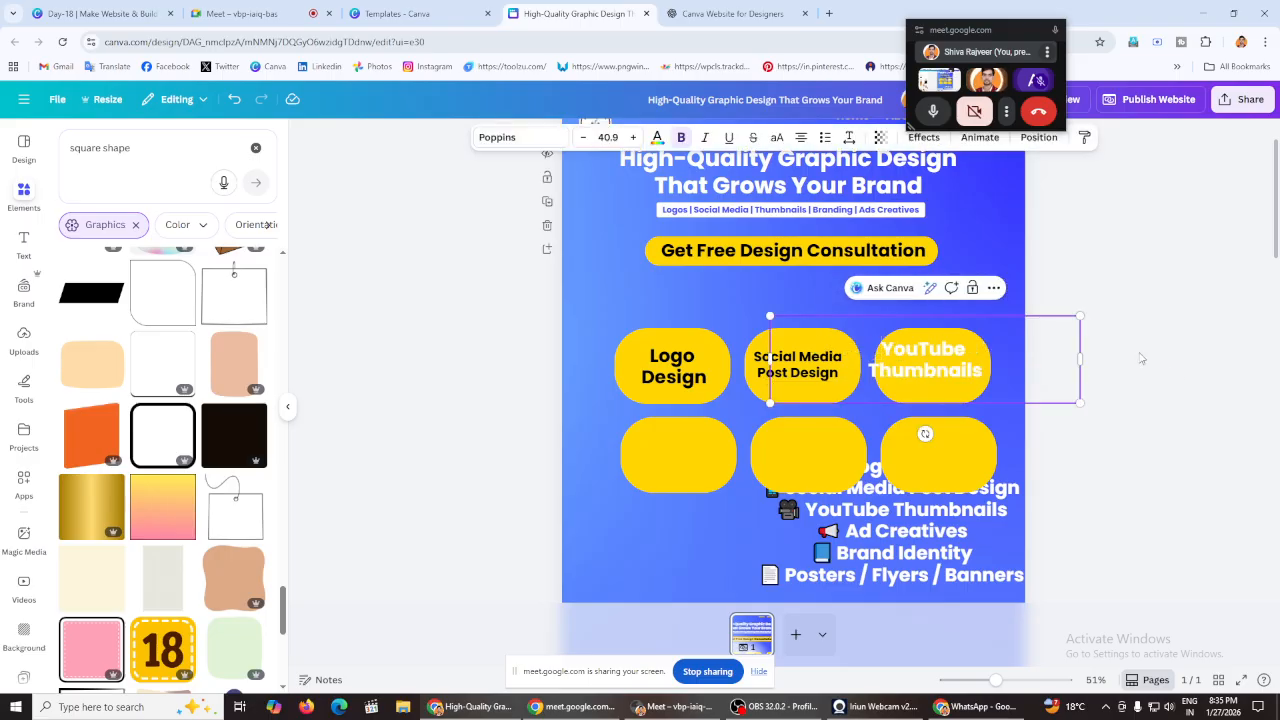
Step: Scale the "YouTube Thumbnails" text to font size 36.4 and centre it on the third card
drag(932, 365, 947, 373)
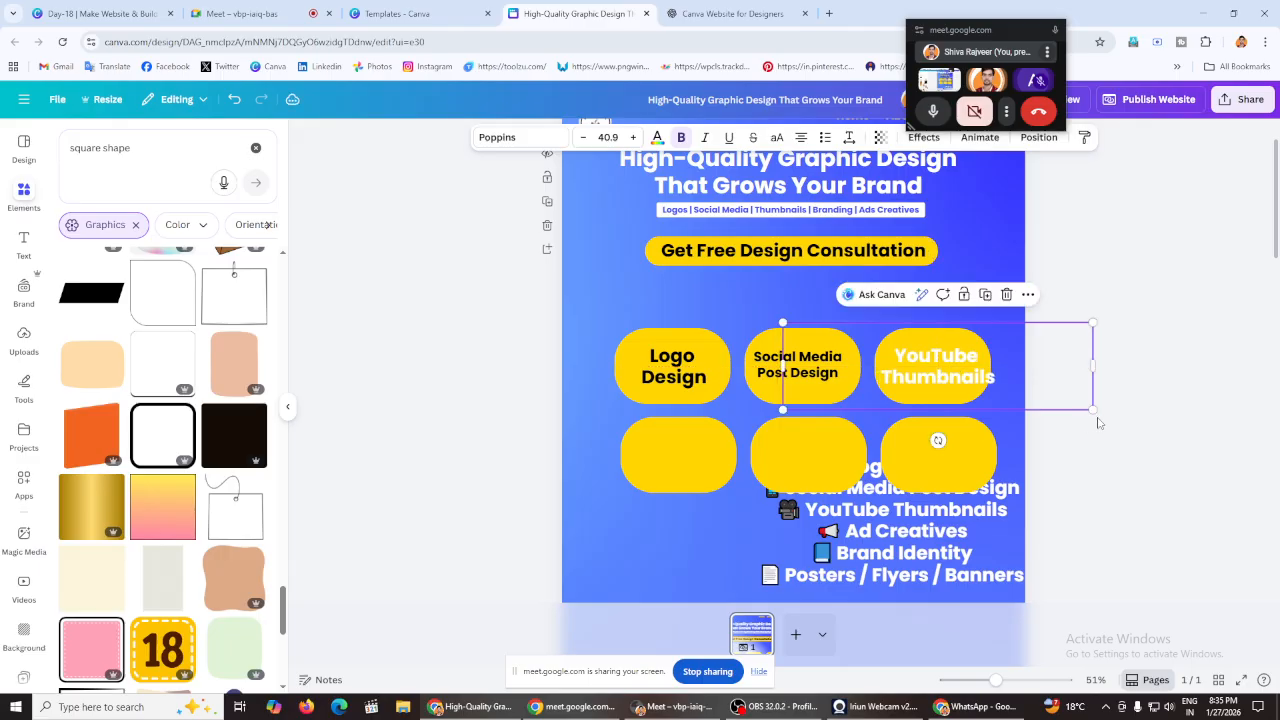
drag(1092, 409, 1059, 400)
click(1146, 401)
drag(957, 386, 965, 386)
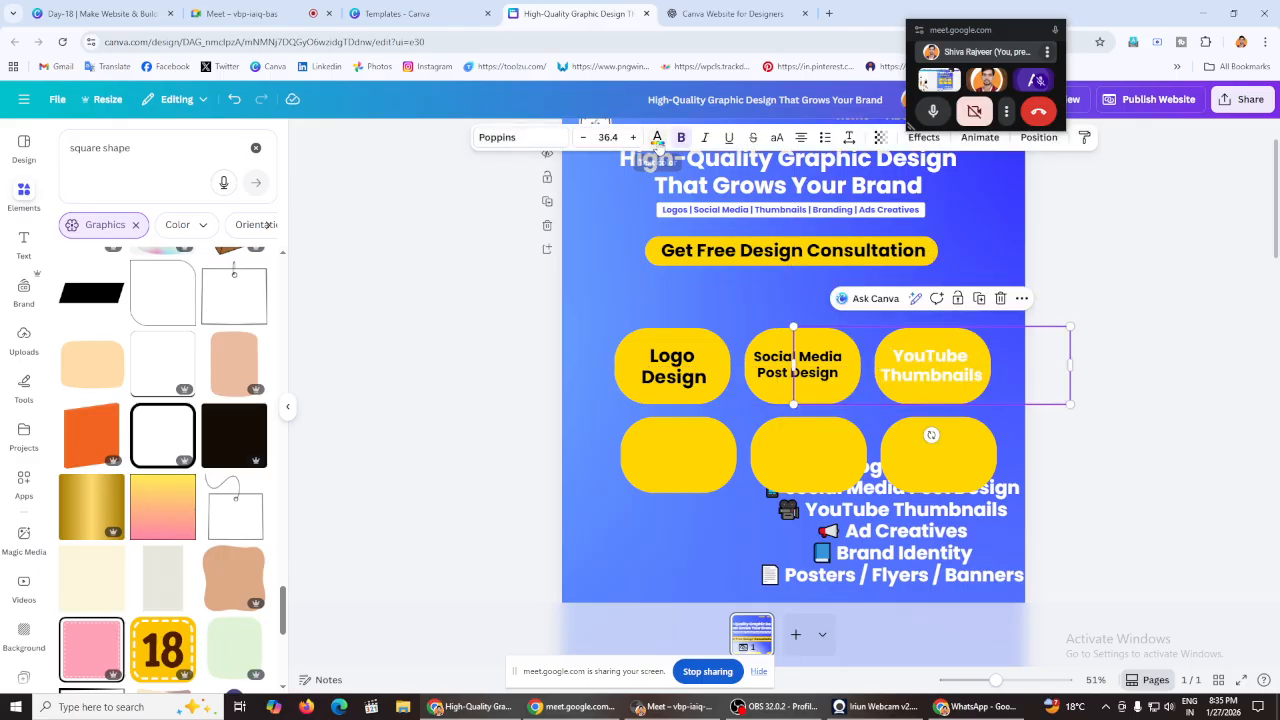
Step: Colour the "YouTube Thumbnails" text black
click(657, 138)
click(100, 236)
click(417, 266)
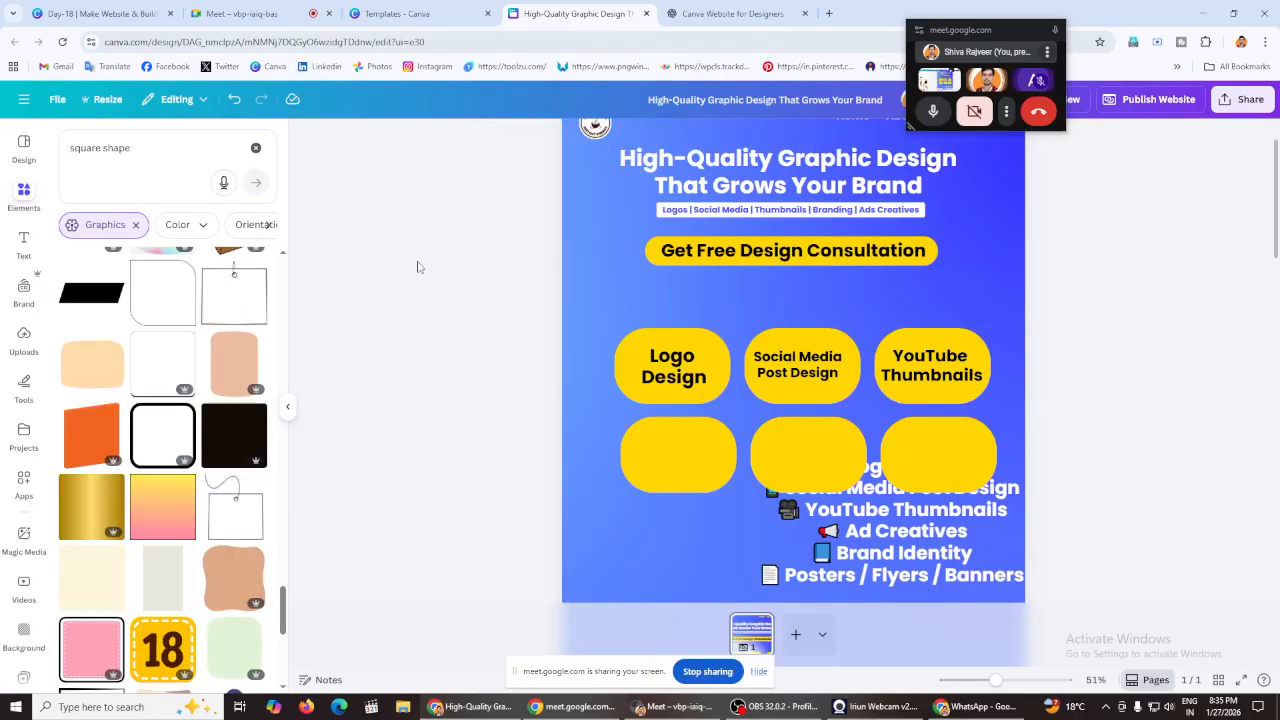
Step: Duplicate the services list over the first card and delete the copy's lines above "Ad Creatives"
click(945, 517)
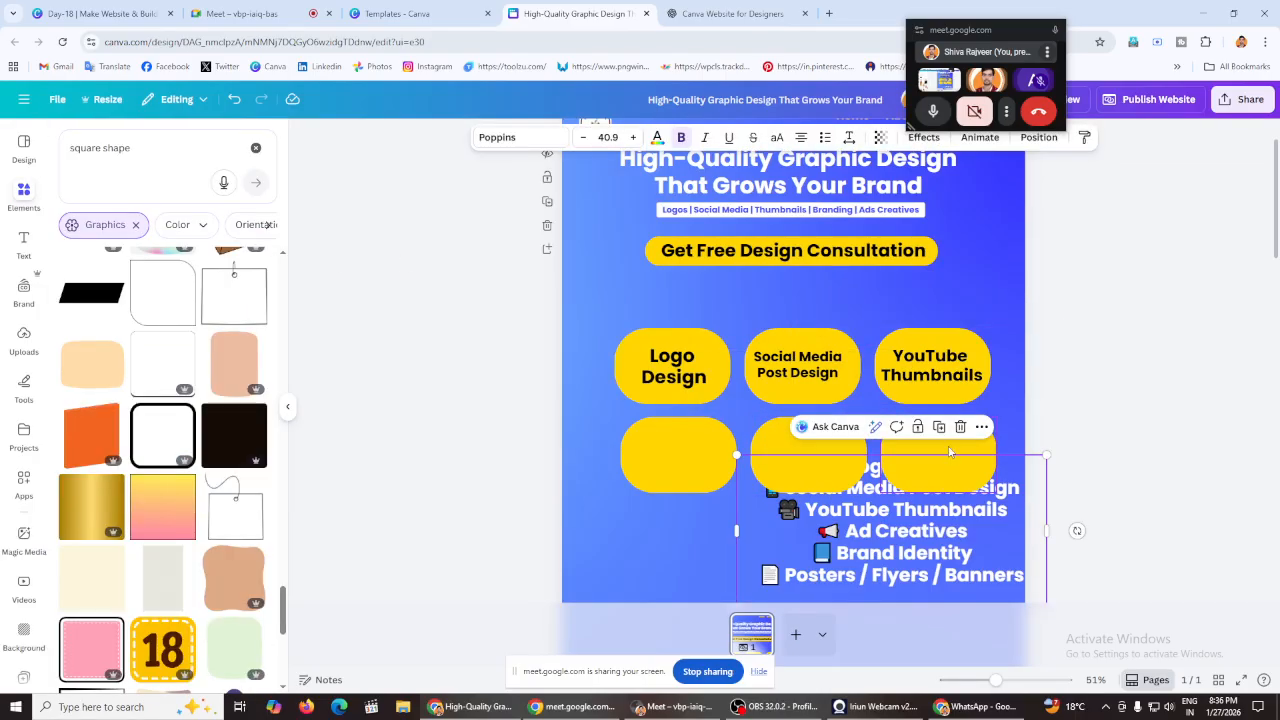
drag(945, 517, 553, 346)
click(713, 368)
key(shift+Up)
key(BackSpace)
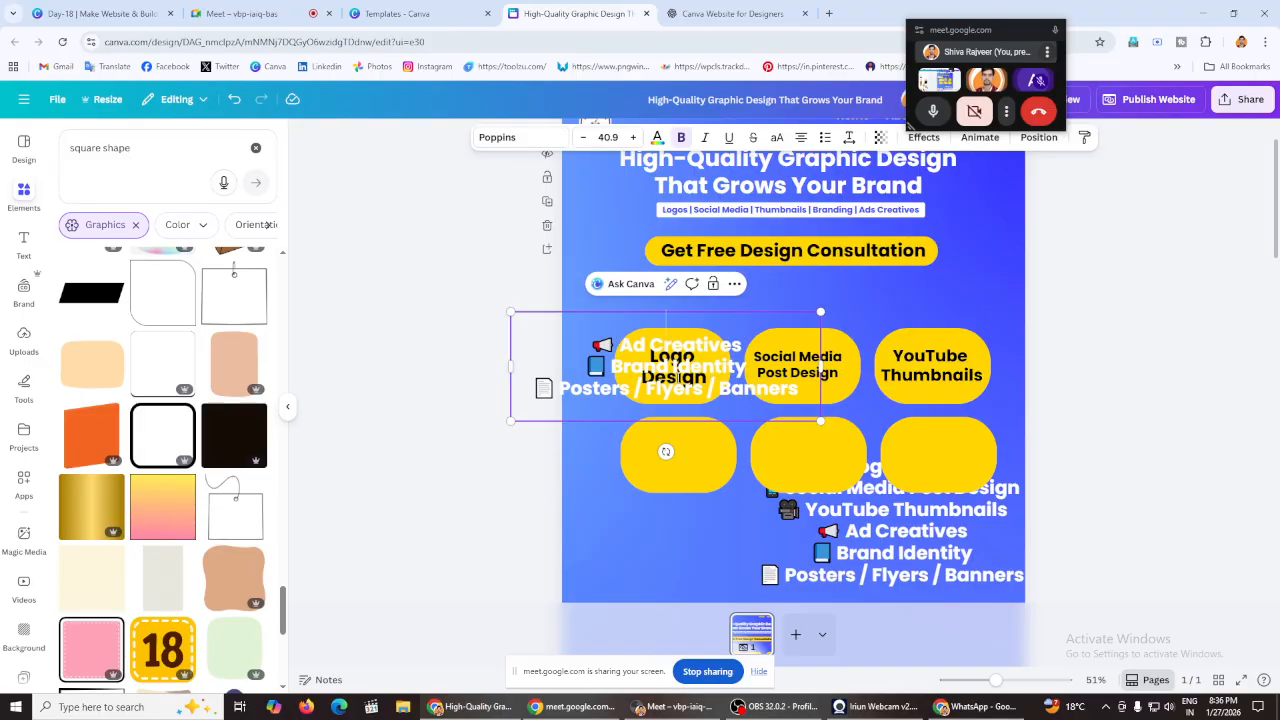
Step: Delete the "Brand Identity" and "Posters / Flyers / Banners" lines and the megaphone emoji from the copy
drag(745, 346, 804, 390)
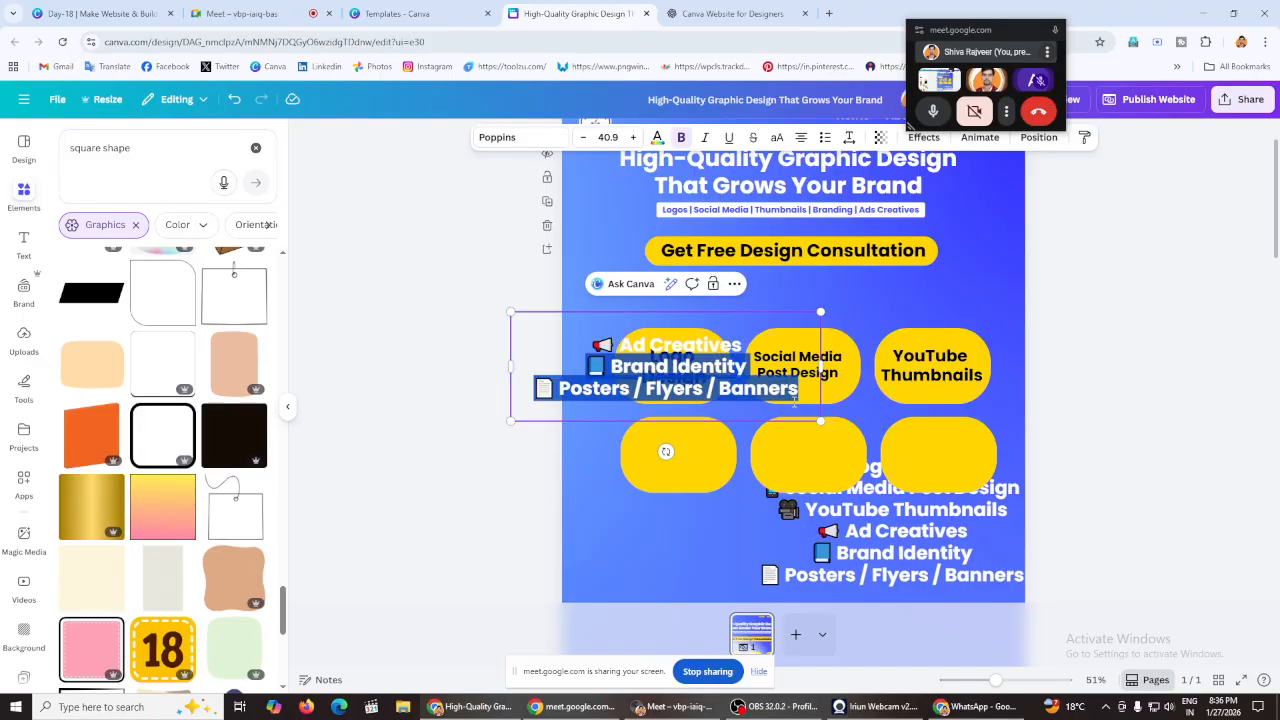
key(BackSpace)
key(BackSpace)
click(315, 292)
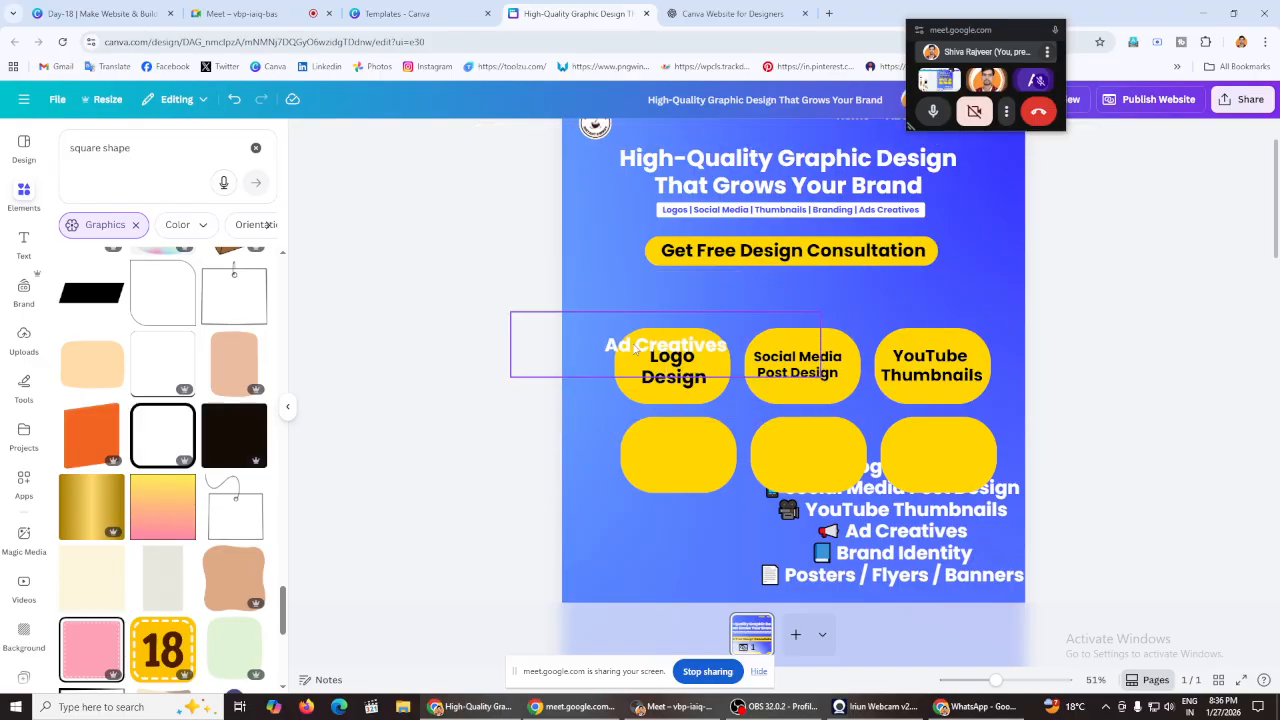
Step: Break the "Ad Creatives" text into two lines and change its wording to "Ads Creatives"
click(640, 348)
key(Return)
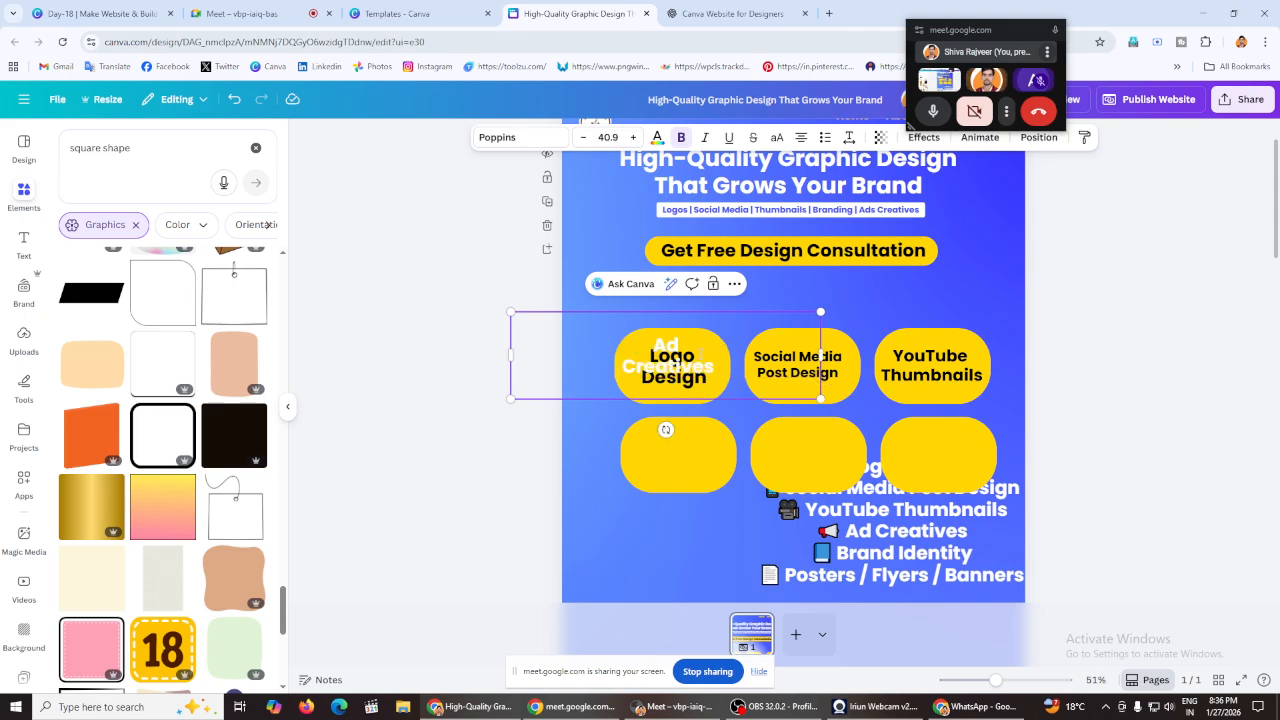
click(443, 300)
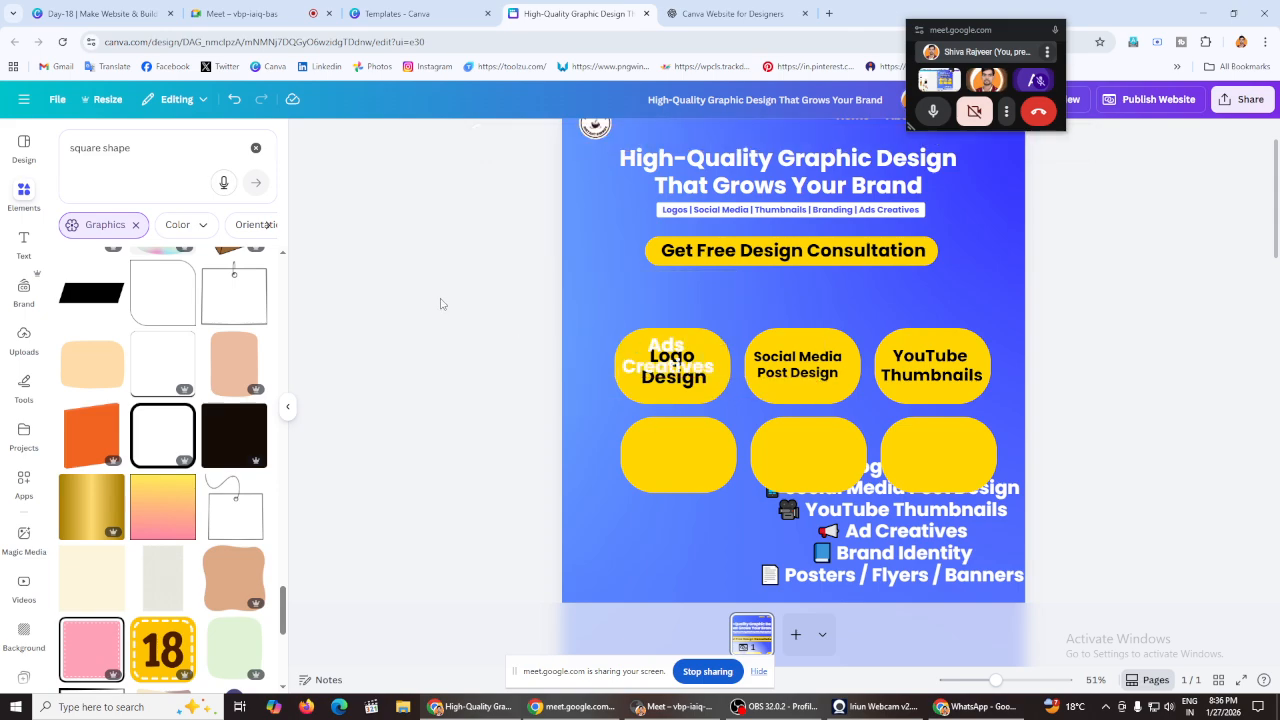
Step: Move the "Ads Creatives" text onto the fourth yellow card and colour it black
drag(690, 362, 698, 453)
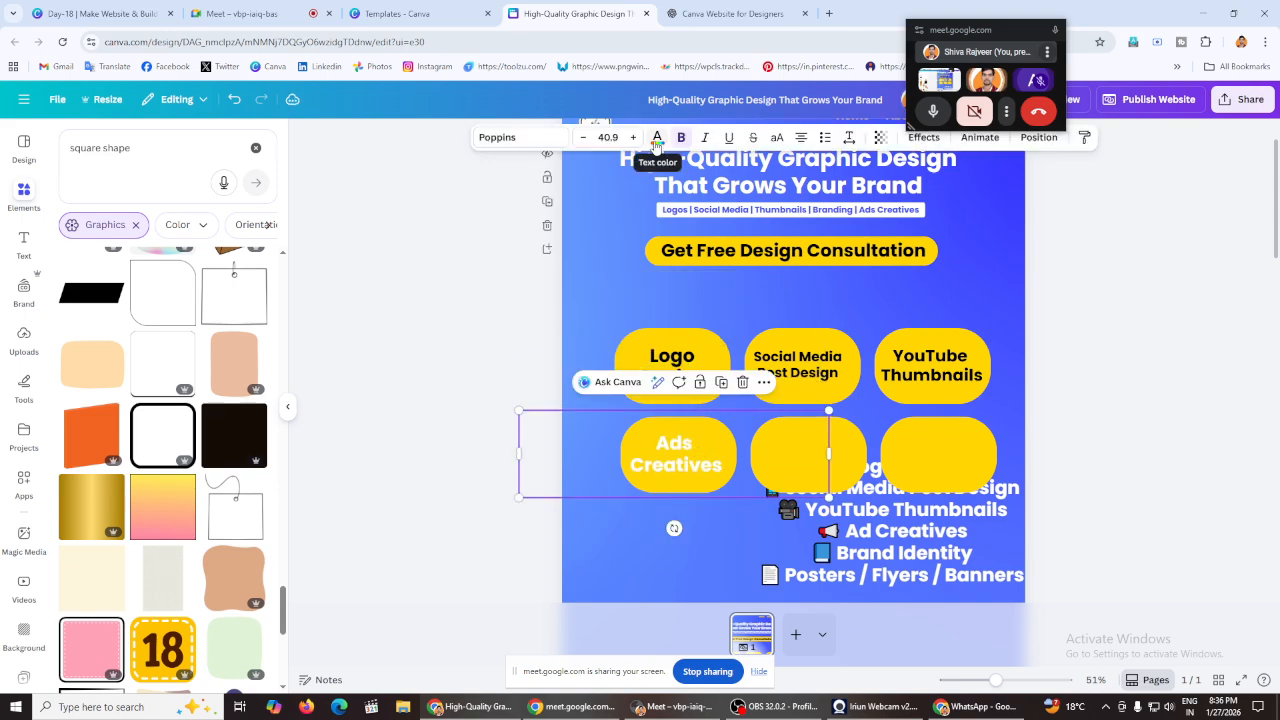
click(657, 137)
click(101, 233)
Step: Delete the first four services from the original list and move the remaining two lines below the cards
click(942, 529)
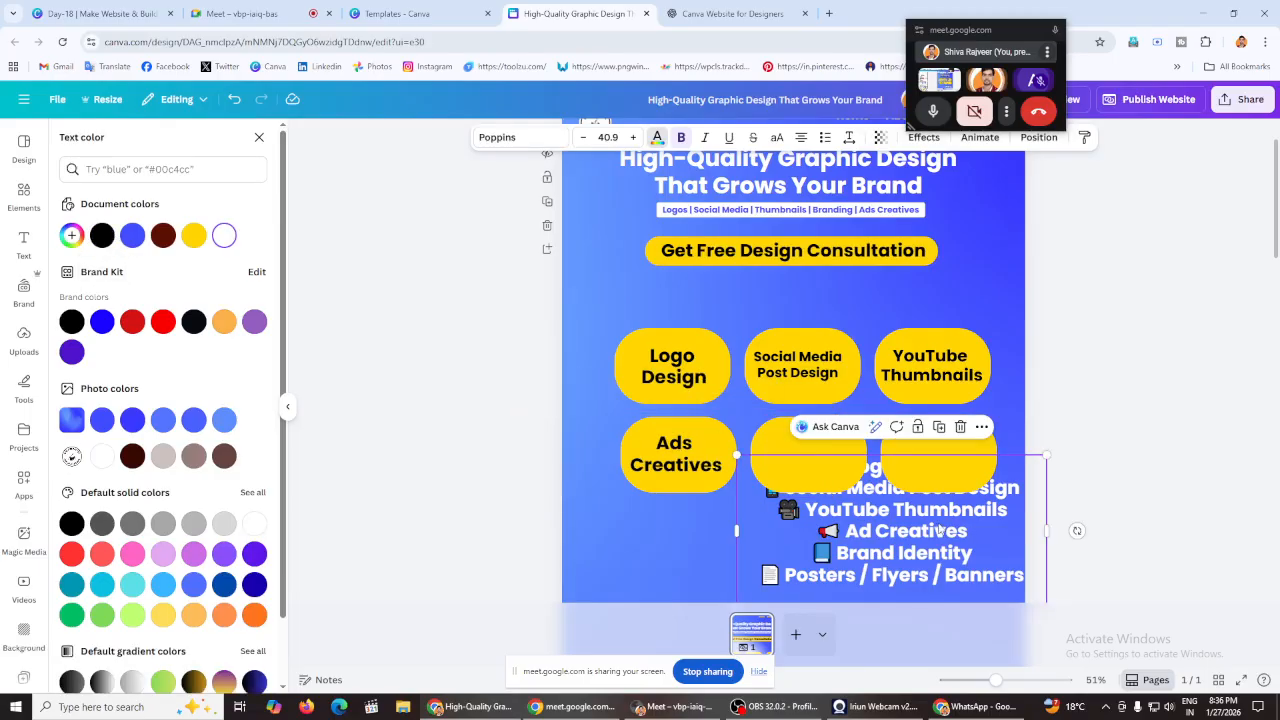
click(942, 529)
click(984, 545)
drag(981, 533, 822, 466)
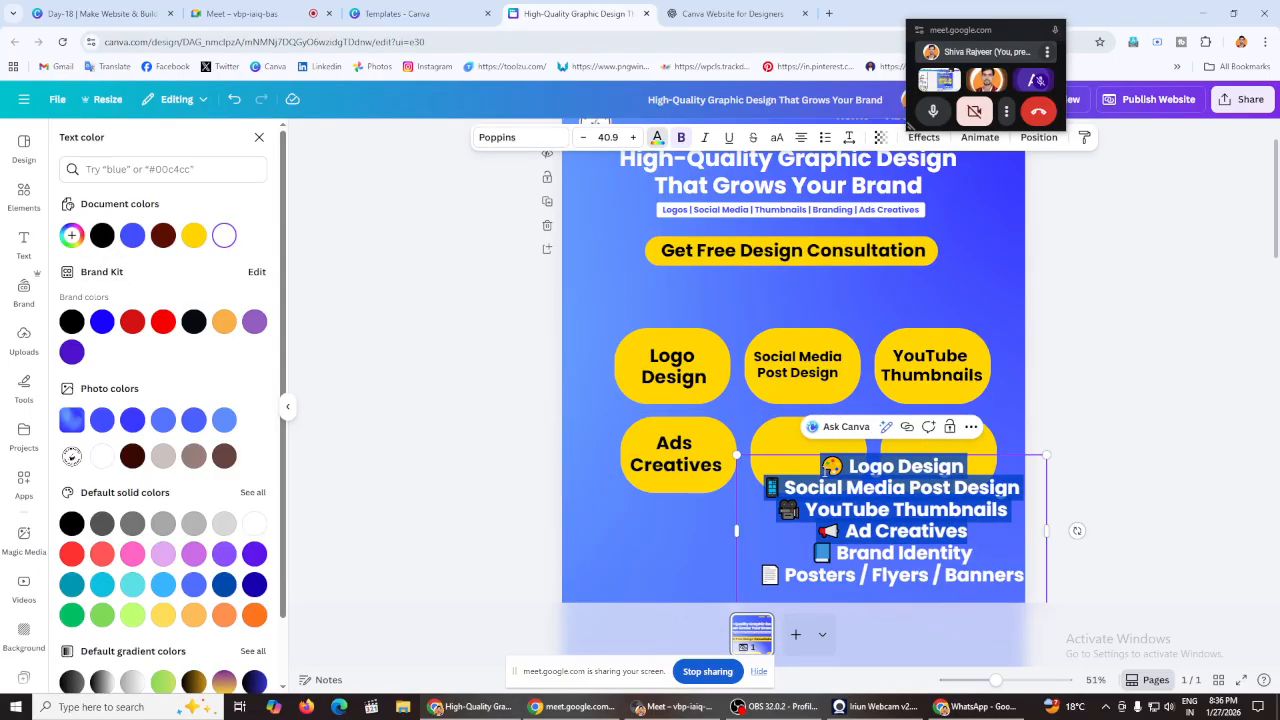
key(BackSpace)
drag(878, 522, 795, 559)
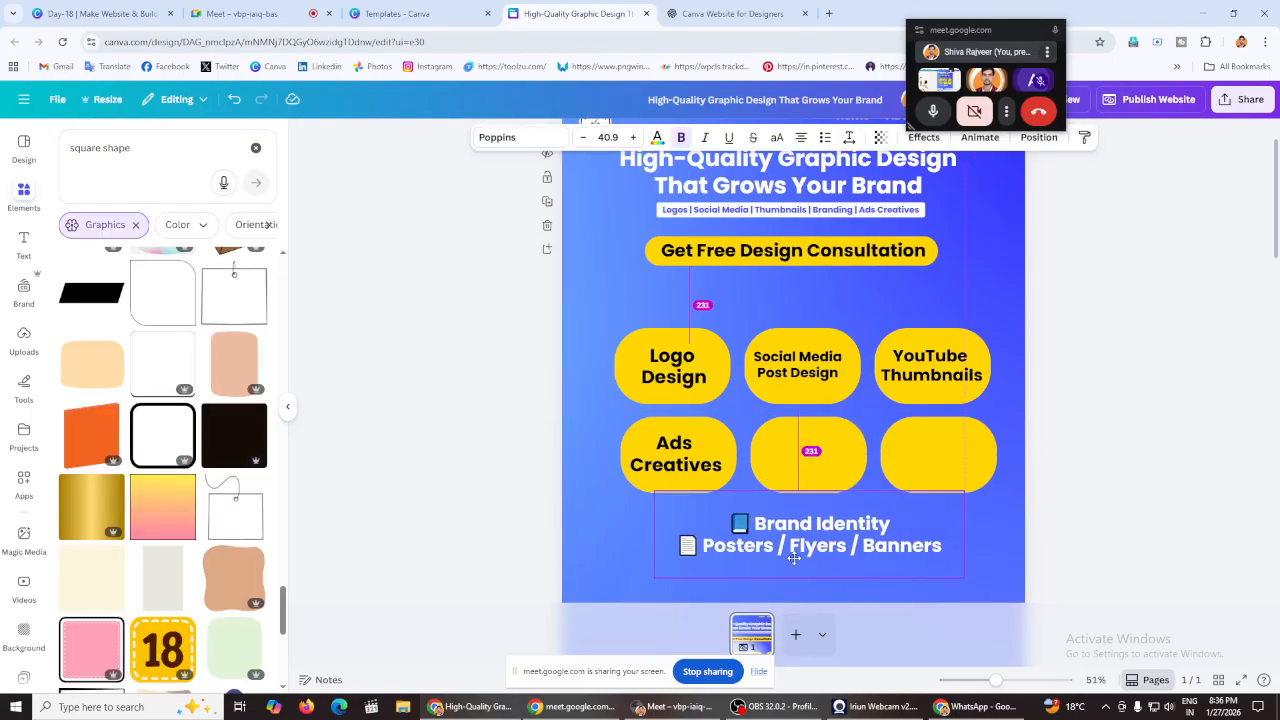
Step: Duplicate the two-line list onto the fifth card and delete the copy's "Posters / Flyers / Banners" line
click(853, 480)
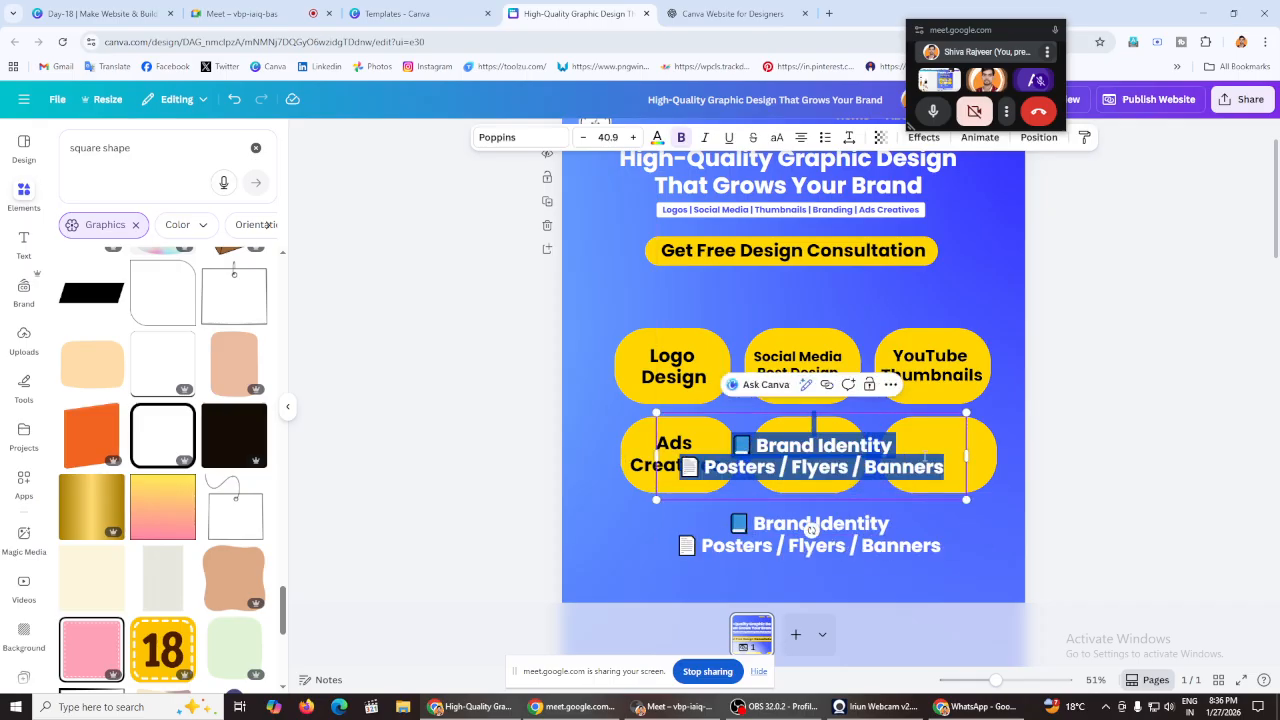
triple_click(922, 470)
key(BackSpace)
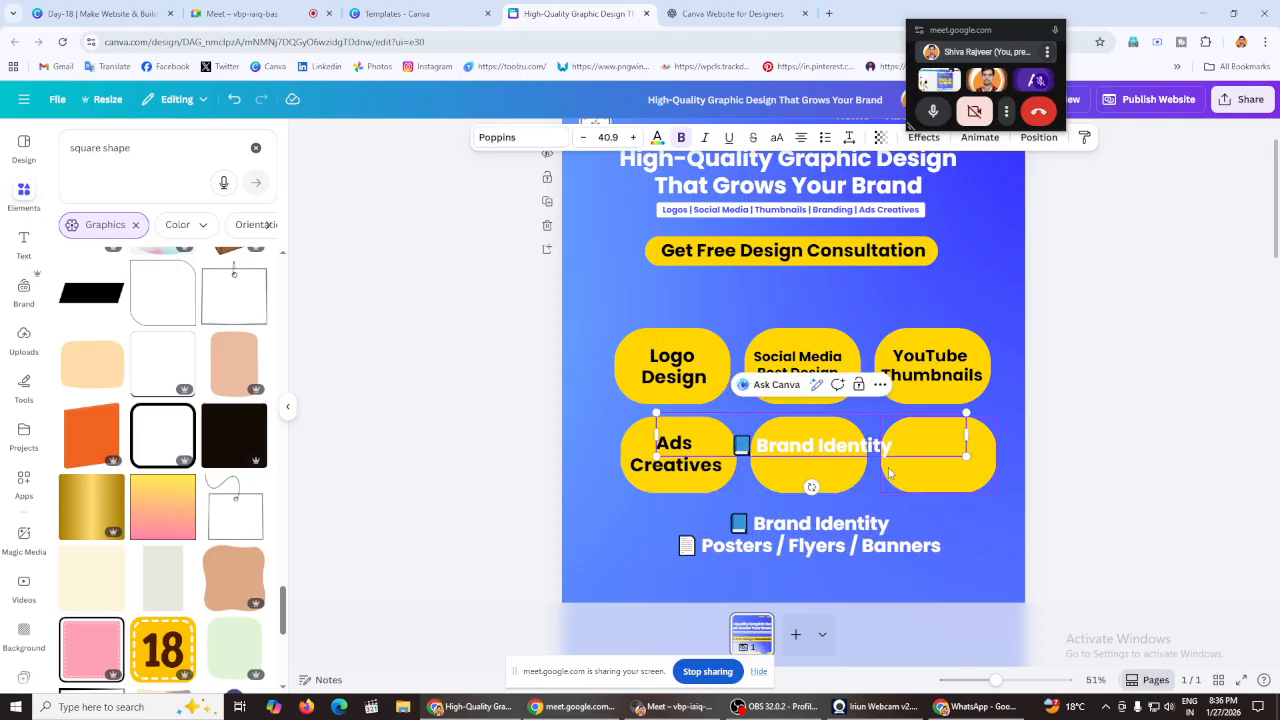
Step: Break the "Brand Identity" text into two lines and delete its book emoji
click(820, 447)
key(Return)
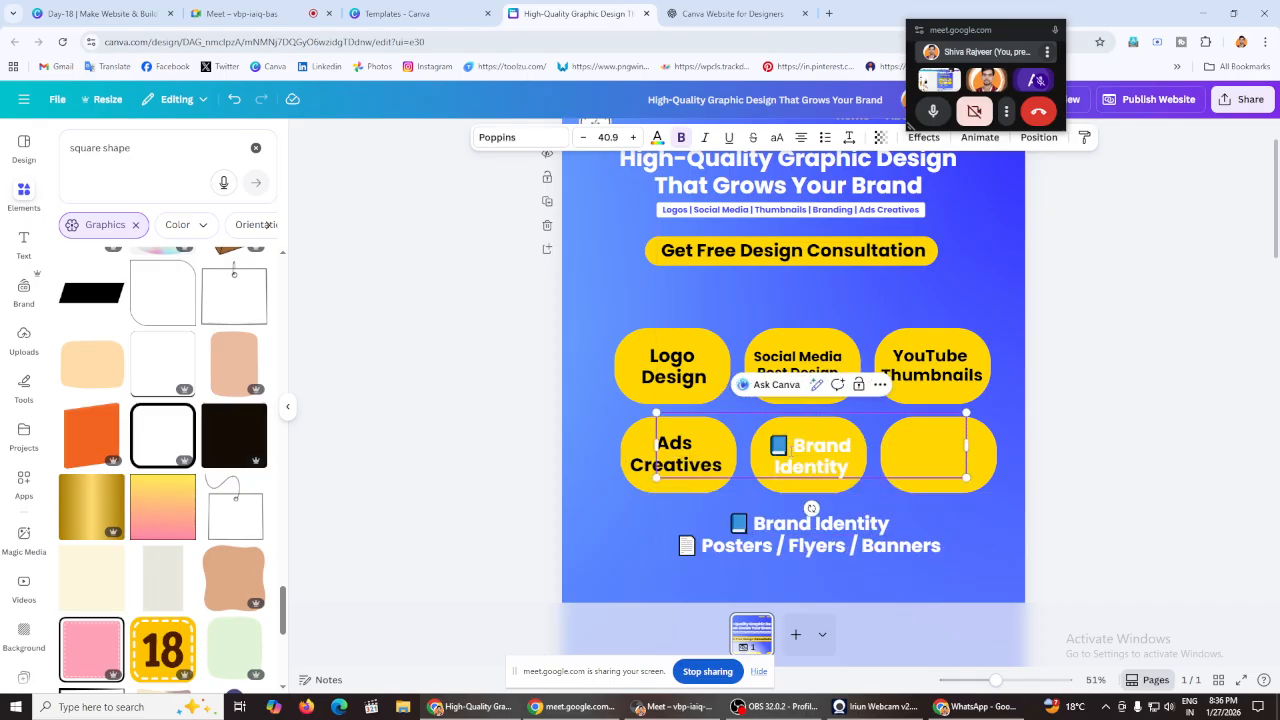
click(499, 419)
Step: Centre the "Brand Identity" text on the fifth yellow card and colour it black
drag(836, 468, 833, 466)
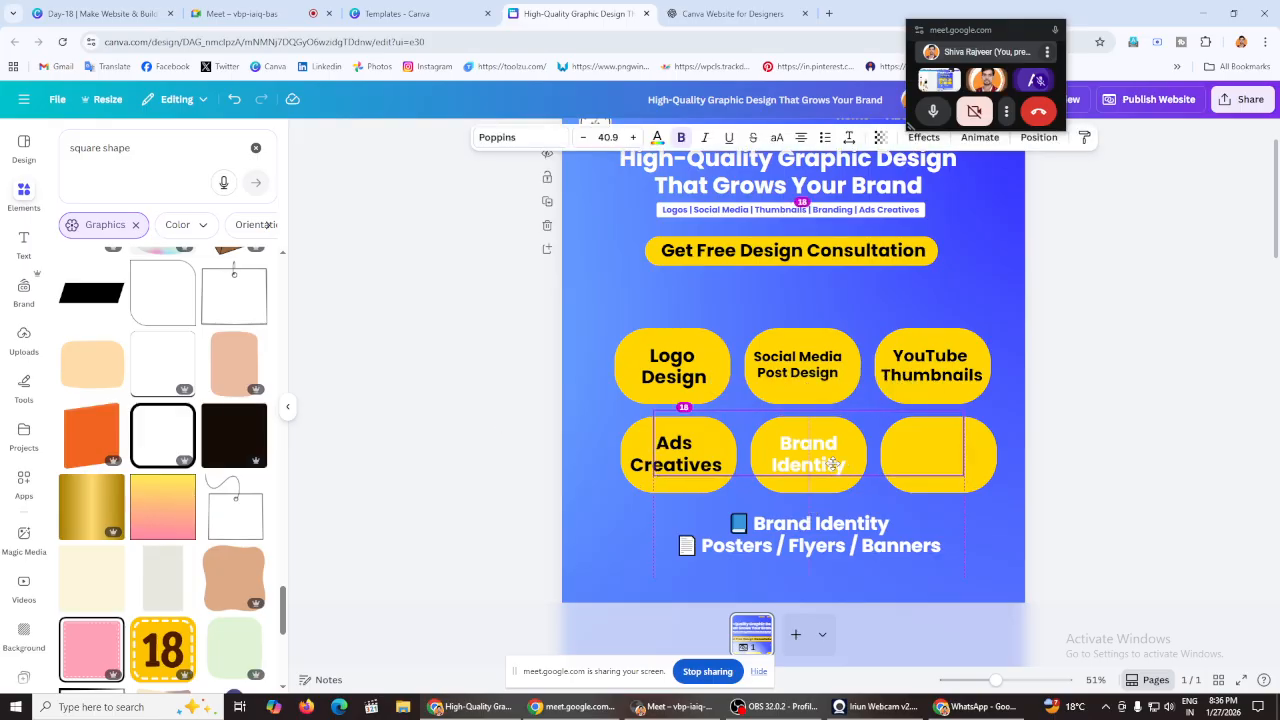
click(657, 138)
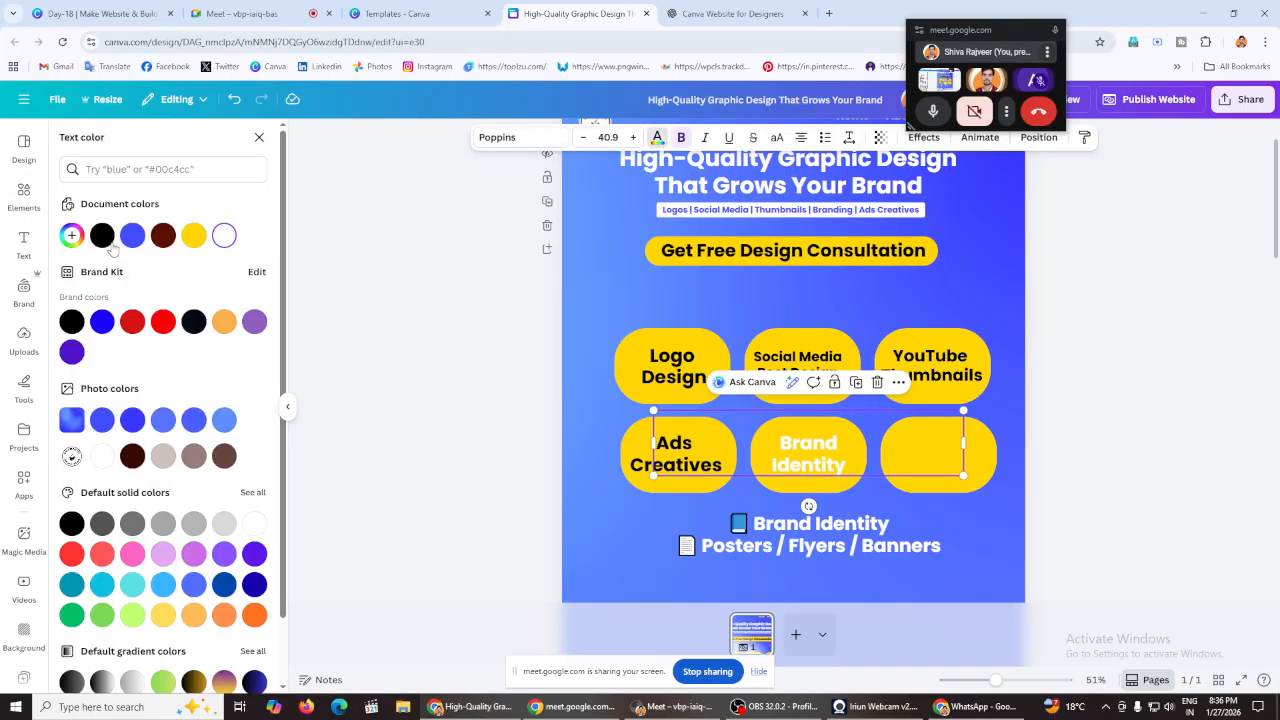
click(102, 235)
Step: Delete the "Brand Identity" line and page emoji from the list below the cards, and break the remaining text before "/ Banners"
click(923, 521)
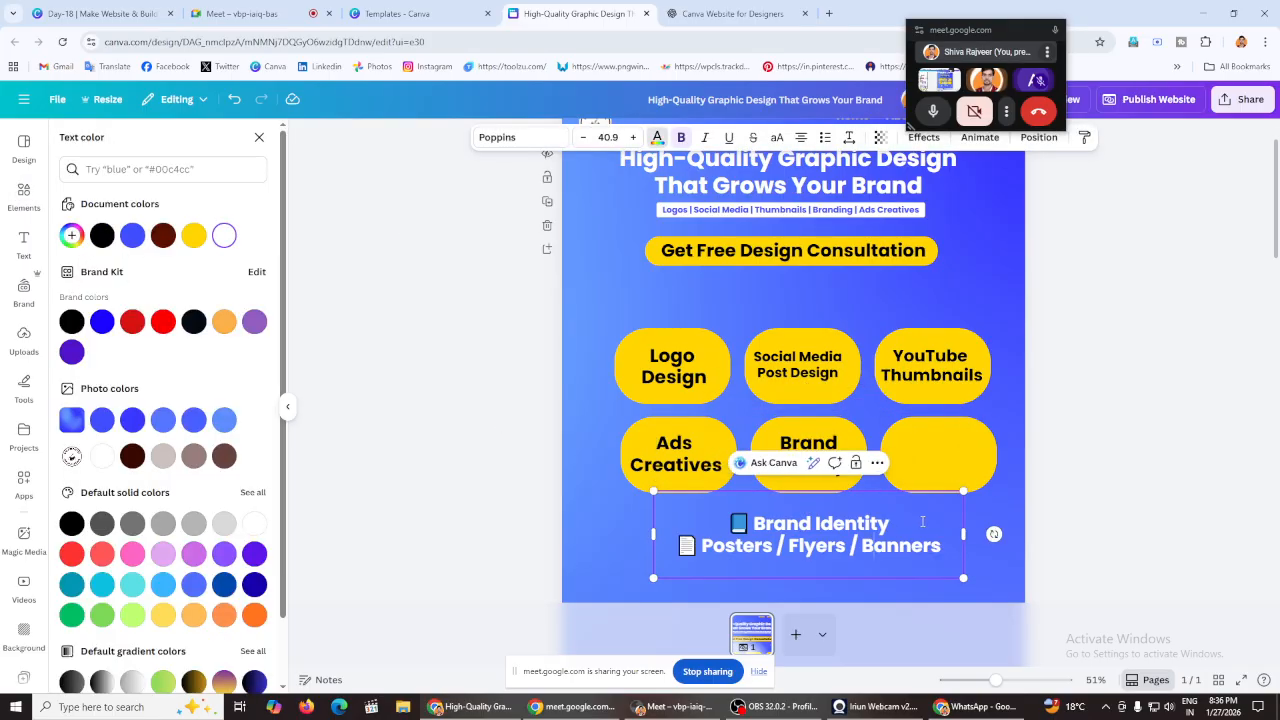
drag(923, 521, 660, 537)
key(BackSpace)
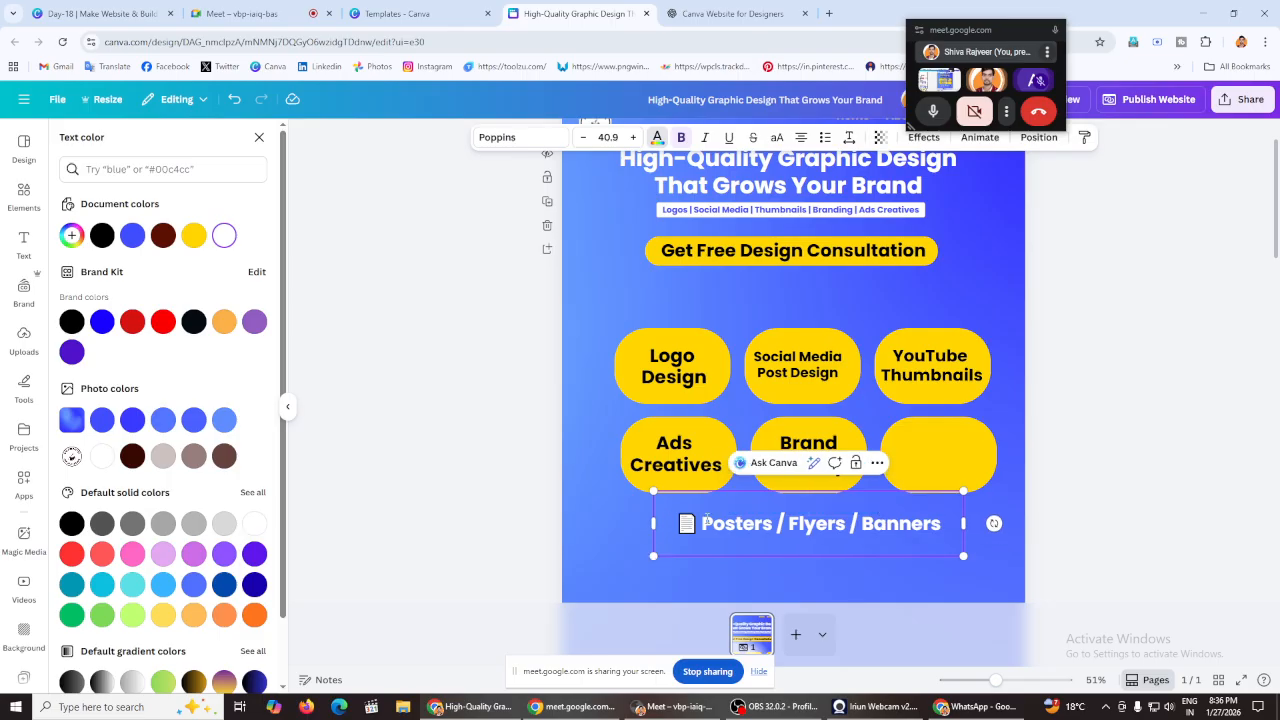
key(BackSpace)
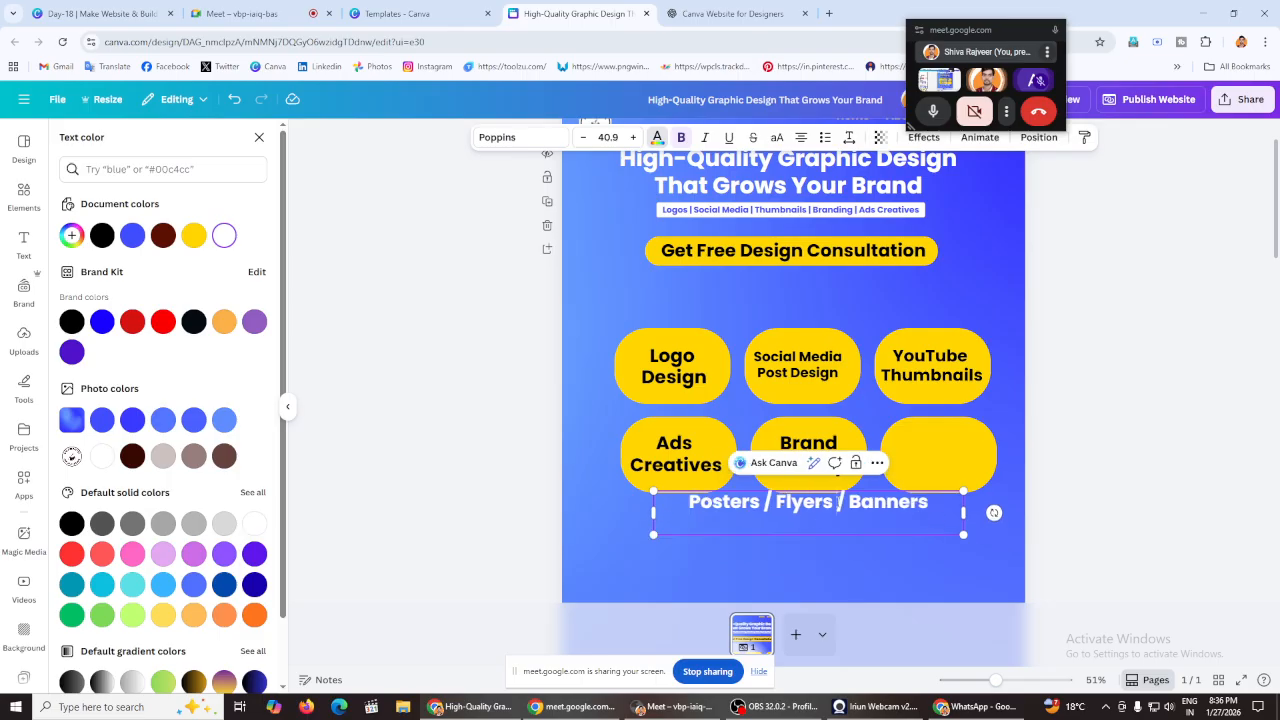
click(838, 501)
key(Return)
click(1134, 481)
Step: Move the "Posters / Flyers / Banners" text onto the sixth yellow card and bring it to the front
drag(753, 543, 896, 496)
click(1036, 139)
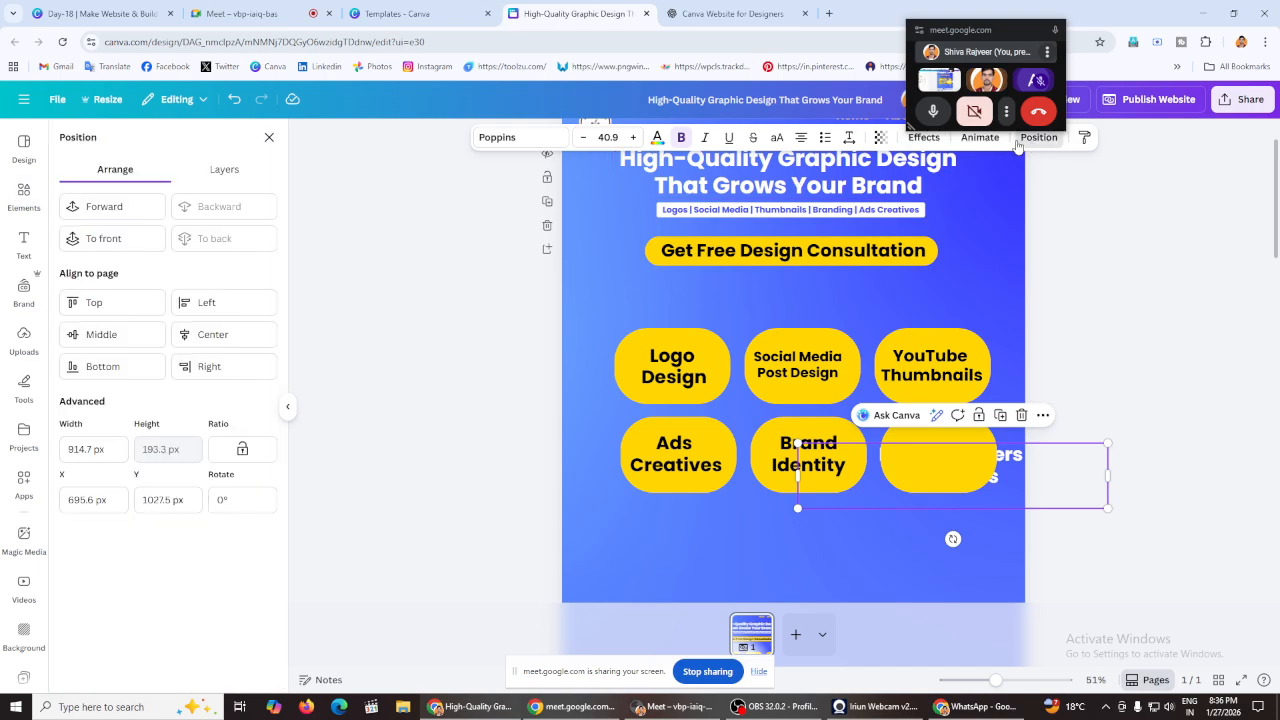
click(123, 240)
Step: Colour the "Posters / Flyers / Banners" text black and scale it down to fit centred on the sixth card
click(657, 138)
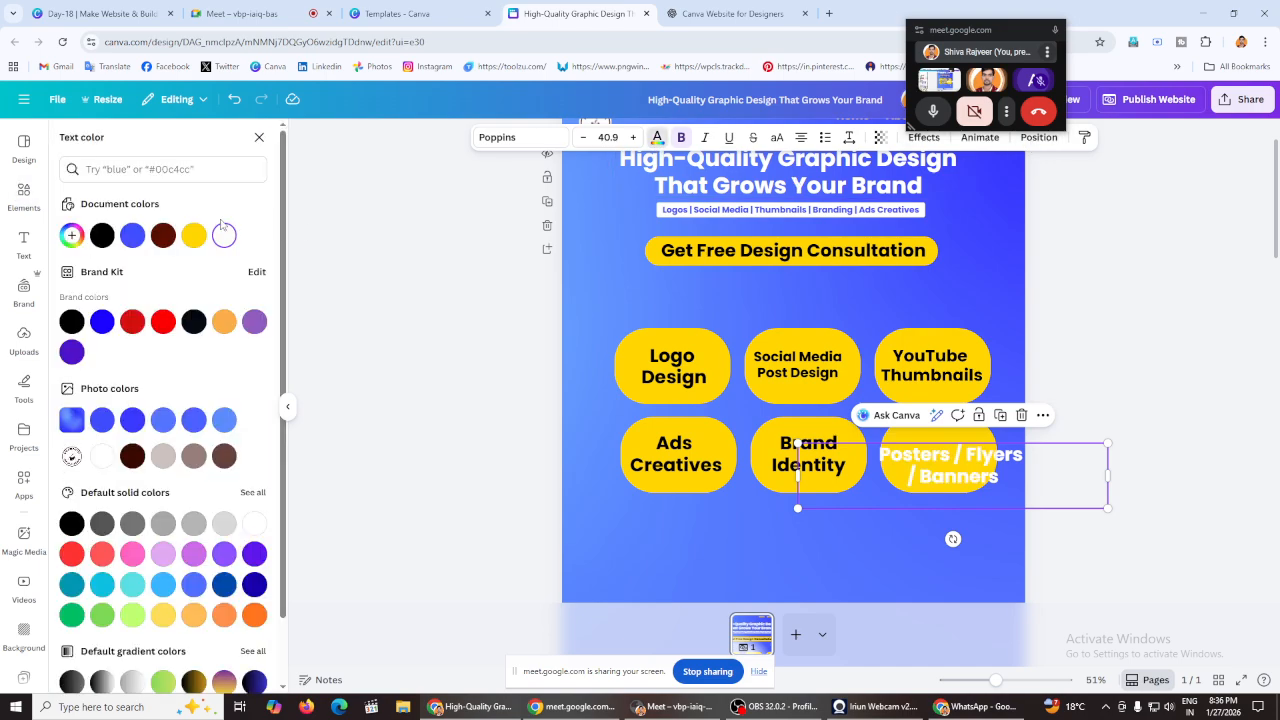
click(102, 235)
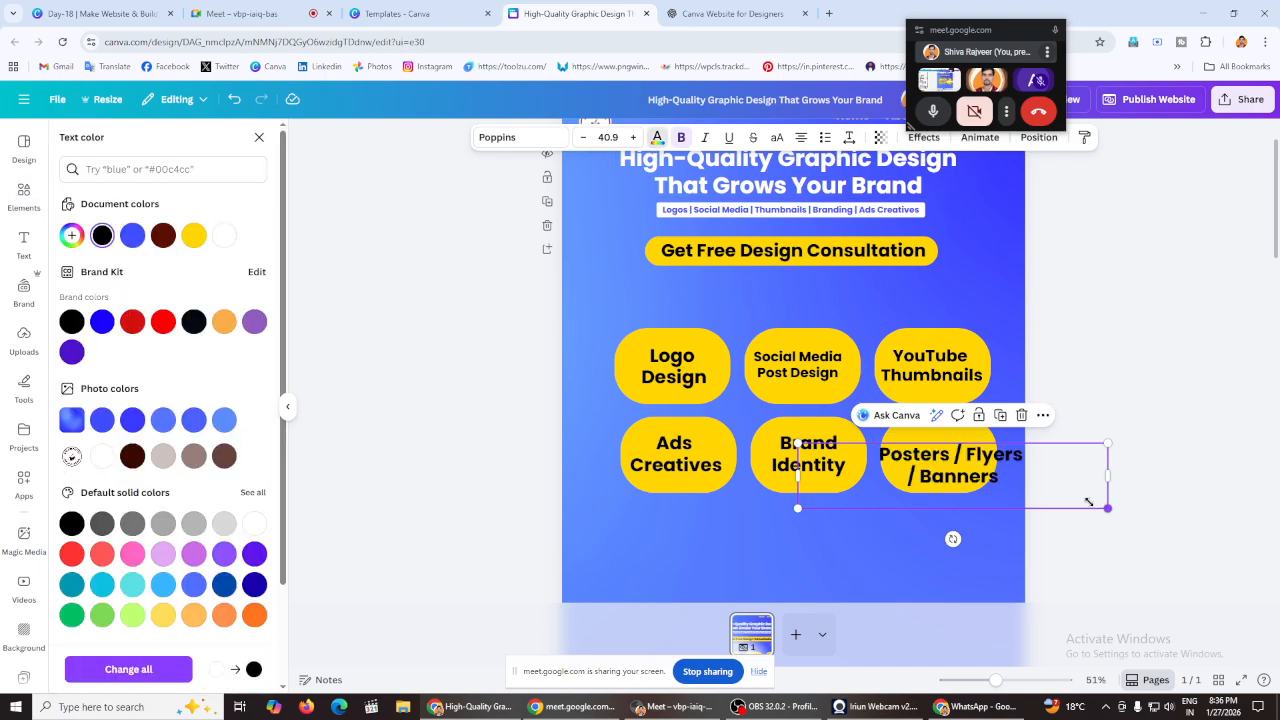
drag(1089, 502, 1032, 491)
click(1137, 466)
drag(915, 466, 938, 469)
click(1160, 399)
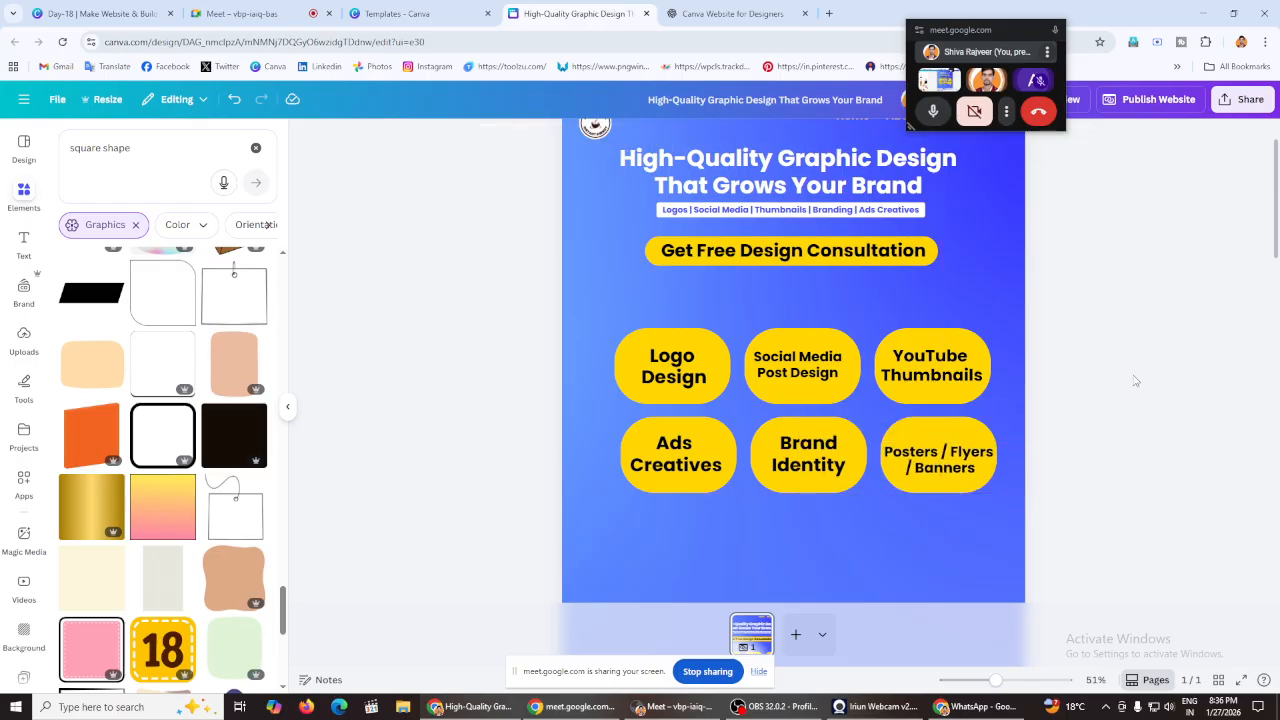
Step: Switch to ChatGPT, copy the word "Services" from the "Services Cards" heading, and return to the Canva design
click(733, 13)
scroll(470, 193, up, 1)
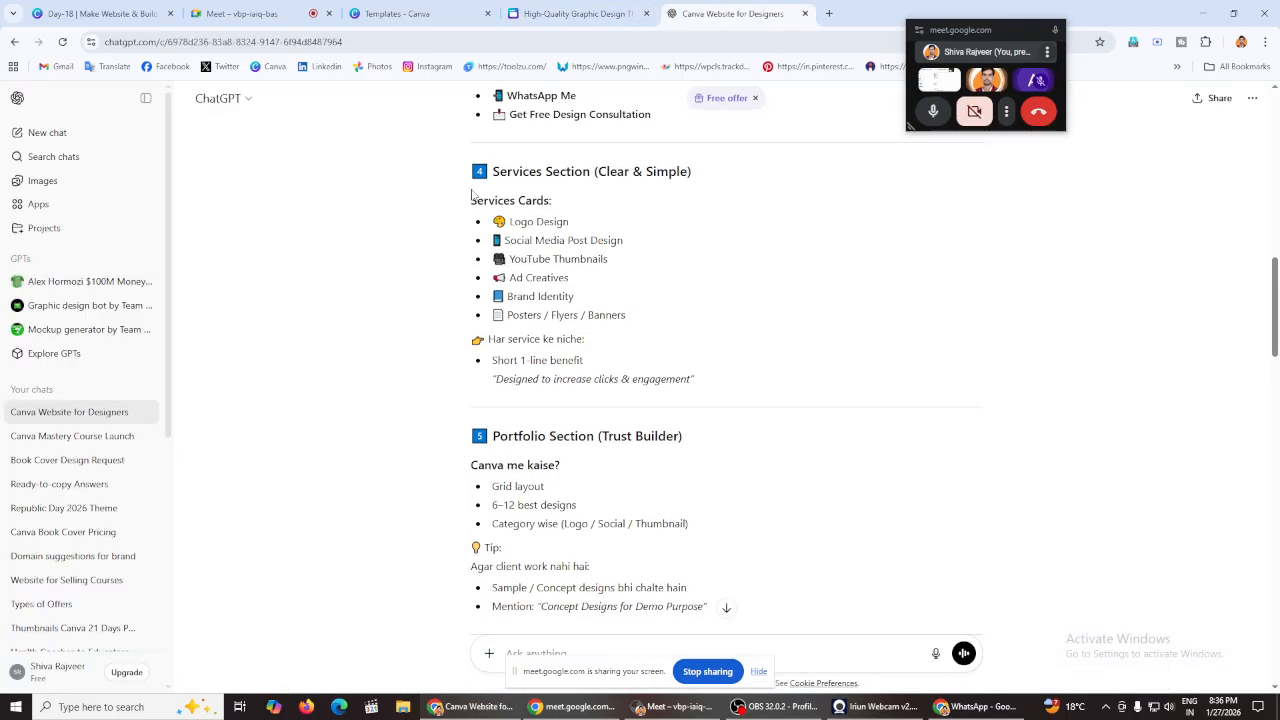
drag(472, 193, 557, 186)
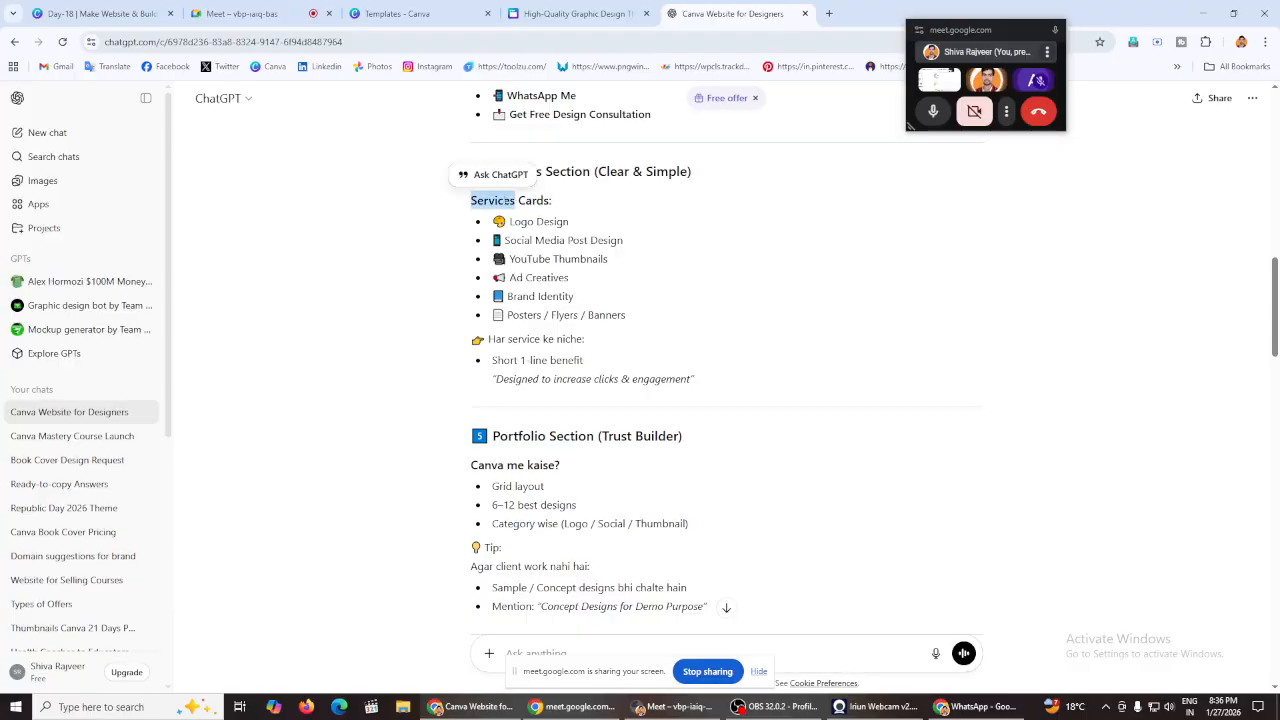
right_click(508, 207)
click(551, 215)
click(575, 13)
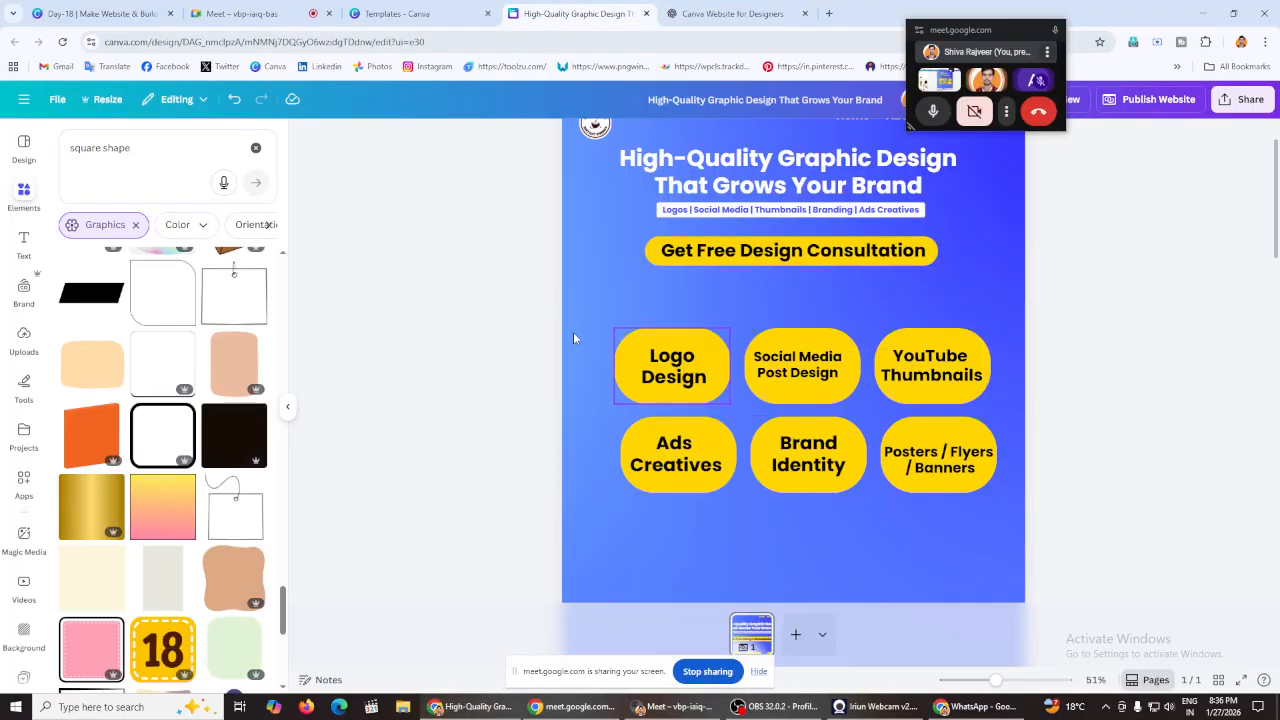
Step: Duplicate the "Get Free Design Consultation" button just above the service cards and replace the copy's text with the copied word "Services"
click(820, 258)
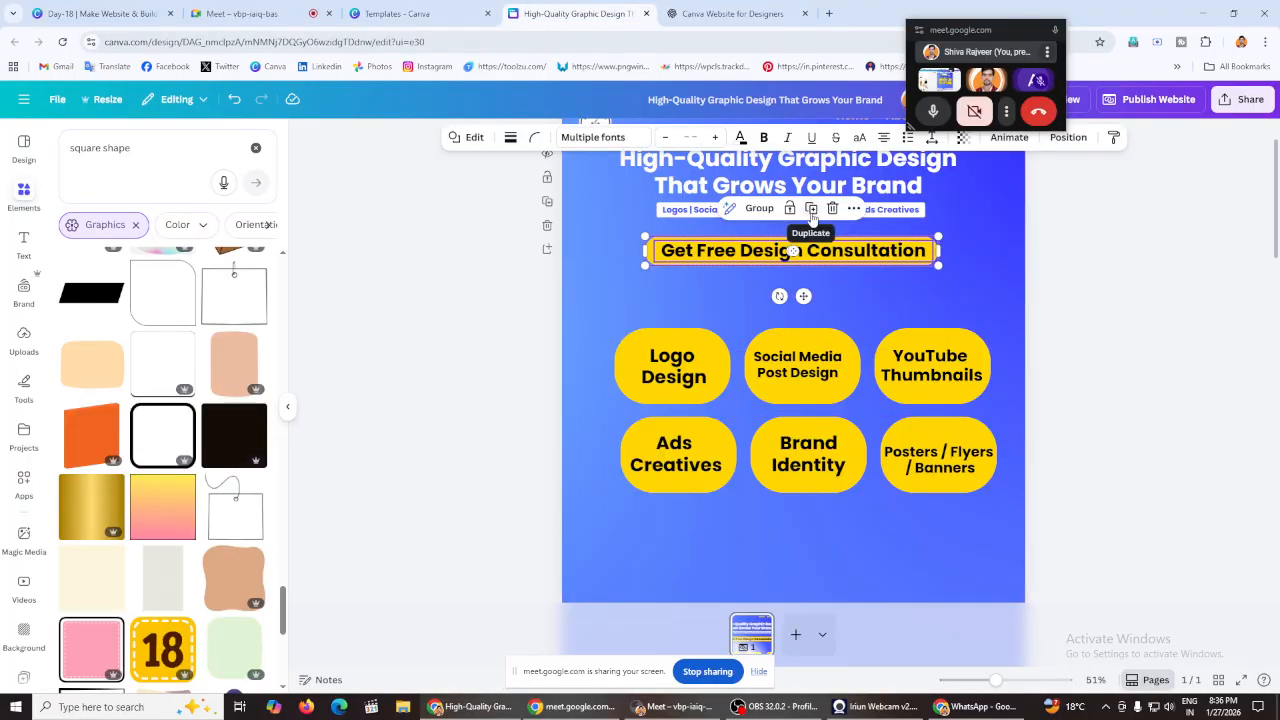
drag(790, 252, 806, 311)
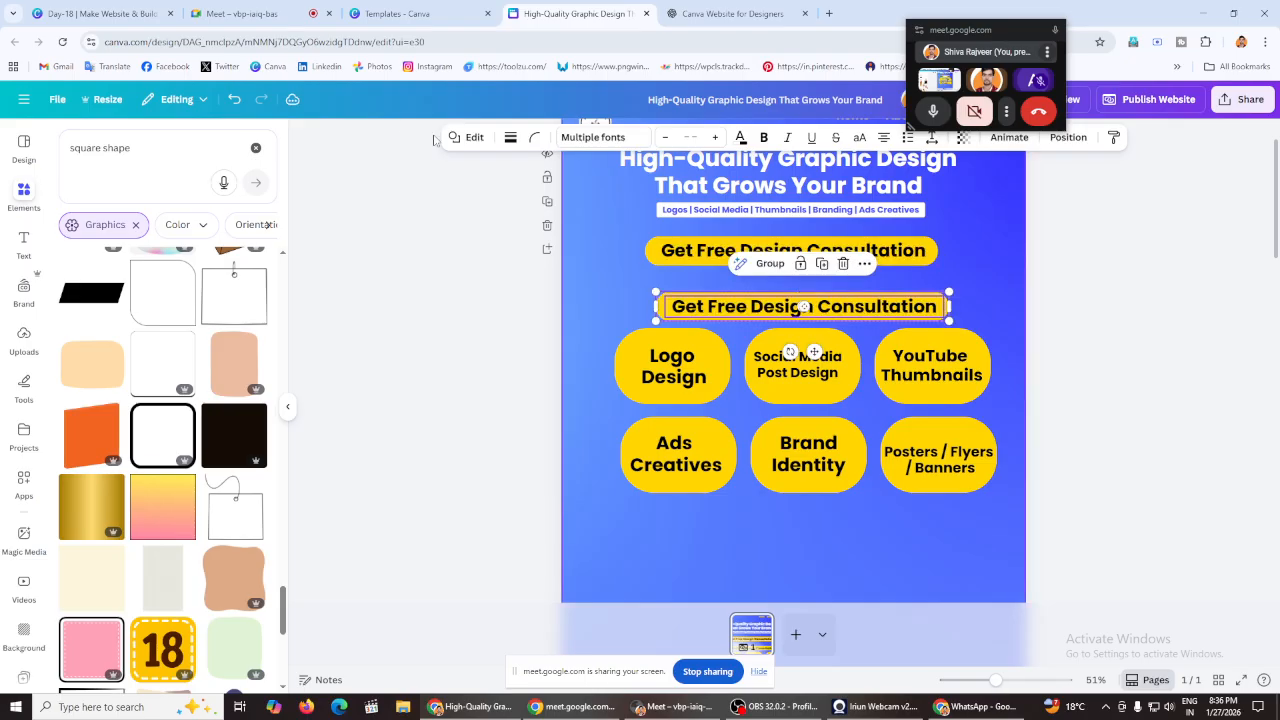
double_click(741, 305)
key(ctrl+a)
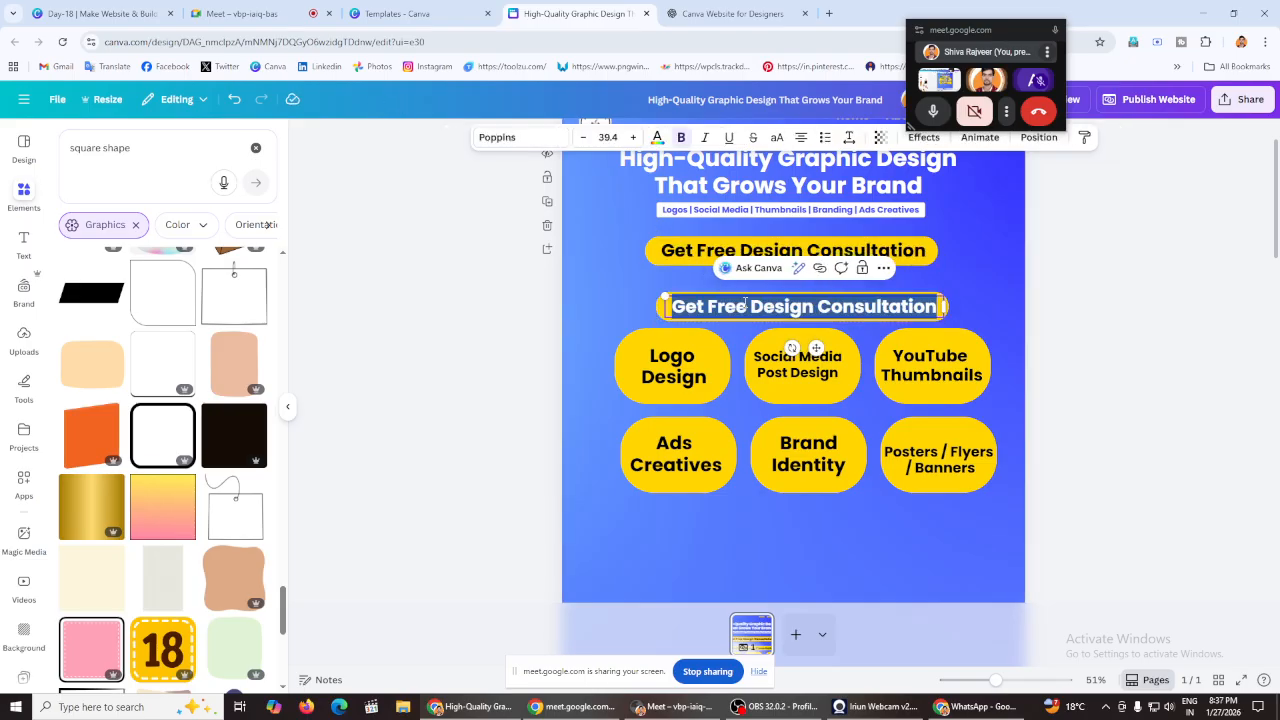
right_click(745, 305)
click(790, 405)
click(500, 338)
Step: Colour the "Services" button shape white and narrow it from both sides to fit around the word
click(670, 306)
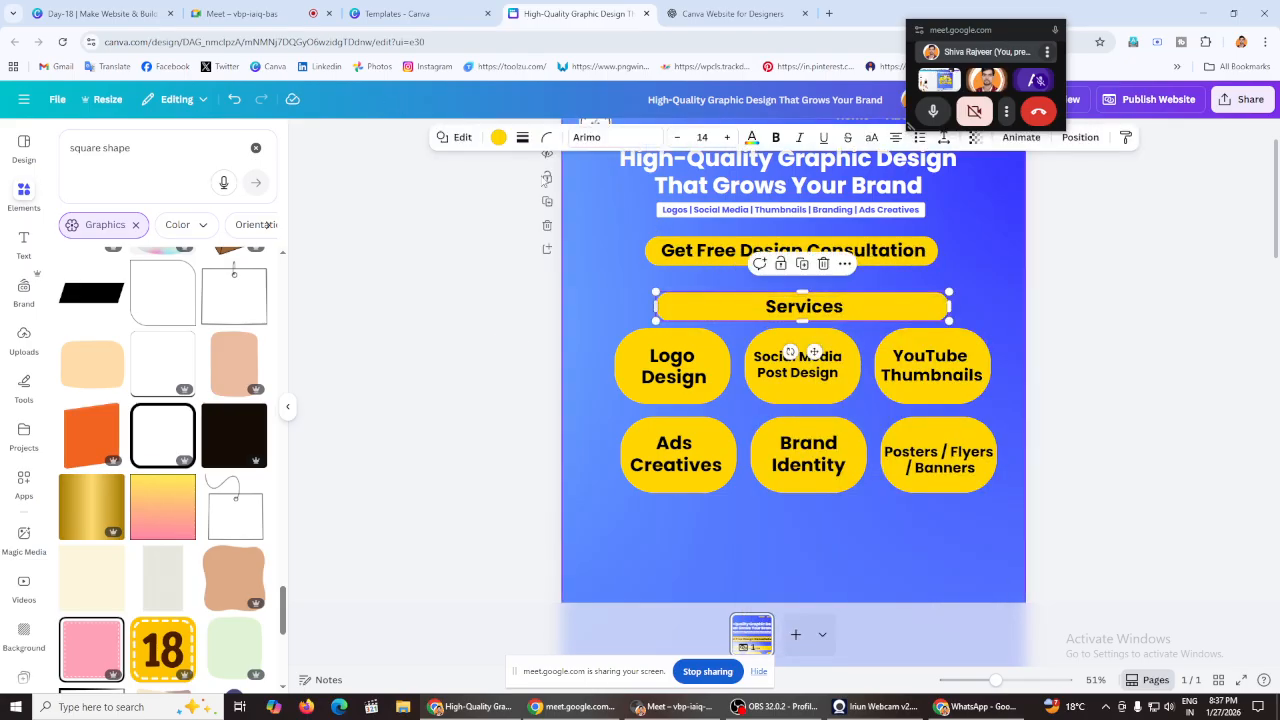
click(498, 137)
click(253, 235)
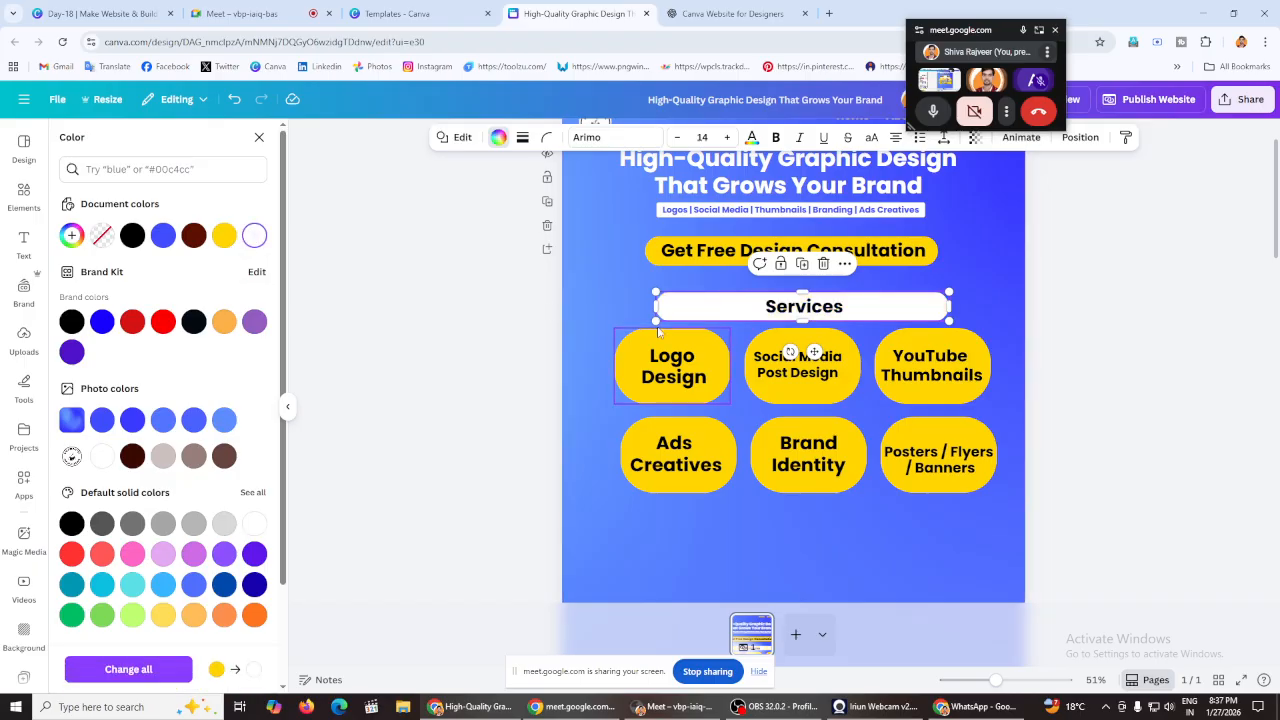
drag(656, 306, 742, 291)
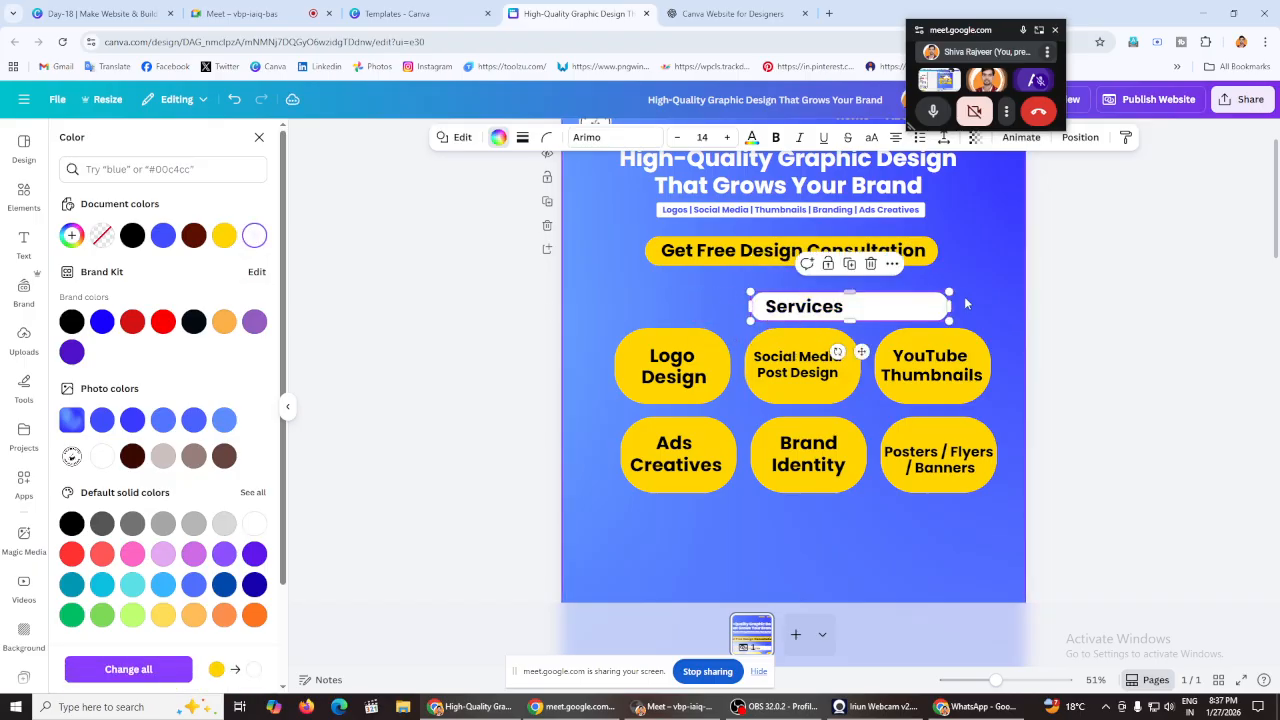
drag(950, 306, 860, 306)
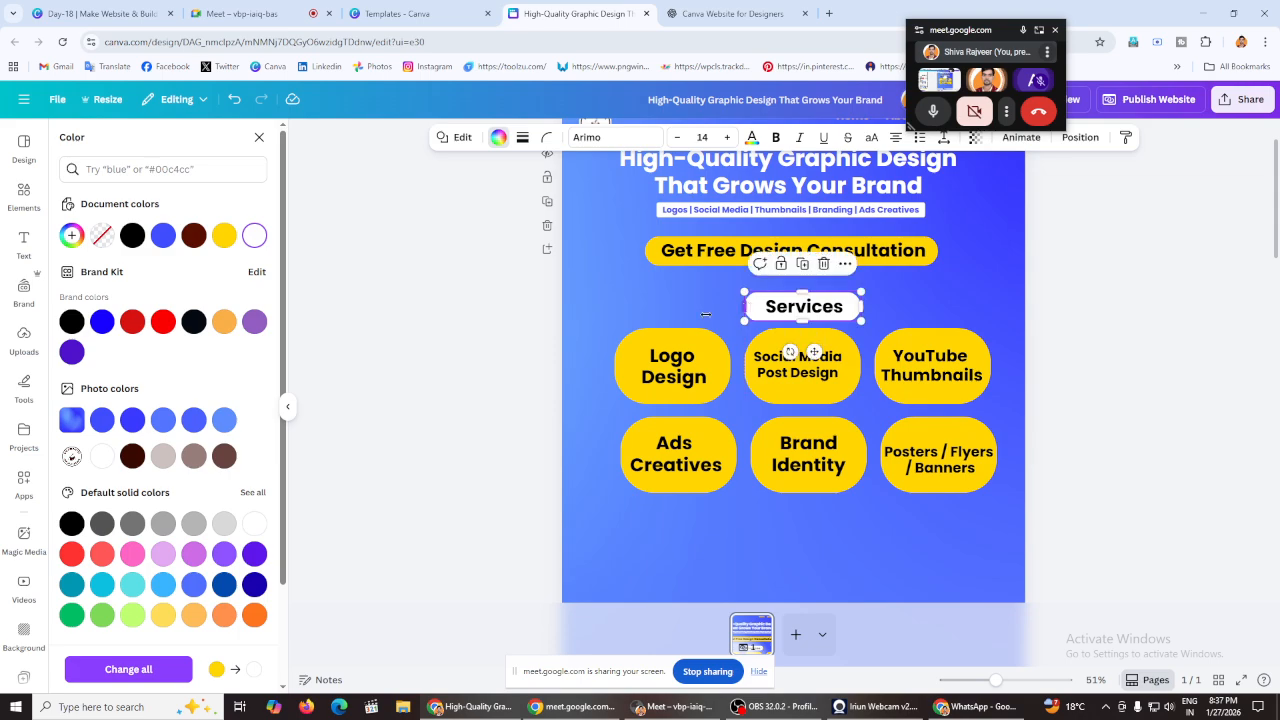
click(644, 325)
click(857, 308)
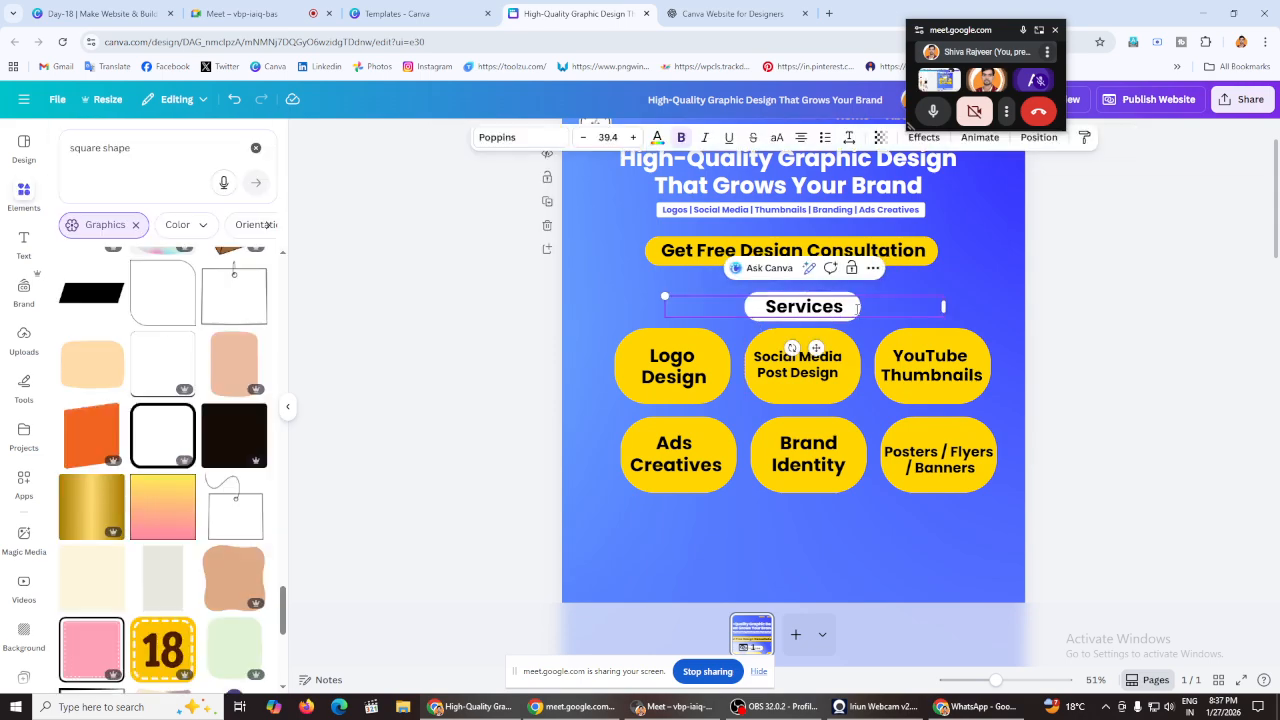
click(381, 318)
Step: Shift all six yellow service cards and their labels slightly left to centre them under the "Services" heading
drag(428, 348, 920, 478)
click(455, 435)
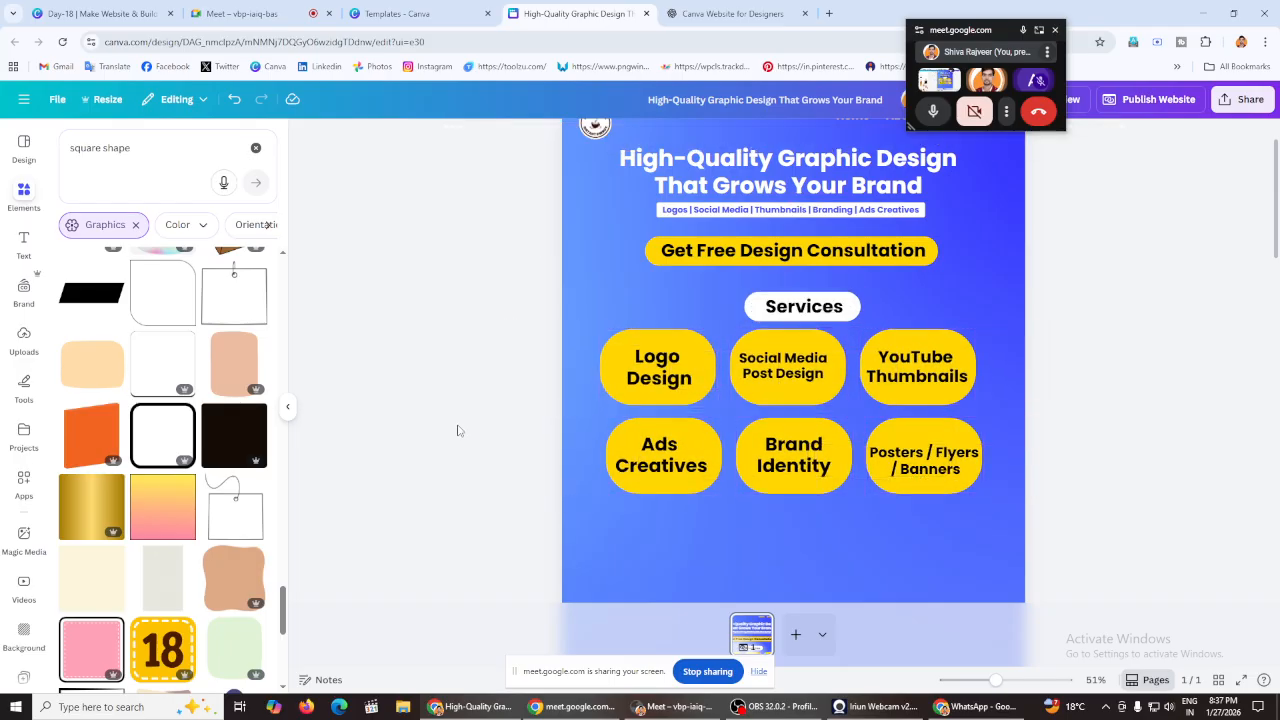
scroll(457, 432, up, 1)
scroll(458, 430, down, 1)
scroll(459, 428, up, 2)
scroll(459, 428, down, 1)
scroll(459, 428, up, 1)
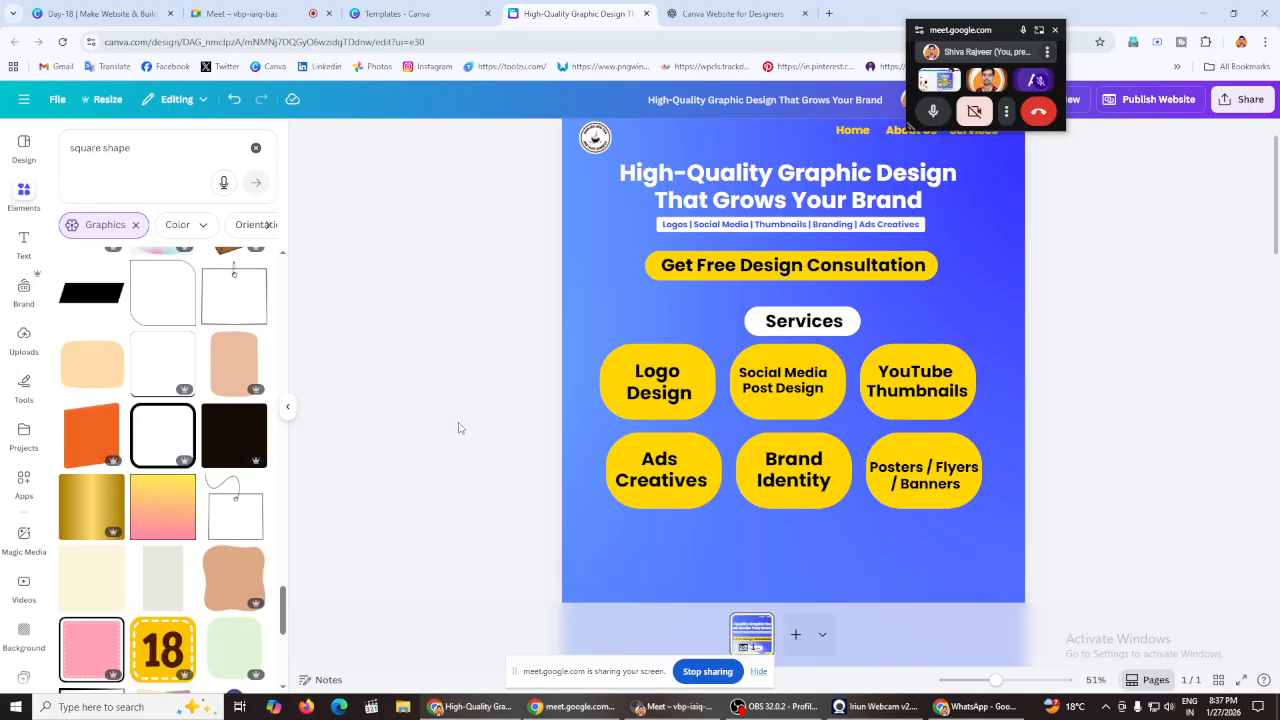
scroll(459, 428, down, 1)
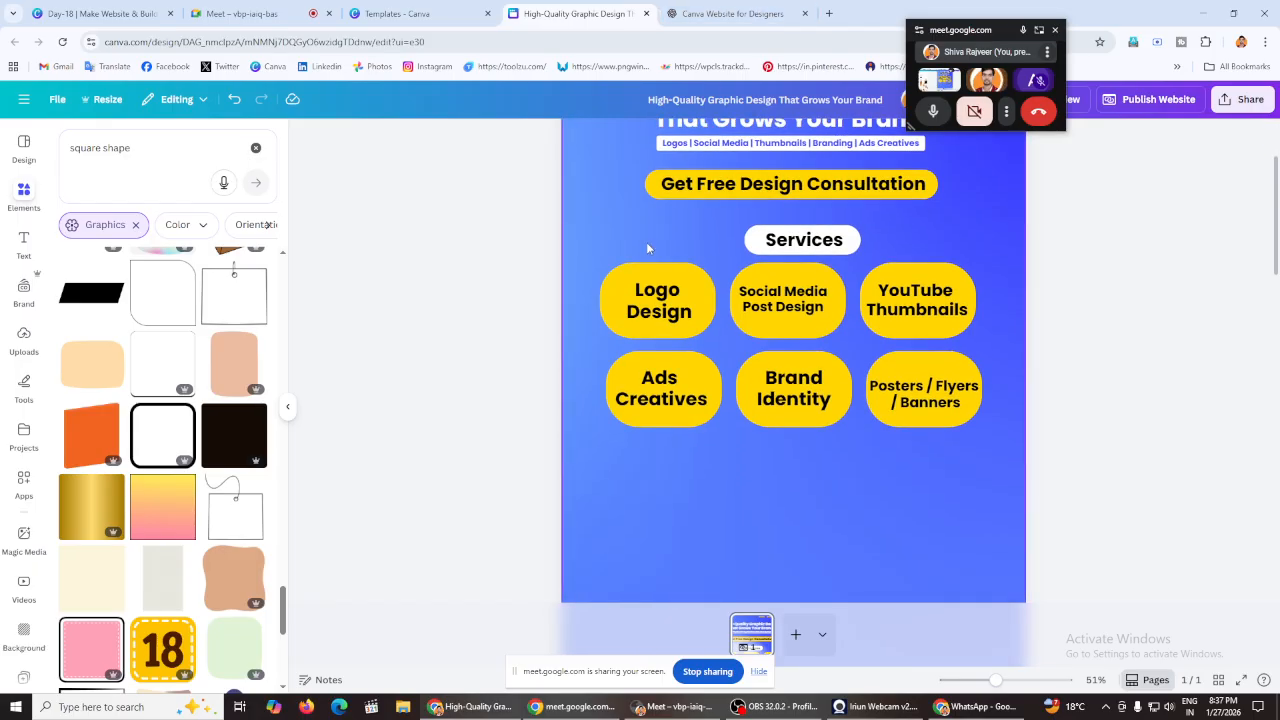
Step: Try to stretch the "Logo Design" and "Social Media Post Design" cards down towards the bottom of the page
click(648, 329)
drag(657, 338, 641, 578)
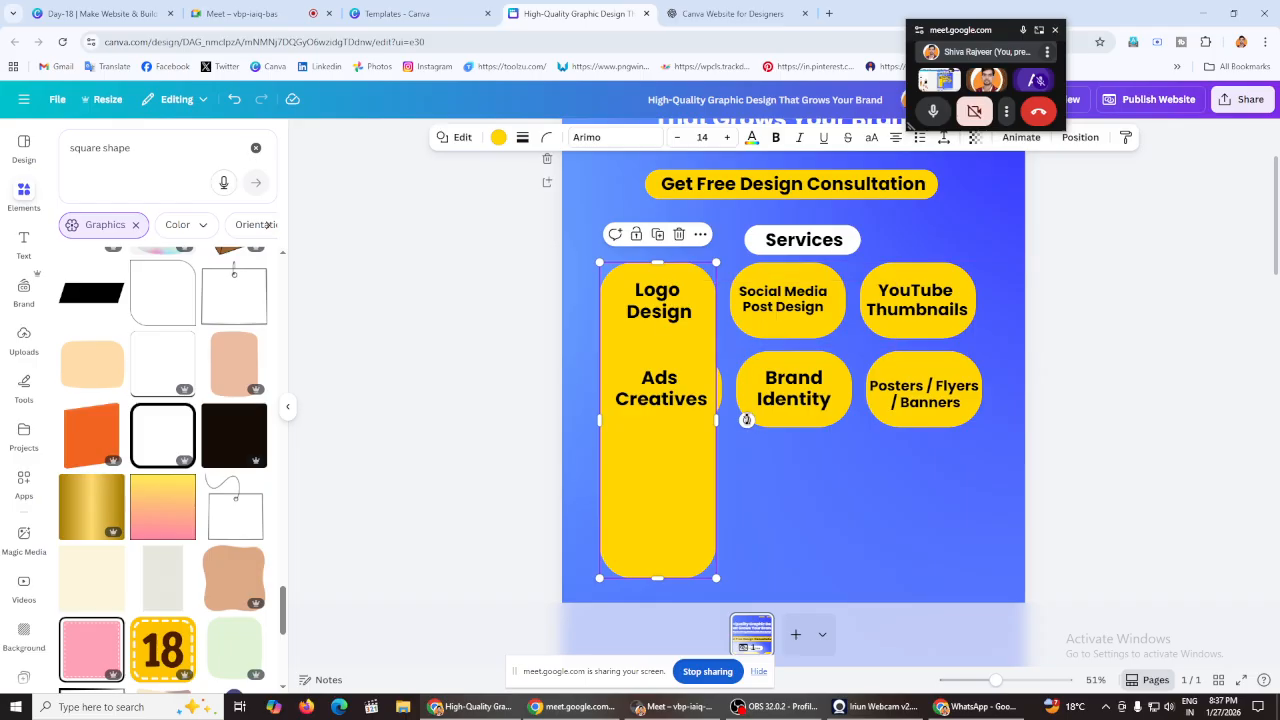
click(757, 265)
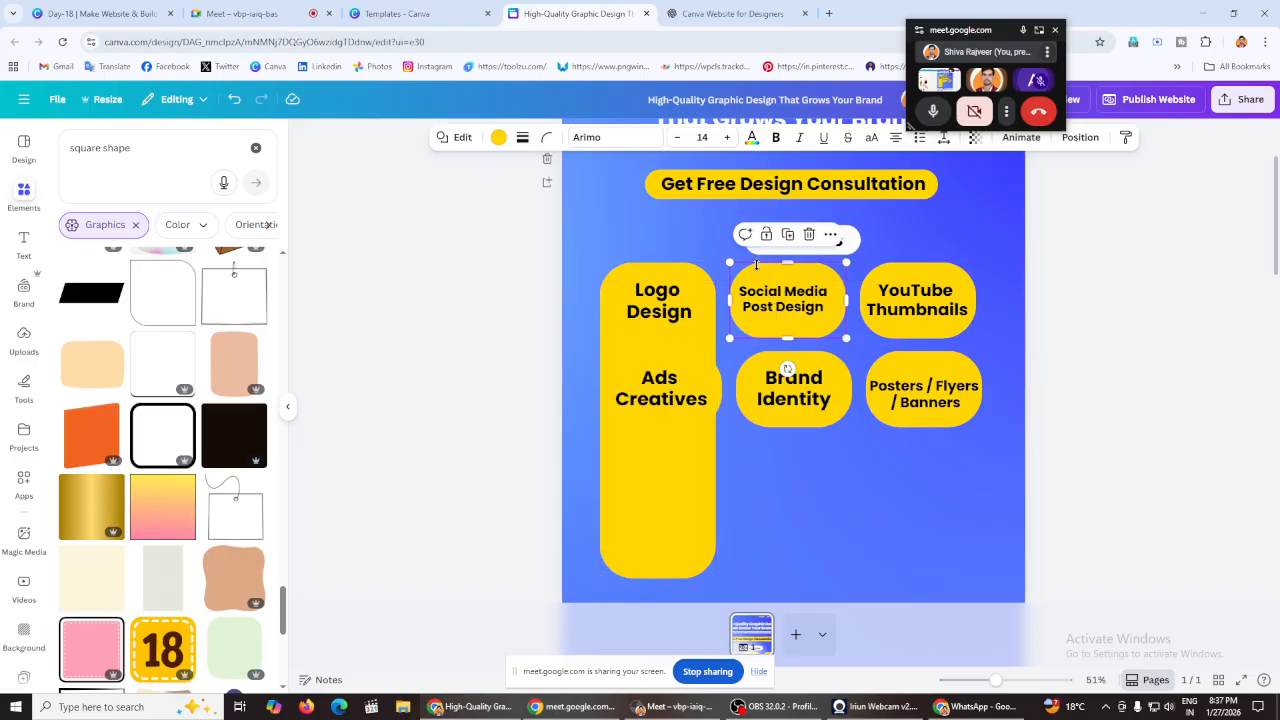
drag(794, 338, 806, 578)
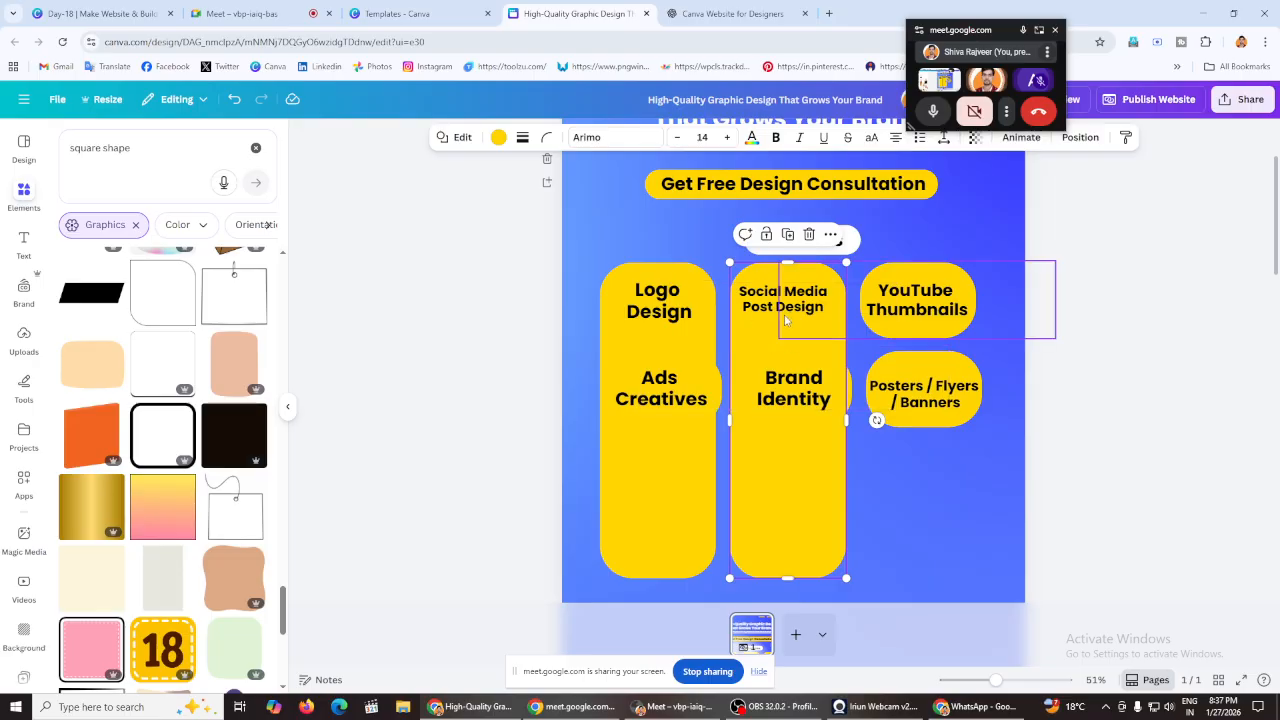
click(905, 270)
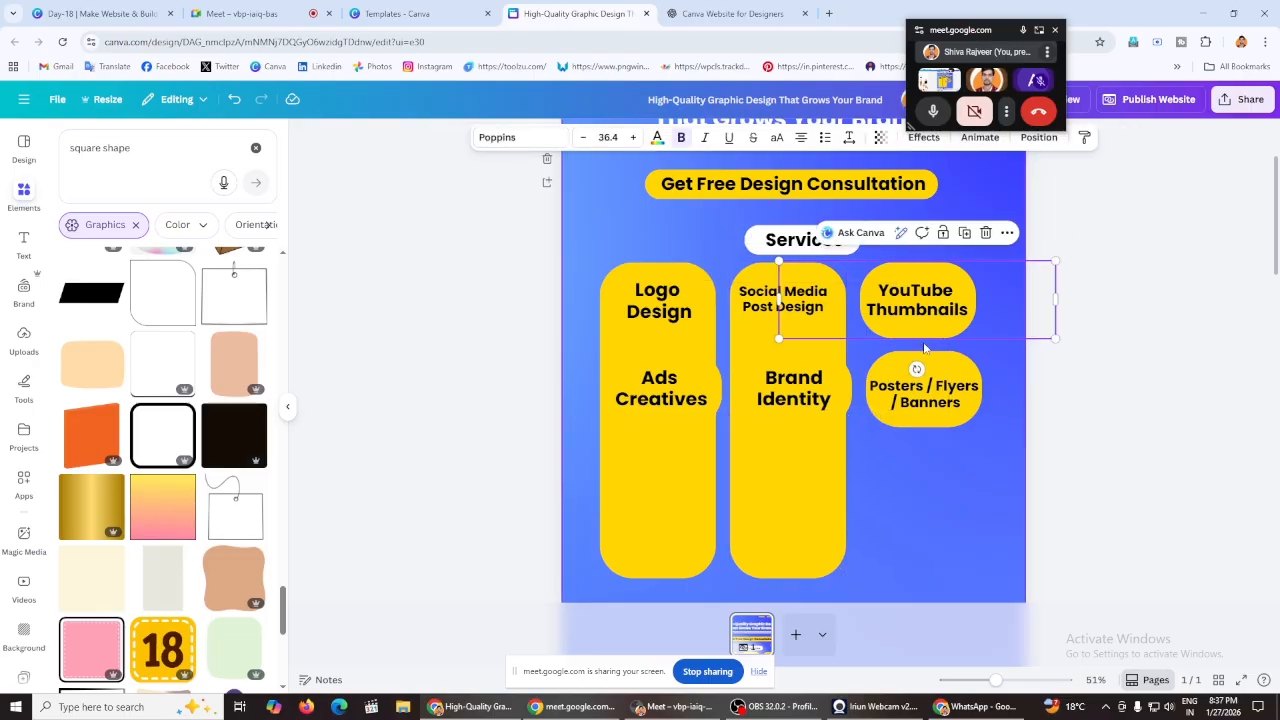
Step: Undo both card stretches while keeping the six cards at their left-shifted position
click(235, 101)
click(235, 101)
click(235, 101)
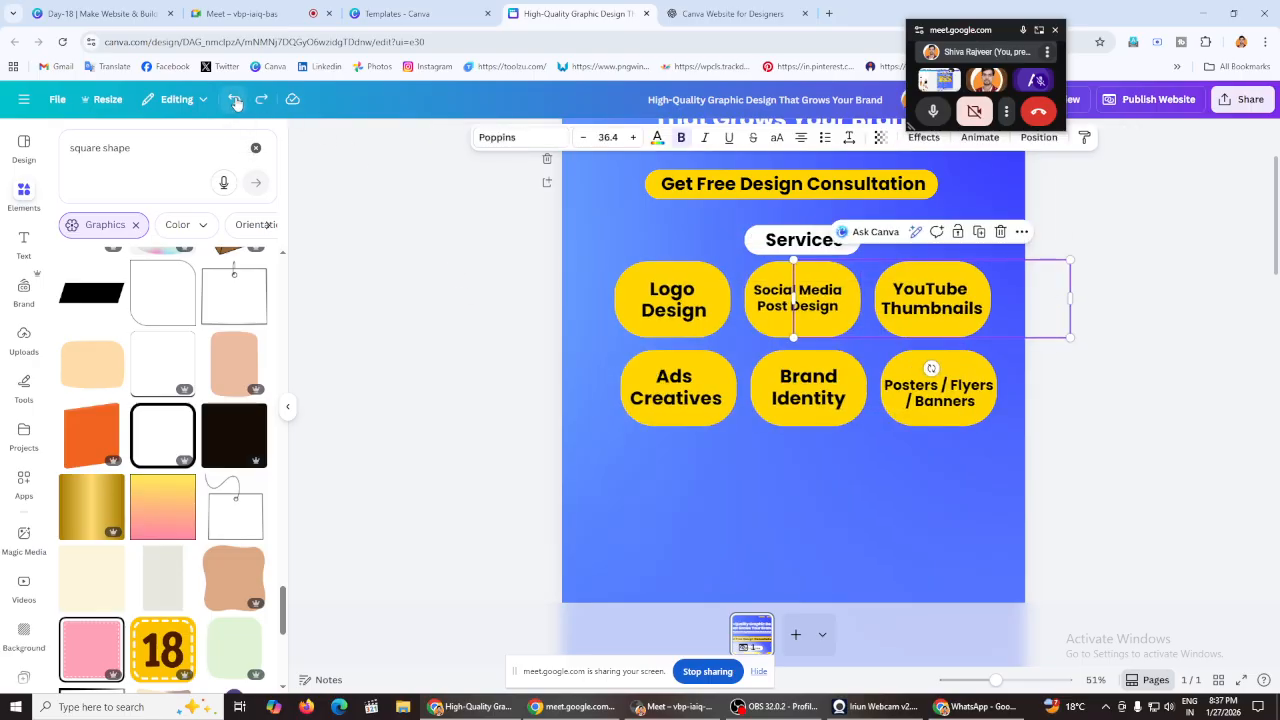
click(262, 103)
click(423, 266)
Step: Switch to ChatGPT, copy the line "Designed to increase clicks & engagement", and return to the Canva design
click(775, 12)
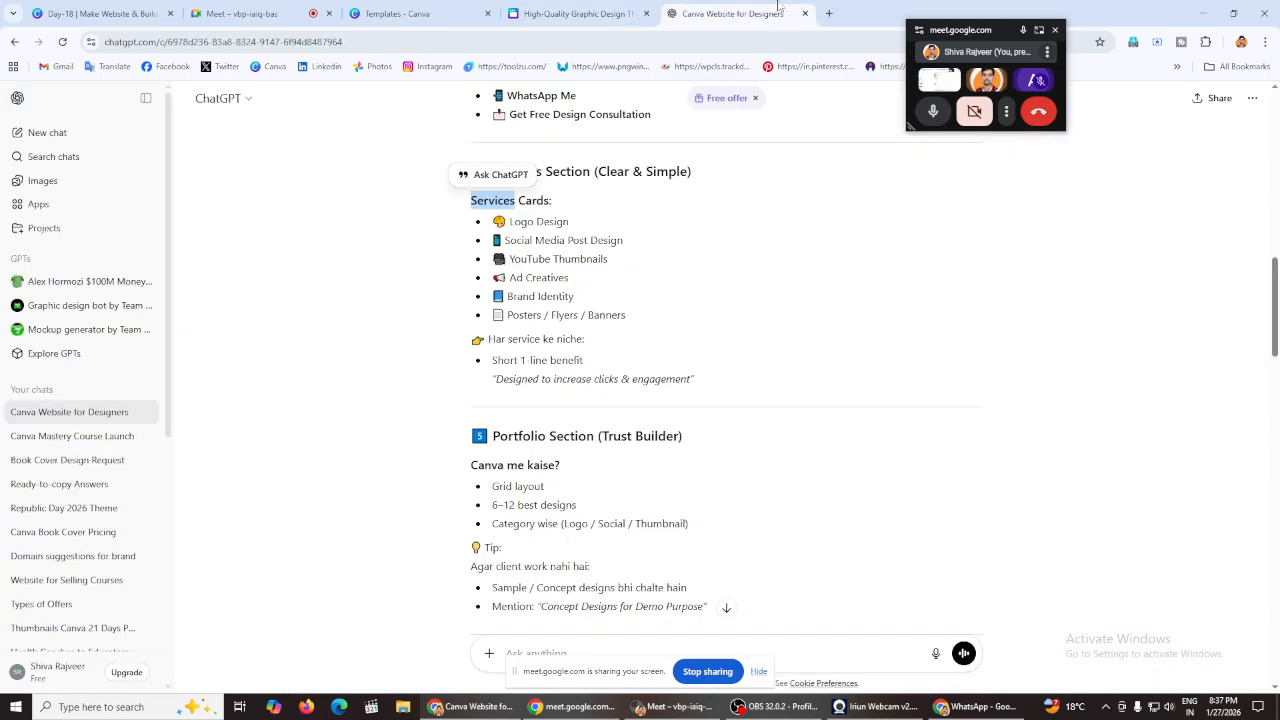
scroll(410, 302, down, 1)
click(575, 290)
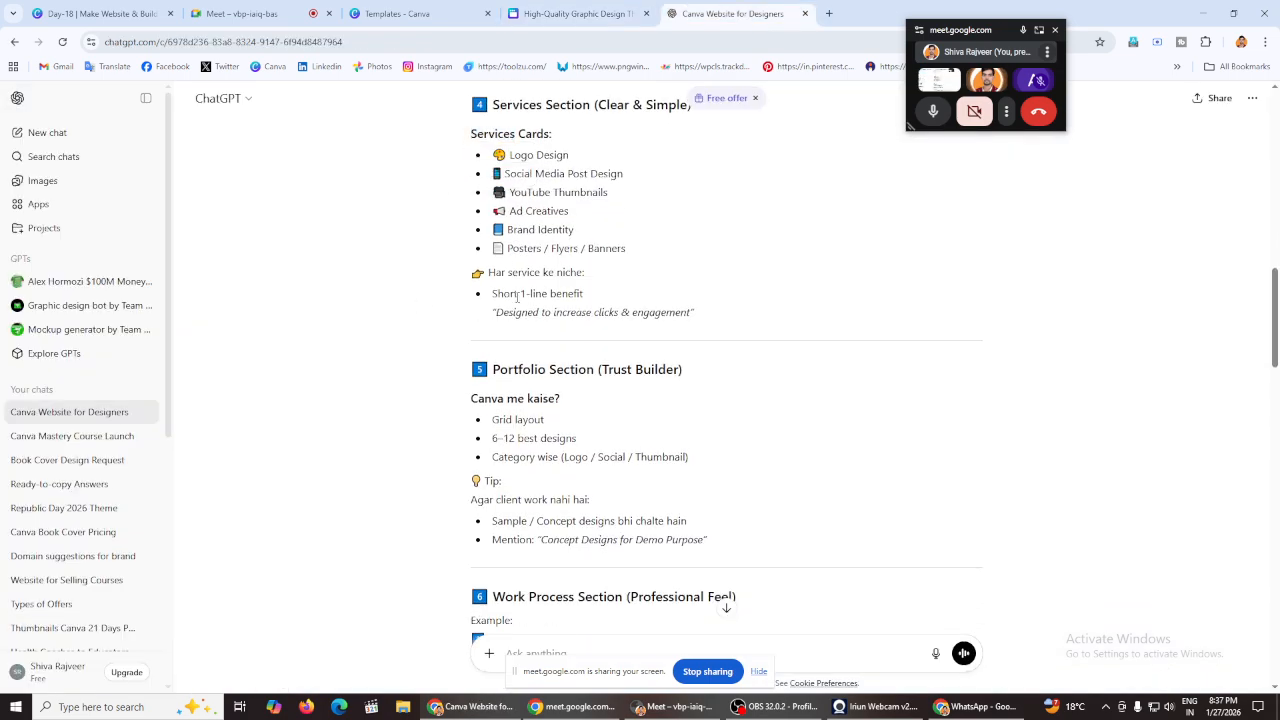
scroll(565, 296, down, 1)
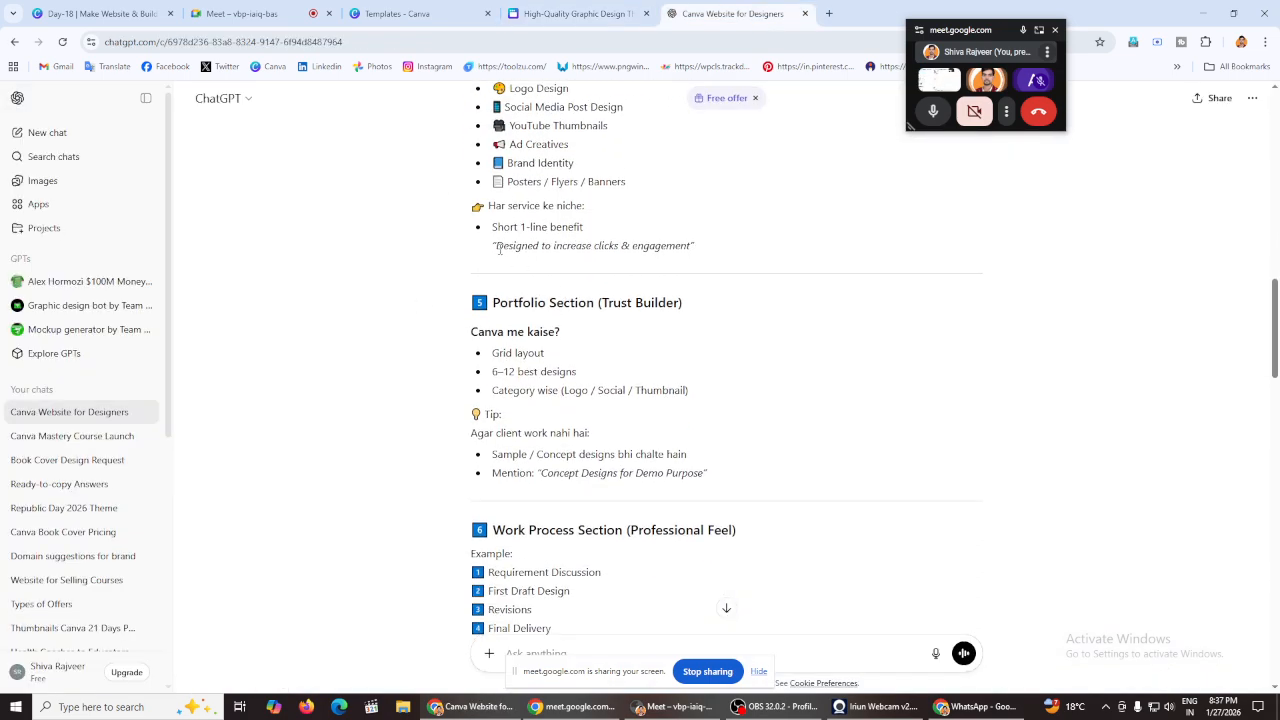
triple_click(545, 243)
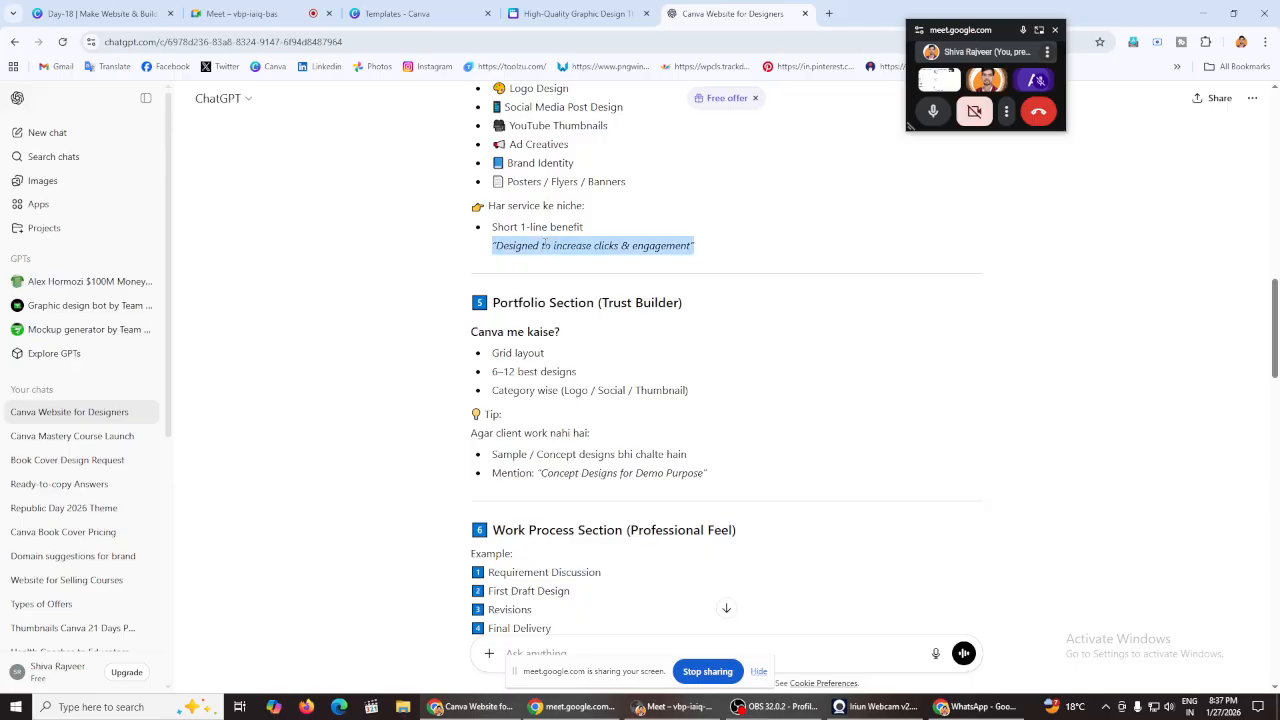
right_click(545, 243)
click(600, 262)
click(585, 12)
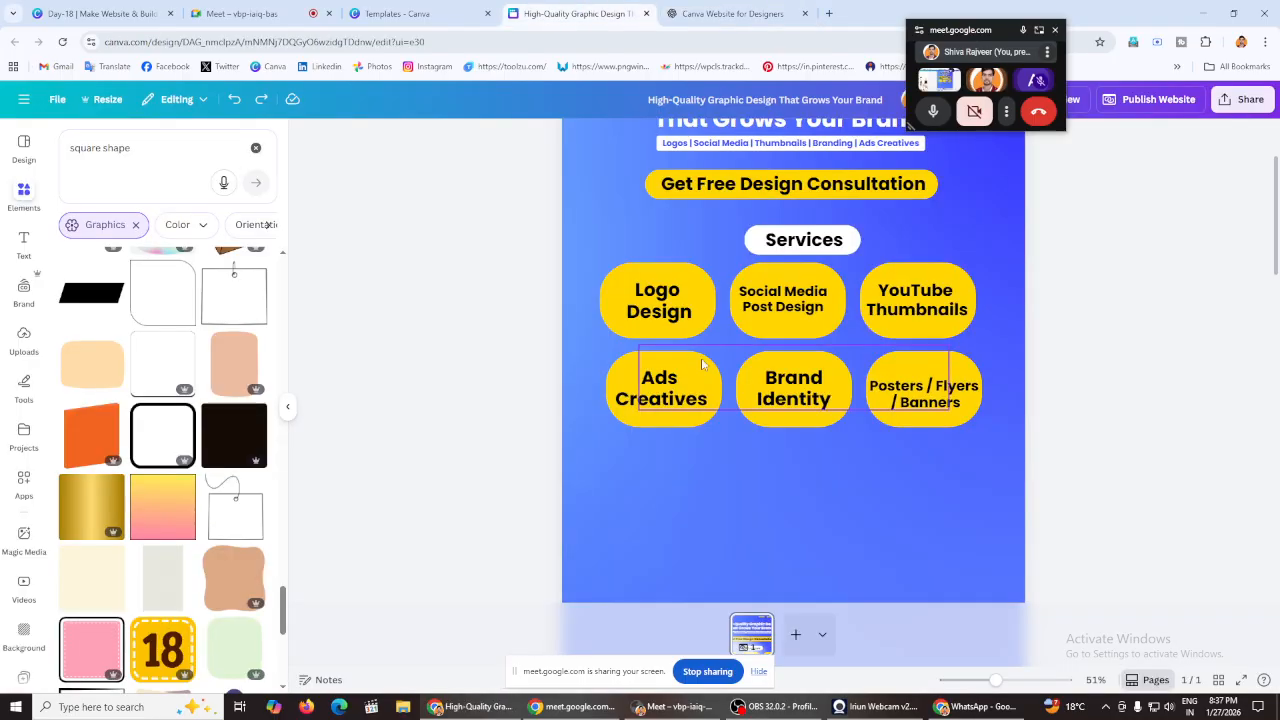
Step: Duplicate the "Services" text below the six cards and replace its content with the copied "Designed to increase clicks & engagement" line
click(658, 318)
click(660, 320)
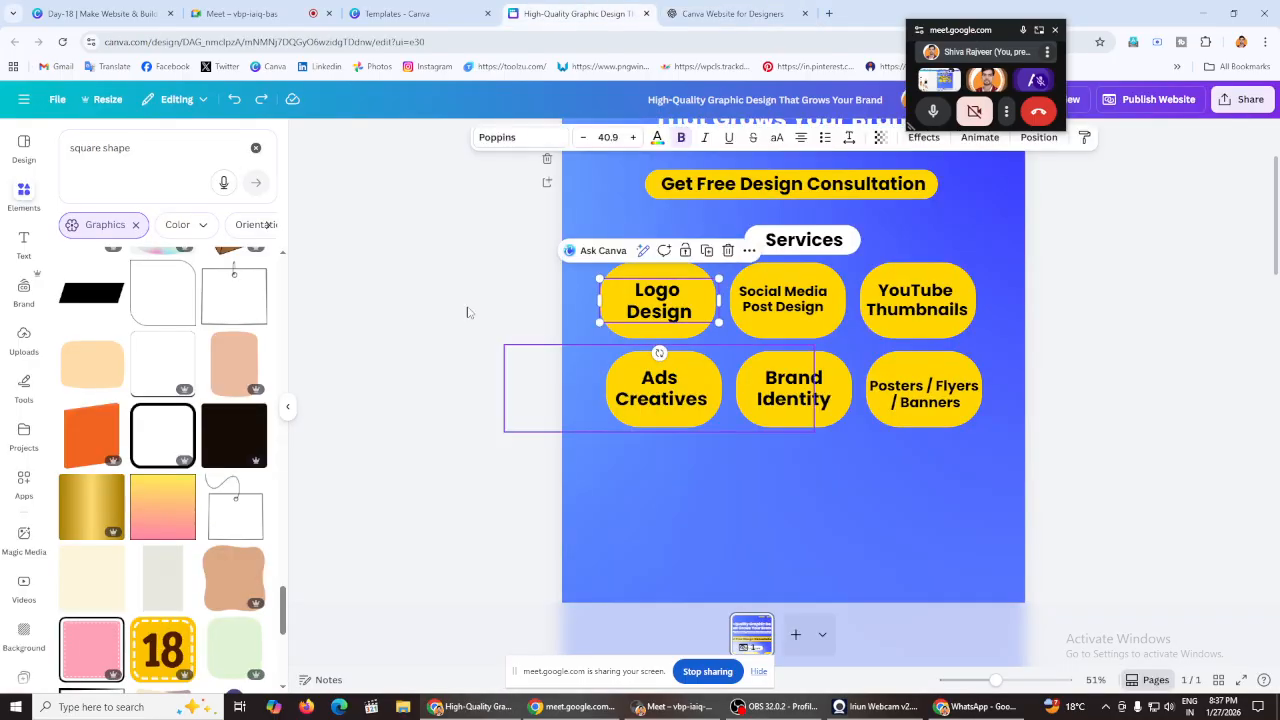
click(786, 247)
click(854, 204)
drag(830, 248, 781, 448)
double_click(781, 448)
right_click(780, 446)
click(800, 206)
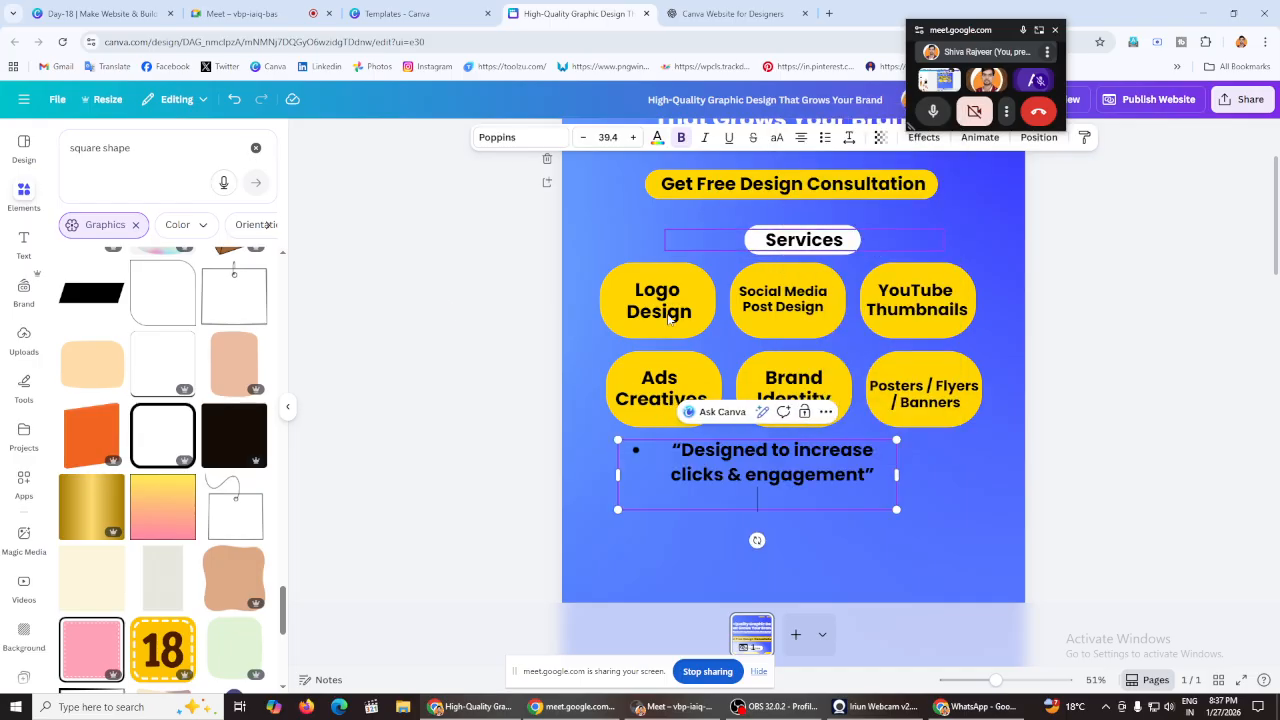
Step: Colour the "Designed to increase clicks & engagement" text white, scale it down and widen its box so it fits on one line
click(657, 140)
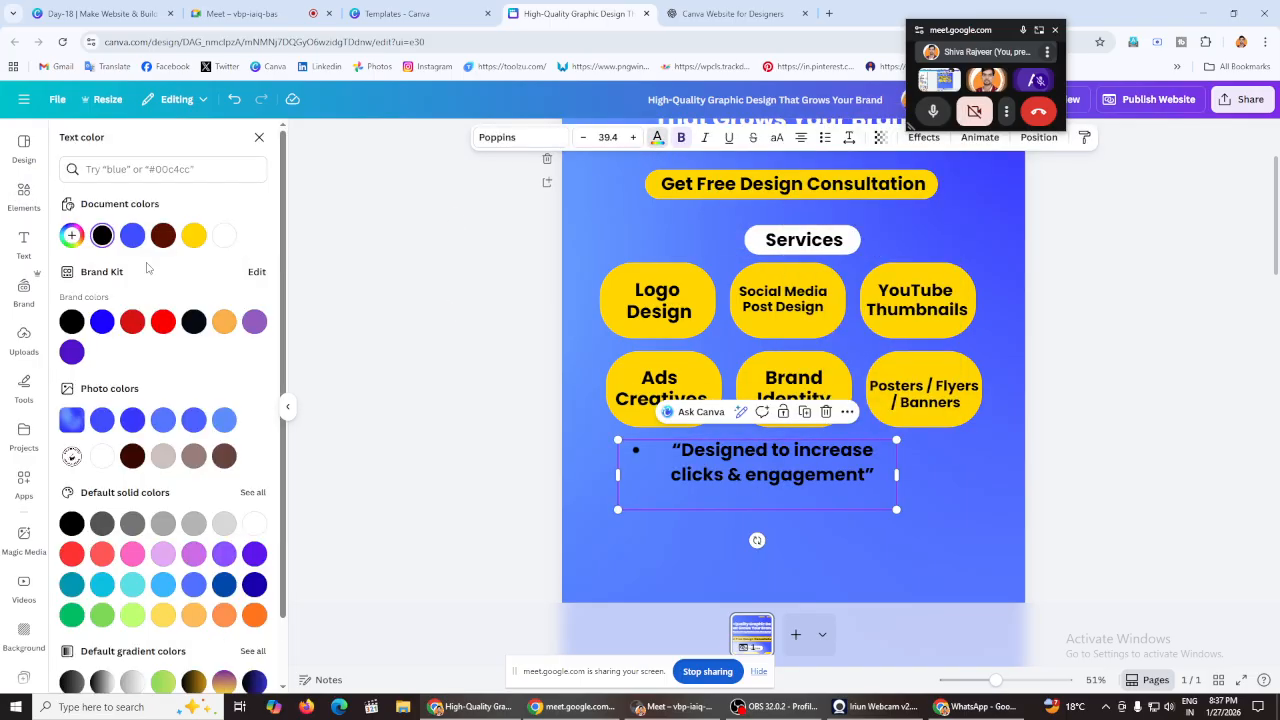
click(226, 238)
drag(896, 475, 1025, 472)
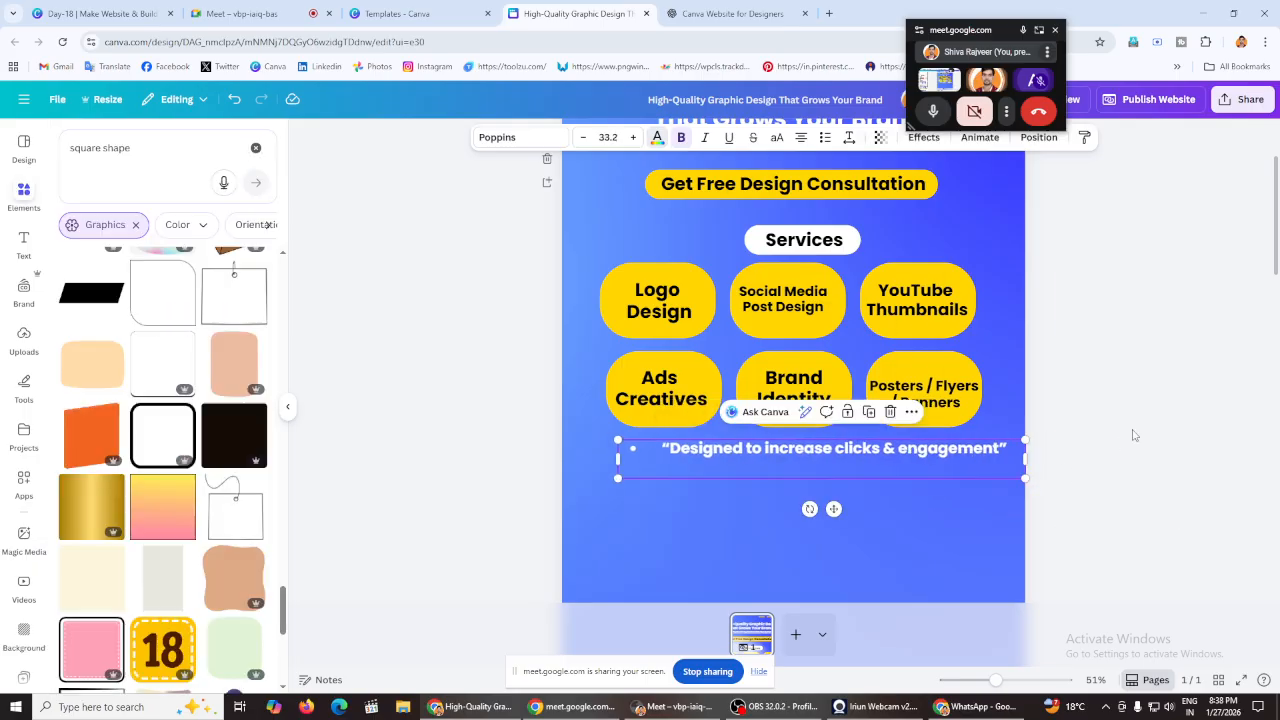
drag(797, 455, 766, 457)
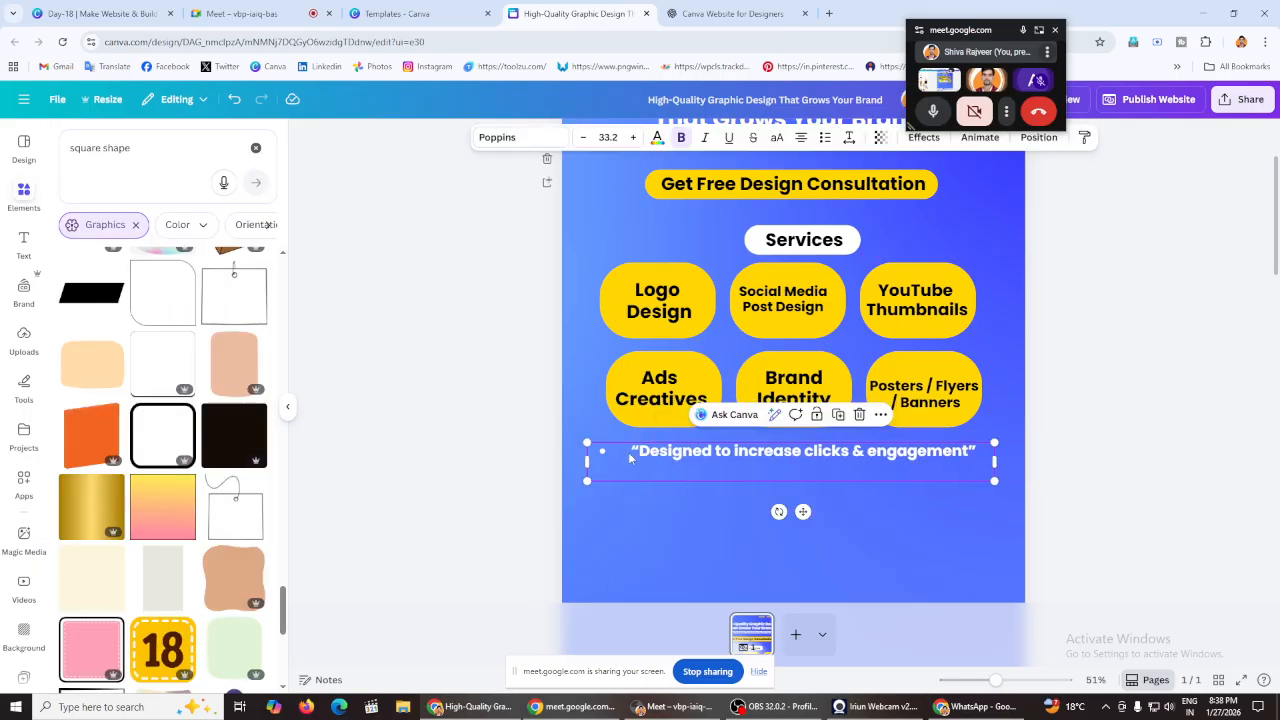
Step: Remove the bullet from the "Designed to increase clicks & engagement" line and recentre it under the cards
click(630, 456)
key(BackSpace)
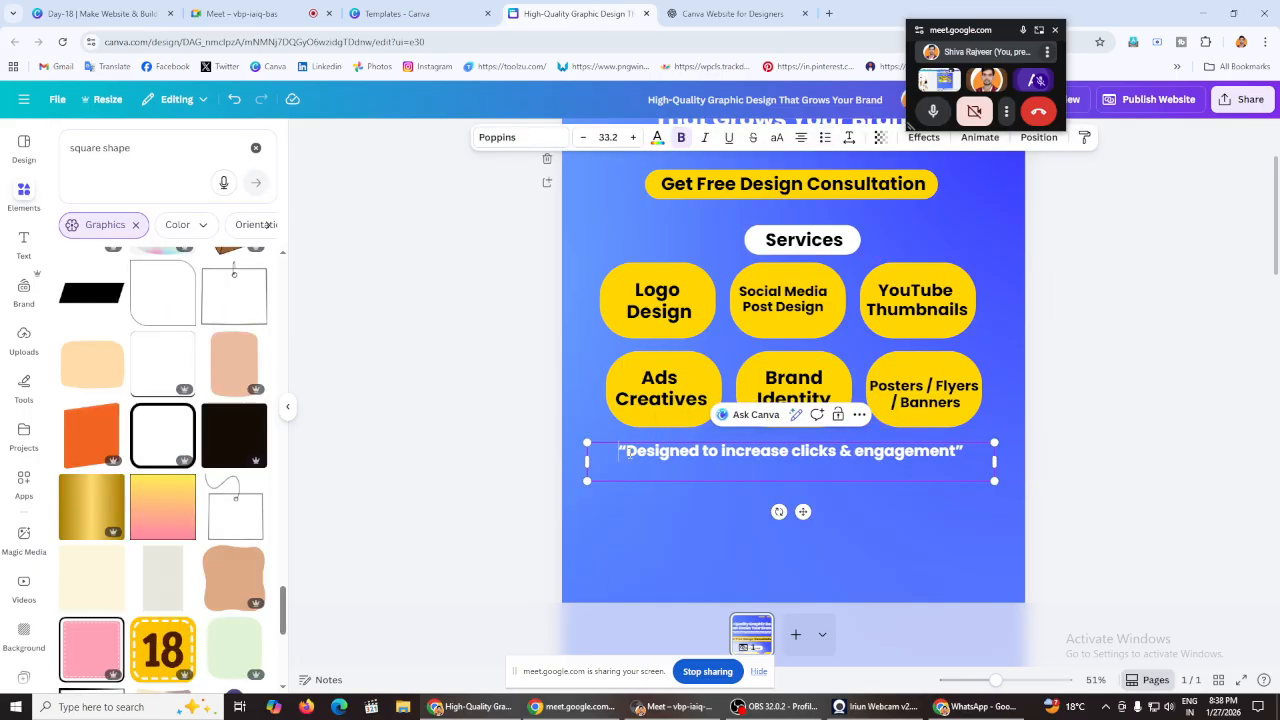
click(387, 409)
drag(805, 450, 812, 450)
Step: Set the "Designed to increase clicks & engagement" line to Poppins SemiBold and nudge it into place beneath the cards
click(508, 137)
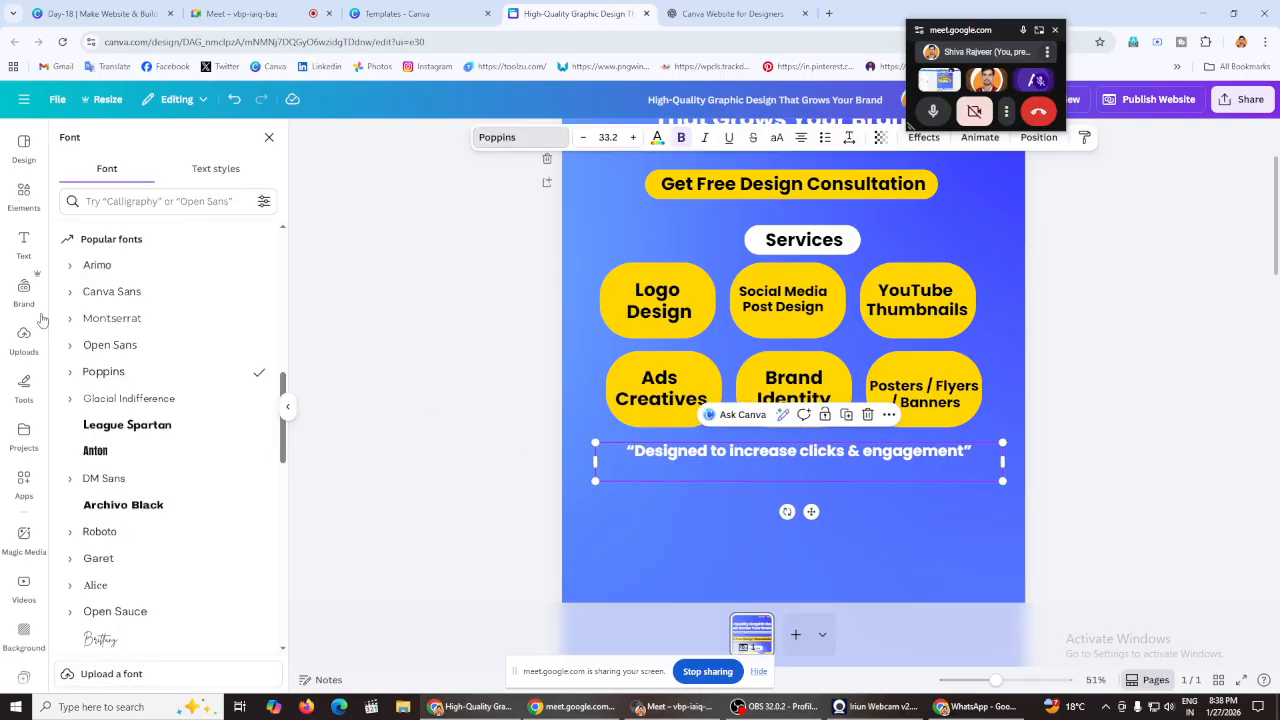
click(70, 320)
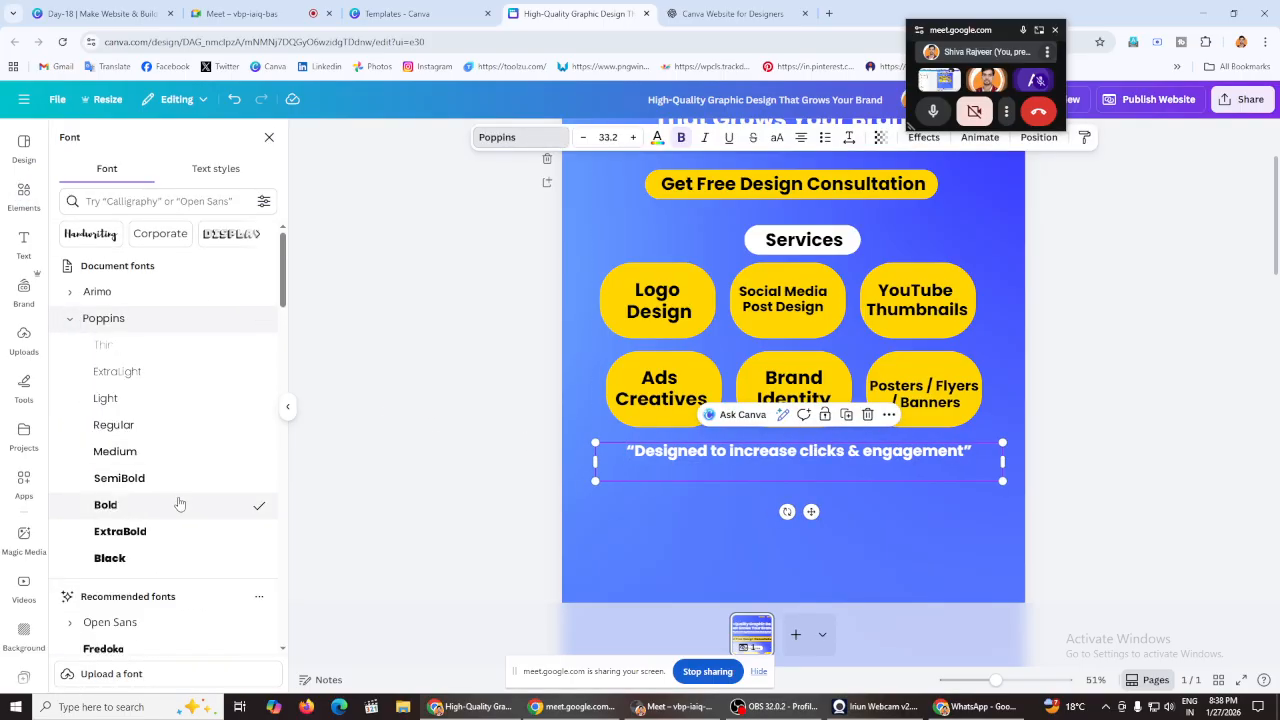
click(149, 480)
click(269, 137)
click(467, 382)
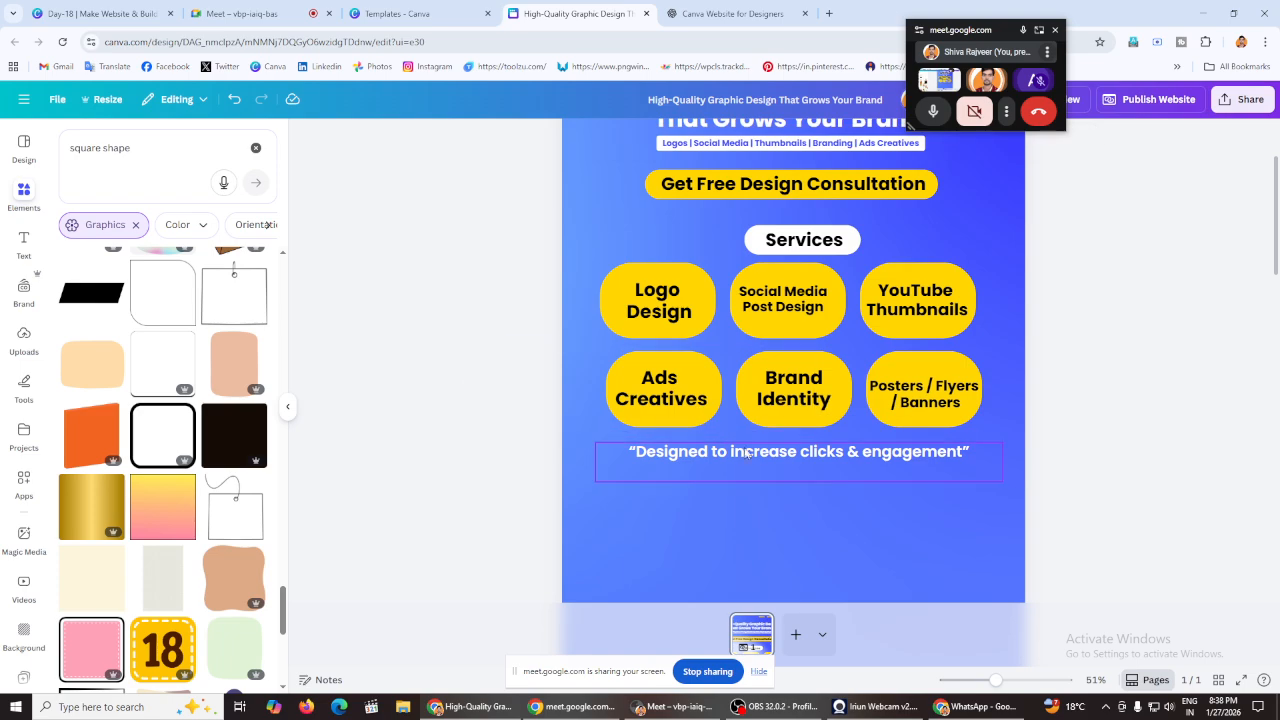
drag(750, 457, 750, 453)
click(469, 379)
Step: Review the Portfolio, Work Process and Pricing sections of the ChatGPT website structure, and return to the Canva design
click(697, 10)
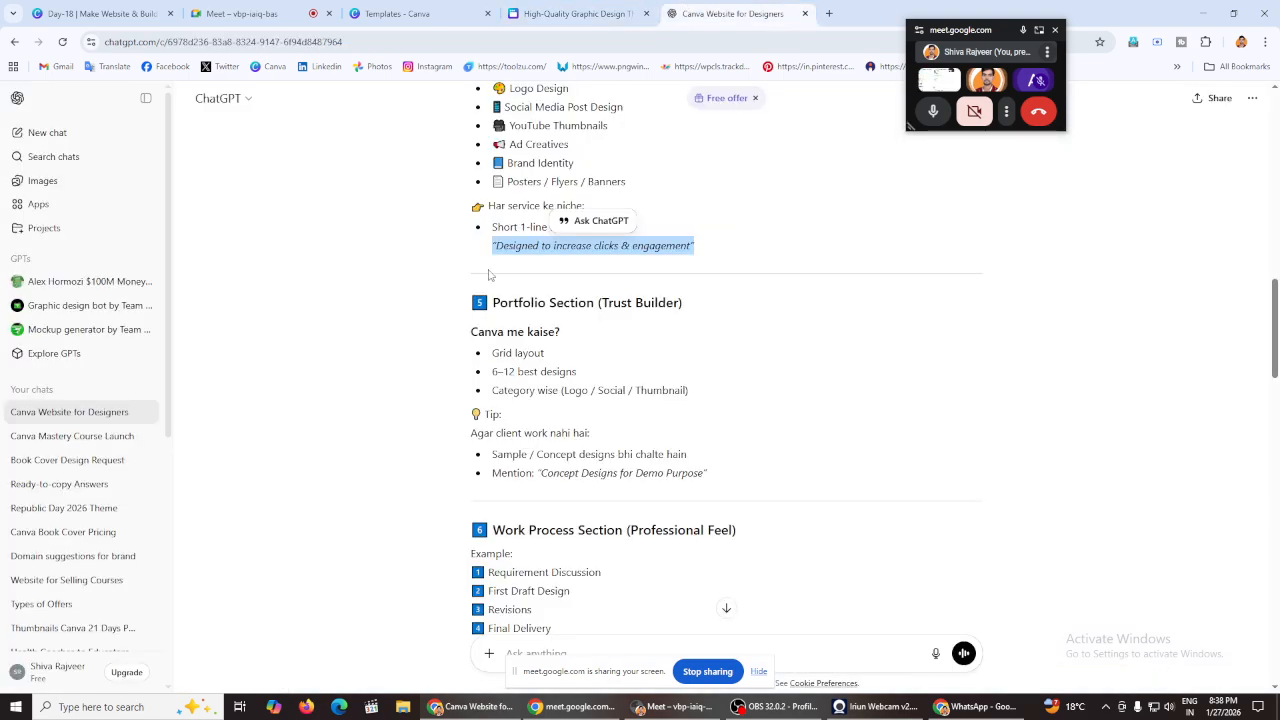
scroll(300, 280, down, 3)
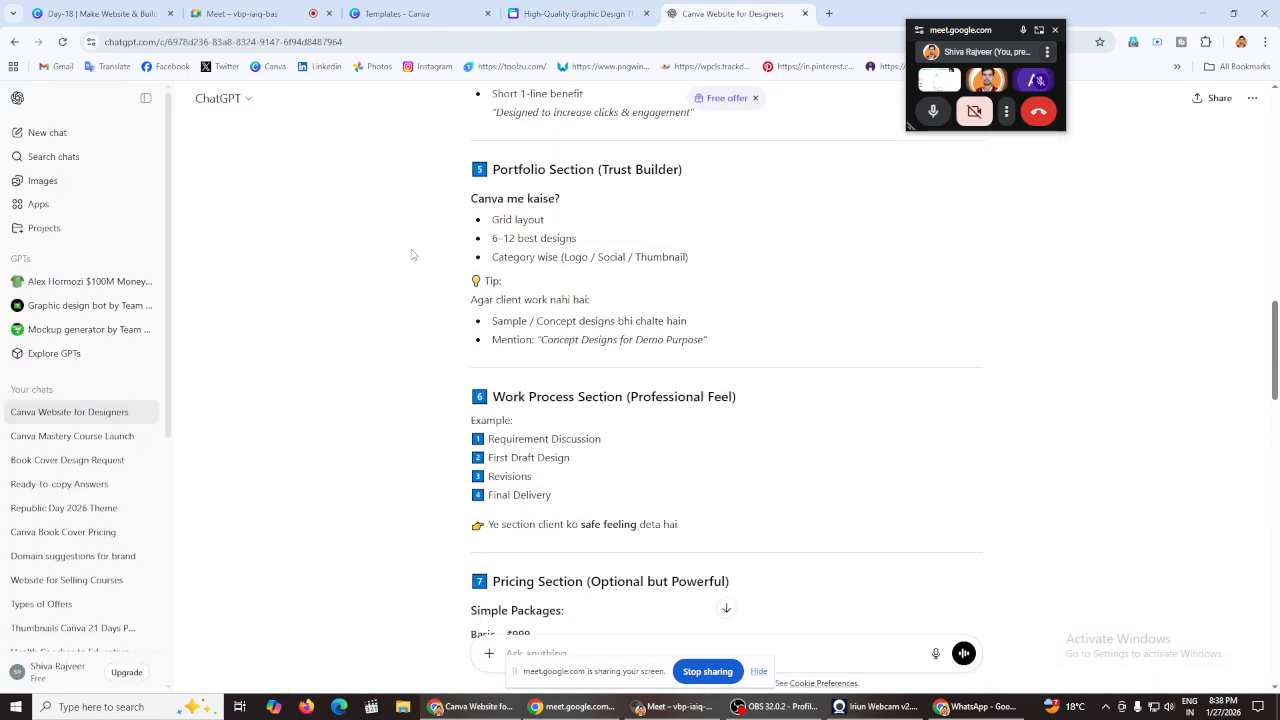
scroll(412, 255, down, 2)
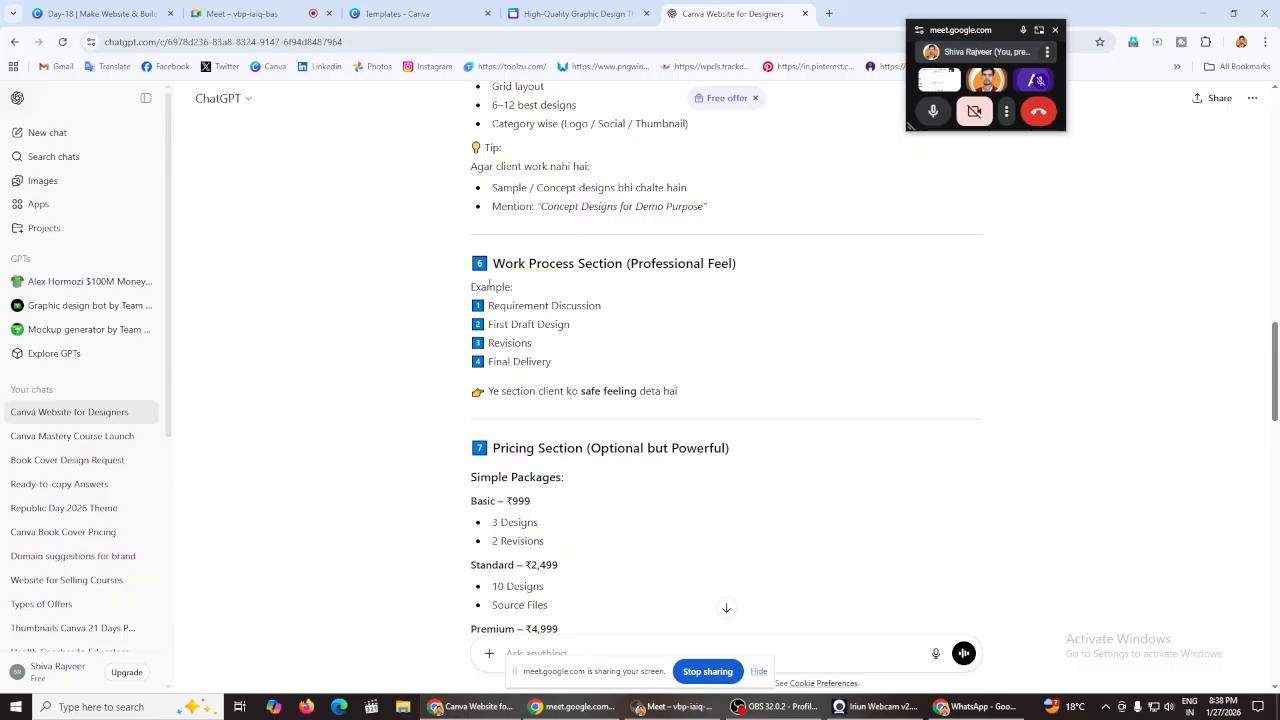
scroll(502, 263, down, 4)
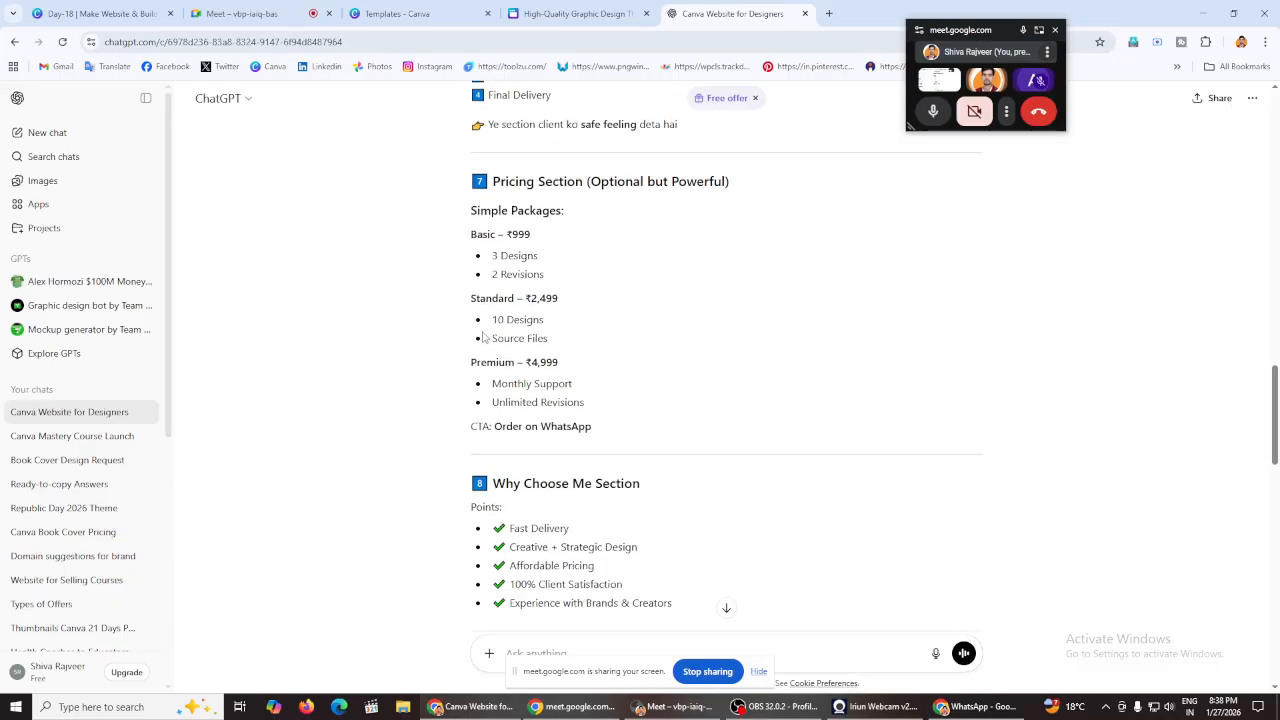
click(575, 13)
Step: Duplicate the whole Services section with its heading, six cards and tagline, and place the copy beneath the original
drag(420, 229, 1052, 485)
click(800, 197)
scroll(811, 246, down, 1)
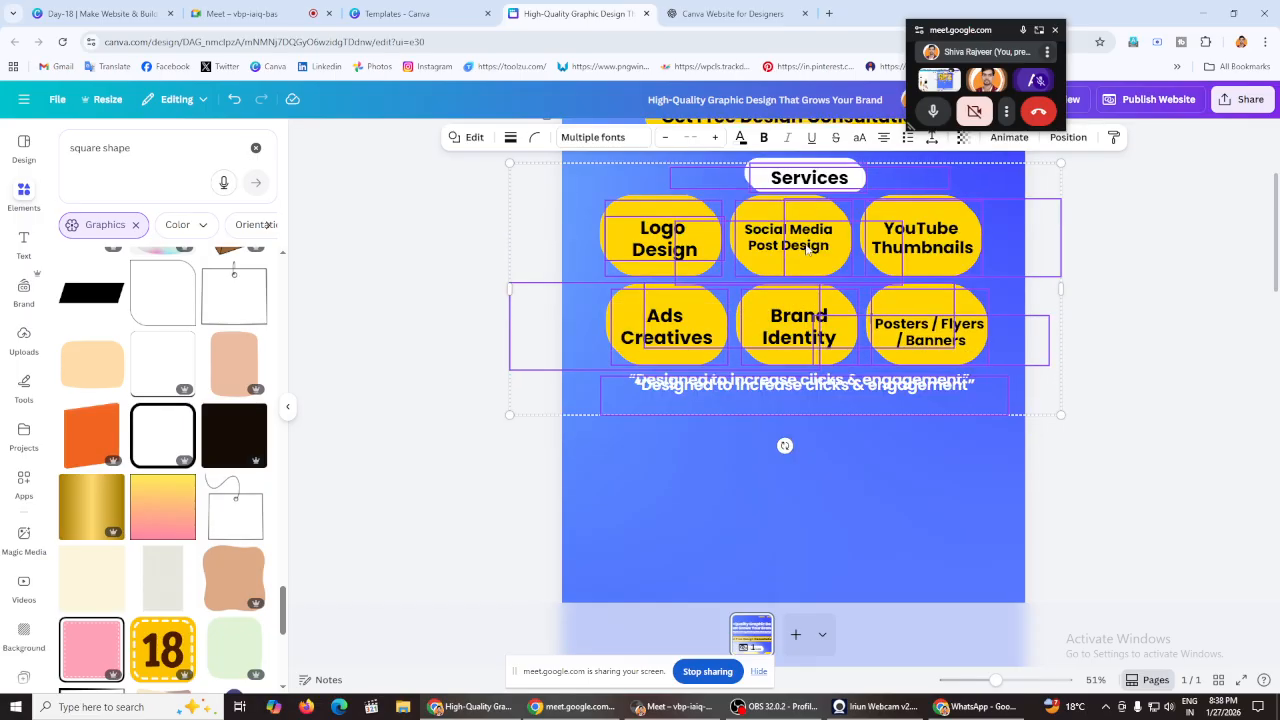
drag(811, 246, 801, 482)
click(446, 368)
Step: Colour the "Logo Design" card in the duplicated Services section white
click(638, 461)
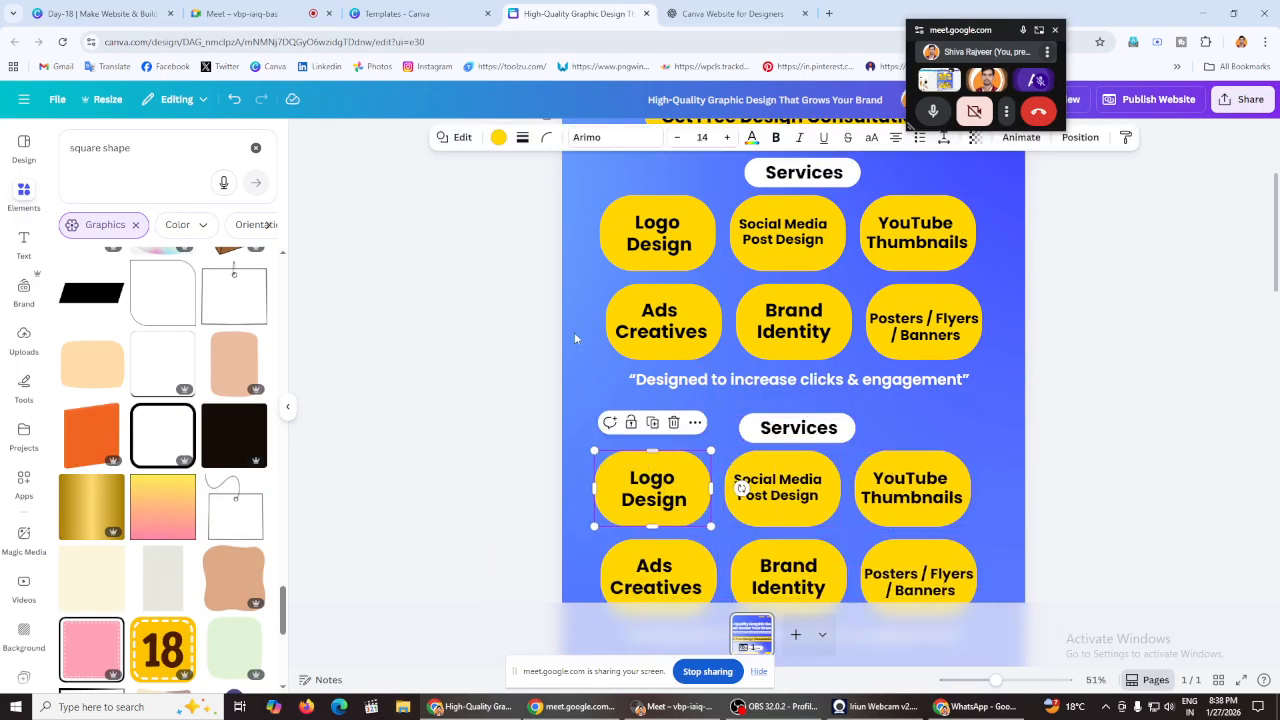
click(498, 138)
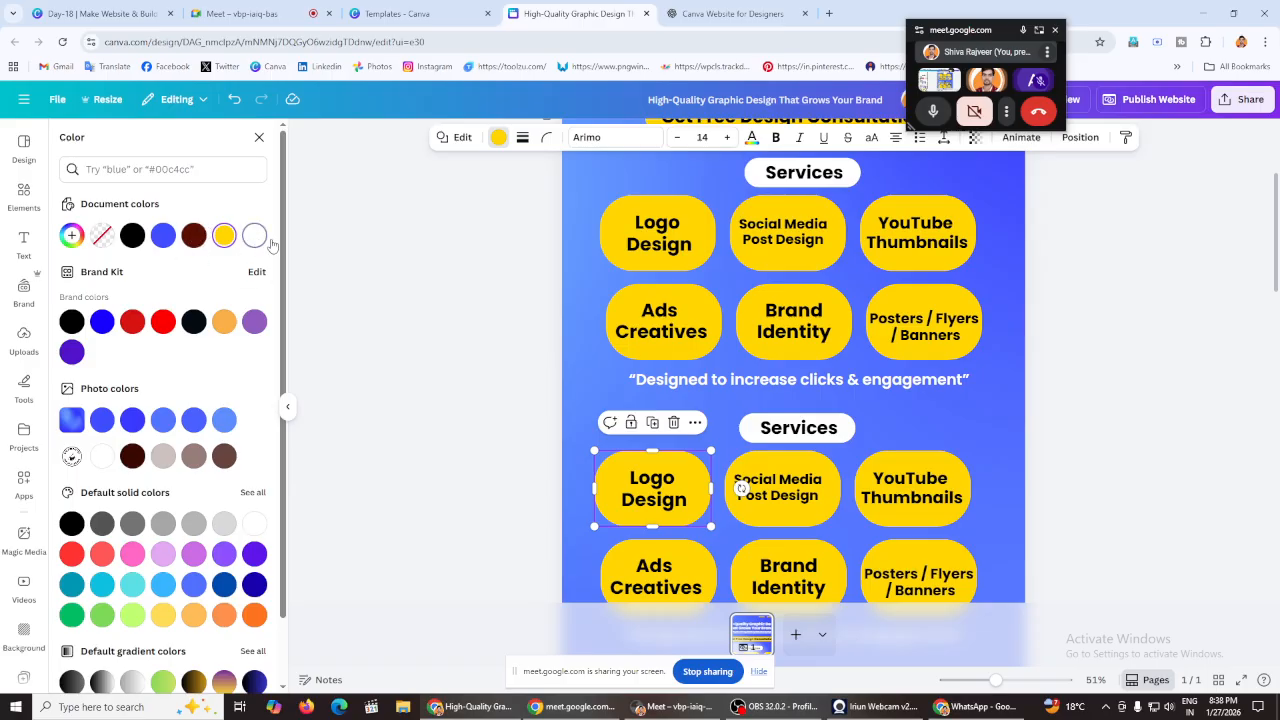
click(251, 234)
click(422, 278)
scroll(422, 278, up, 3)
scroll(422, 278, down, 3)
scroll(480, 240, up, 3)
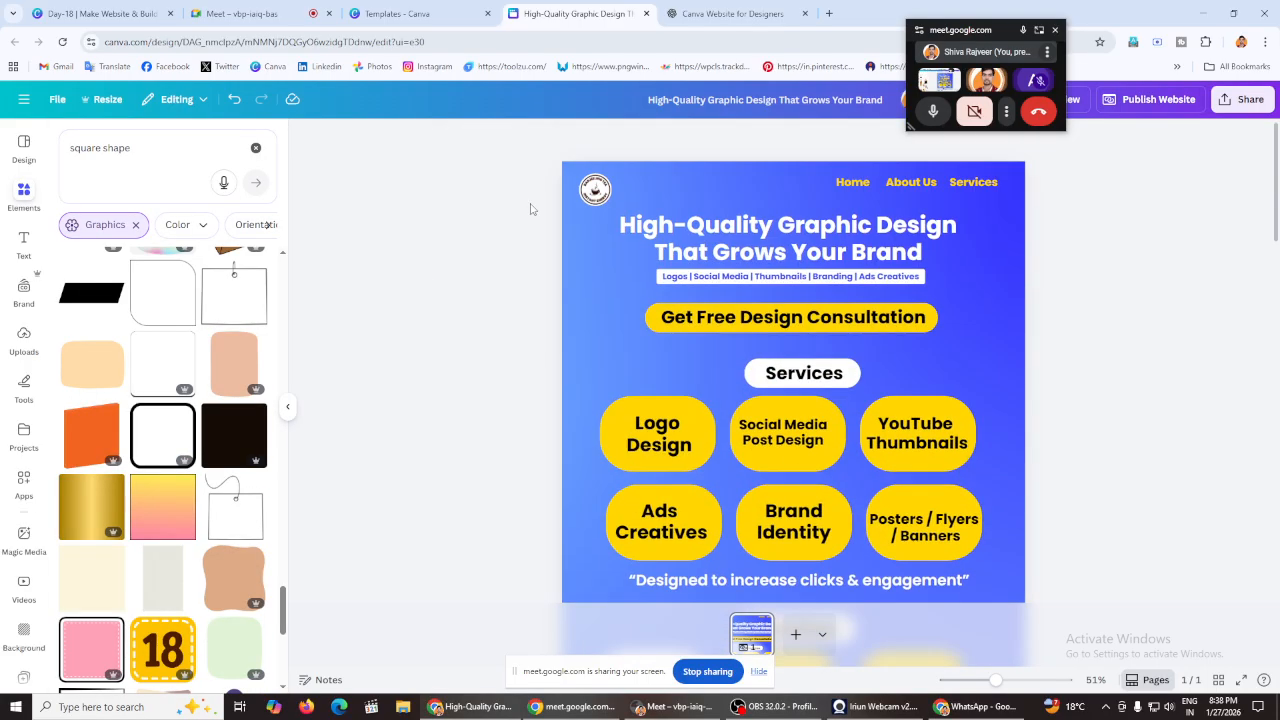
Step: Check the remaining sections in the ChatGPT structure, and place a copy of the "Get Free Design Consultation" button beneath the duplicated Services section
click(686, 15)
scroll(370, 362, down, 3)
scroll(378, 369, down, 1)
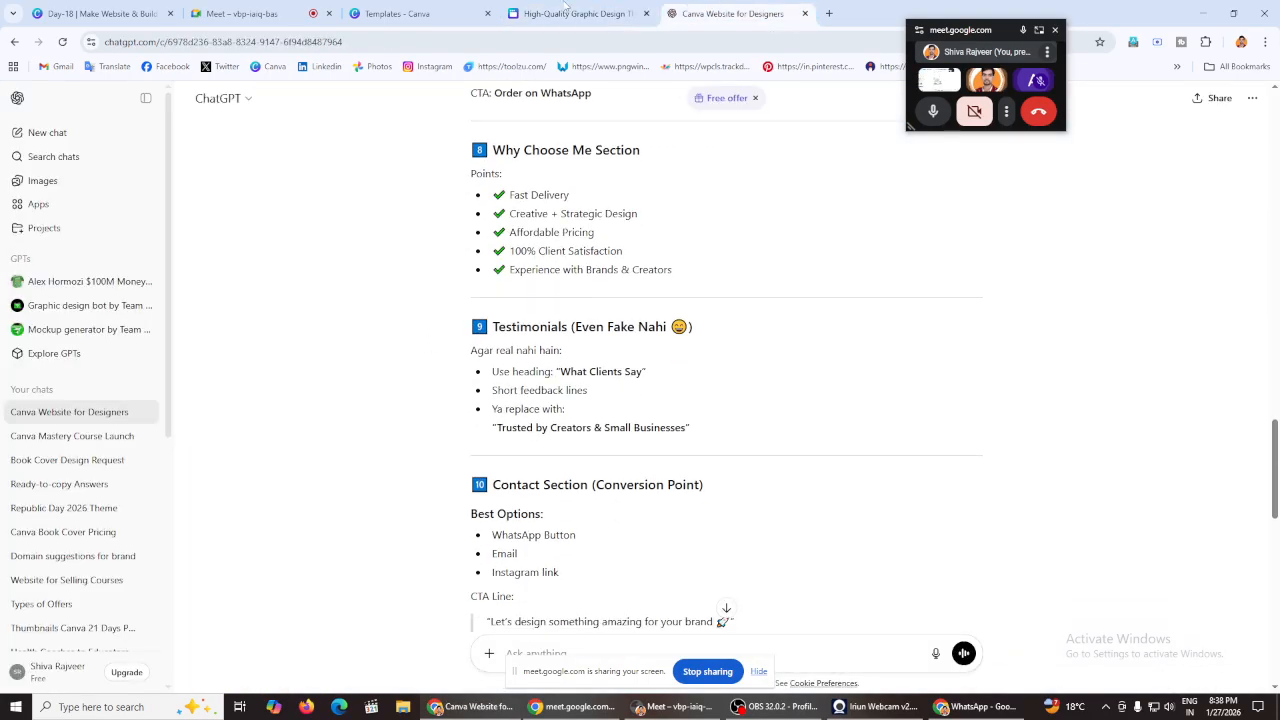
click(580, 13)
drag(515, 306, 840, 430)
scroll(852, 390, down, 2)
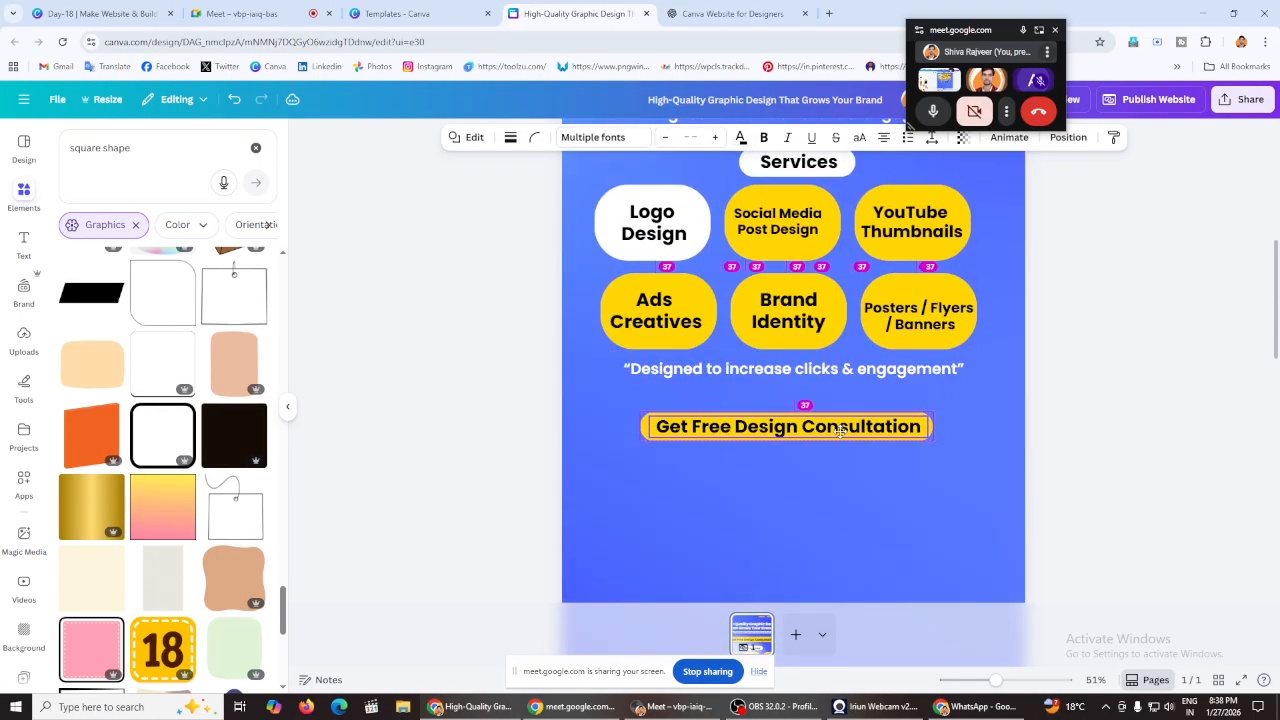
click(500, 366)
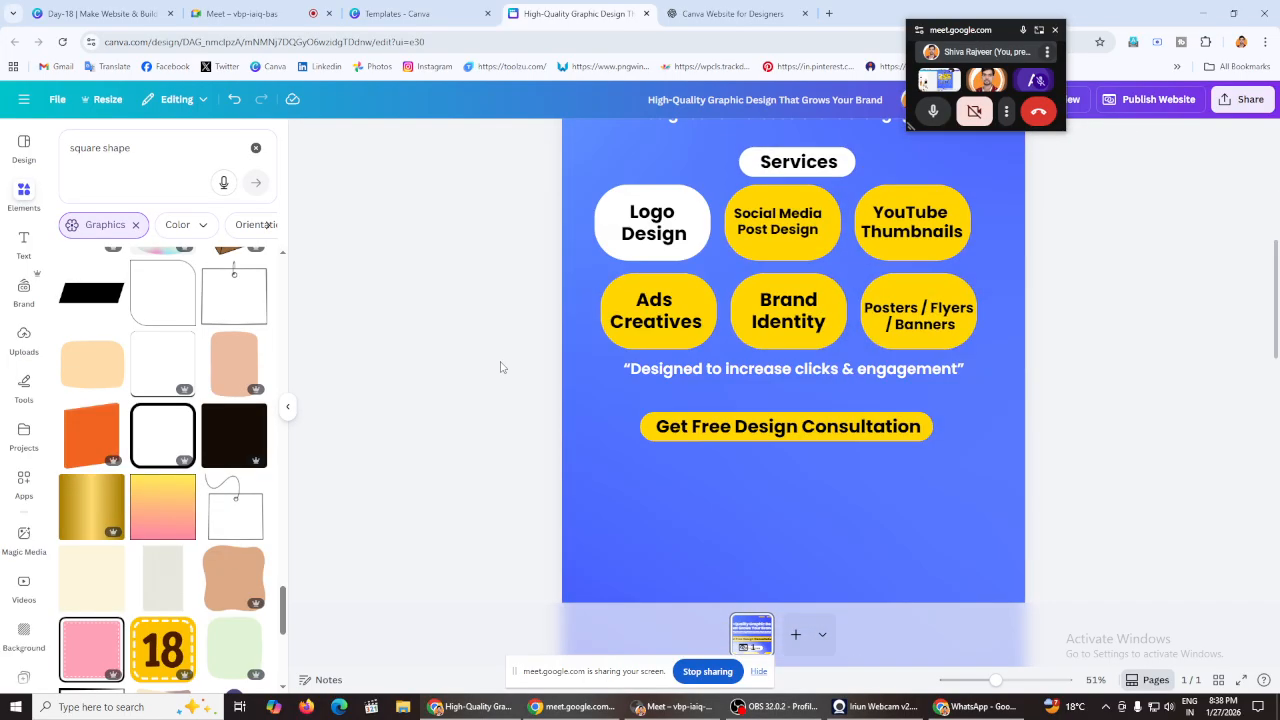
Step: Select the "About Us" navigation text, and copy the address of the own Facebook profile from a new browser tab
scroll(503, 367, up, 5)
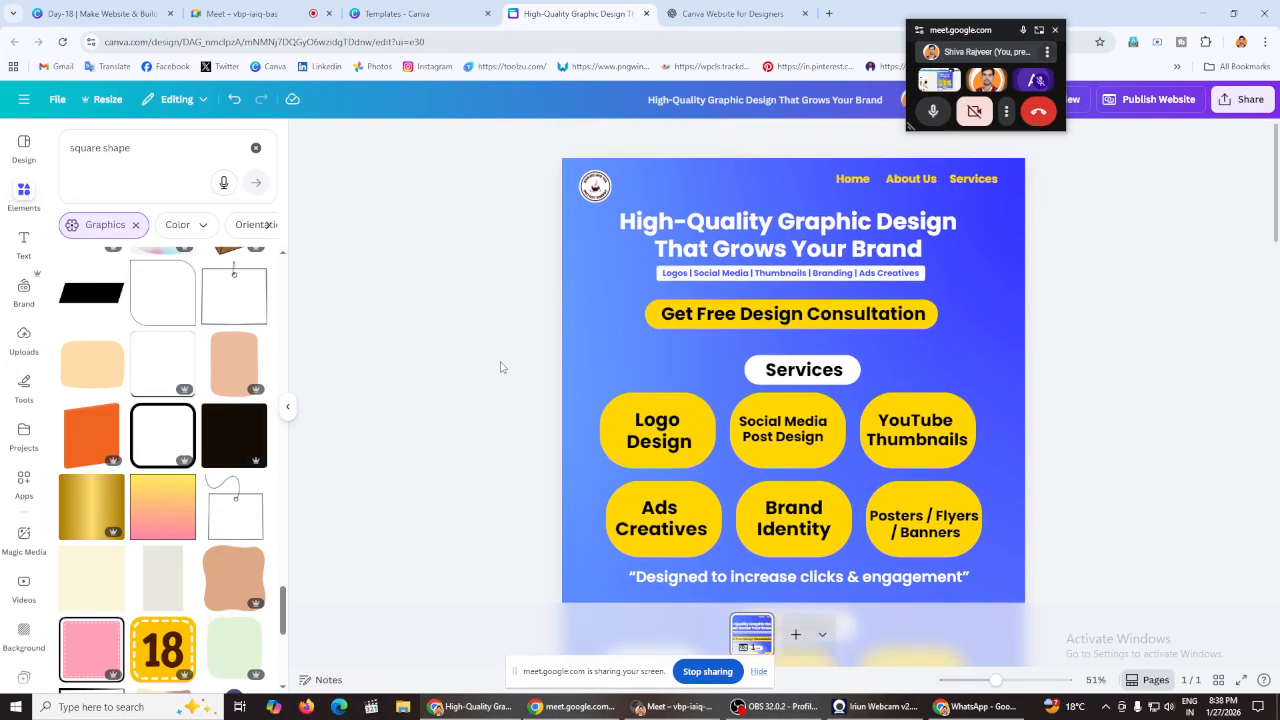
click(911, 186)
click(1097, 262)
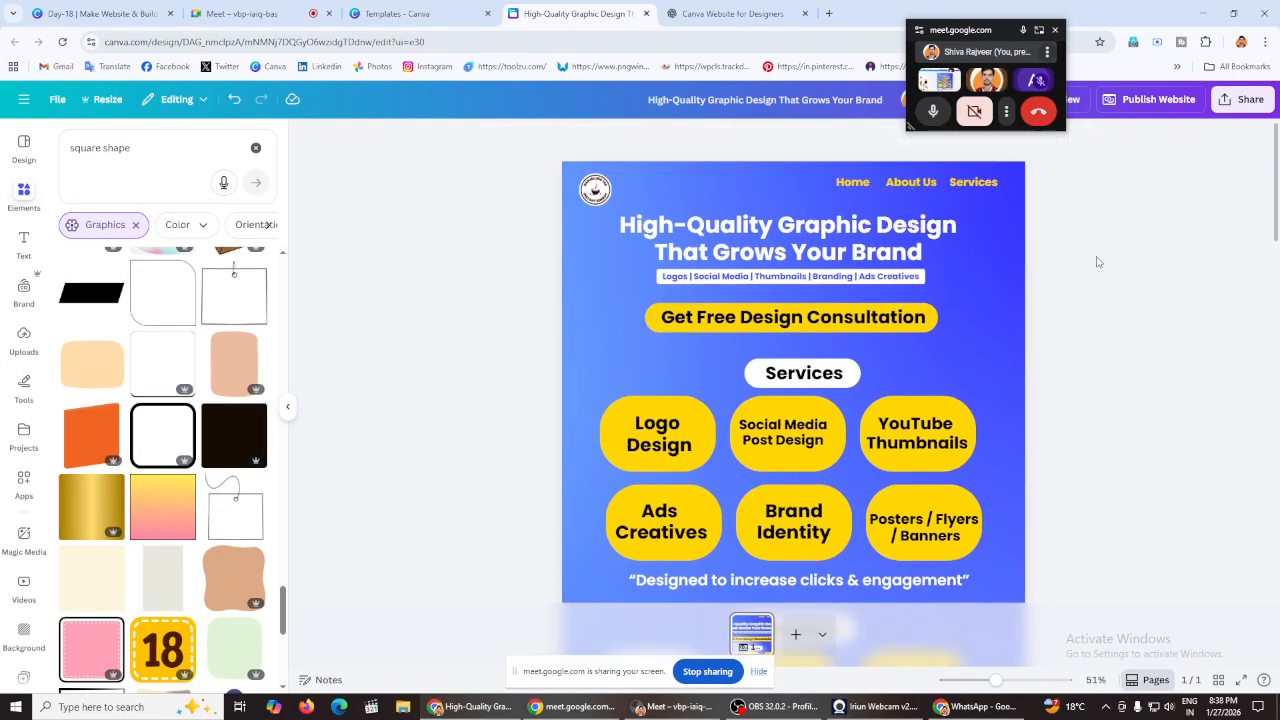
click(897, 188)
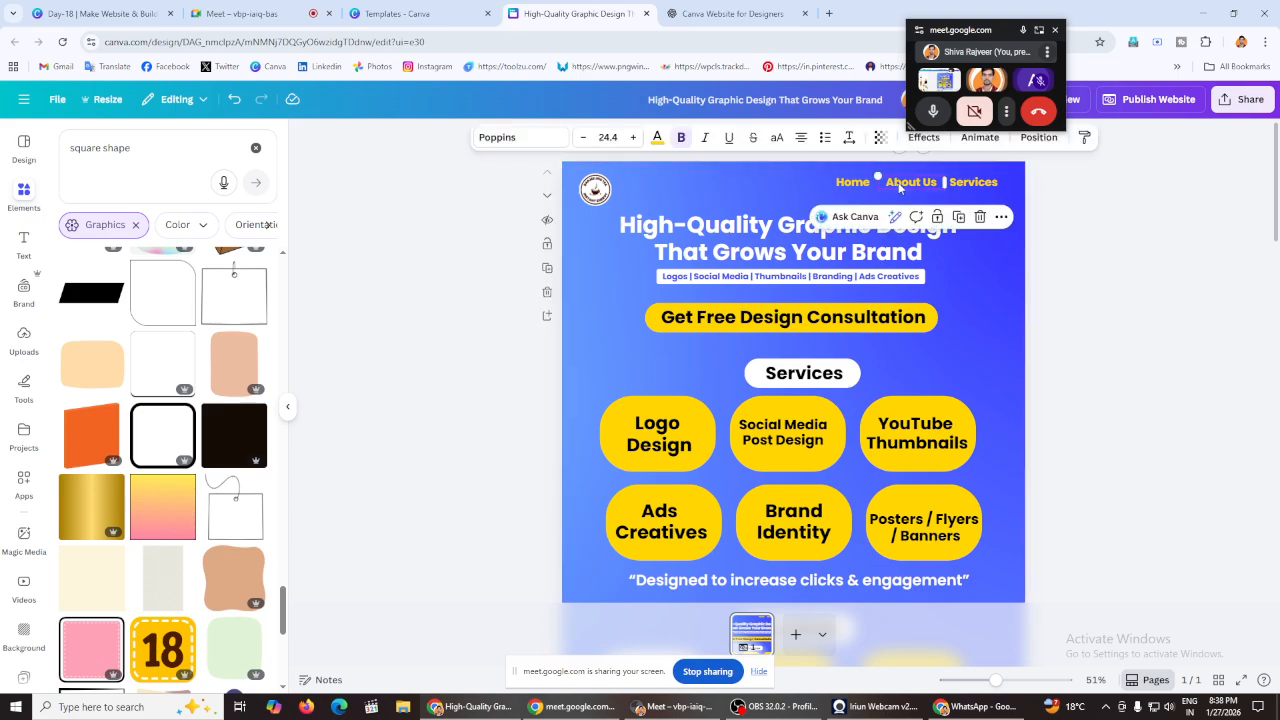
click(829, 14)
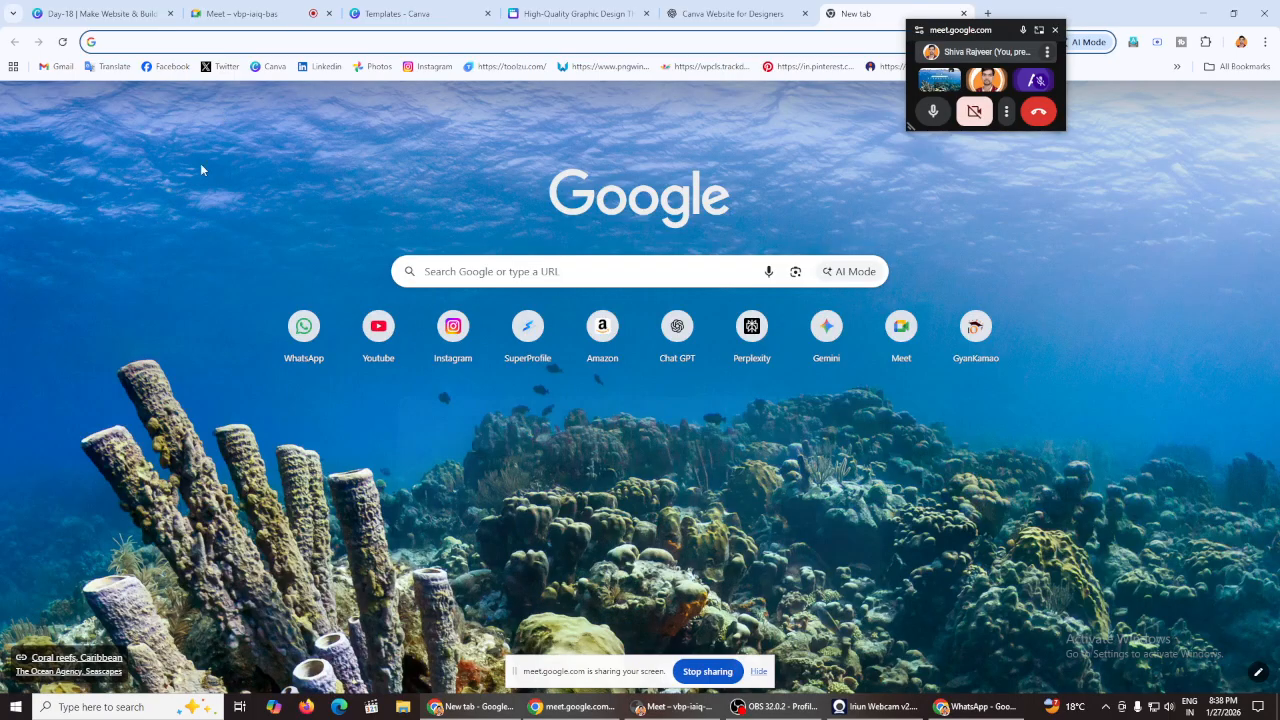
click(169, 67)
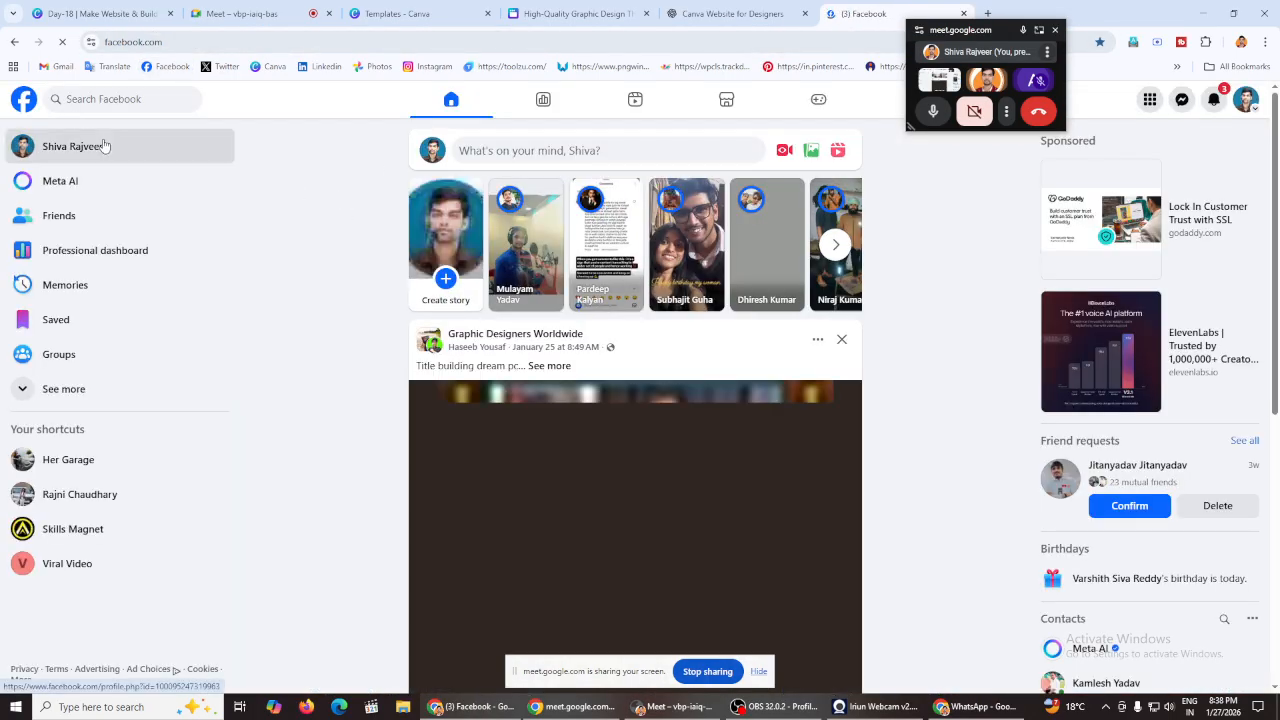
click(100, 146)
click(150, 42)
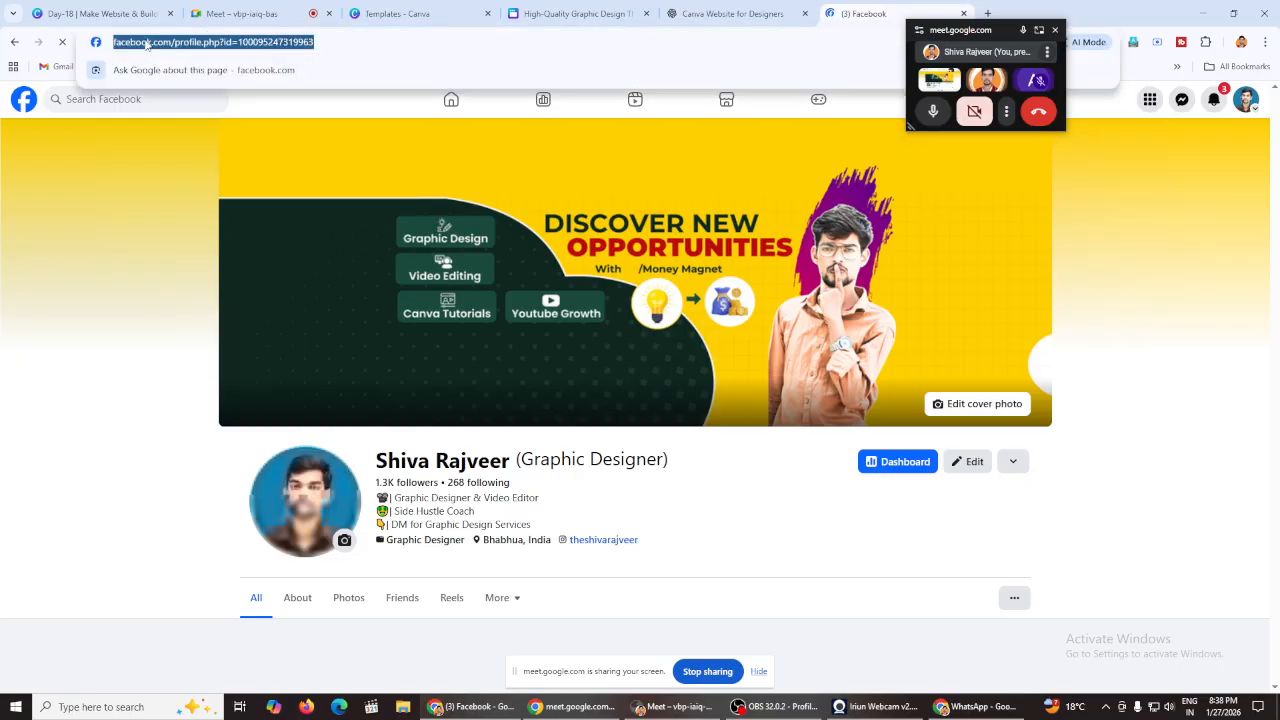
right_click(150, 42)
click(191, 175)
key(ctrl+shift+Tab)
key(ctrl+shift+Tab)
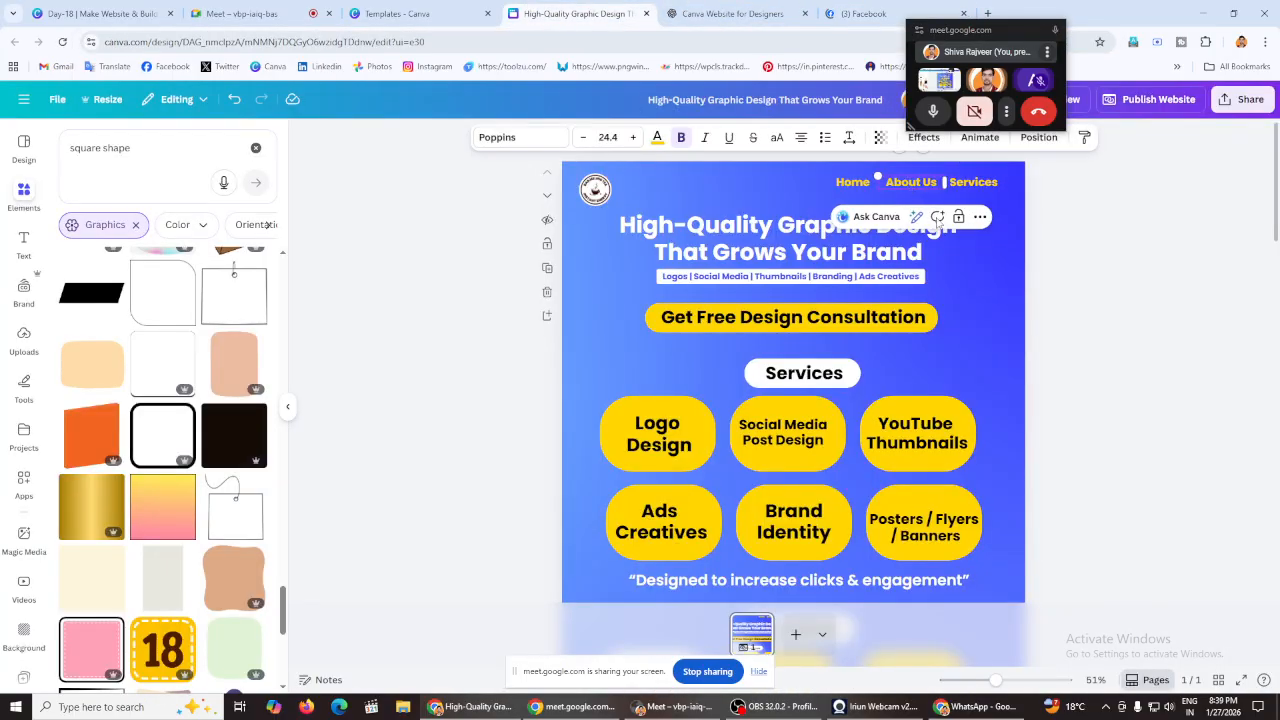
Step: Link the "About Us" navigation text to the copied Facebook profile URL
click(1000, 216)
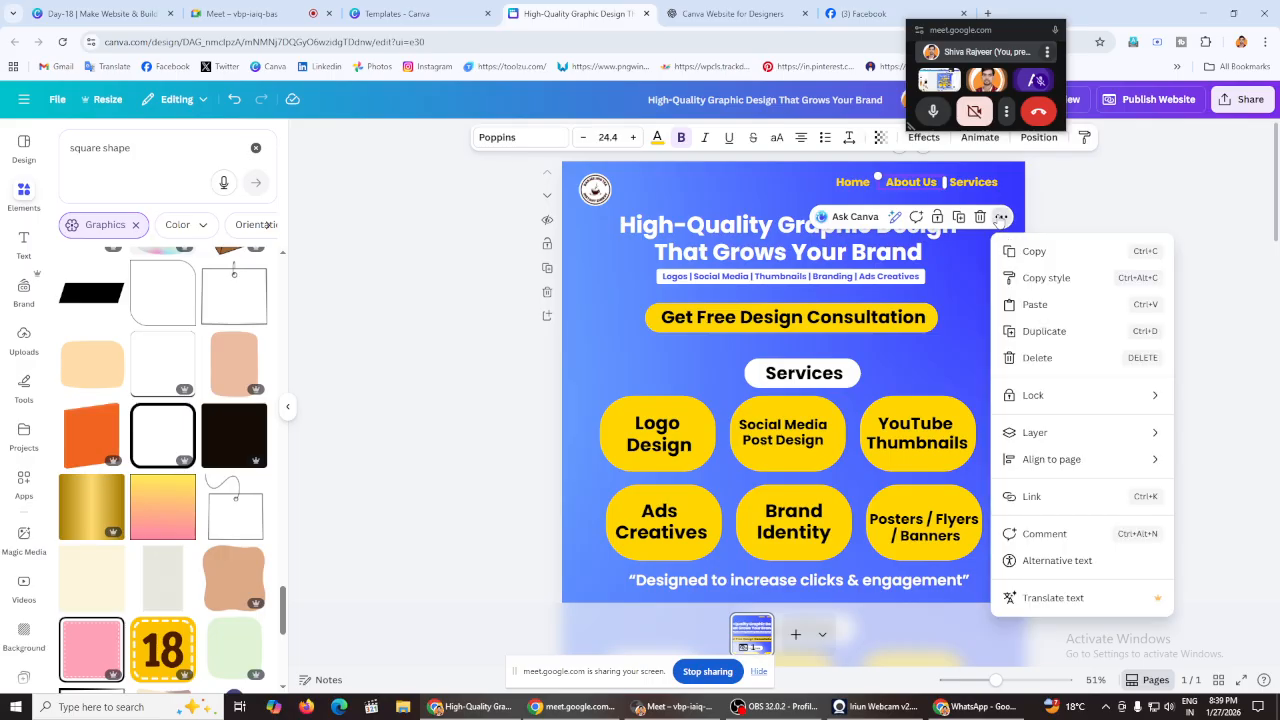
click(1050, 498)
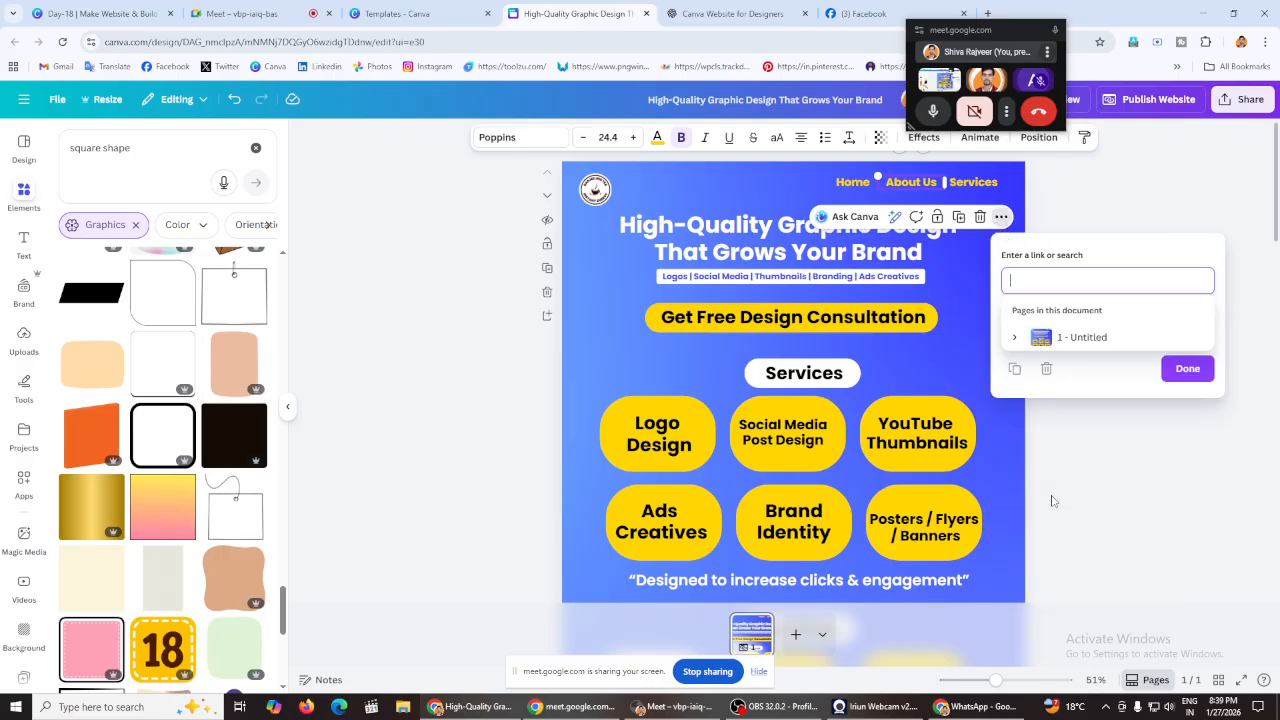
click(1020, 280)
right_click(1020, 280)
click(1059, 440)
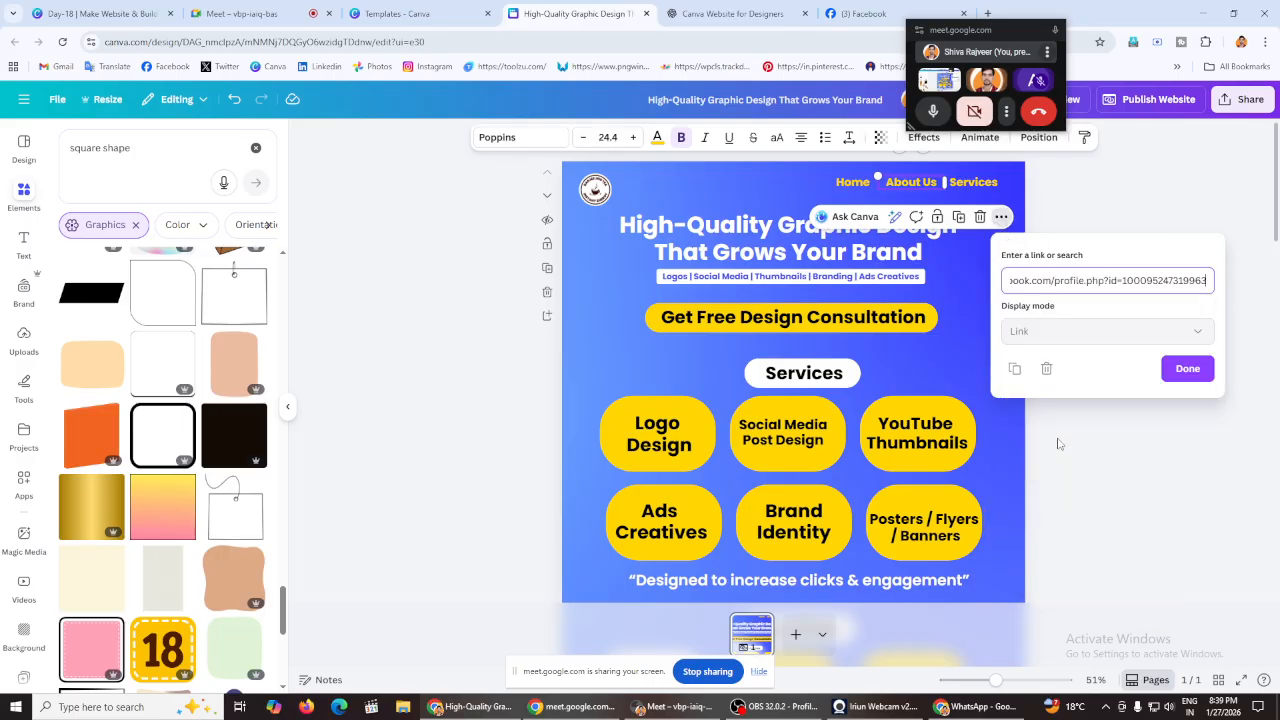
click(1180, 367)
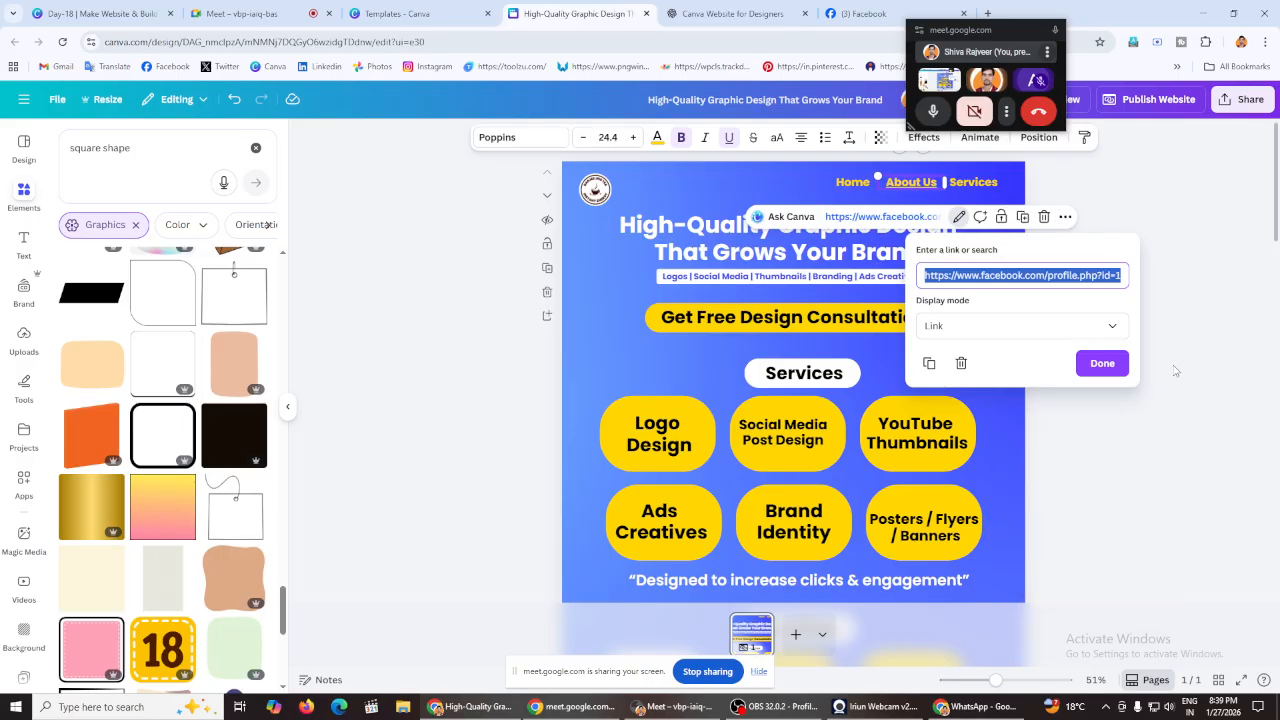
click(1101, 372)
click(1163, 366)
click(958, 184)
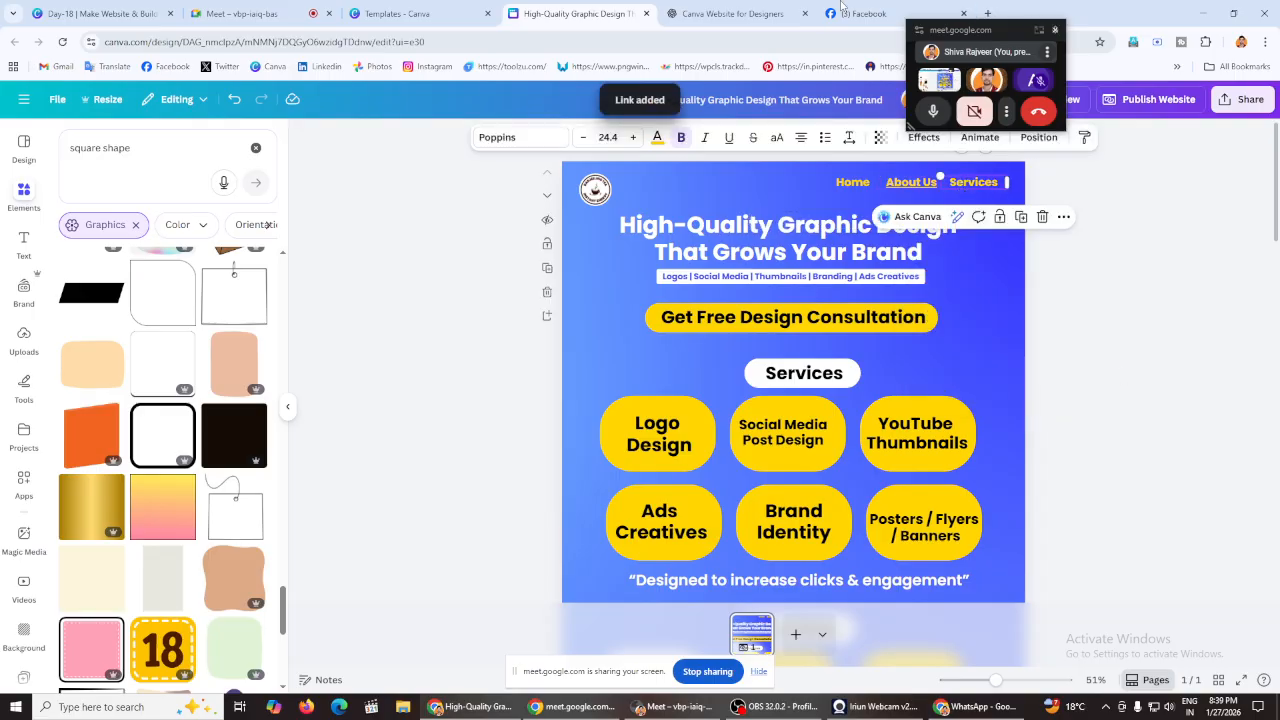
click(1103, 295)
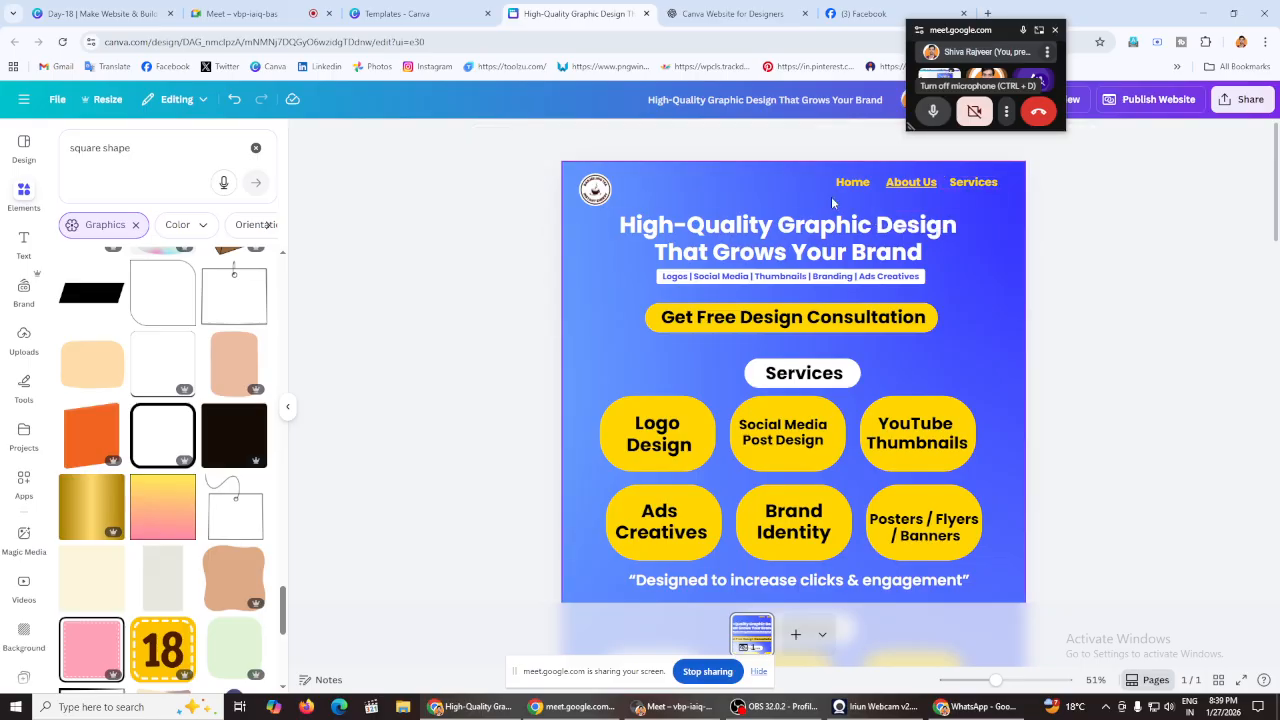
click(863, 185)
click(1073, 260)
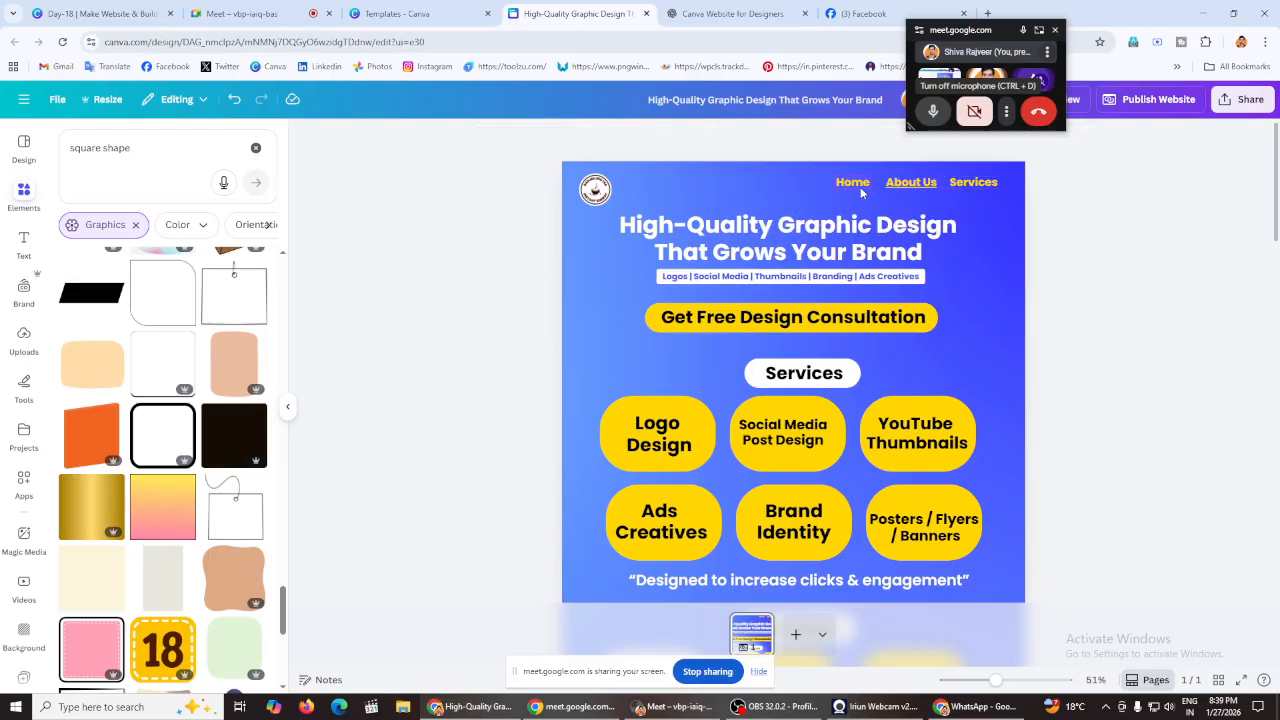
scroll(892, 283, down, 1)
scroll(892, 283, up, 1)
Step: Open the website publishing view, test the "About Us" link, and return to editing the design
click(1185, 112)
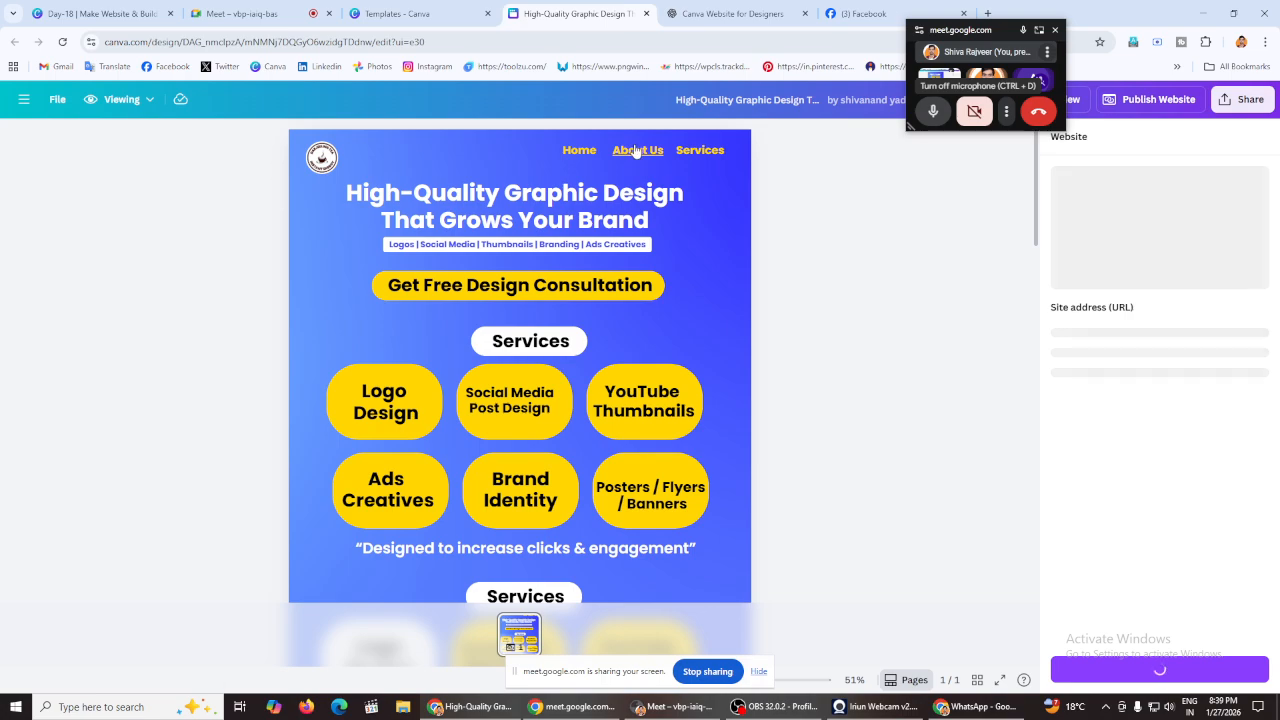
click(636, 150)
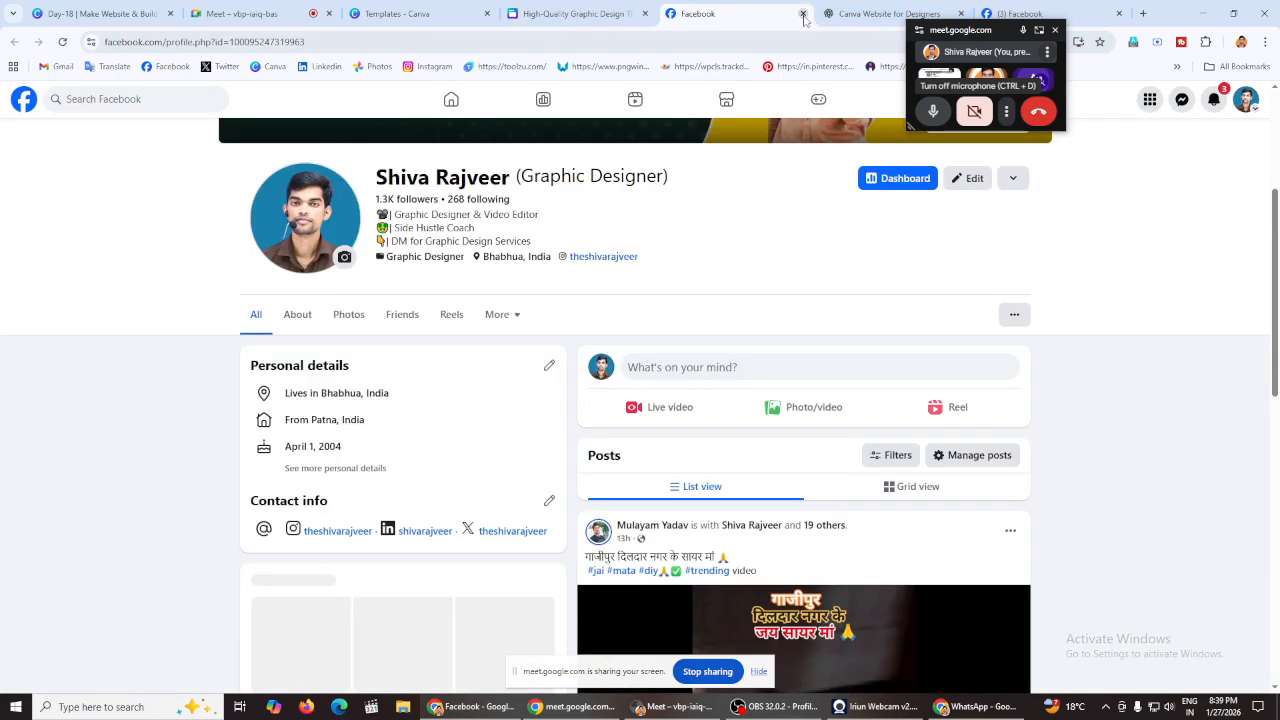
click(802, 14)
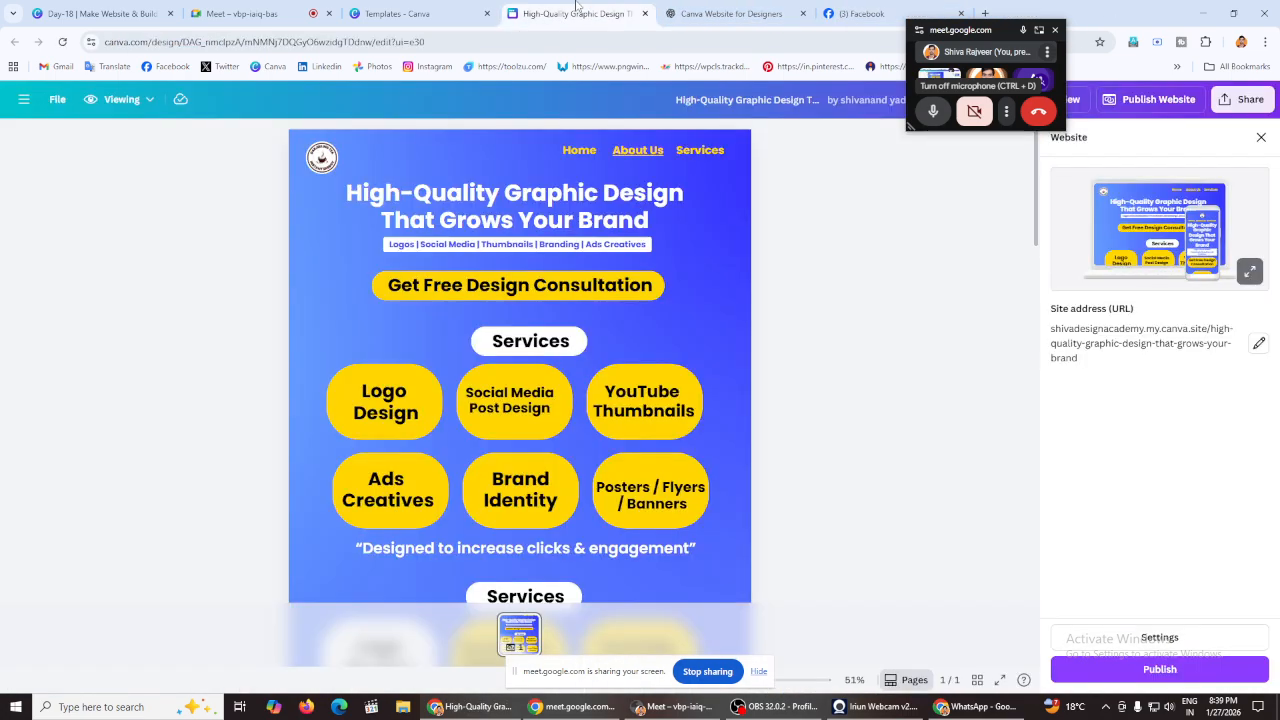
click(1261, 138)
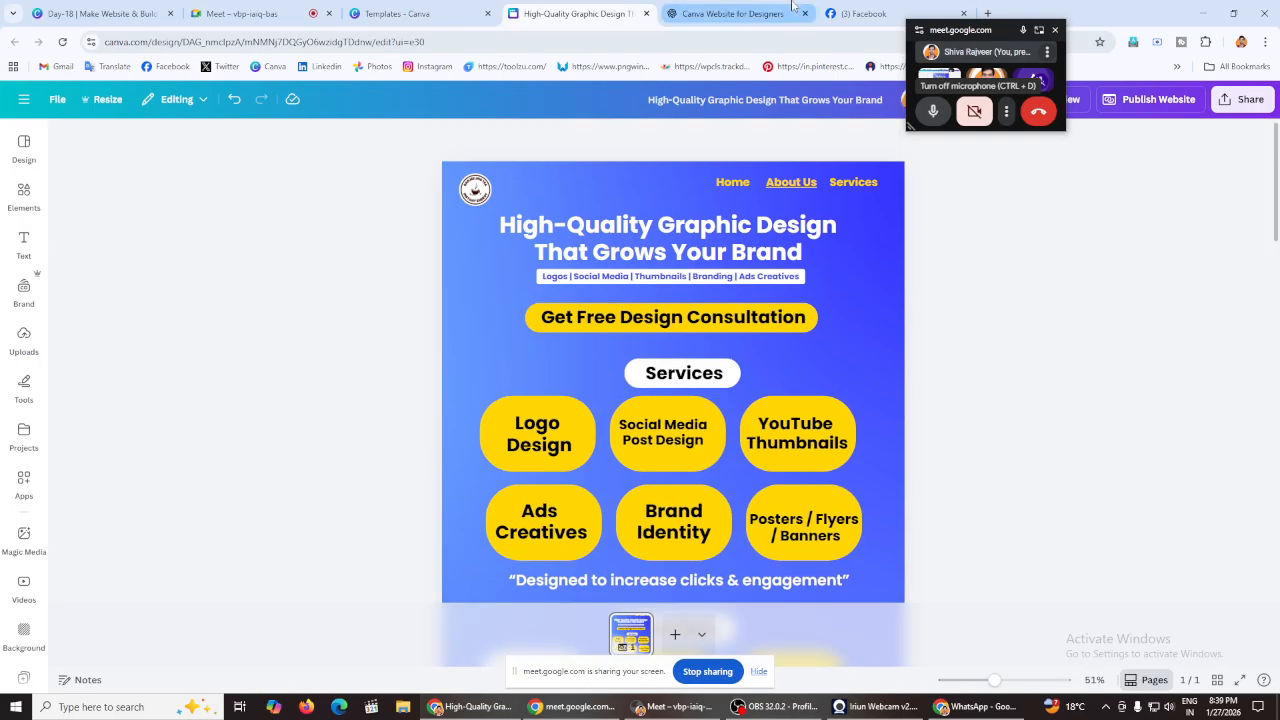
Step: Review the website page from its header down past the services sections to the empty area below
scroll(270, 363, down, 2)
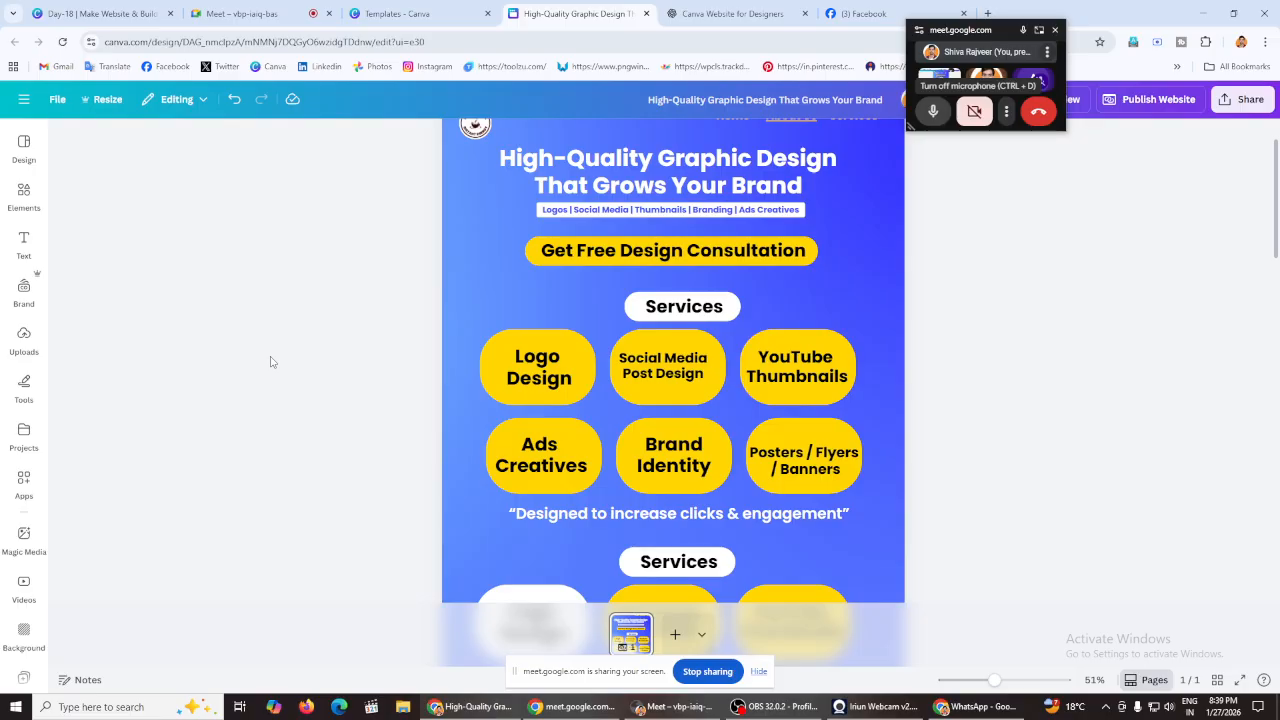
scroll(250, 362, down, 10)
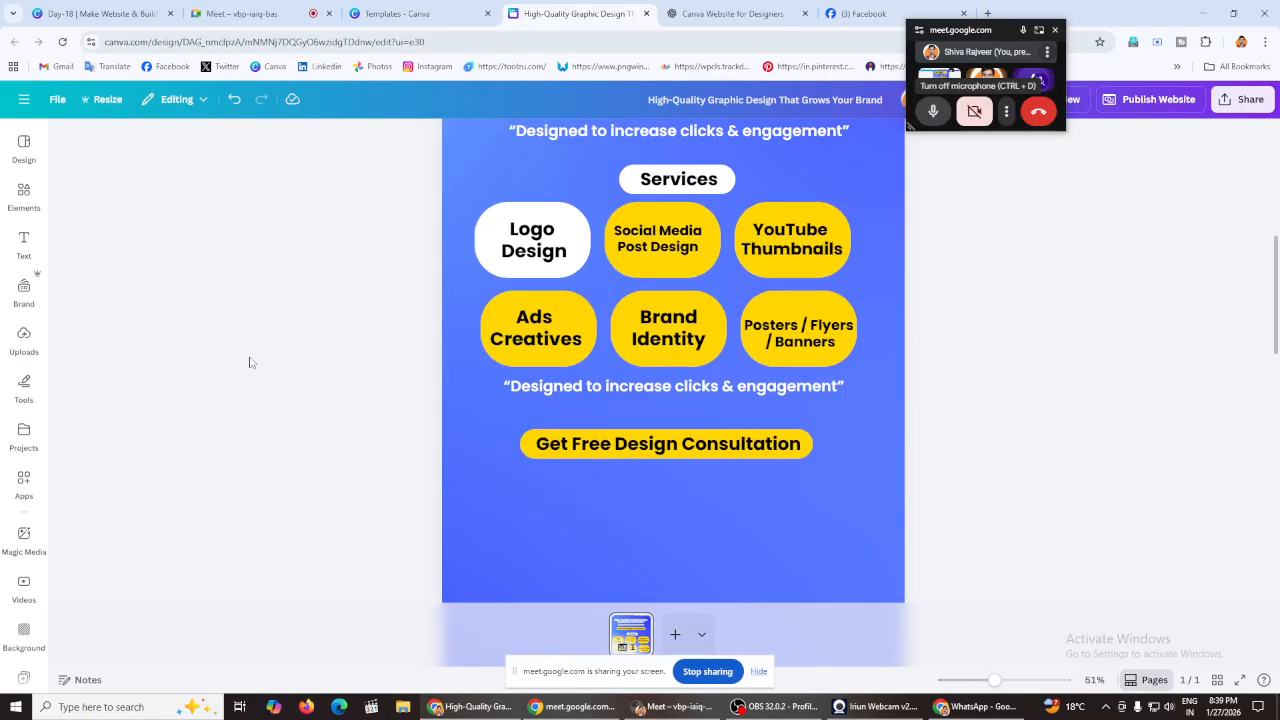
scroll(276, 374, down, 5)
scroll(365, 368, up, 4)
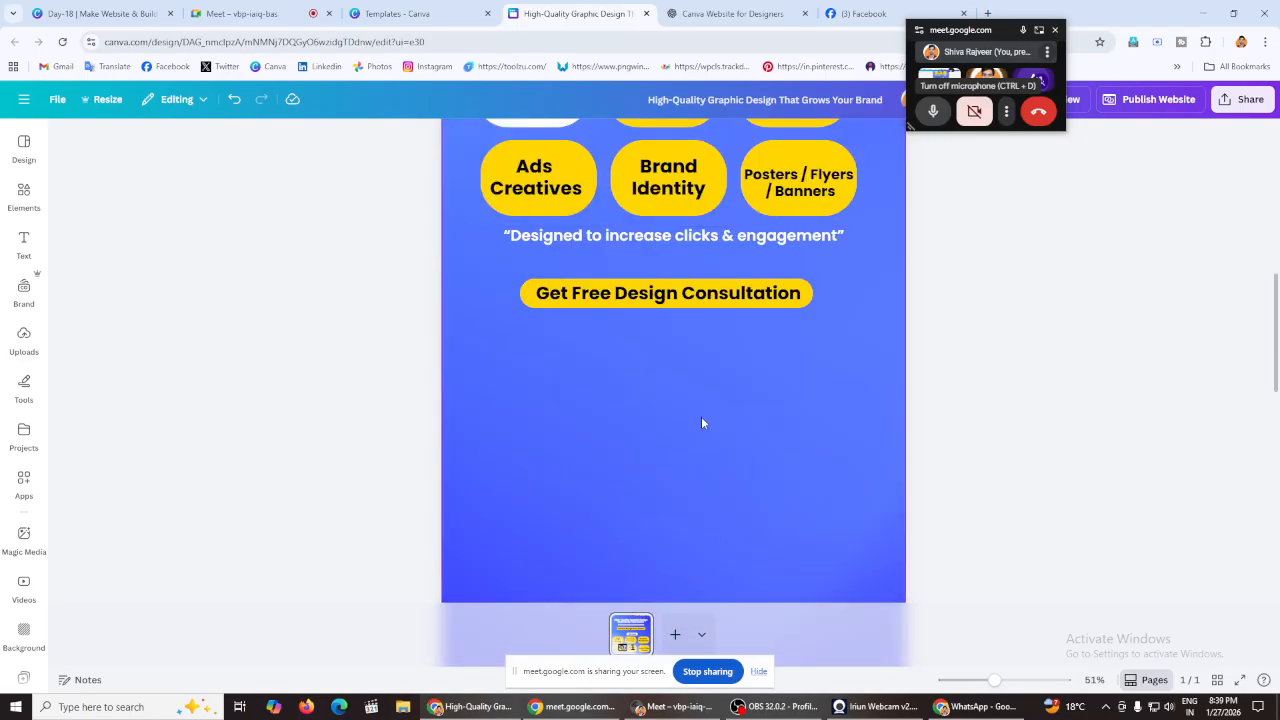
scroll(702, 415, down, 4)
Step: Switch to ChatGPT and read the website outline from the Why Choose Me section through the closing suggestions
click(800, 8)
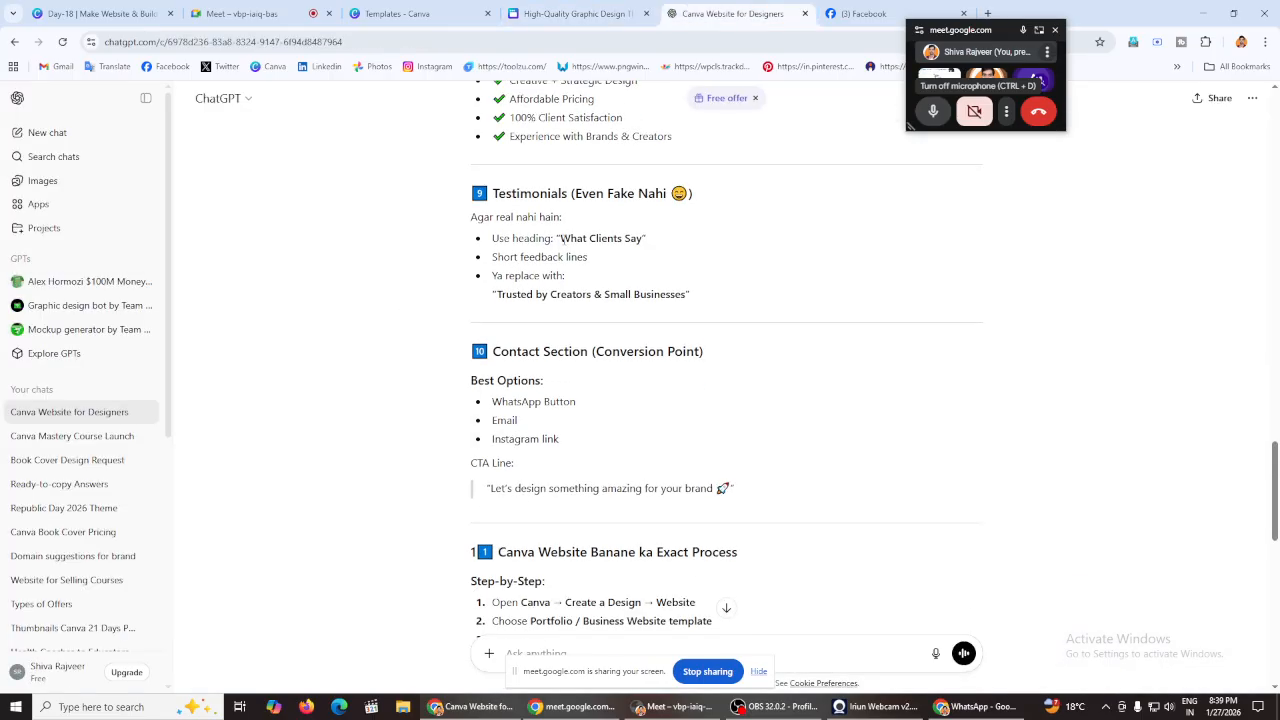
scroll(560, 236, up, 2)
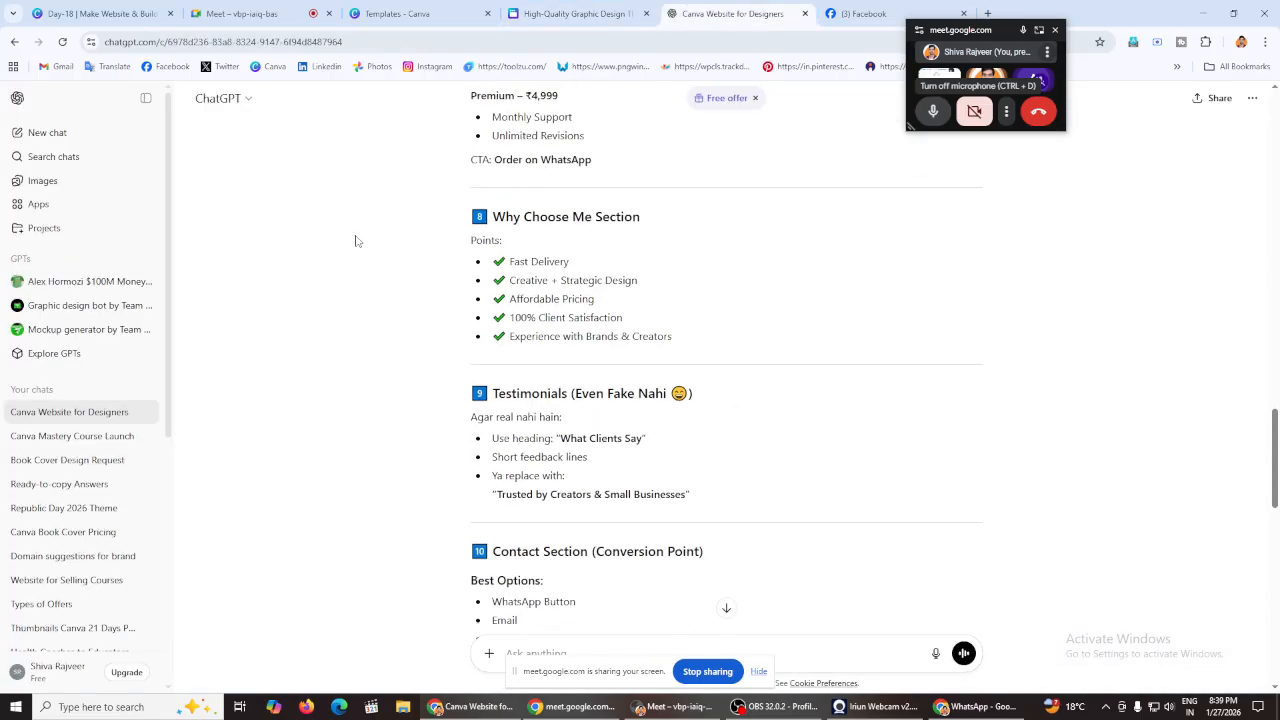
drag(537, 216, 660, 228)
click(677, 223)
scroll(678, 224, down, 1)
scroll(540, 350, down, 1)
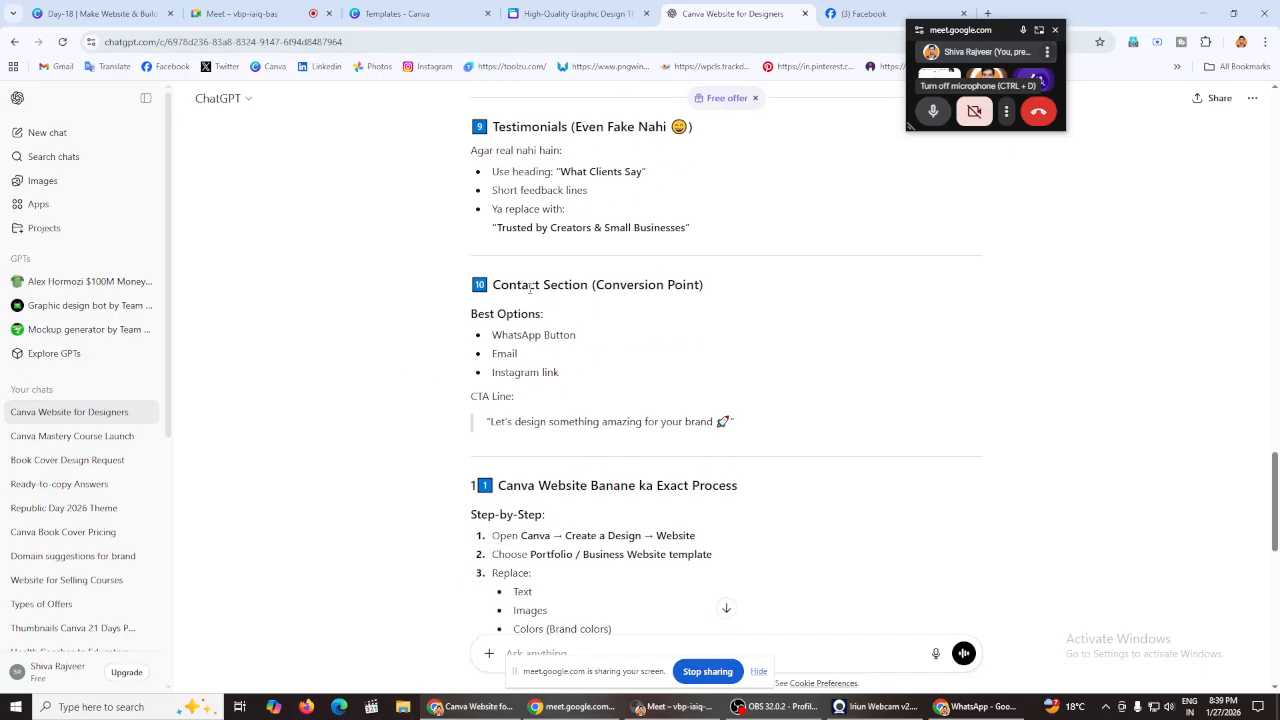
scroll(545, 316, down, 1)
scroll(387, 310, down, 1)
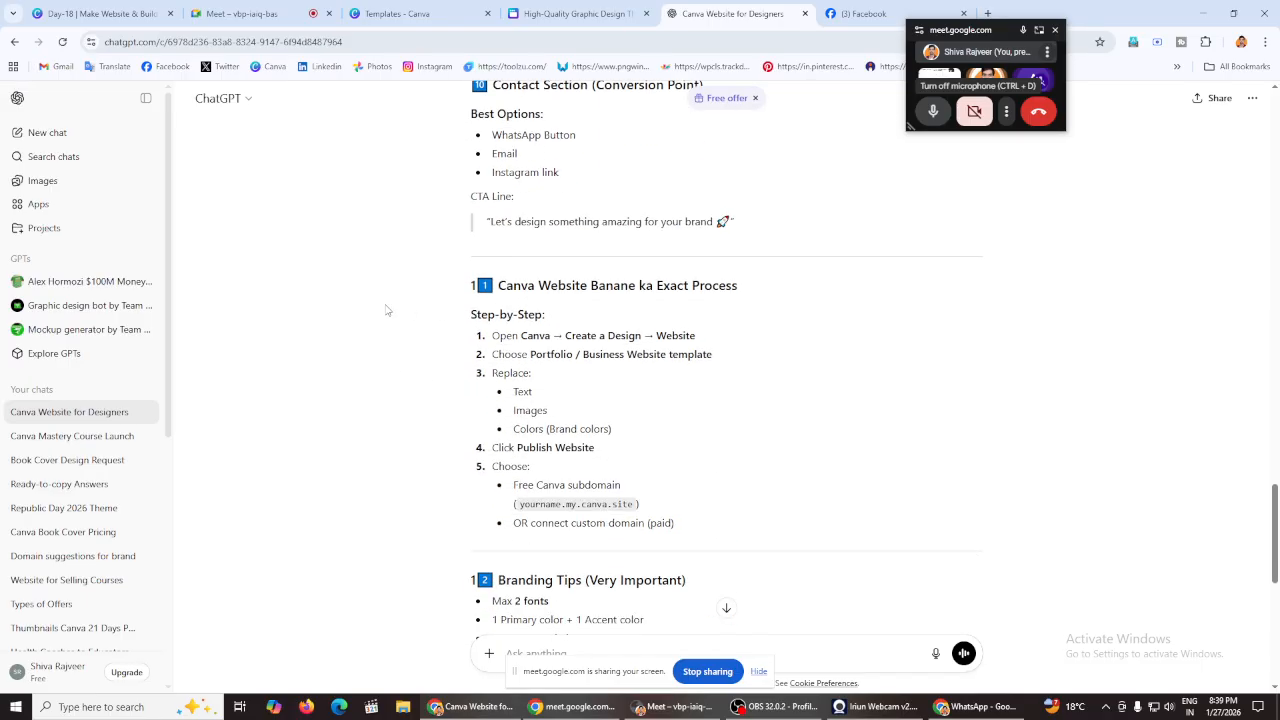
scroll(577, 284, down, 1)
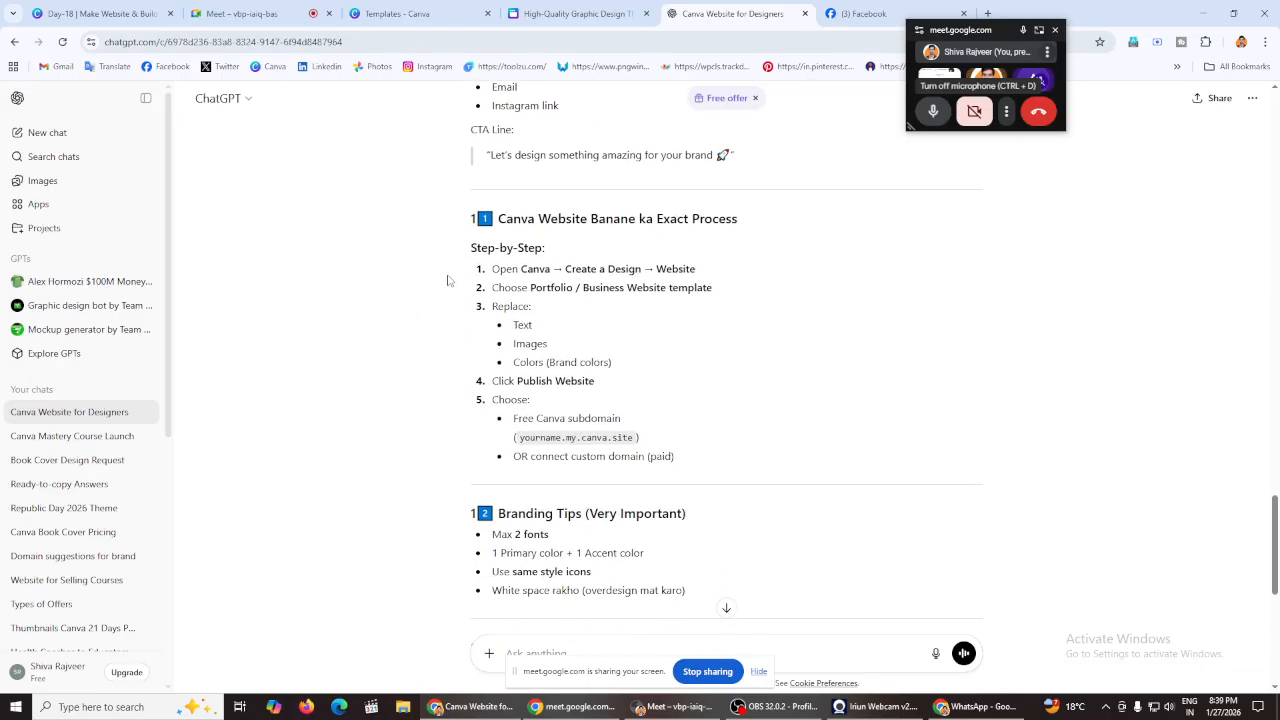
scroll(448, 281, down, 6)
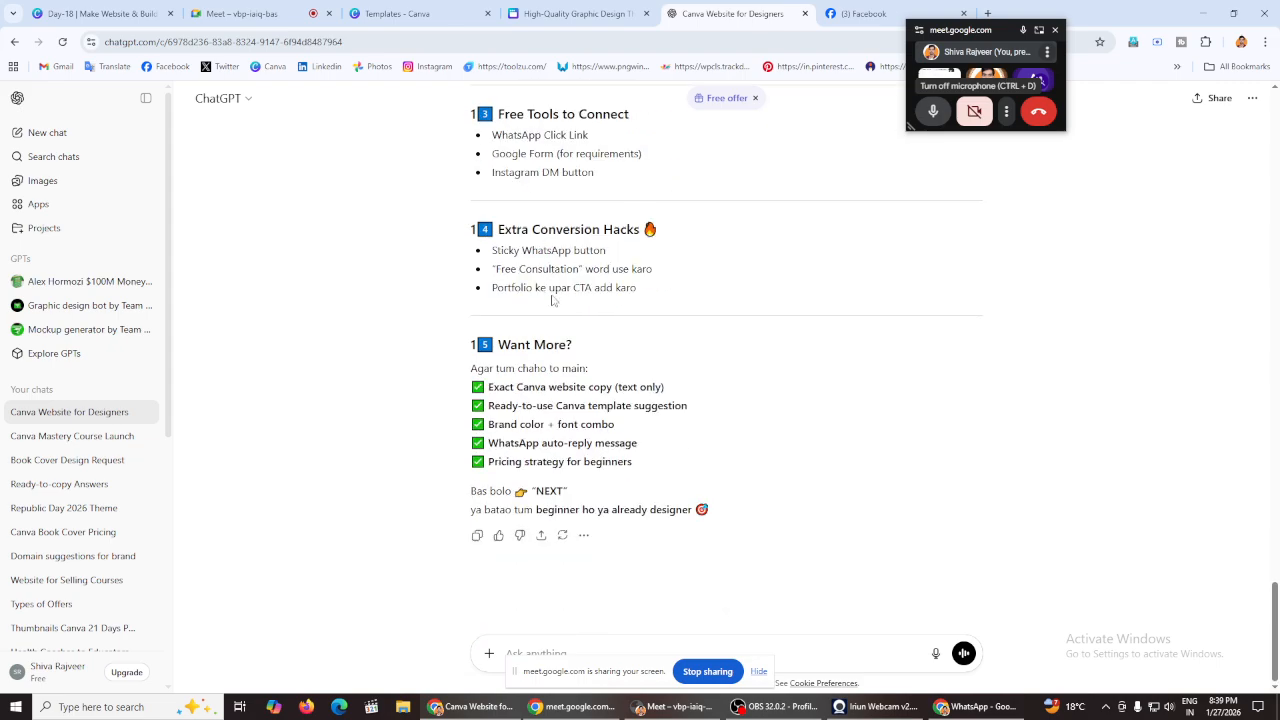
scroll(412, 358, up, 6)
Step: Return to the Canva website design and look over the services sections and header again
key(ctrl+shift+Tab)
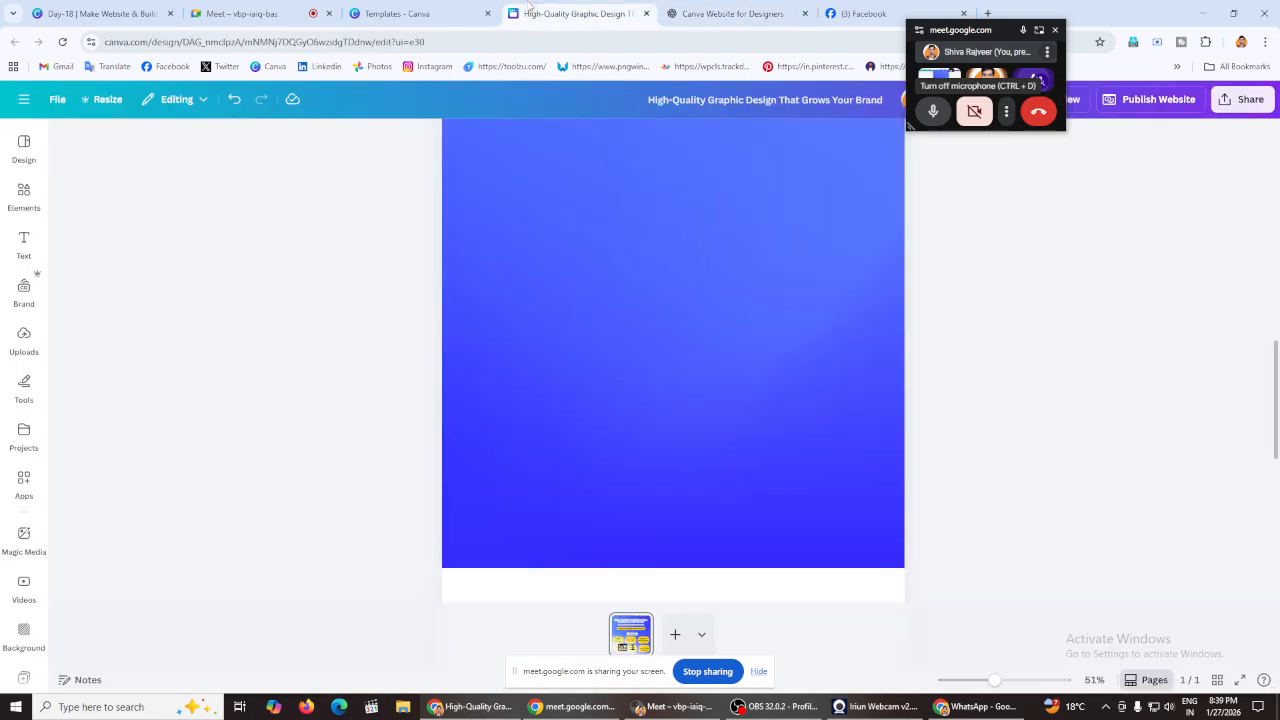
scroll(378, 335, up, 10)
scroll(379, 335, down, 6)
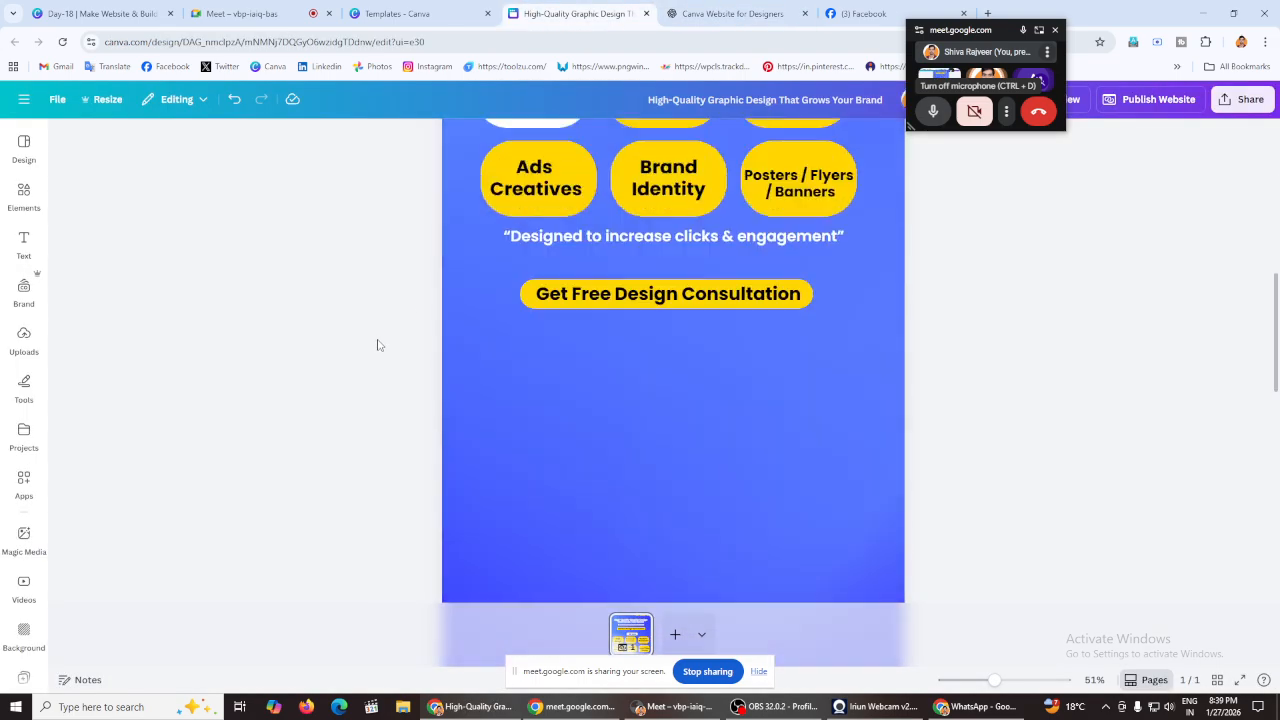
scroll(378, 346, up, 9)
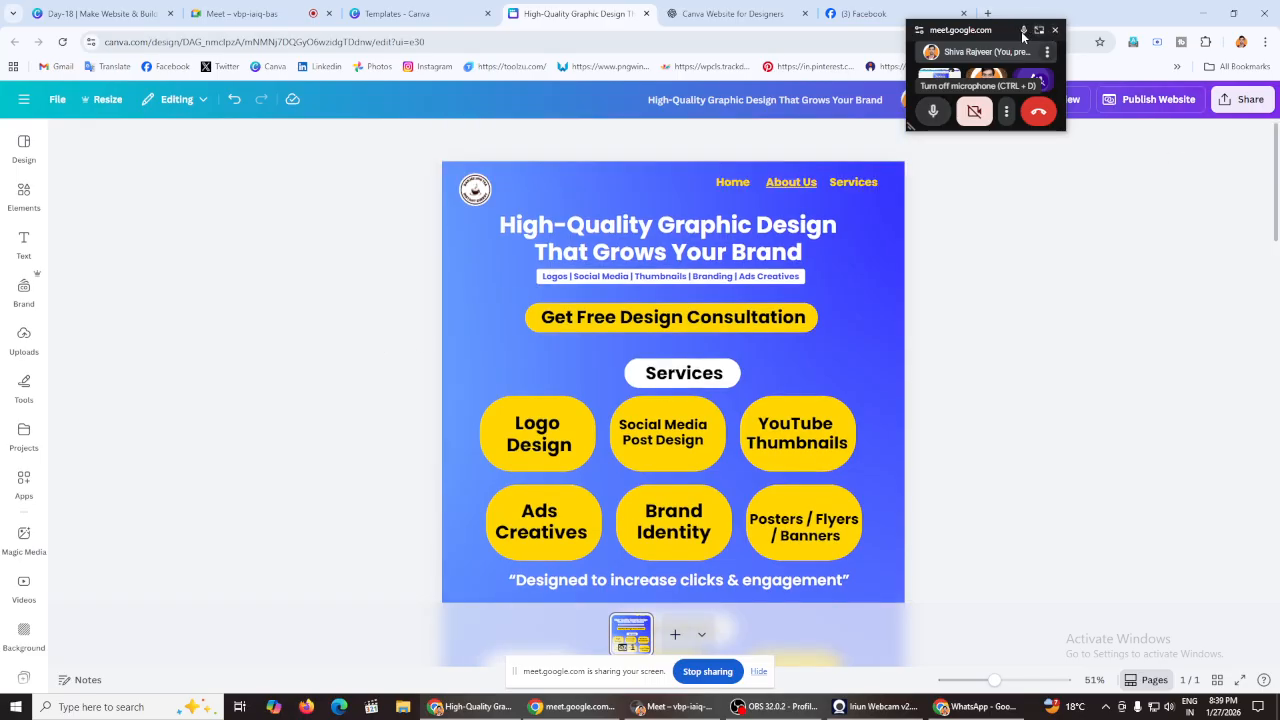
Step: Preview the website in desktop view, look through the whole page, and close the preview
drag(1009, 29, 1166, 209)
click(1050, 100)
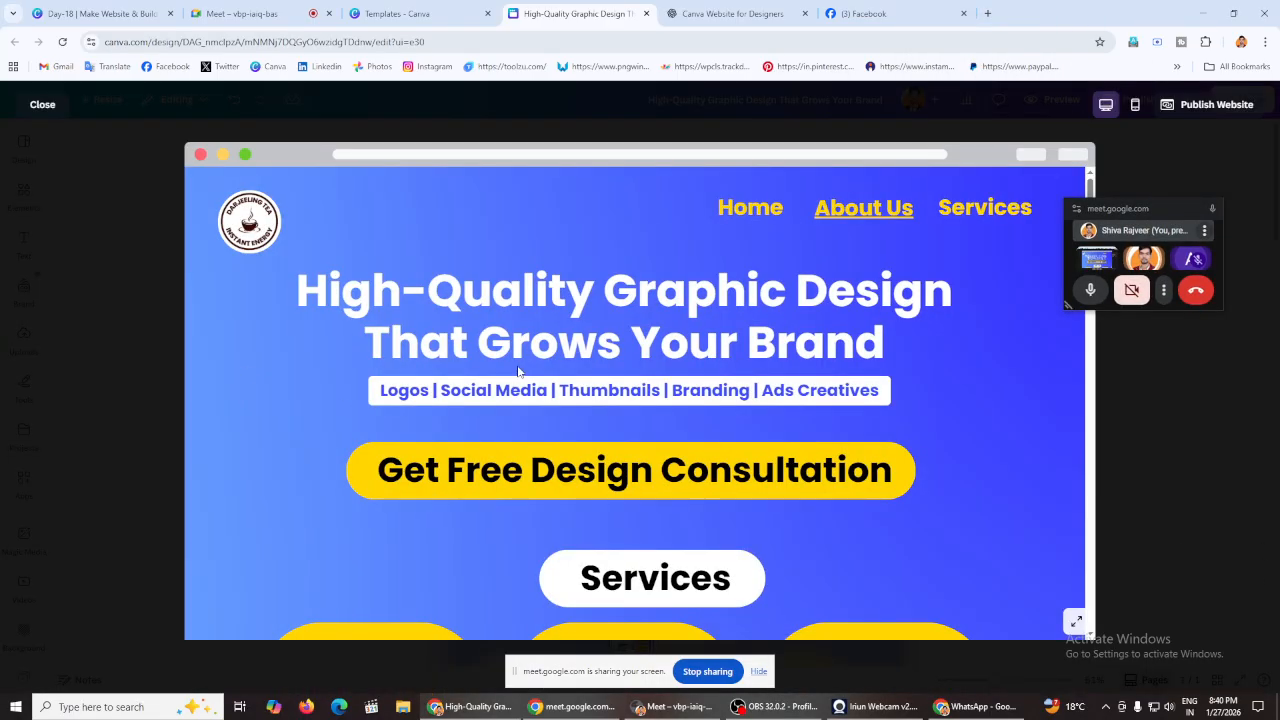
scroll(474, 347, down, 10)
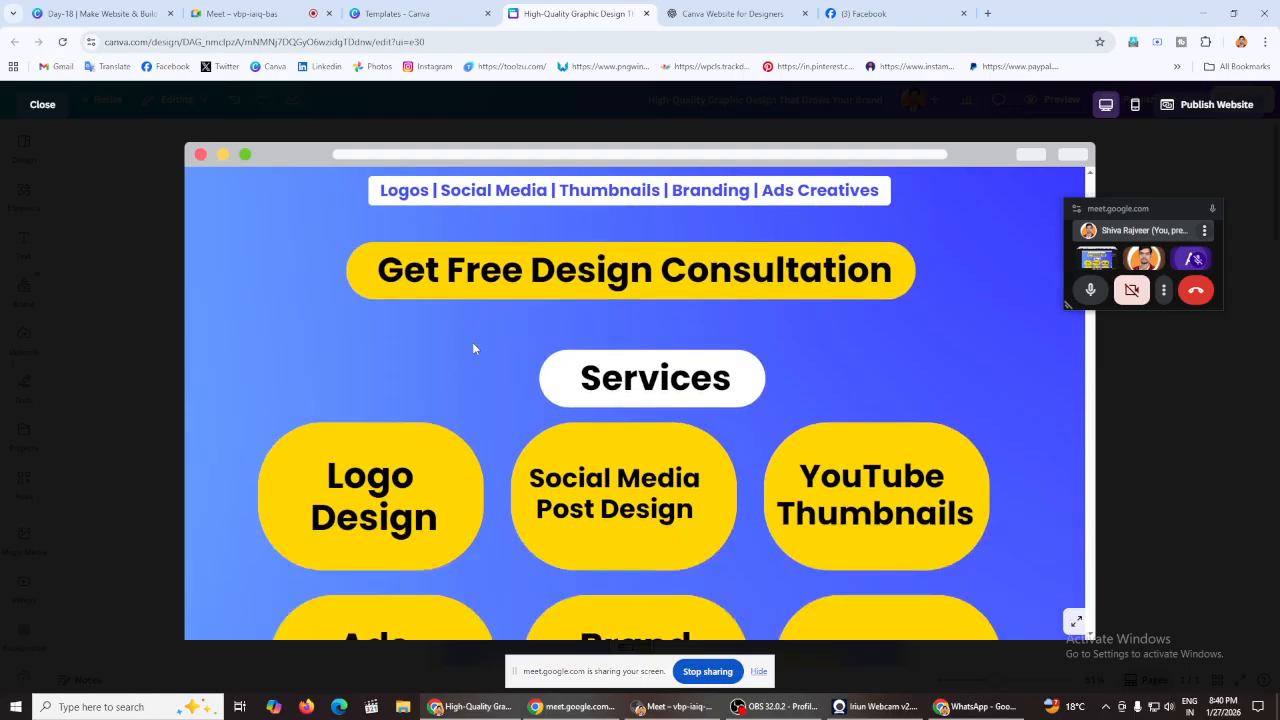
scroll(474, 348, down, 3)
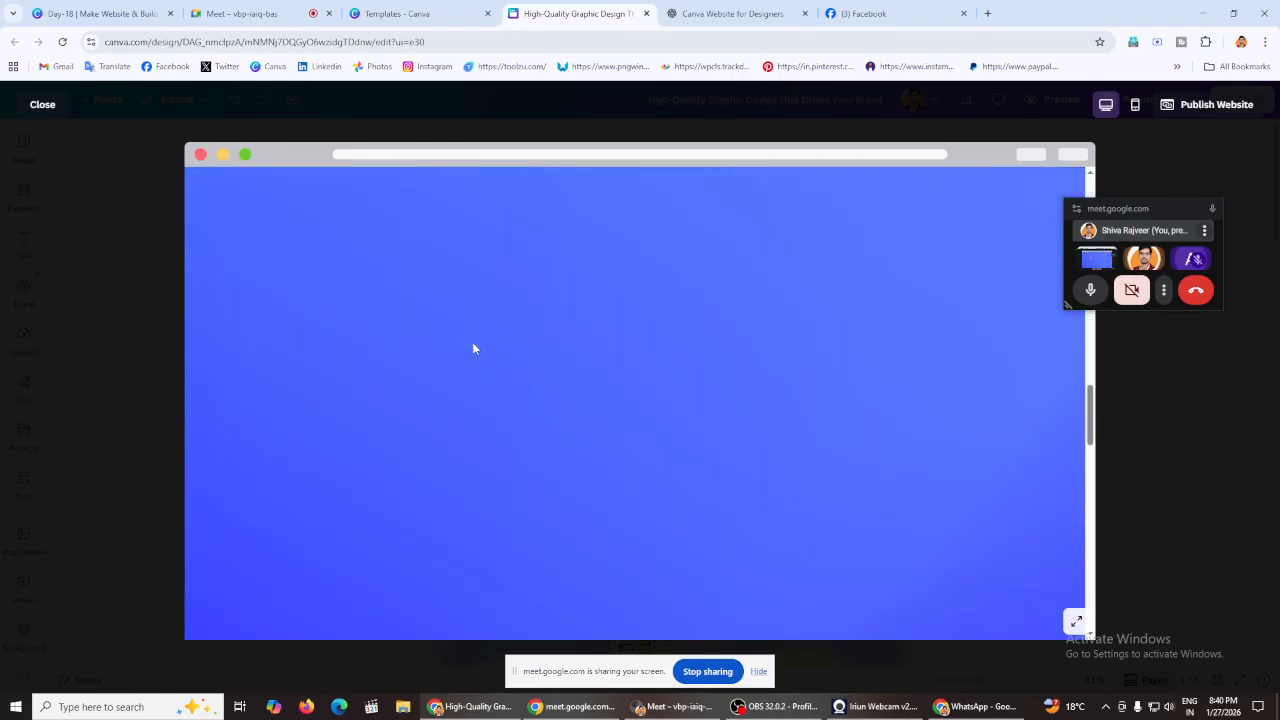
scroll(474, 348, up, 5)
scroll(472, 347, up, 5)
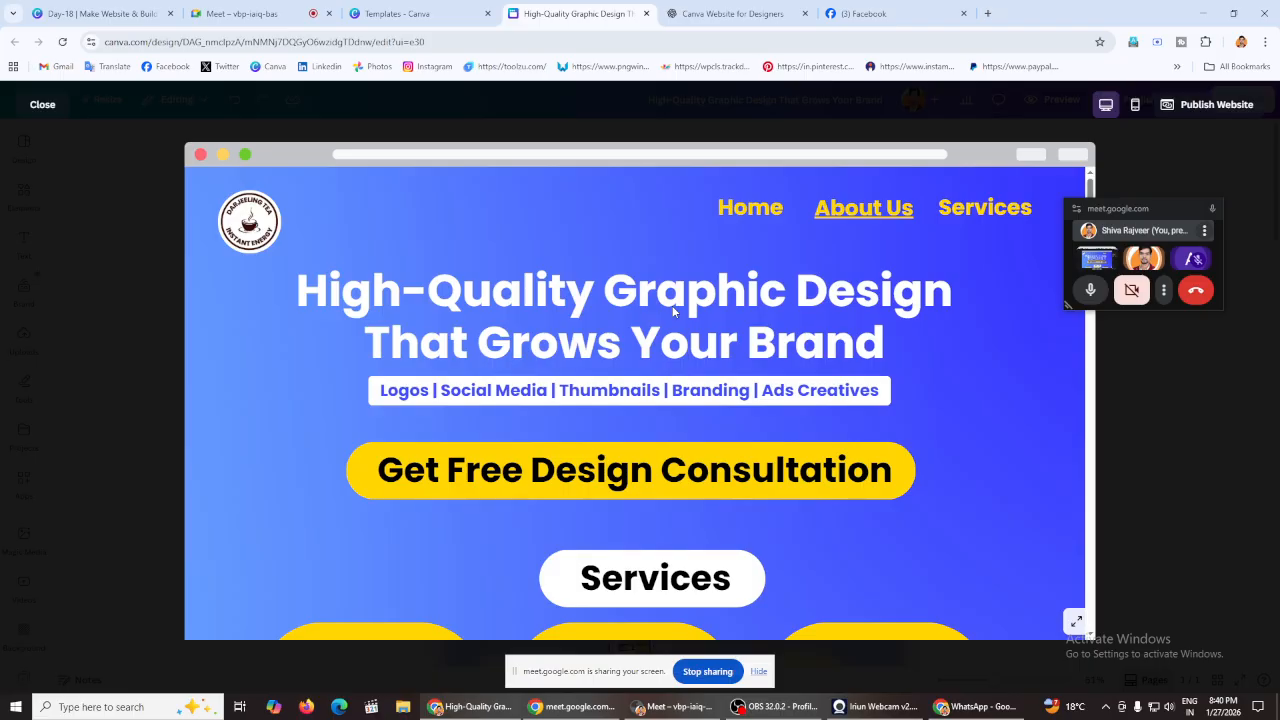
scroll(676, 296, down, 3)
scroll(672, 296, up, 3)
key(Escape)
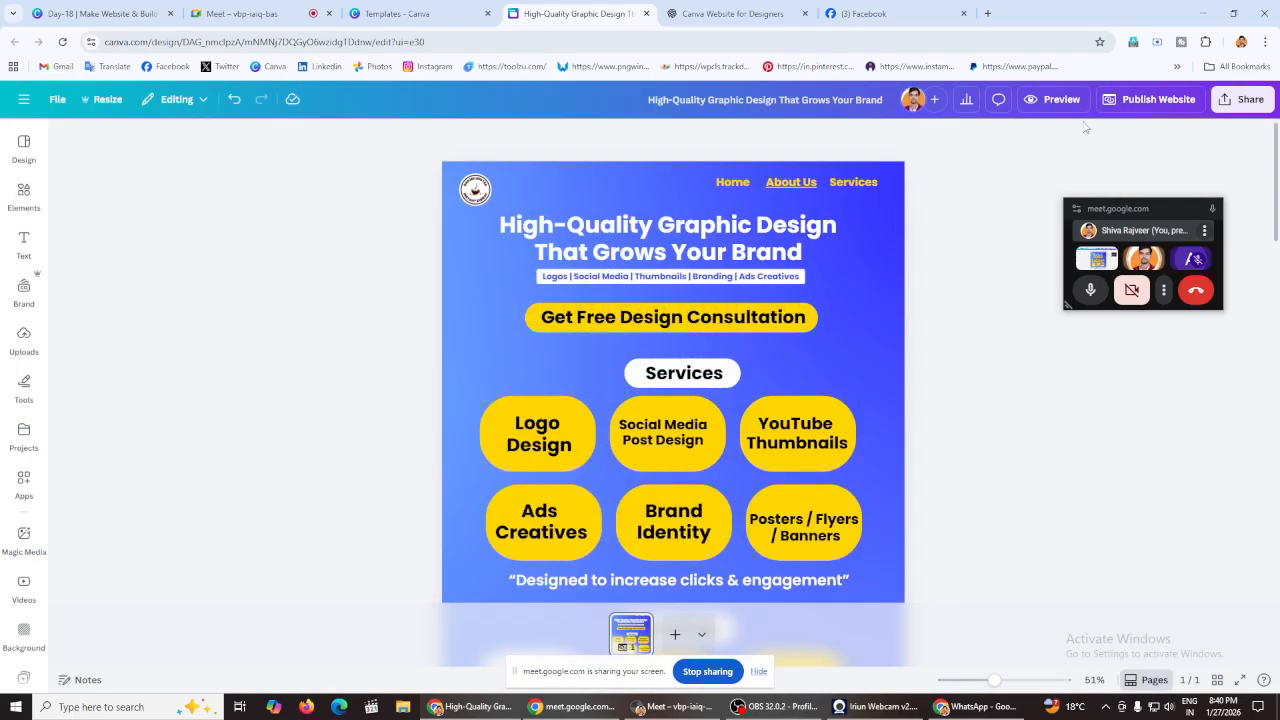
Step: Try changing the site address path to sdffsdffsdff in the website publishing options
click(1150, 99)
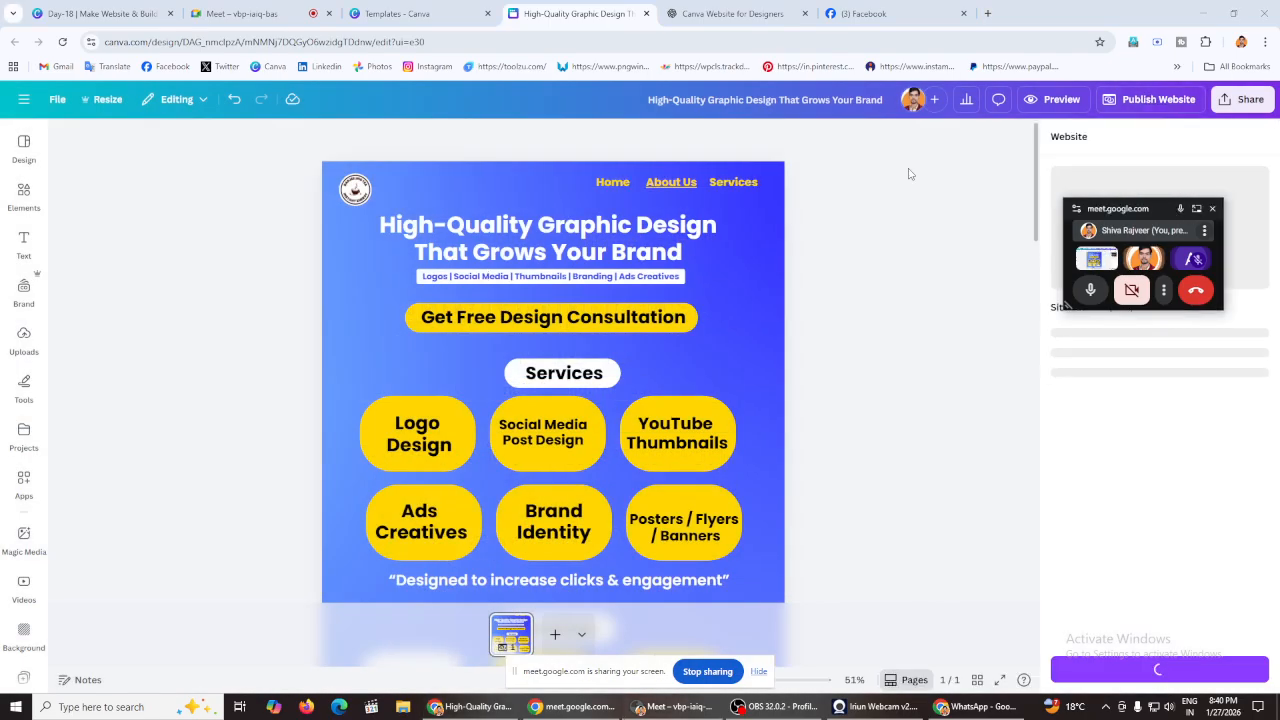
drag(1168, 206, 927, 177)
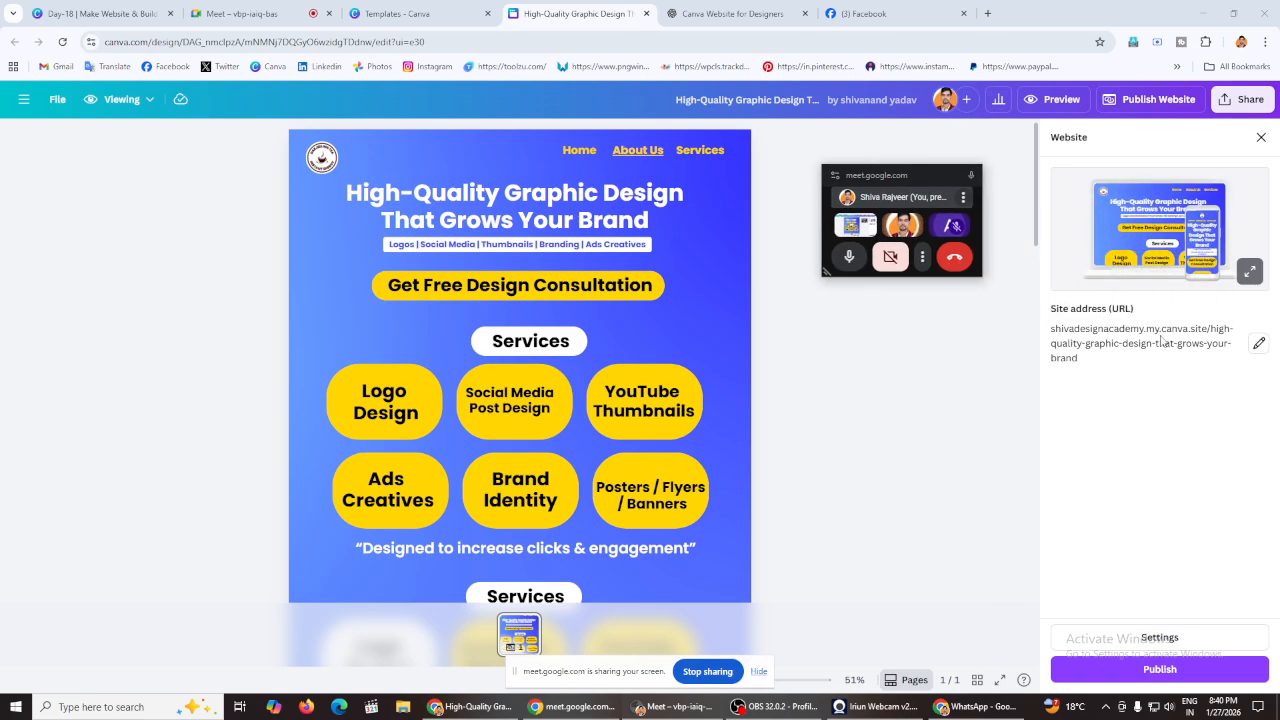
click(1258, 345)
click(1150, 362)
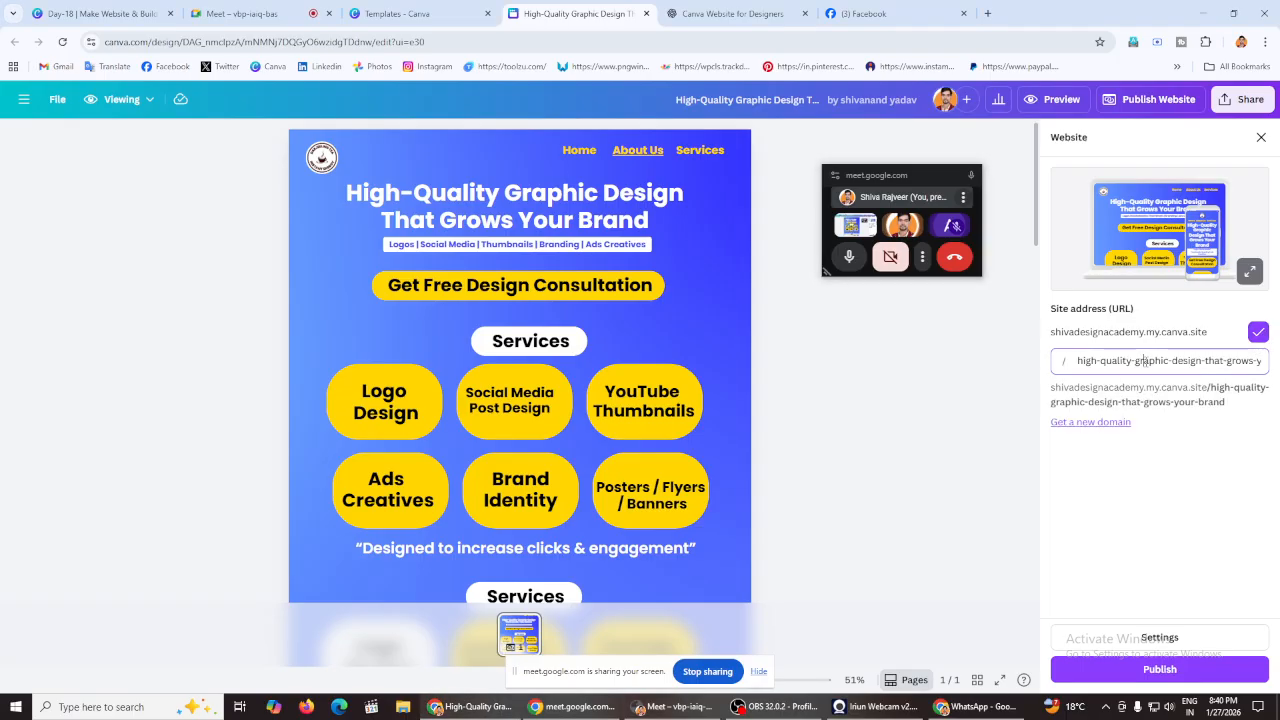
drag(1077, 361, 1276, 361)
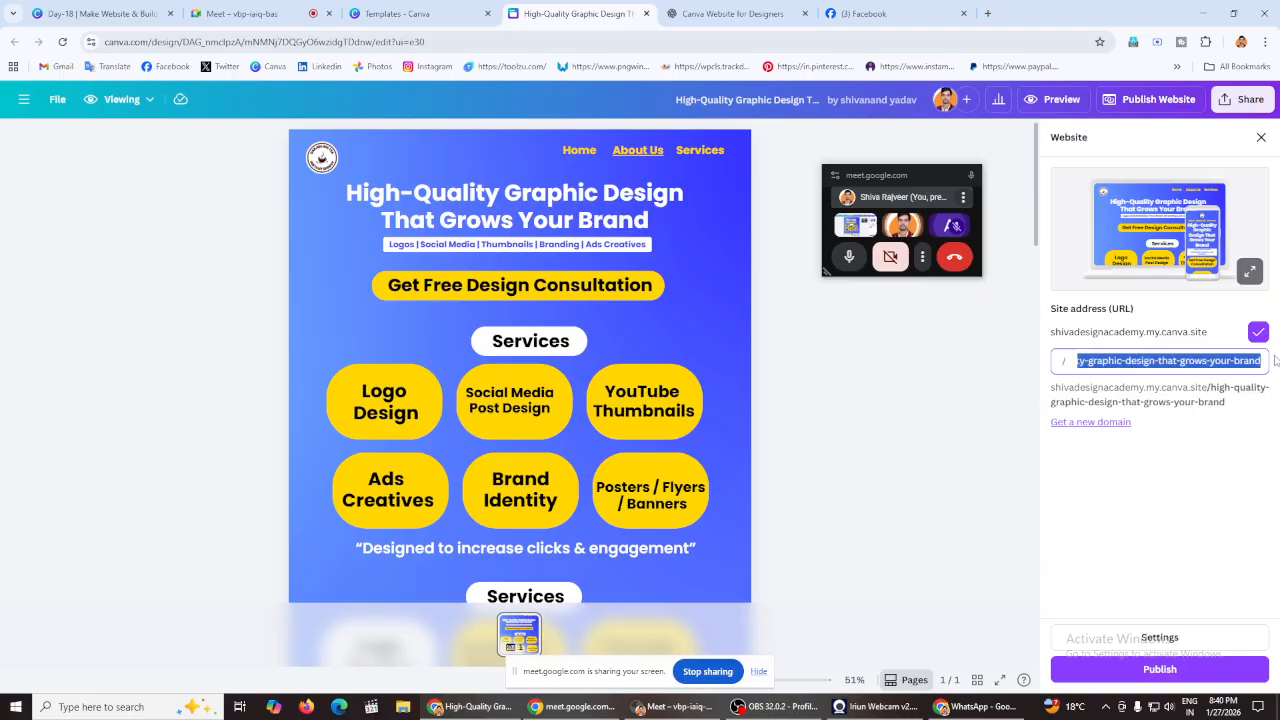
text(s)
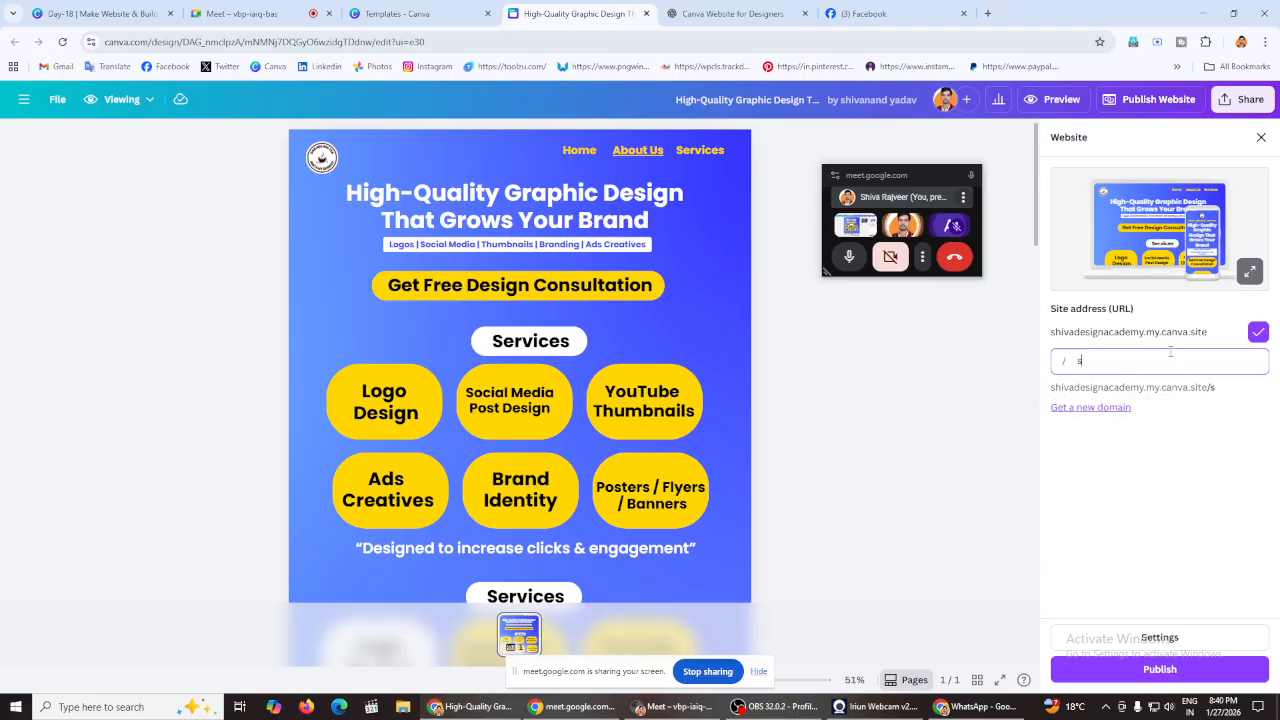
text(dffsdffsdff)
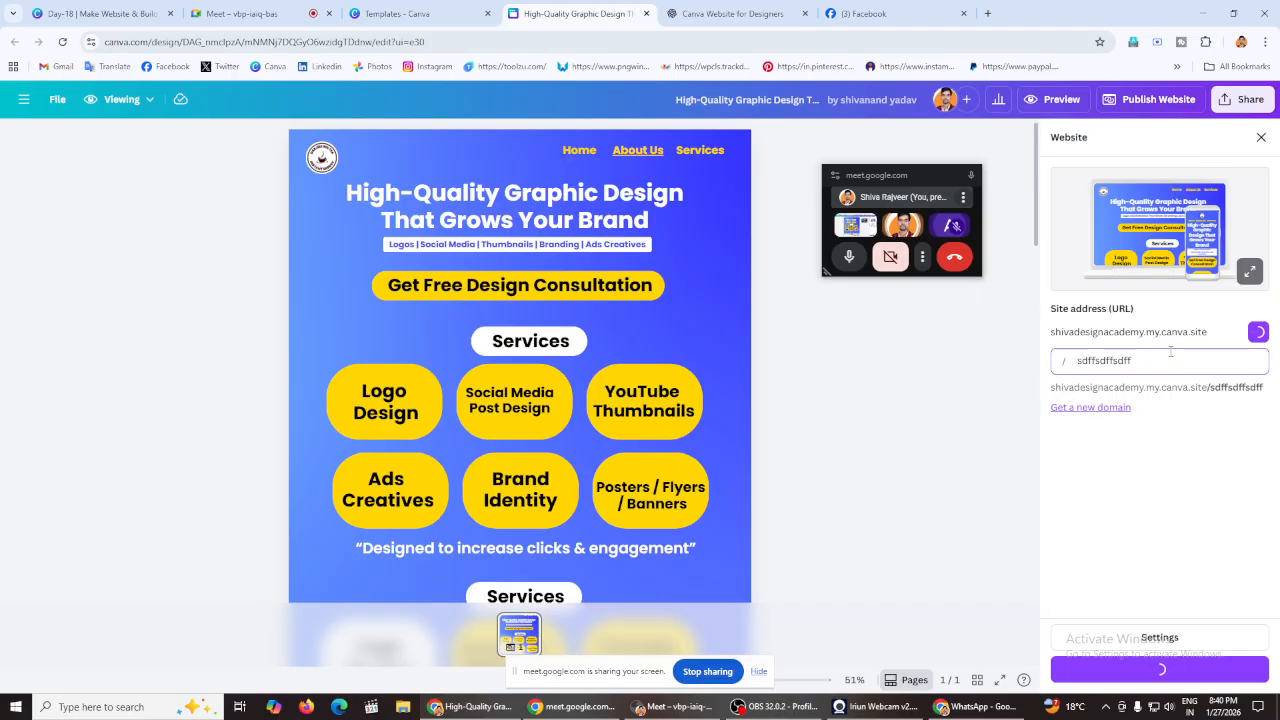
Step: Try connecting an existing custom domain with the name sdsdsds, and dismiss the domain setup
click(1114, 406)
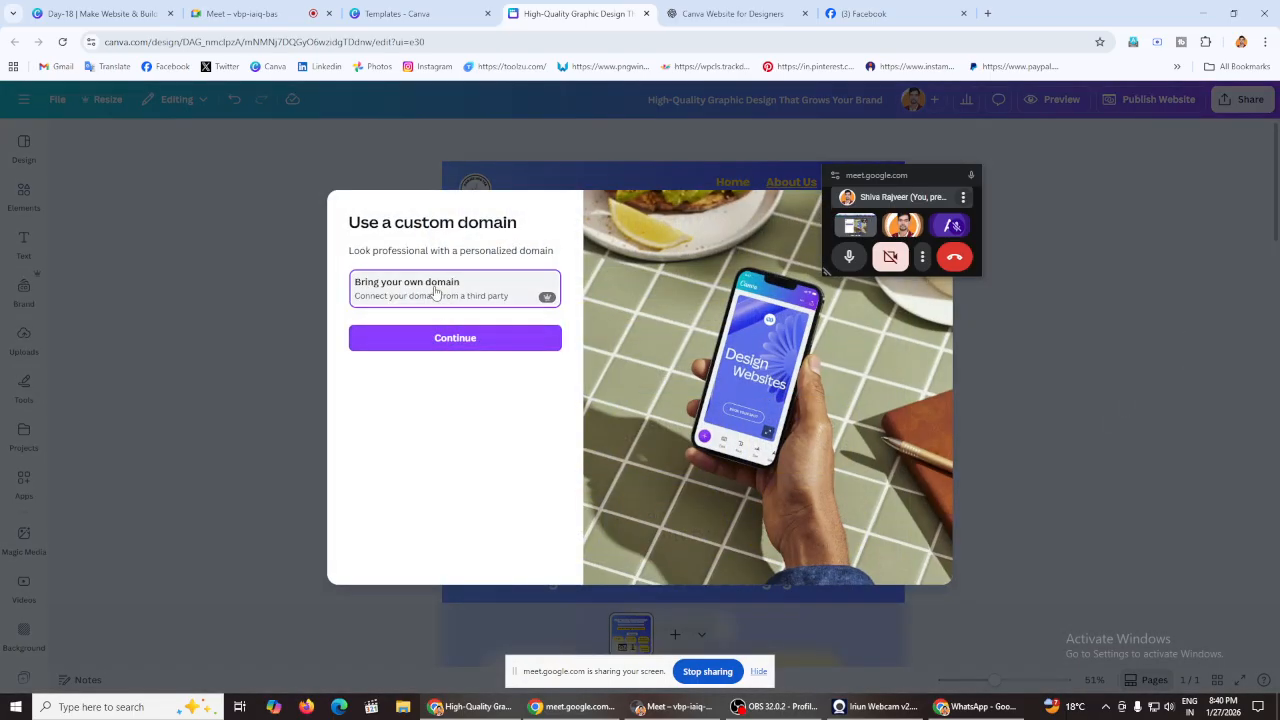
click(474, 345)
click(425, 313)
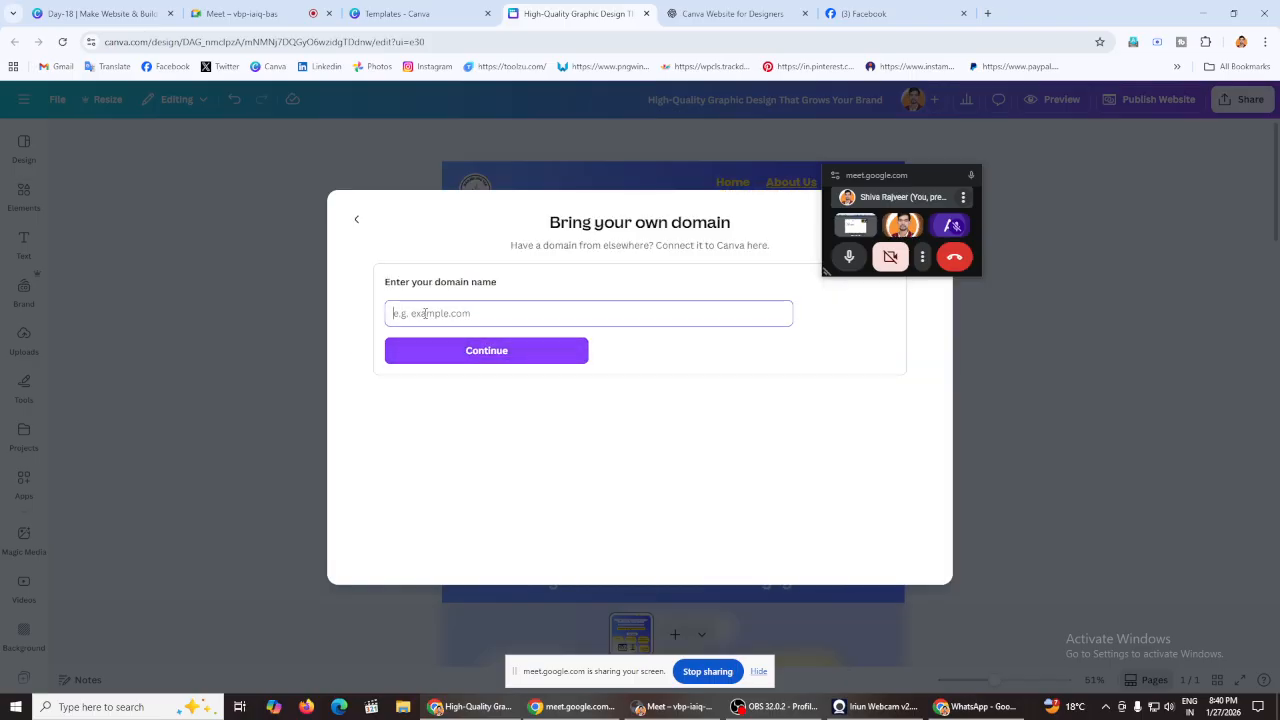
text(sdsdsds)
drag(918, 178, 1213, 106)
click(968, 211)
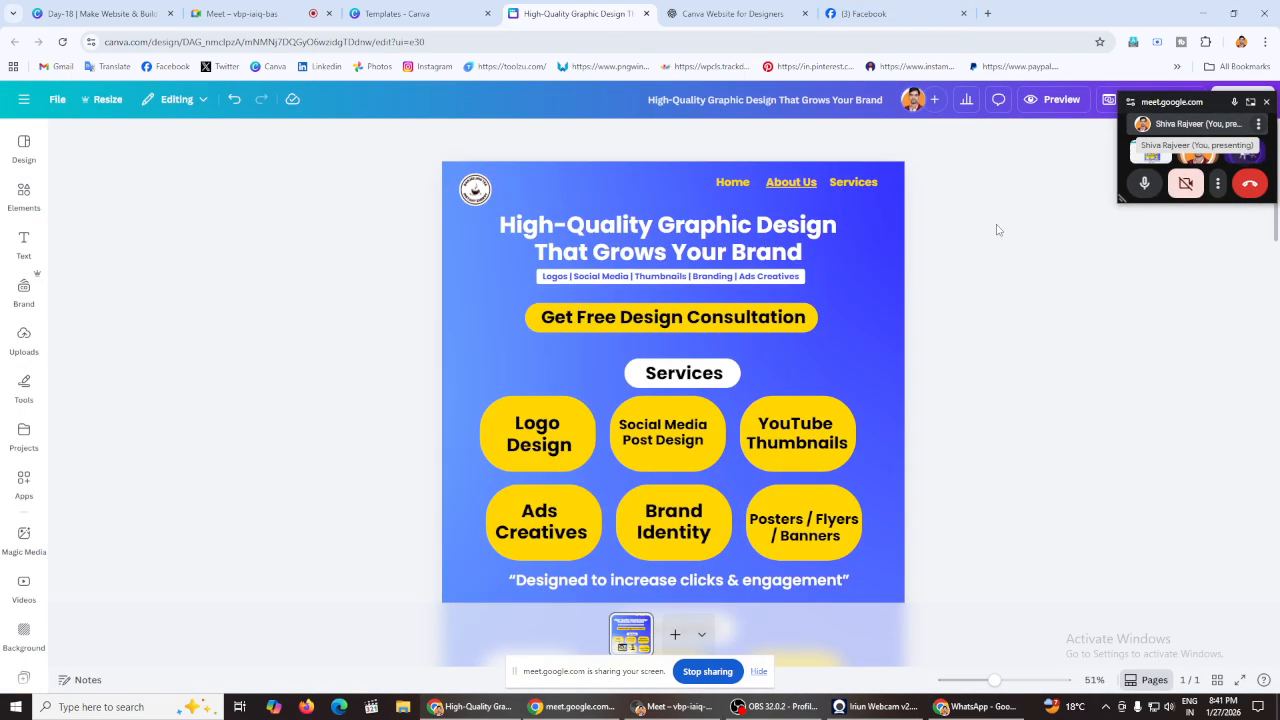
drag(1212, 104, 1157, 196)
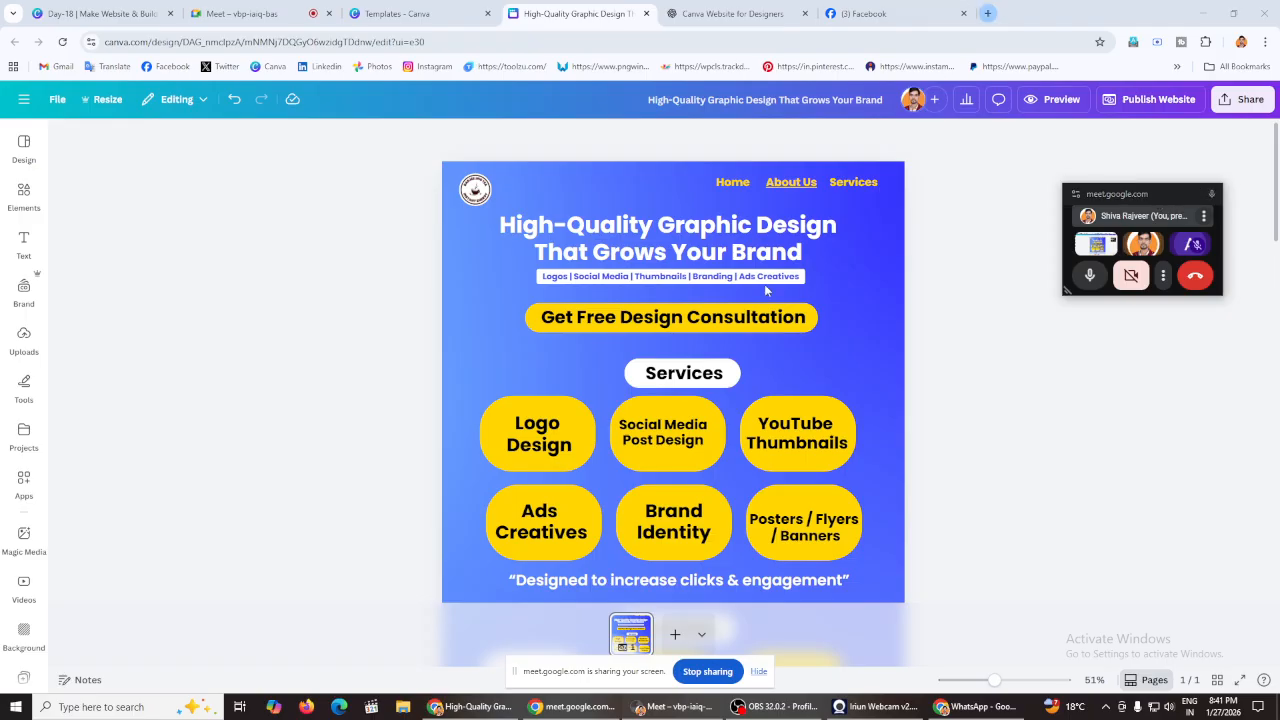
scroll(698, 292, down, 5)
scroll(698, 292, up, 10)
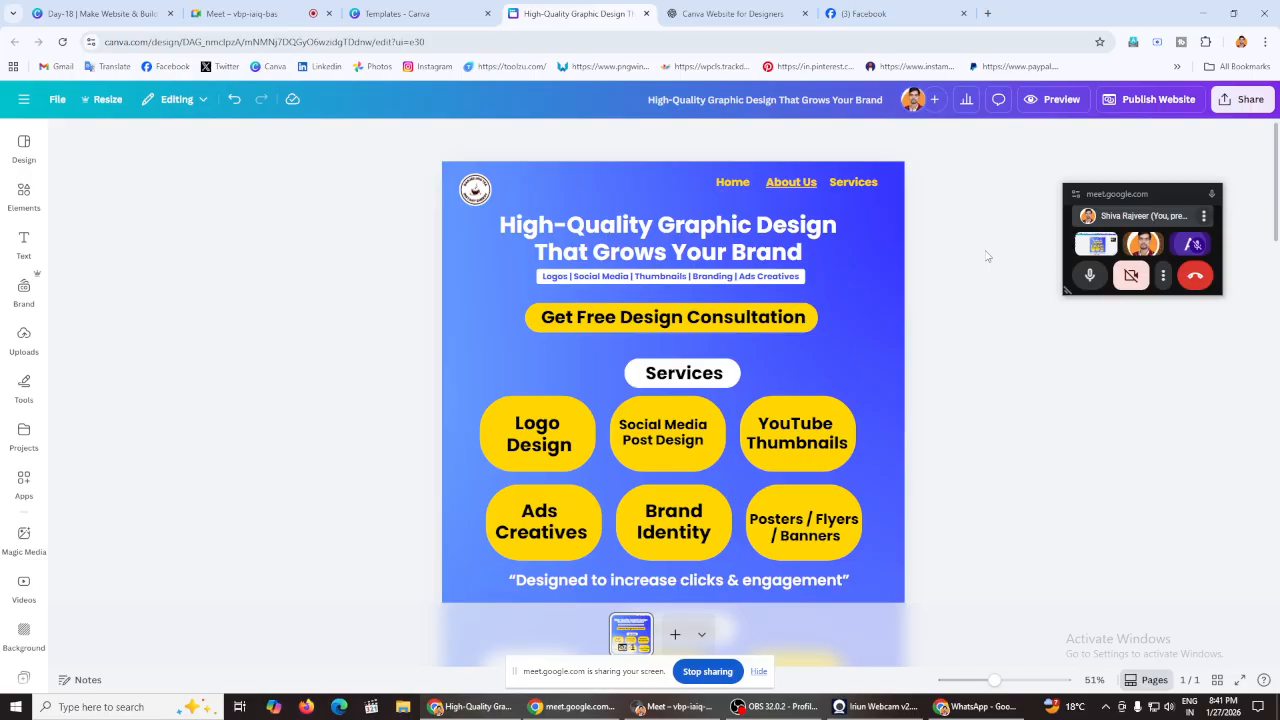
click(24, 195)
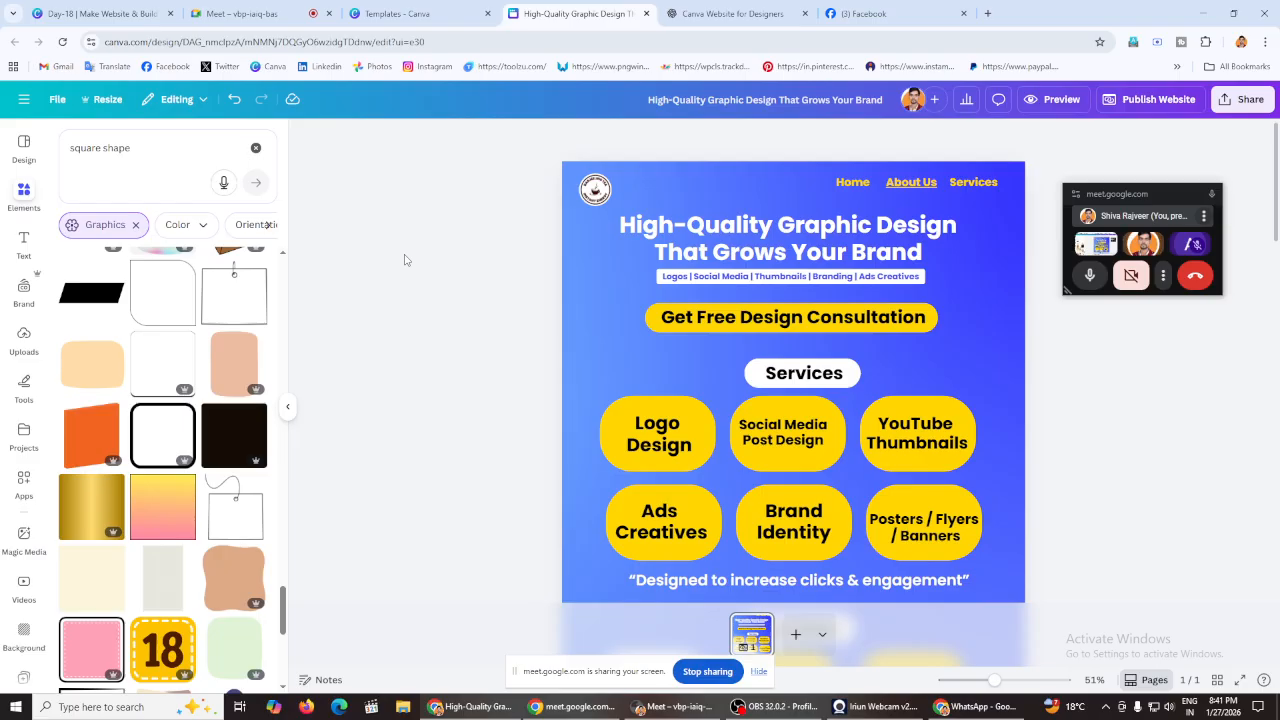
Step: Set the corner rounding of the yellow Logo Design card in the first services section to 46
click(622, 416)
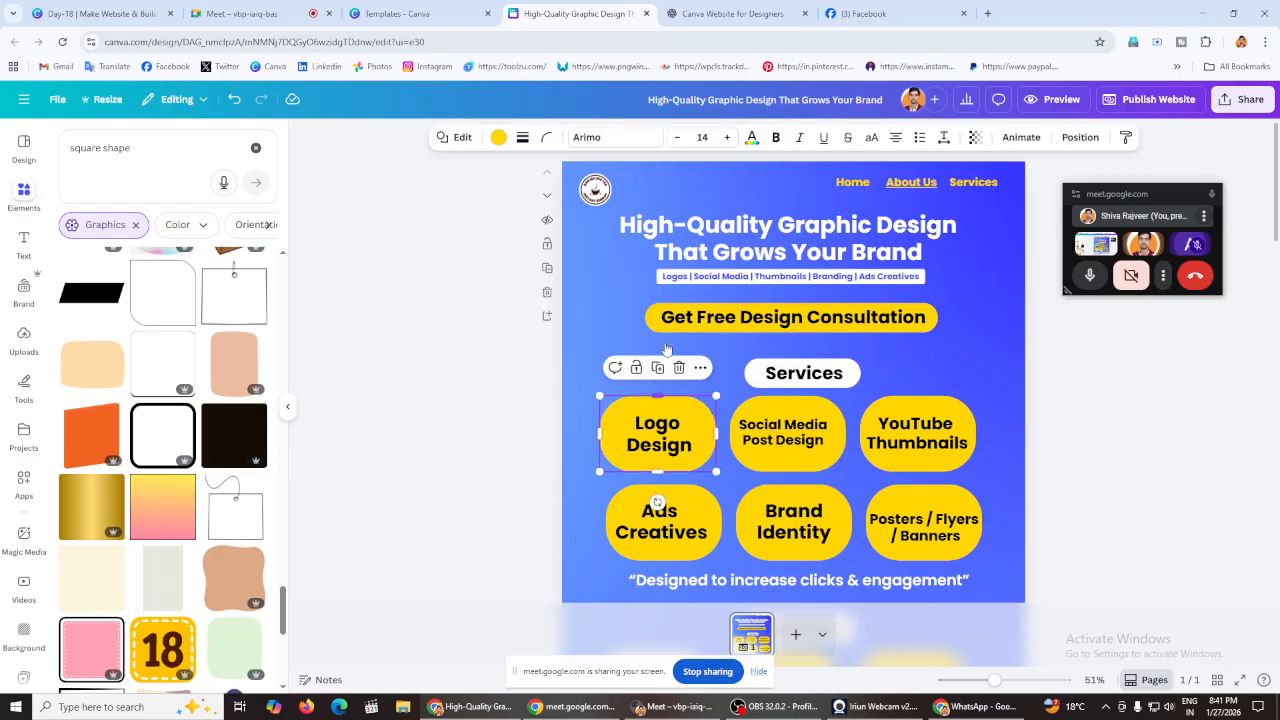
click(546, 137)
drag(566, 194, 525, 193)
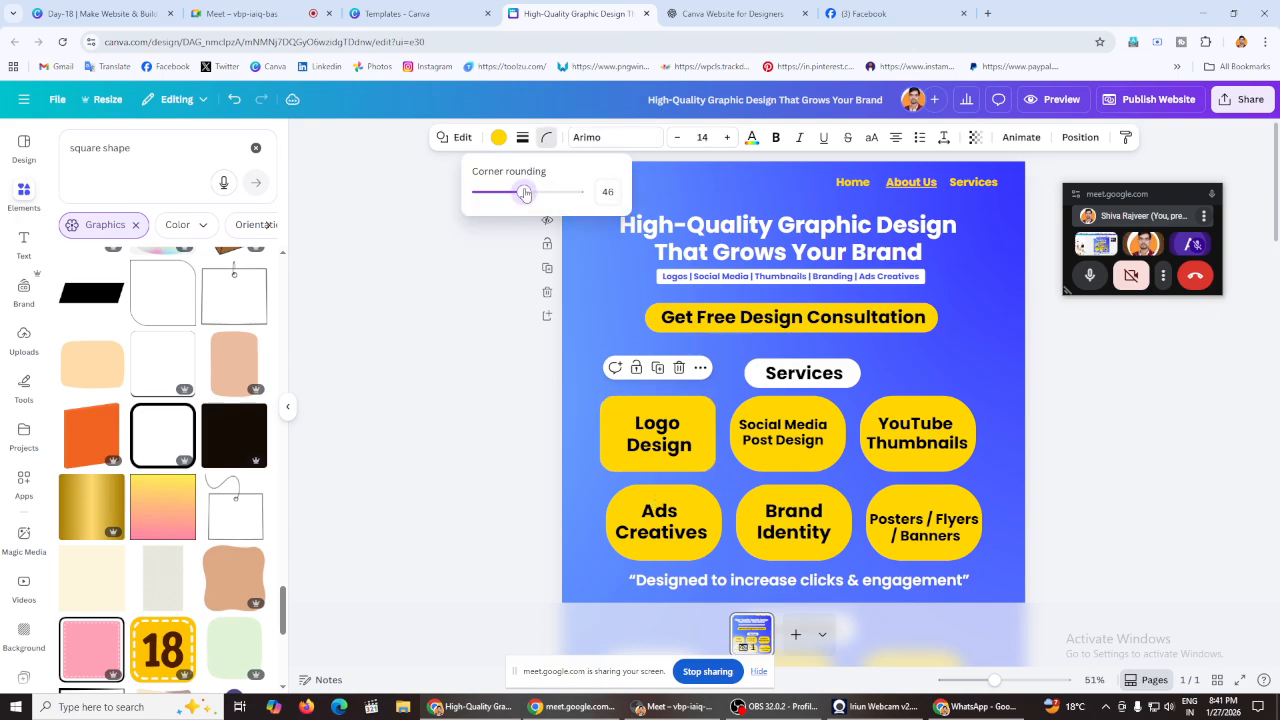
Step: Set the corner rounding of the yellow Social Media Post Design card to 28 and deselect everything
click(766, 408)
click(545, 146)
drag(563, 193, 508, 202)
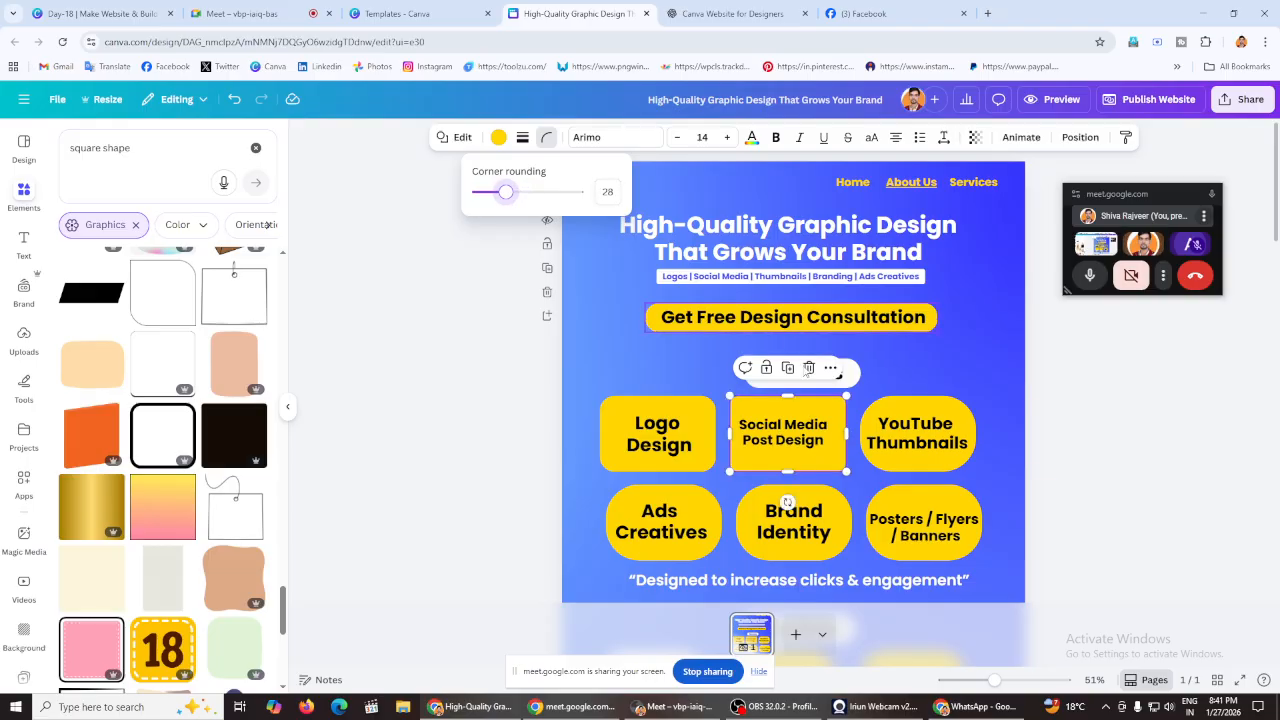
click(893, 401)
click(353, 237)
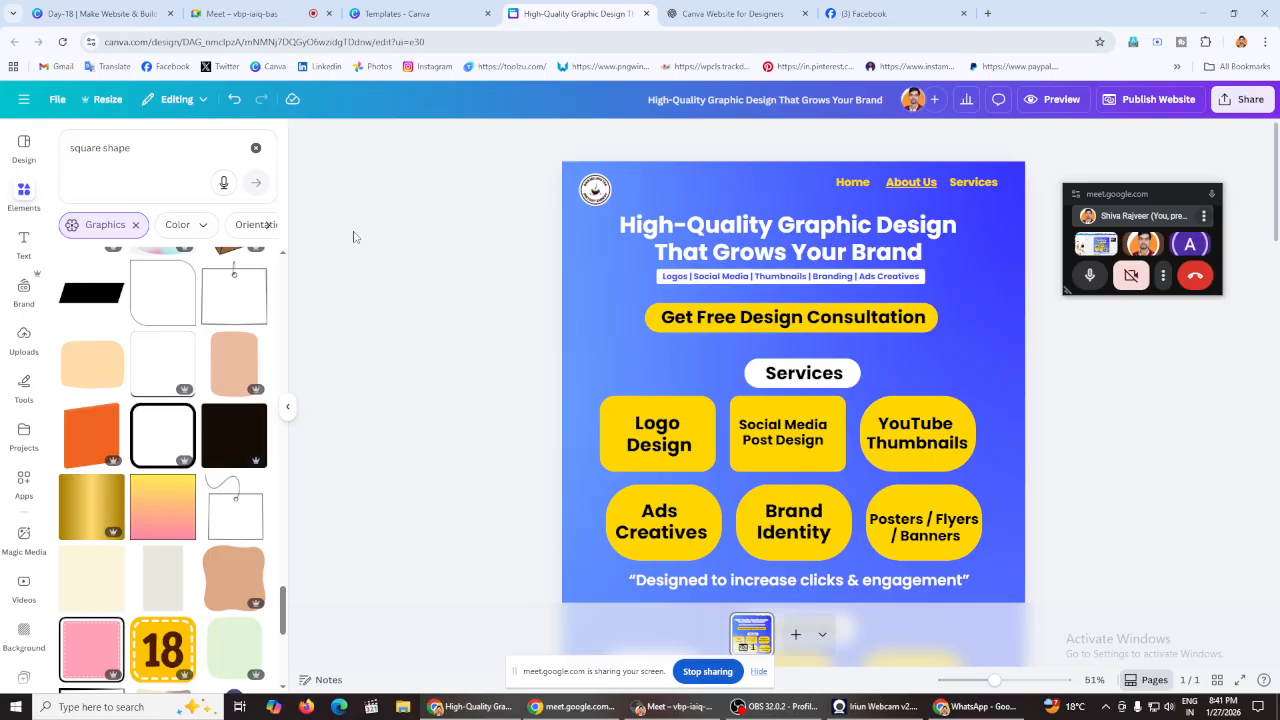
Step: Slightly reduce the height of the Logo Design and Social Media Post Design cards by lowering their top edges
click(646, 412)
drag(658, 396, 659, 402)
click(474, 377)
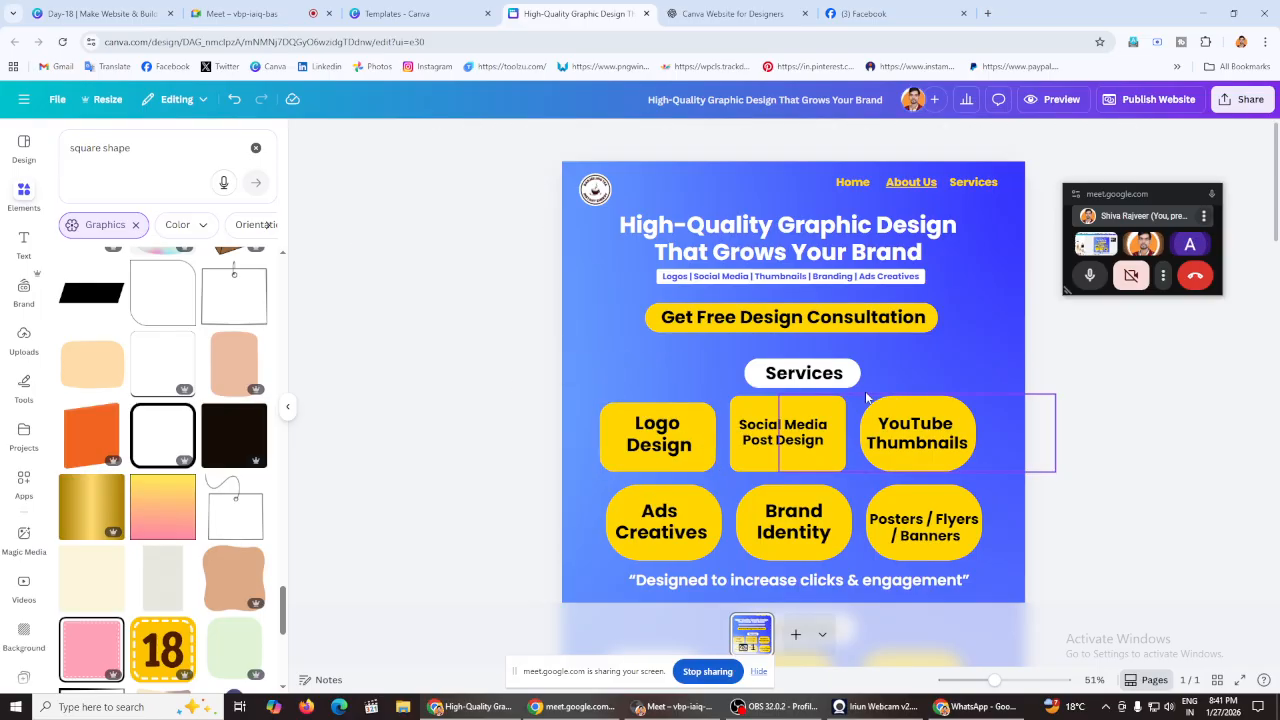
click(760, 409)
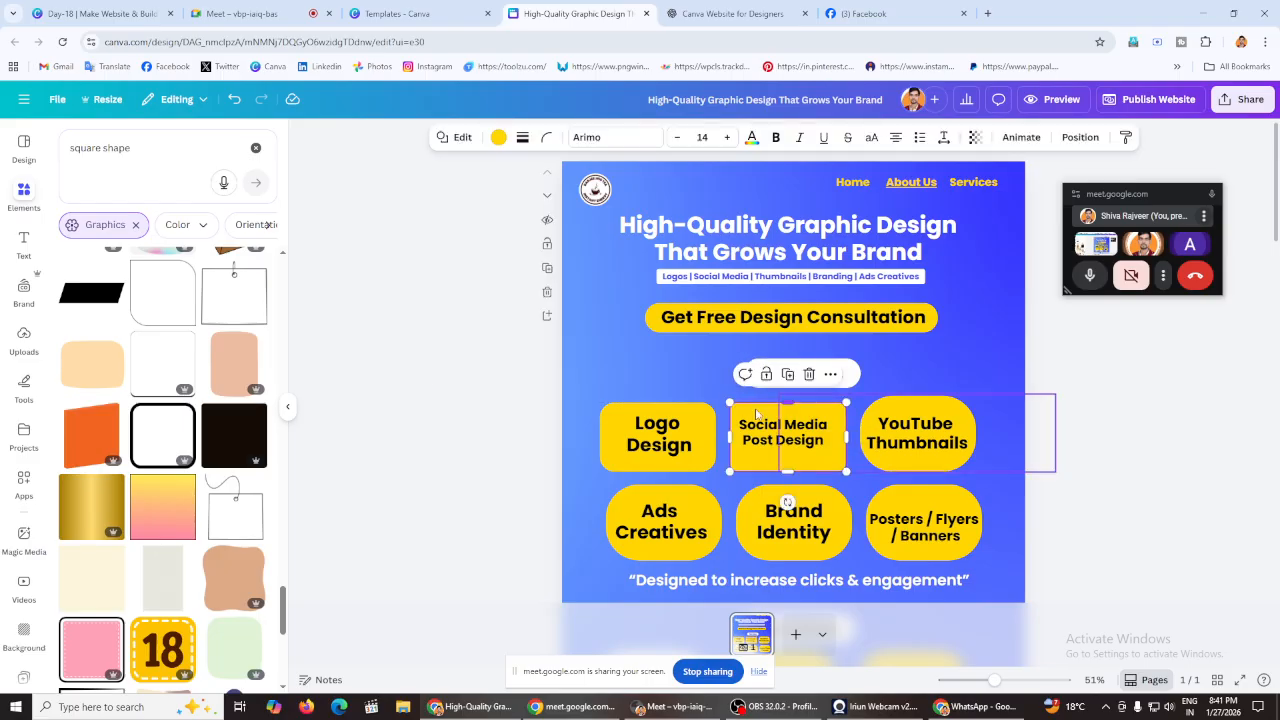
Step: Examine the page's layer order with the YouTube Thumbnails text selected, and look over both services sections
click(422, 385)
click(1040, 430)
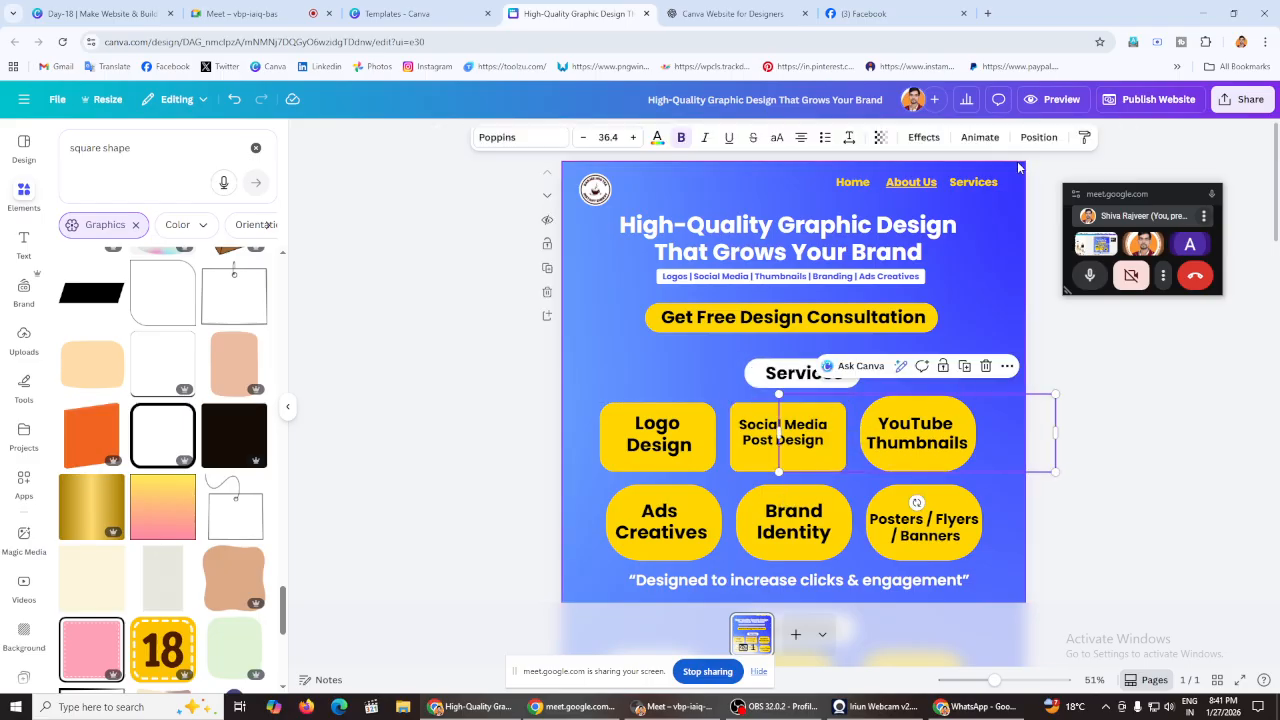
click(1038, 137)
click(227, 175)
scroll(219, 400, down, 3)
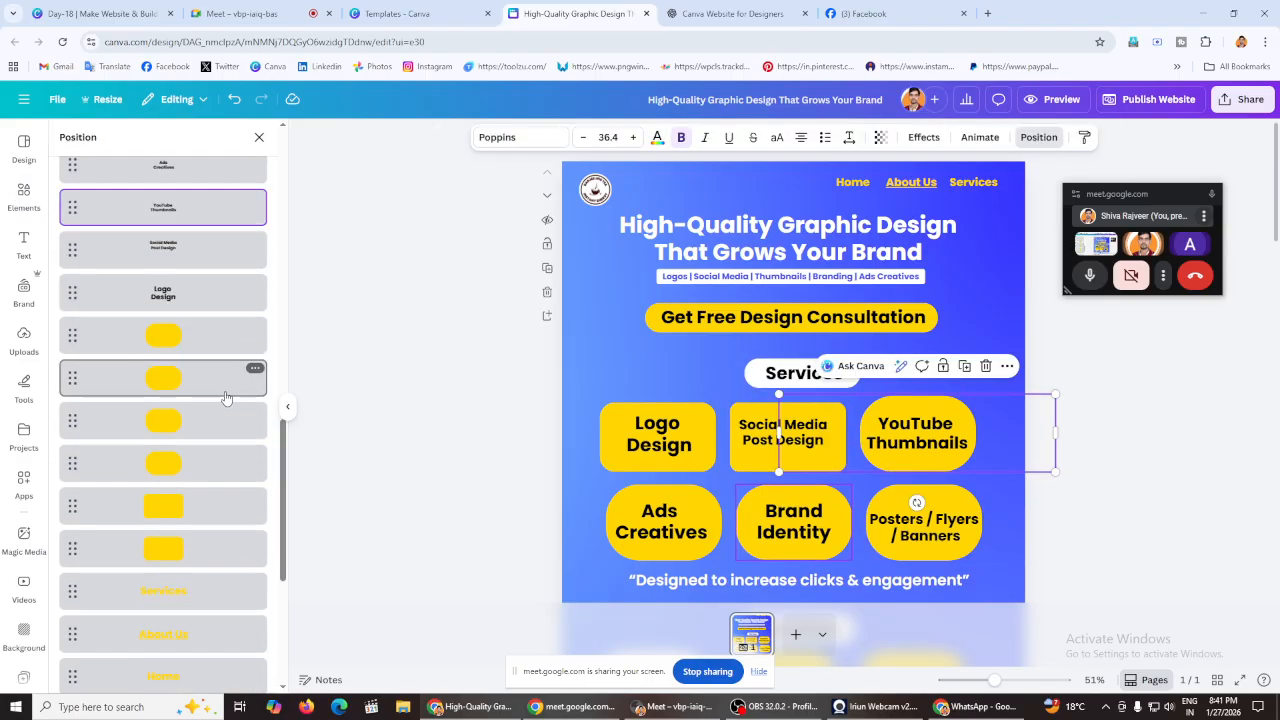
scroll(226, 398, up, 4)
click(472, 295)
scroll(468, 298, down, 3)
click(460, 308)
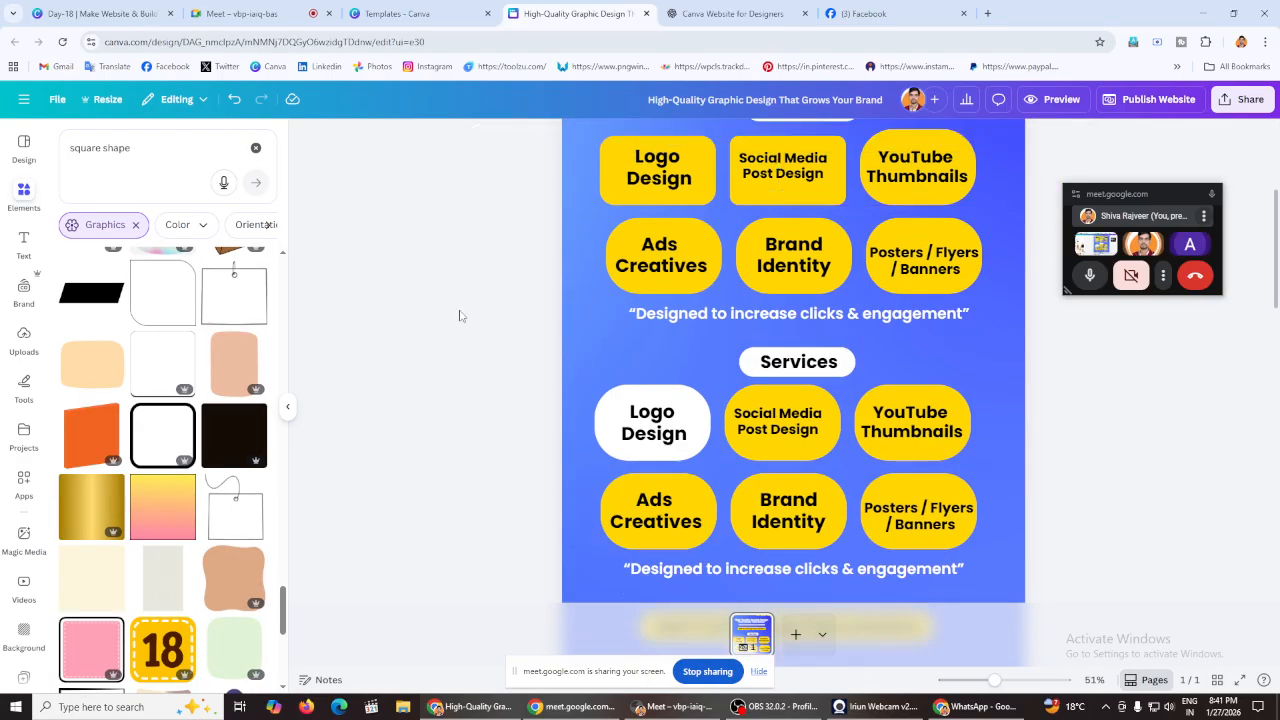
scroll(455, 310, up, 3)
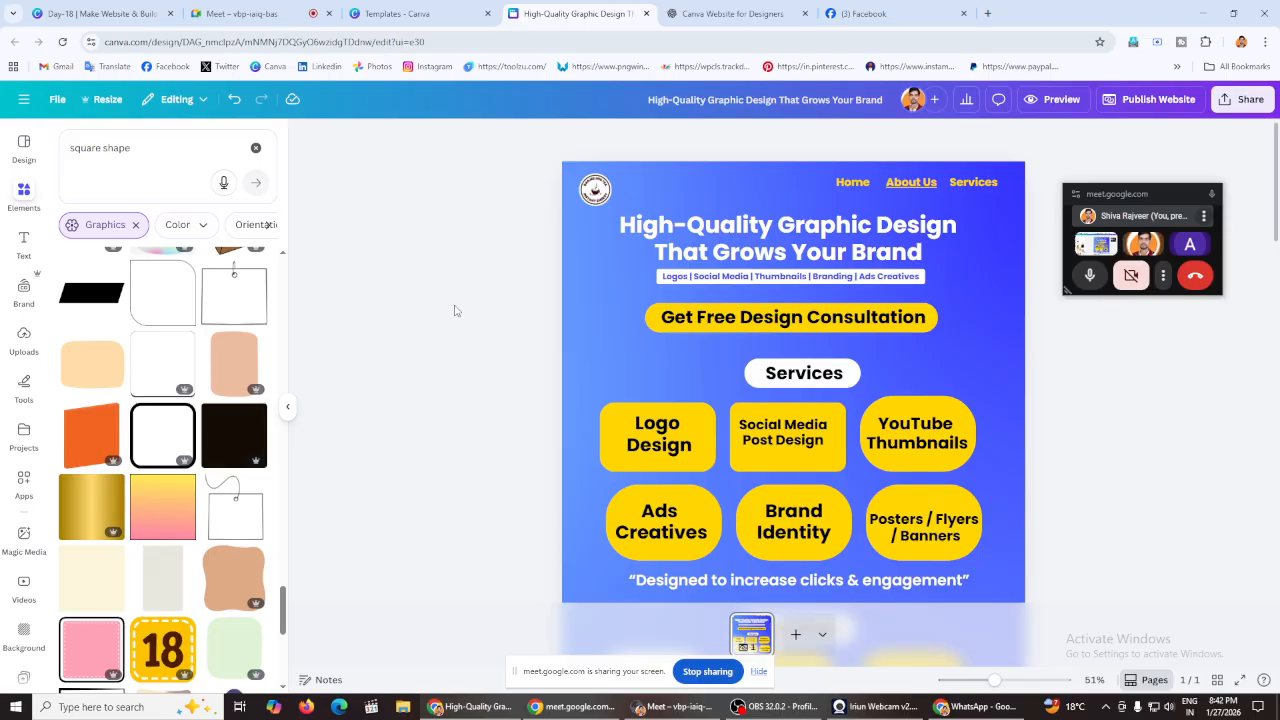
Step: Open the website publishing settings, and open the Hostinger hPanel in a new browser tab
click(1148, 99)
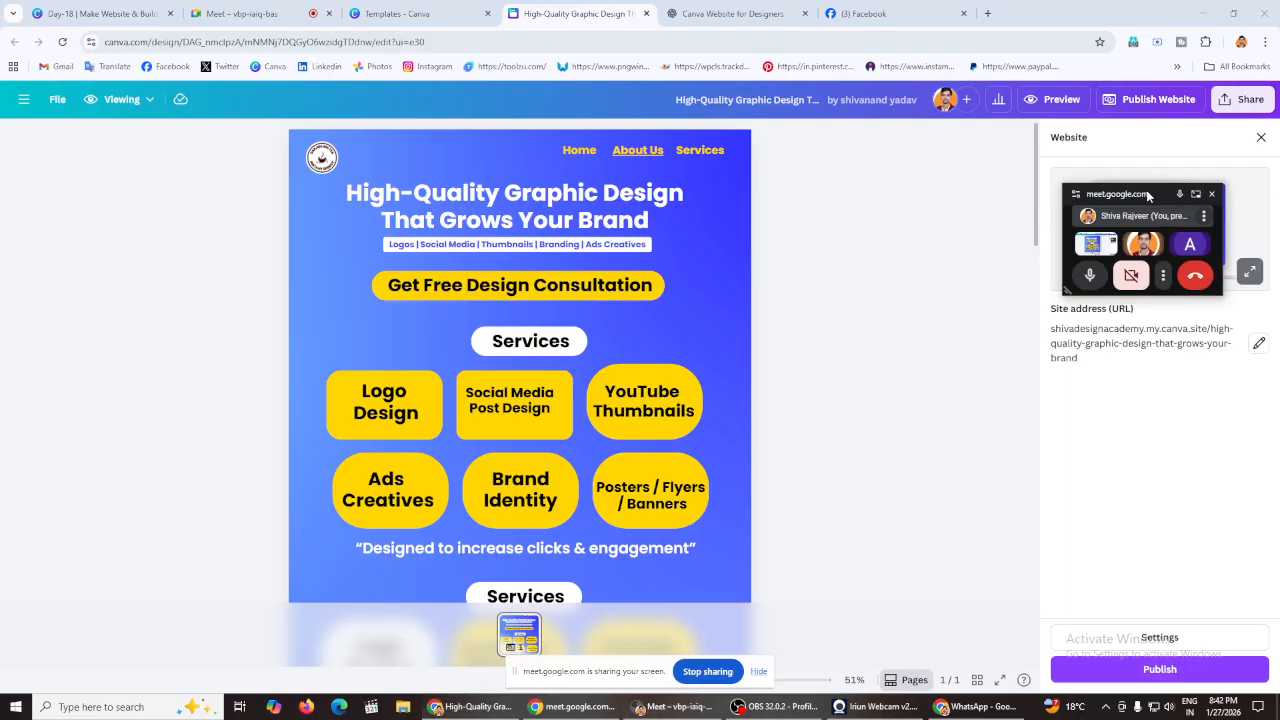
drag(1163, 187, 927, 173)
click(988, 13)
click(1177, 66)
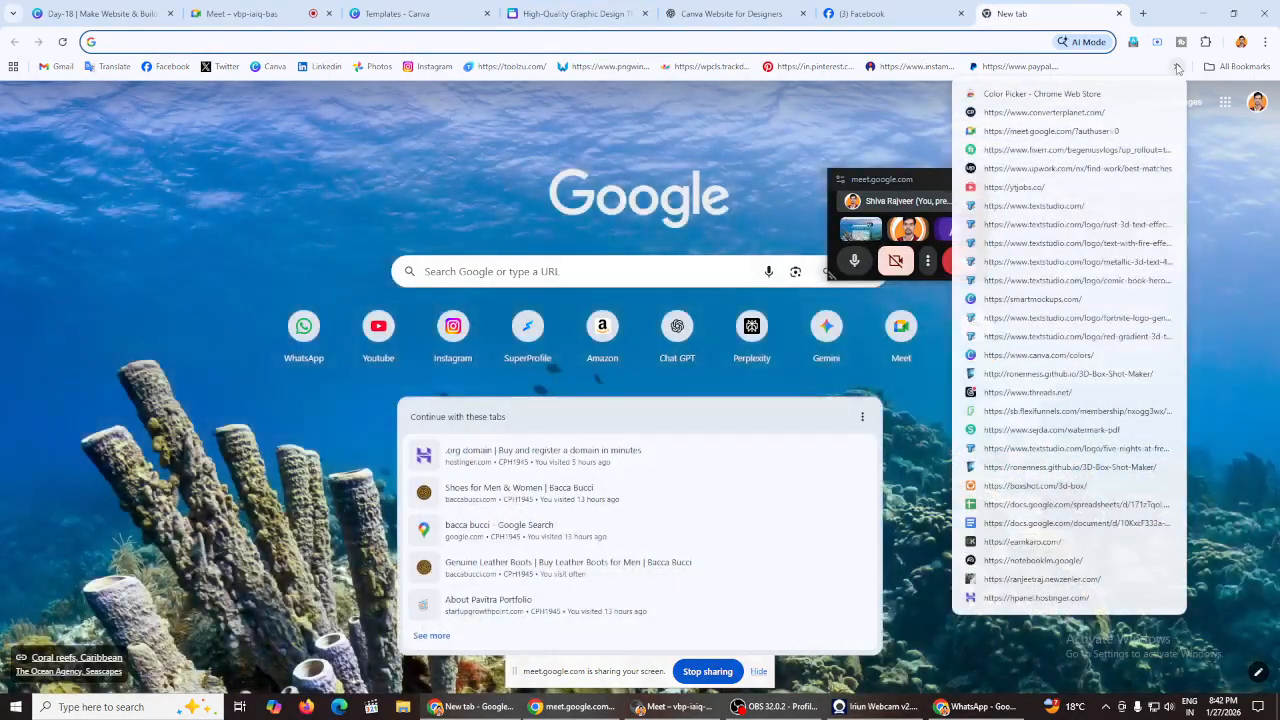
click(1012, 318)
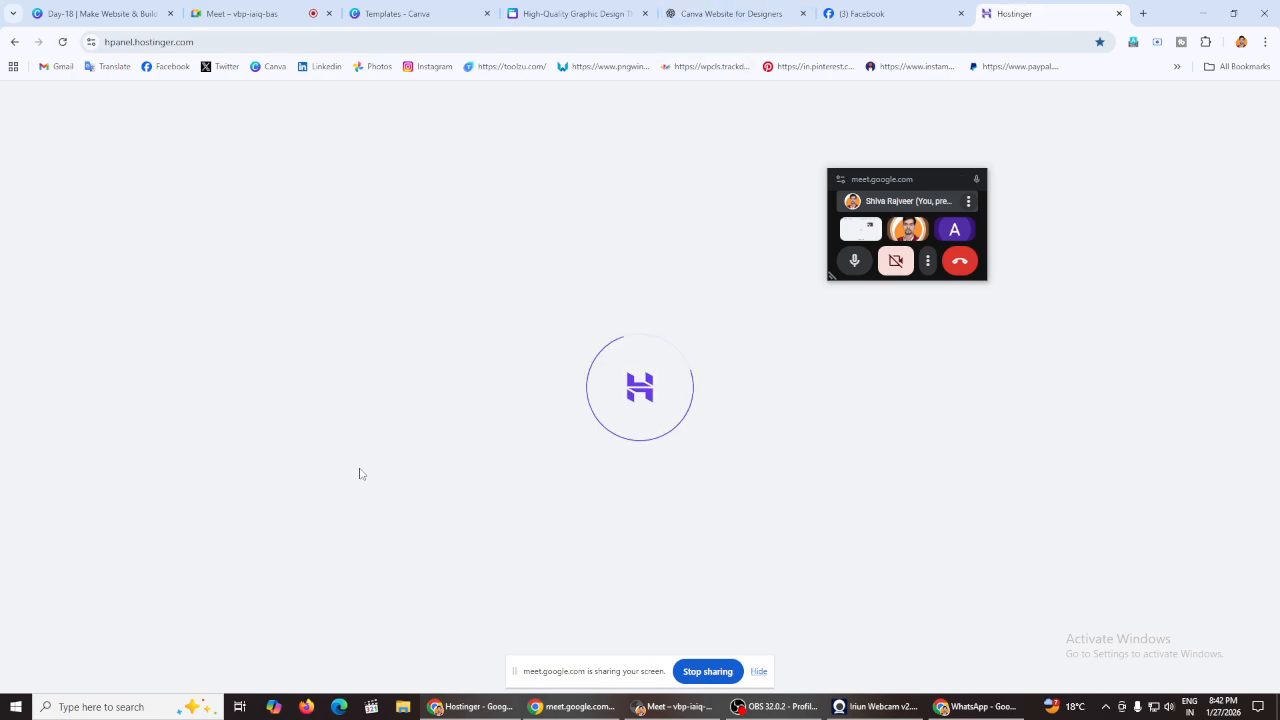
Step: Return to Canva and open the custom domain setup from the site address settings
click(575, 13)
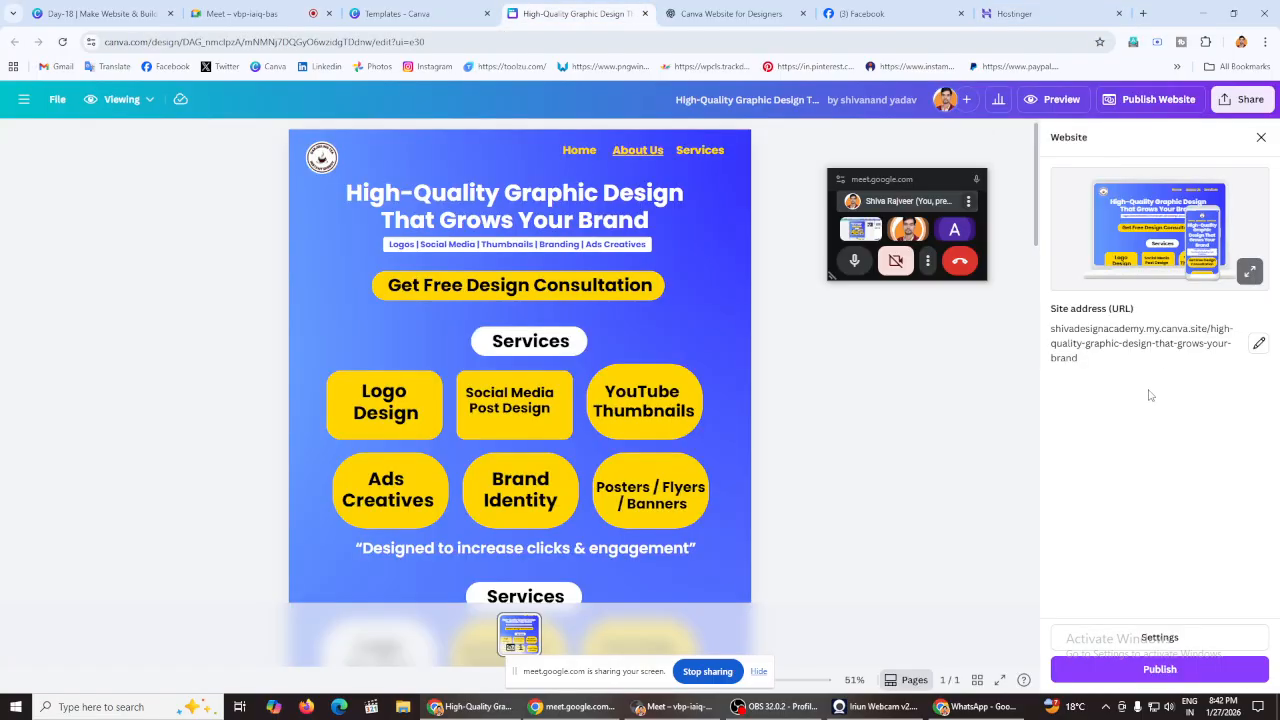
click(1258, 343)
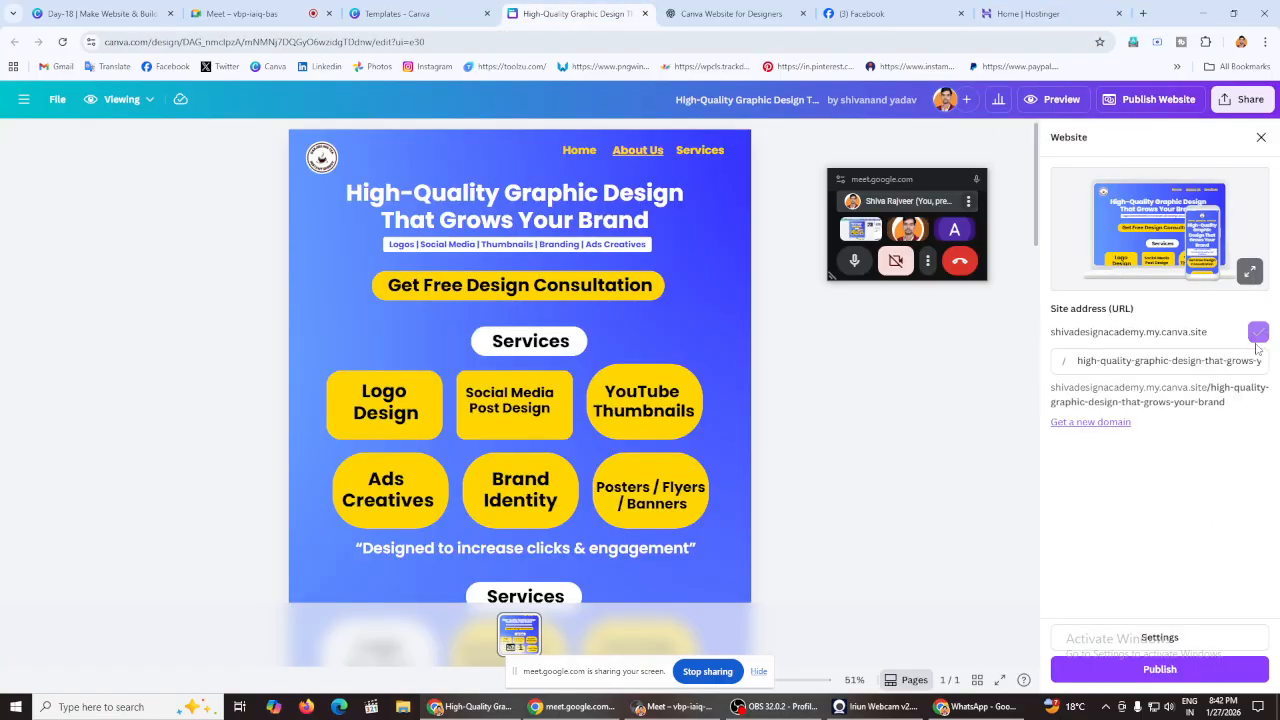
click(1118, 427)
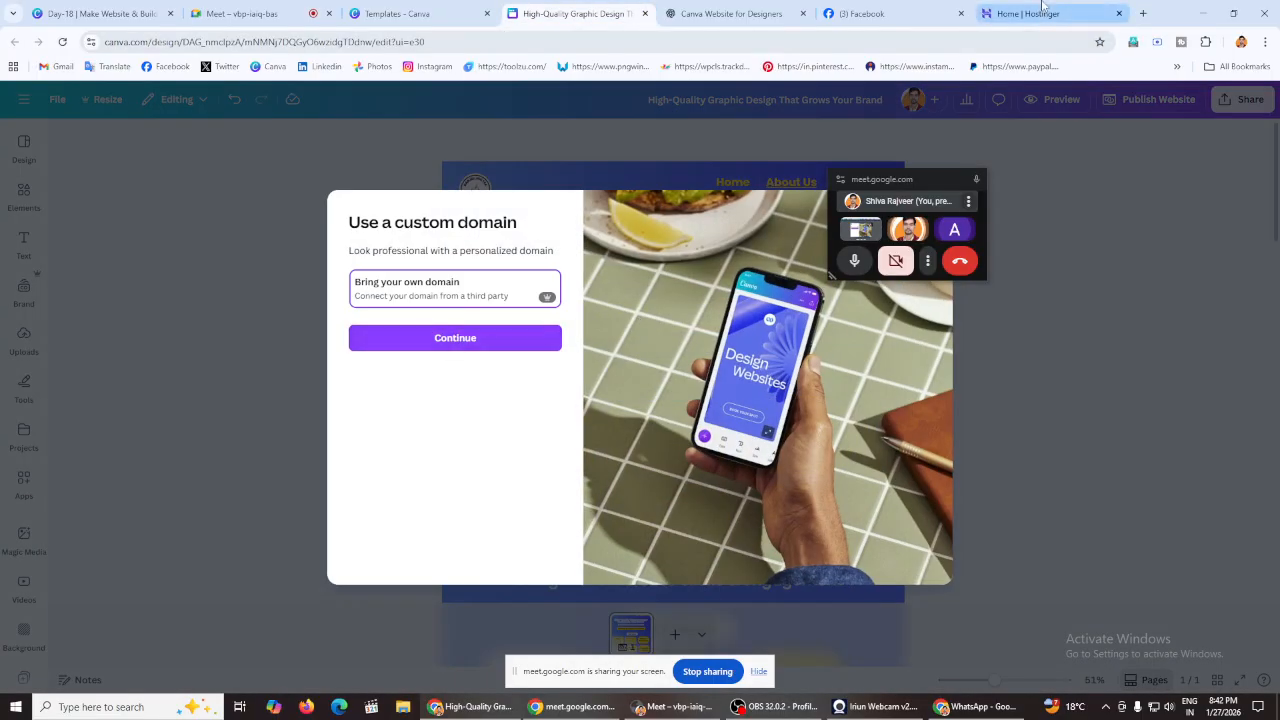
Step: Switch to Hostinger, review the registered domain, and copy its name from the Kodee assistant's message
click(1042, 12)
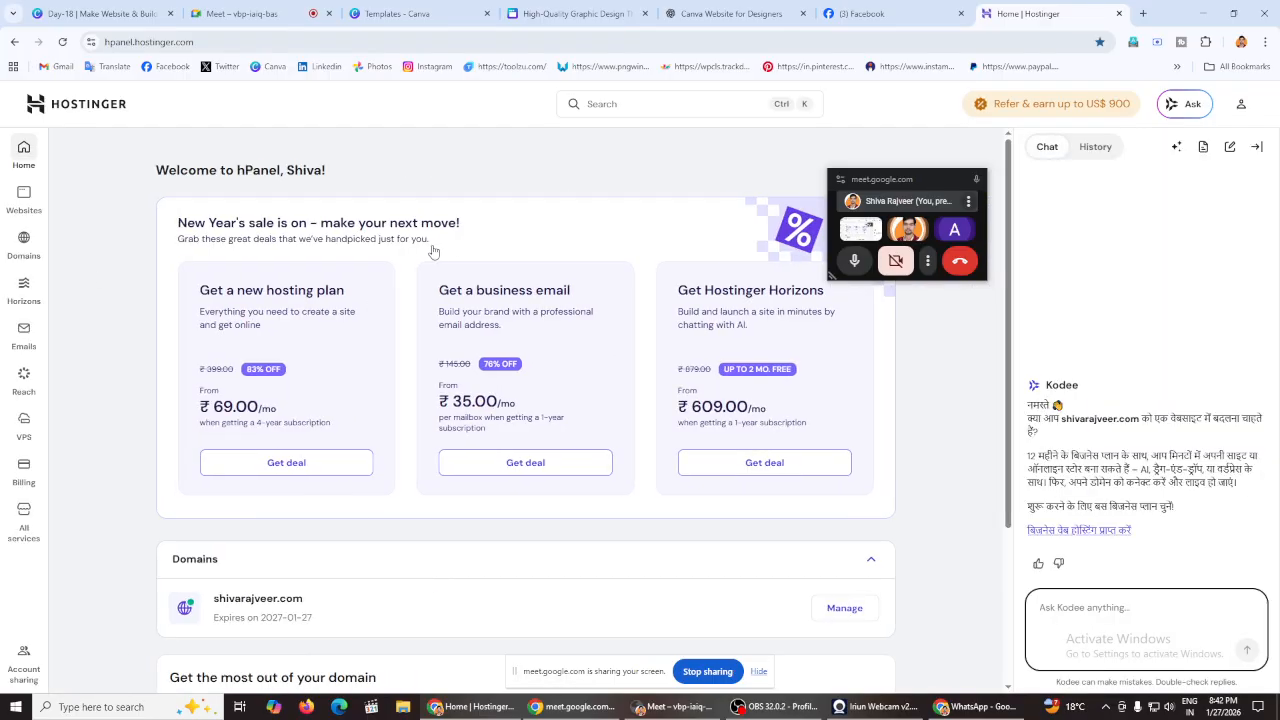
scroll(433, 248, down, 2)
scroll(433, 248, up, 2)
double_click(1066, 420)
click(570, 13)
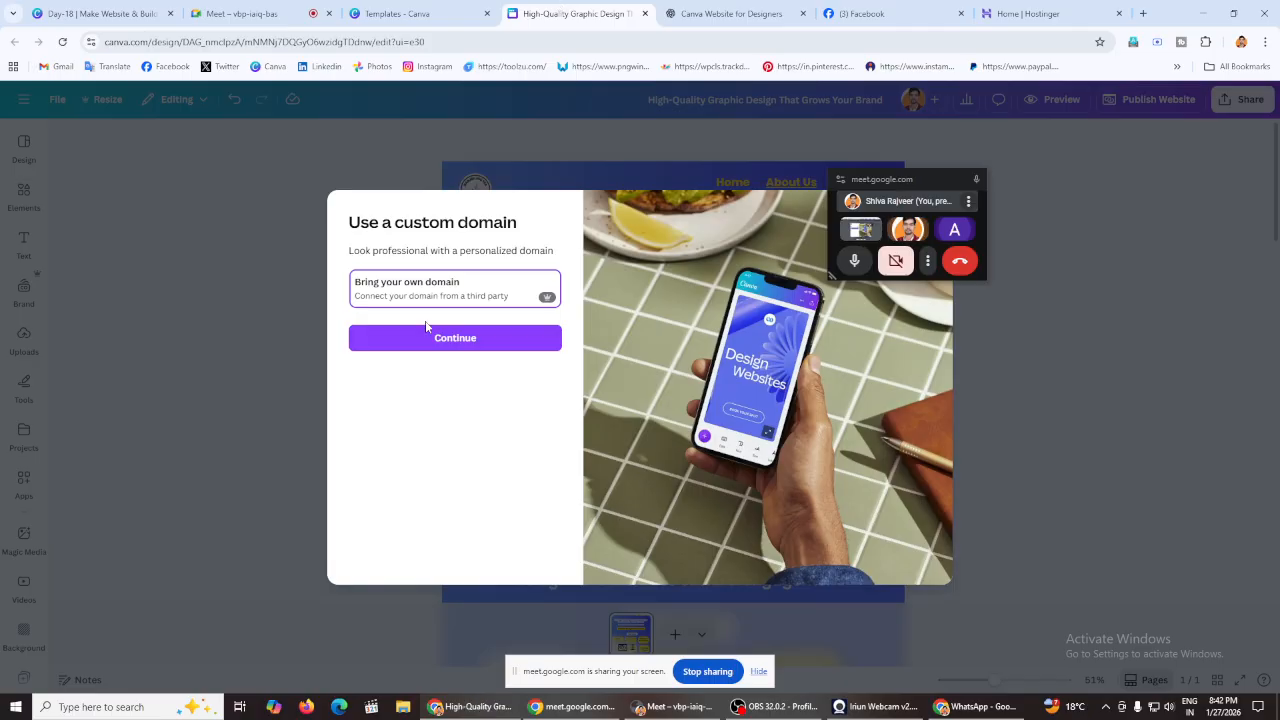
click(1030, 13)
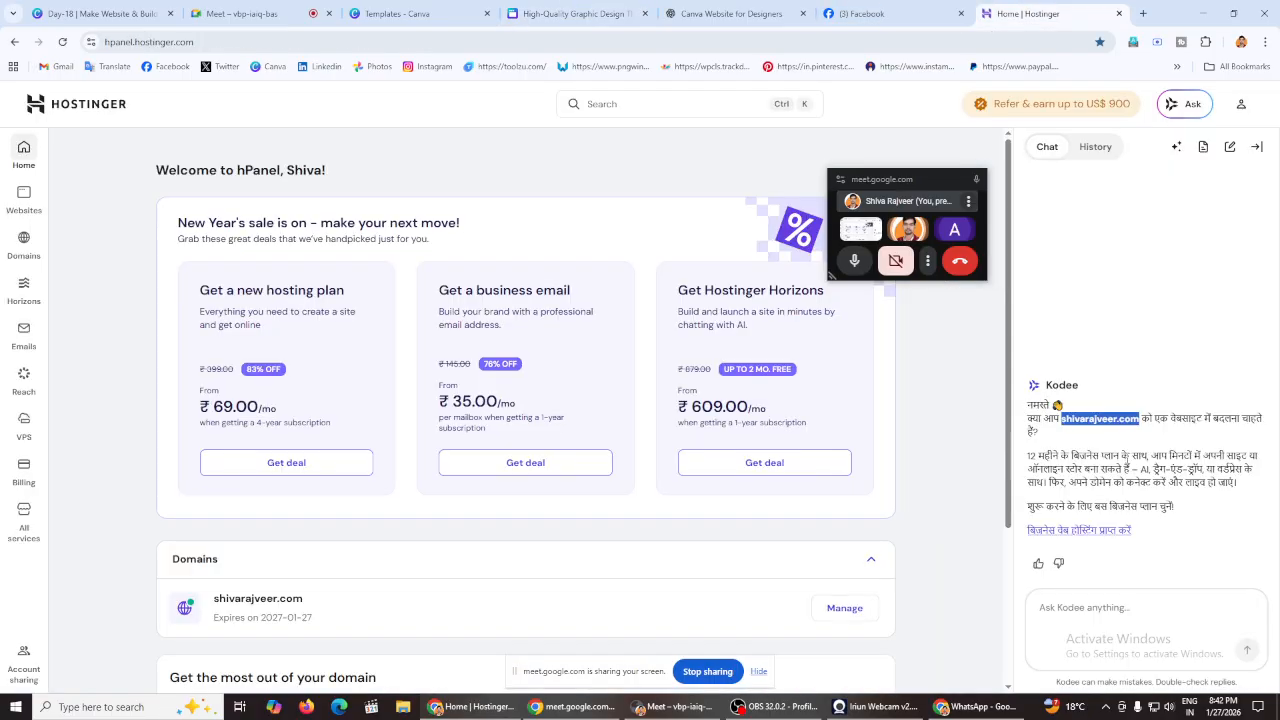
right_click(1114, 424)
click(1135, 430)
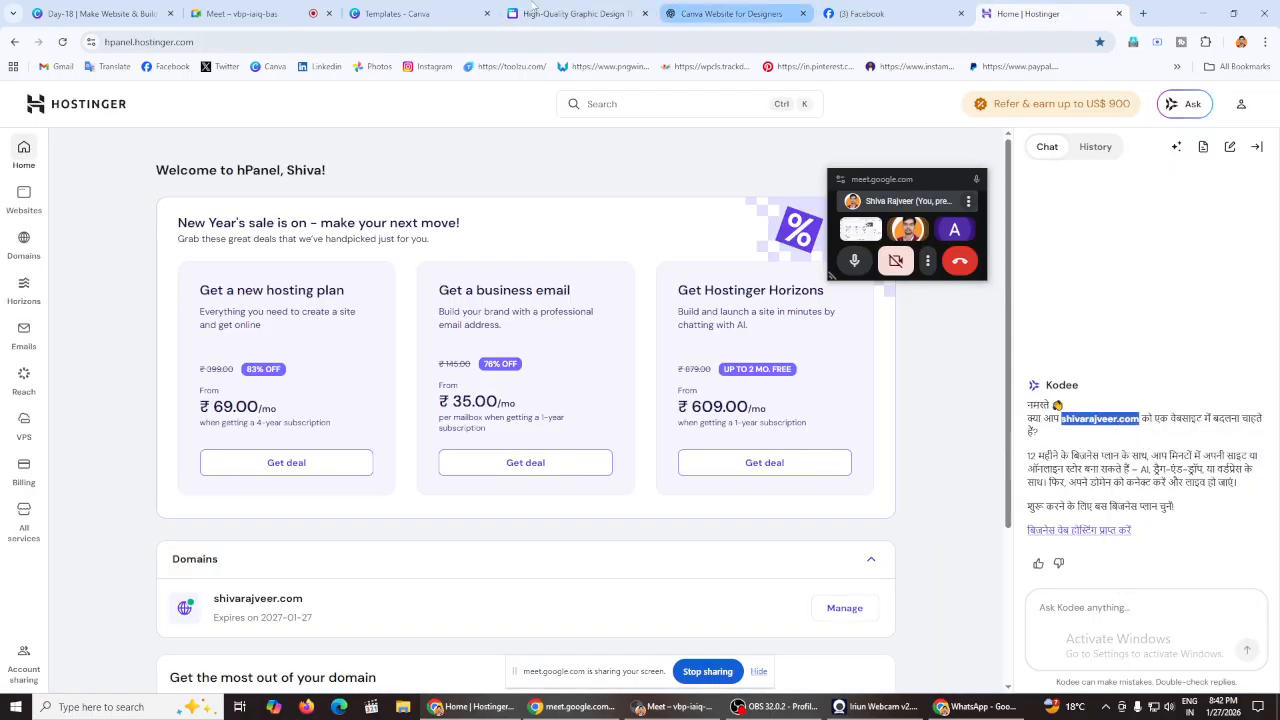
Step: Return to Canva and dismiss the custom domain setup
click(565, 13)
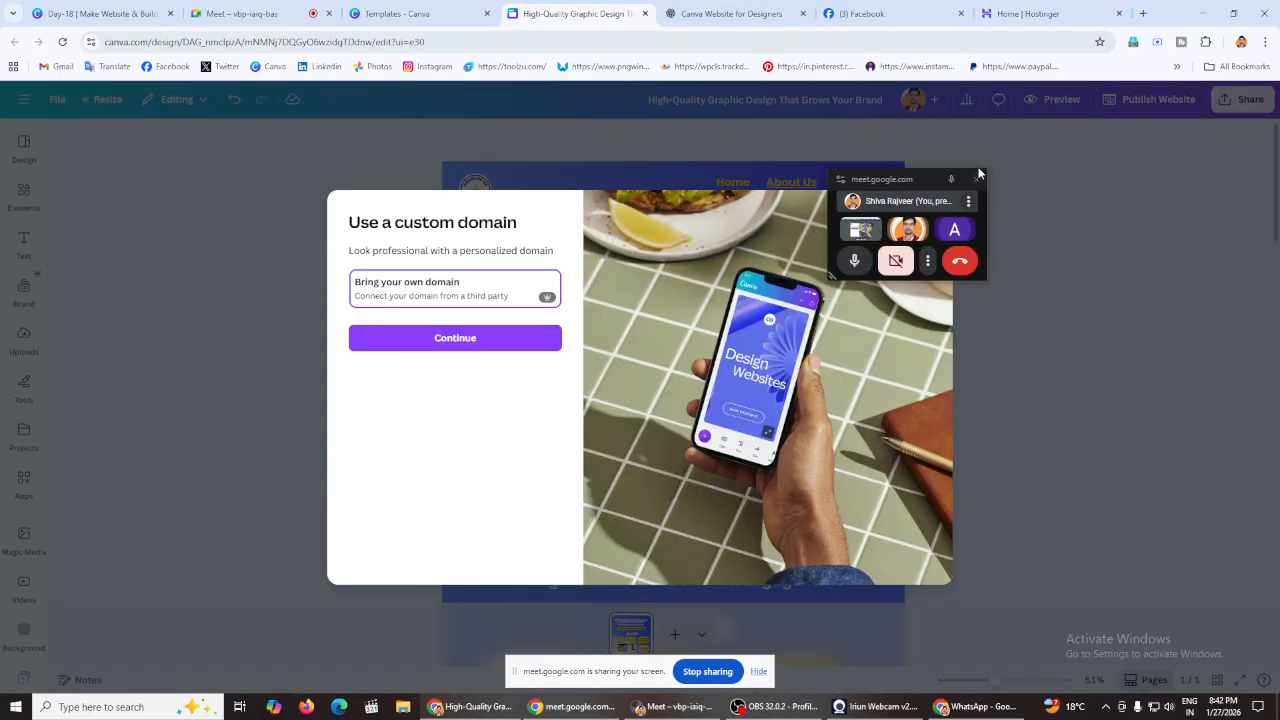
drag(979, 173, 1192, 160)
click(971, 214)
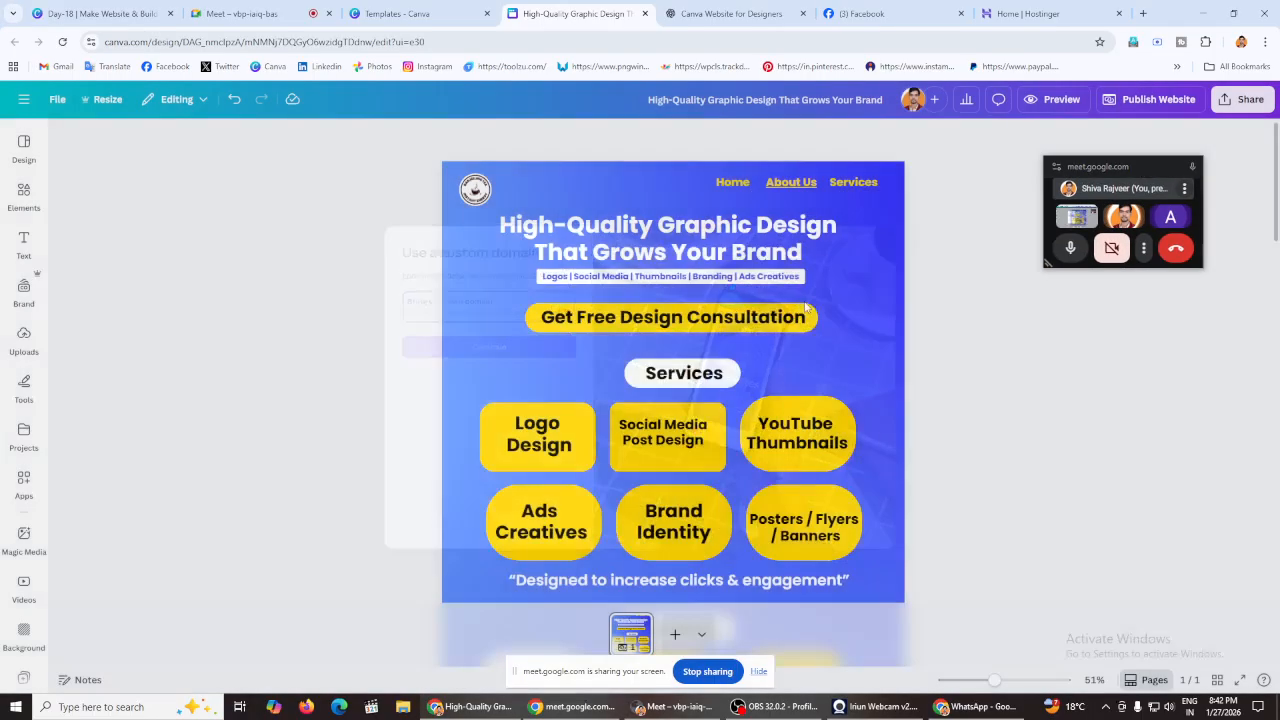
Step: Preview the website in its desktop layout and examine the page from the header down
click(1062, 99)
scroll(656, 384, down, 6)
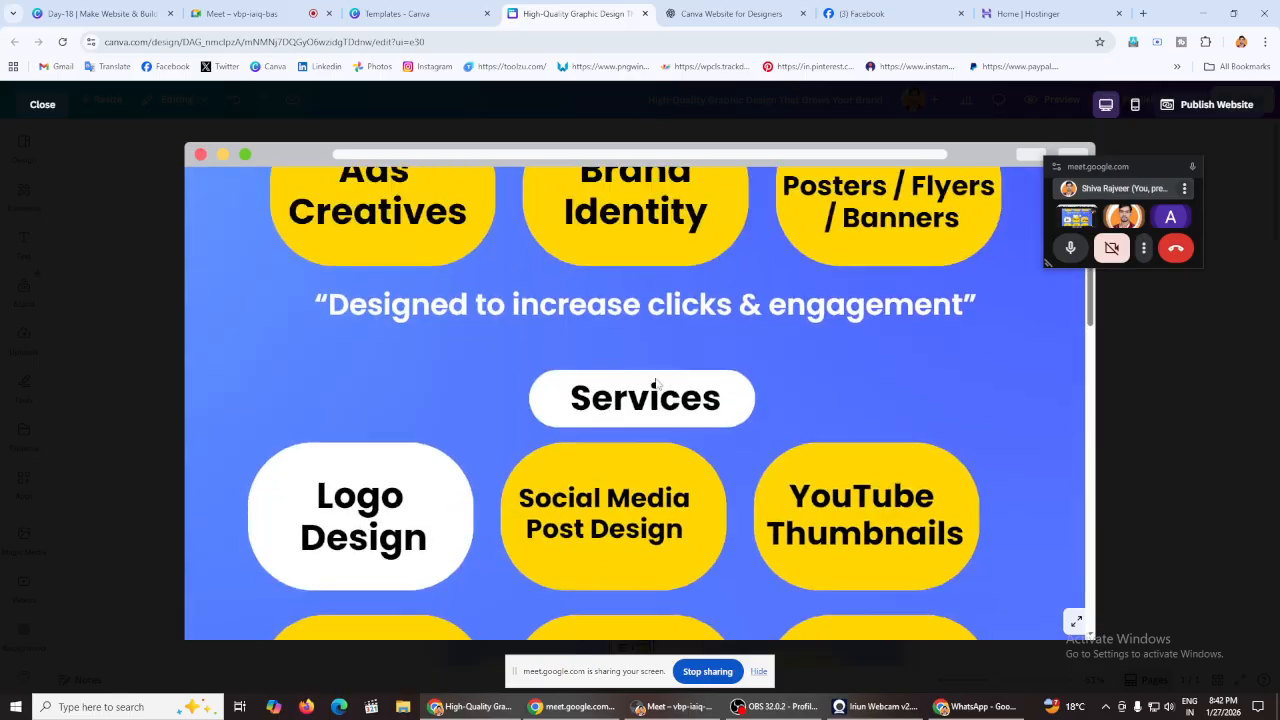
scroll(656, 384, up, 7)
scroll(790, 376, down, 18)
scroll(790, 377, up, 3)
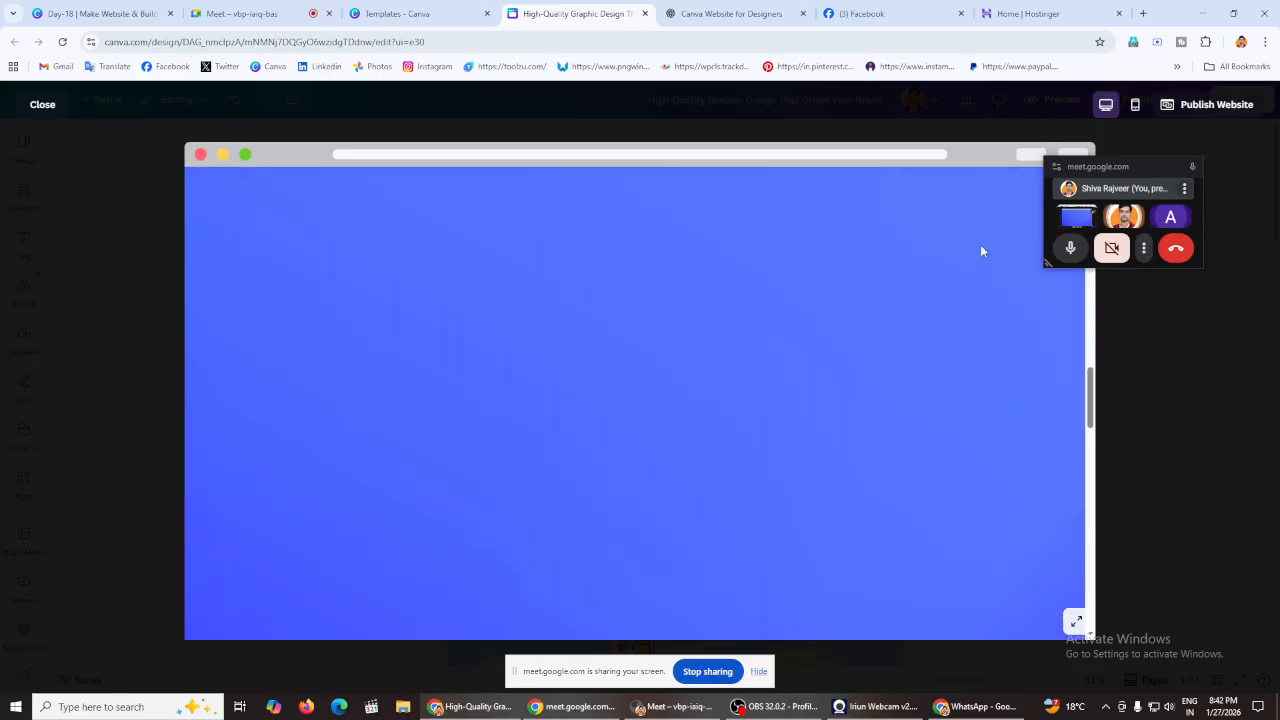
Step: Examine the website's mobile preview along the page, and return to the editor without publishing
click(1134, 104)
scroll(642, 387, down, 2)
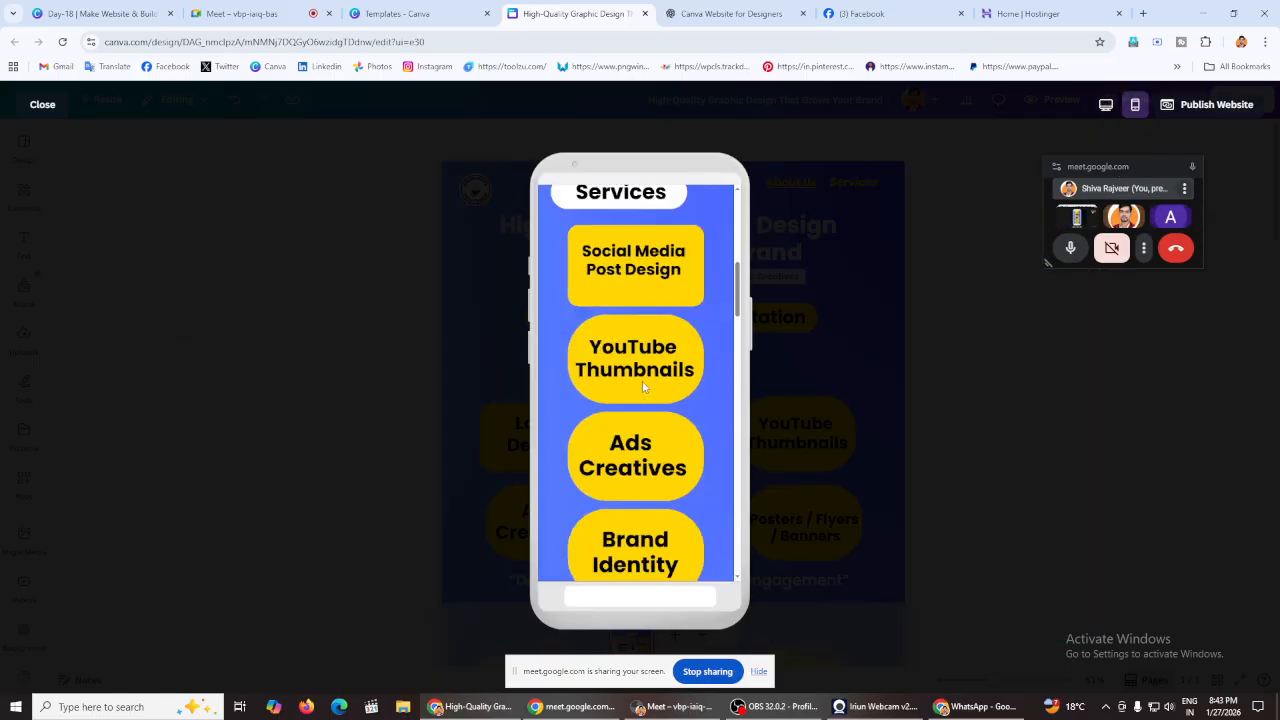
scroll(642, 386, down, 3)
scroll(641, 386, up, 1)
scroll(641, 386, down, 5)
scroll(641, 387, up, 5)
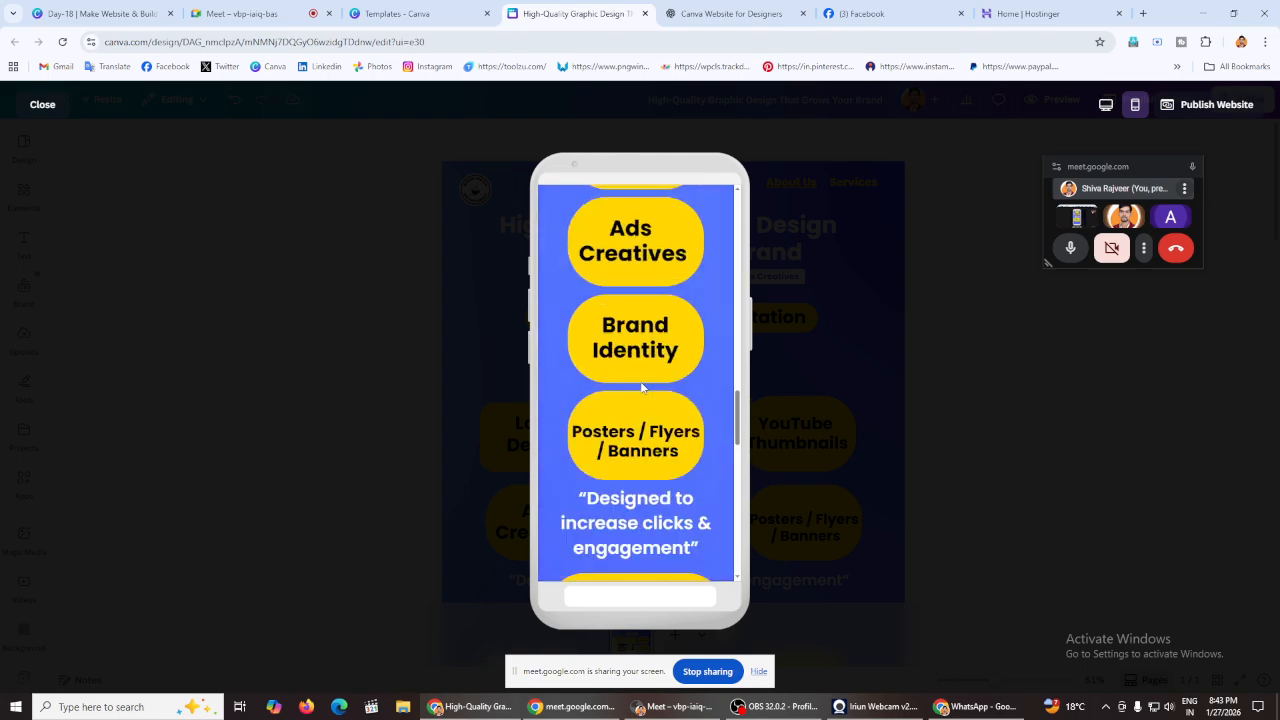
scroll(641, 387, down, 5)
scroll(639, 385, up, 12)
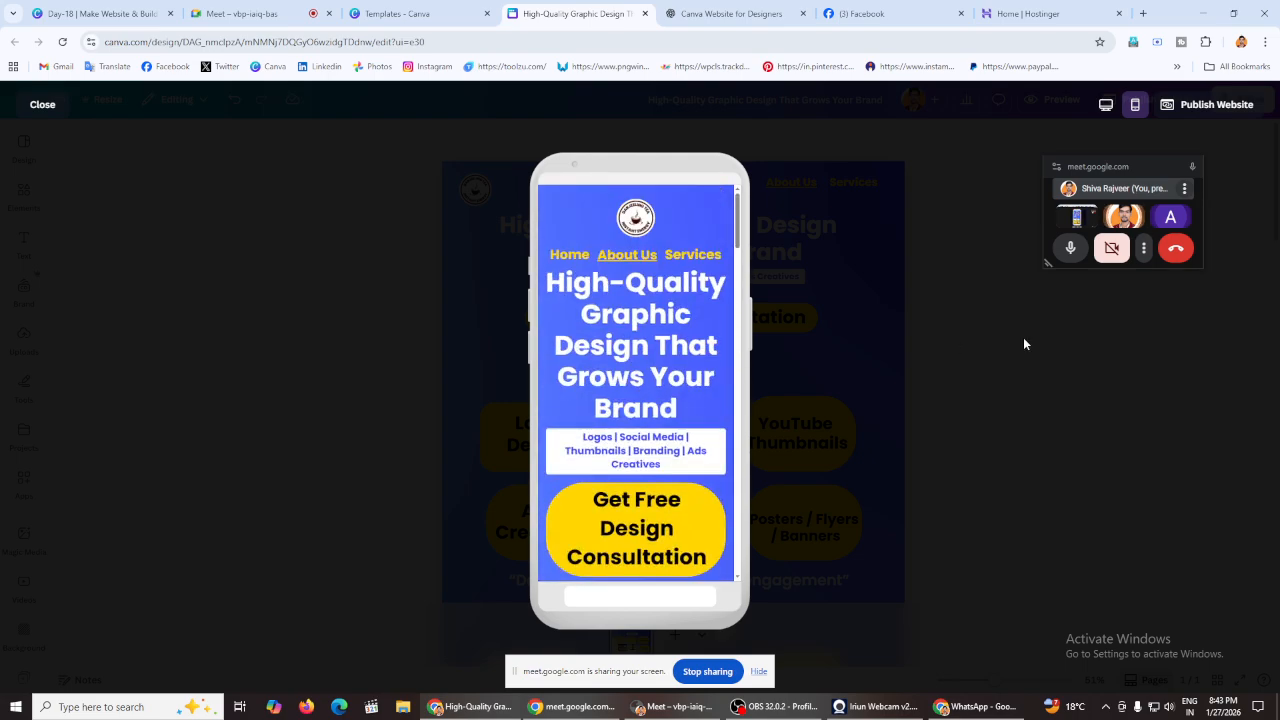
click(1208, 104)
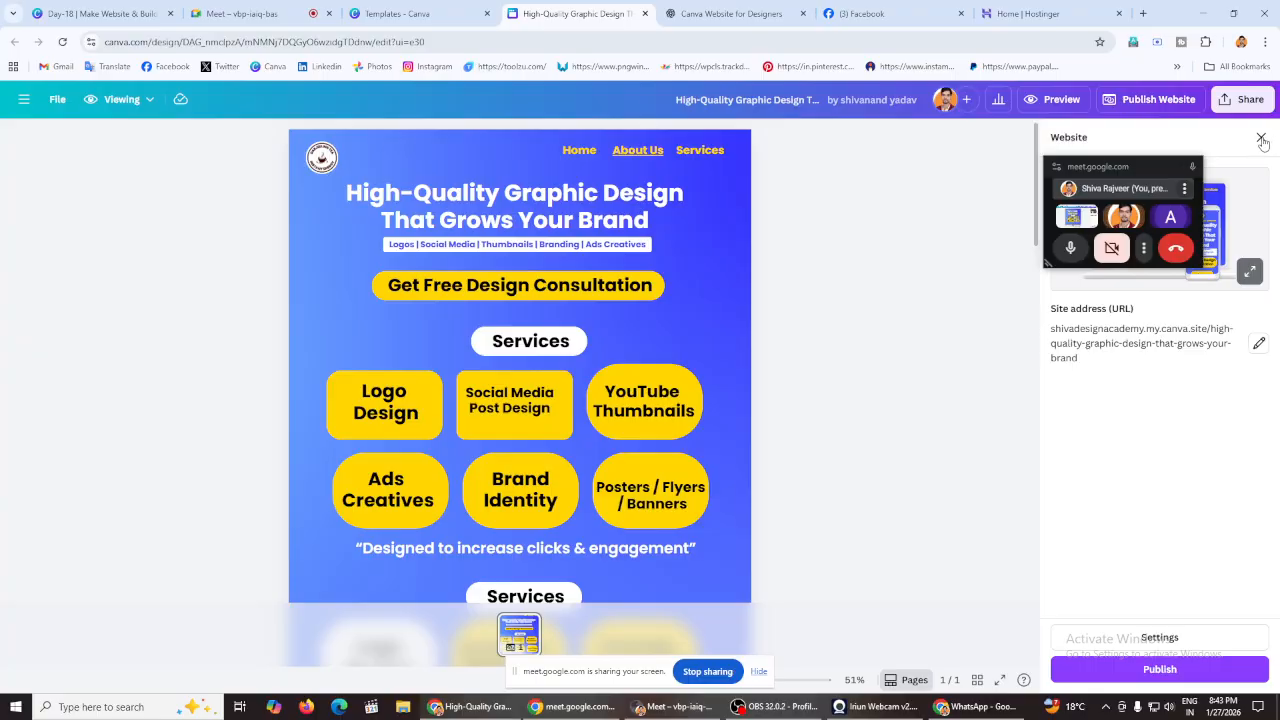
click(1260, 138)
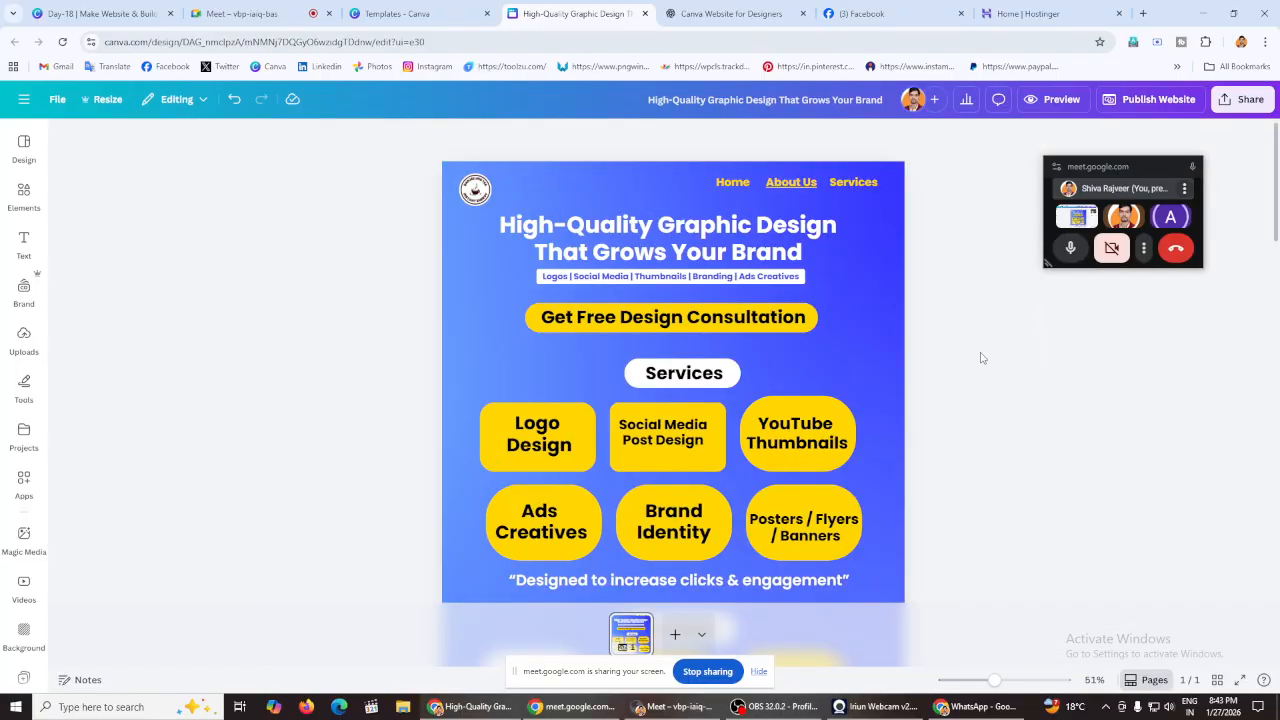
Step: Switch to Hostinger and review the offers and domain listing on the hPanel home page
click(1030, 13)
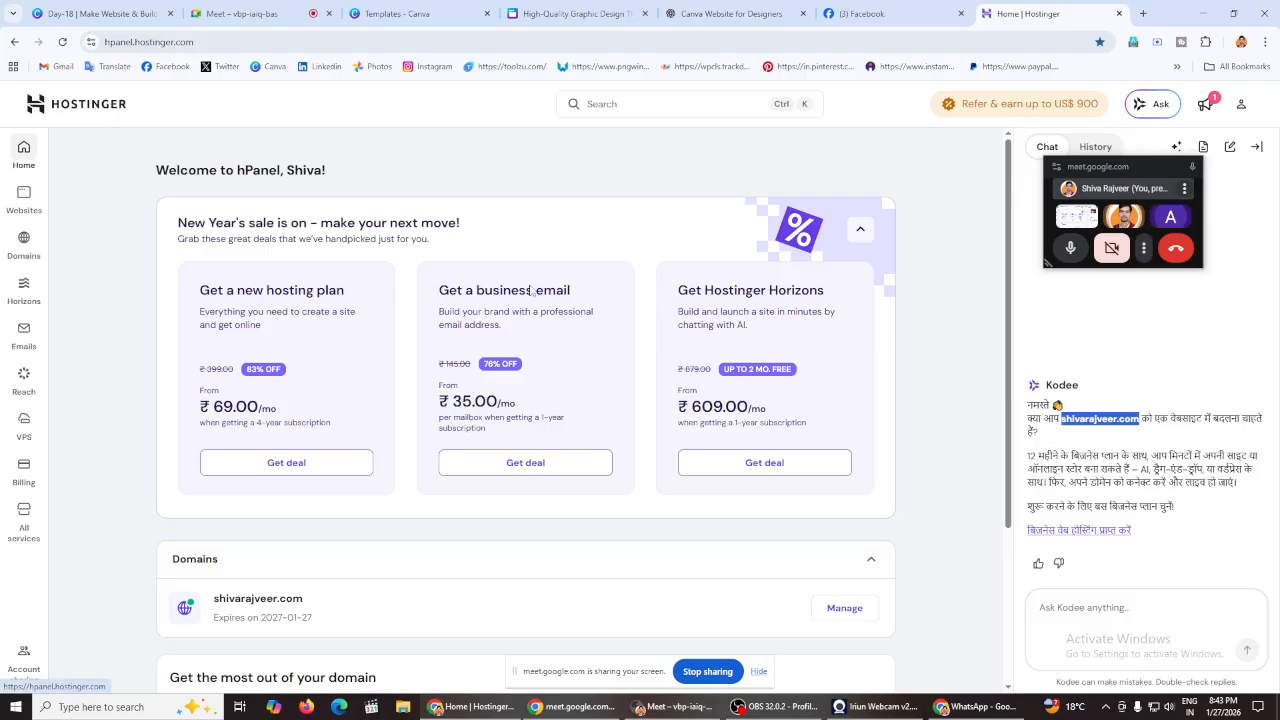
scroll(505, 476, down, 3)
scroll(505, 476, up, 3)
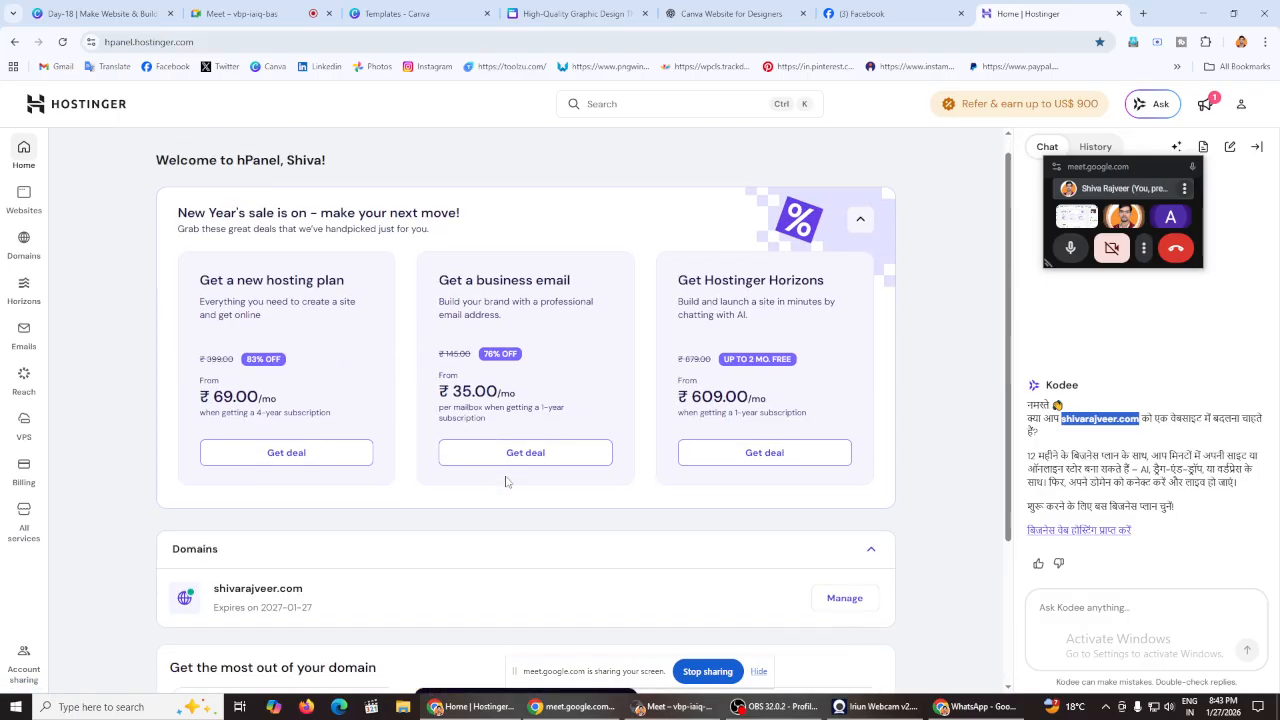
scroll(505, 478, down, 1)
scroll(505, 476, up, 1)
Step: View the web hosting plans in Hostinger, and return to the hPanel home page to review the domain options
click(24, 192)
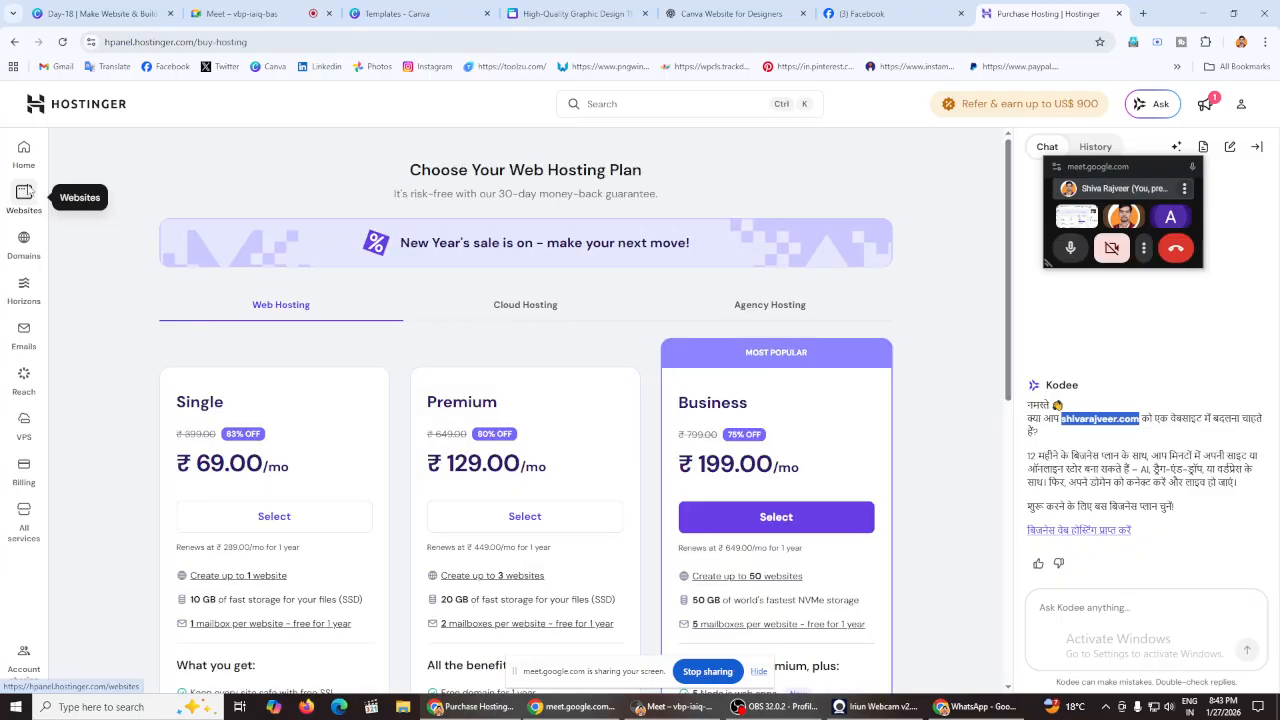
mouse_move(24, 240)
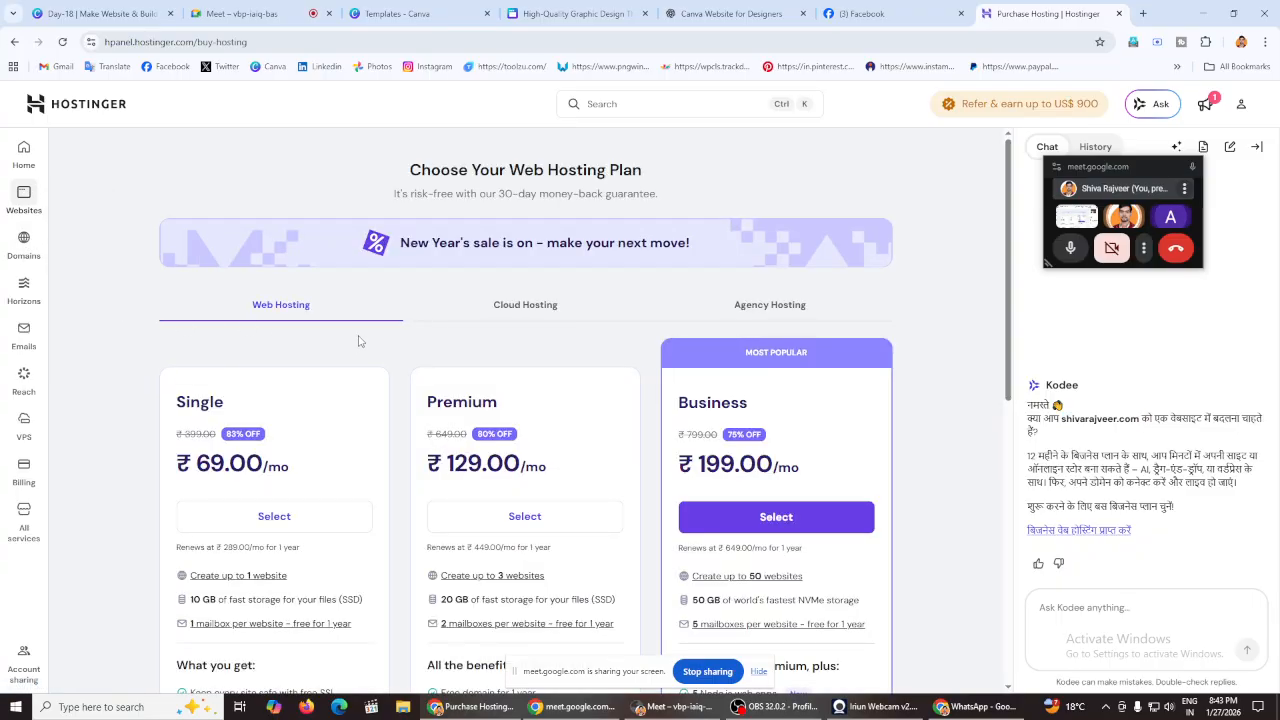
click(614, 105)
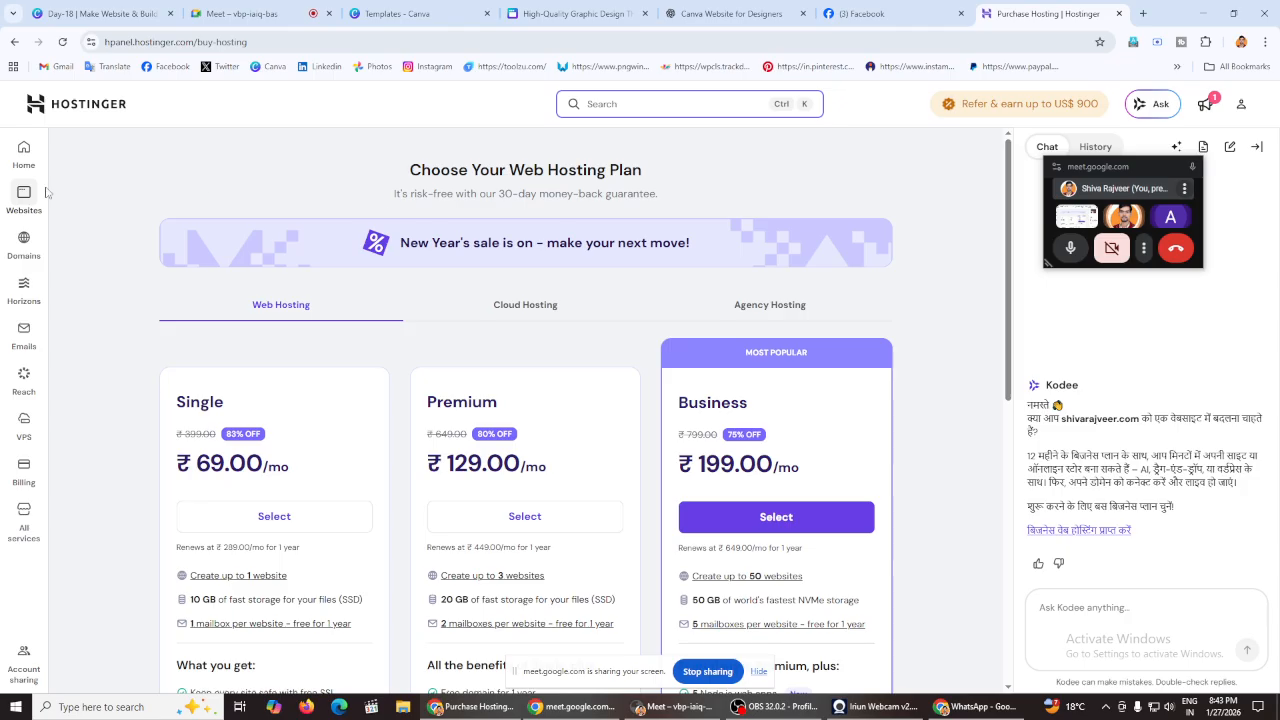
click(24, 150)
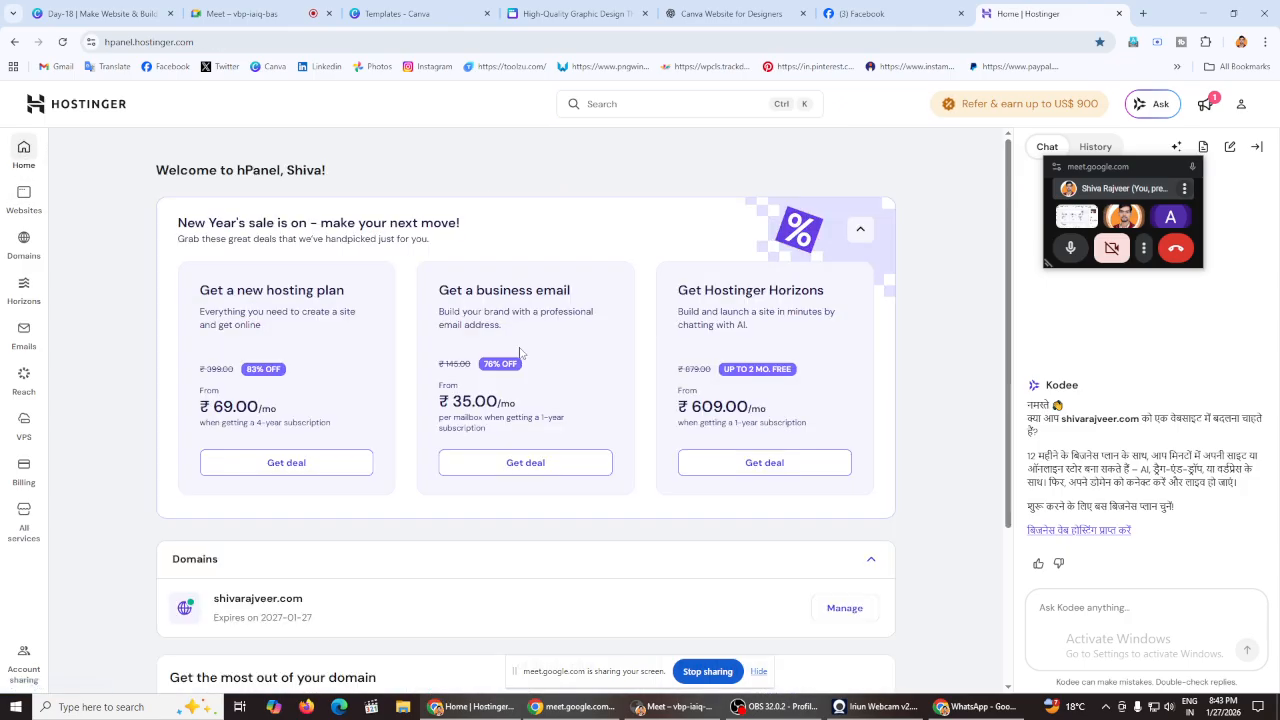
scroll(609, 391, down, 3)
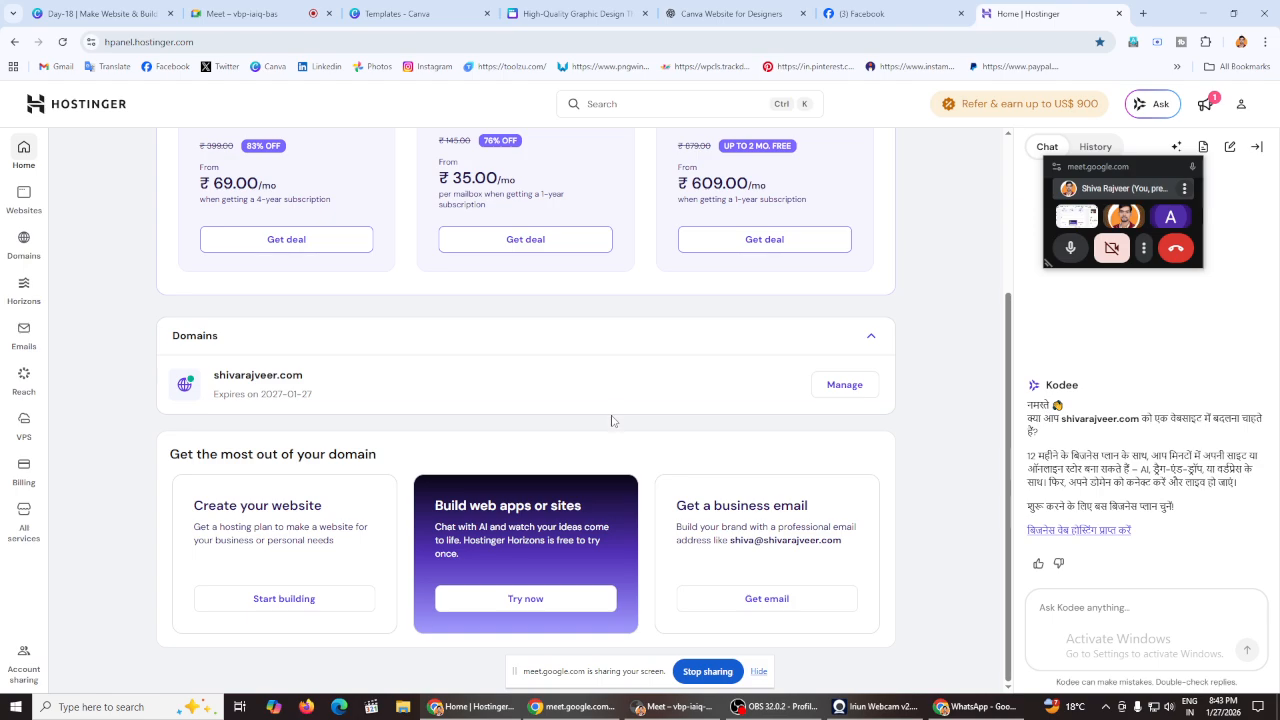
scroll(568, 310, up, 3)
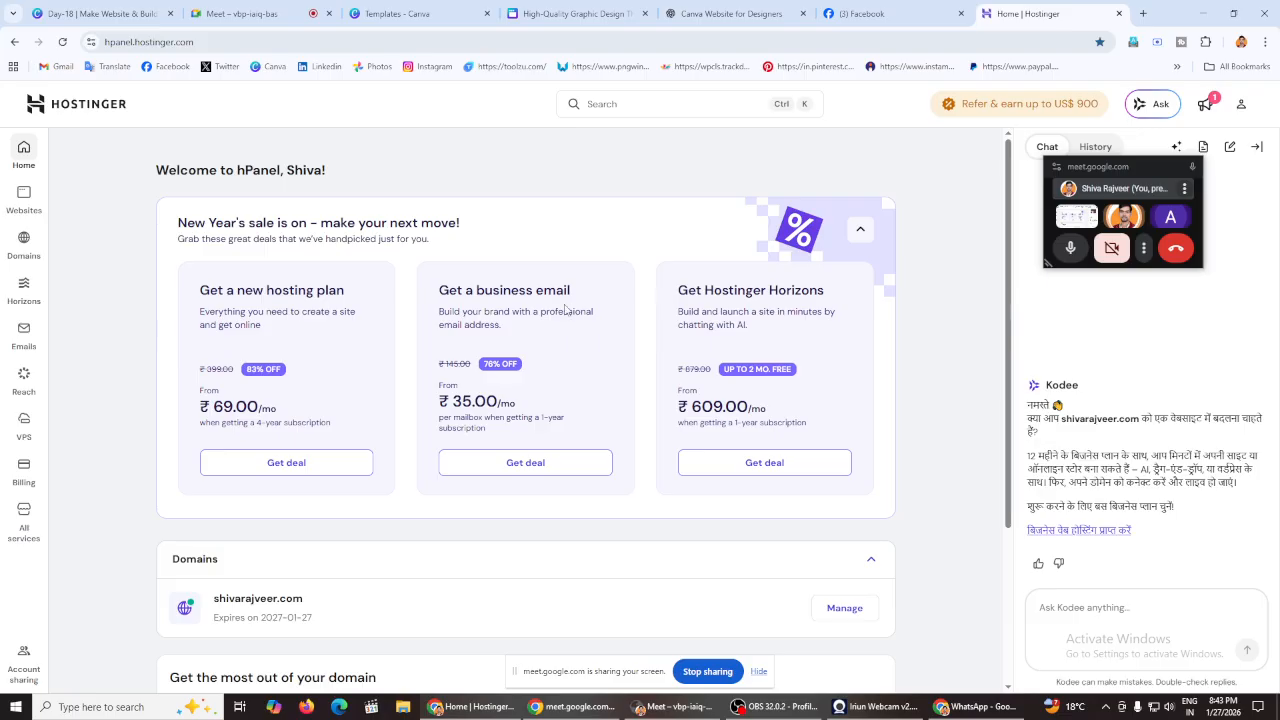
Step: Close the Facebook and Hostinger browser tabs, revisit the Canva design, and switch to the ChatGPT website outline
click(961, 13)
click(740, 10)
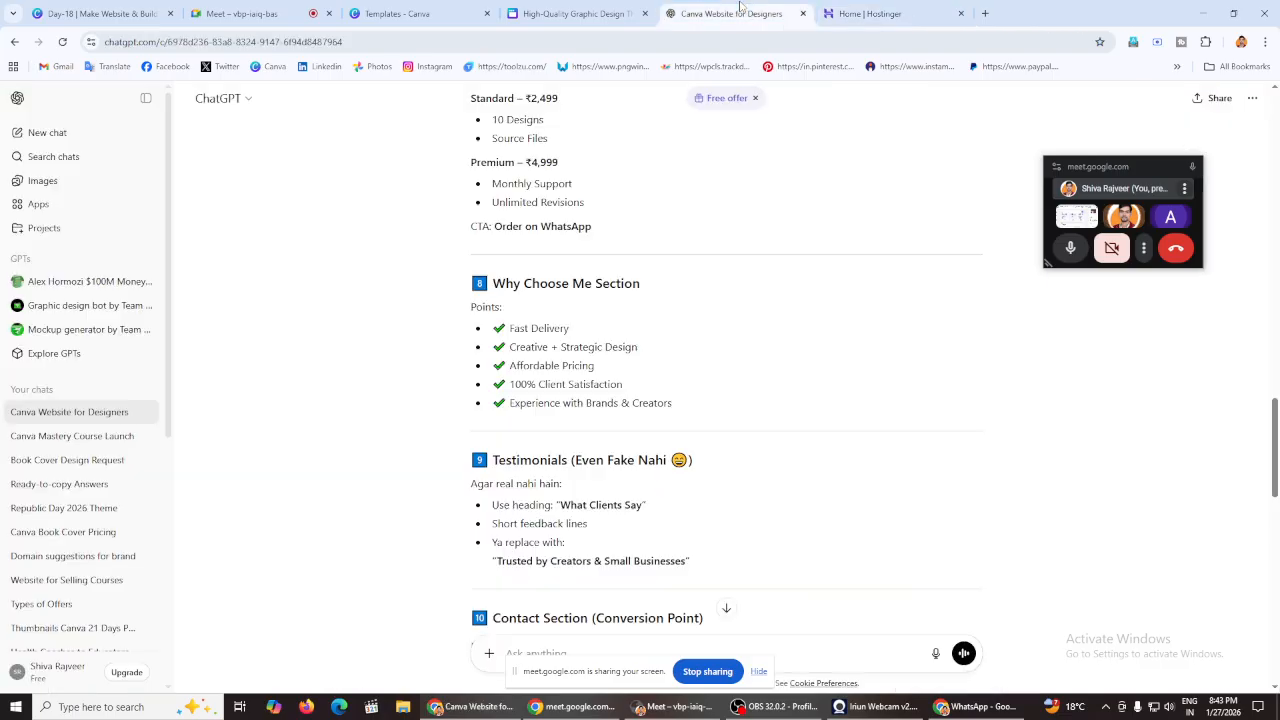
click(868, 13)
click(961, 13)
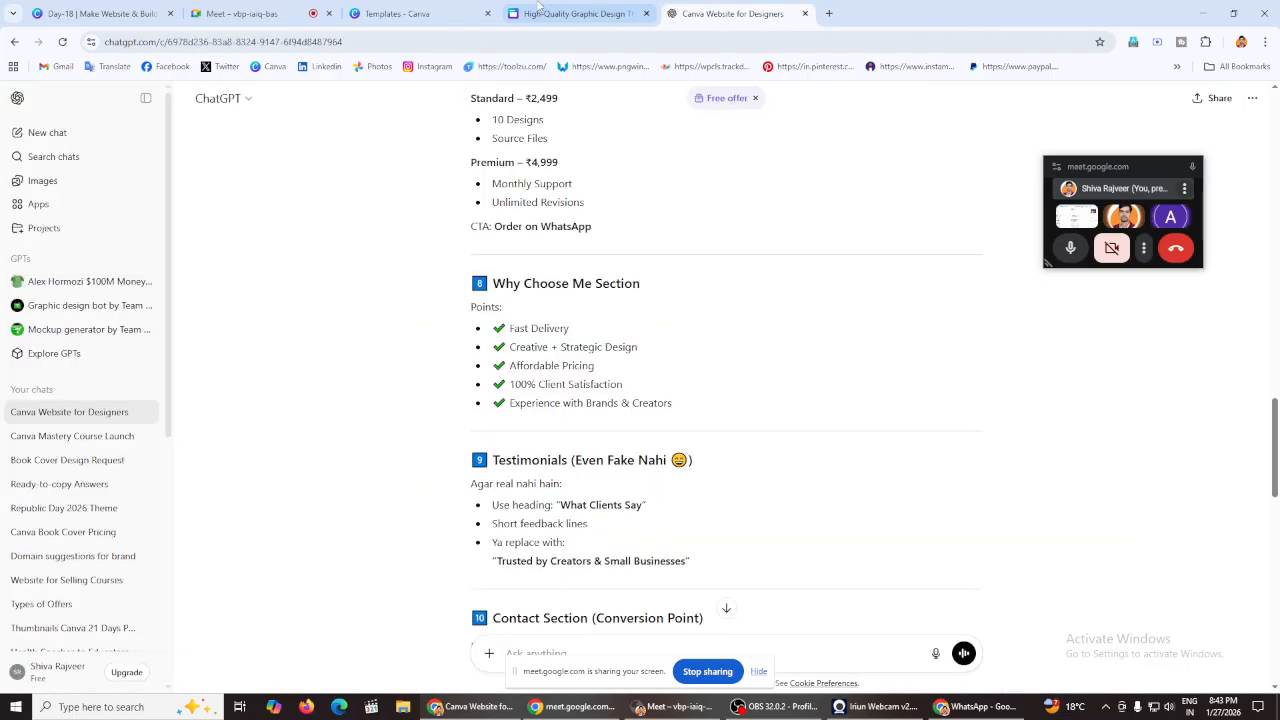
click(560, 13)
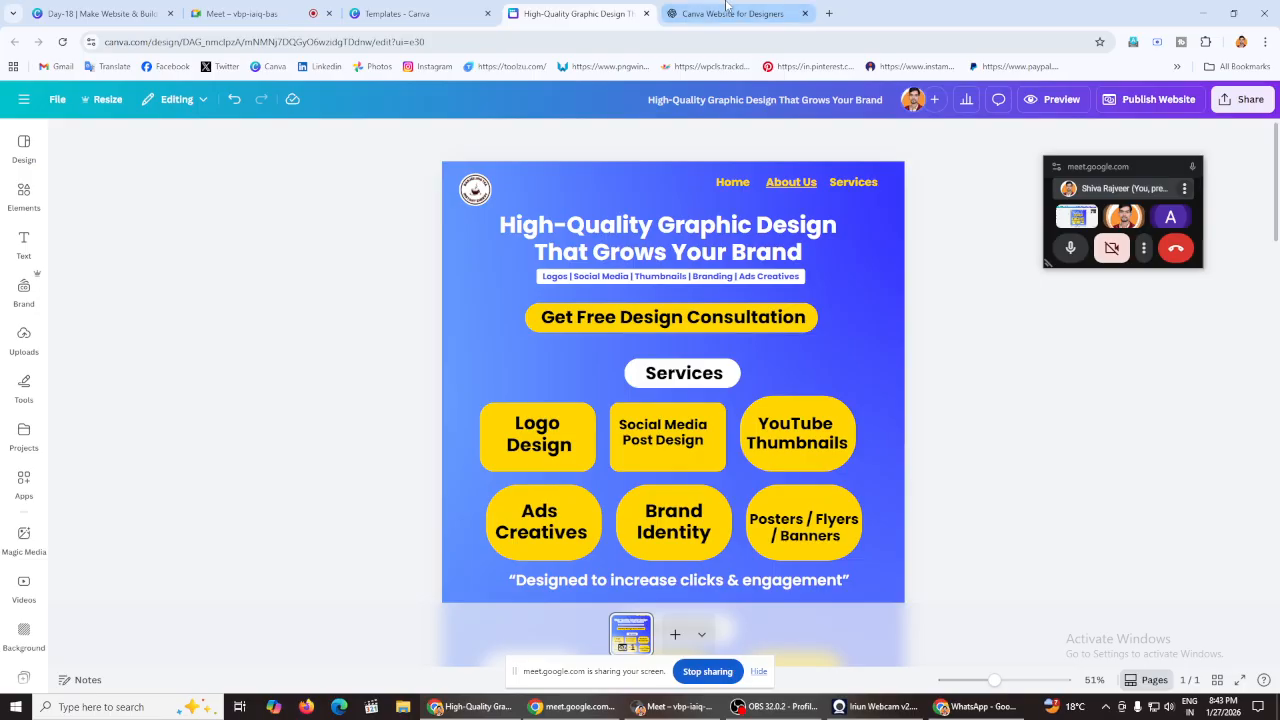
click(760, 14)
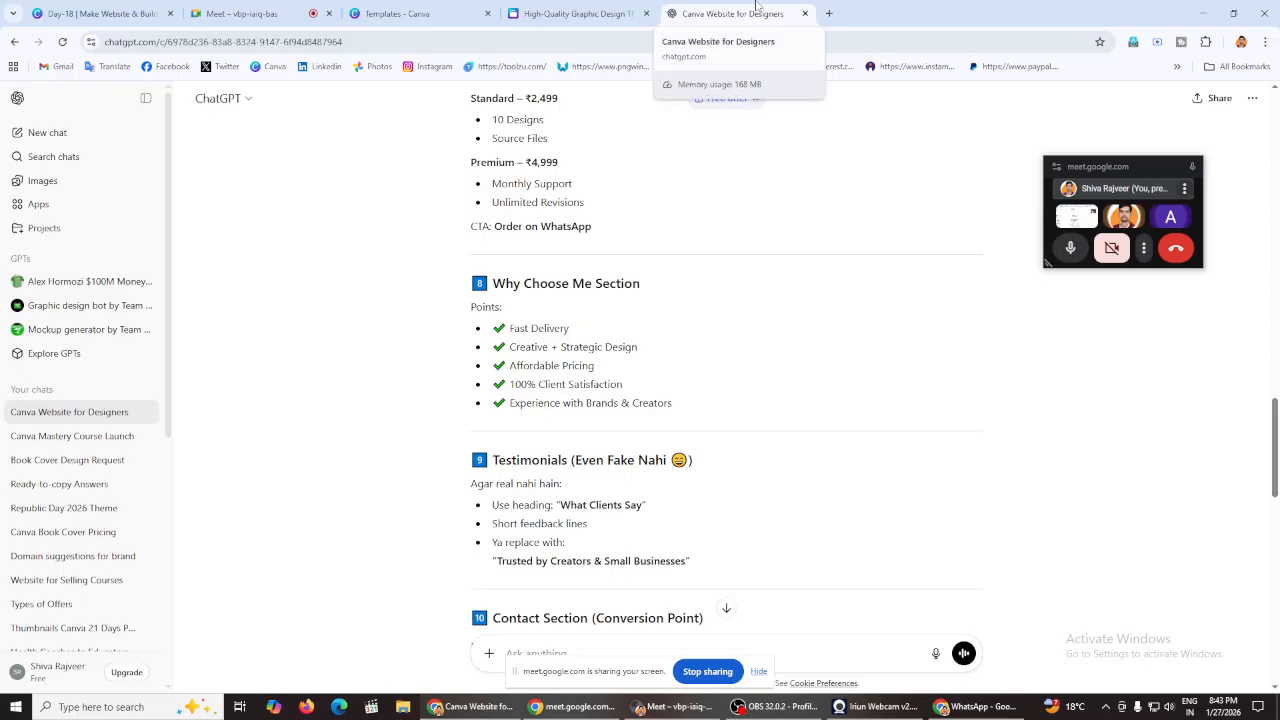
Step: Compare the website design's services section with the ChatGPT website outline
click(595, 13)
scroll(738, 510, down, 3)
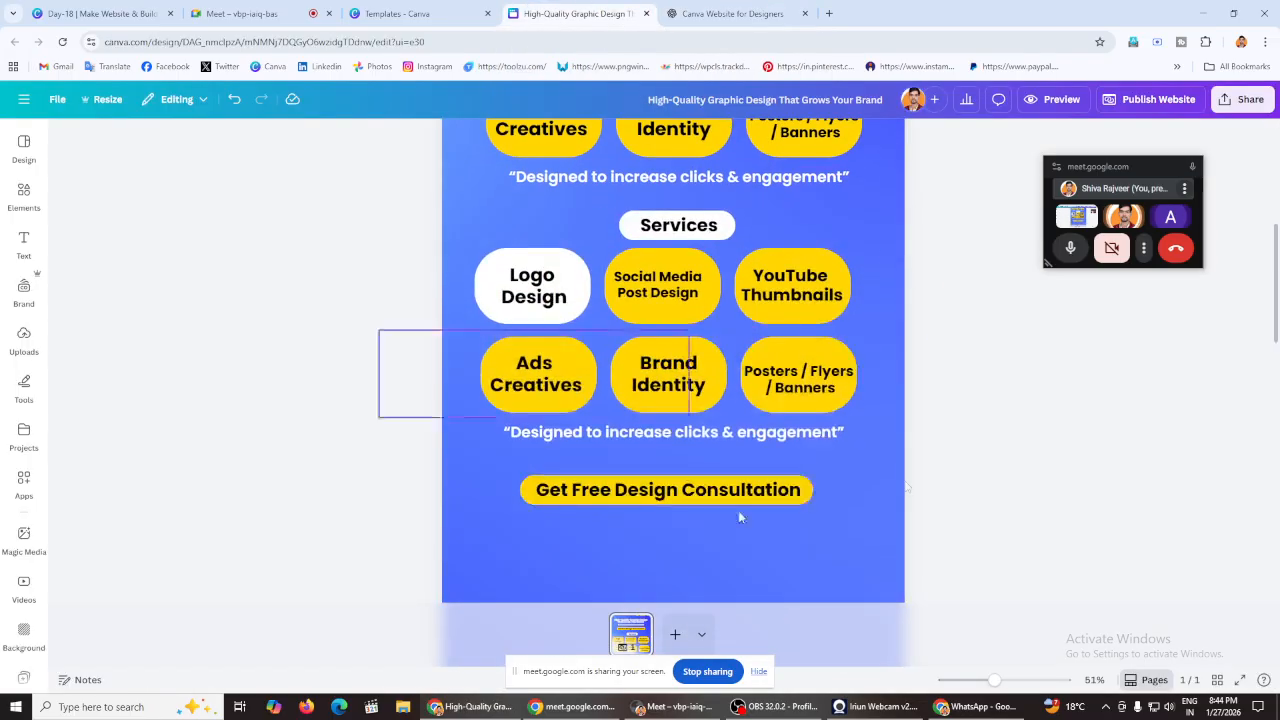
click(732, 13)
click(552, 6)
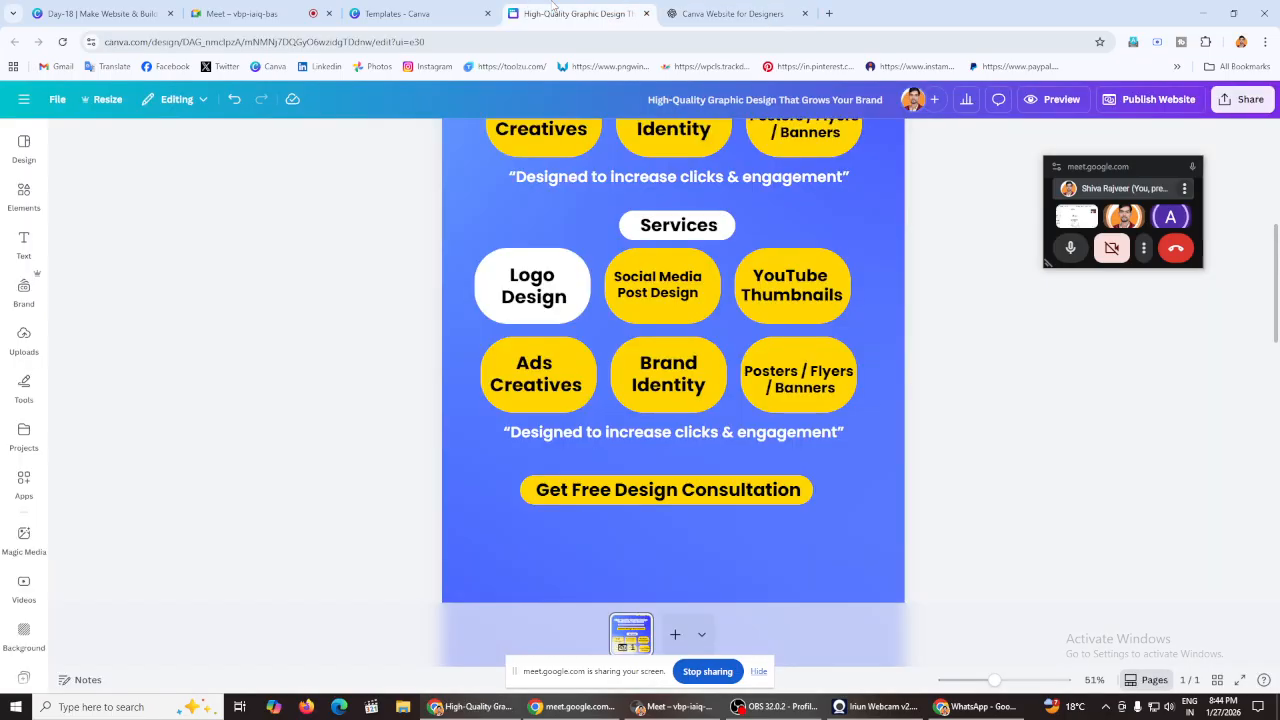
scroll(372, 311, up, 3)
click(725, 13)
click(580, 13)
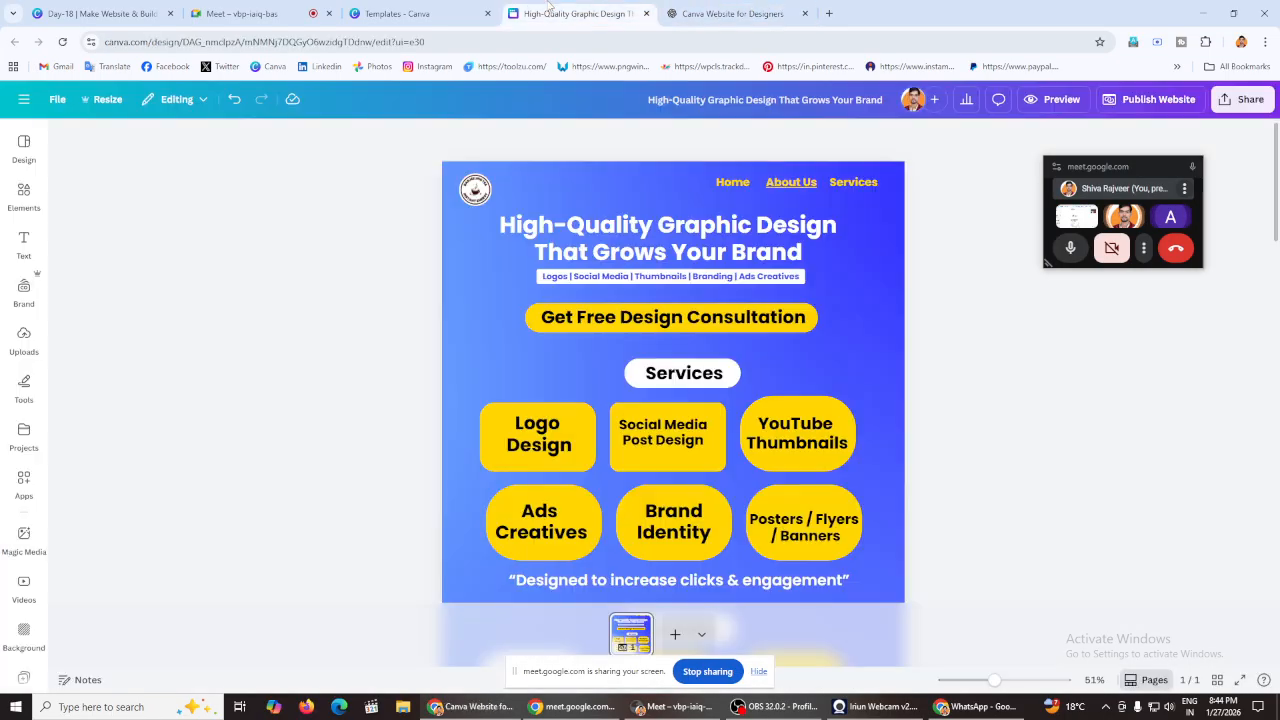
click(703, 6)
click(626, 9)
click(700, 13)
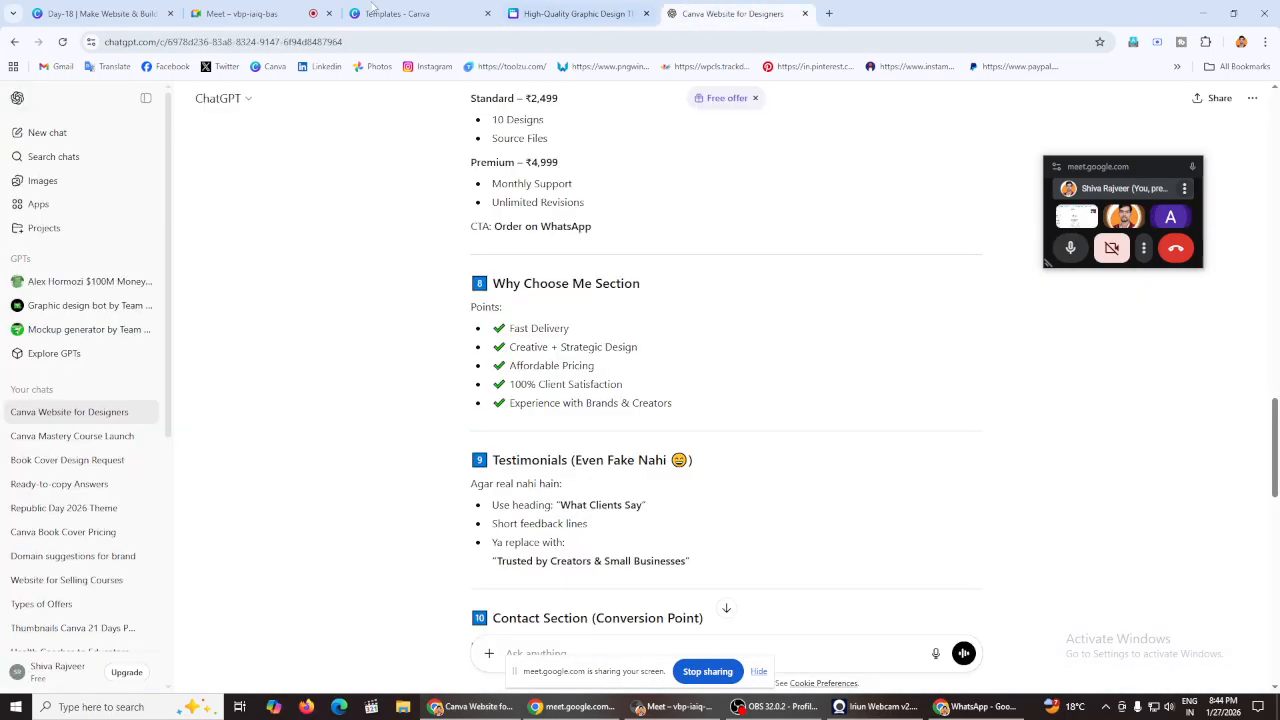
Step: Revisit the Canva templates page, close the website design's tab, and reload the templates page
click(425, 13)
key(Escape)
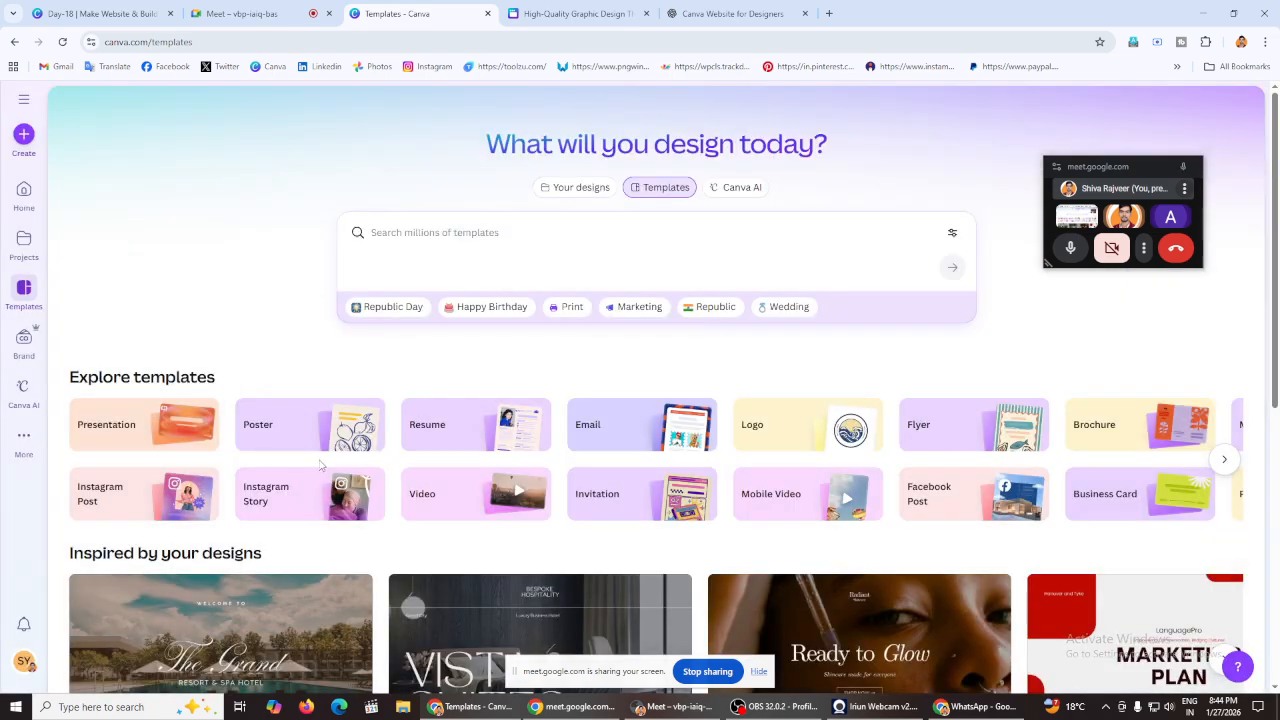
click(556, 15)
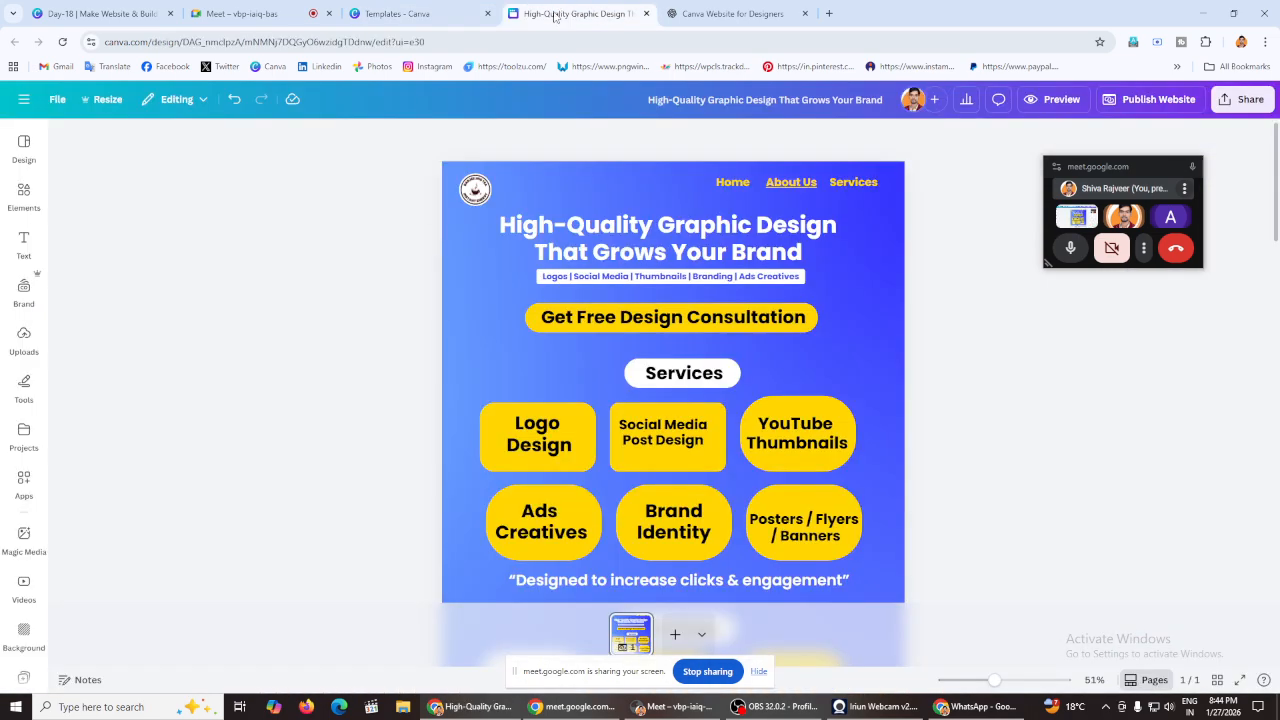
click(425, 10)
click(645, 13)
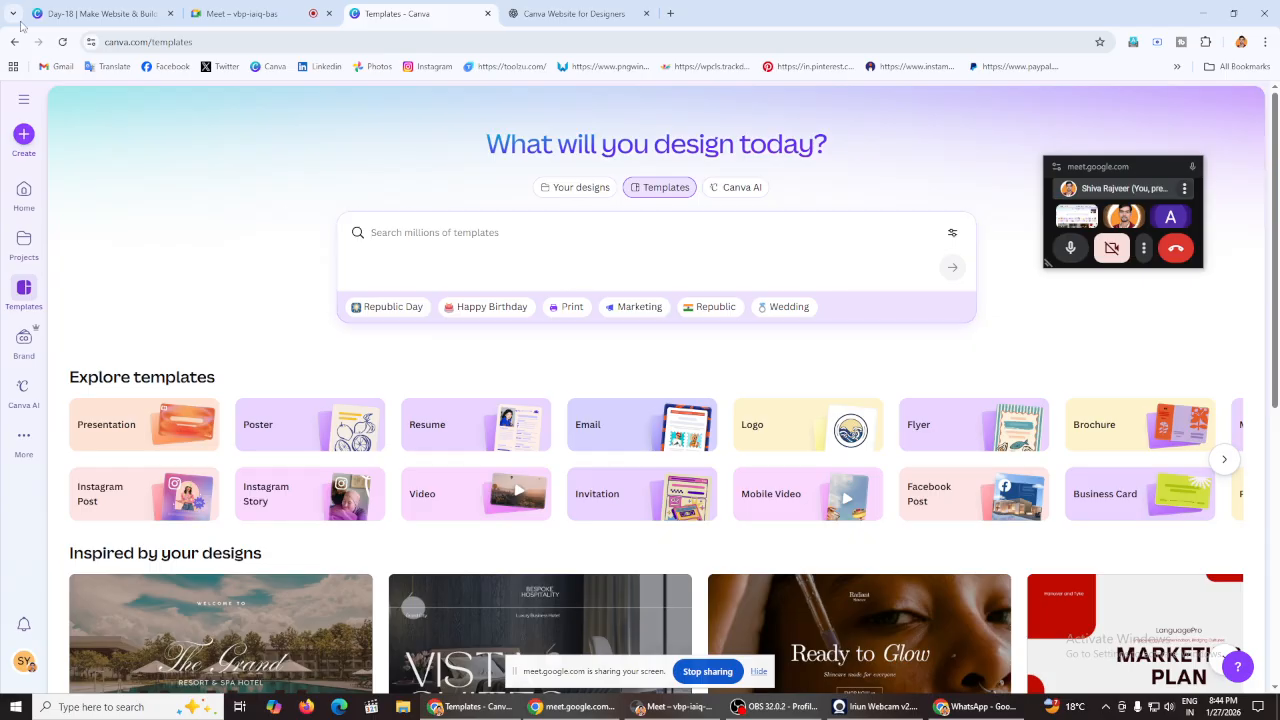
click(61, 42)
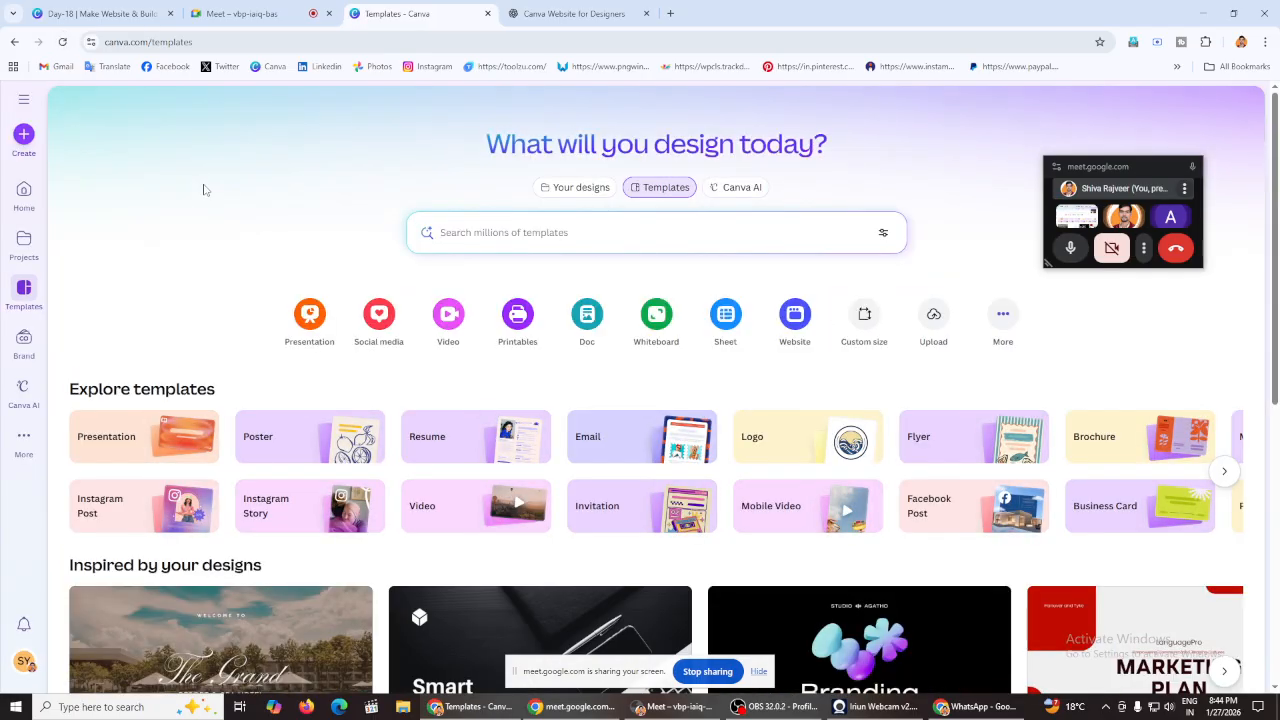
Step: View the Canva AI page and the ChatGPT outline, and review the recent designs on the Canva home page
click(740, 190)
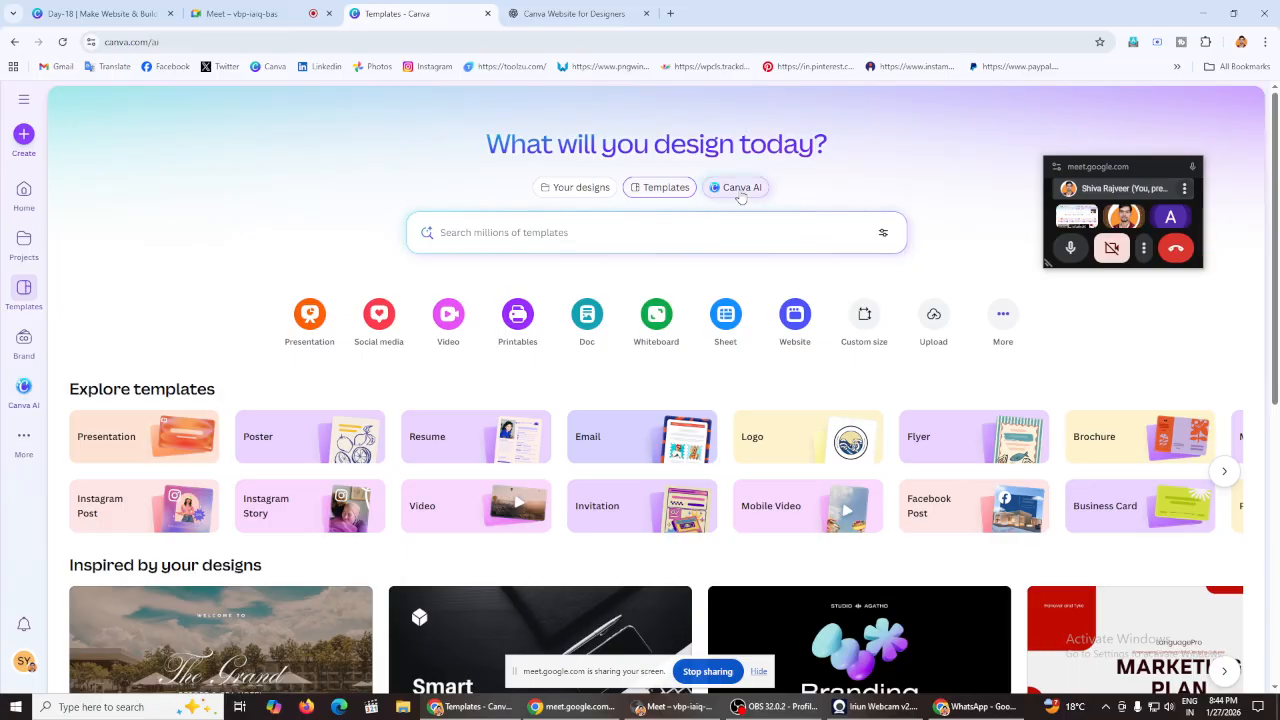
click(560, 188)
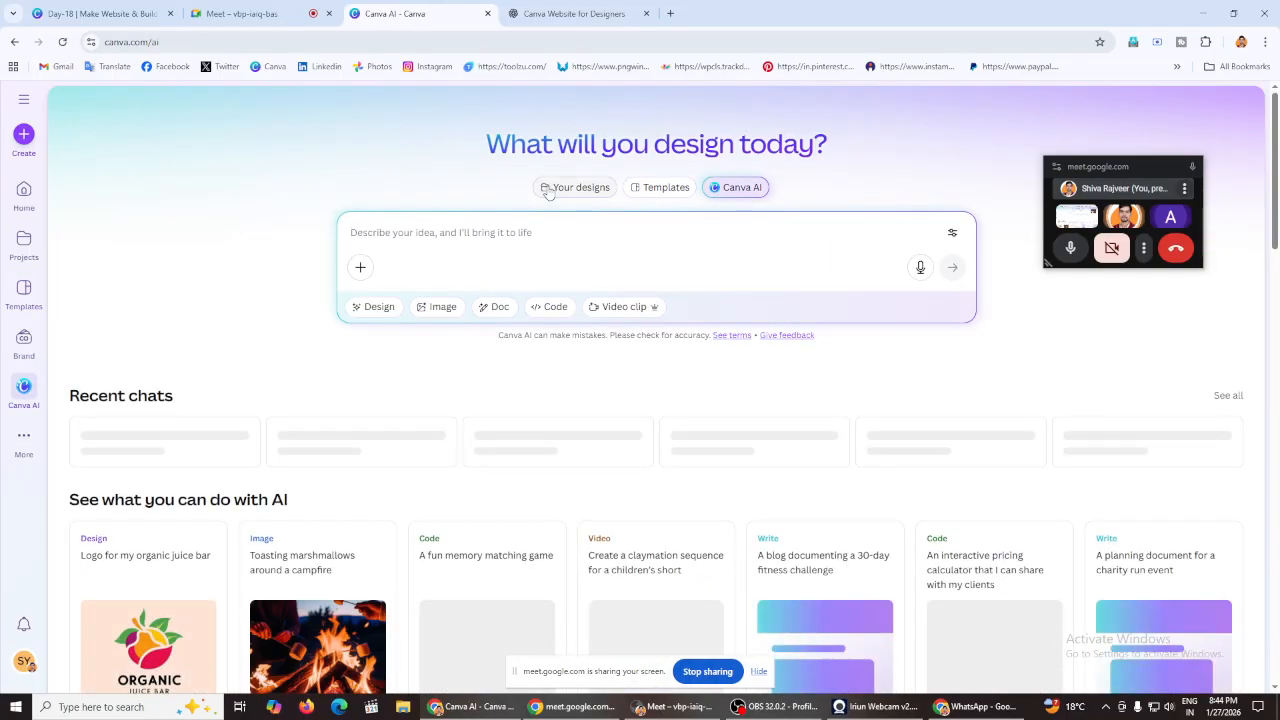
click(573, 13)
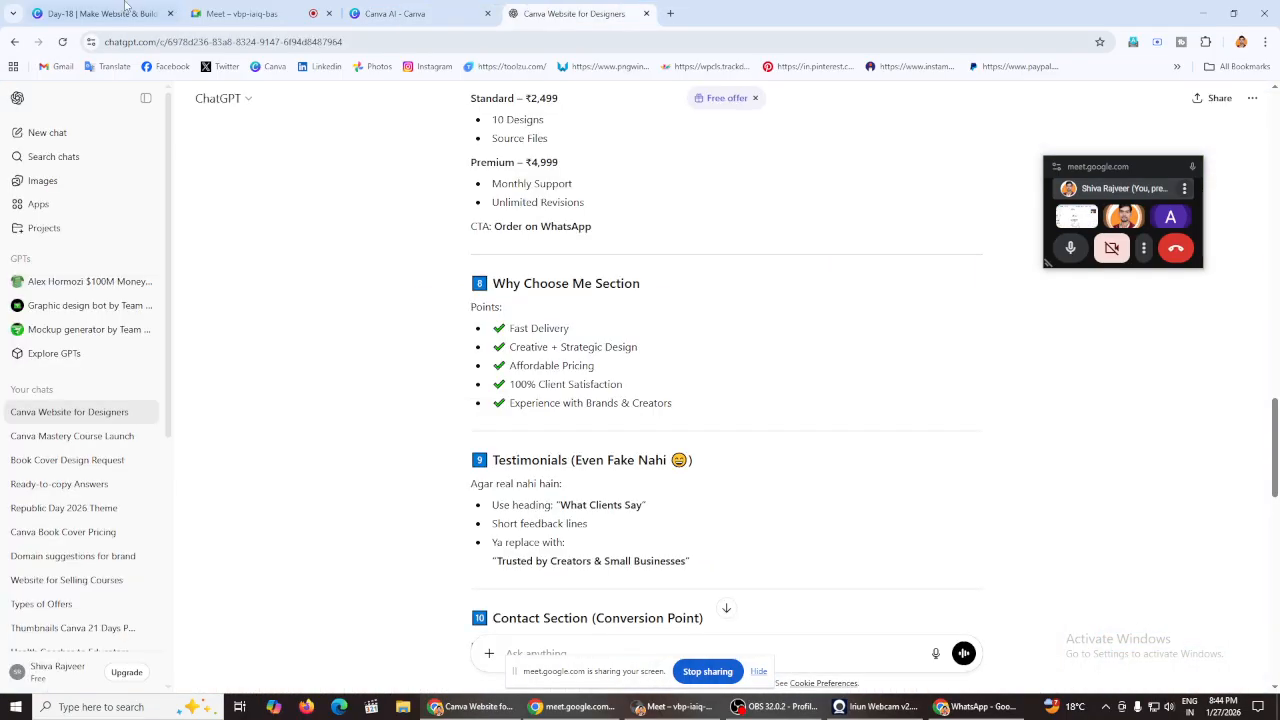
click(400, 13)
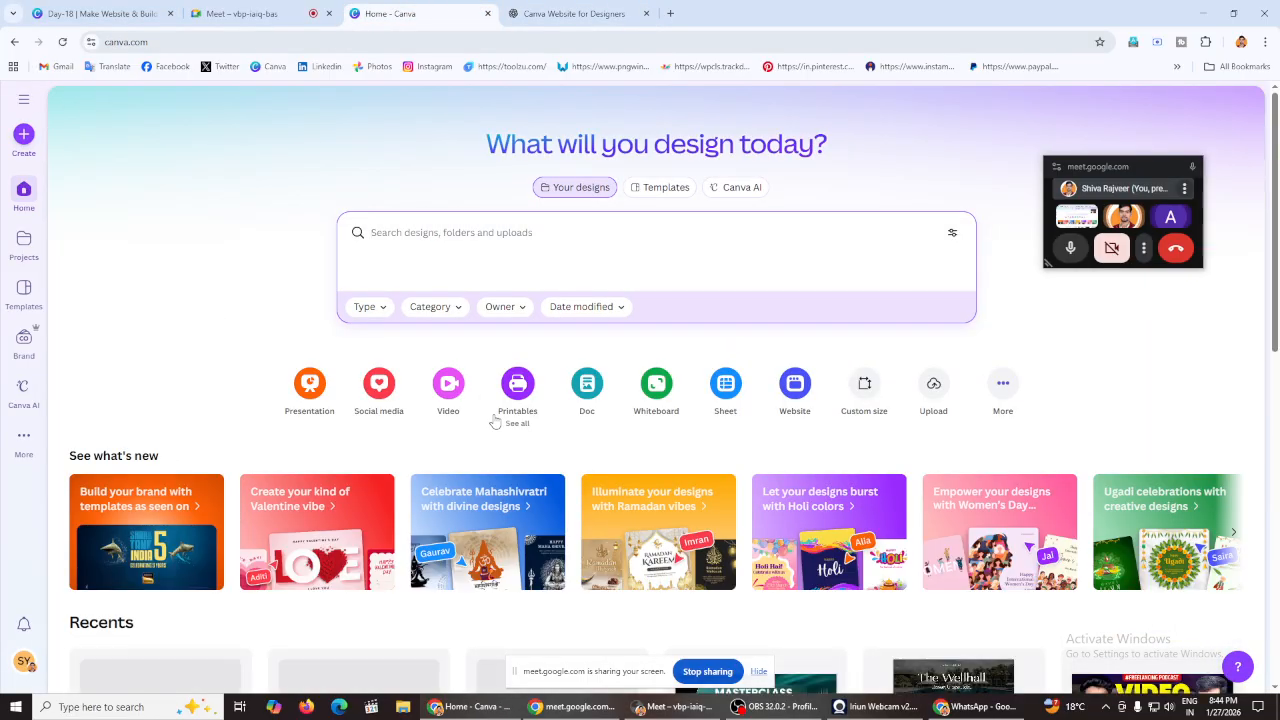
scroll(470, 300, down, 3)
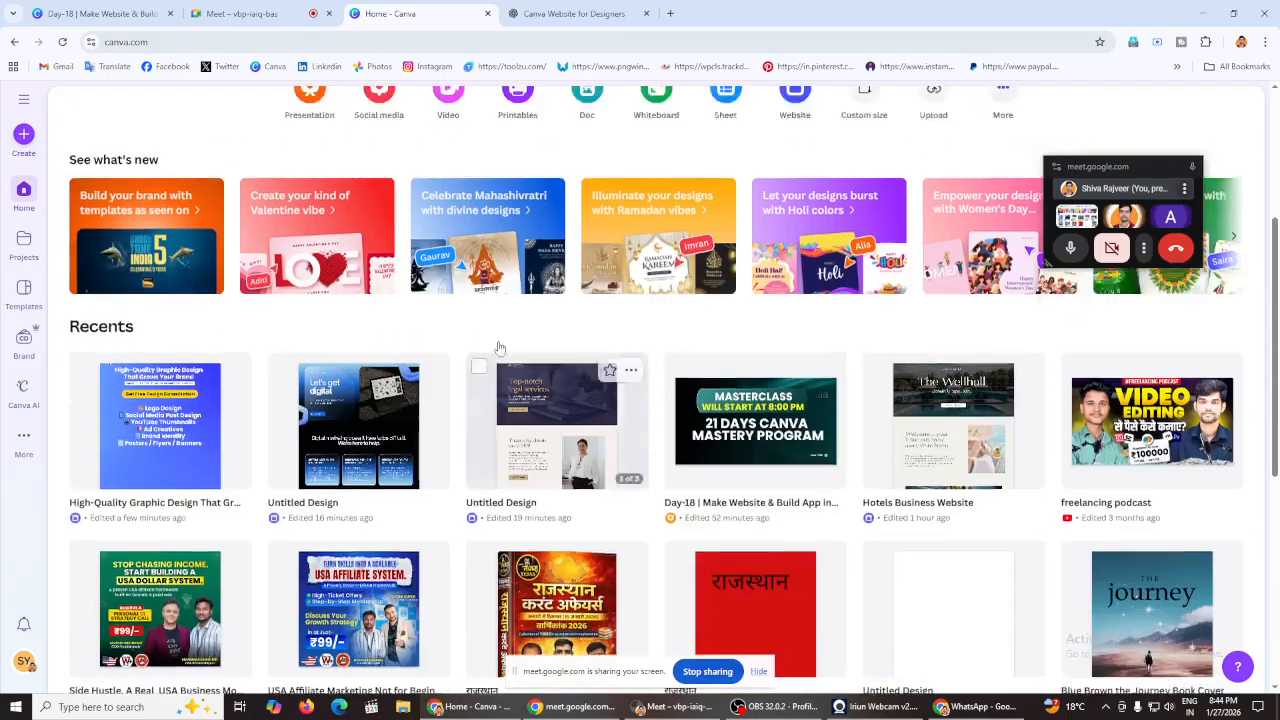
scroll(520, 330, up, 3)
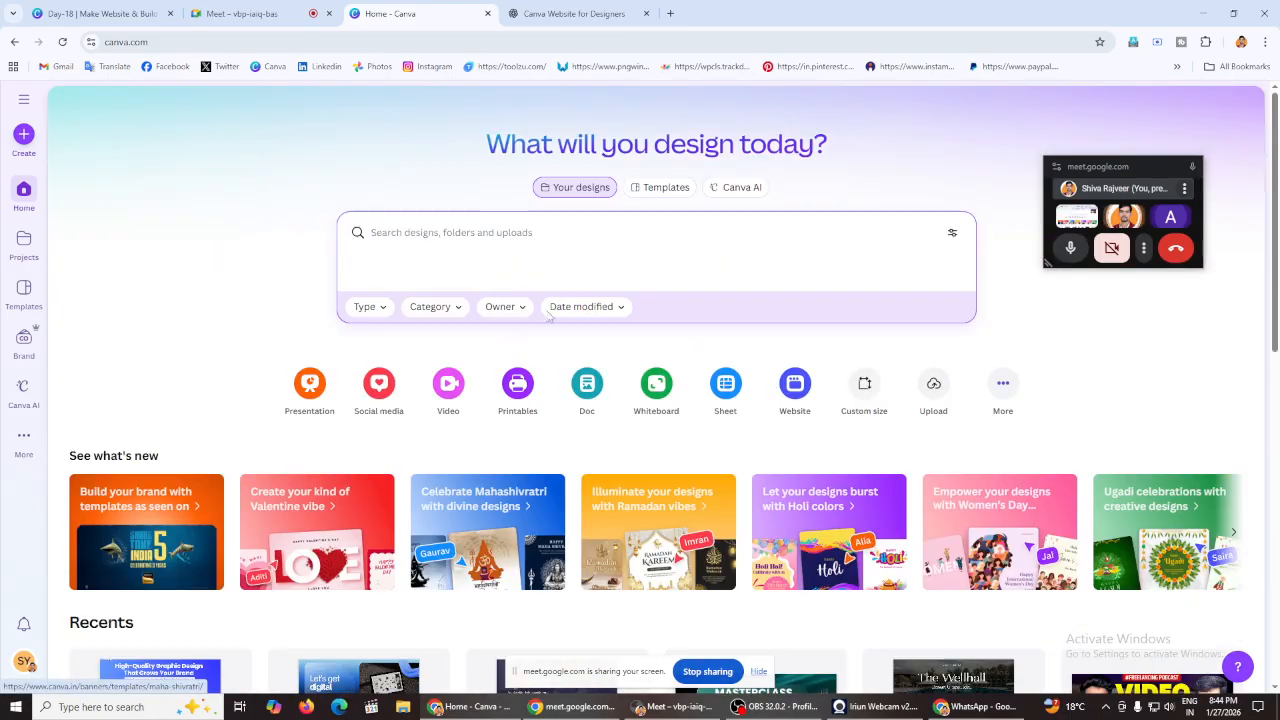
Step: Create a blank Instagram Post (4:5) design from the social media formats
click(24, 137)
click(258, 246)
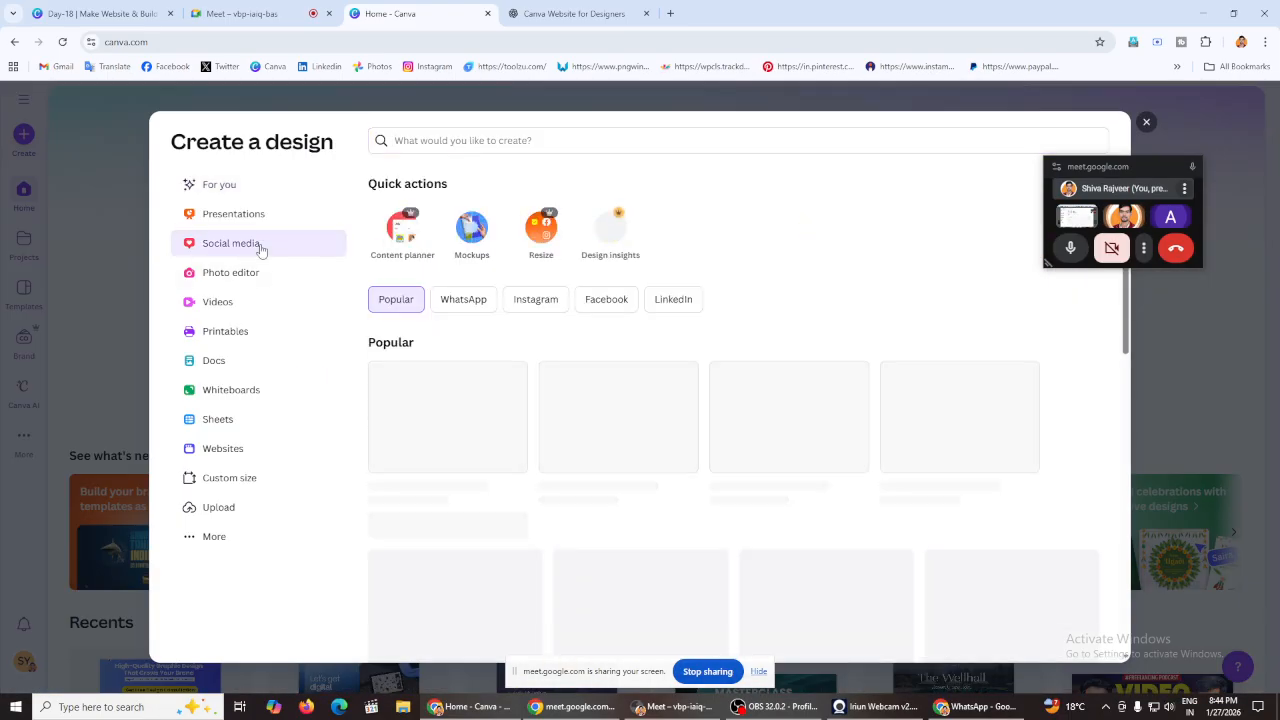
scroll(462, 360, down, 1)
click(462, 349)
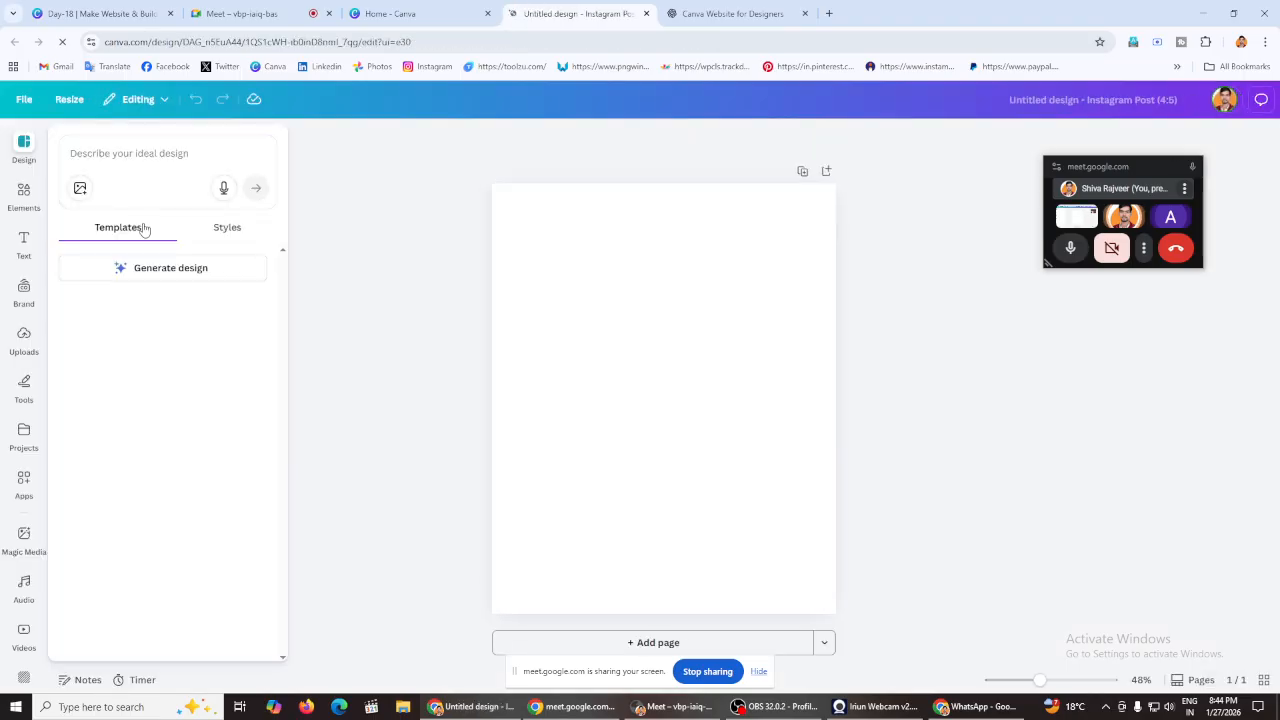
Step: Search the elements for "phone icon" and narrow the results to frames
click(24, 195)
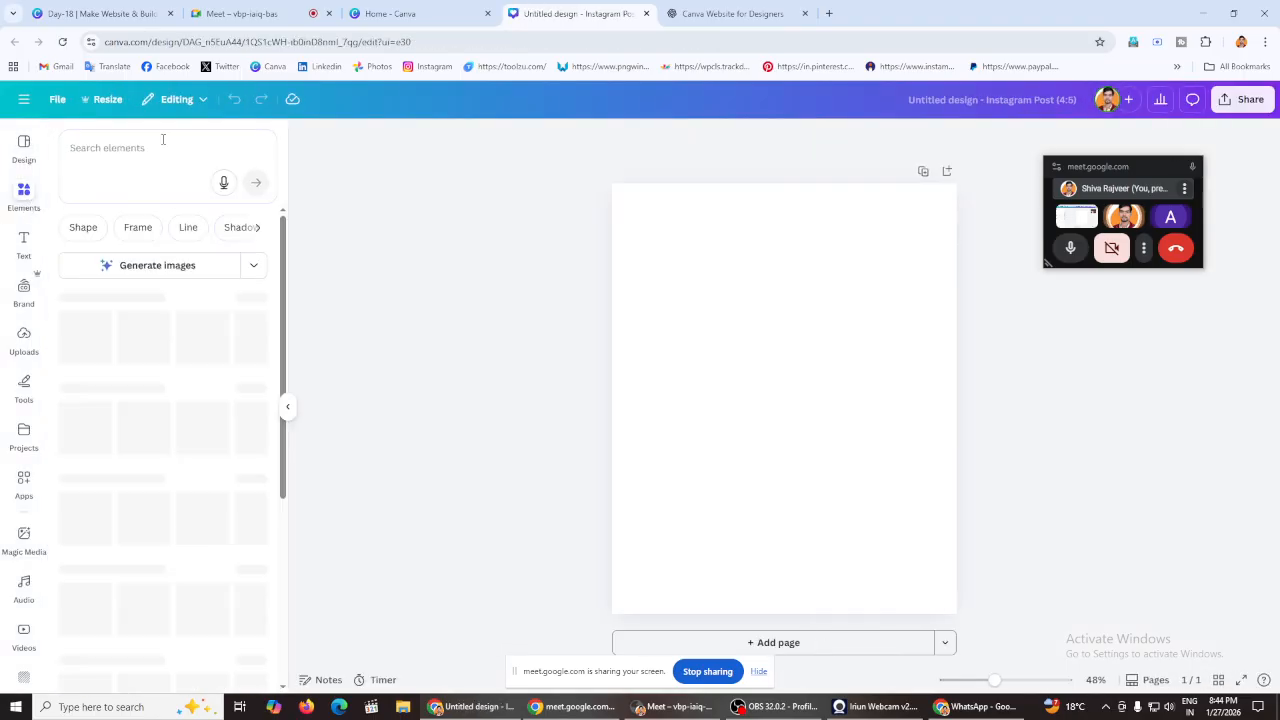
text(p)
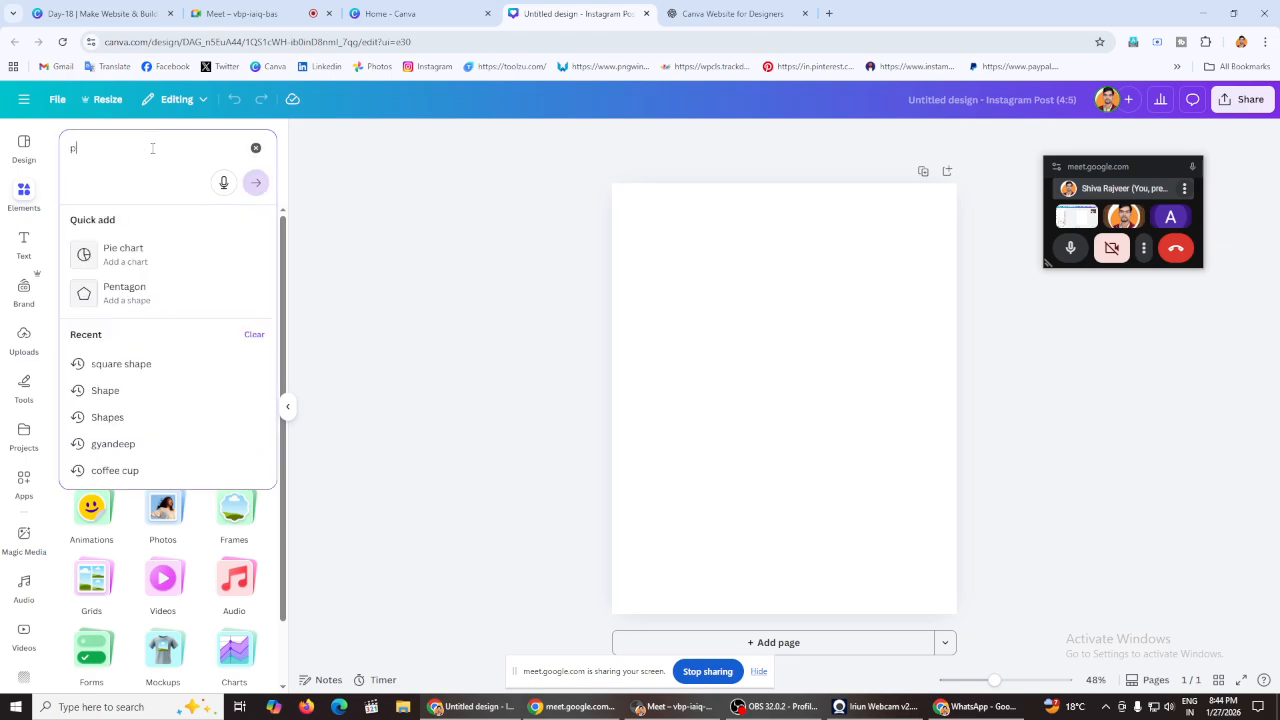
text(j)
key(BackSpace)
key(BackSpace)
text(phone)
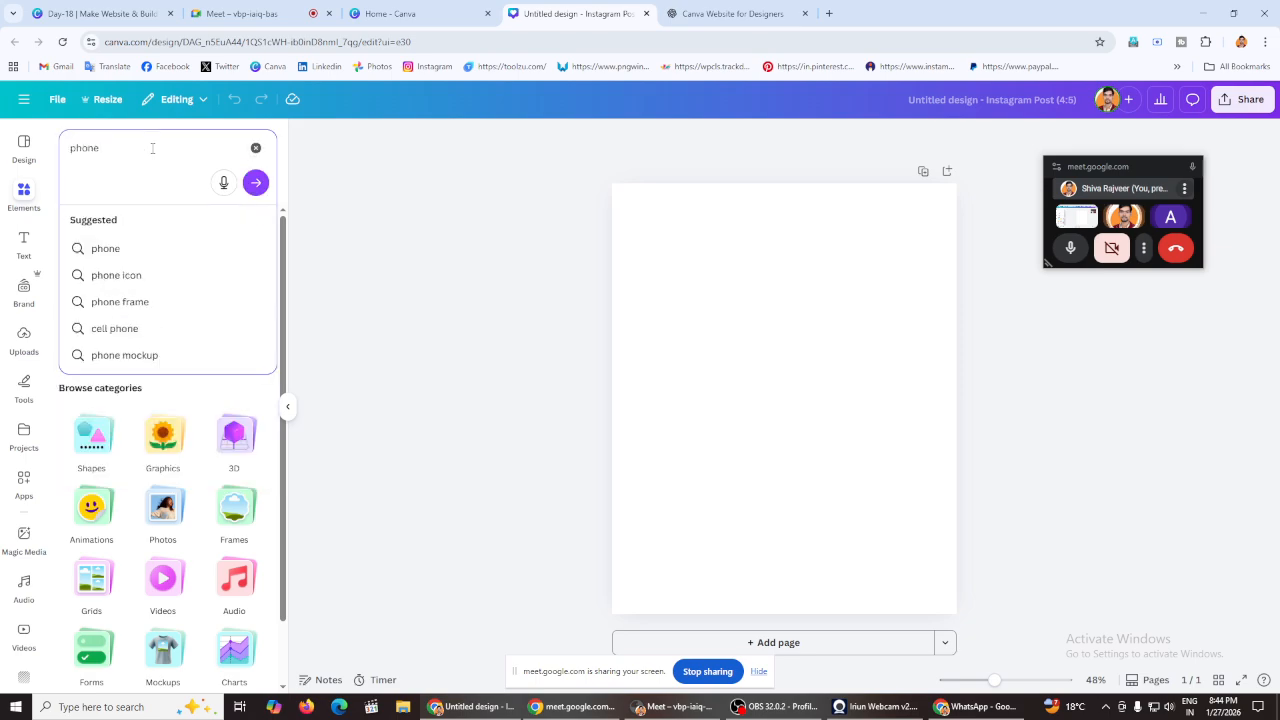
click(163, 274)
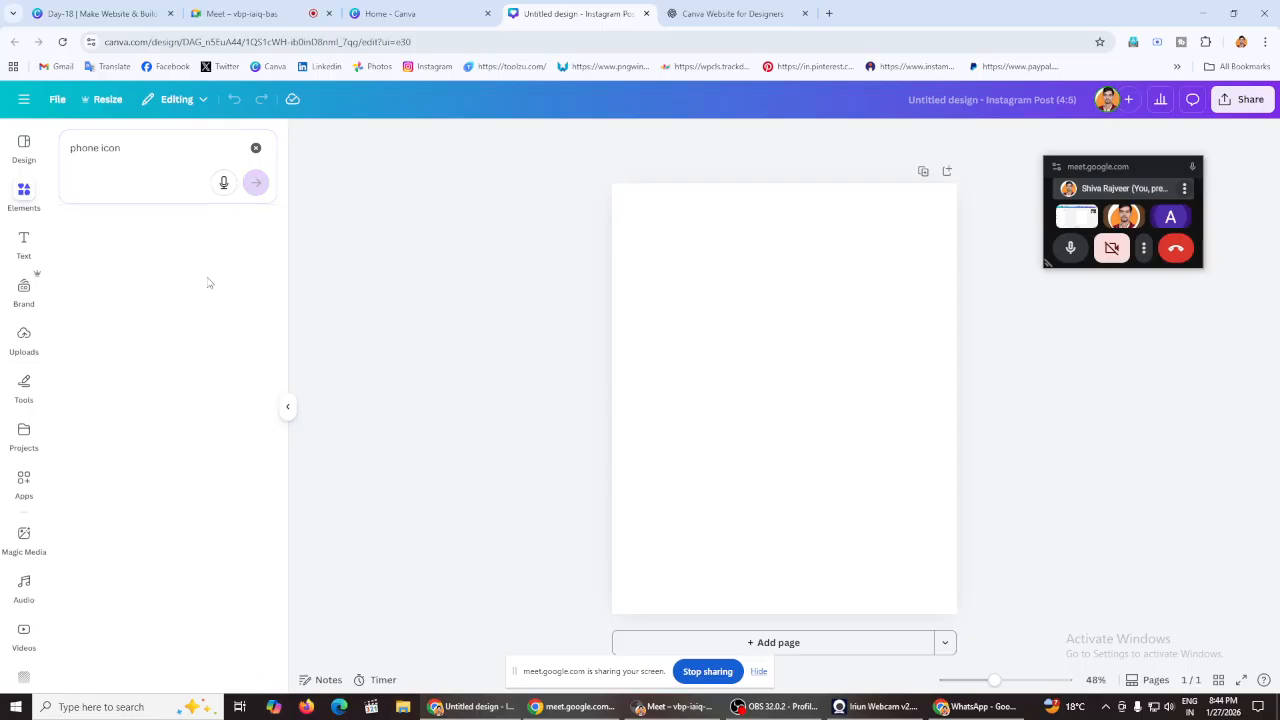
click(158, 190)
click(253, 484)
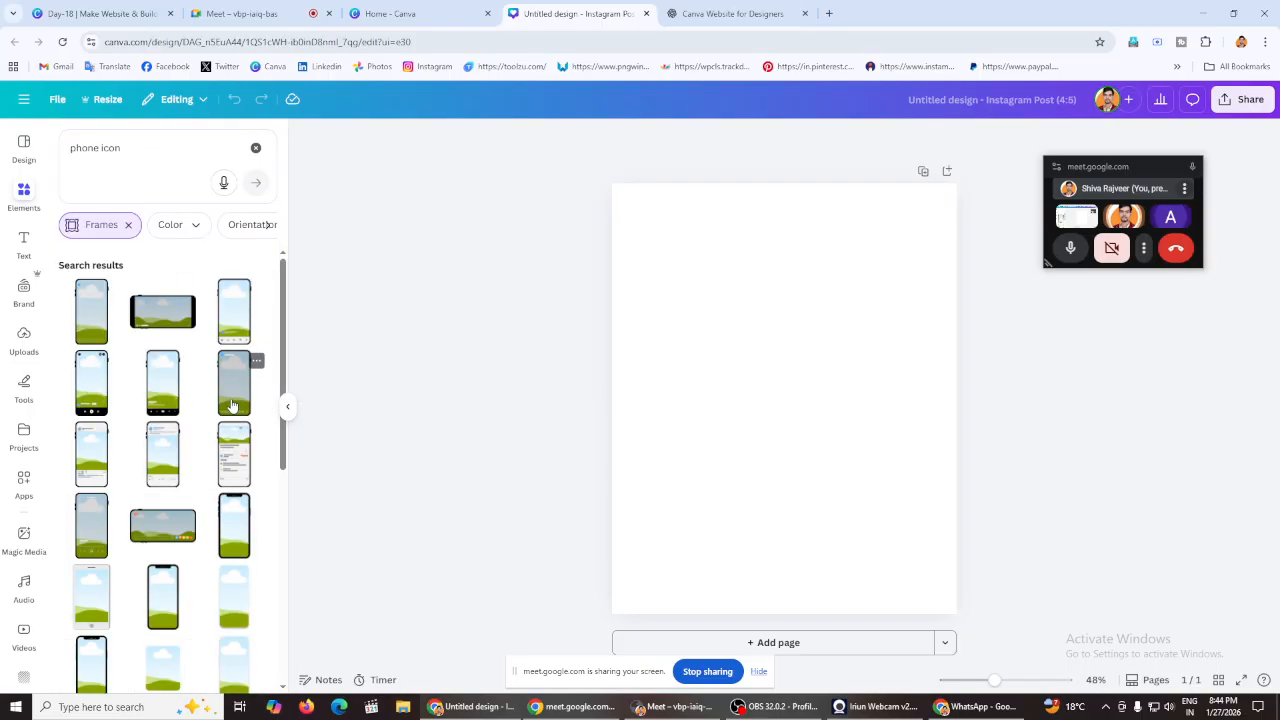
Step: Add a grey-sky phone frame to the blank page, enlarge it to most of the page height, and centre it
click(232, 405)
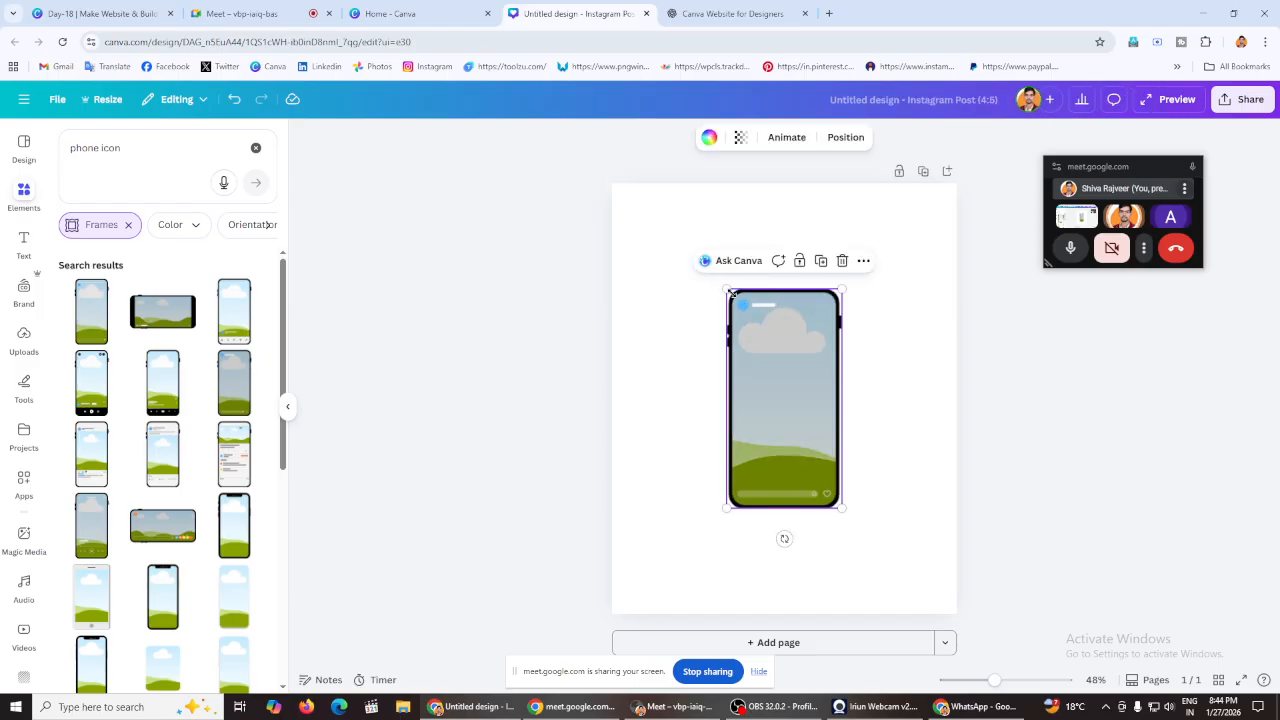
drag(727, 289, 541, 243)
drag(748, 361, 781, 418)
click(1046, 425)
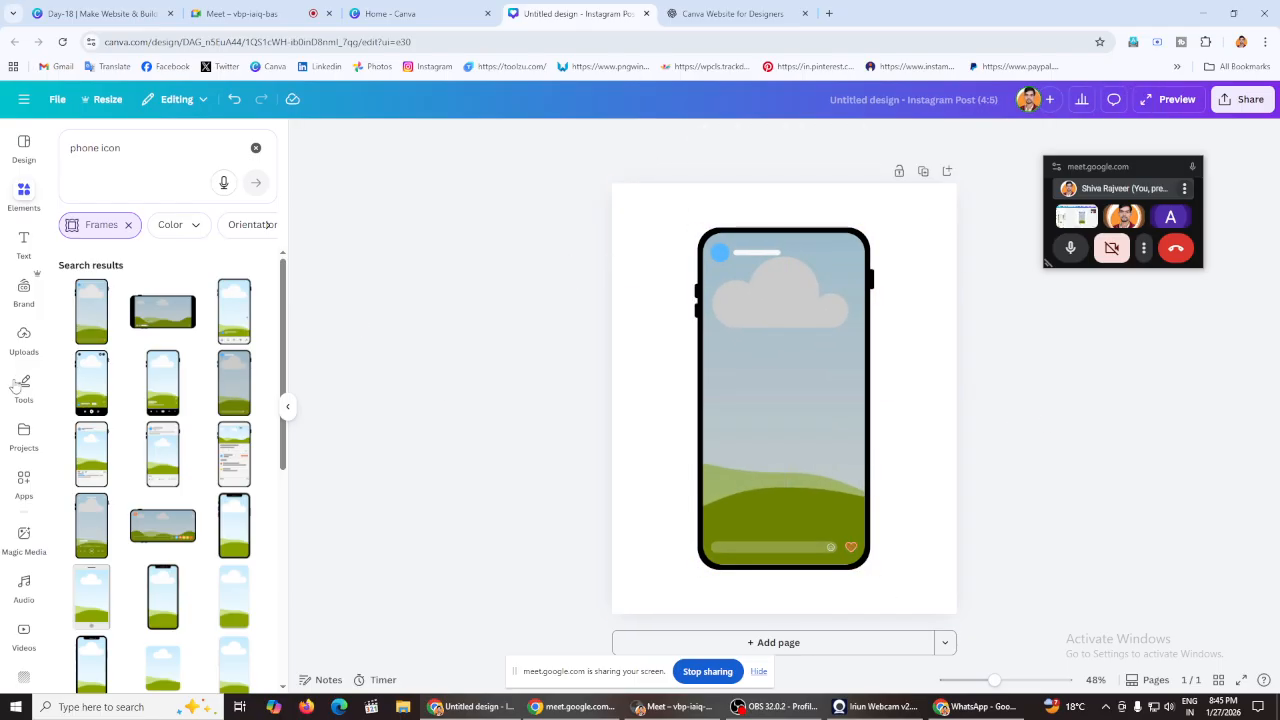
Step: Fill the phone frame with the uploaded green Booster Book cover image, and try adding a heading over it
click(24, 337)
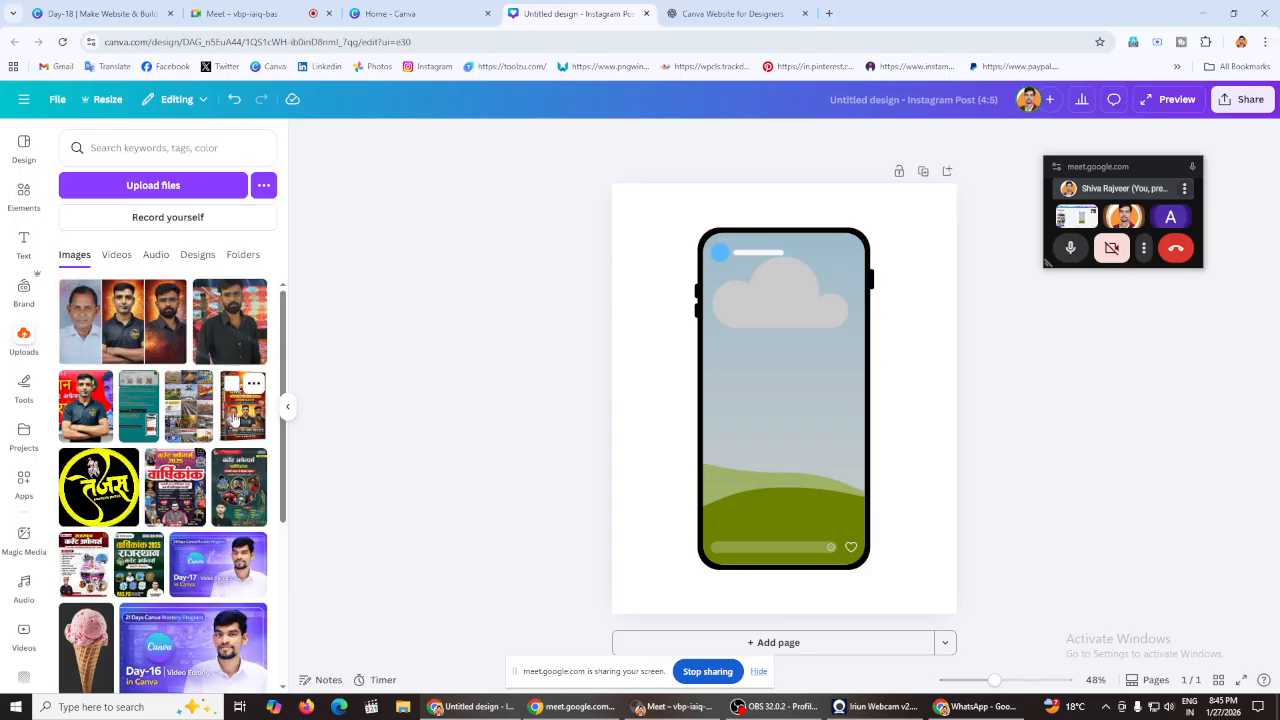
scroll(165, 510, down, 1)
click(142, 514)
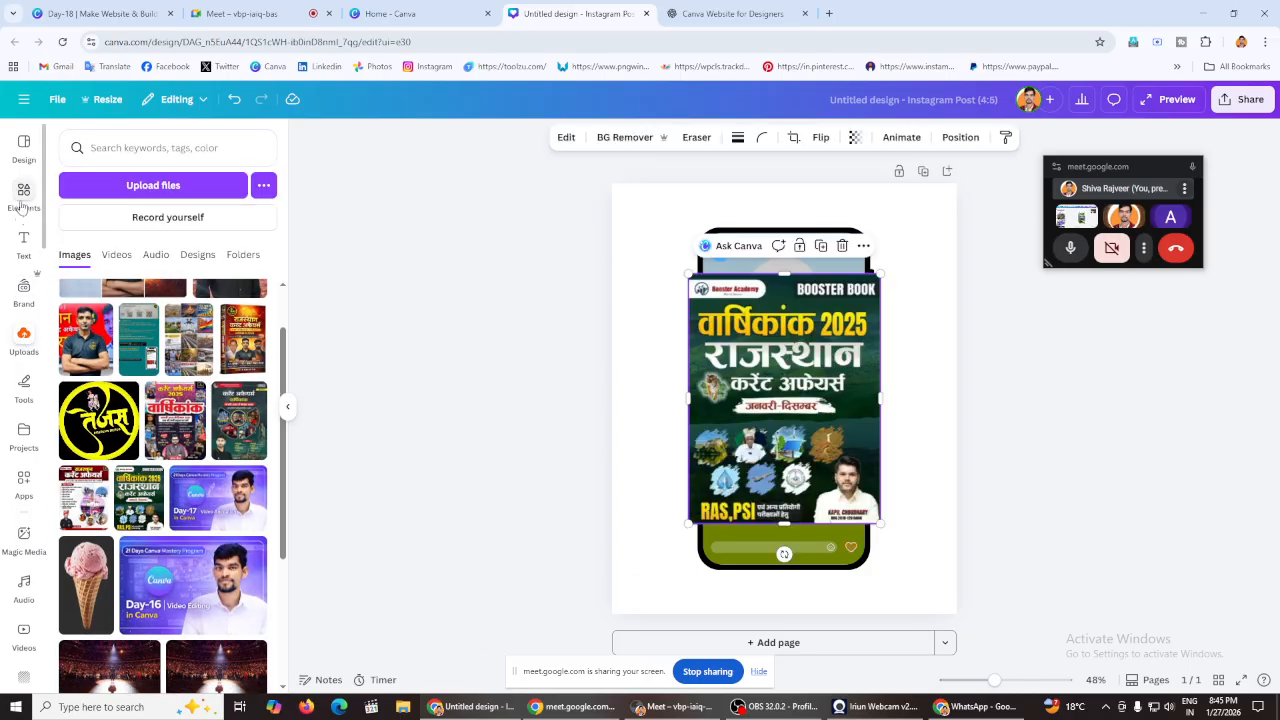
click(24, 197)
drag(767, 430, 767, 400)
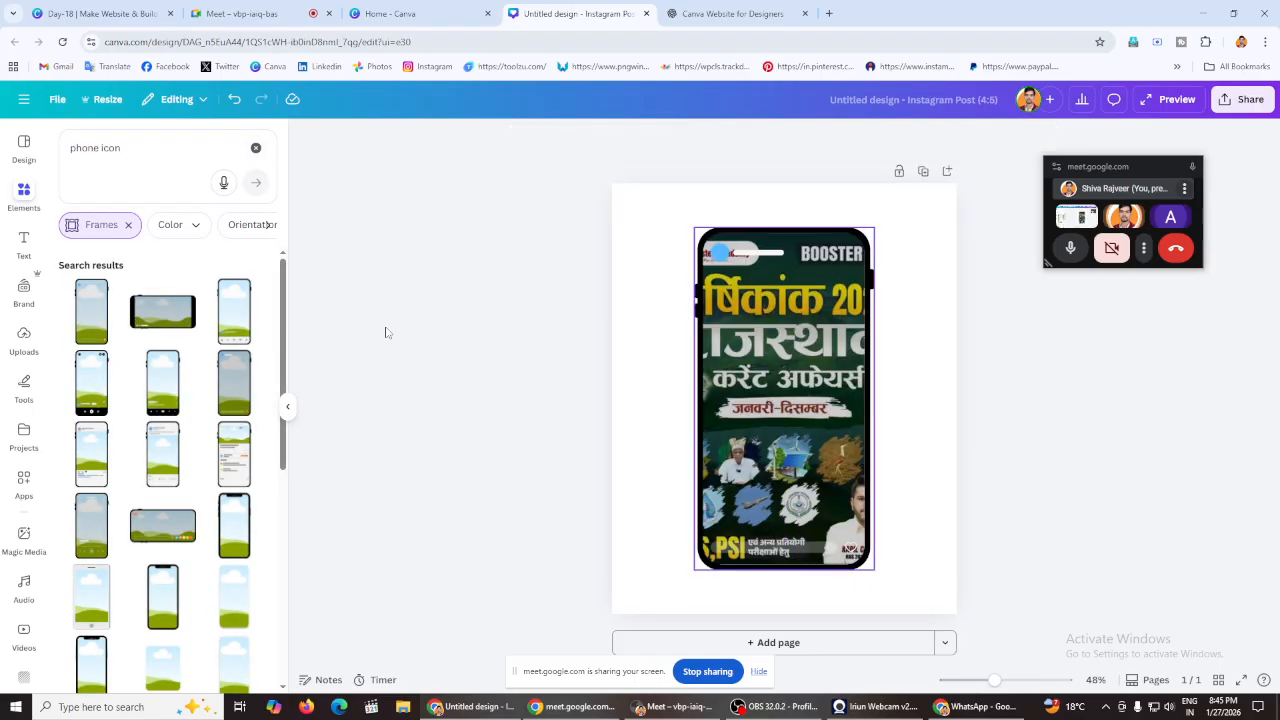
click(24, 241)
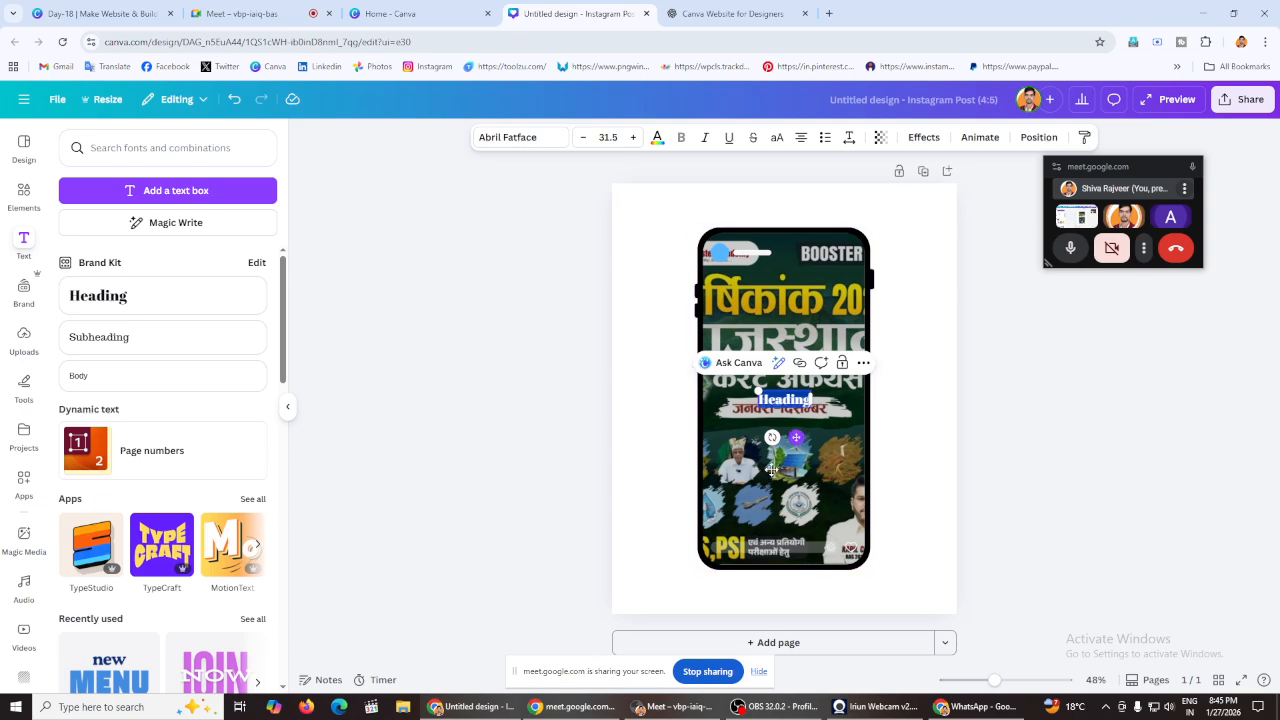
drag(771, 469, 336, 342)
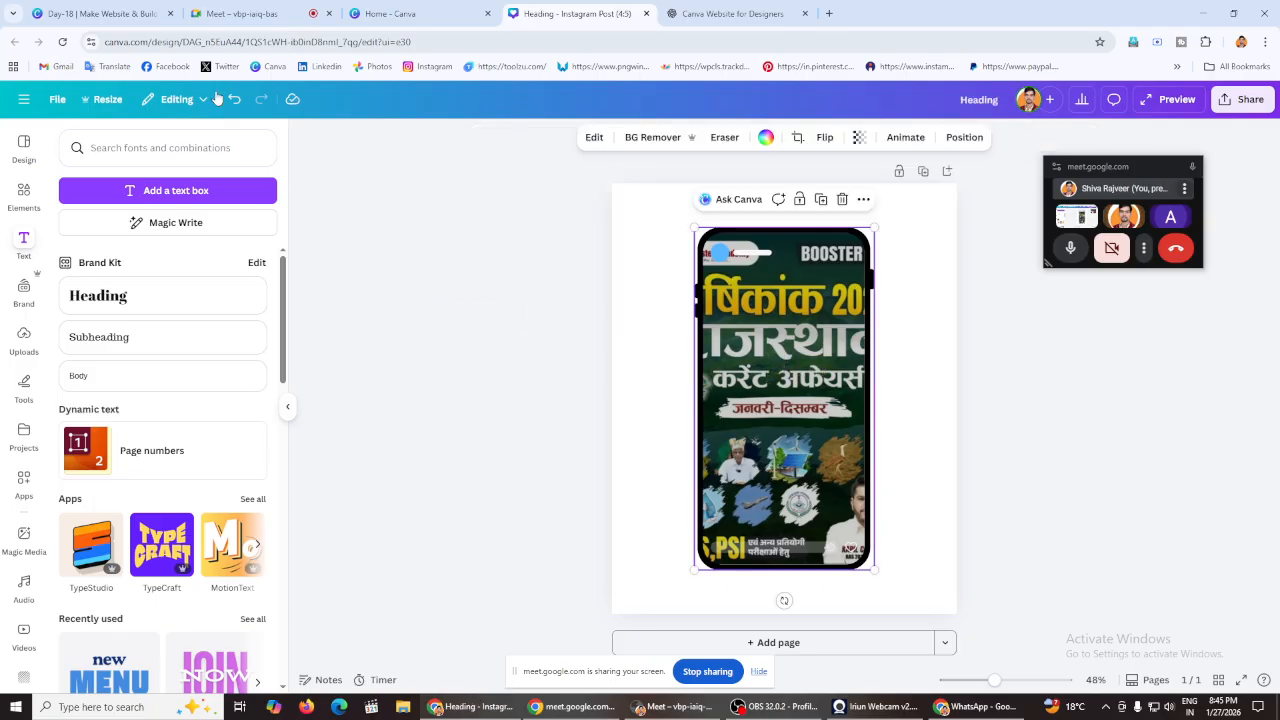
Step: Create another blank Instagram Post (4:5) design and close the previous phone frame design
click(390, 13)
click(464, 349)
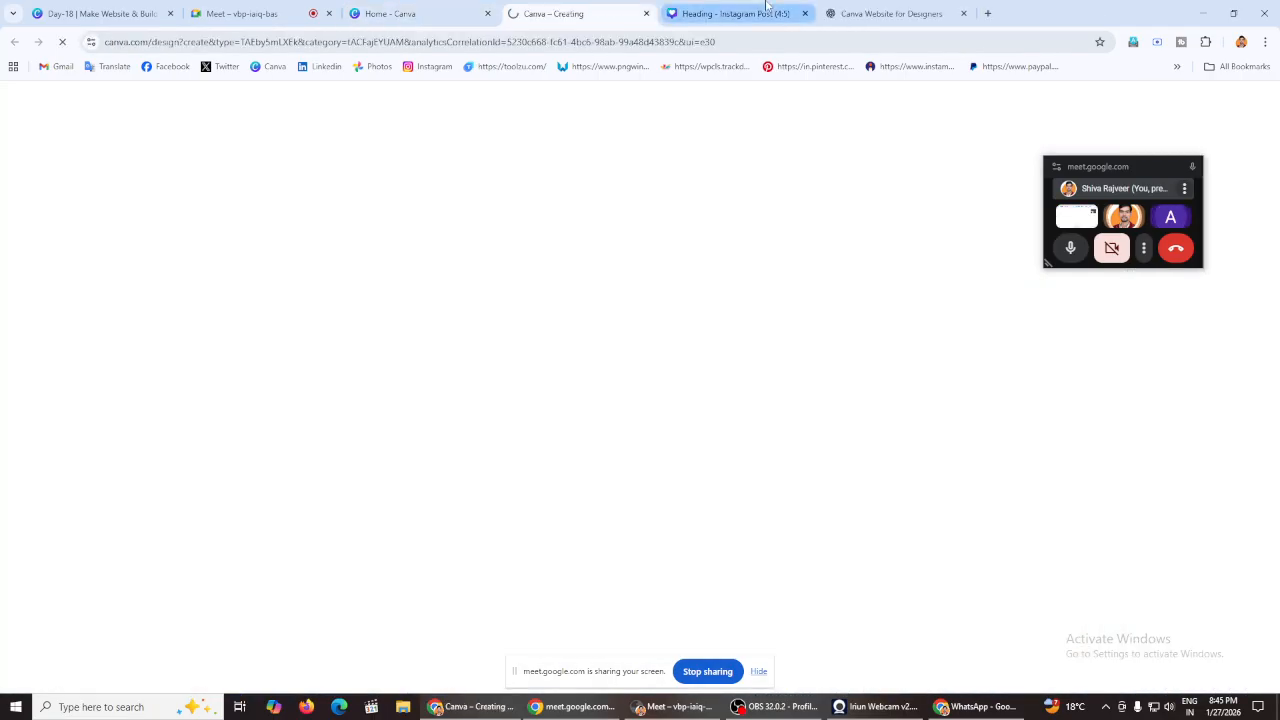
click(802, 19)
click(545, 6)
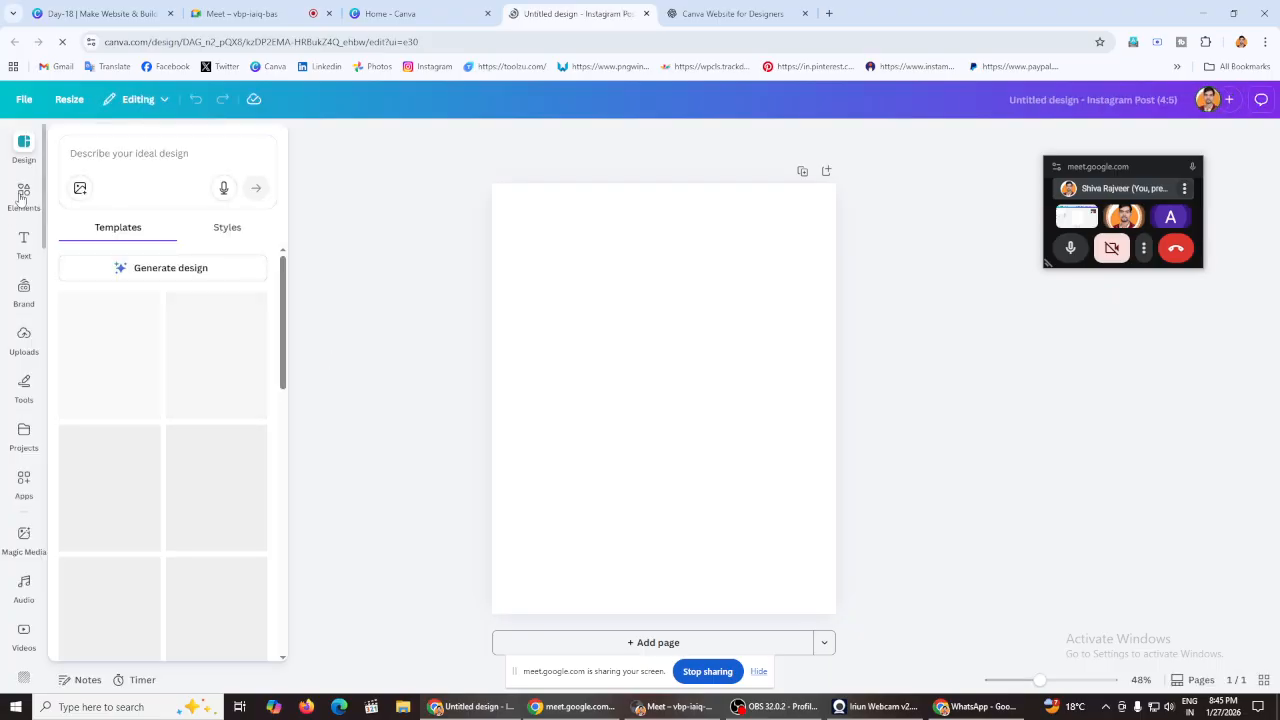
Step: Add the first phone frame from the "phone icon" frame results, enlarge it to about 535 × 1,019, and centre it on the page
click(22, 195)
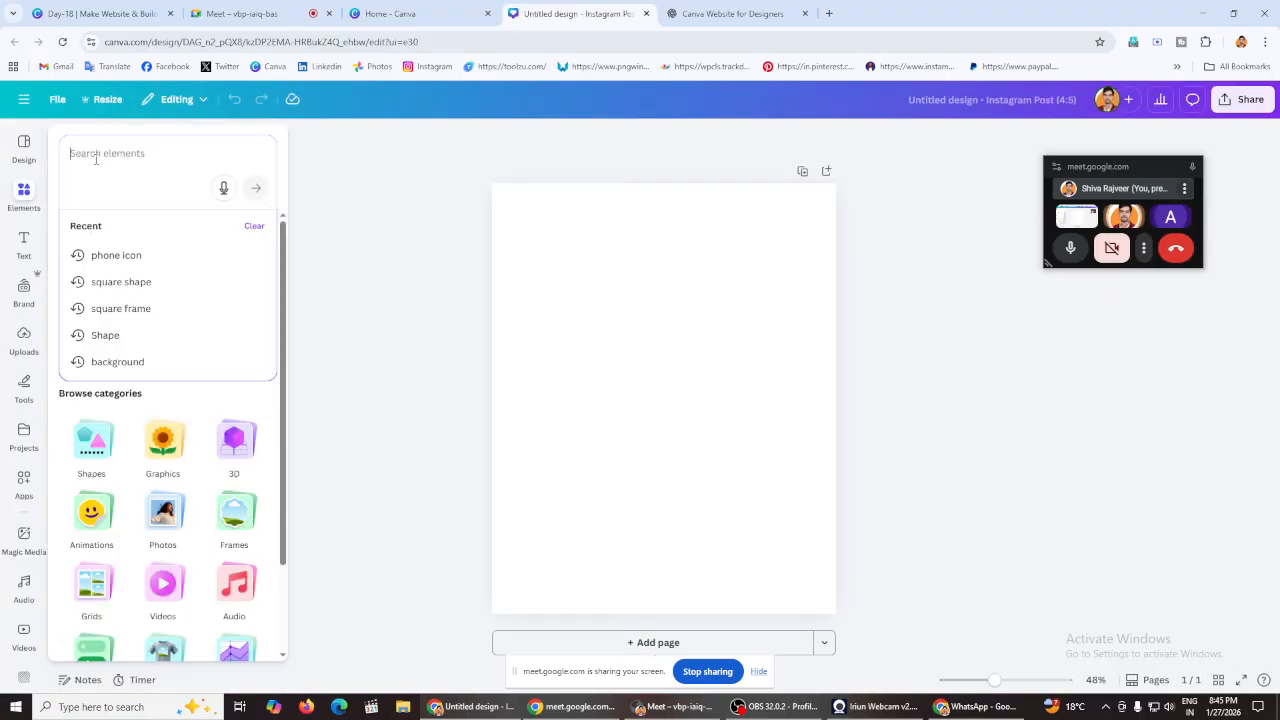
click(117, 255)
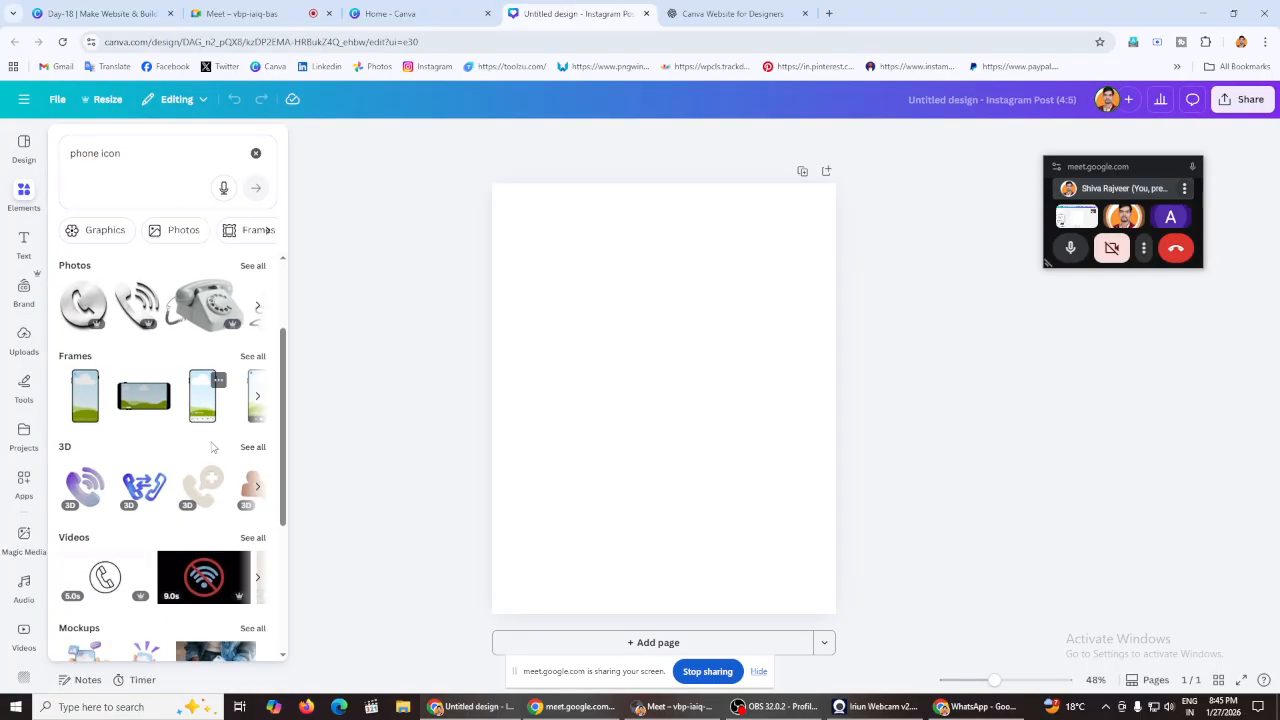
click(251, 357)
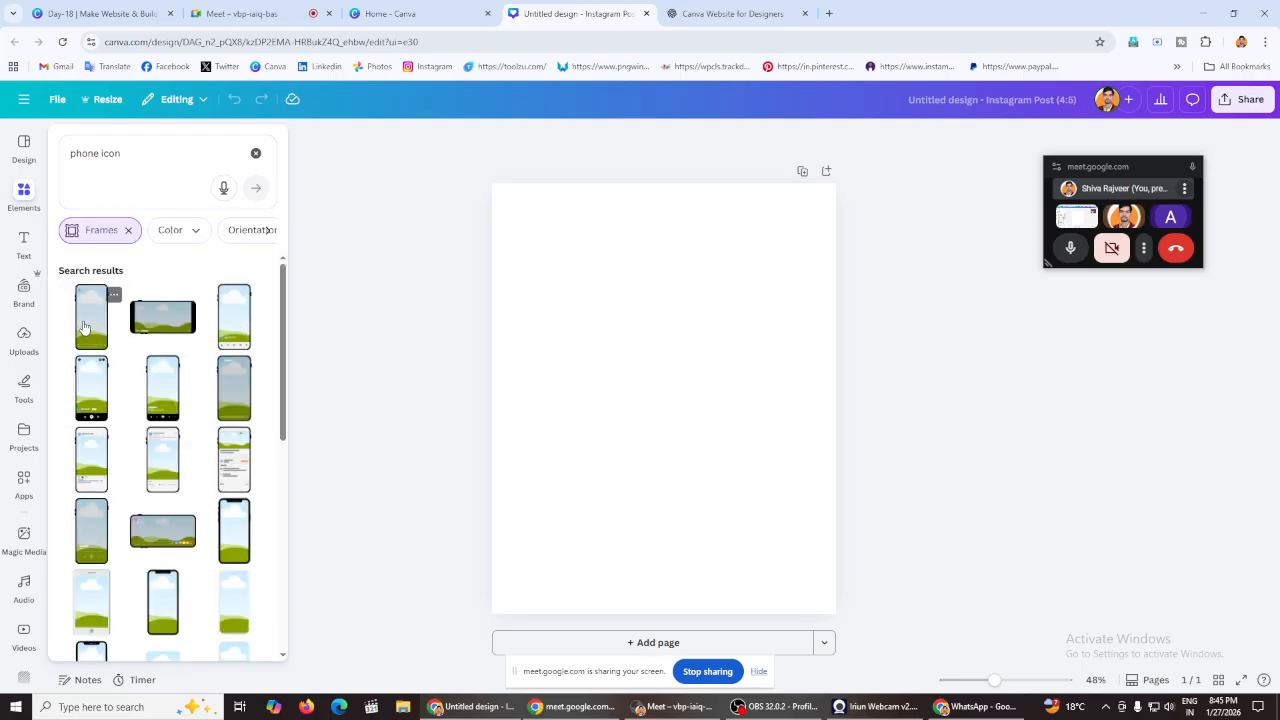
click(85, 327)
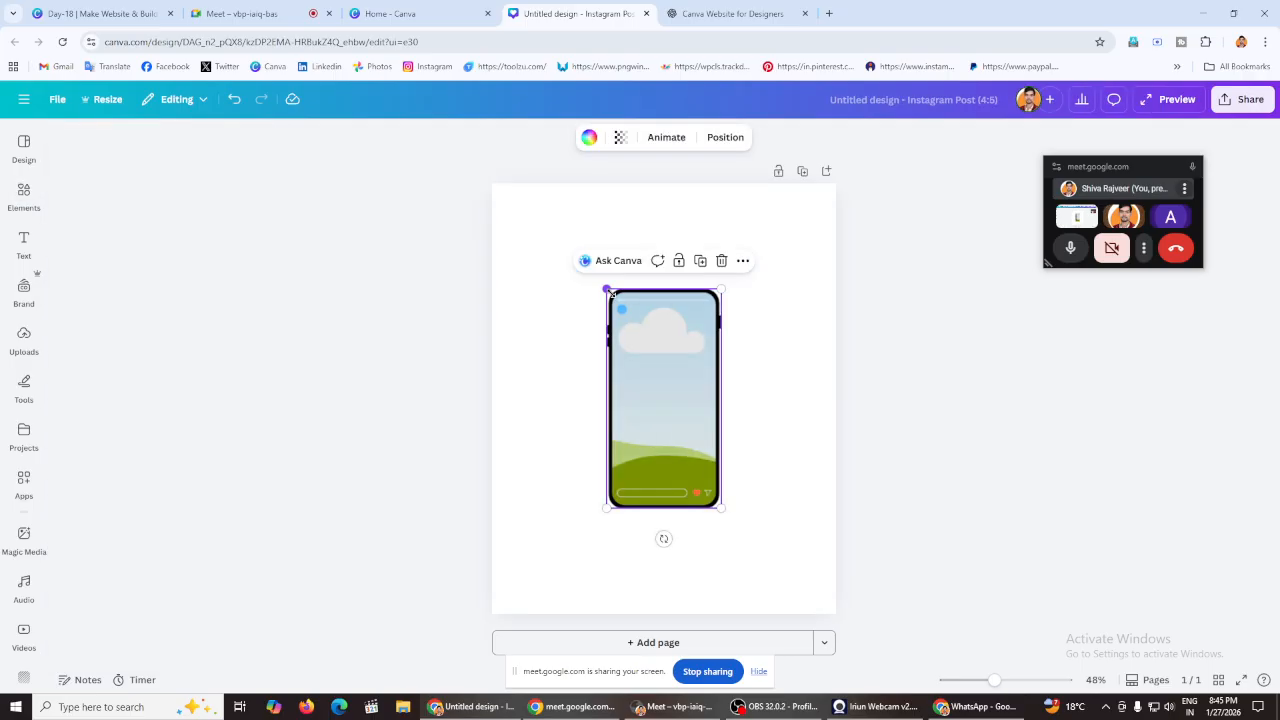
drag(608, 290, 431, 251)
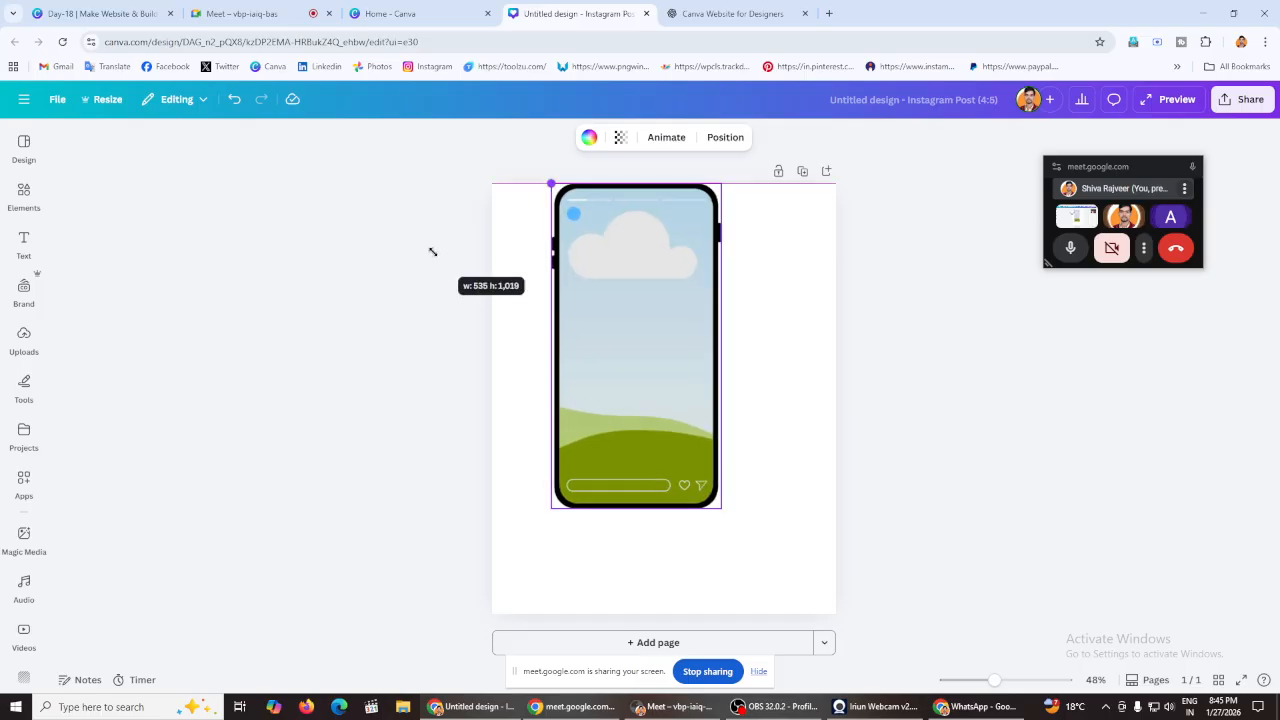
drag(649, 366, 668, 398)
click(349, 346)
Step: Fill the phone frame with the recently used blue gradient image
click(12, 246)
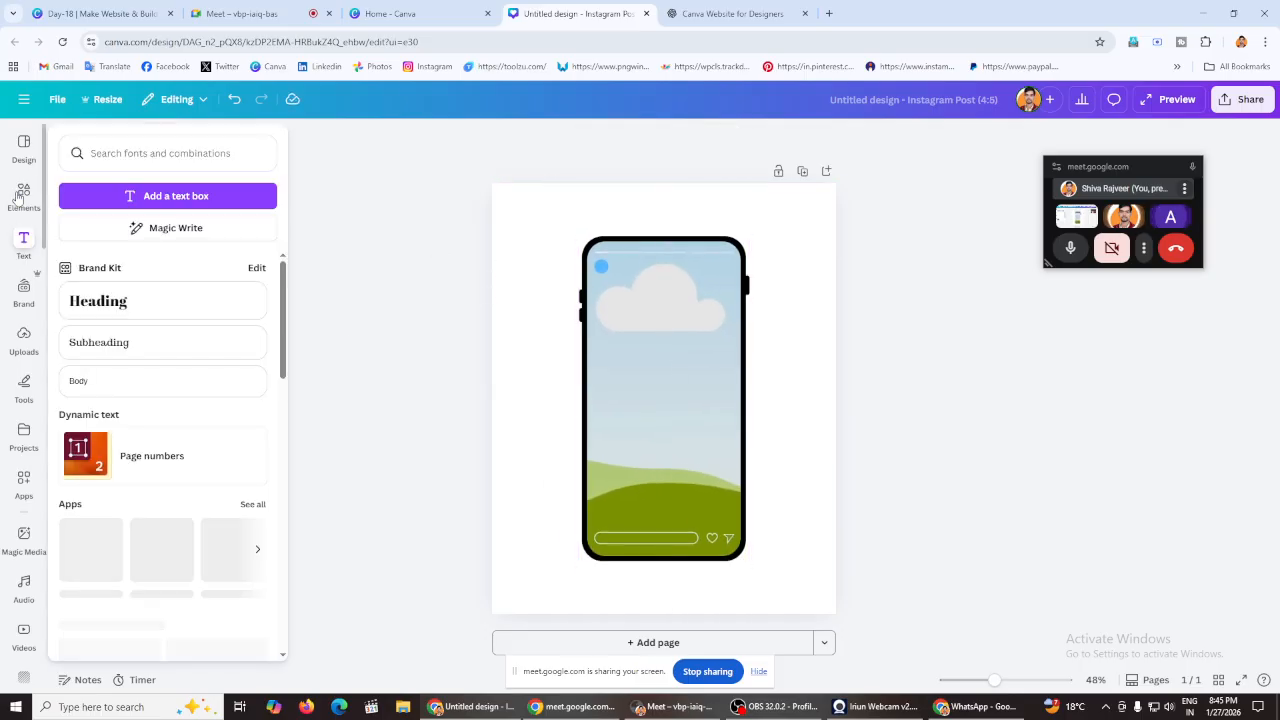
click(24, 195)
click(256, 148)
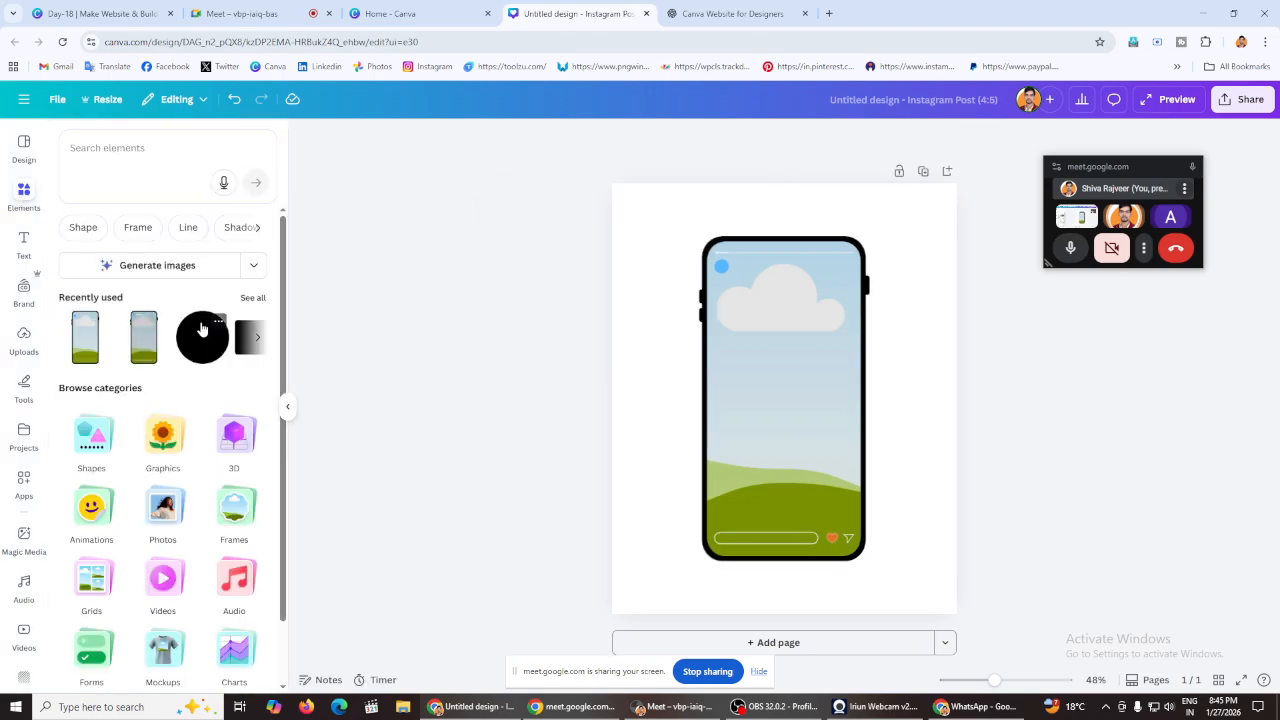
click(253, 299)
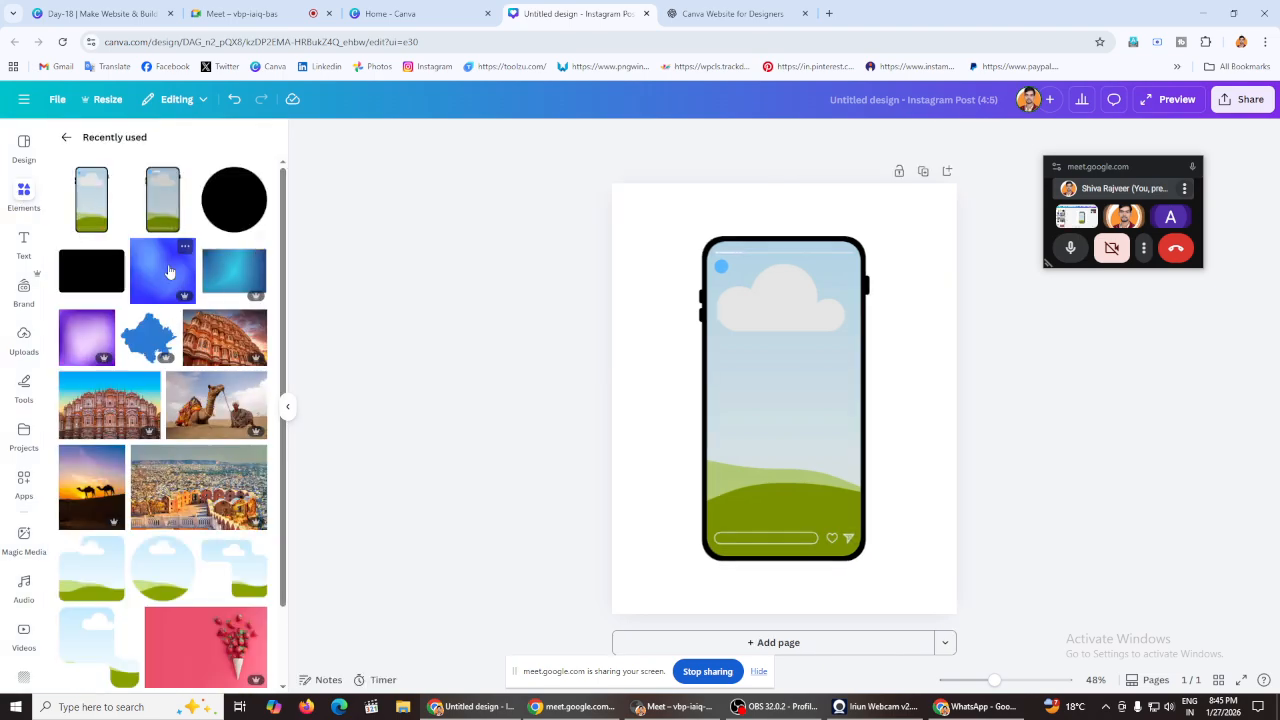
click(169, 272)
drag(820, 358, 816, 350)
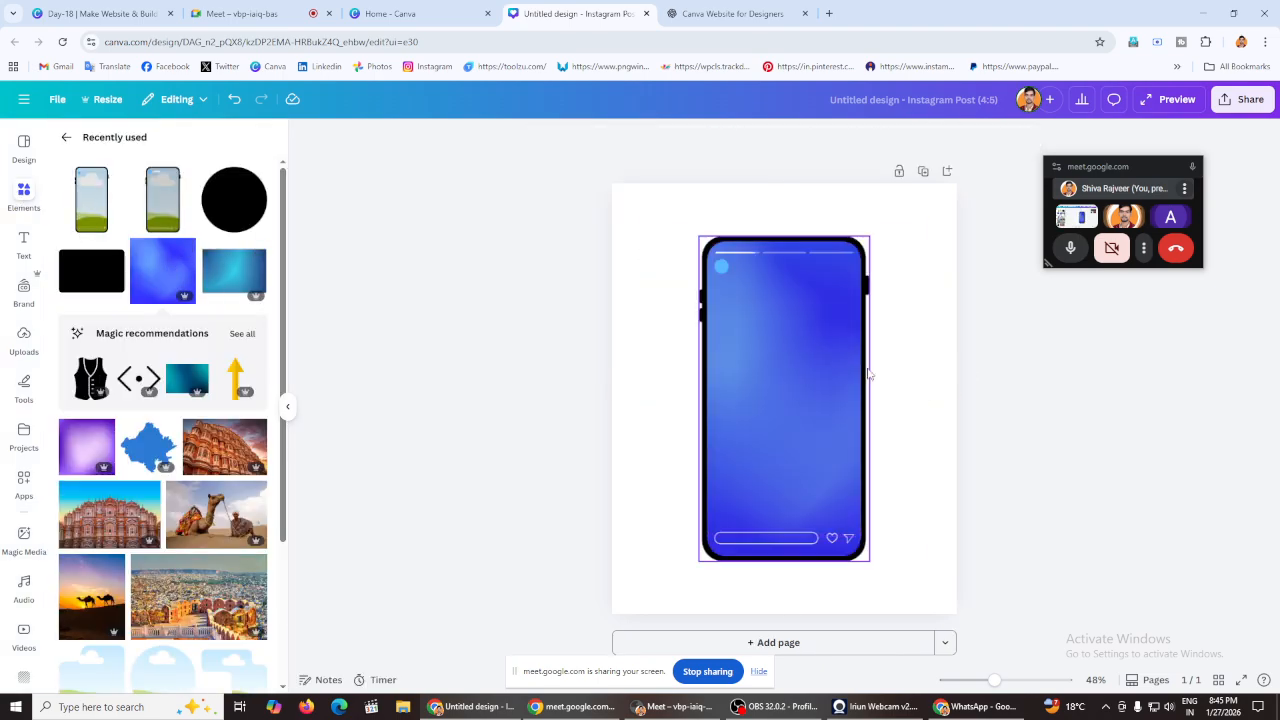
Step: Add a heading reading "Home" and place it near the lower-left corner of the phone screen
click(67, 139)
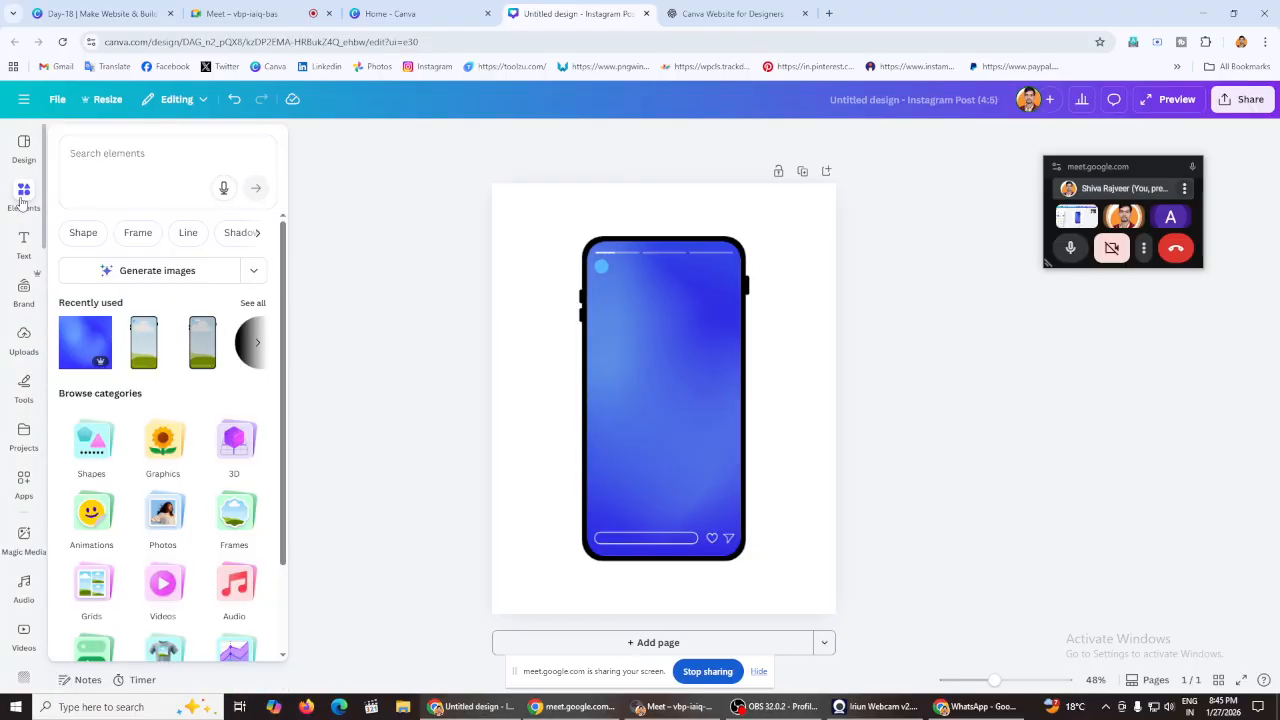
click(23, 243)
click(98, 296)
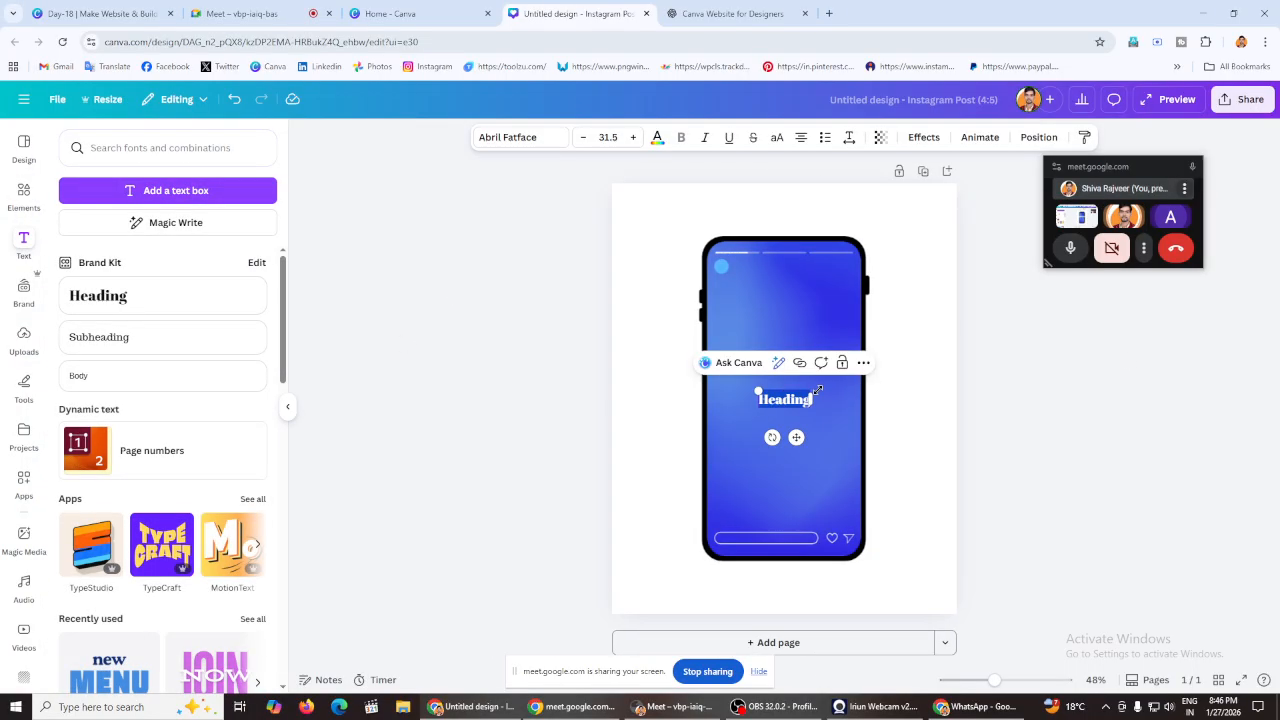
text(He)
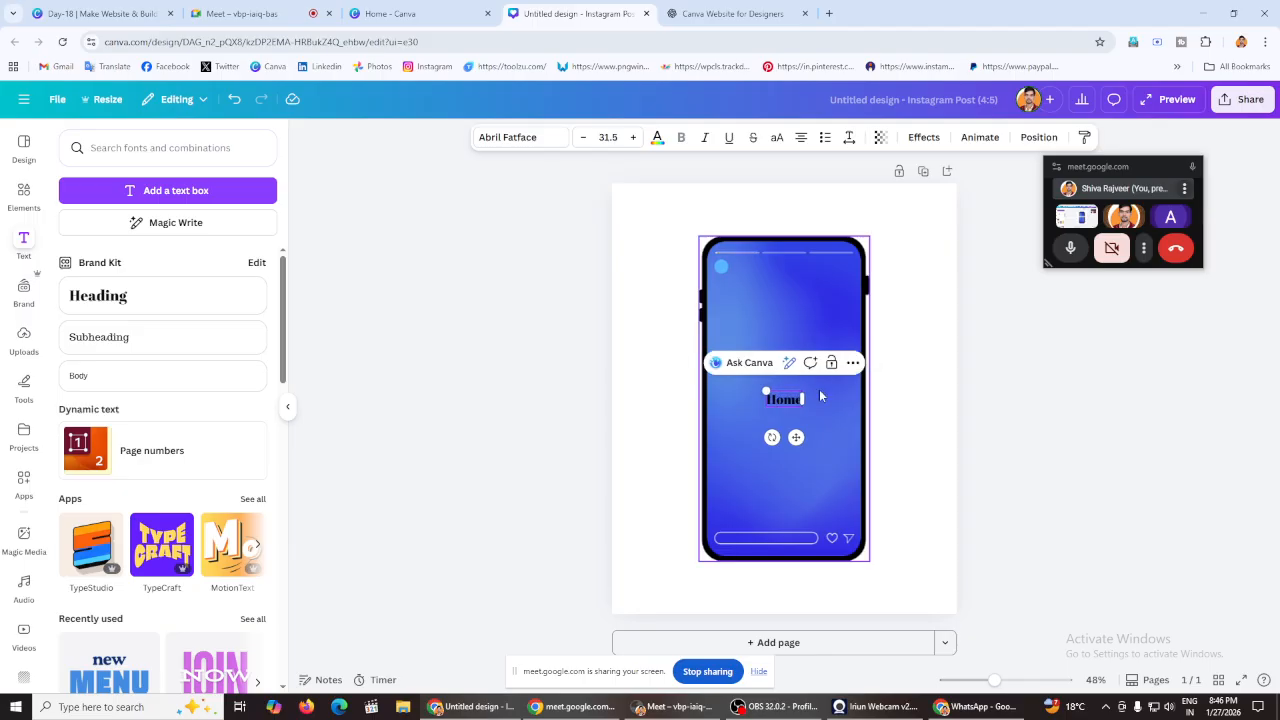
text(me)
drag(784, 443, 734, 558)
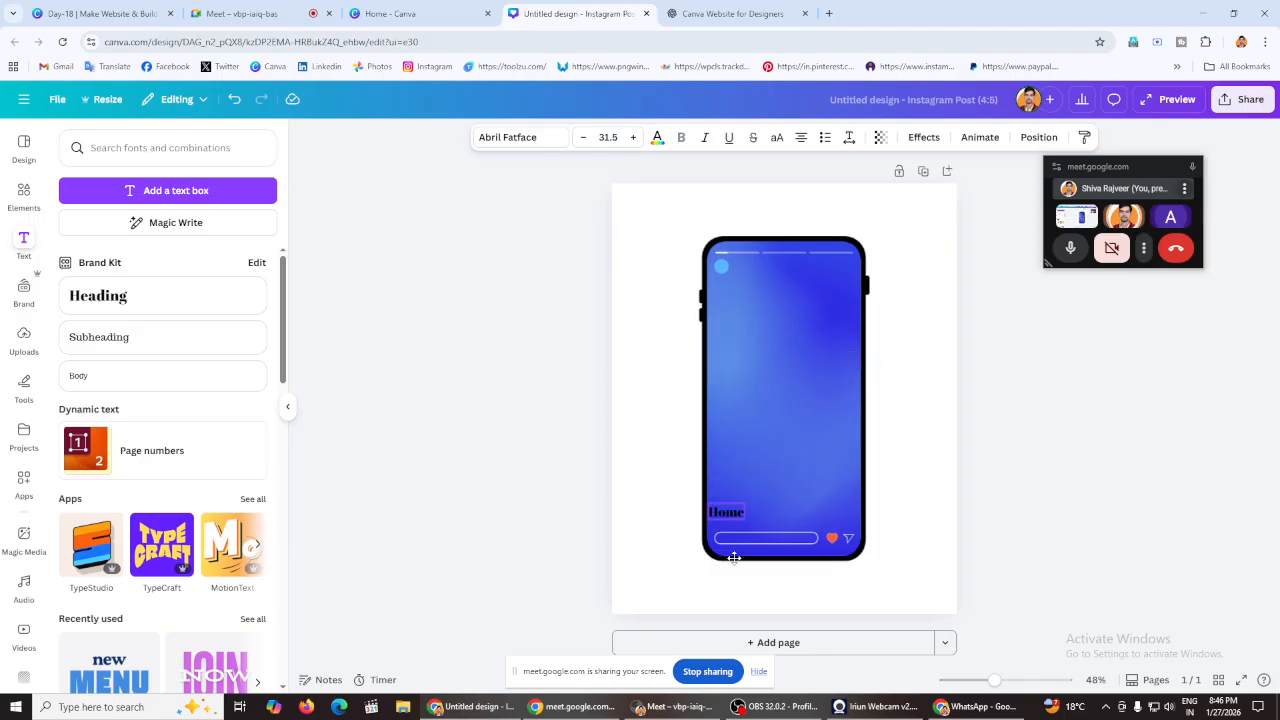
Step: Delete the gradient-filled phone frame together with its image, keeping the Home text
click(786, 411)
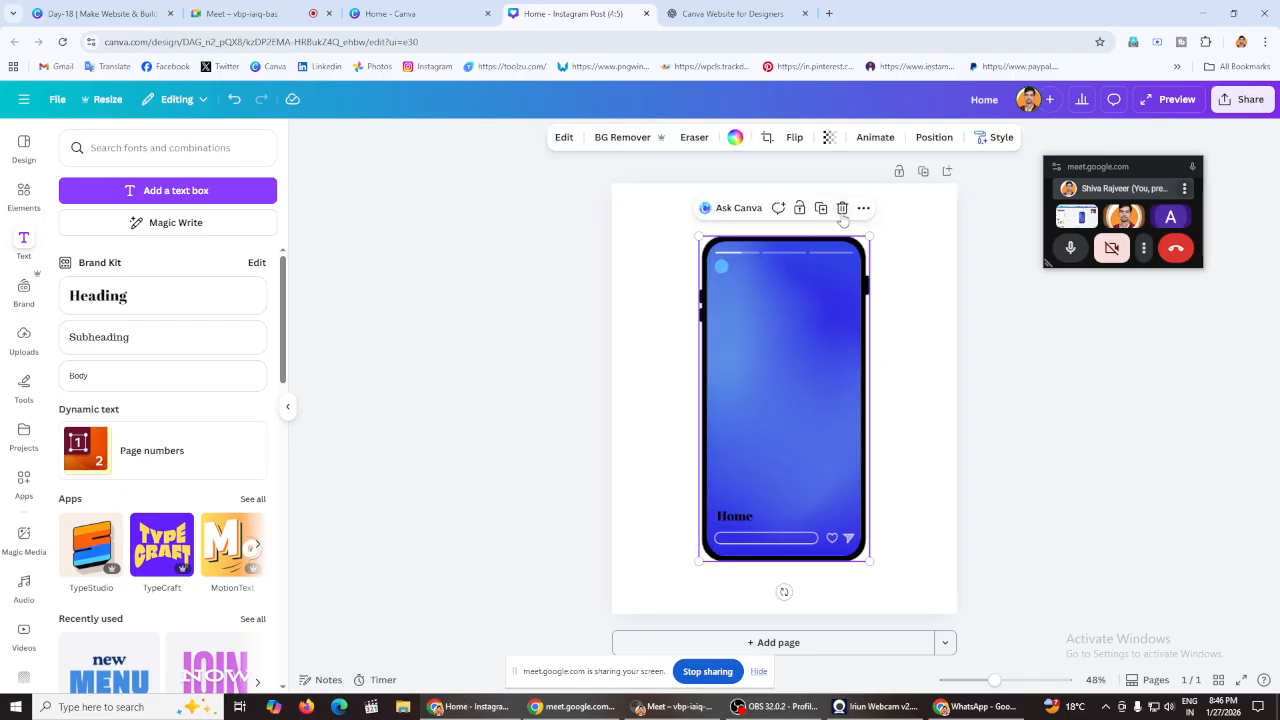
click(842, 207)
click(845, 269)
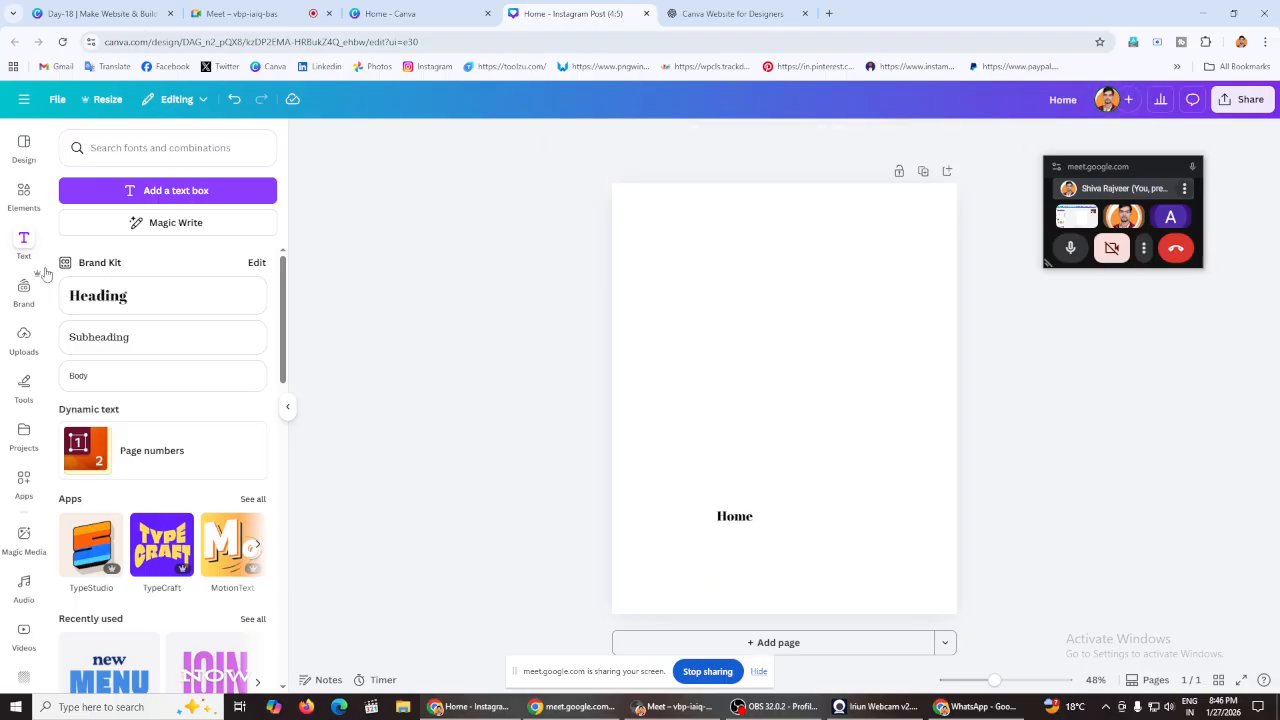
Step: Search the elements for "Frame" and browse all frame results for a phone-shaped one
click(27, 199)
click(83, 228)
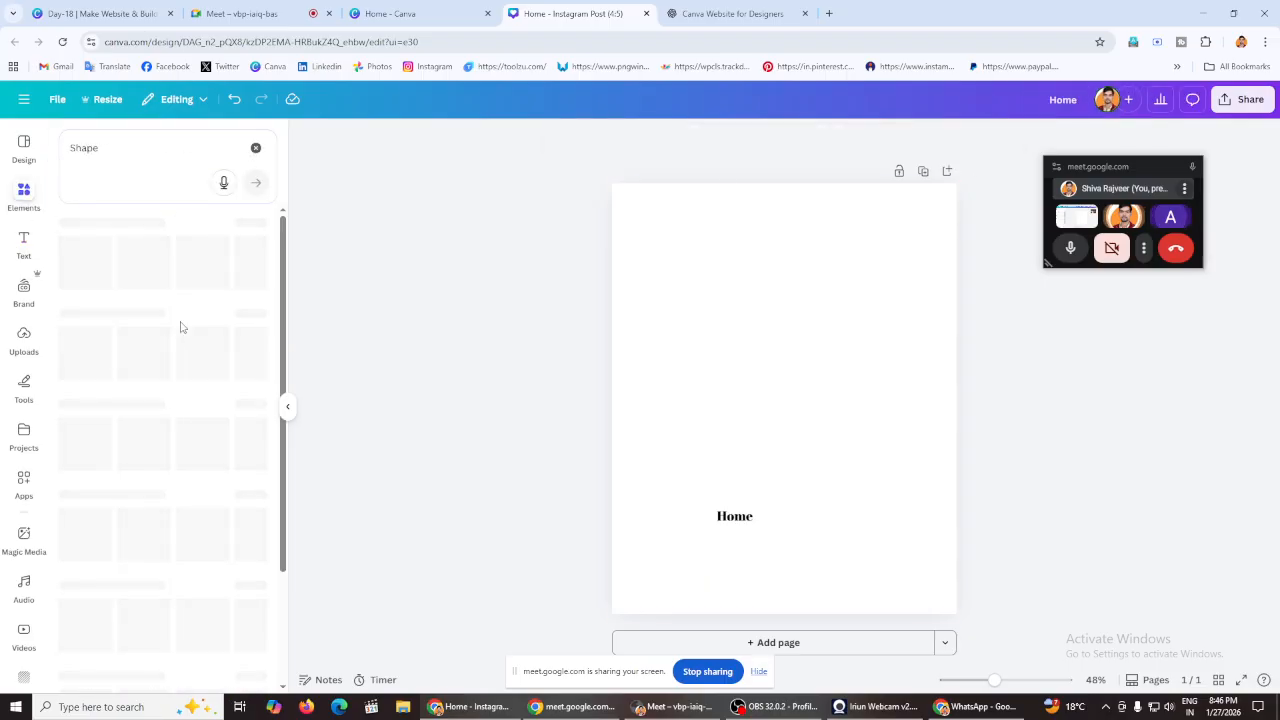
click(256, 147)
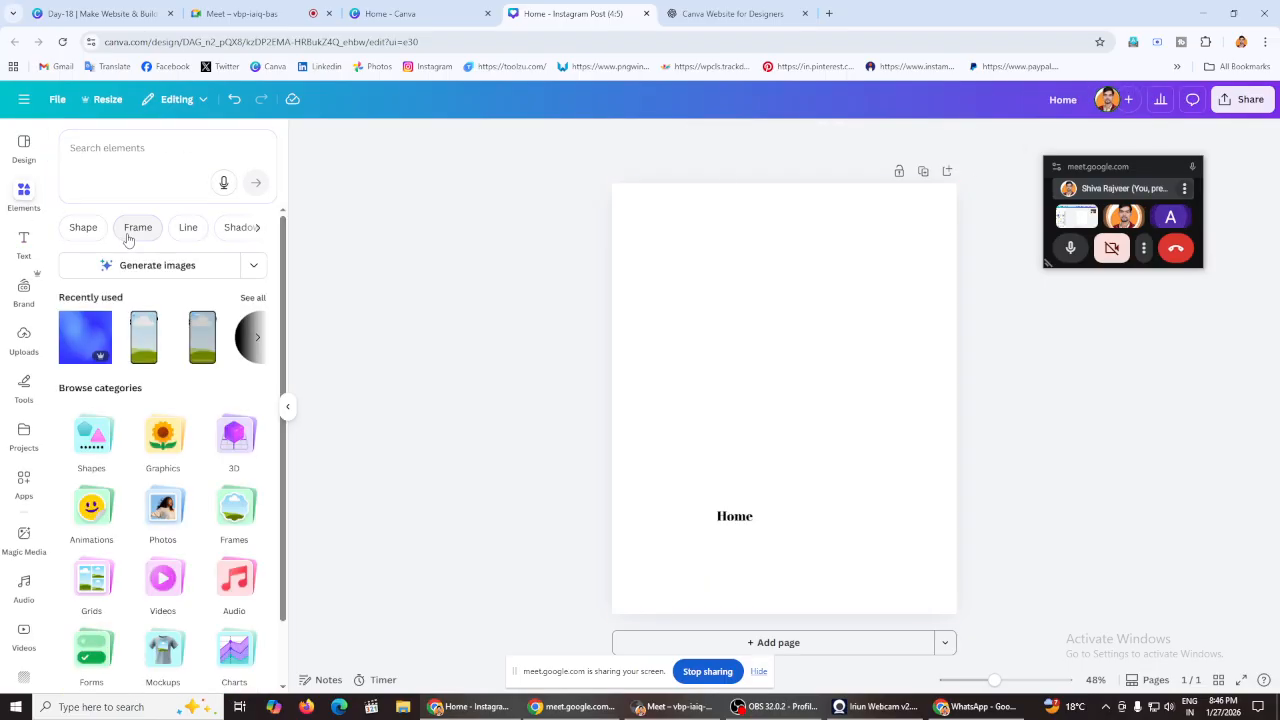
click(137, 228)
click(252, 303)
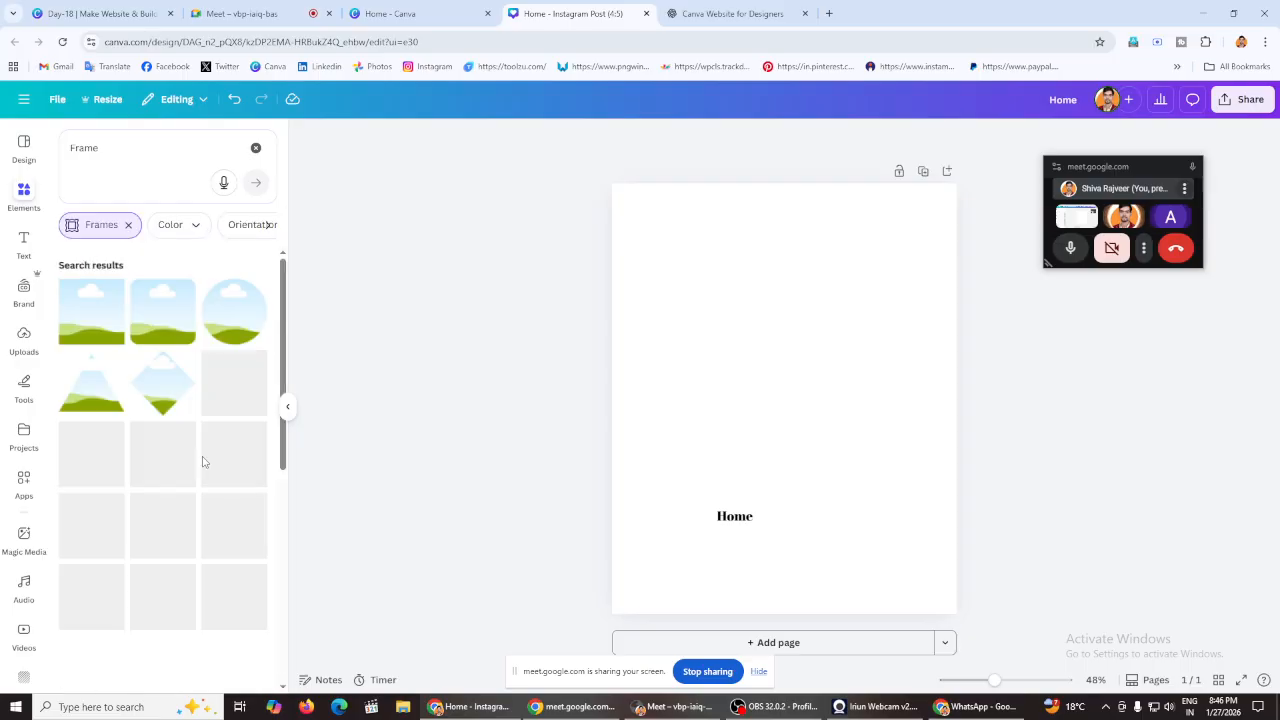
scroll(175, 410, down, 4)
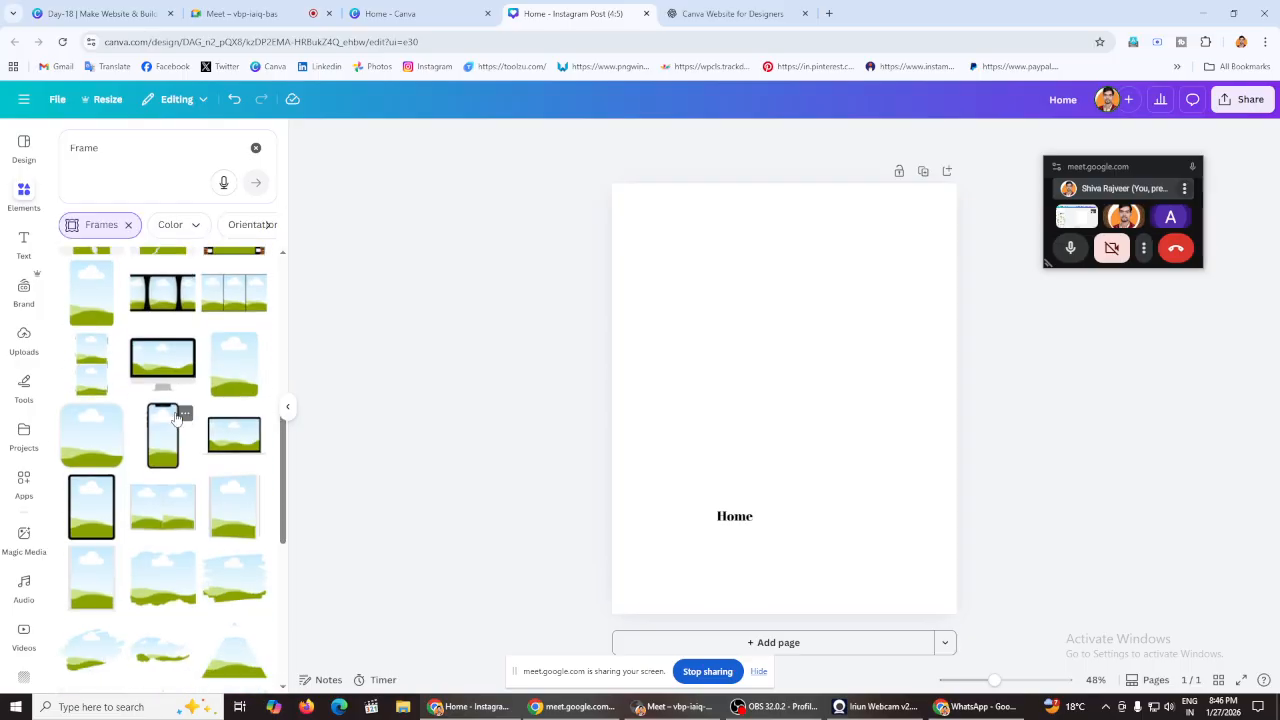
Step: Add the black notched phone frame, enlarge it to most of the page height, and centre it on the page
click(157, 447)
drag(726, 289, 657, 160)
drag(751, 354, 792, 421)
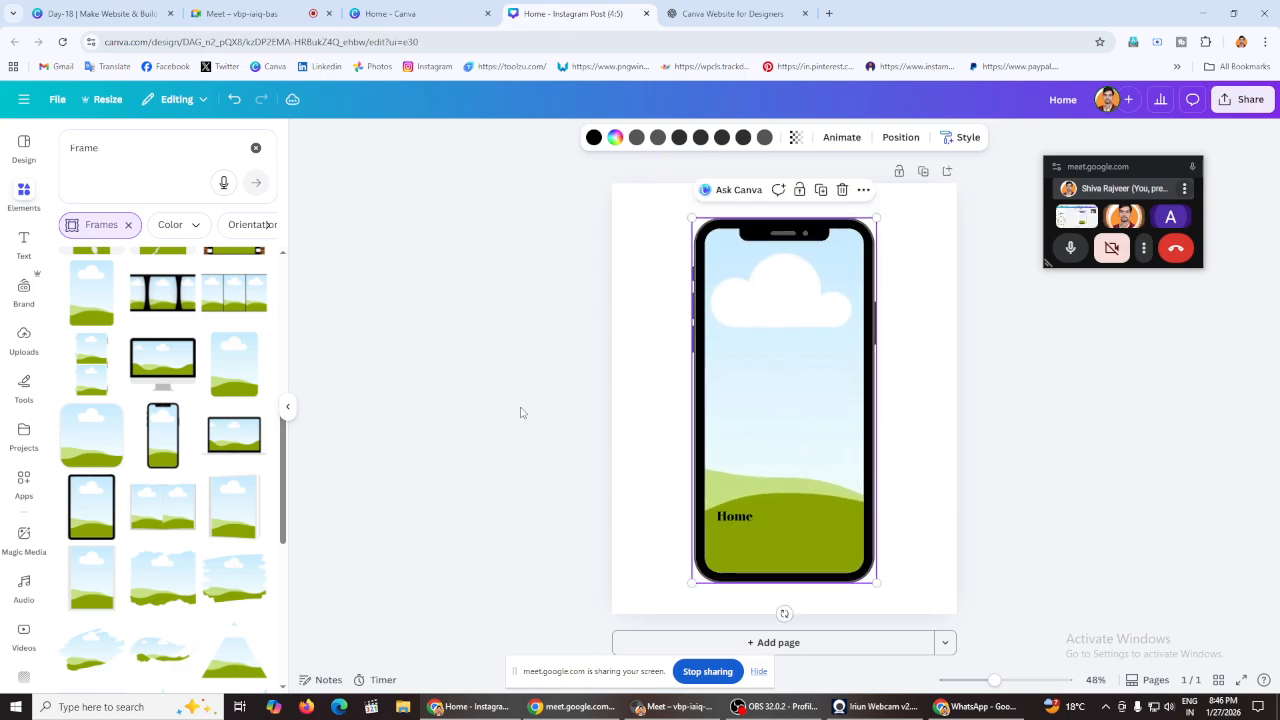
click(522, 412)
Step: Look through the uploaded images, but fill the notched phone frame with the recently used blue gradient
click(24, 337)
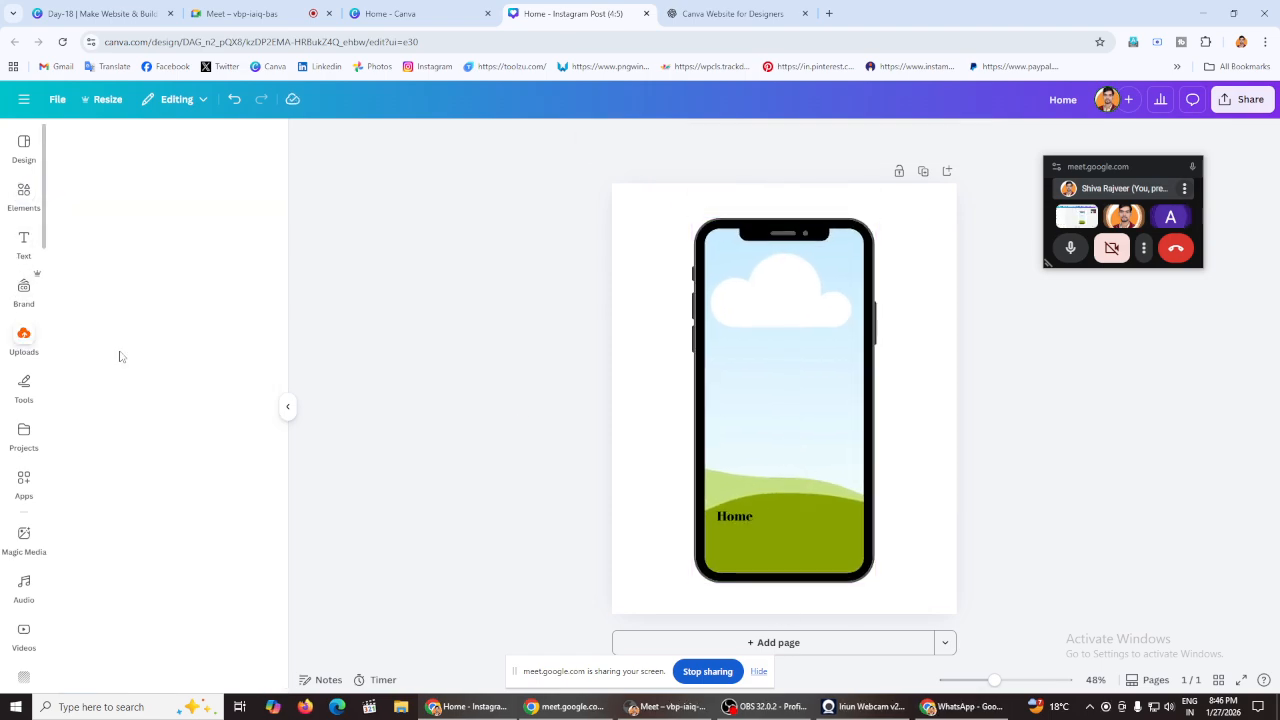
scroll(203, 376, down, 2)
scroll(203, 376, down, 3)
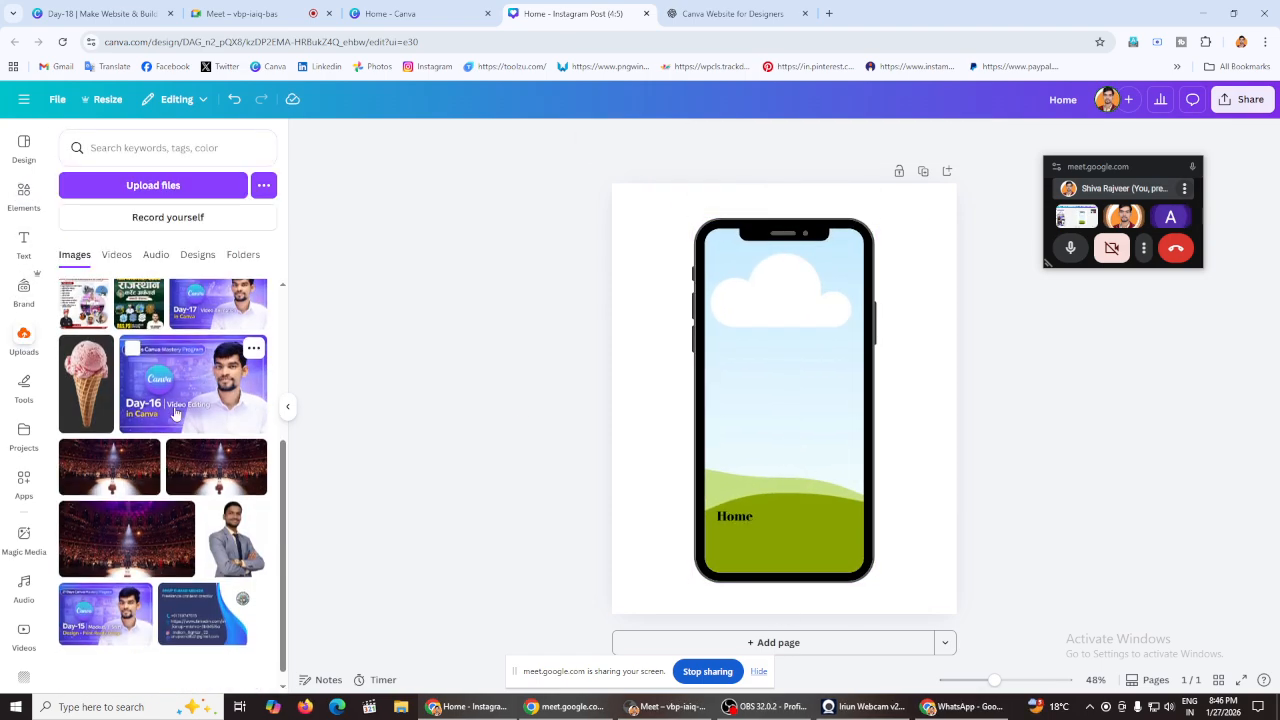
click(24, 194)
scroll(232, 347, up, 4)
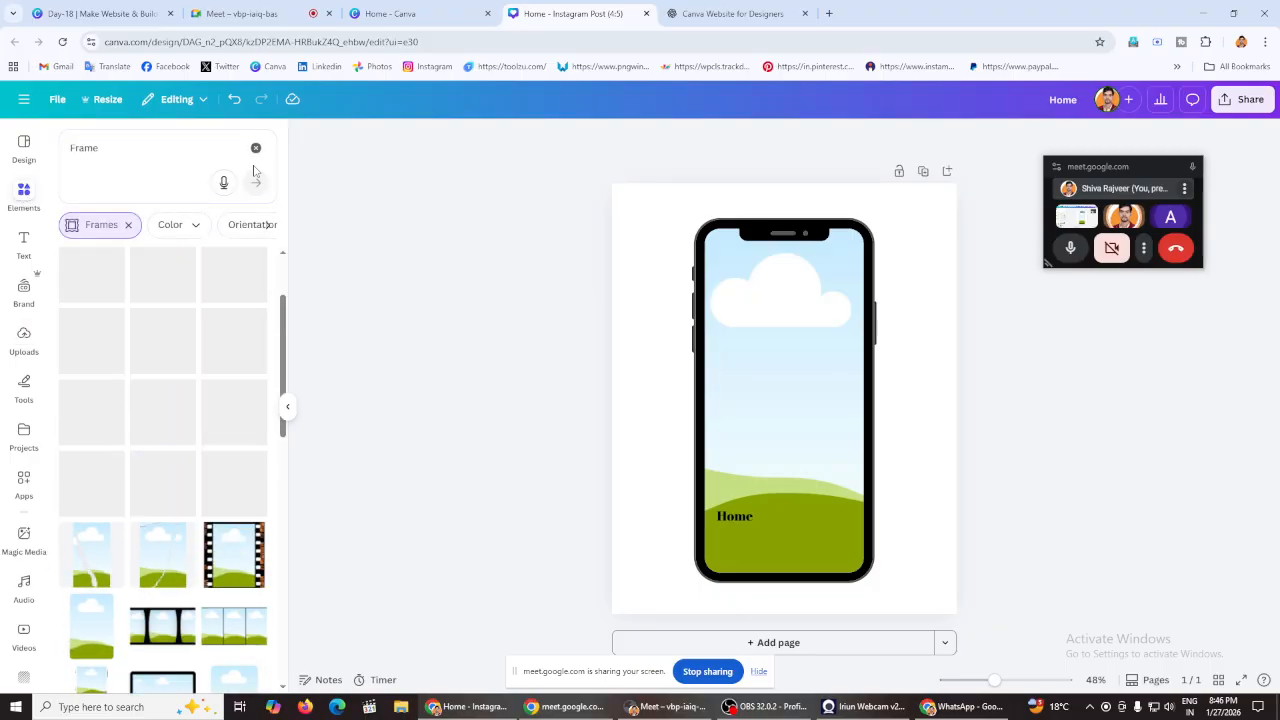
click(256, 147)
click(143, 337)
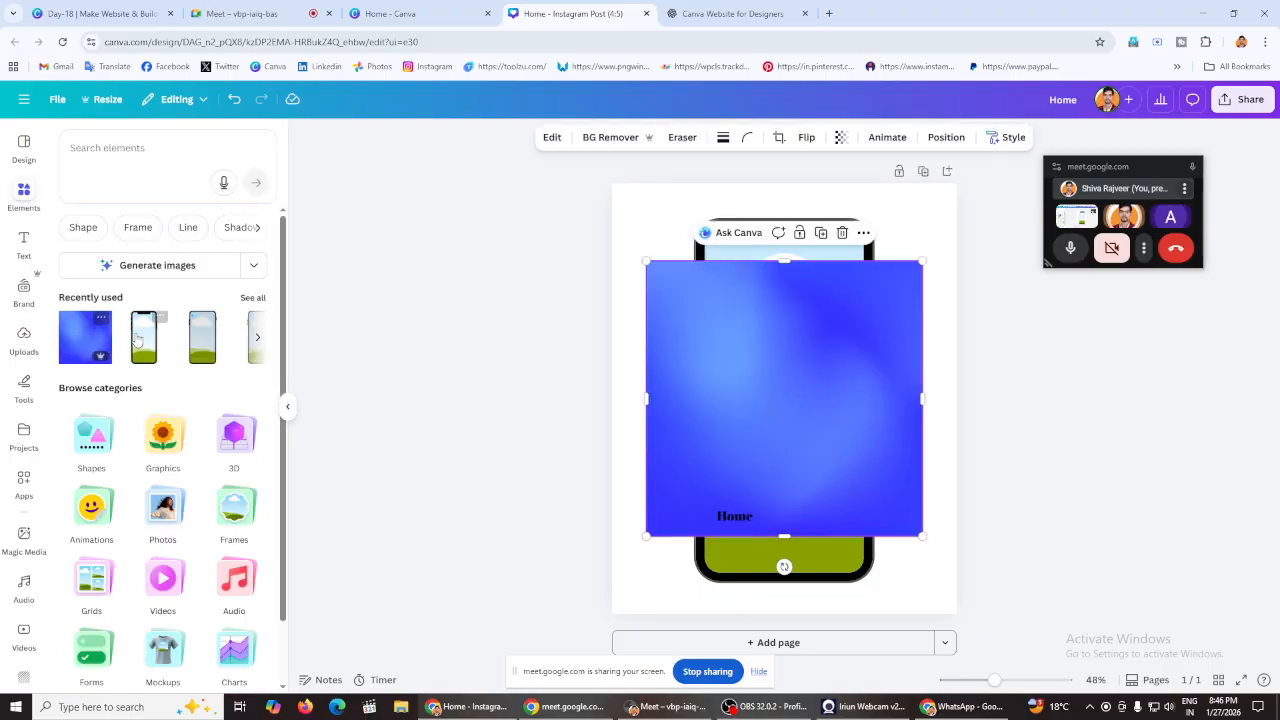
drag(810, 391, 801, 373)
Step: Colour the Home text white and move it slightly lower on the phone screen
click(741, 511)
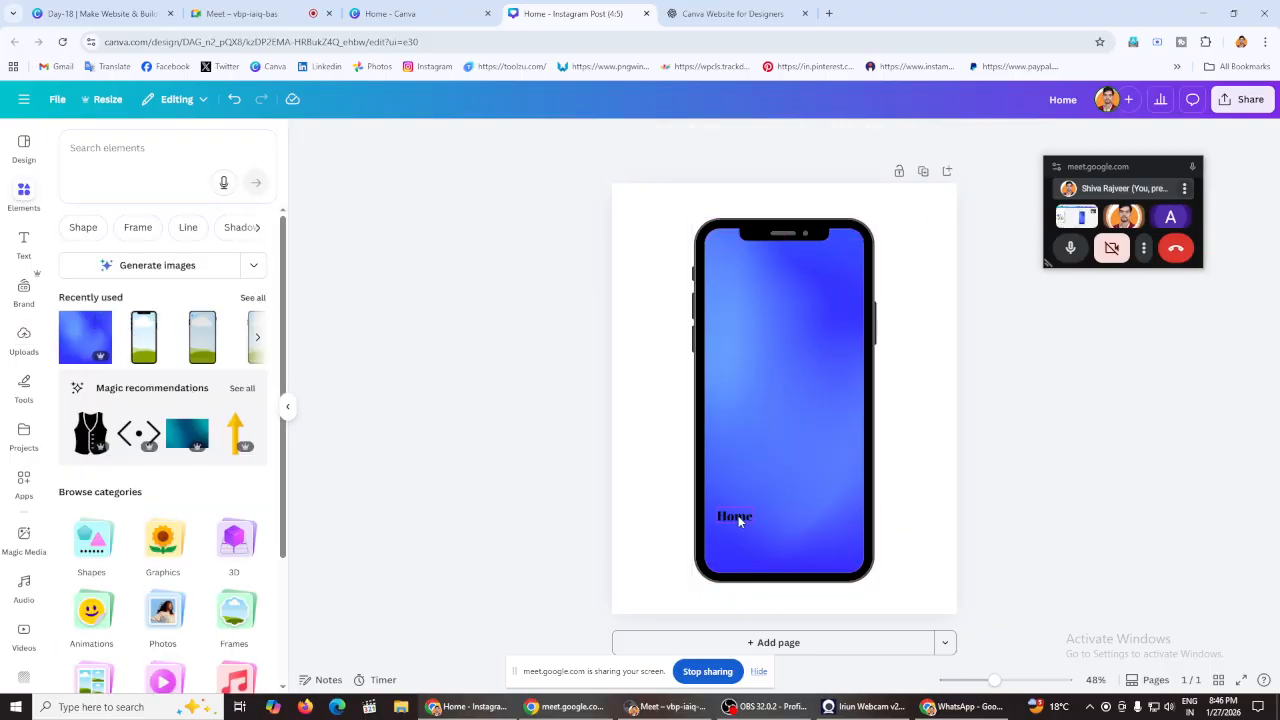
click(643, 138)
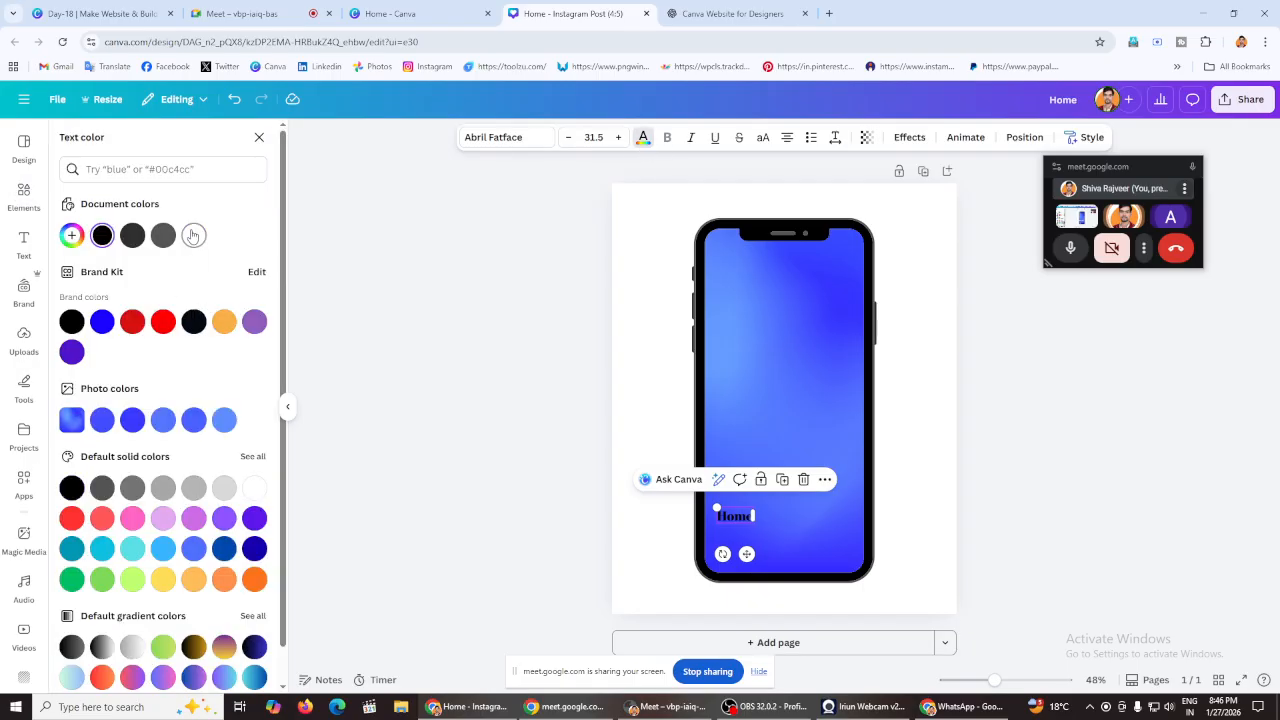
click(194, 235)
drag(746, 553, 752, 574)
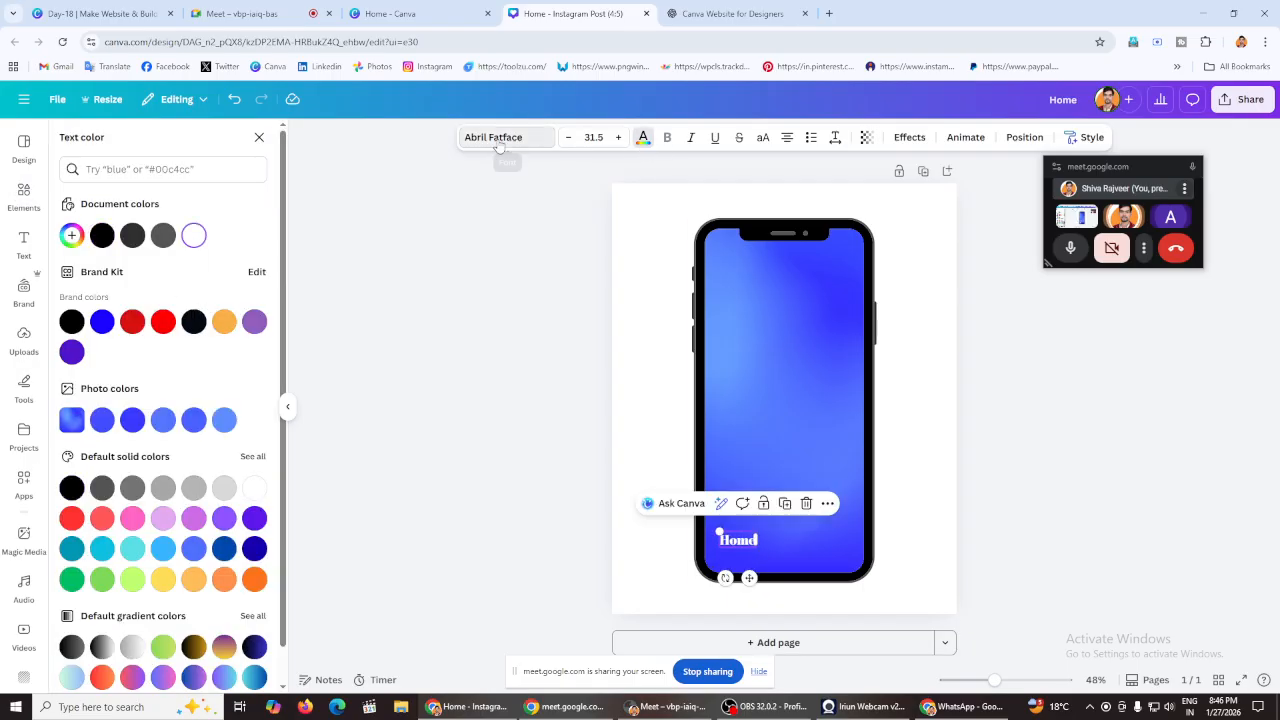
Step: Change the Home text's font to Poppins SemiBold
click(497, 137)
scroll(110, 510, down, 1)
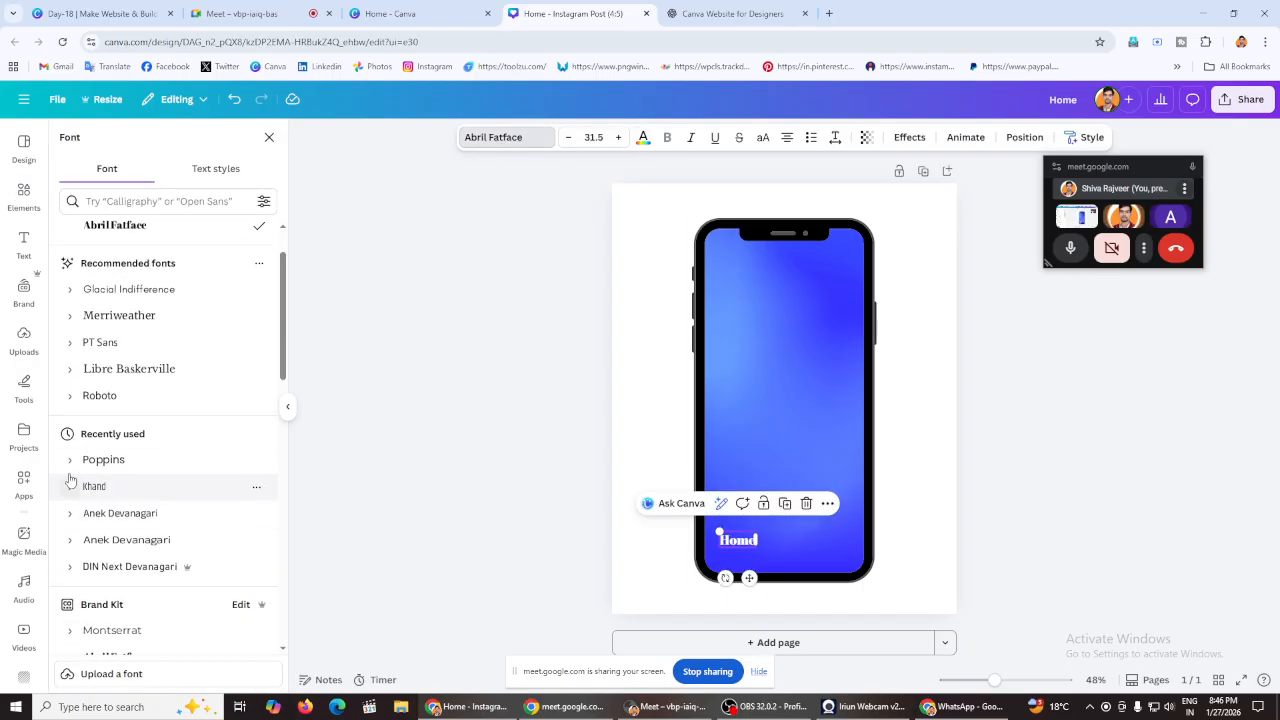
click(105, 458)
scroll(120, 480, down, 2)
click(122, 486)
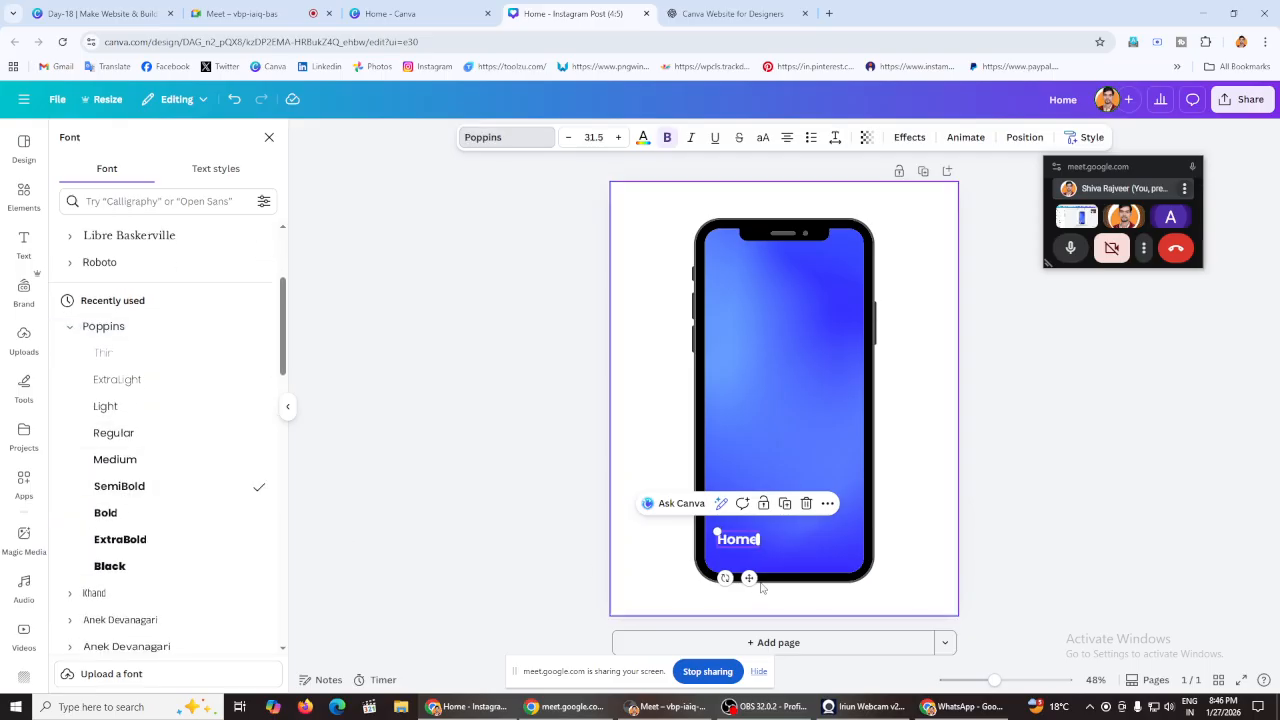
Step: Place the Home label at the phone screen's lower-left edge, duplicate it alongside, and change the copy's text to "Courses"
drag(749, 578, 780, 551)
click(783, 515)
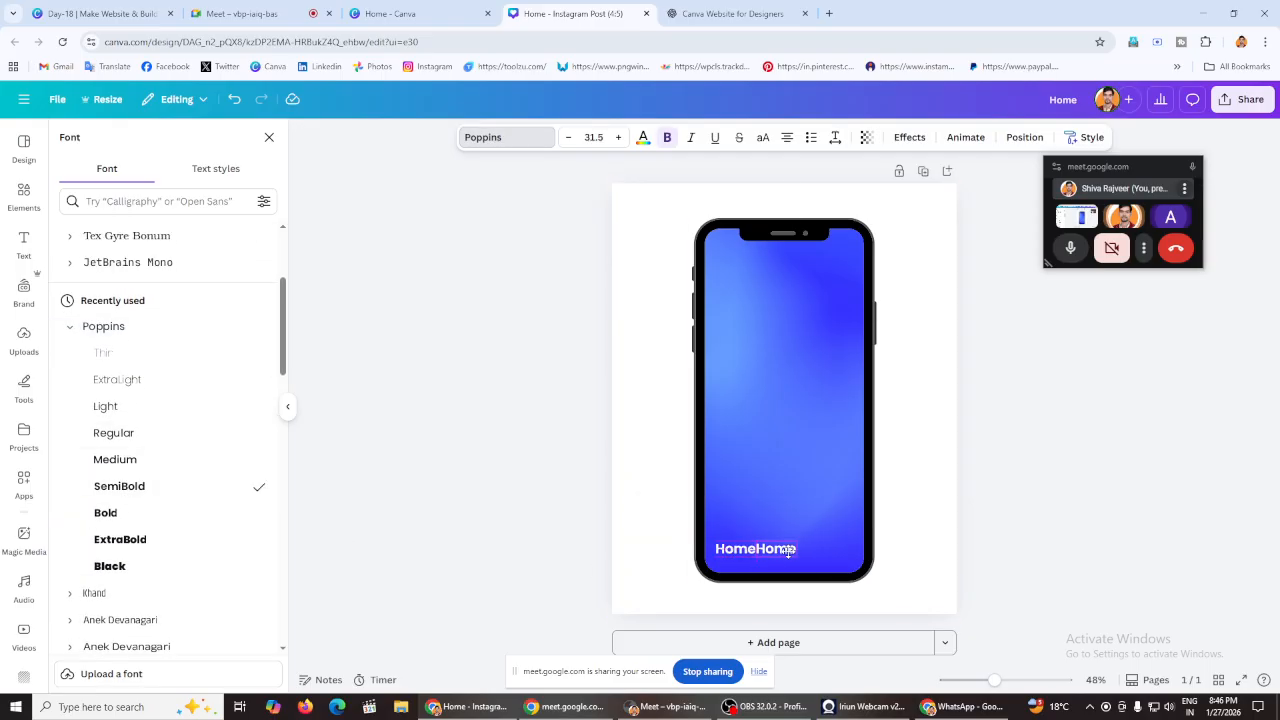
double_click(793, 551)
text(Courses)
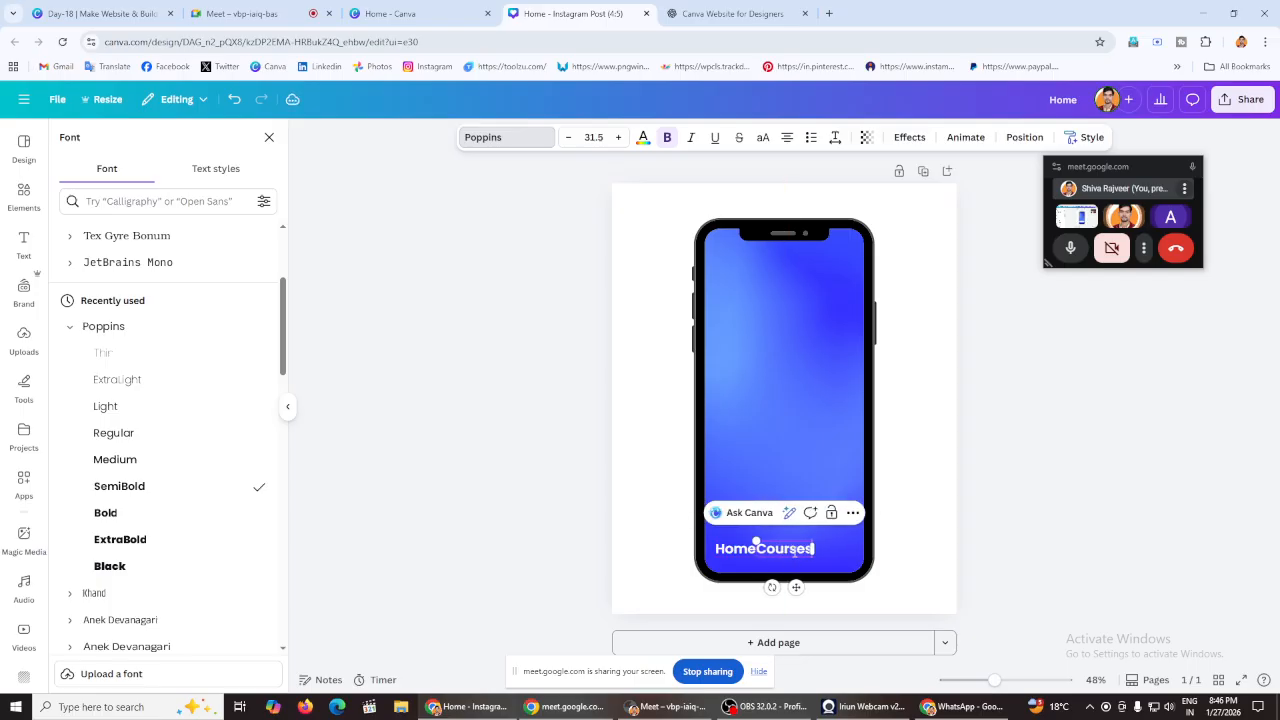
Step: Shrink the Courses and Home labels, with Home at font size 27.7, and space them apart along the bottom of the phone screen
drag(759, 542, 719, 547)
click(519, 531)
click(790, 550)
click(731, 553)
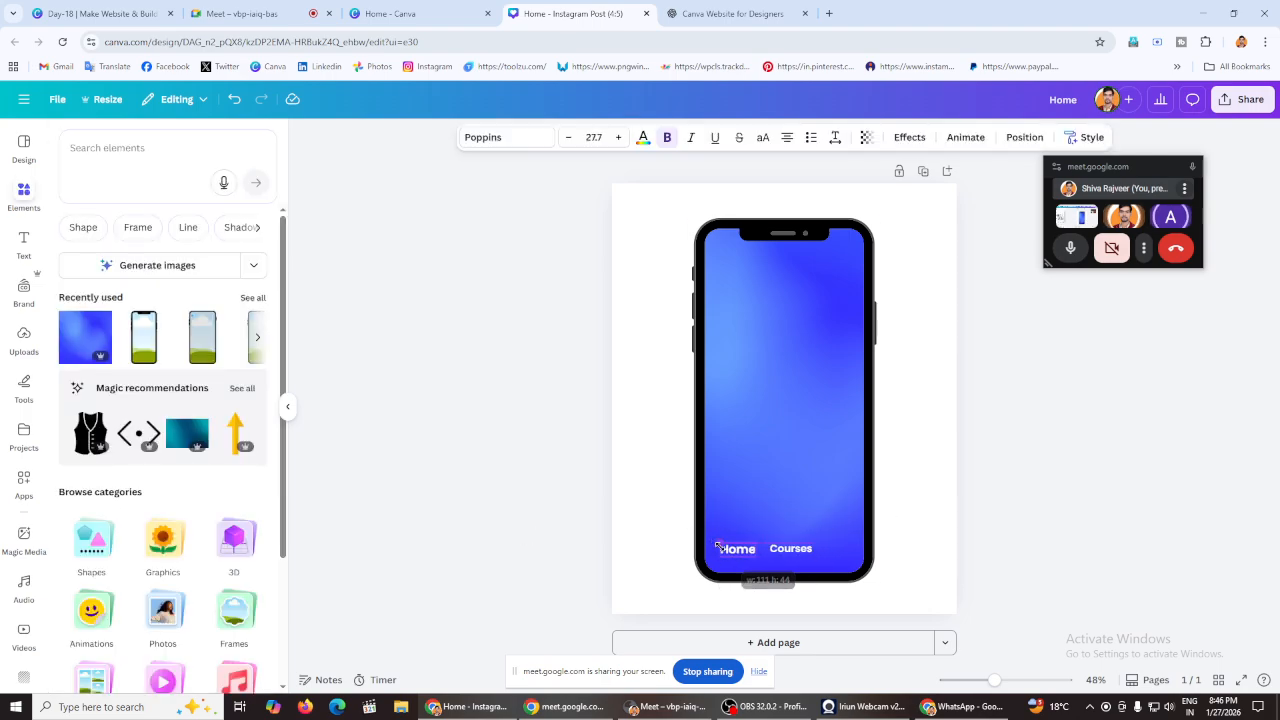
click(530, 530)
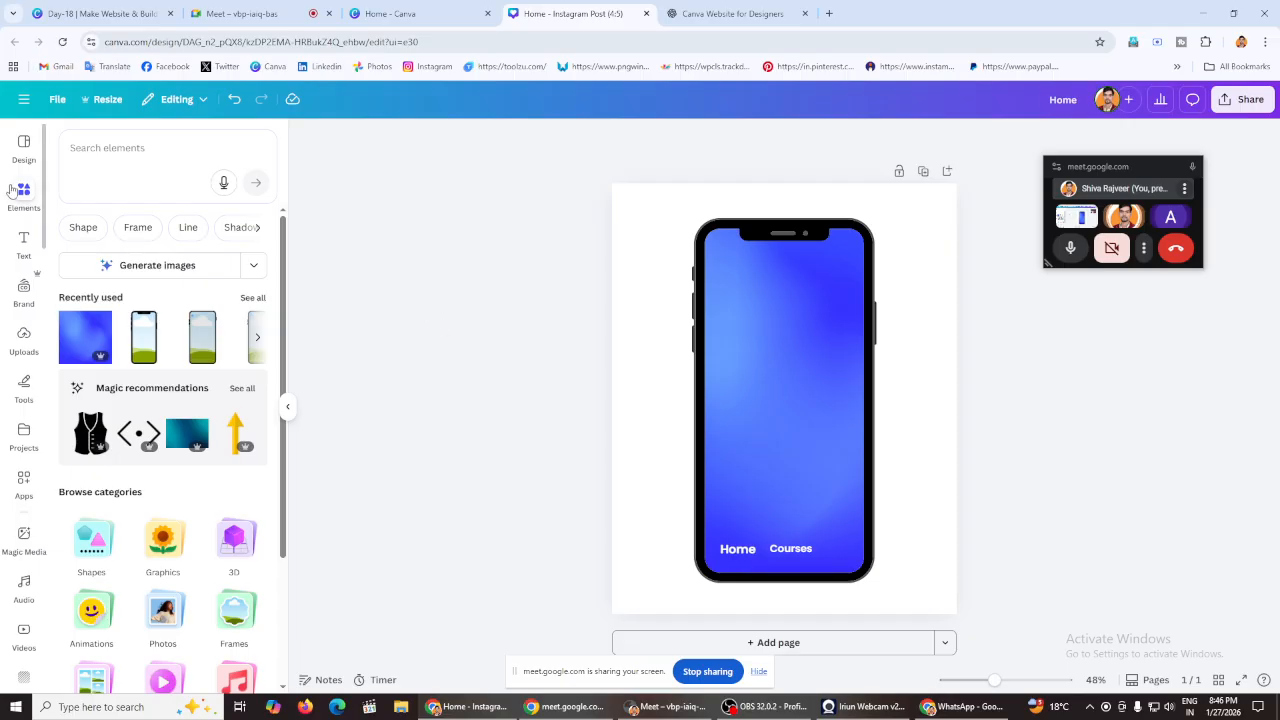
Step: Duplicate the Home label into the middle of the phone screen, change its text to "Welcome", and enlarge it to font size 40.7
click(738, 555)
click(786, 517)
drag(742, 555, 785, 367)
double_click(785, 365)
text(Welcome)
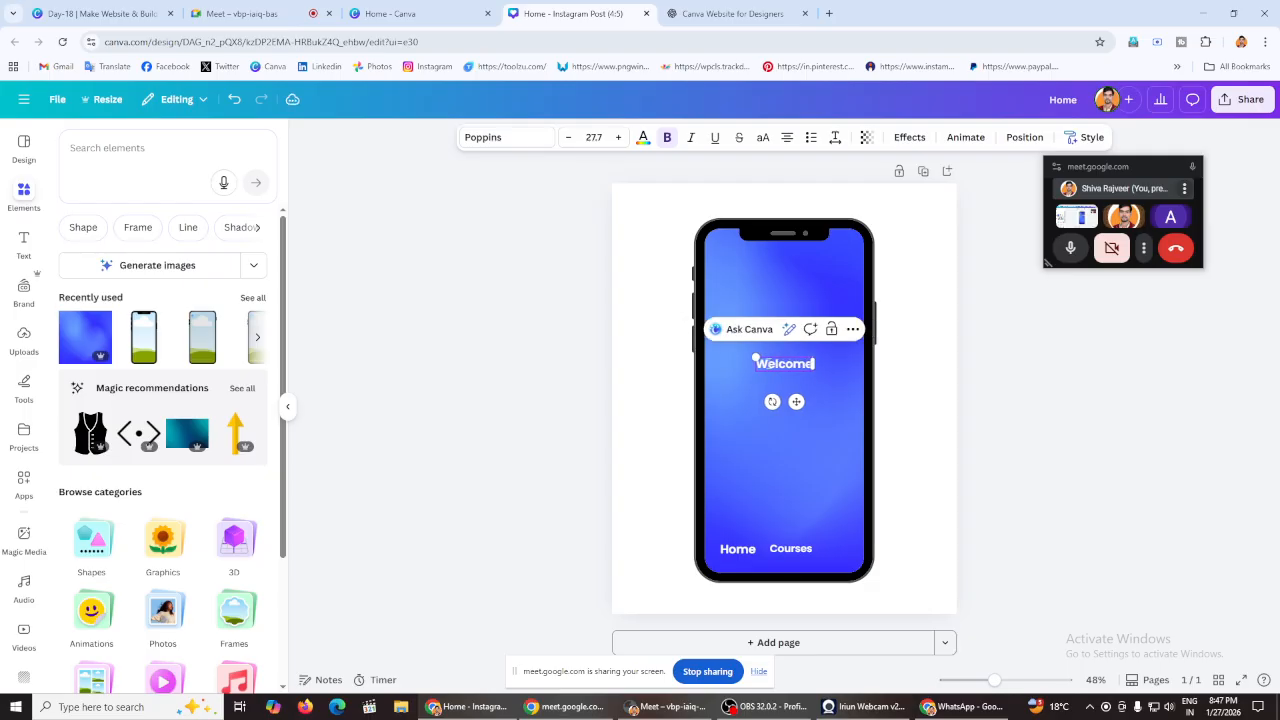
drag(755, 356, 781, 377)
click(683, 369)
Step: Duplicate the Welcome text directly below itself and change the copy's text to "Money Magnet"
click(780, 364)
key(ctrl+d)
double_click(781, 377)
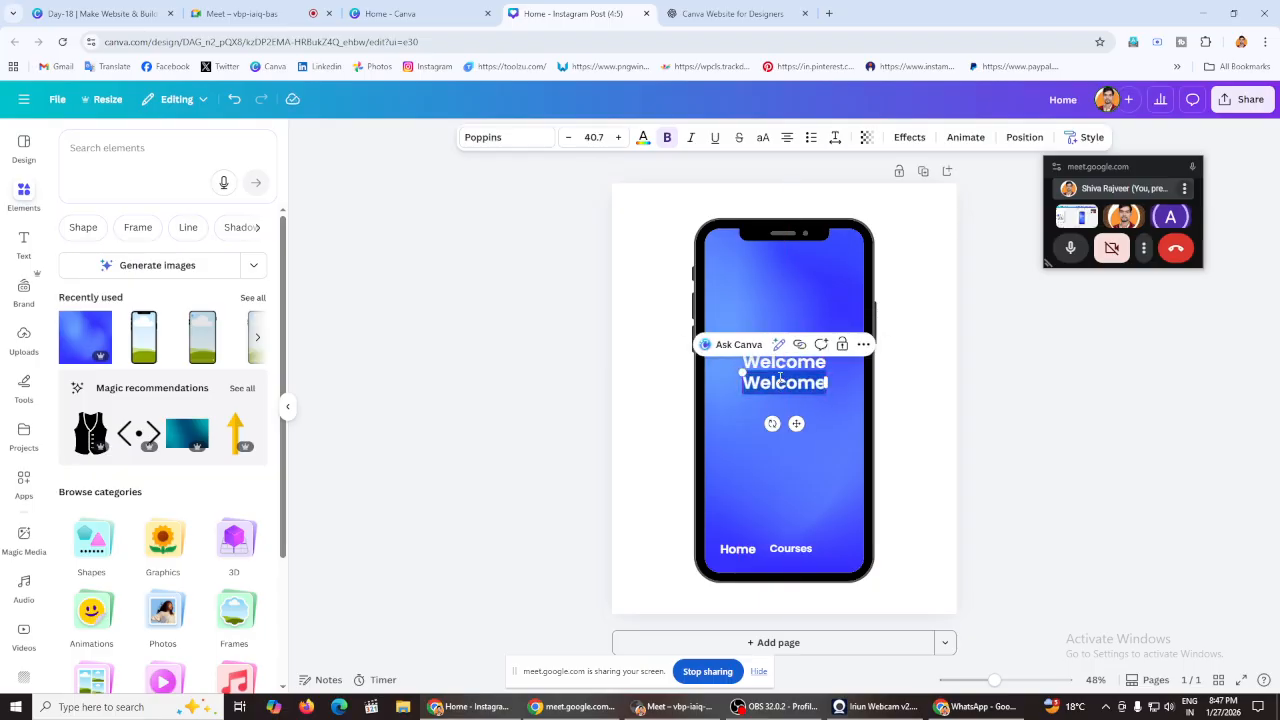
text(Money)
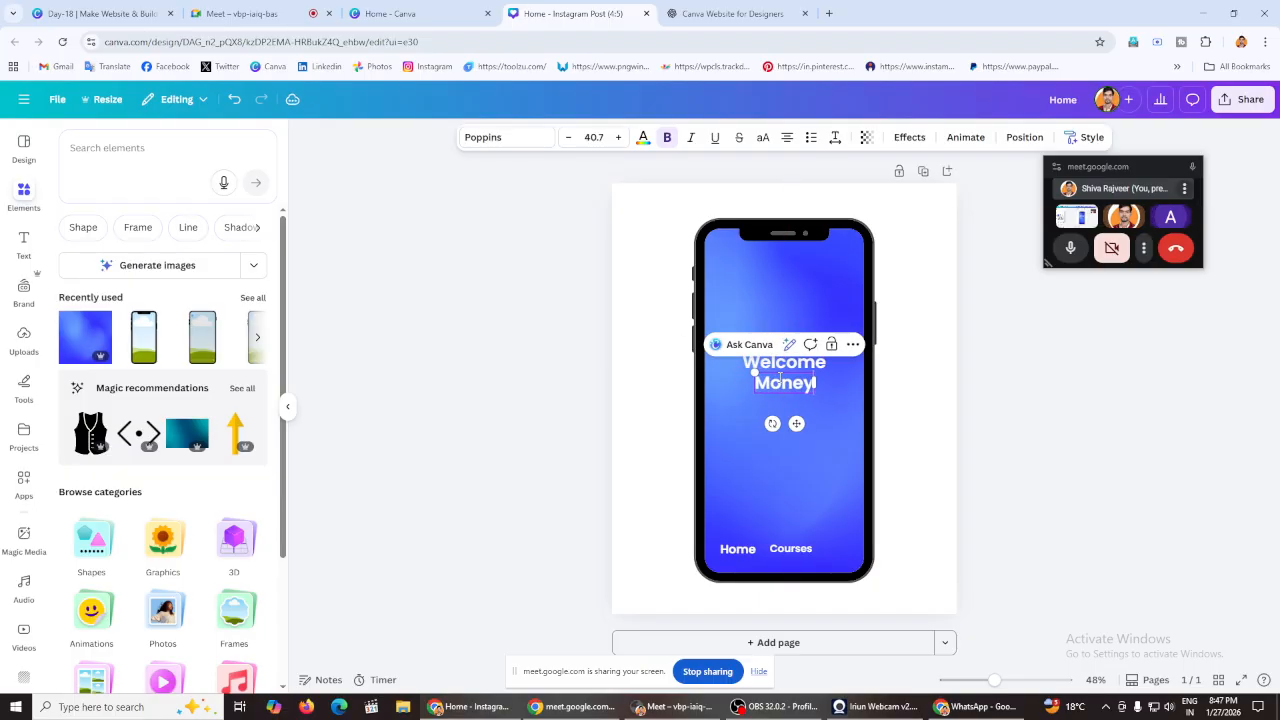
text( Magne)
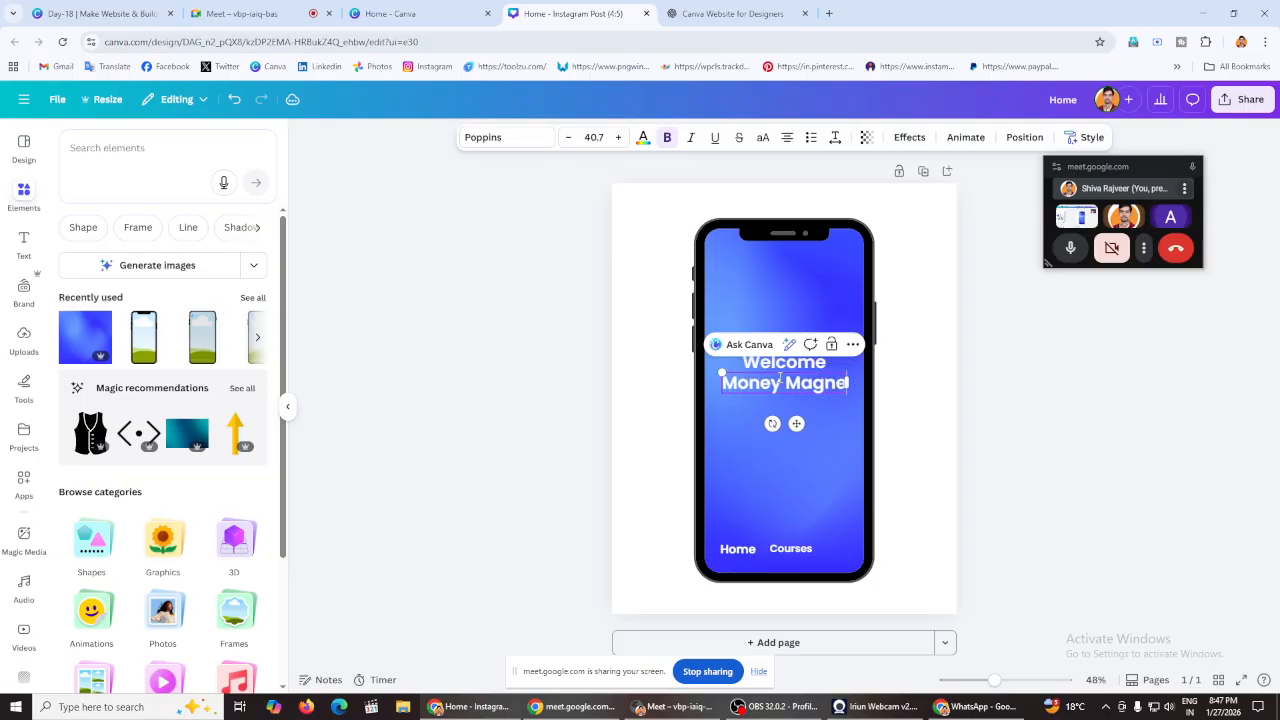
text(t)
click(432, 359)
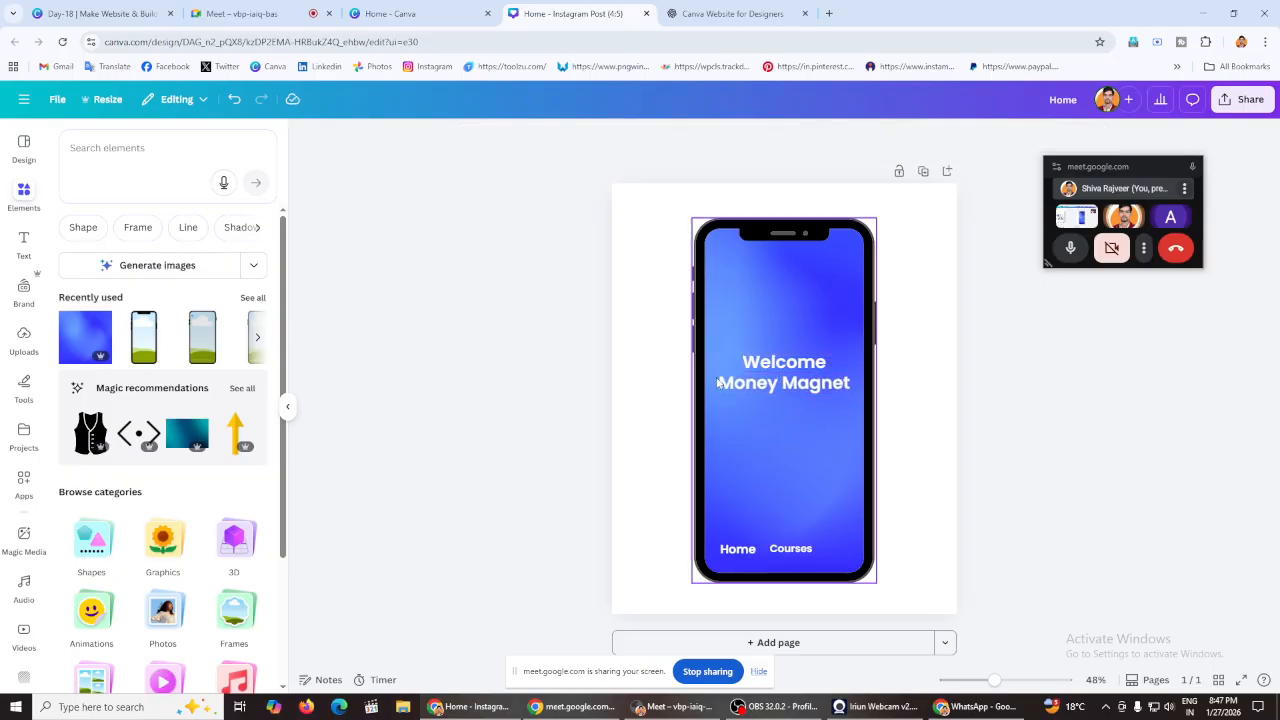
Step: Add the round Darjeeling Tea logo from the uploaded images and shrink it to a small badge
click(22, 338)
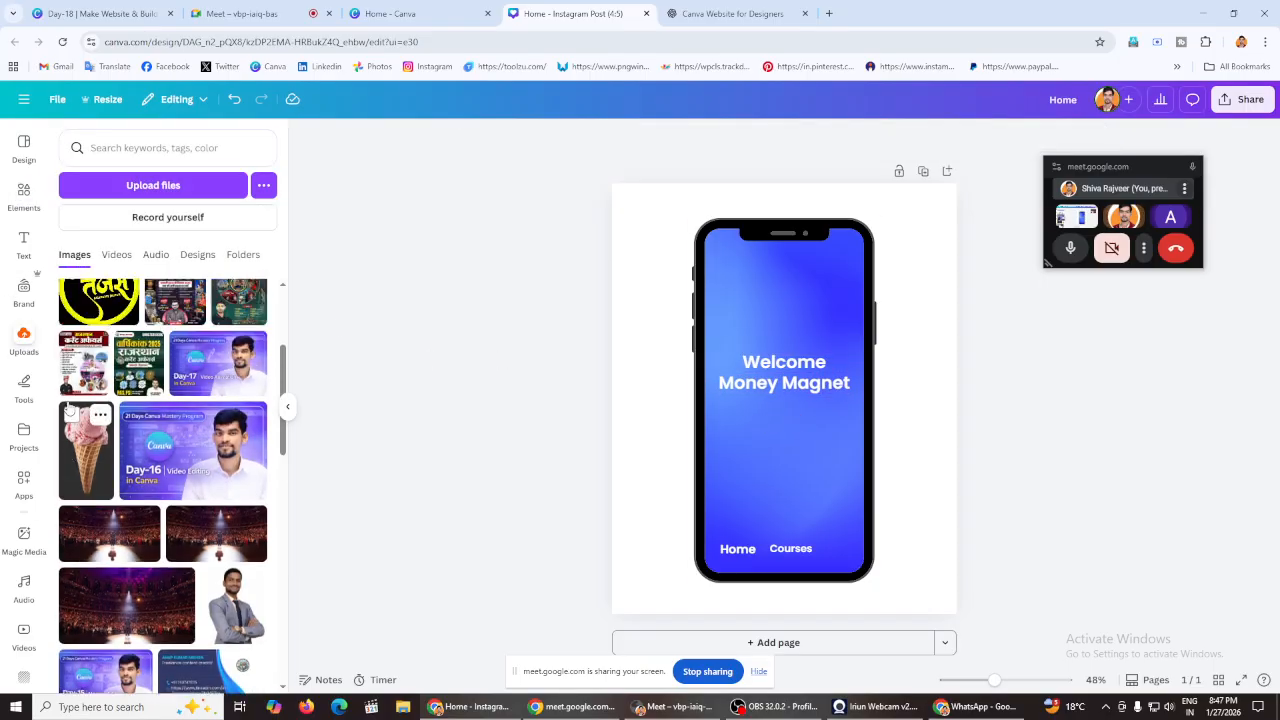
scroll(180, 430, down, 10)
scroll(203, 428, down, 2)
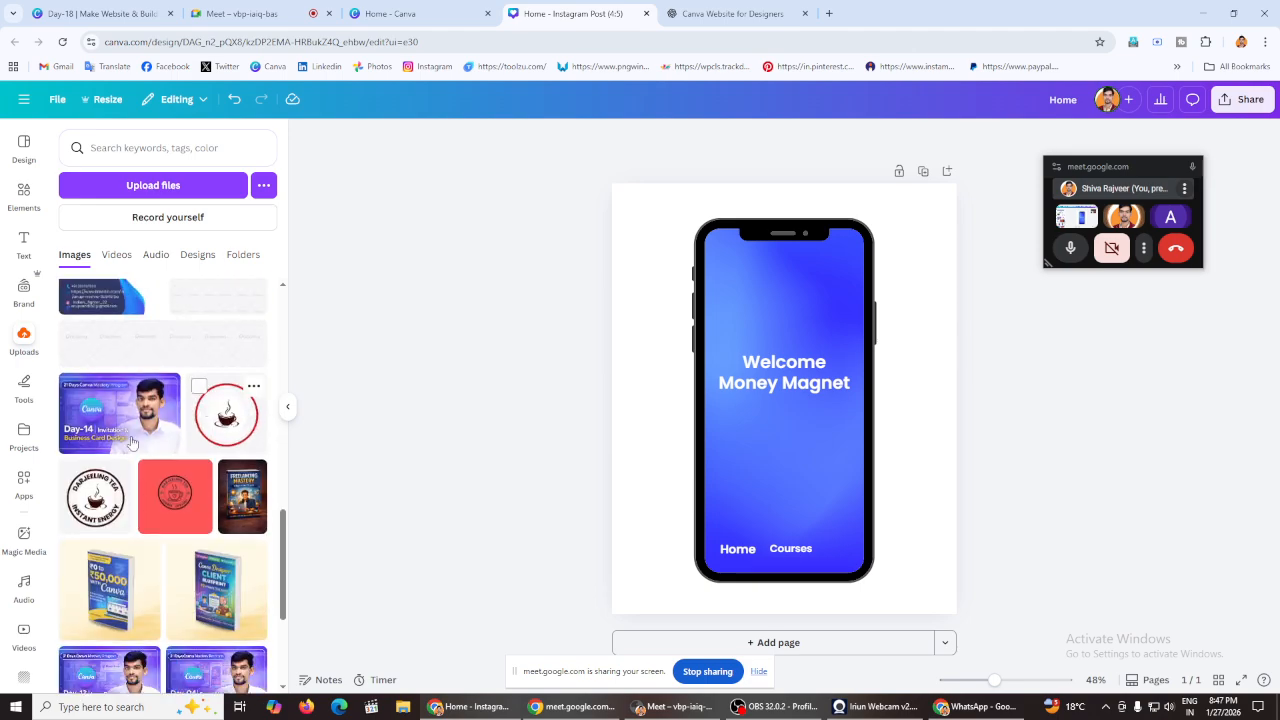
click(228, 414)
click(23, 192)
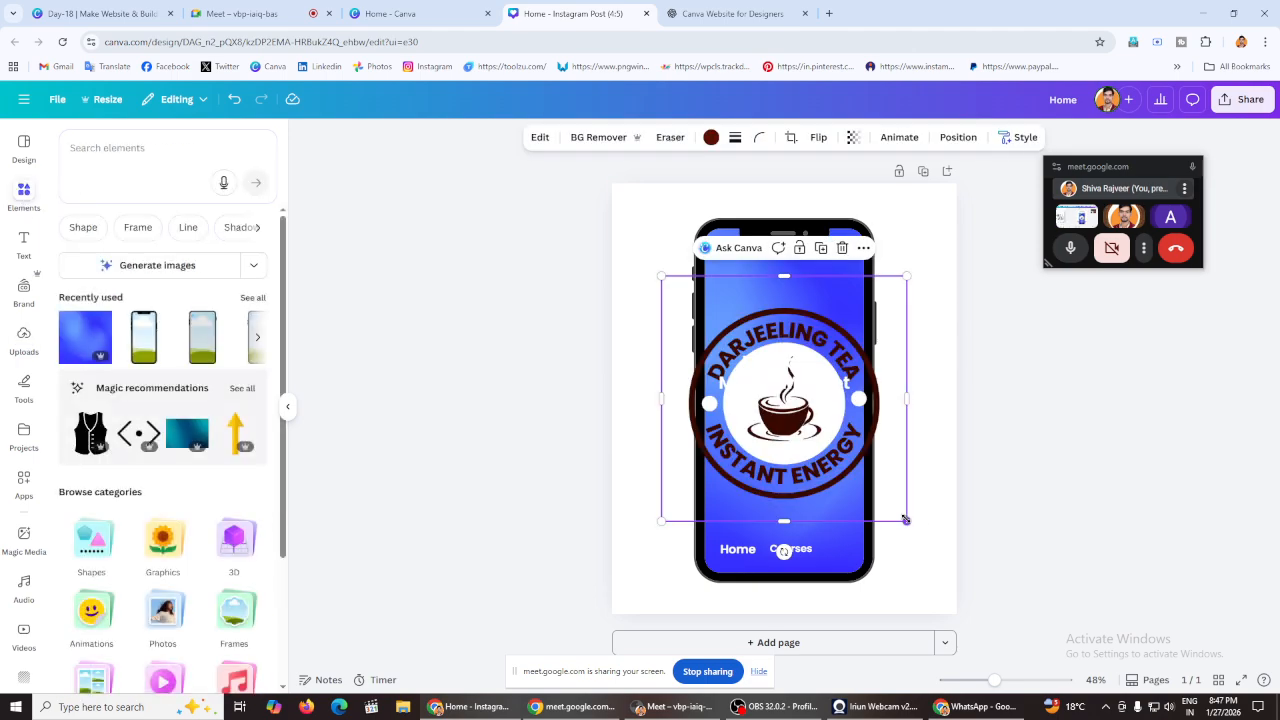
drag(906, 520, 837, 287)
Step: Lock the phone frame and place the tea logo centred on its screen, below the Money Magnet text
click(735, 280)
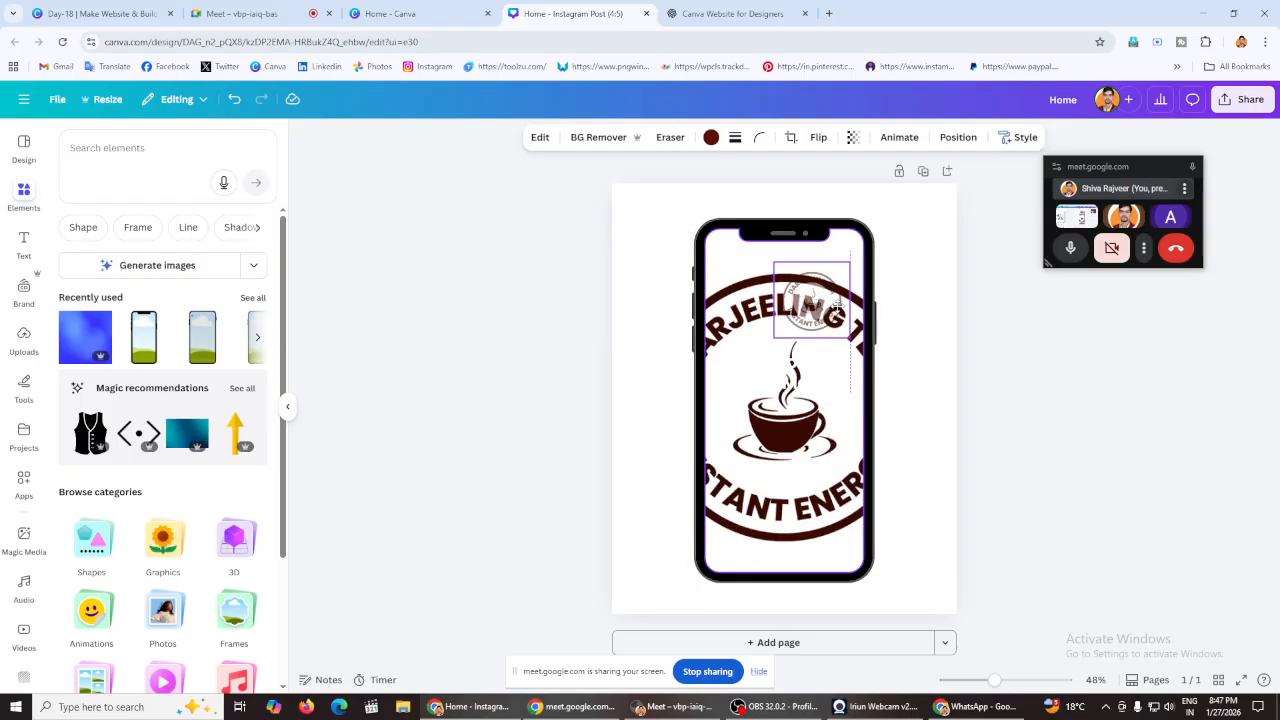
drag(837, 303, 591, 291)
click(796, 288)
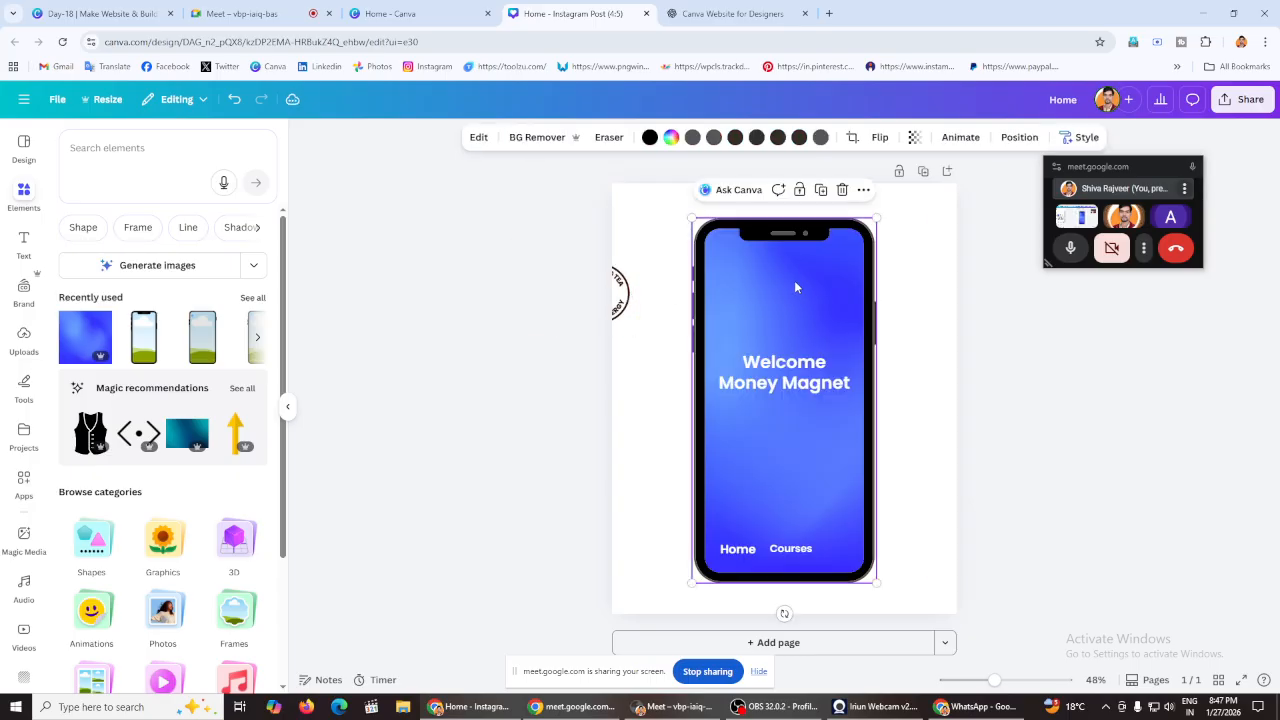
click(799, 190)
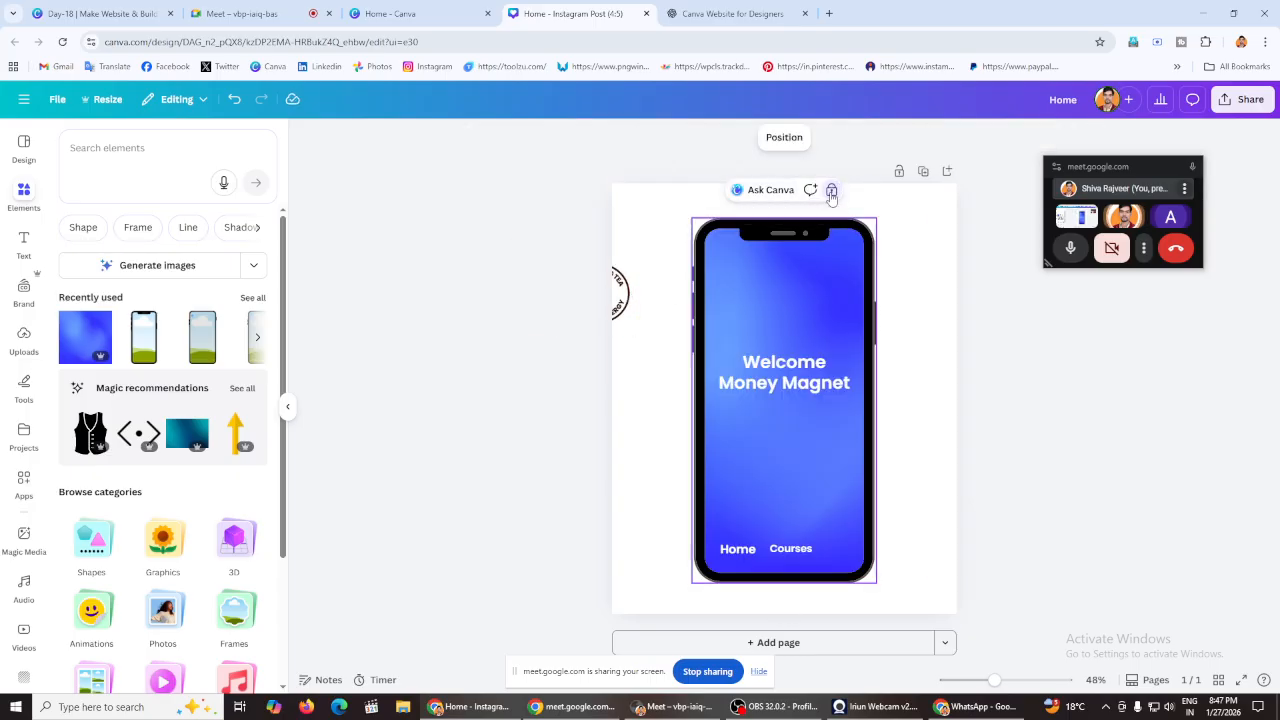
drag(605, 290, 797, 436)
click(492, 335)
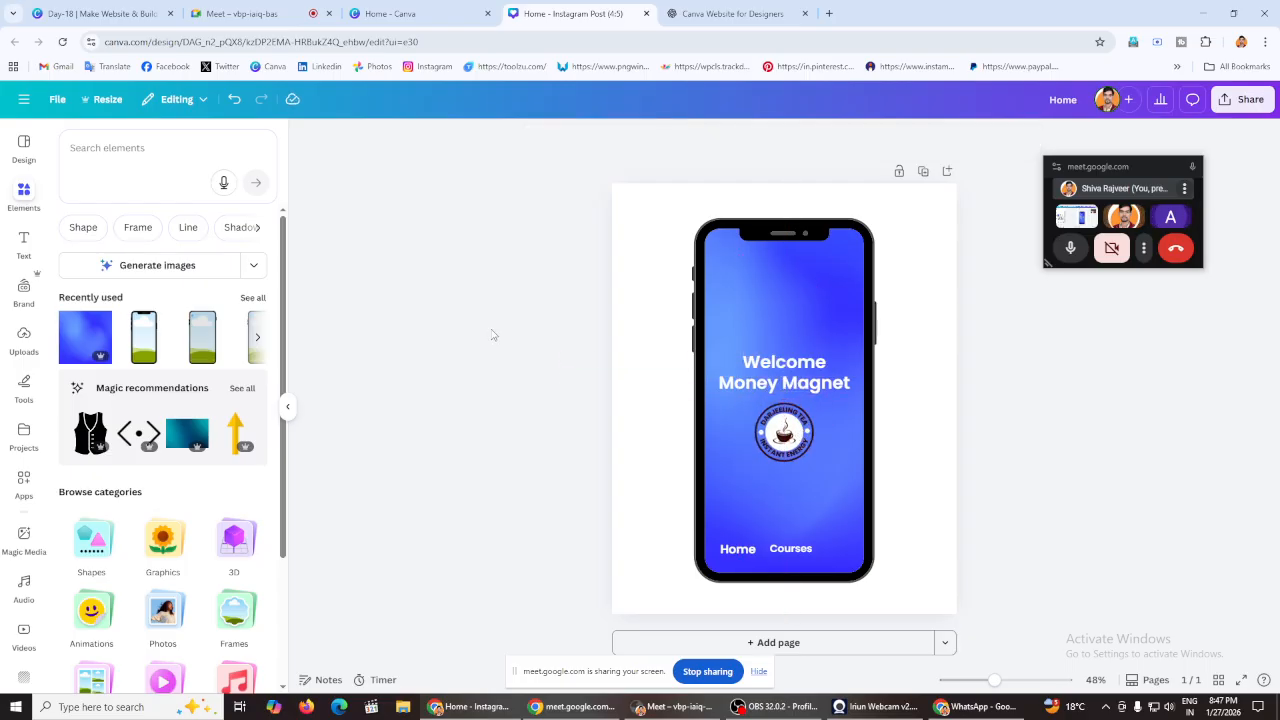
Step: Add a circle shape, fill it white, and shrink it to cover the tea logo below the Money Magnet text
click(86, 230)
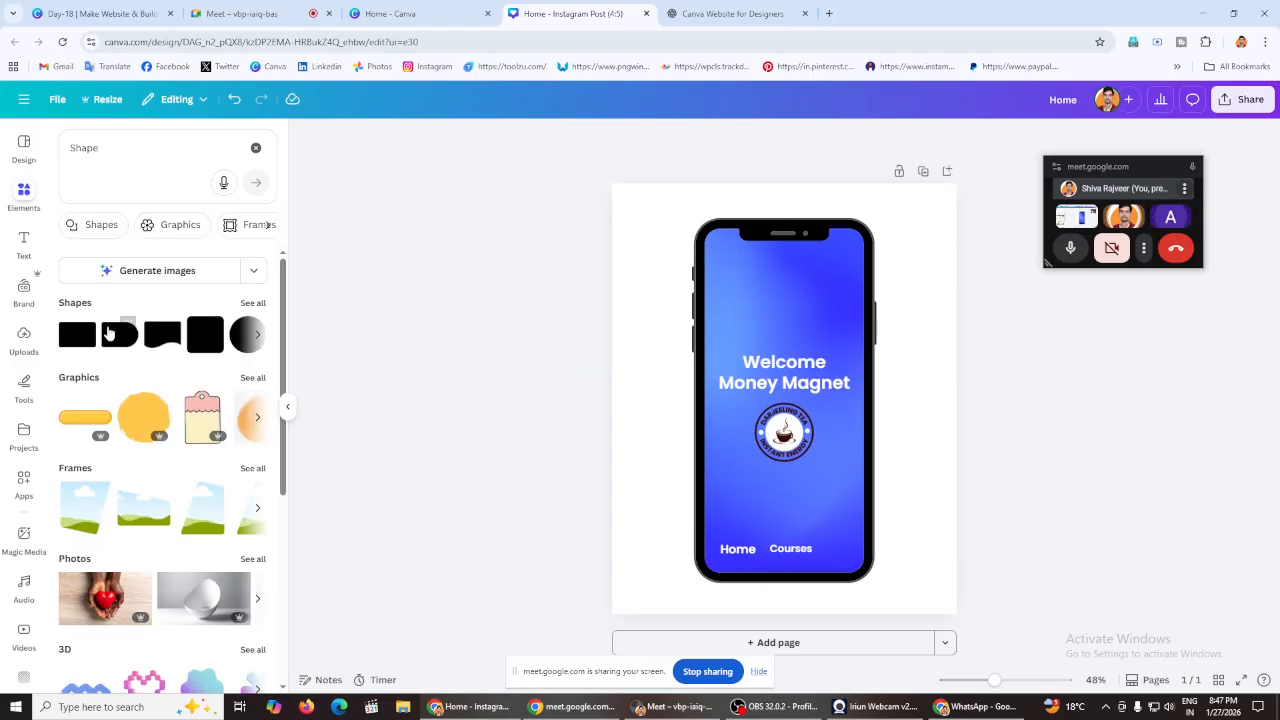
click(244, 342)
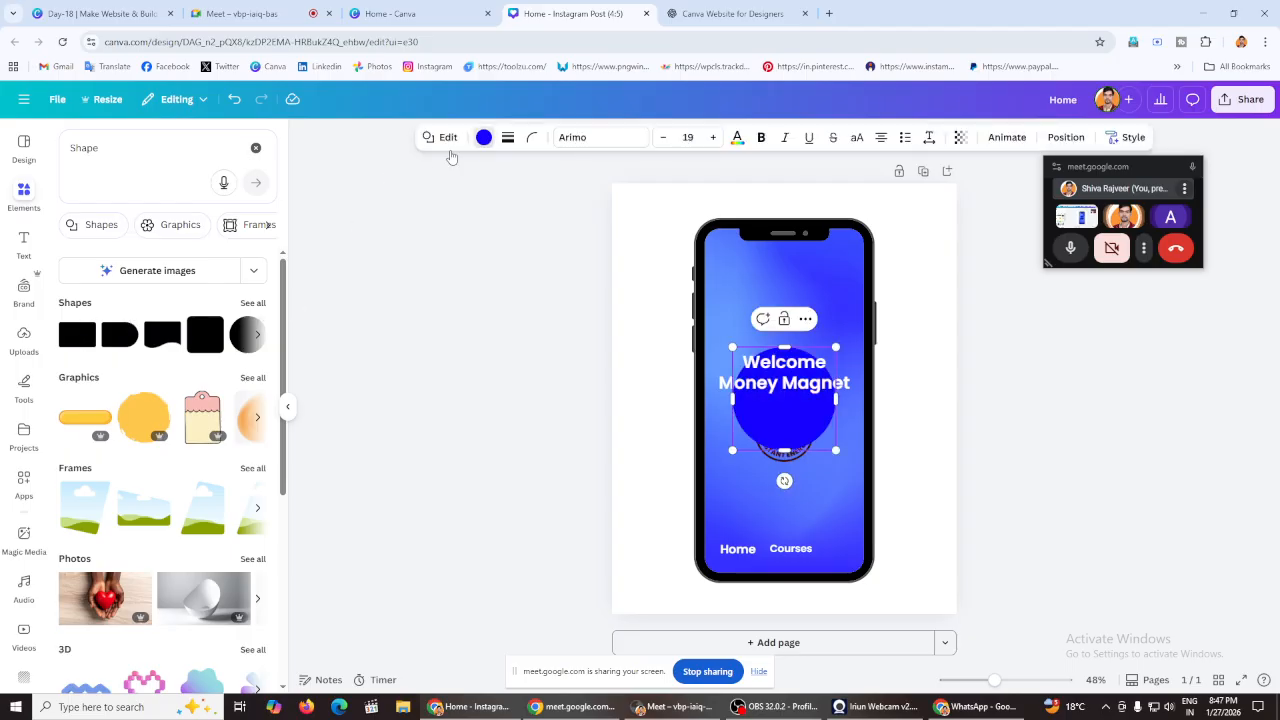
click(483, 137)
click(254, 235)
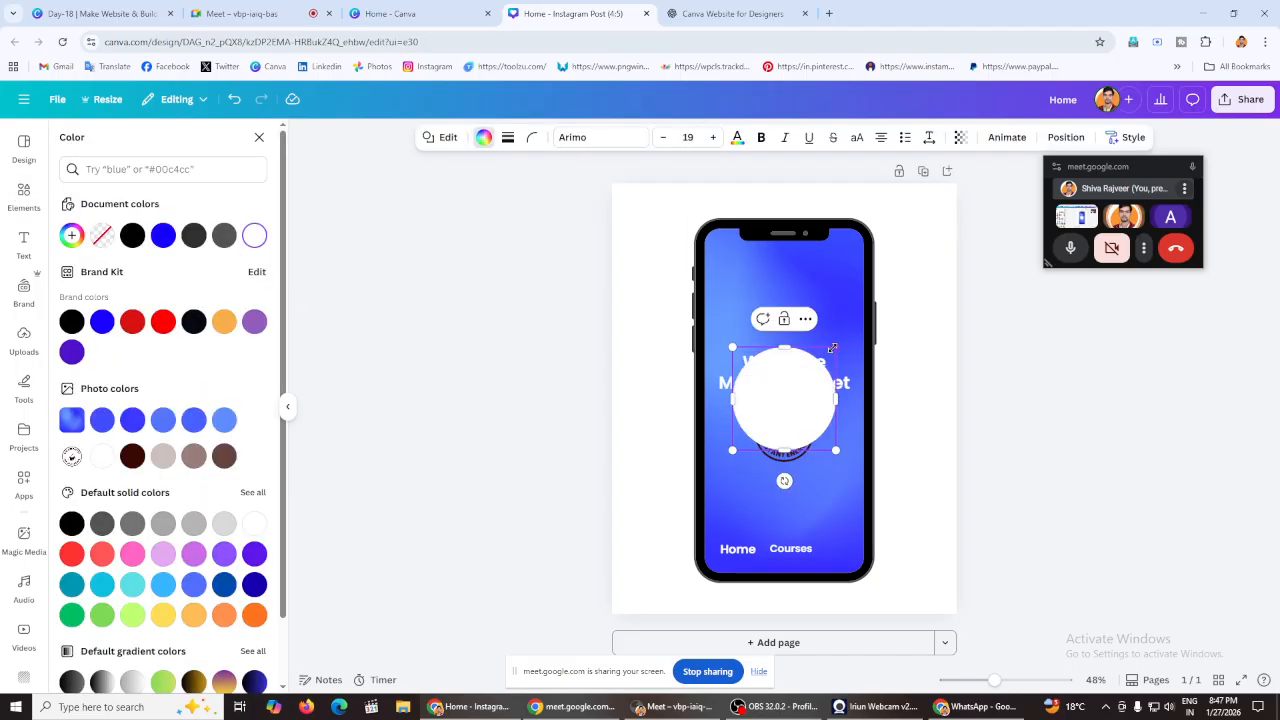
drag(833, 348, 799, 383)
click(663, 363)
drag(774, 428, 790, 446)
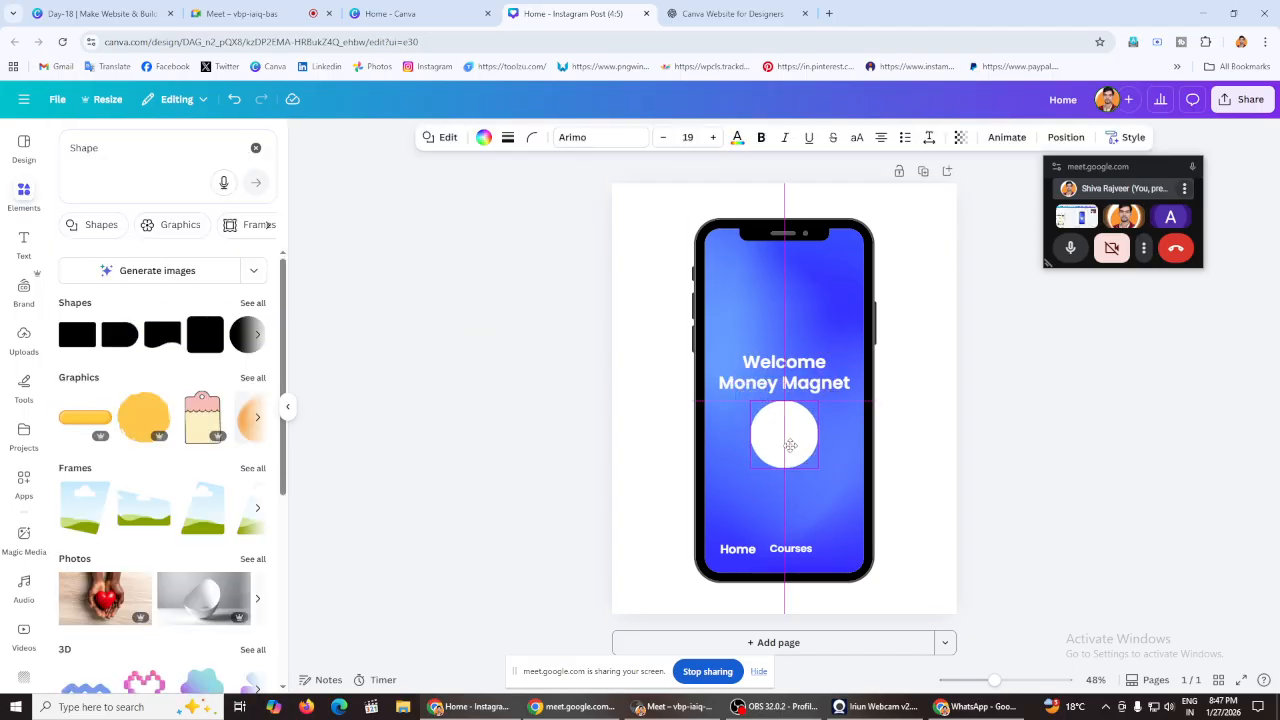
Step: Send the white circle behind the tea logo, resize it to 194 px, and centre it on the logo
click(1066, 137)
click(238, 208)
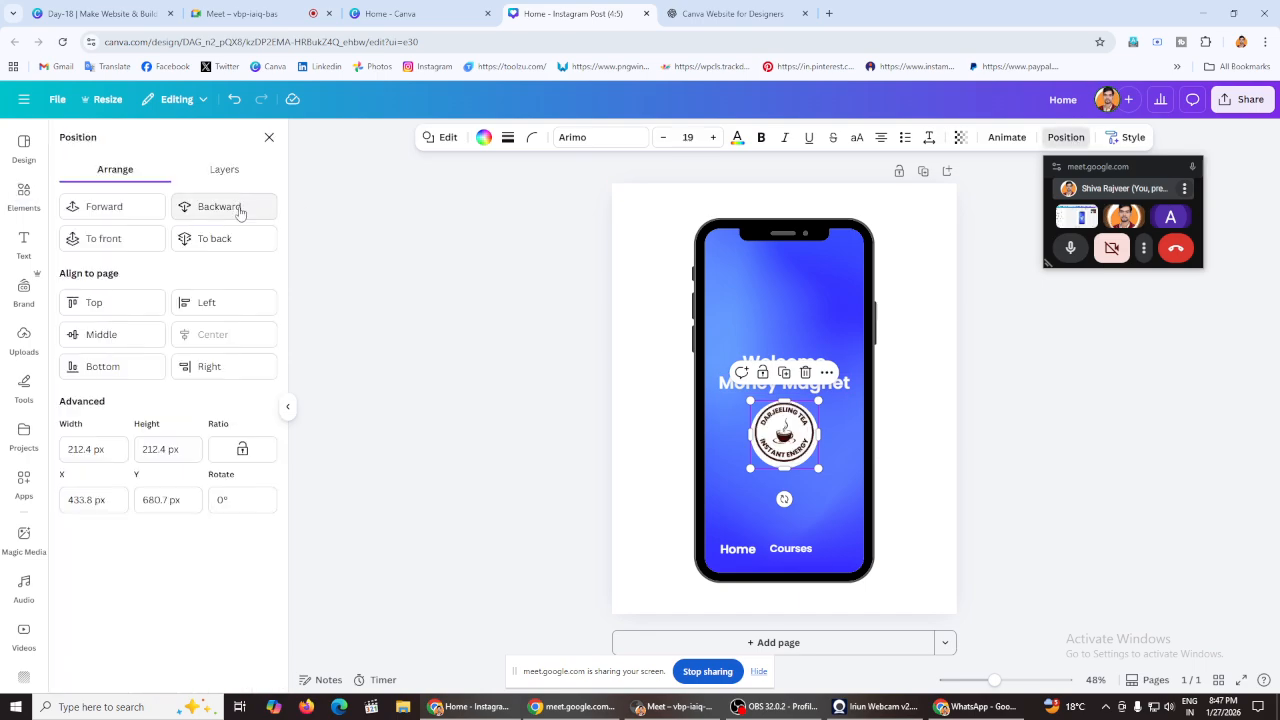
drag(818, 468, 812, 462)
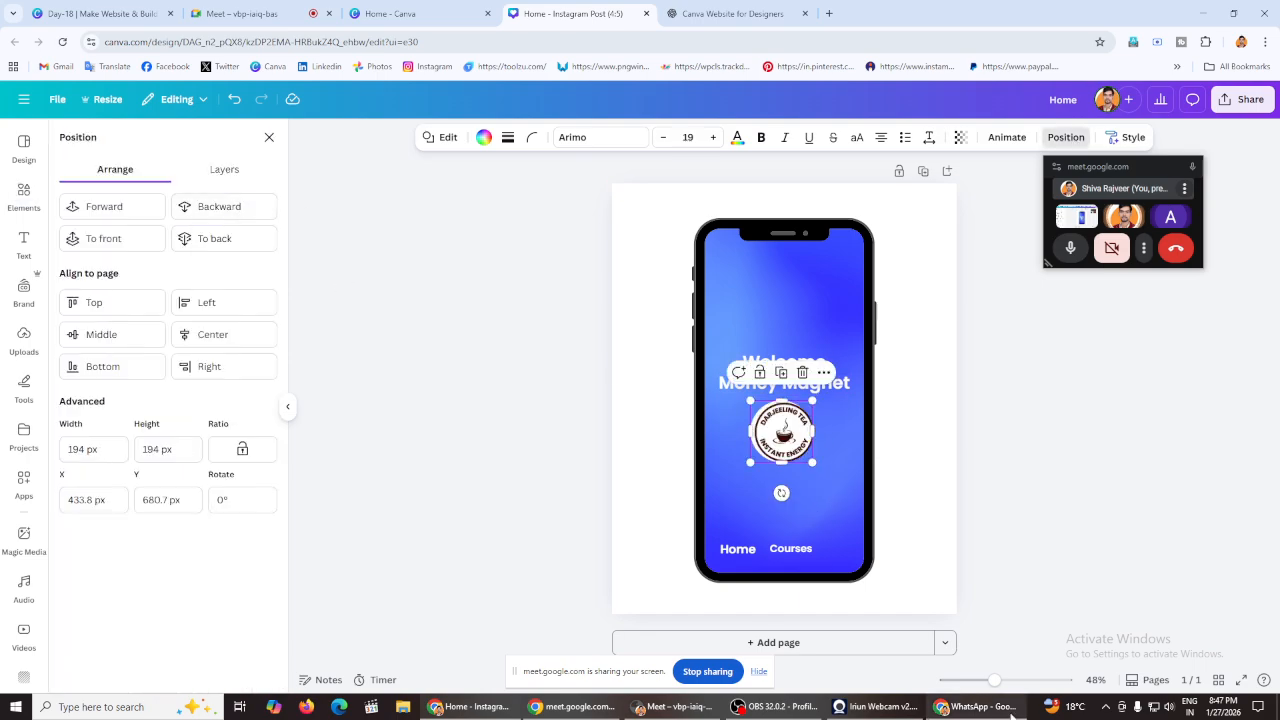
scroll(784, 455, up, 10)
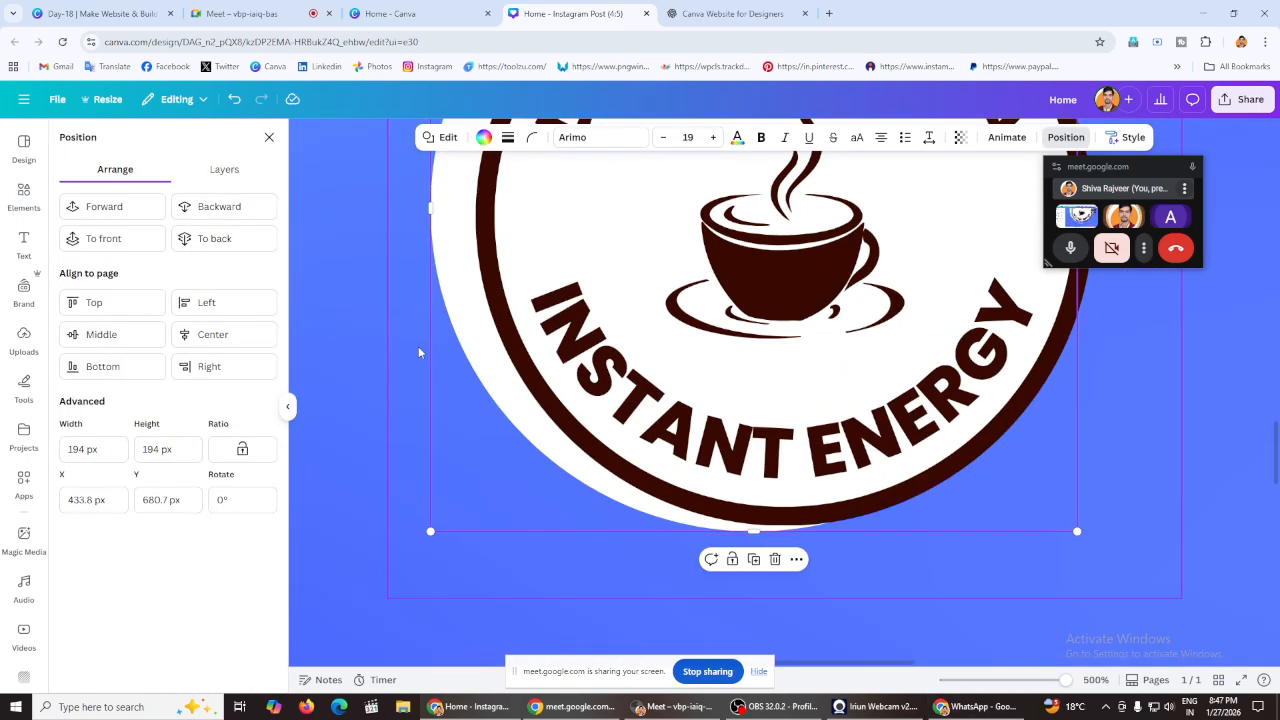
drag(418, 350, 470, 351)
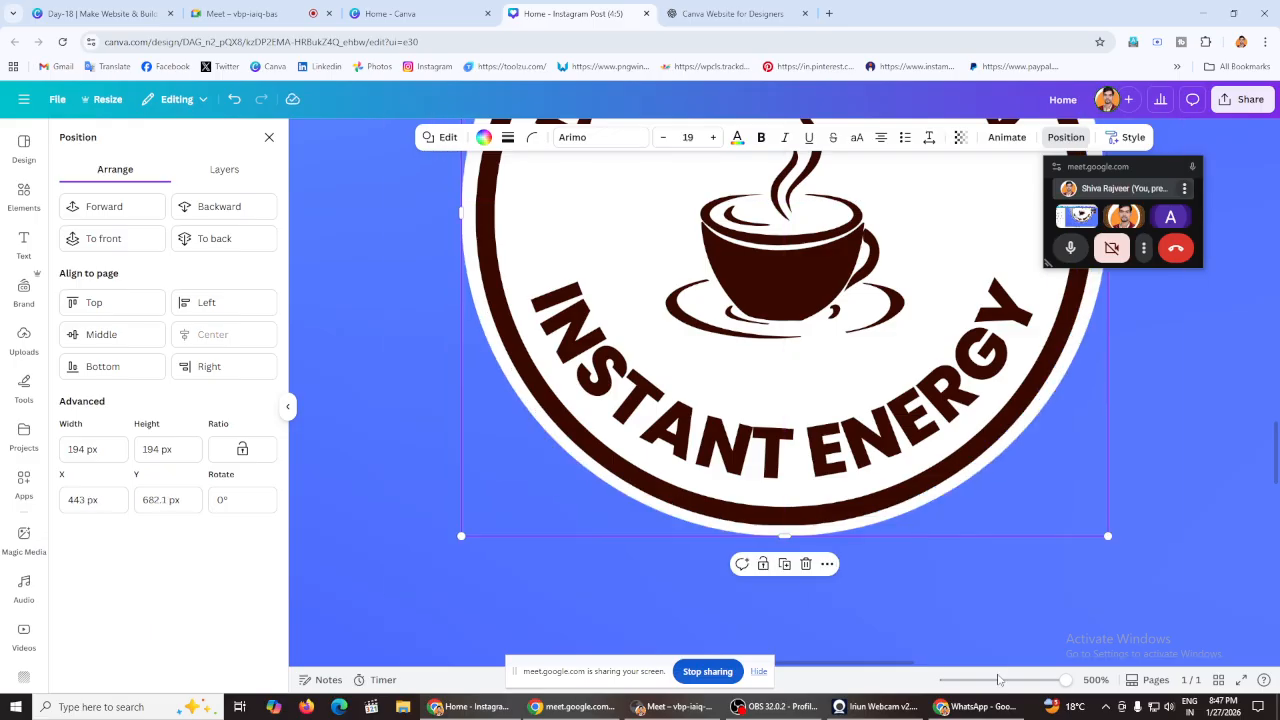
click(1006, 680)
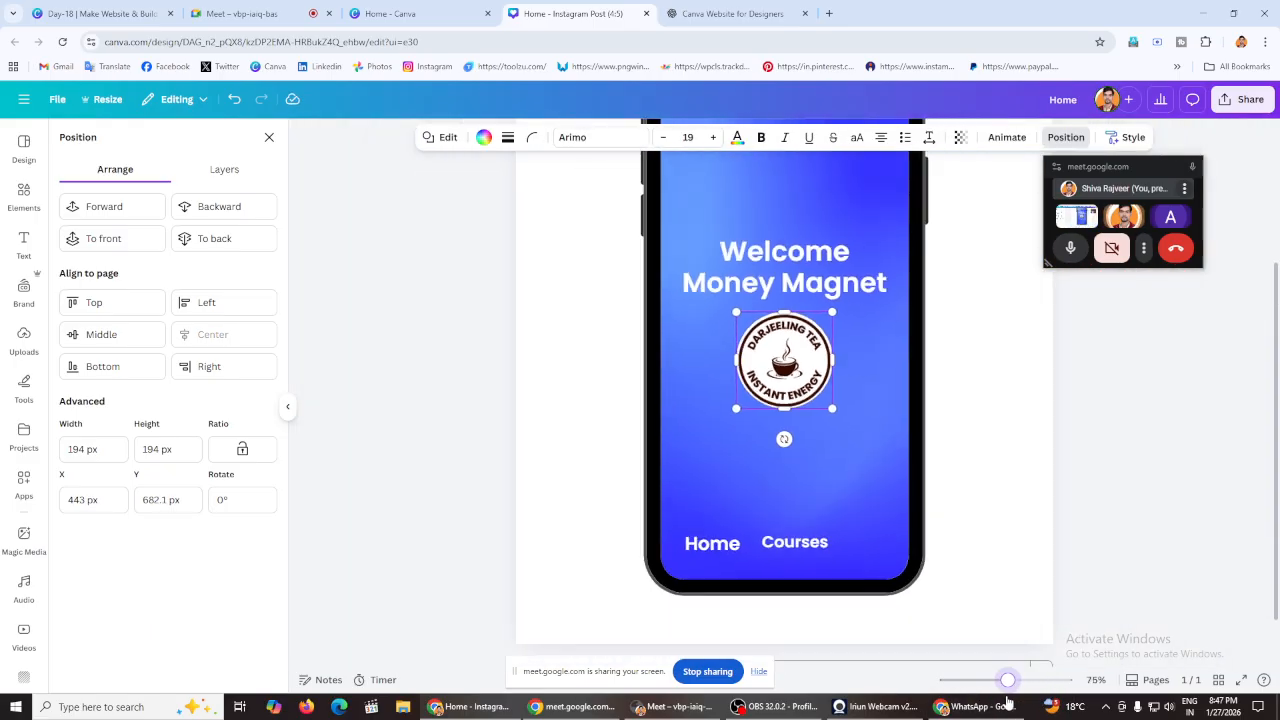
click(990, 680)
click(1108, 388)
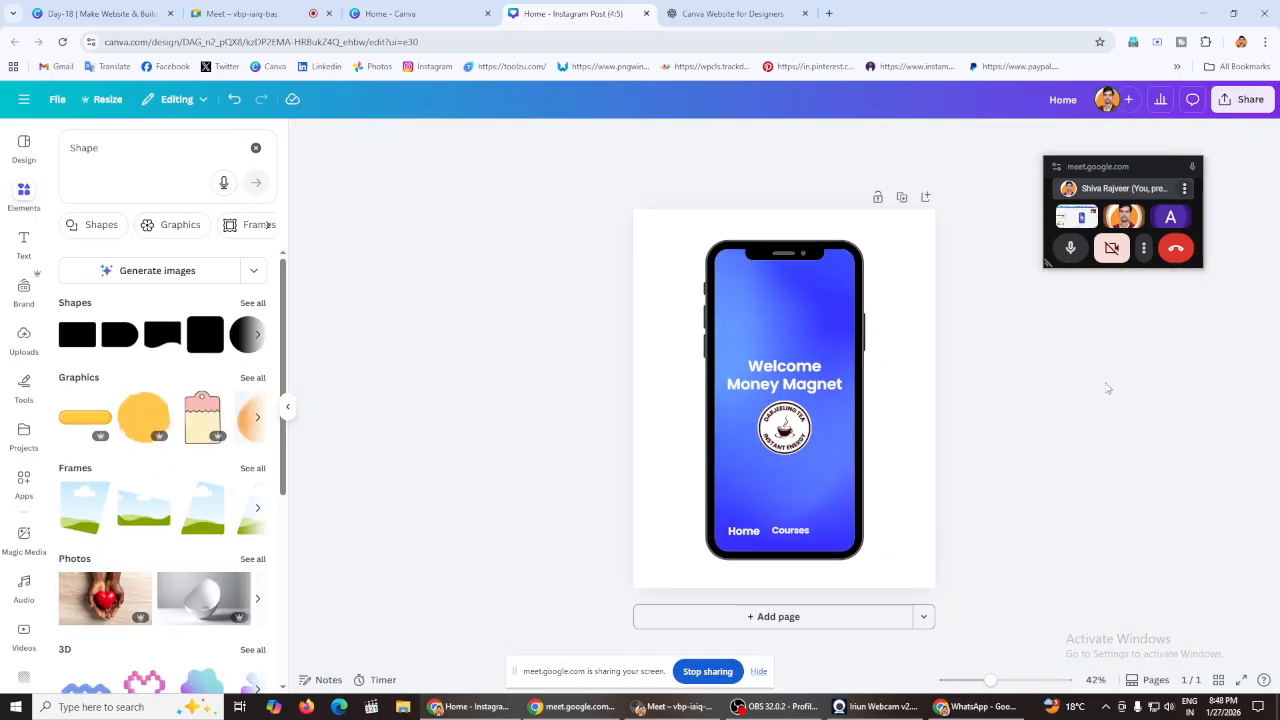
click(749, 387)
click(402, 212)
click(755, 372)
click(644, 138)
click(463, 306)
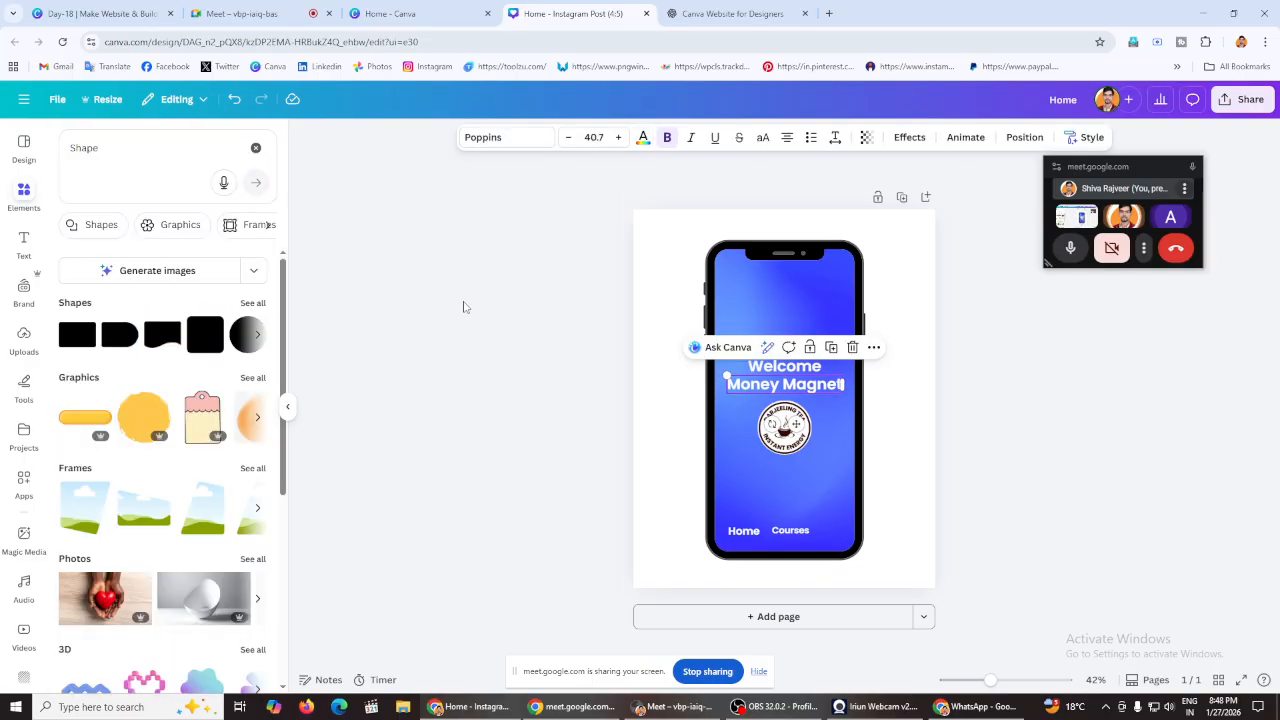
click(428, 300)
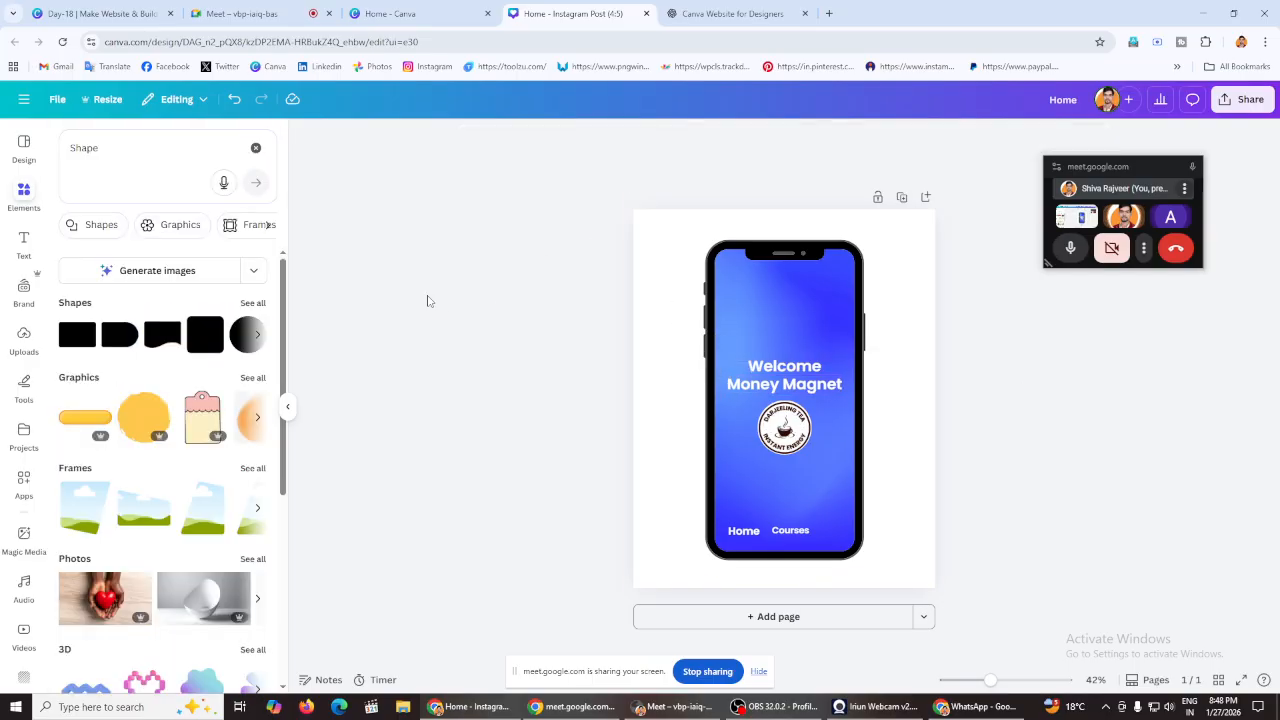
Step: Duplicate the phone mockup page and shift the Courses label on the copy slightly away from Home
click(901, 197)
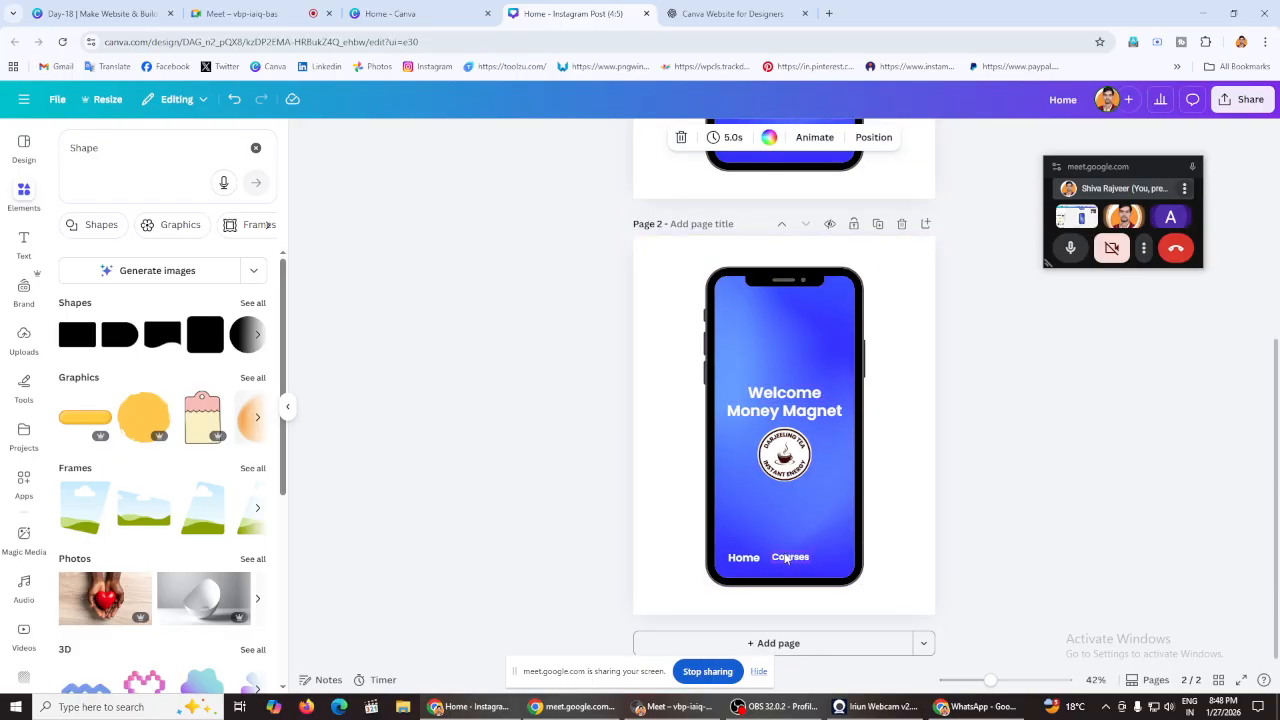
drag(781, 557, 784, 558)
click(511, 492)
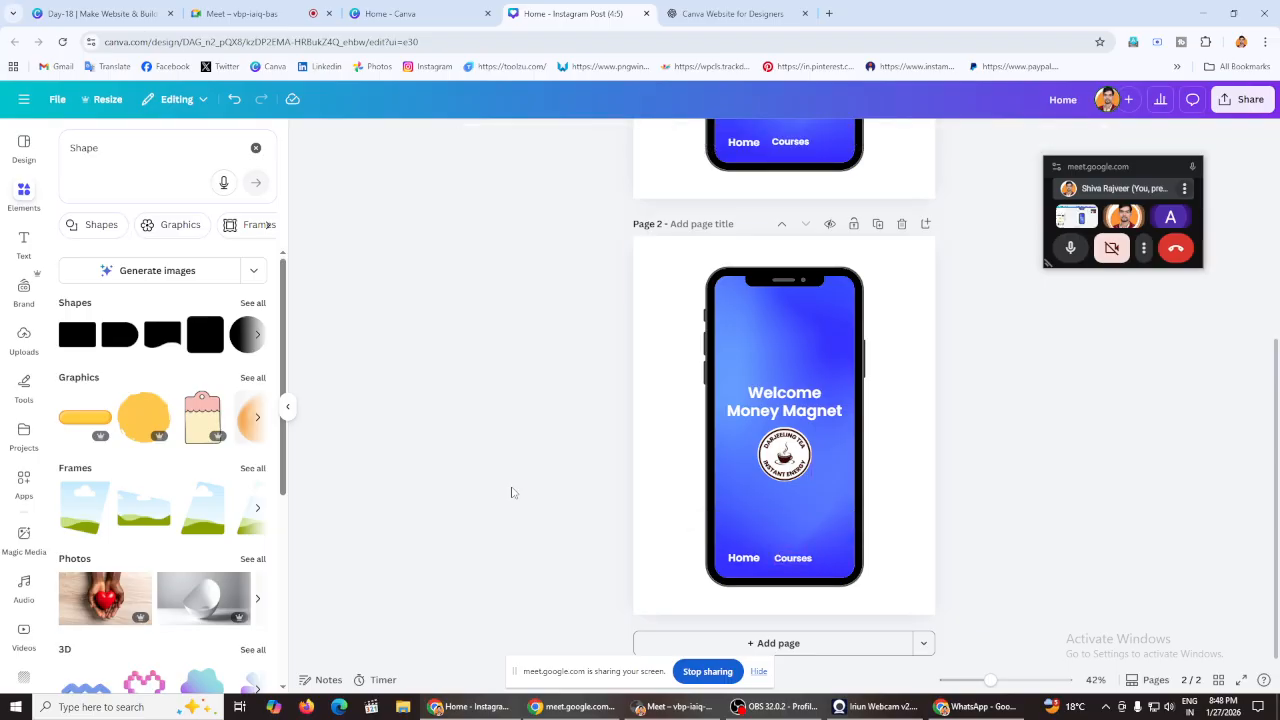
scroll(511, 492, up, 5)
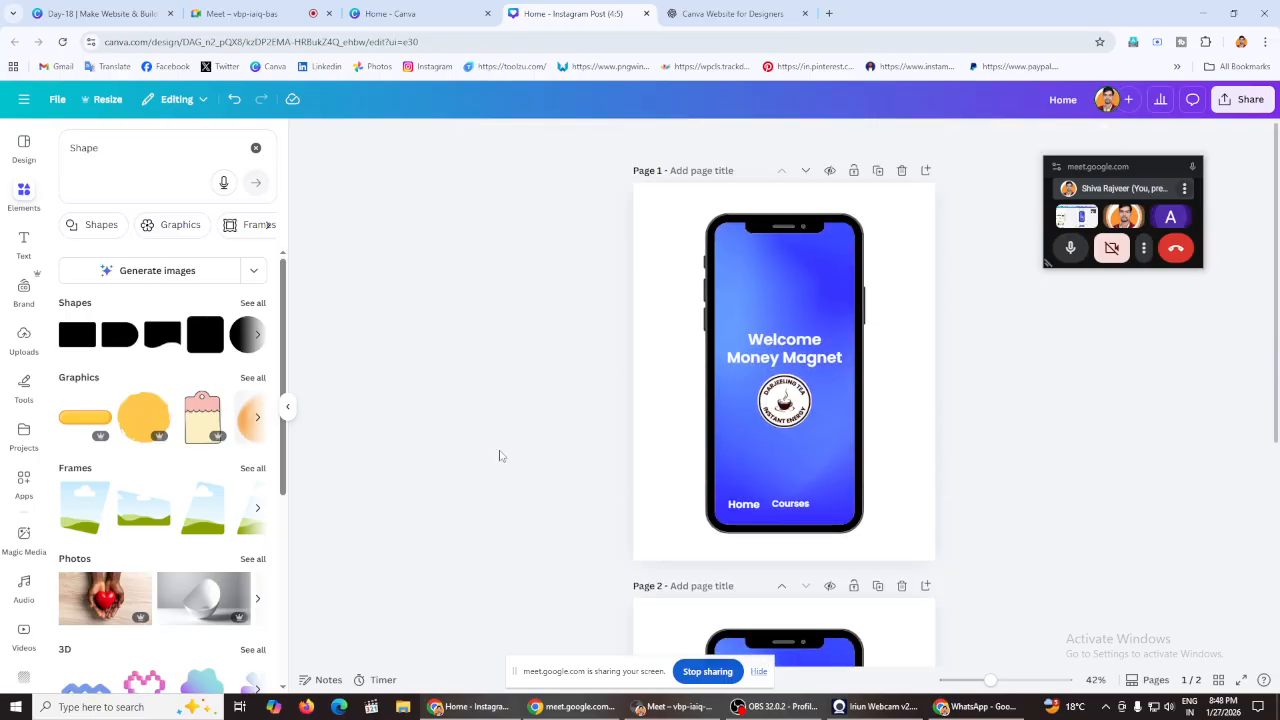
Step: Close the Instagram post design, dismiss the Create a design dialog, and reload the Canva home page
click(256, 147)
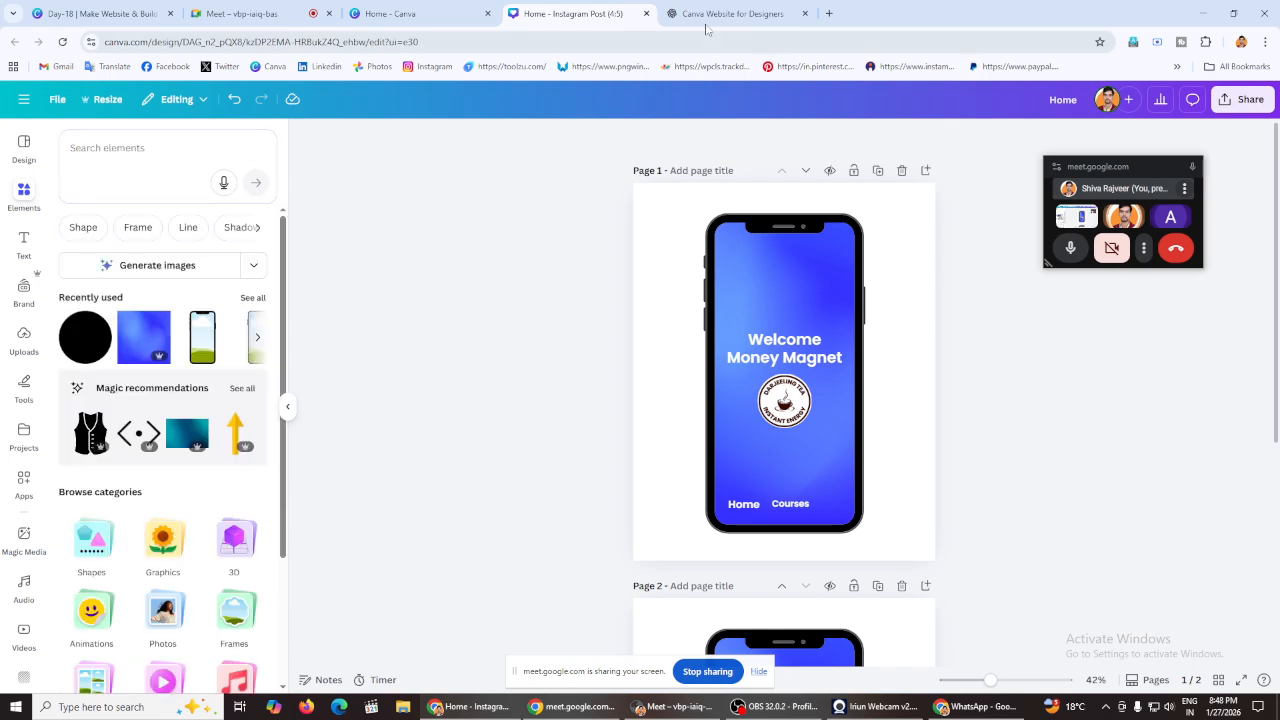
click(646, 13)
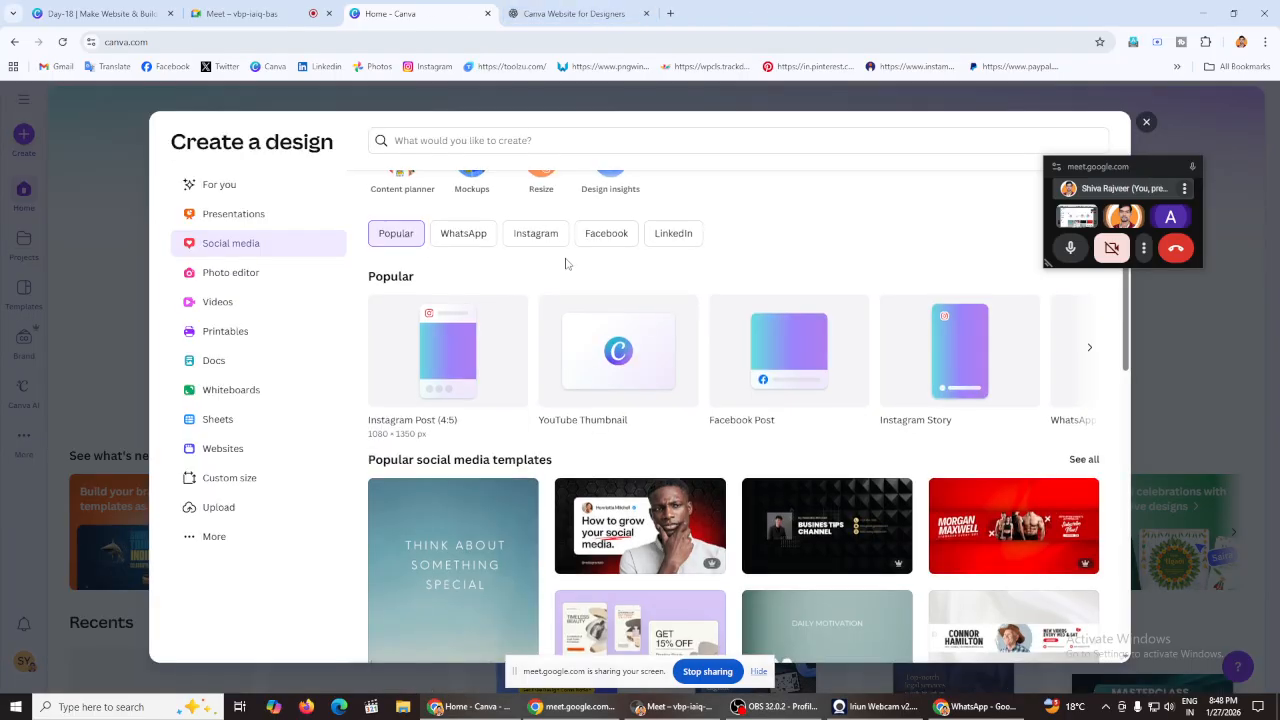
scroll(566, 263, up, 1)
click(1146, 124)
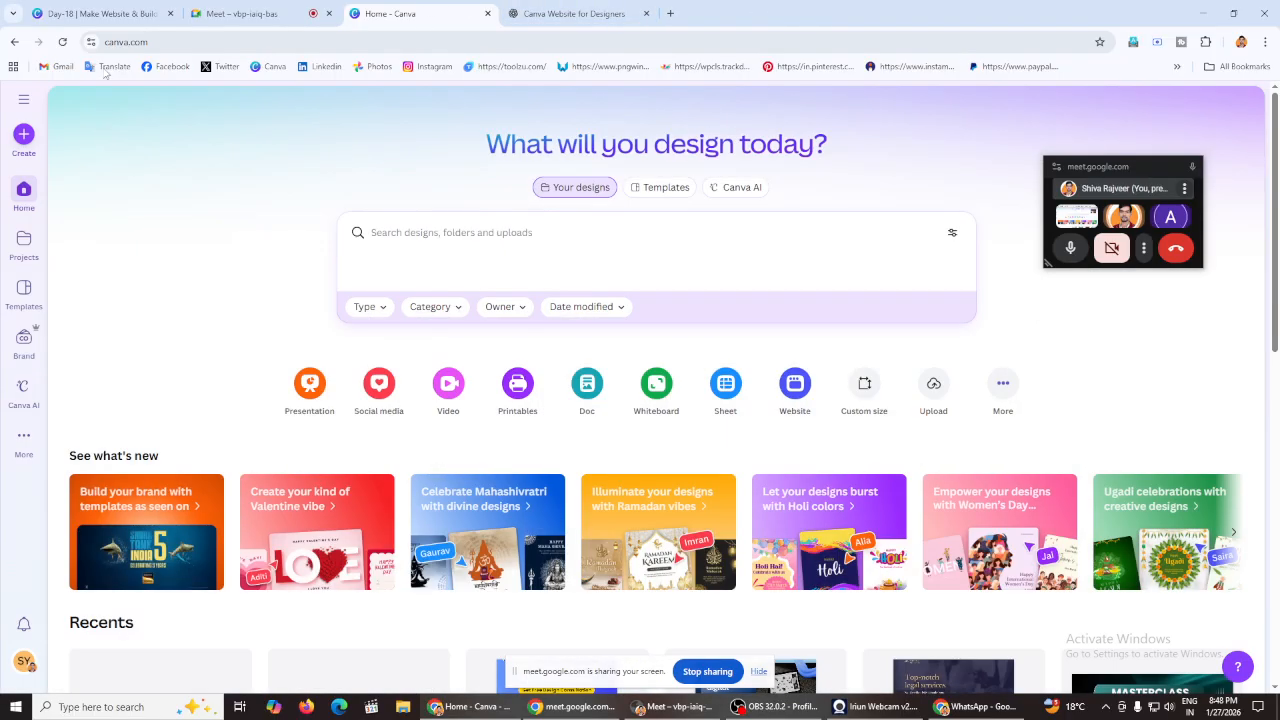
click(63, 42)
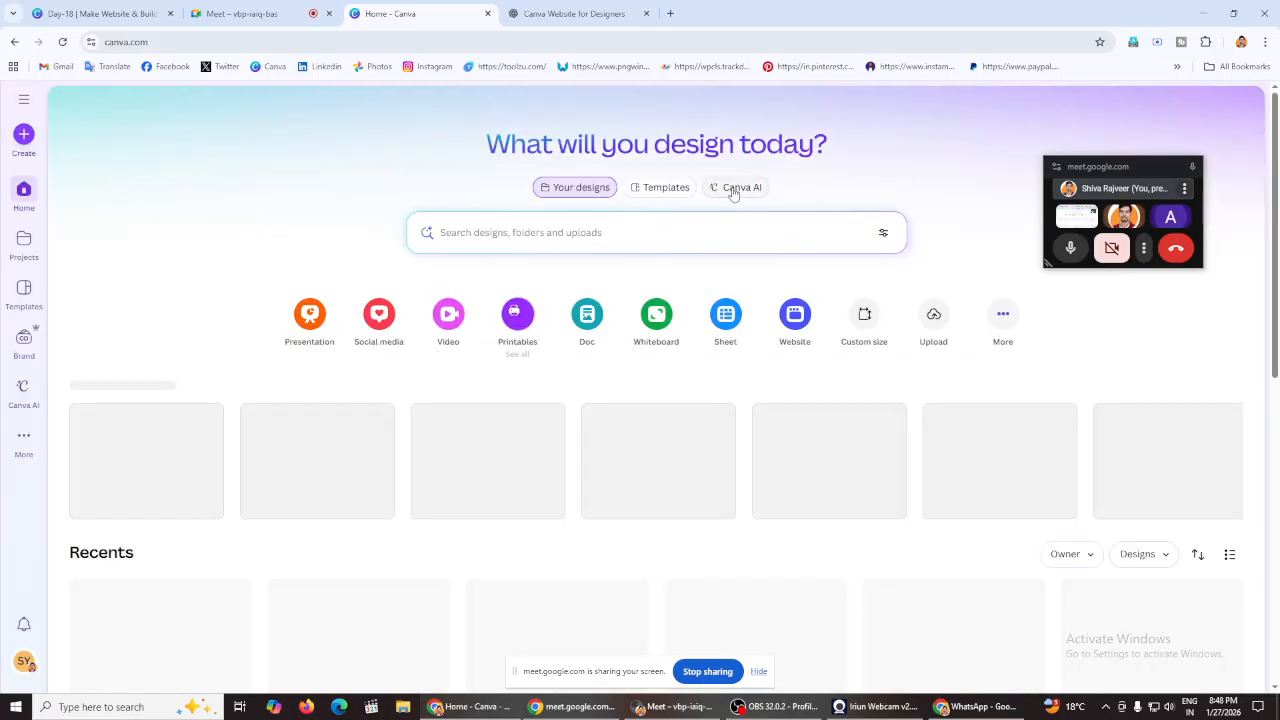
Step: Open Canva AI and look through its recent chats and example prompts for designs, images, code and video
click(735, 188)
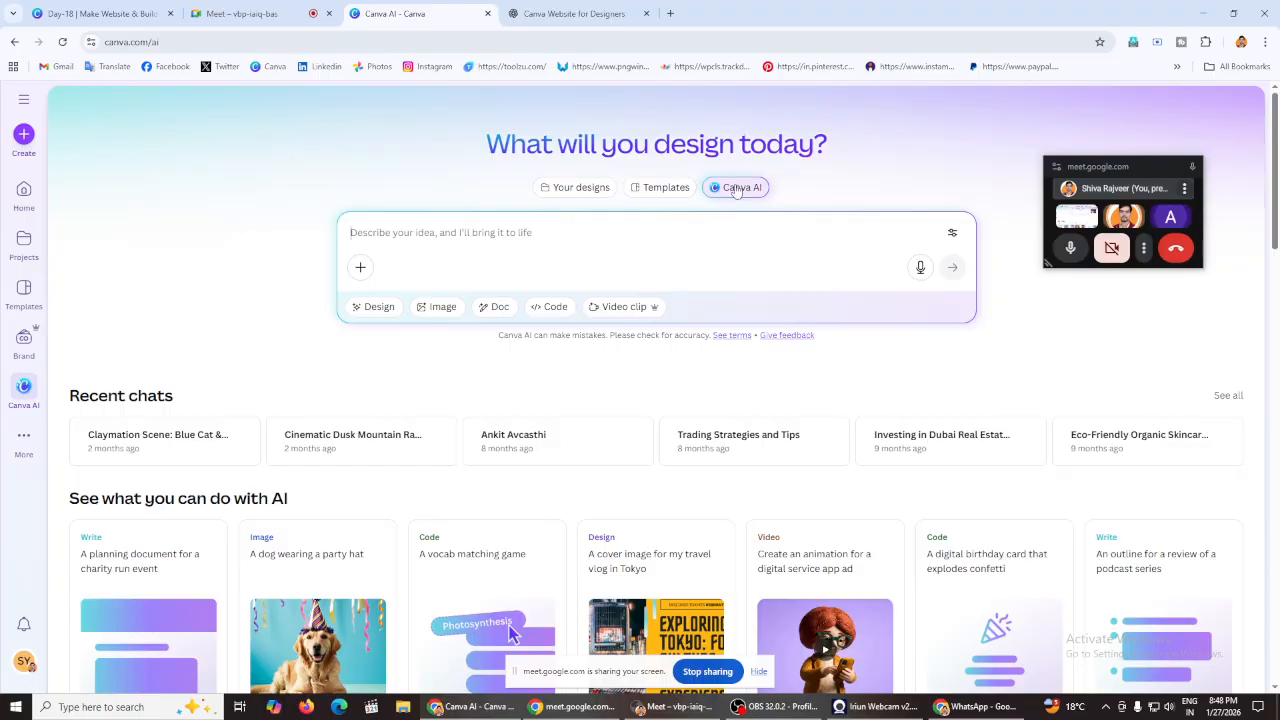
scroll(411, 408, down, 5)
scroll(557, 457, up, 4)
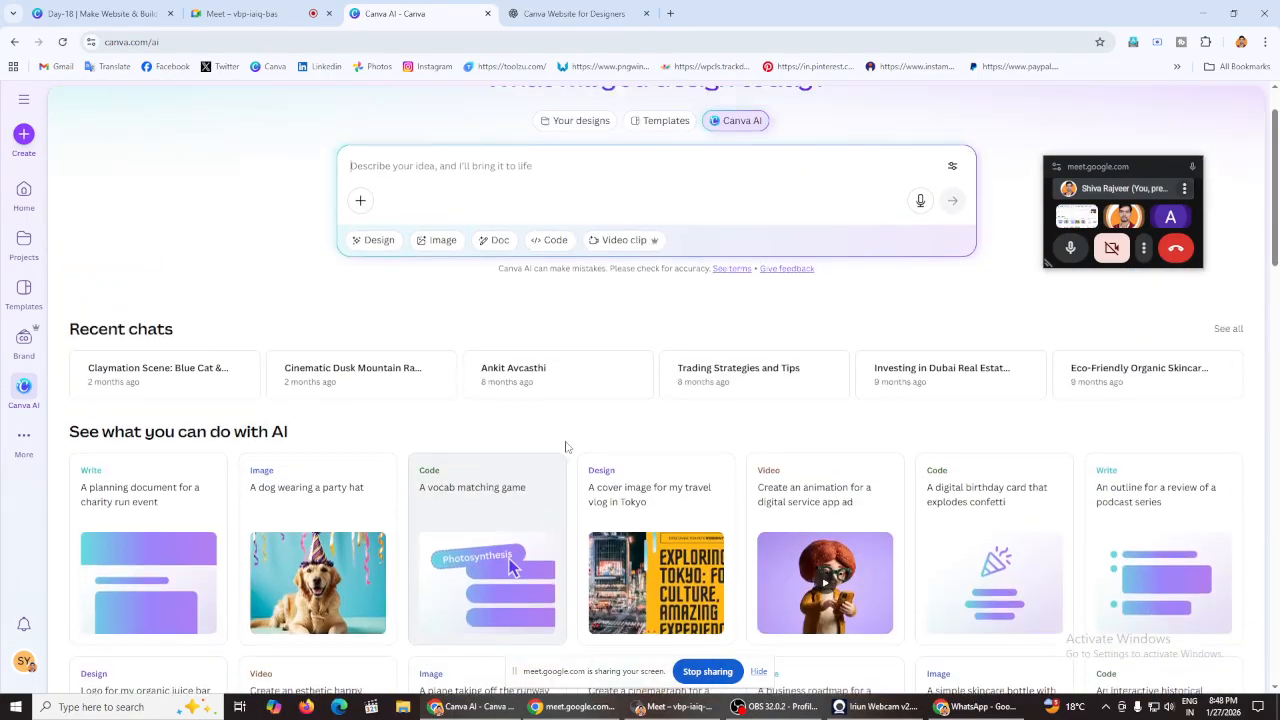
scroll(565, 447, up, 1)
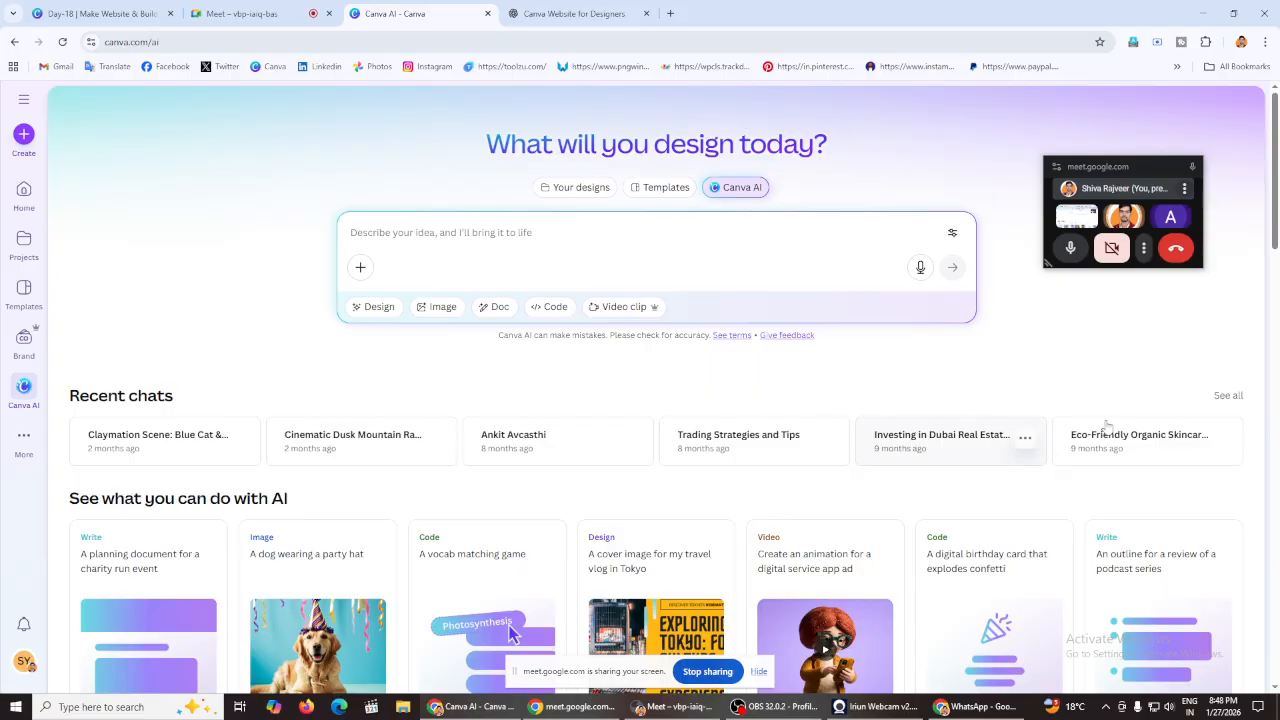
scroll(478, 420, down, 1)
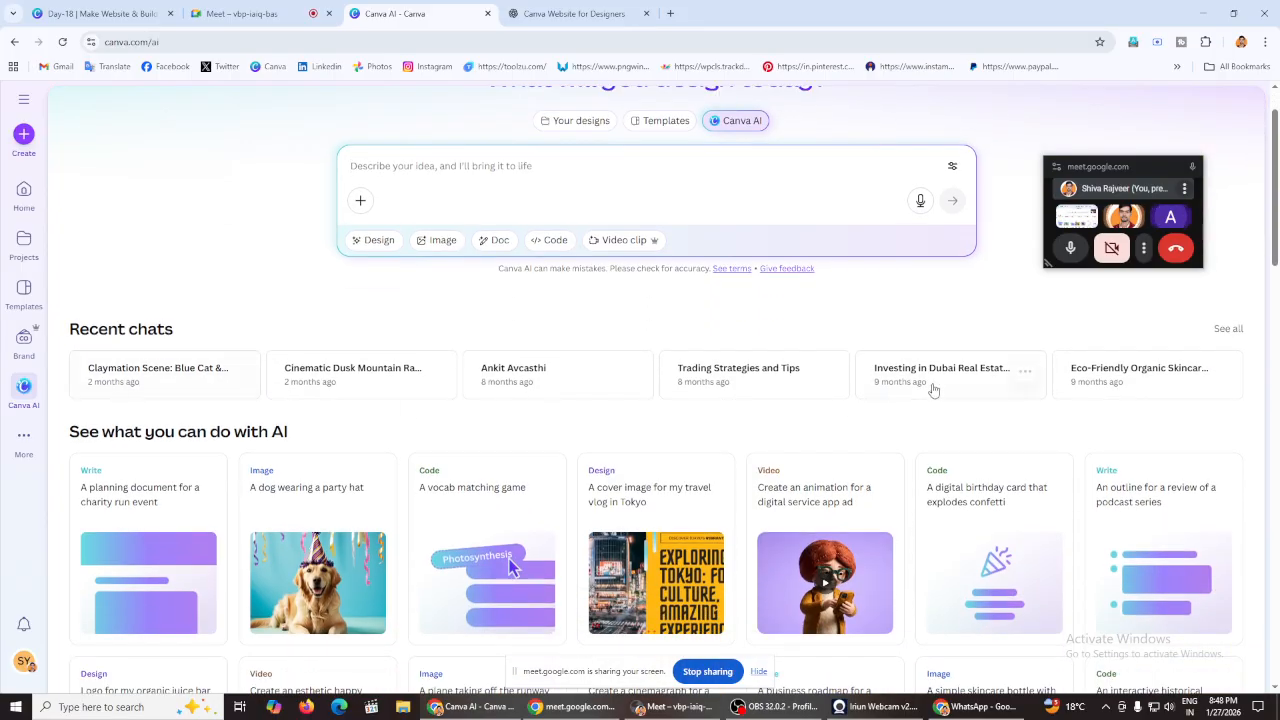
scroll(933, 390, down, 2)
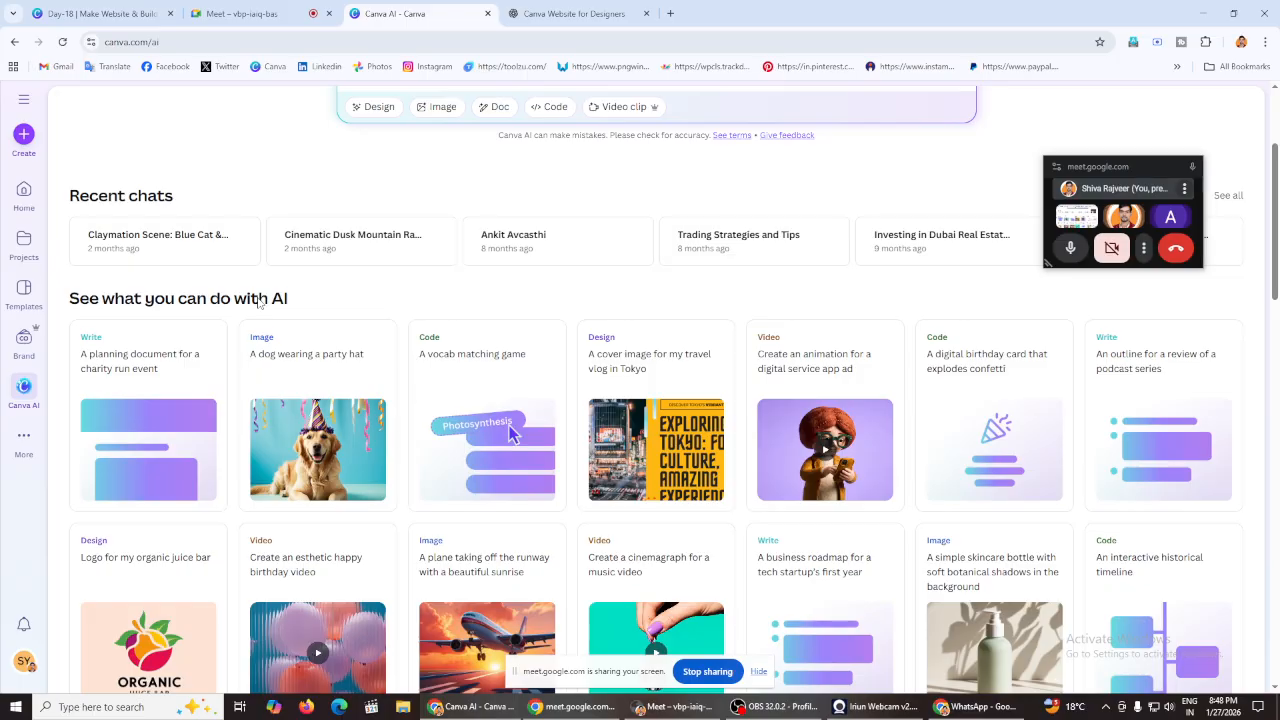
Step: Look through the remaining Canva AI example prompts and switch the prompt to Code mode
scroll(400, 330, down, 1)
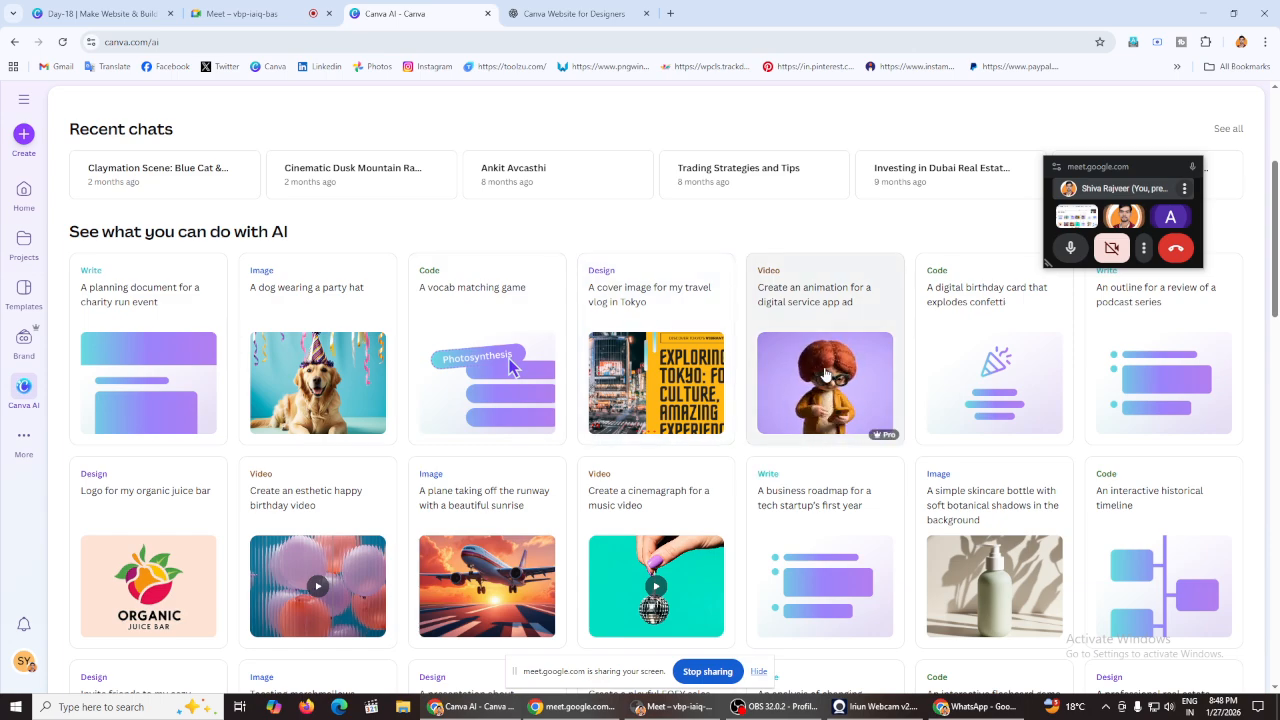
scroll(998, 368, down, 1)
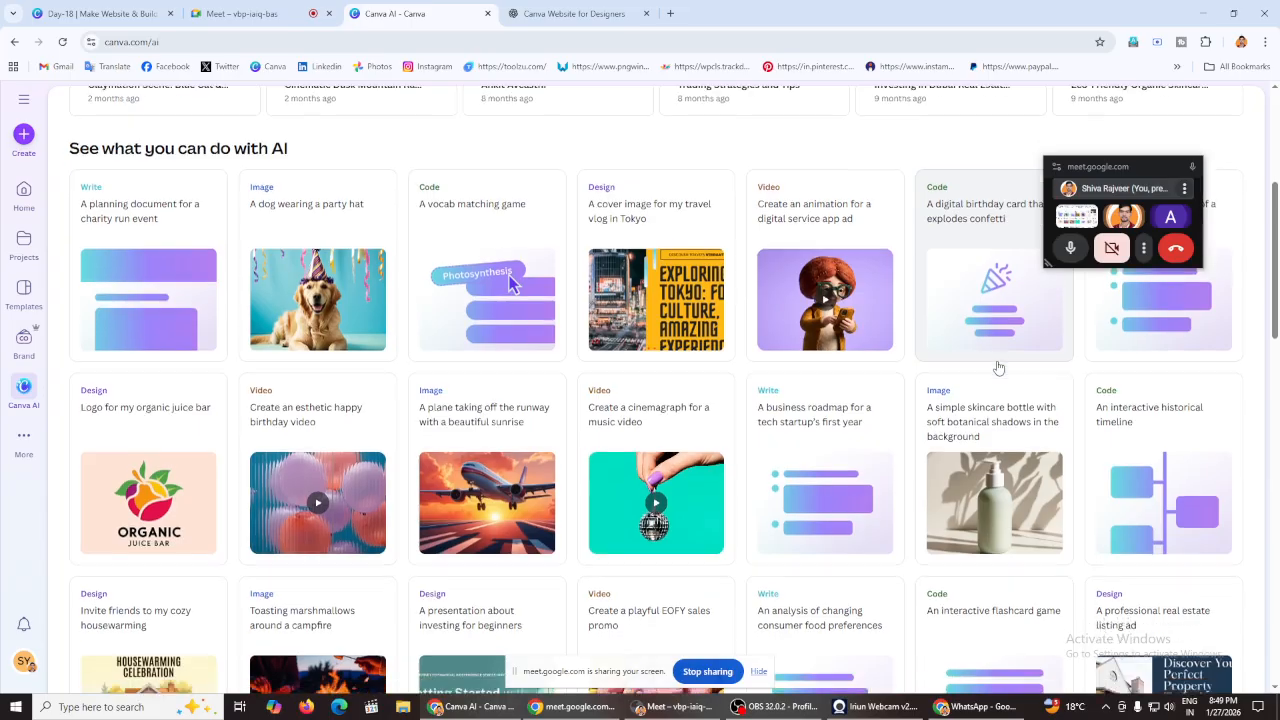
scroll(998, 368, down, 1)
scroll(528, 412, down, 3)
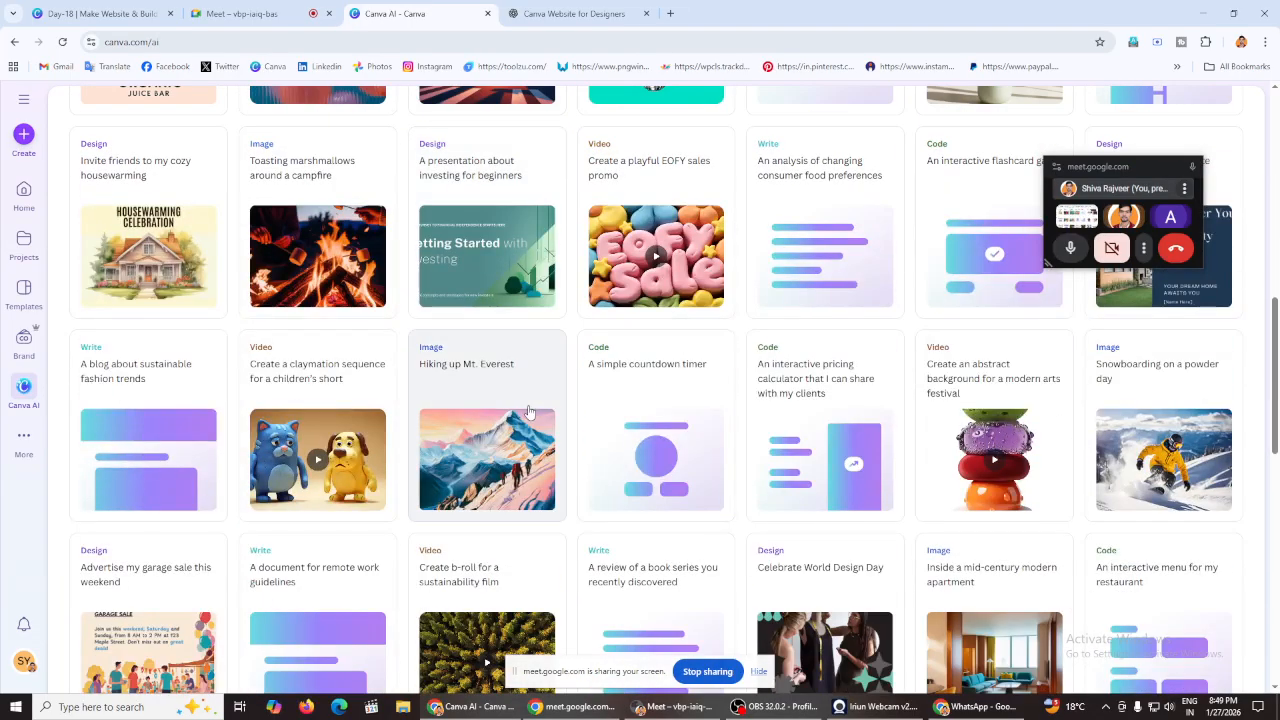
scroll(528, 412, up, 8)
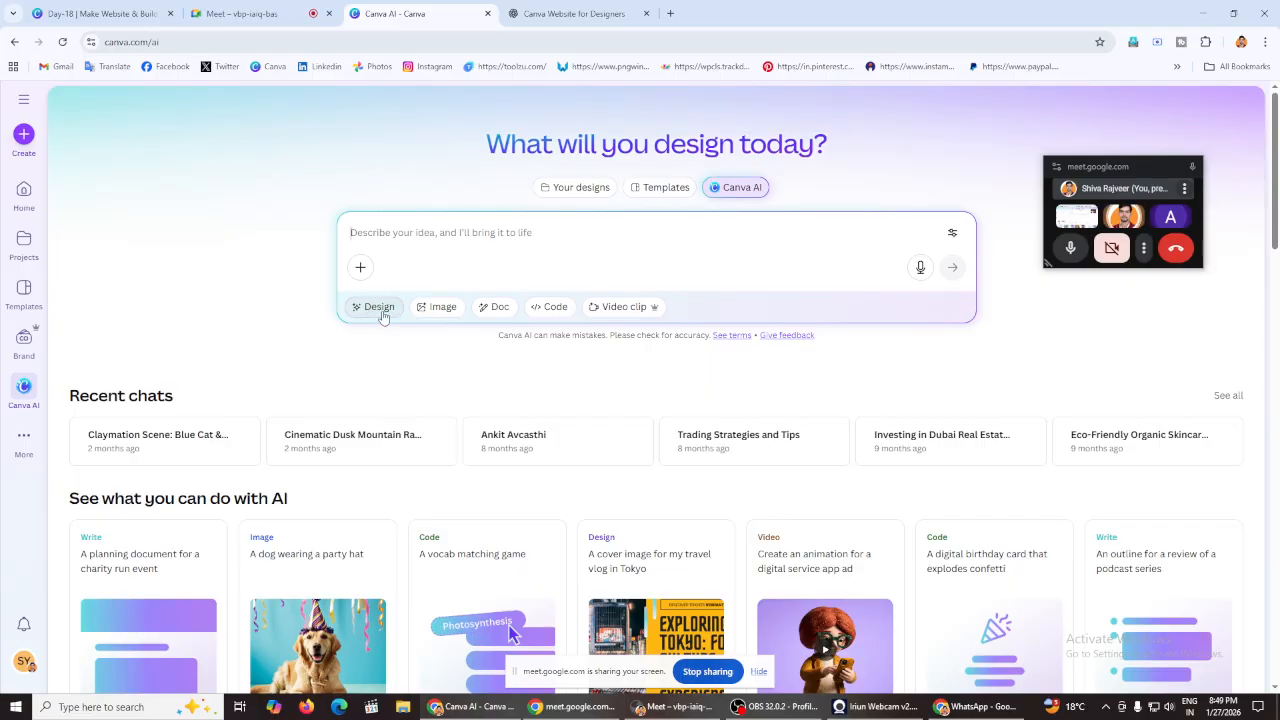
click(552, 307)
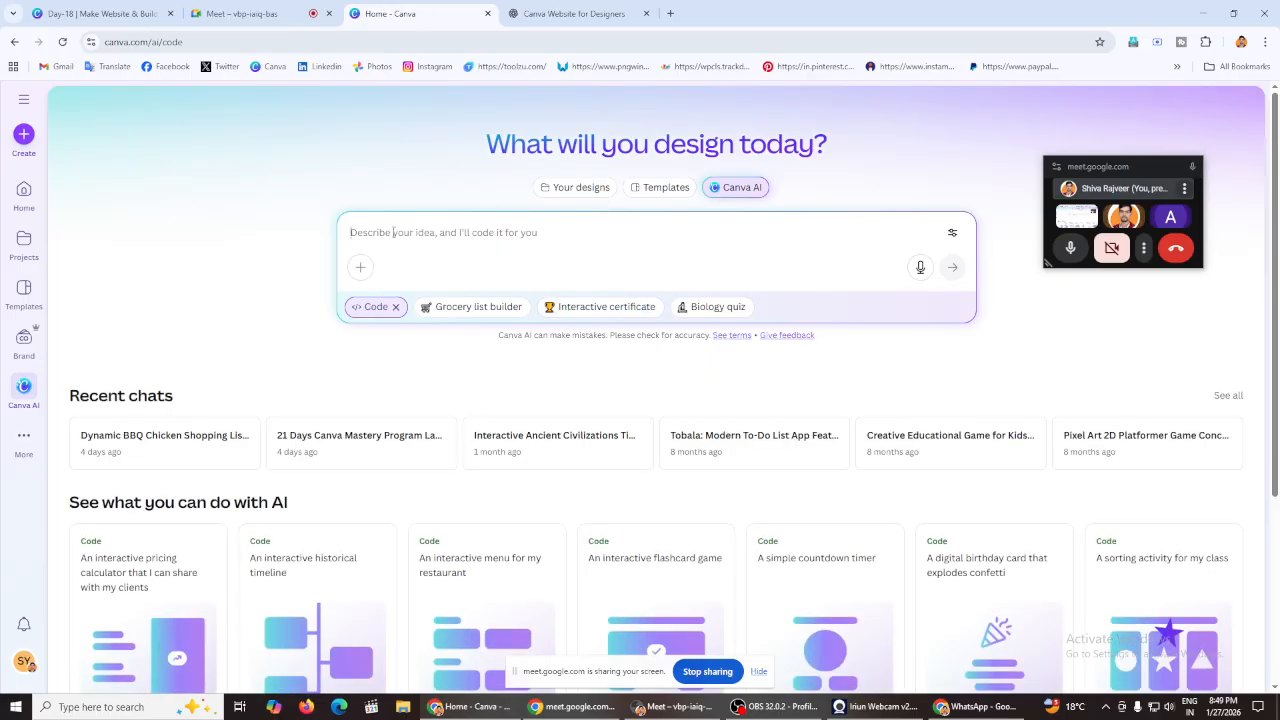
Step: Start a new chat in ChatGPT and draft the message "i want to make a to do list app in canva so that i can"
click(573, 13)
scroll(351, 337, down, 3)
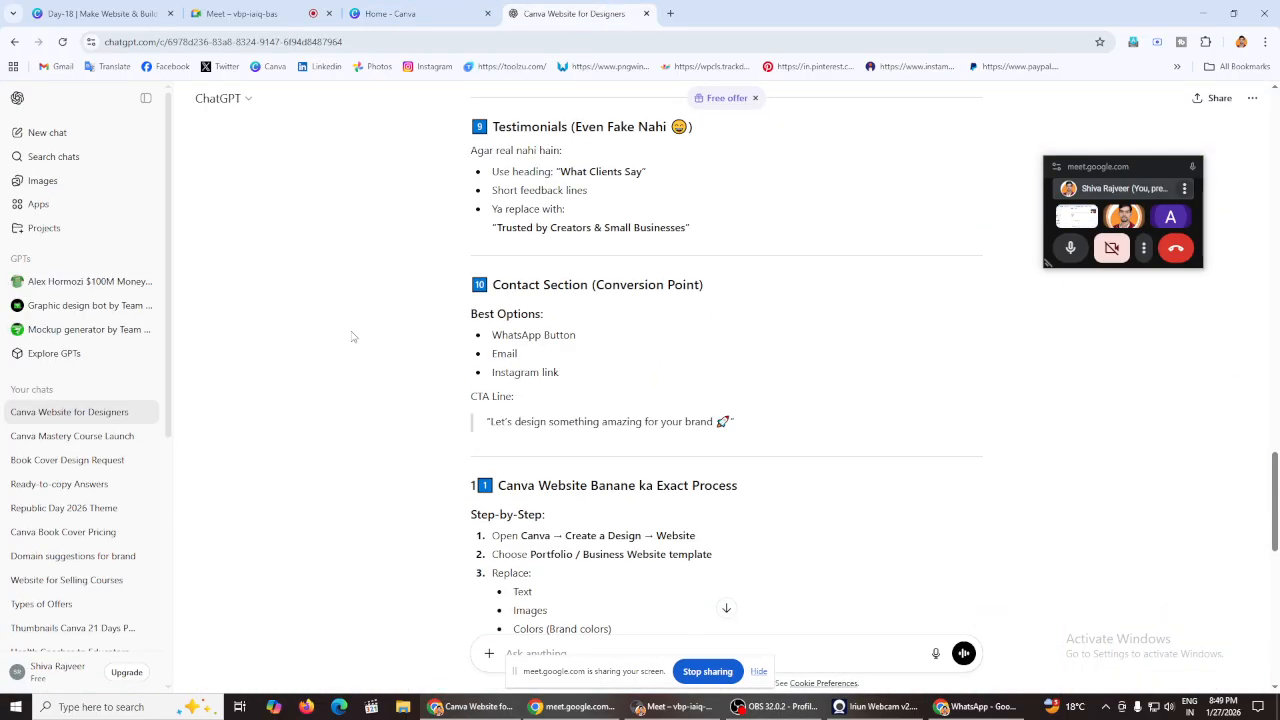
click(57, 133)
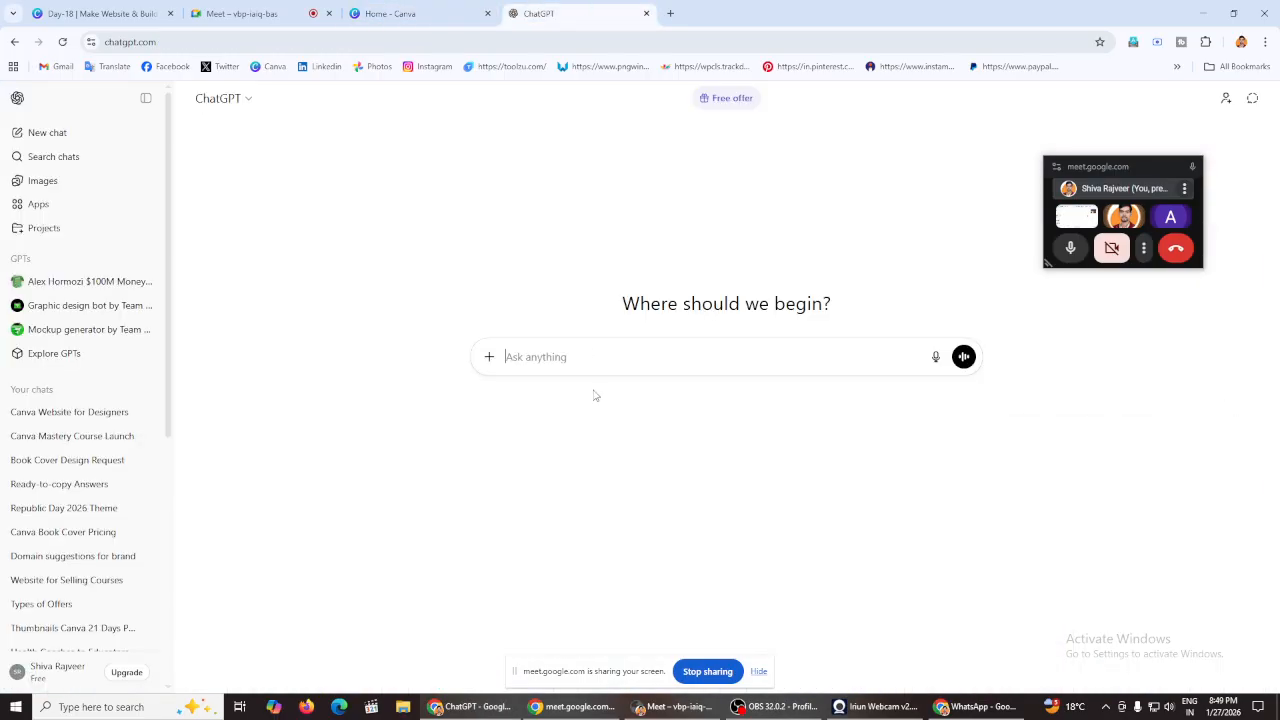
text(i want t)
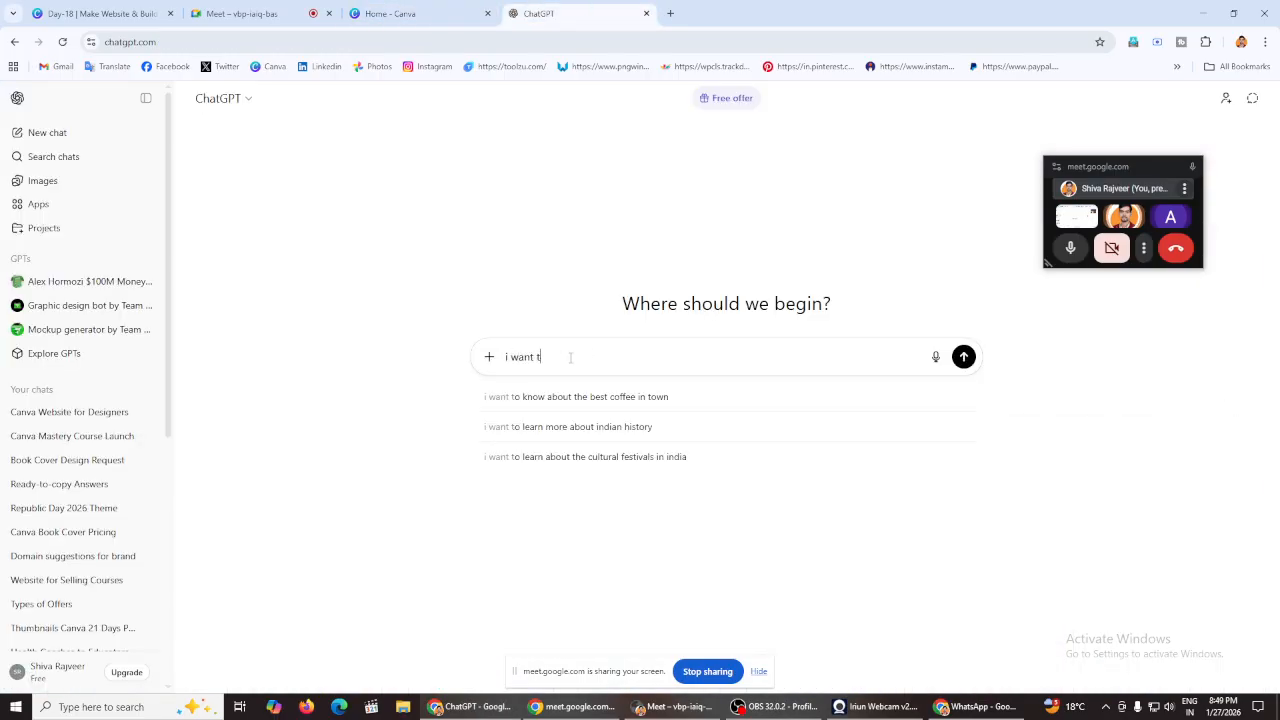
text(o make)
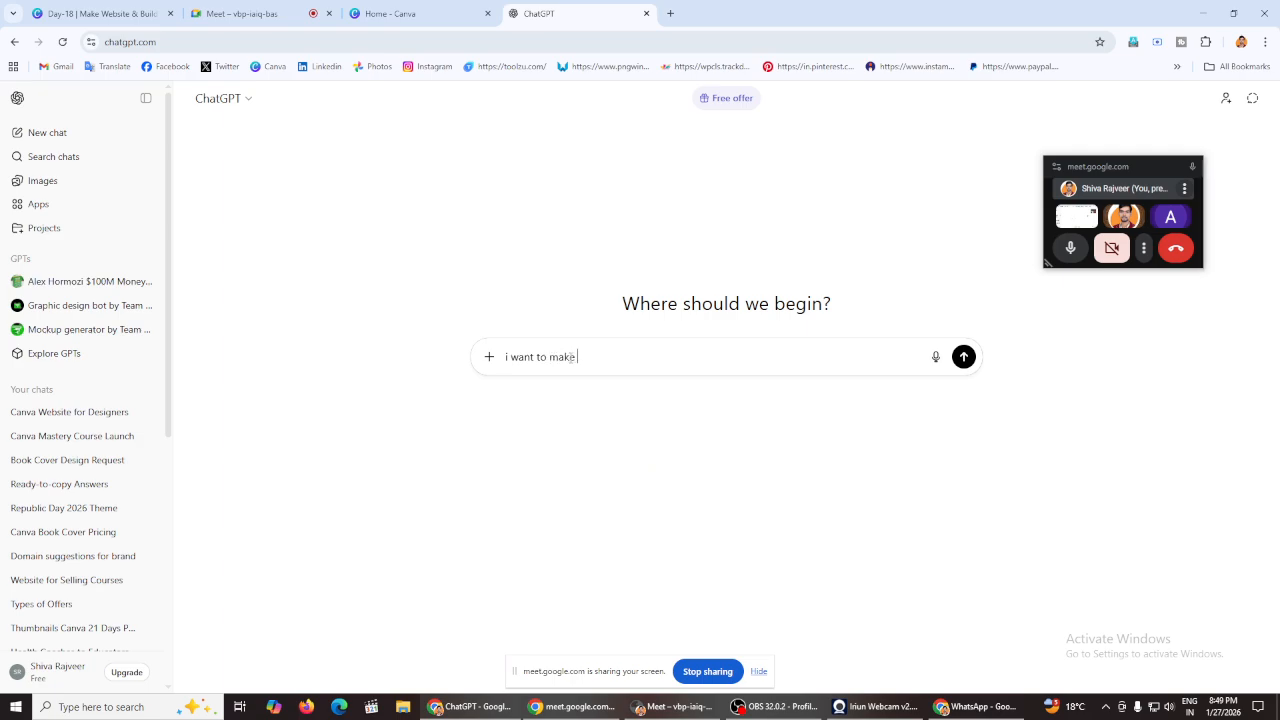
text( a)
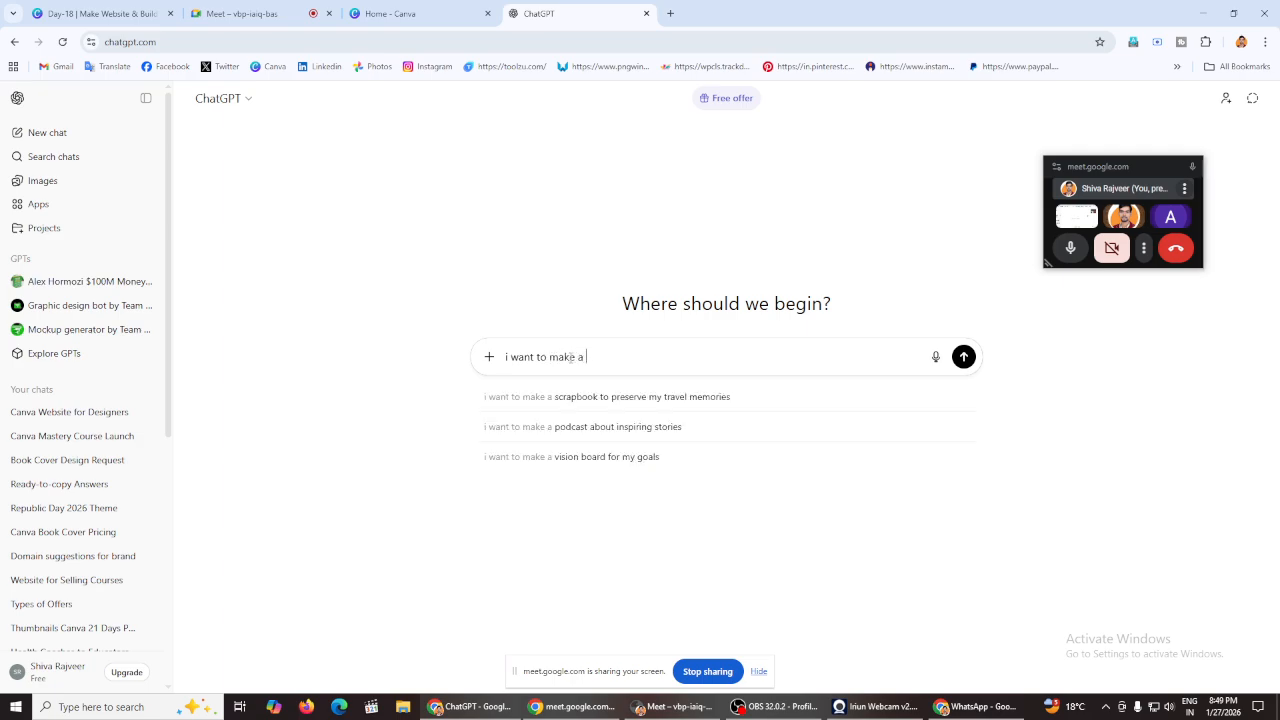
text( ap)
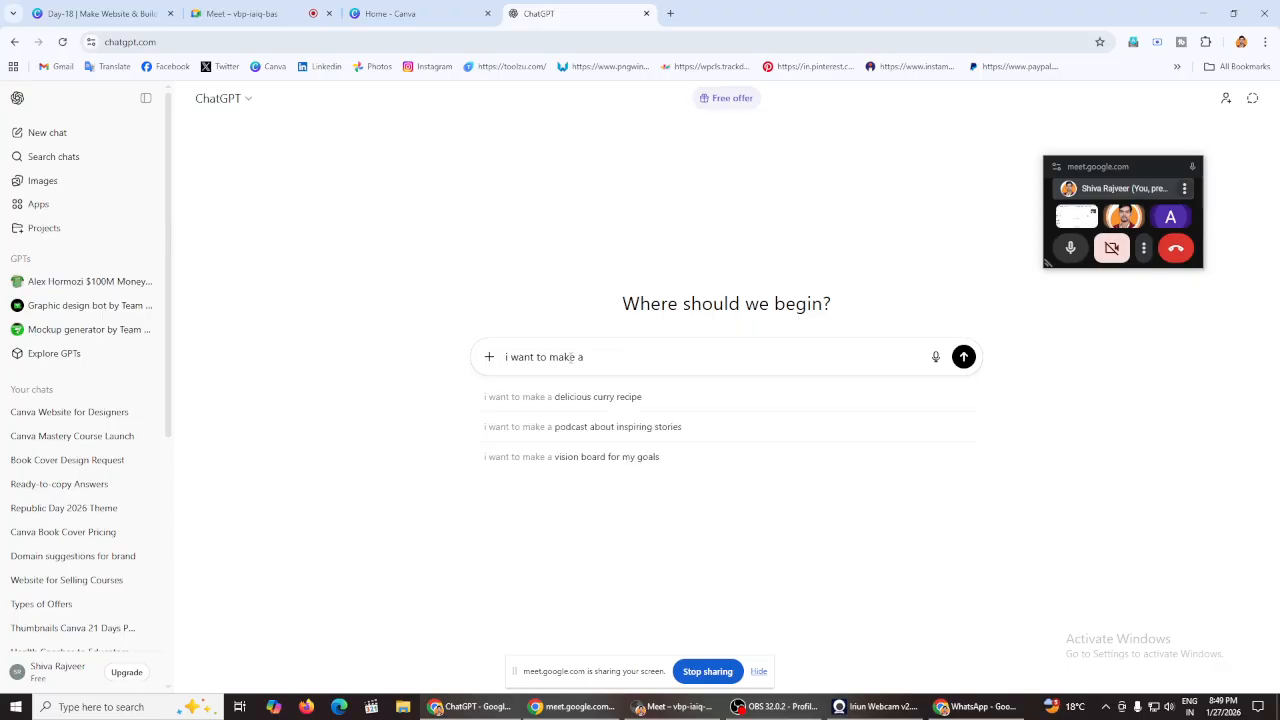
text(to do list app i)
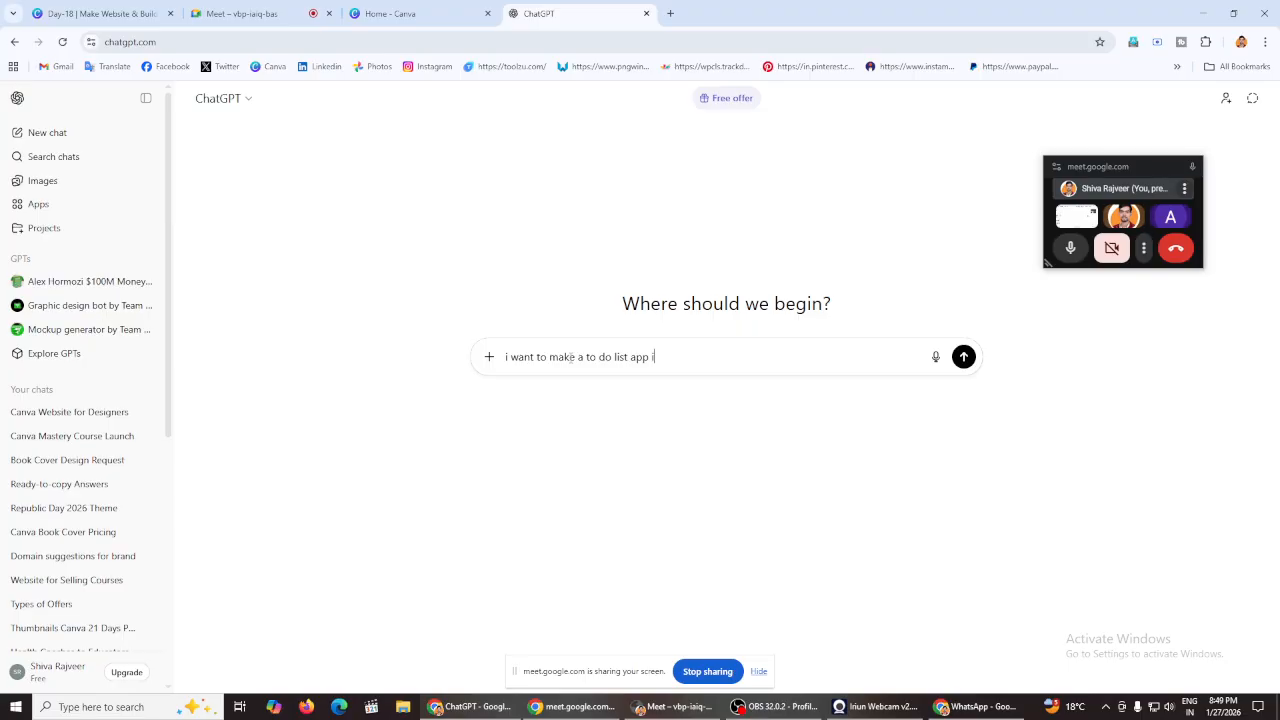
text(canva so that i can)
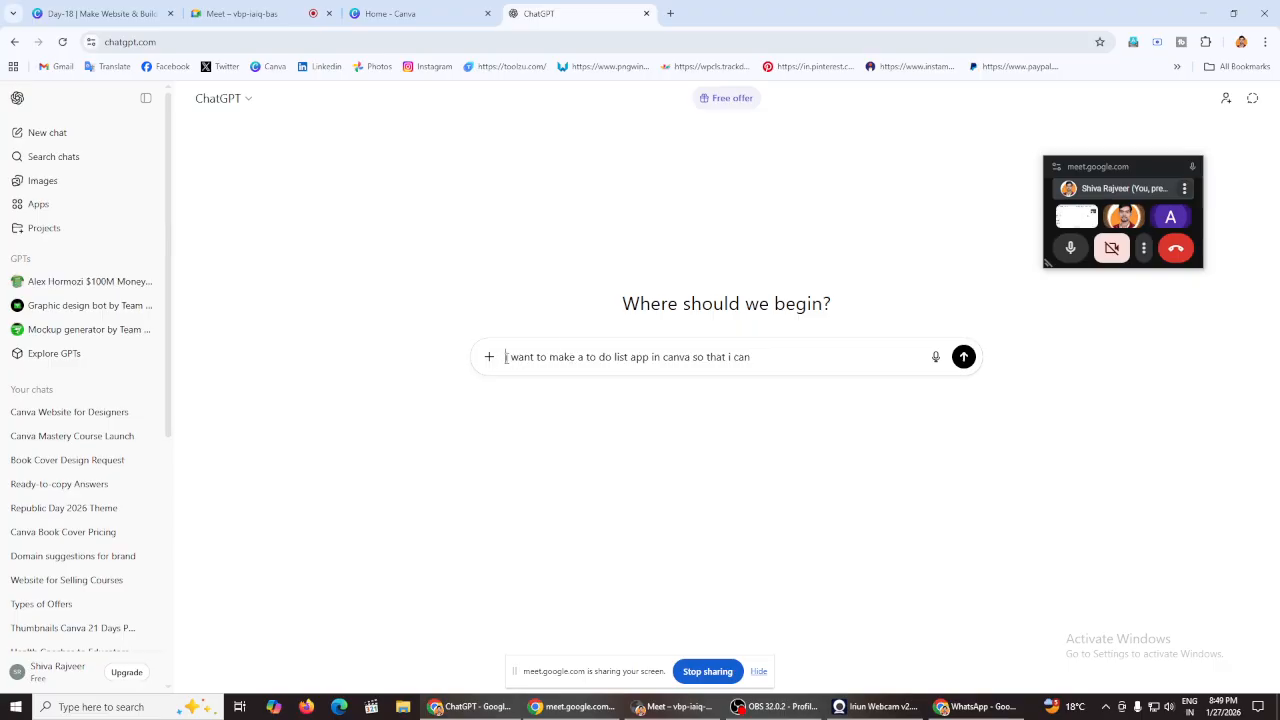
Step: Insert "i am a graphic designer and" at the beginning of the drafted ChatGPT message
click(506, 357)
text(am a gra)
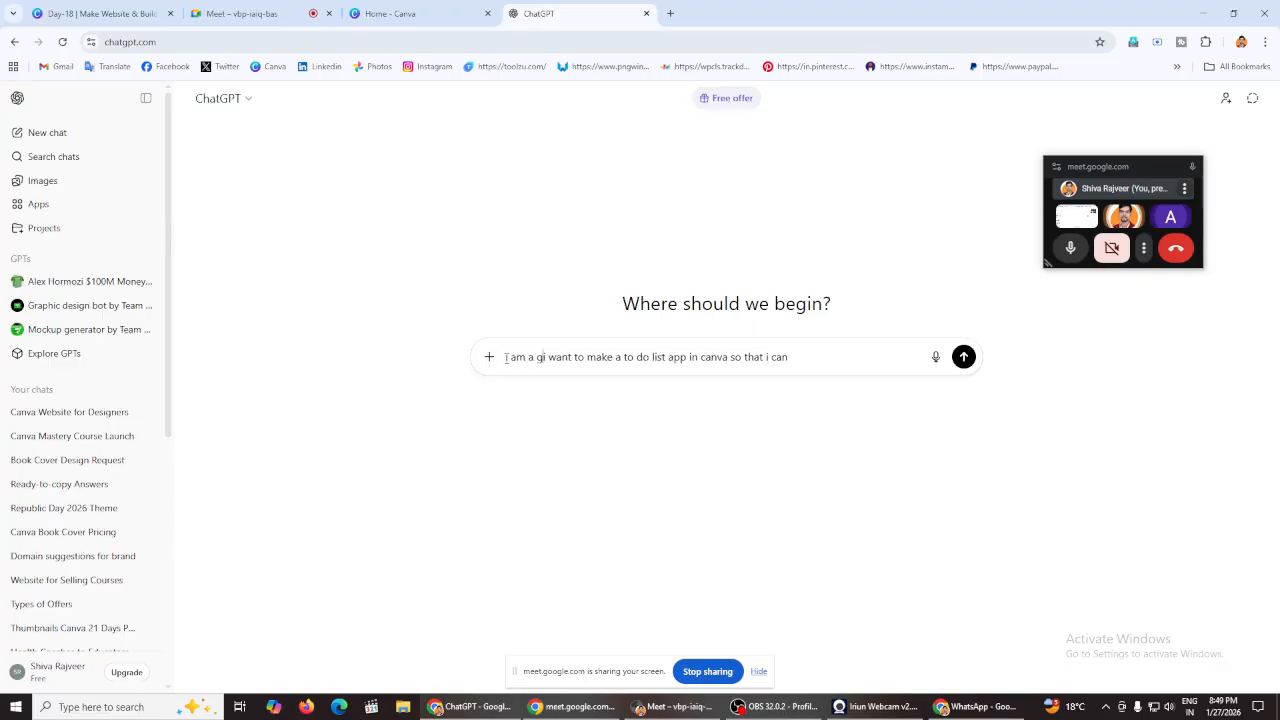
text(phic de)
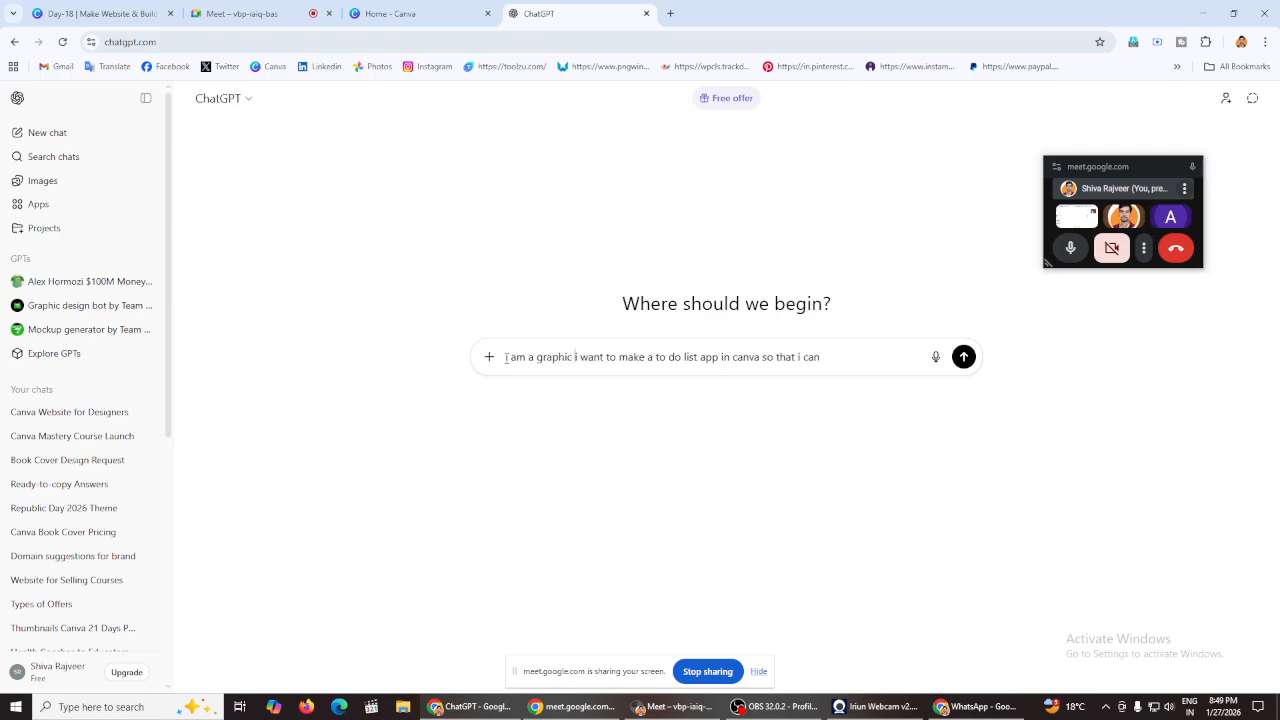
text(signe)
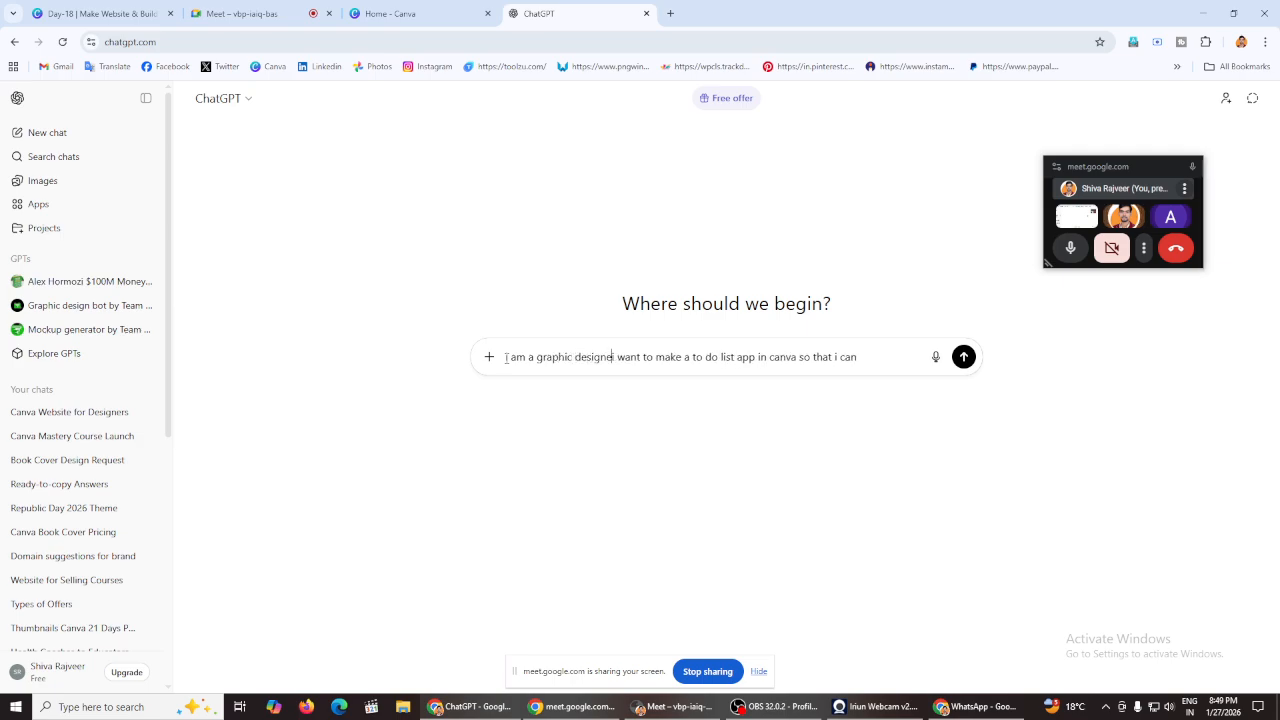
text(r and i)
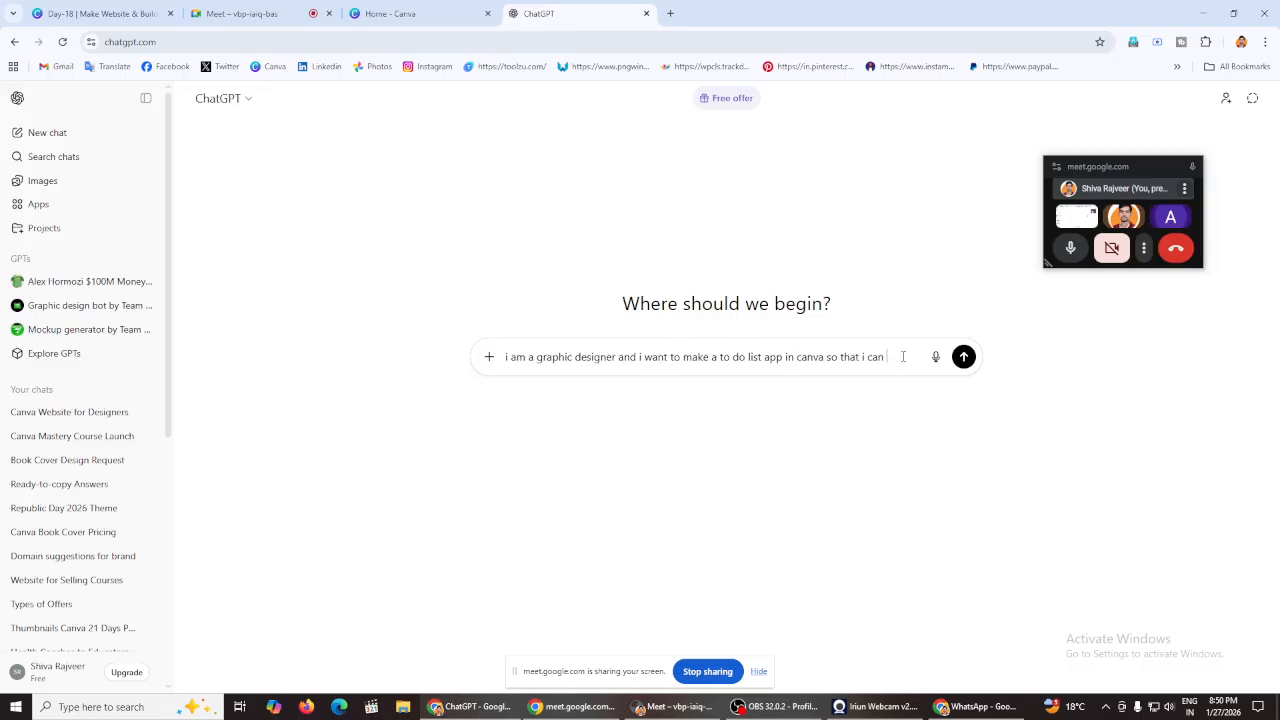
Step: Complete the message with "utilize my time in 24 hours a day, so give me exact prompt for this" and send it
text(utilize my)
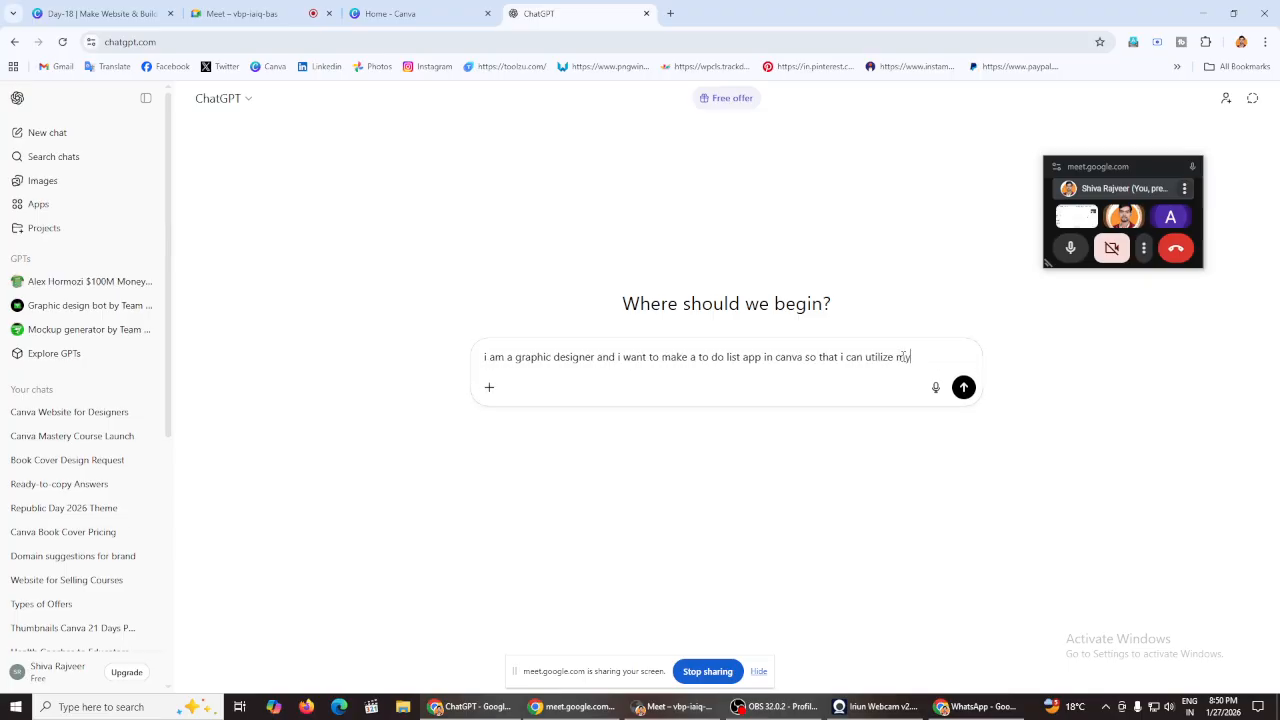
text( time in 24 hou)
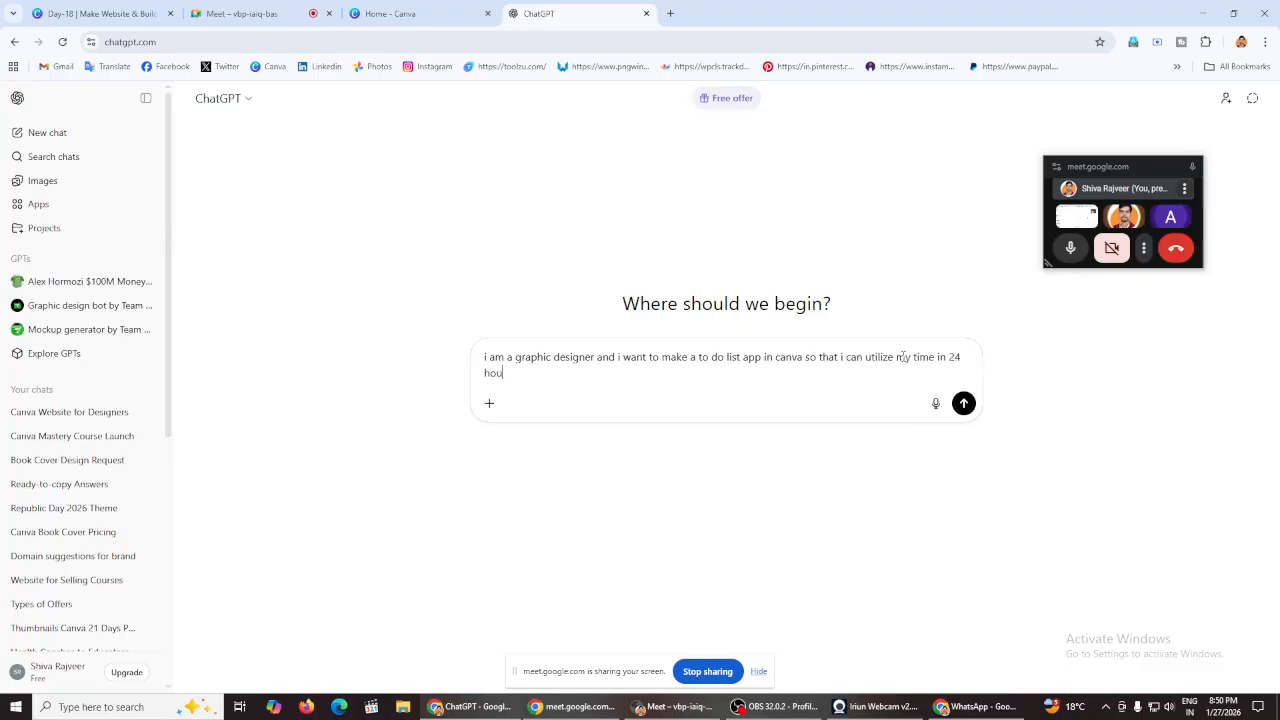
text(rs)
key(BackSpace)
key(BackSpace)
text(rs a day, so give me exact prompt for this)
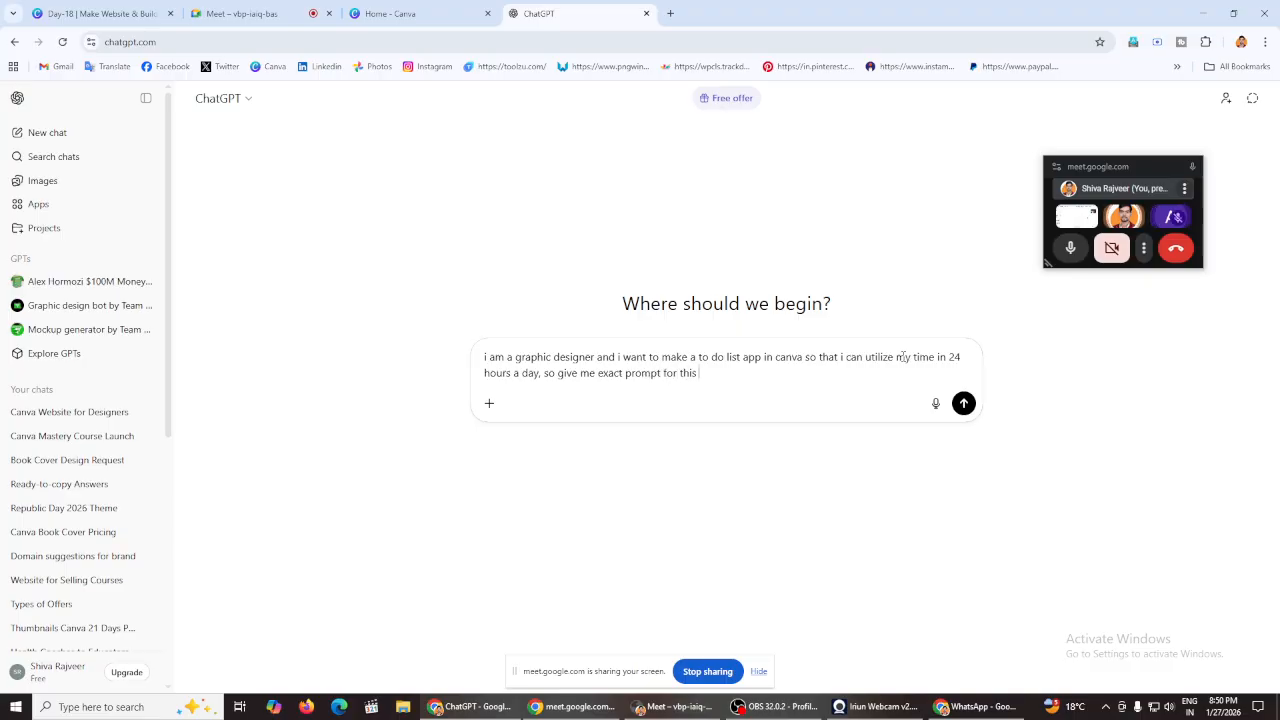
key(Return)
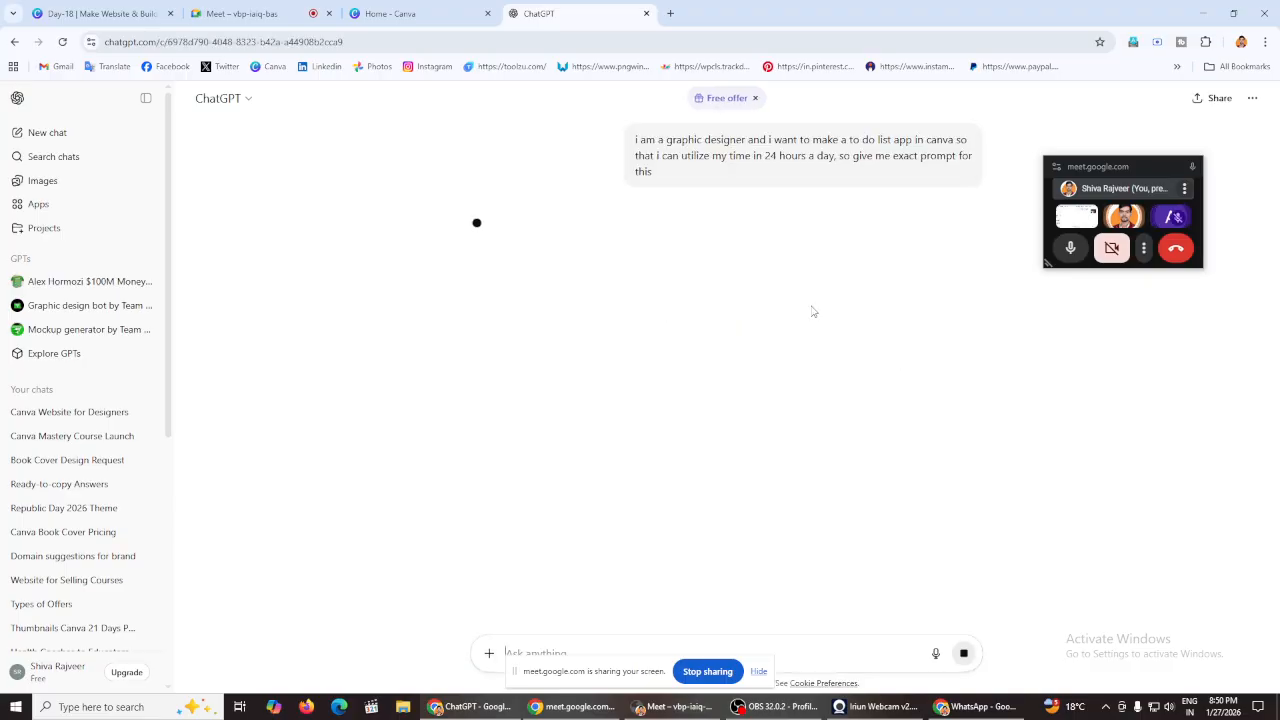
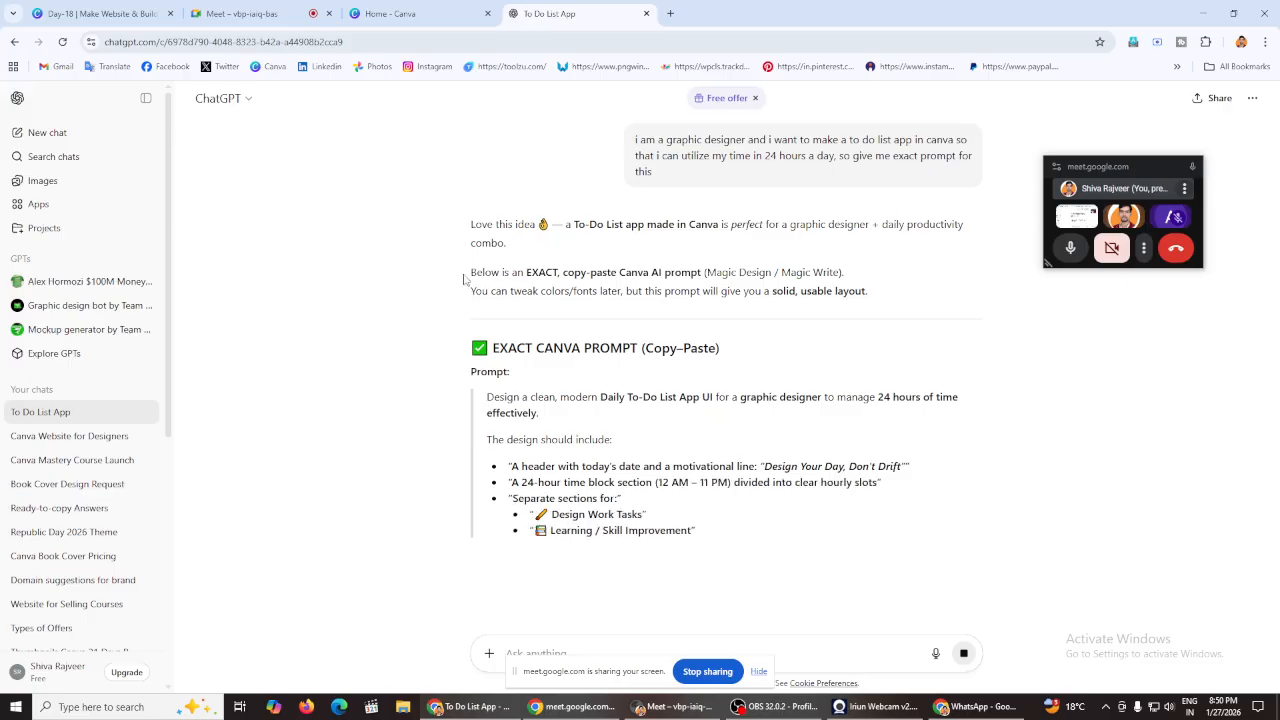
Step: Return to Canva AI, clear its Code mode, and close that Canva tab
click(390, 13)
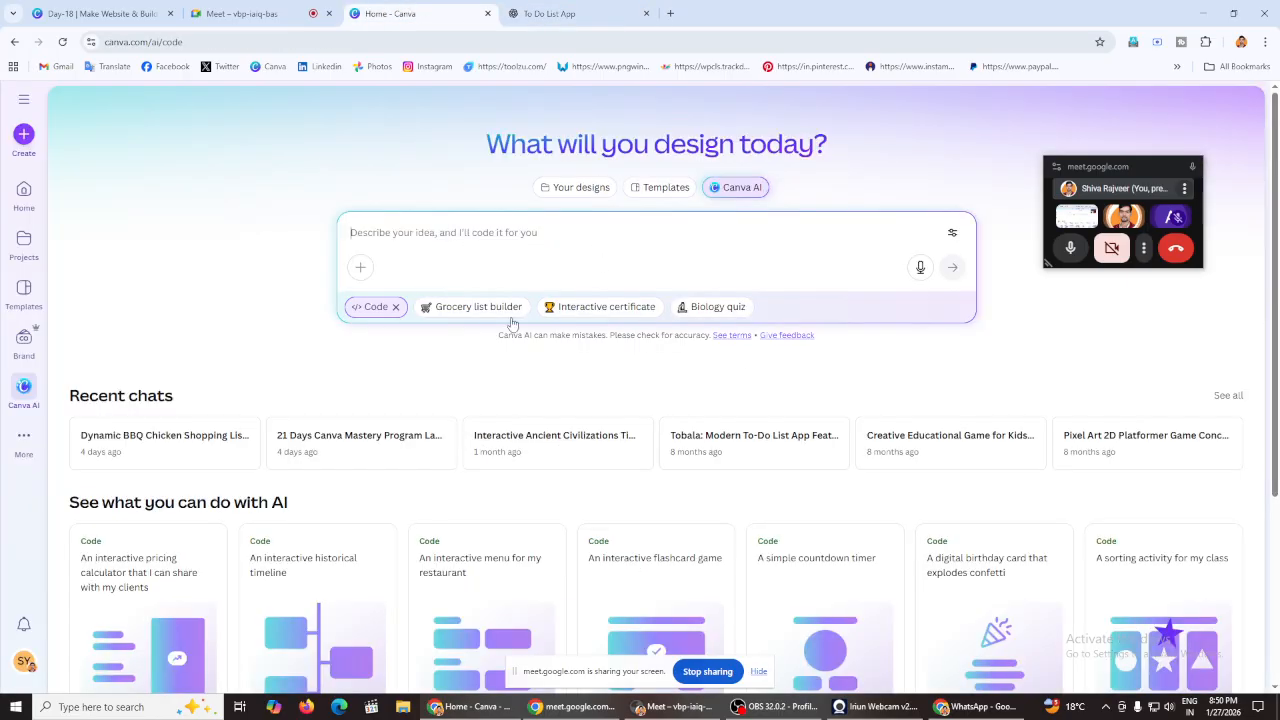
click(395, 307)
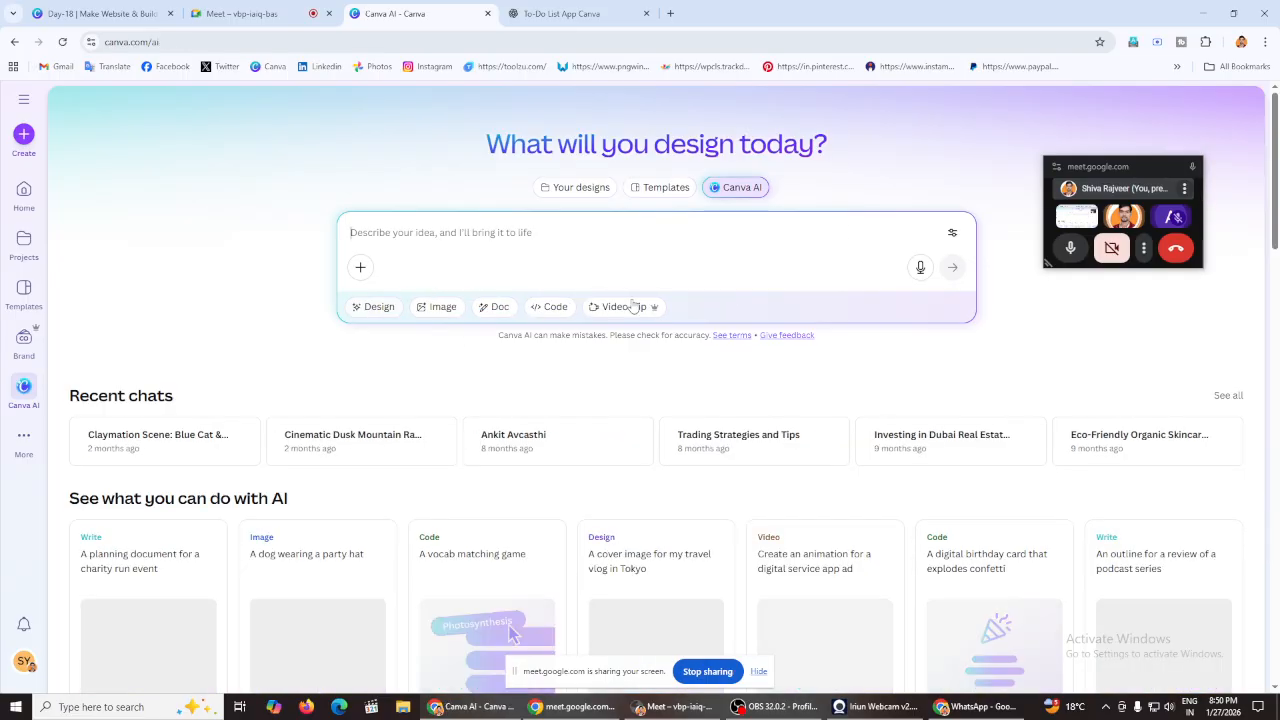
click(487, 13)
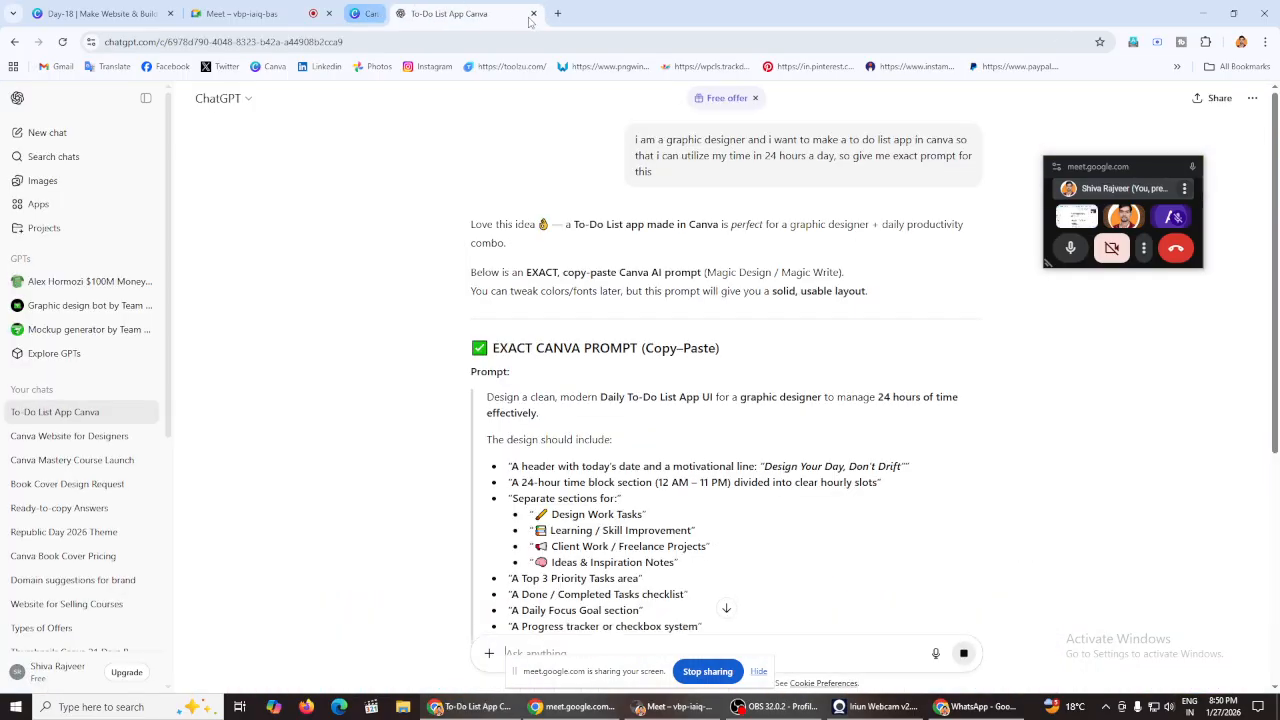
Step: Open Canva in a new browser tab and set Canva AI to Code mode
click(510, 13)
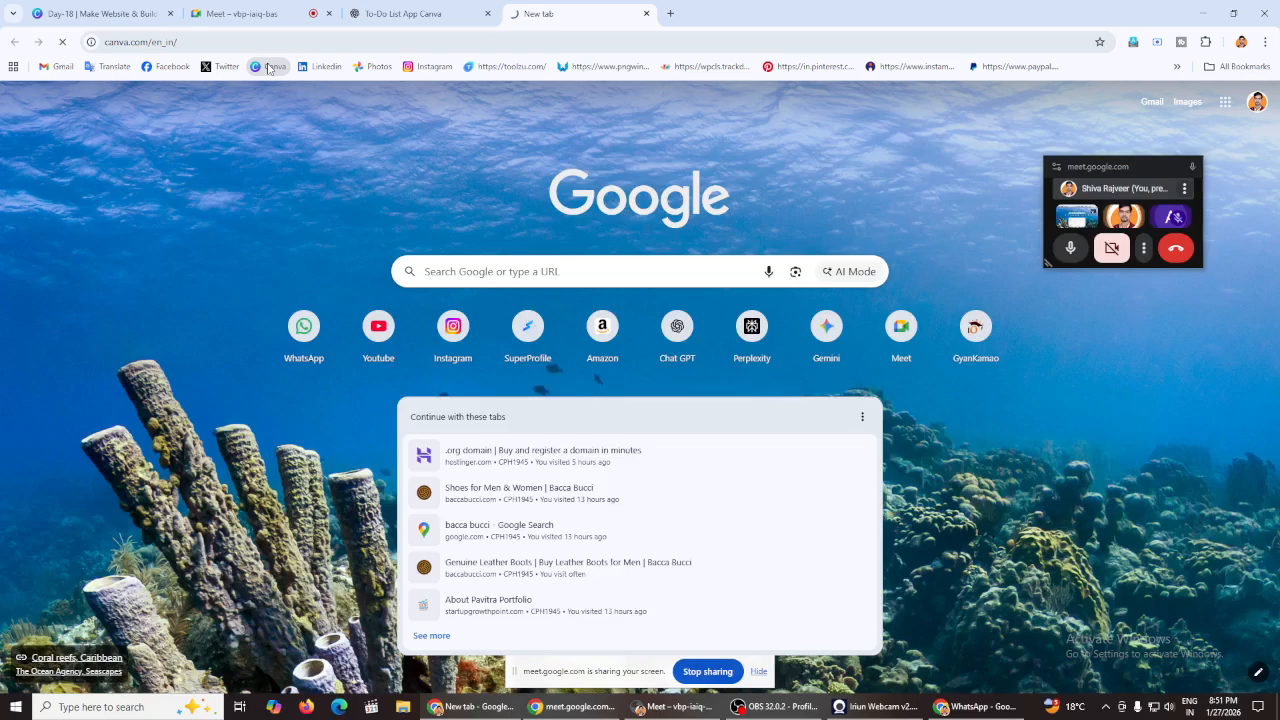
click(268, 67)
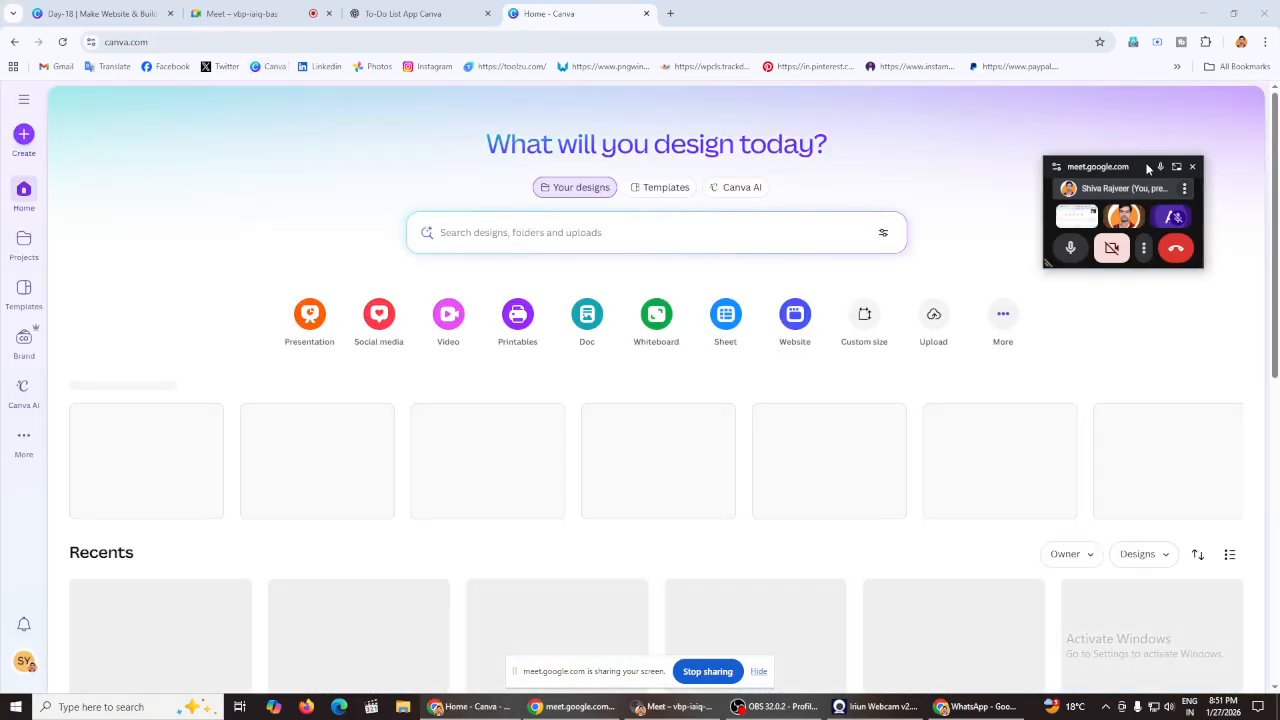
drag(1148, 168, 1207, 96)
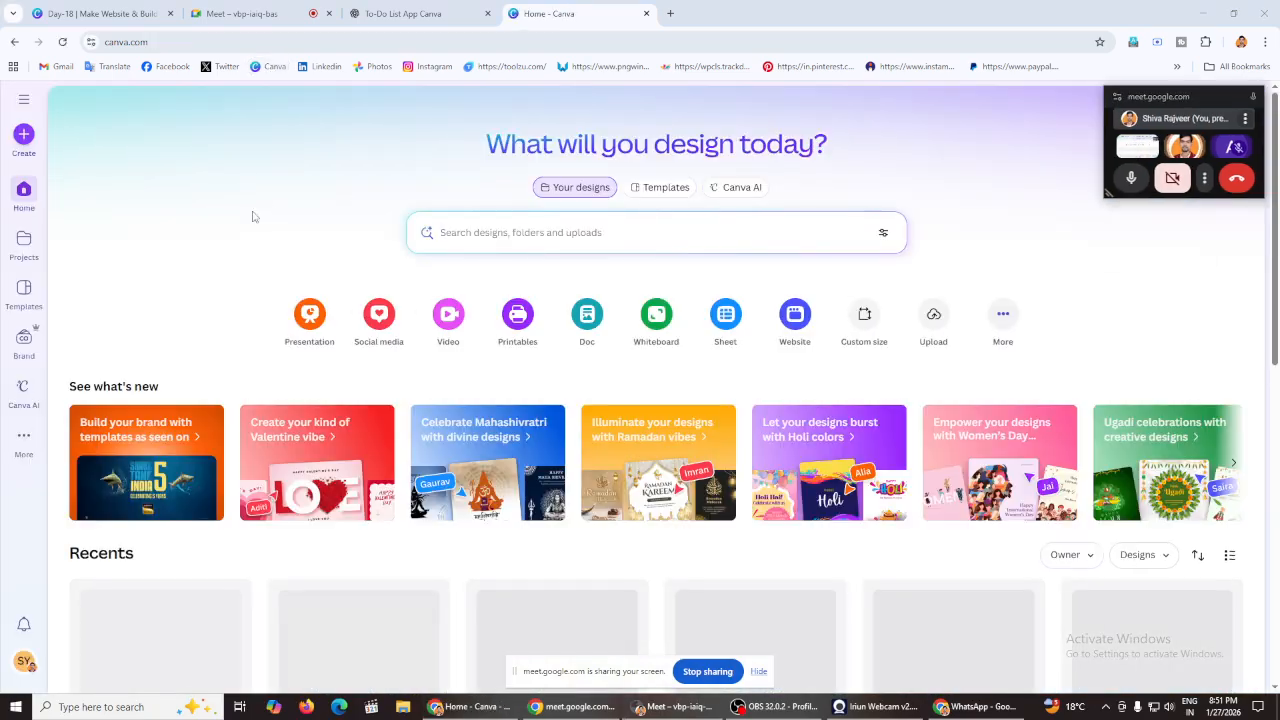
click(737, 188)
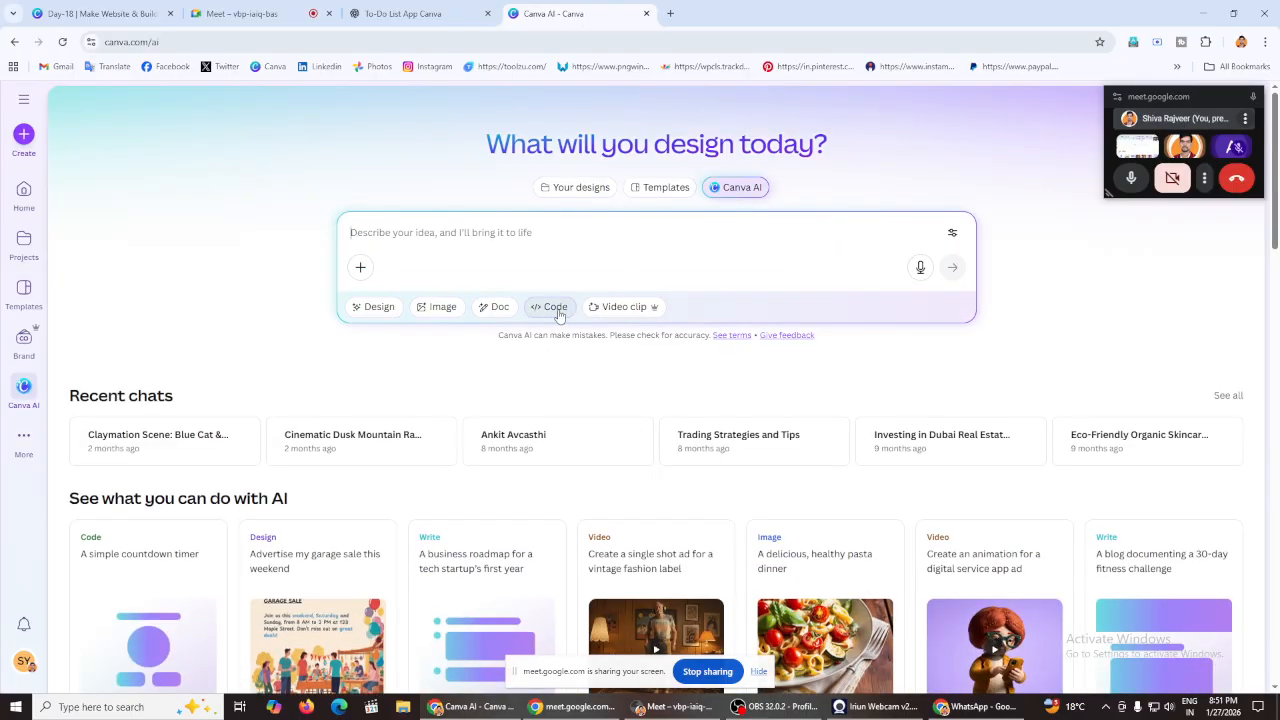
click(556, 307)
Step: Copy the full Daily To-Do List App UI prompt from ChatGPT's answer, from "Design a clean, modern" through "not corporate."
click(403, 13)
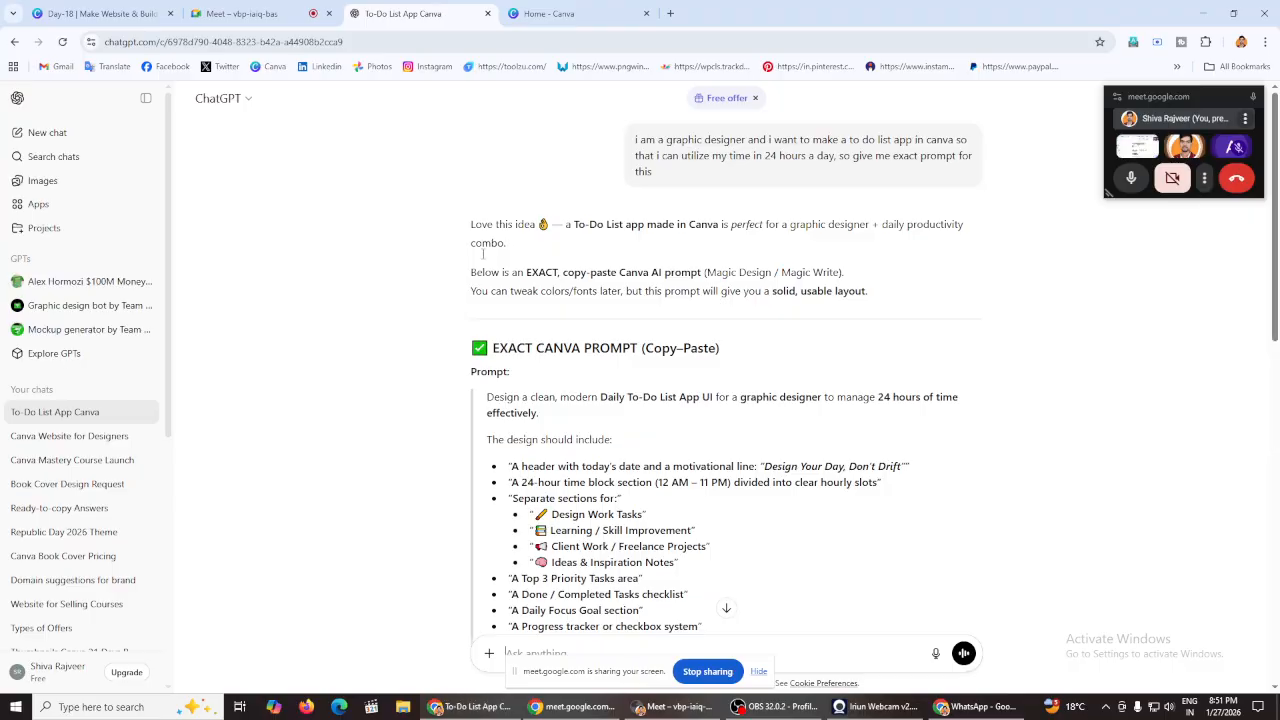
scroll(483, 254, down, 3)
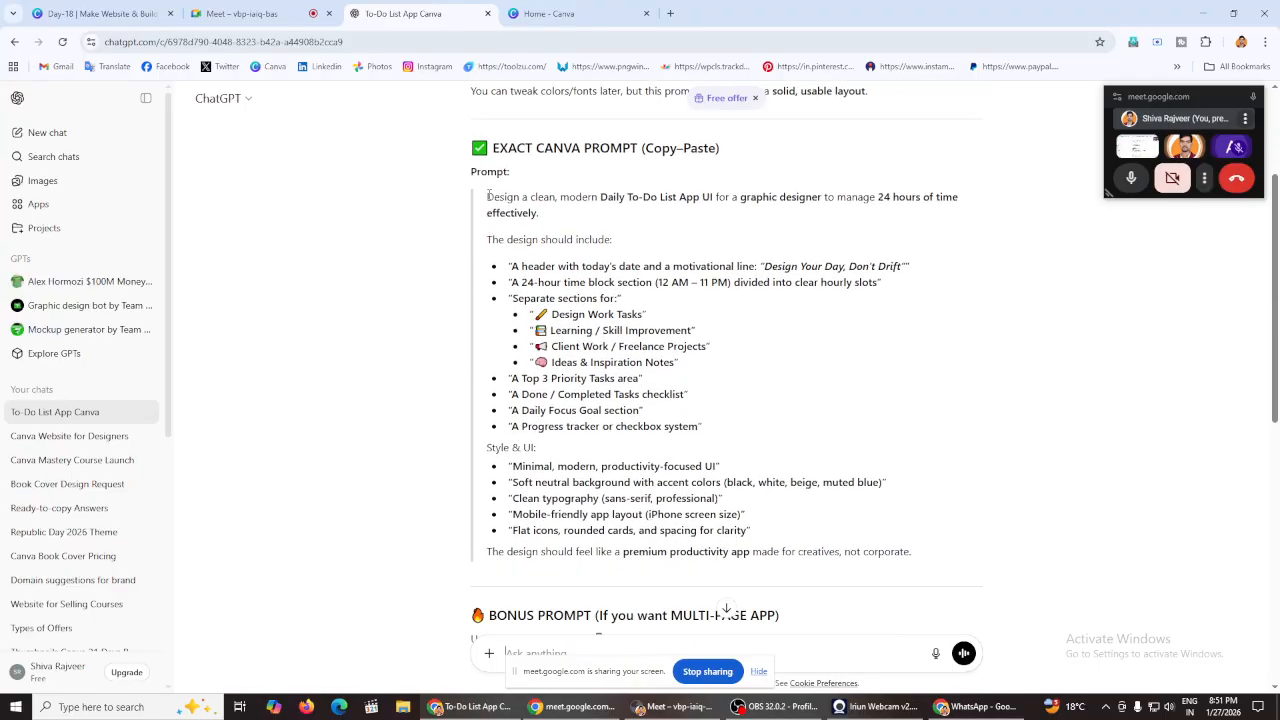
drag(488, 195, 926, 228)
scroll(803, 354, down, 3)
right_click(897, 225)
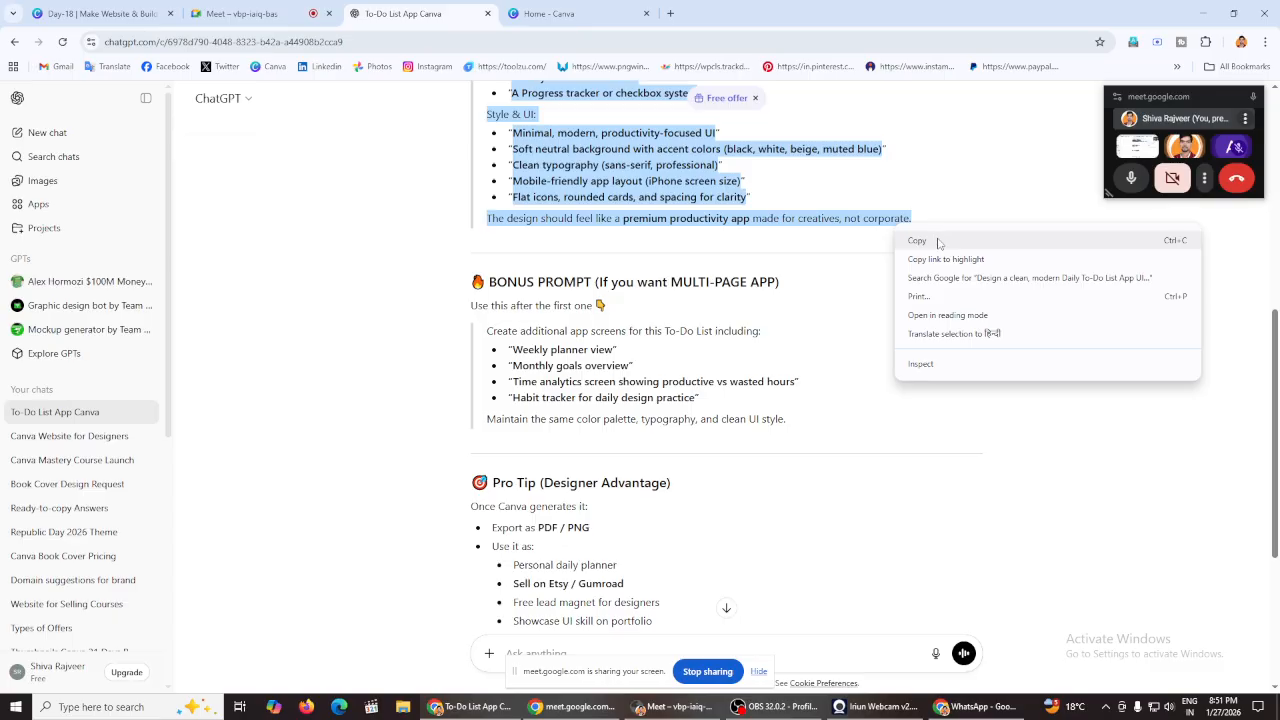
click(940, 243)
scroll(643, 192, up, 3)
scroll(643, 192, up, 1)
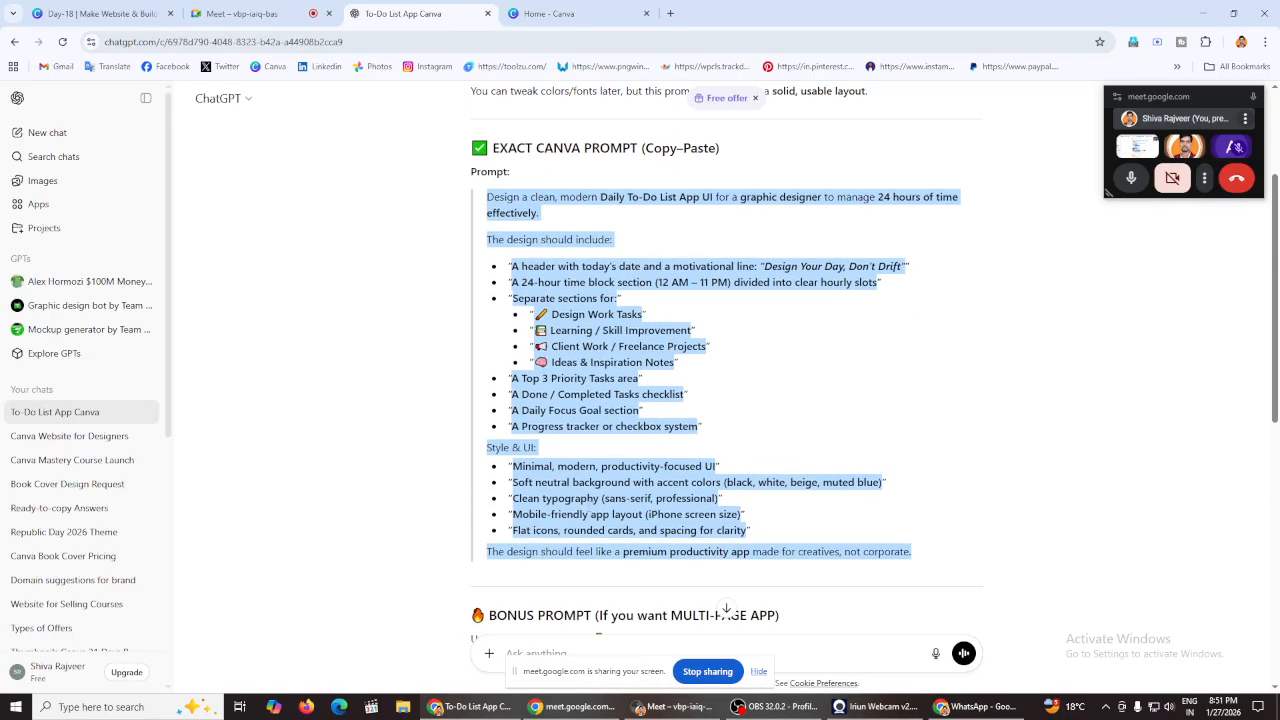
Step: Paste the copied to-do list app prompt into Canva AI's Code prompt
click(550, 13)
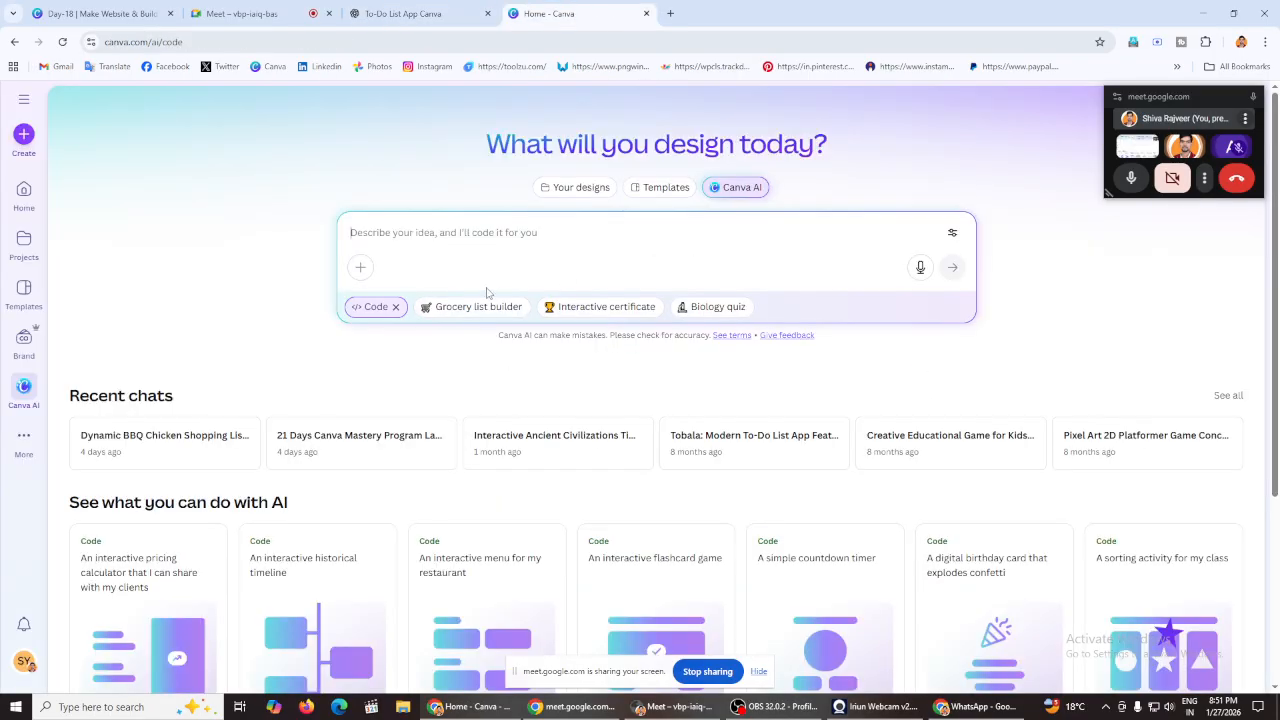
right_click(428, 237)
click(477, 387)
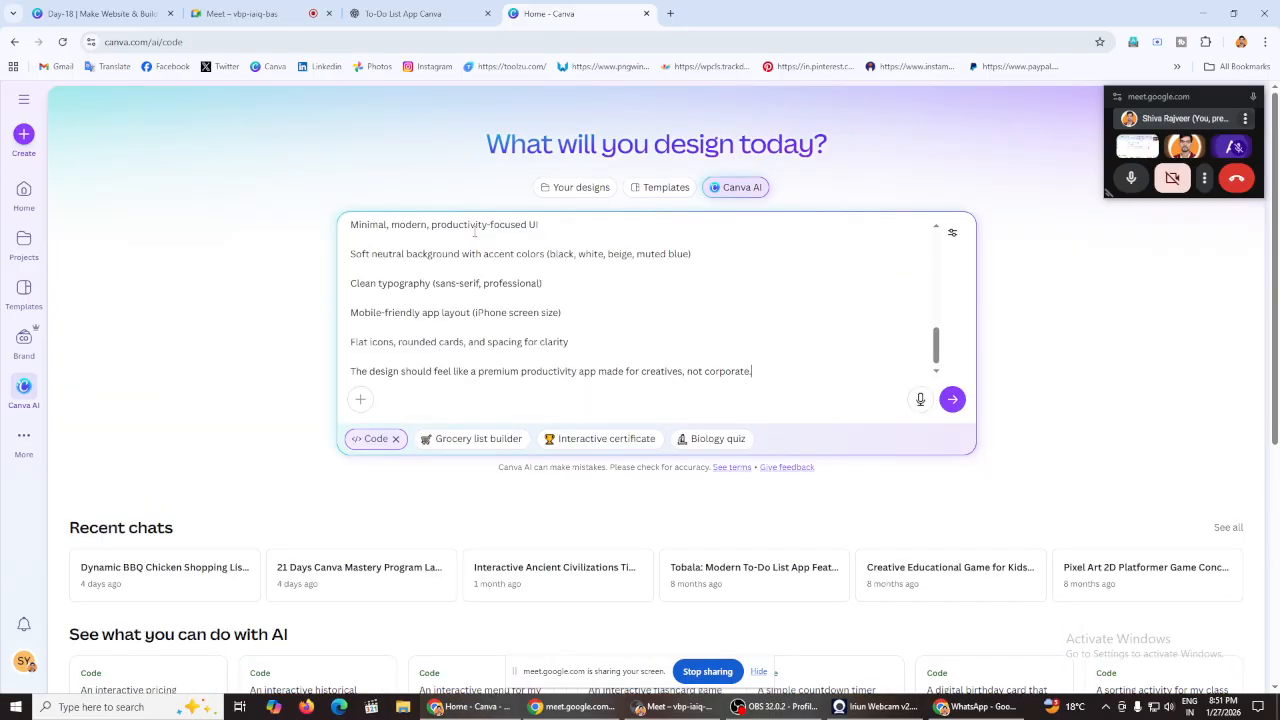
Step: Submit the pasted to-do list app prompt so Canva AI generates the app's code
click(952, 399)
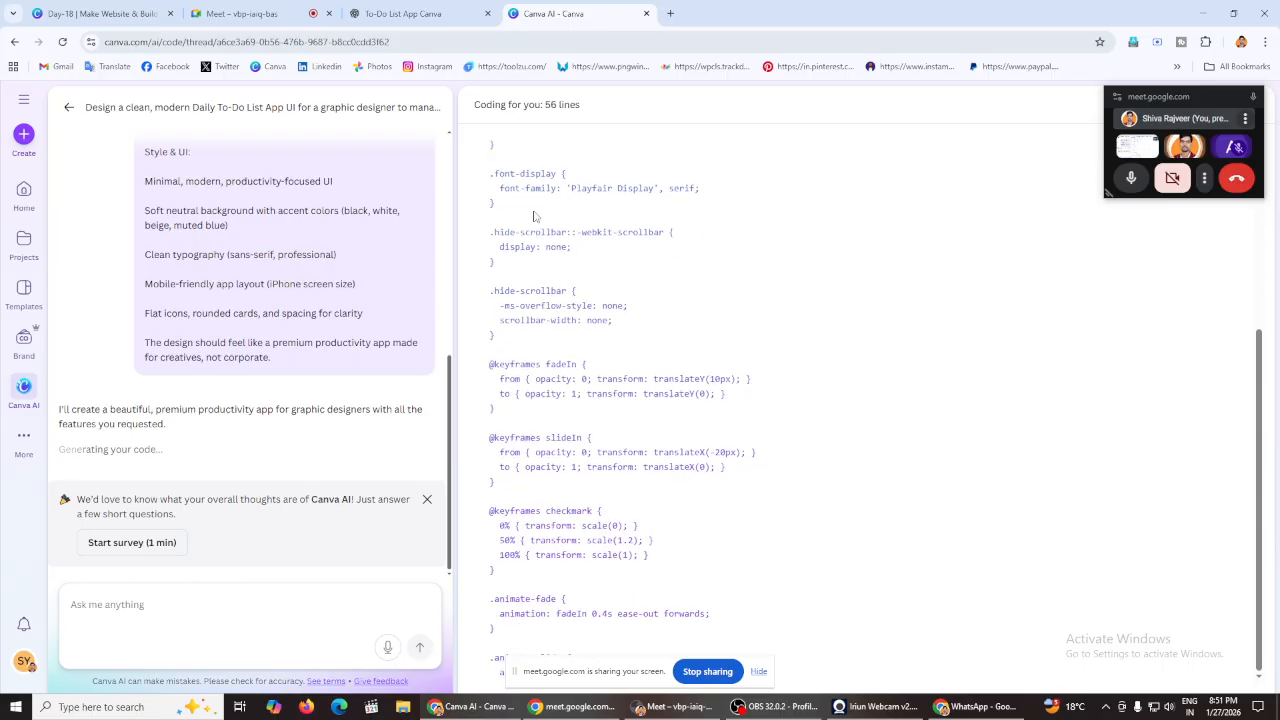
Step: Reread the main Canva prompt in ChatGPT's answer and return to the Canva AI code generation
click(403, 8)
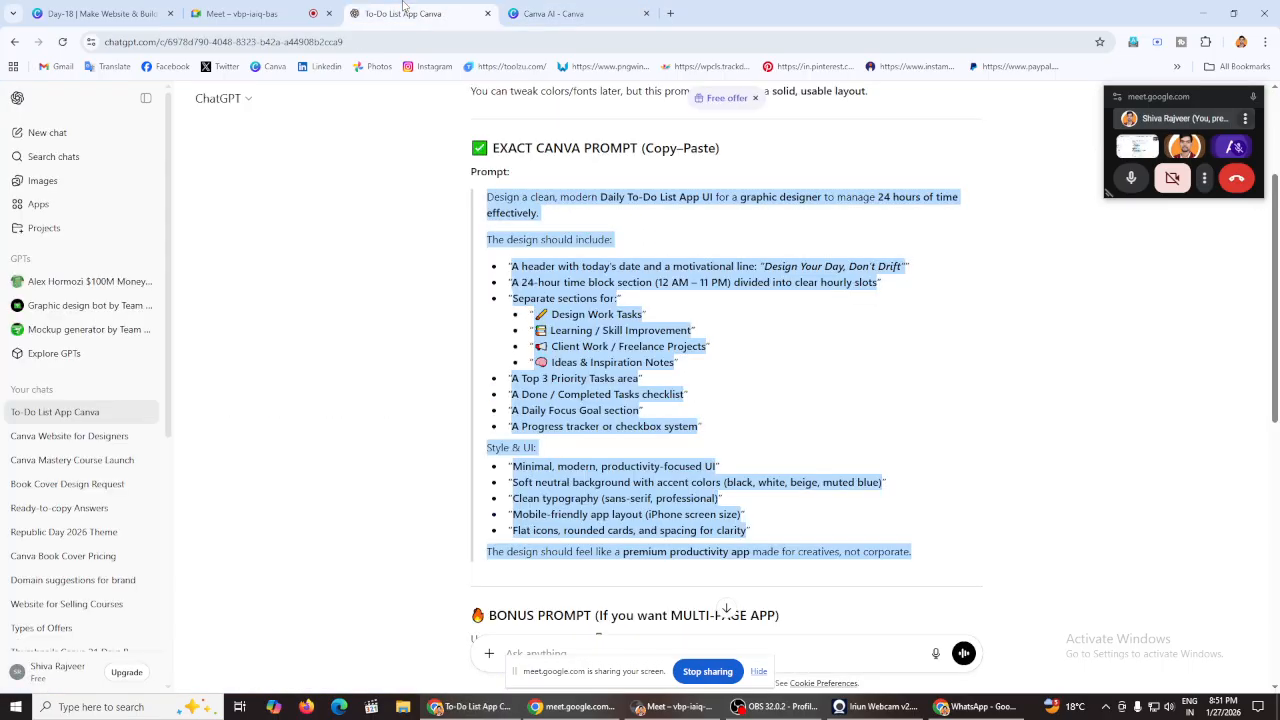
click(389, 272)
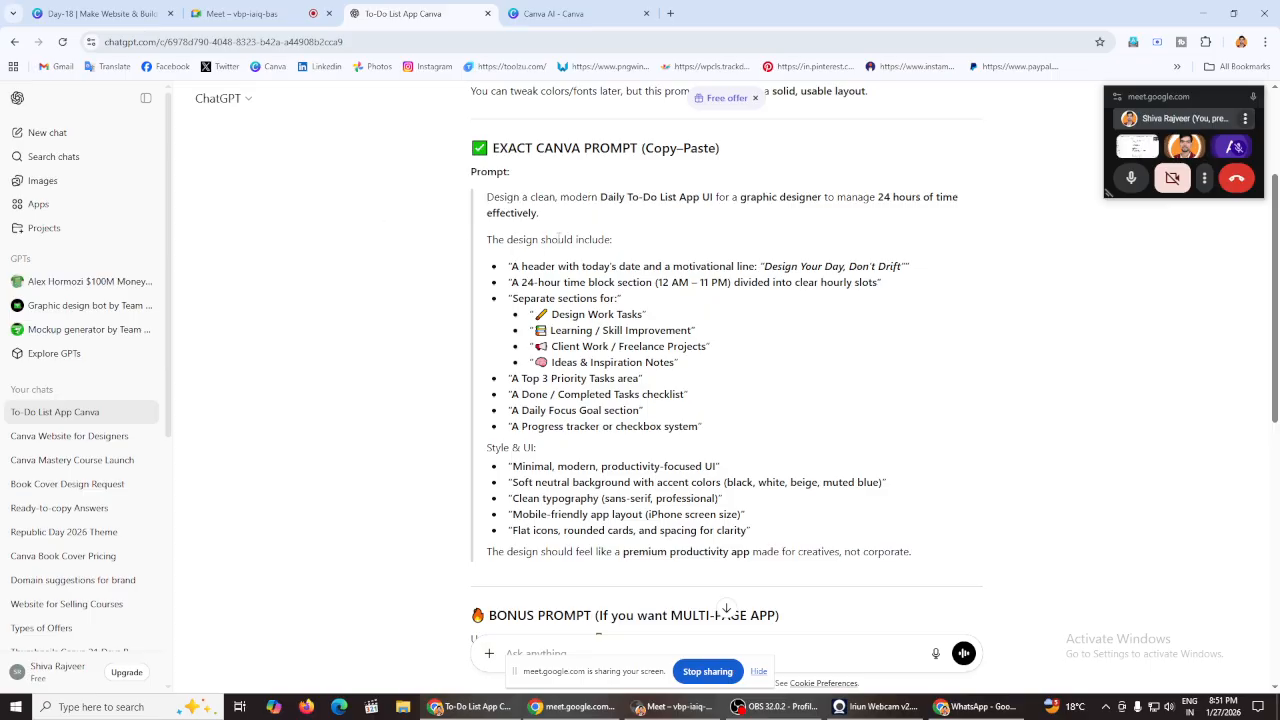
scroll(450, 315, down, 1)
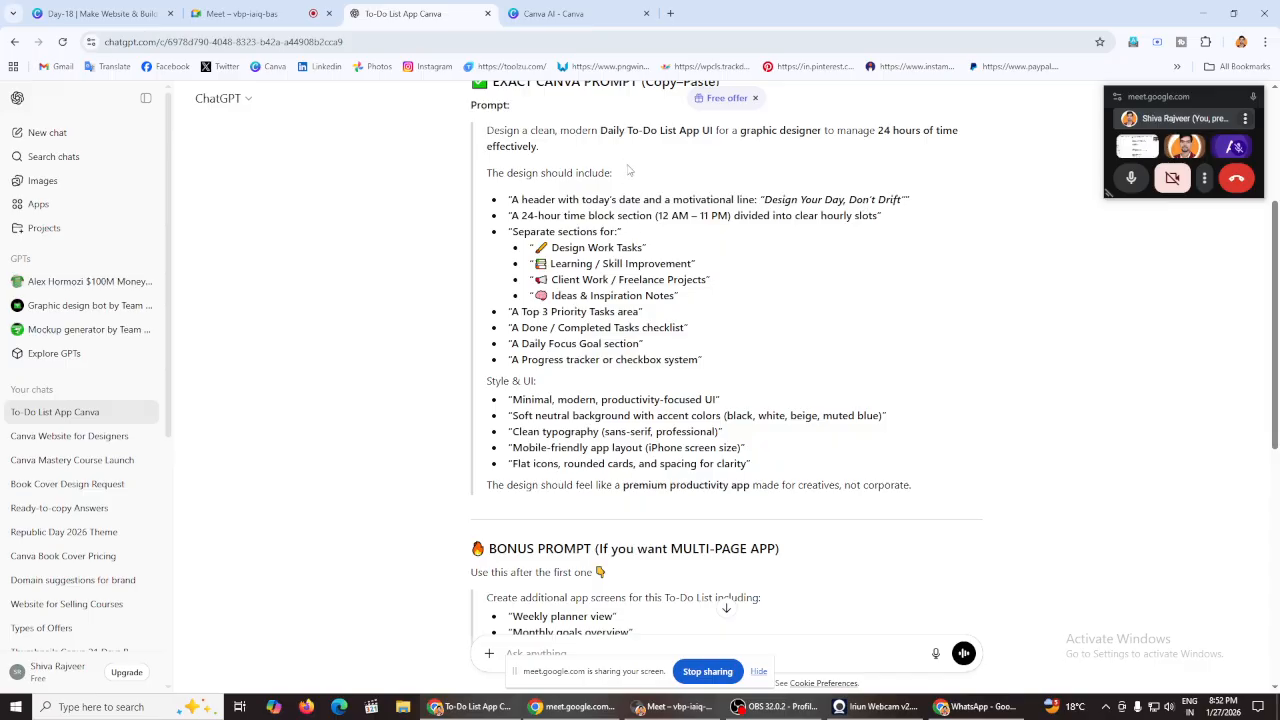
scroll(625, 373, down, 2)
scroll(610, 242, up, 2)
scroll(609, 323, down, 1)
click(553, 13)
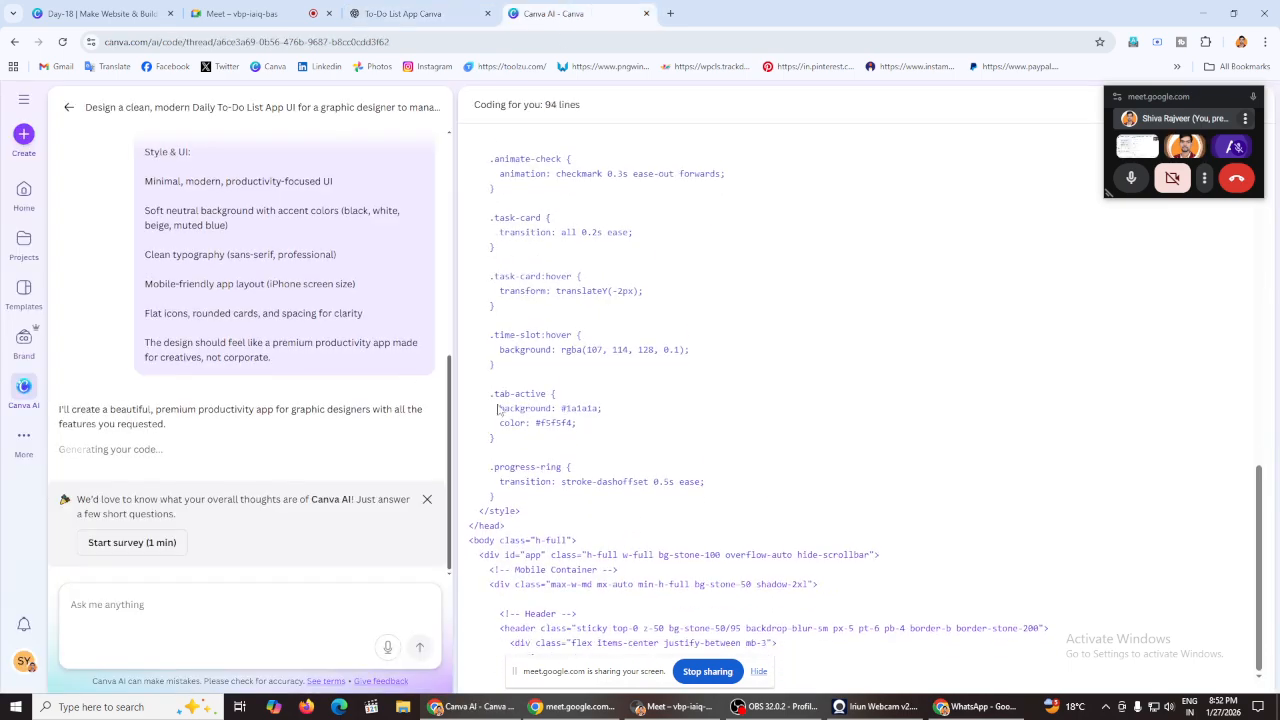
Step: Read the multi-page app bonus prompt and the designer pro tip in ChatGPT, checking on Canva AI's code generation in between
click(434, 6)
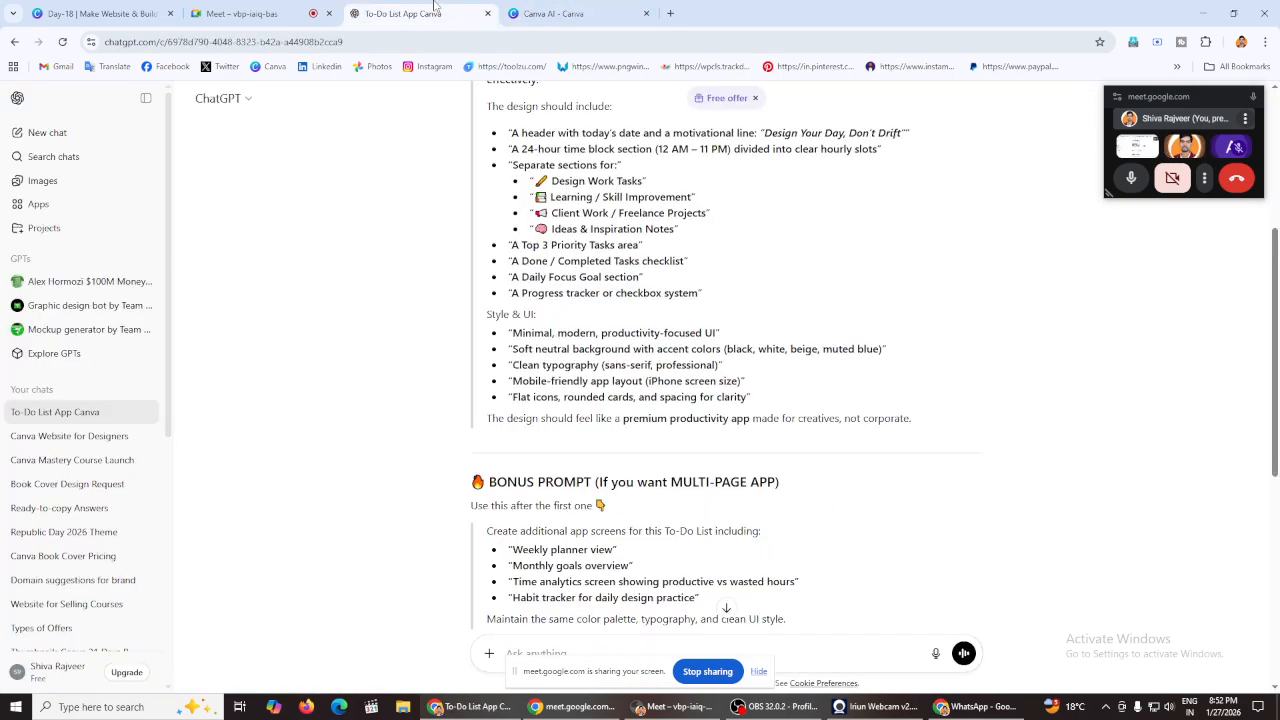
click(553, 13)
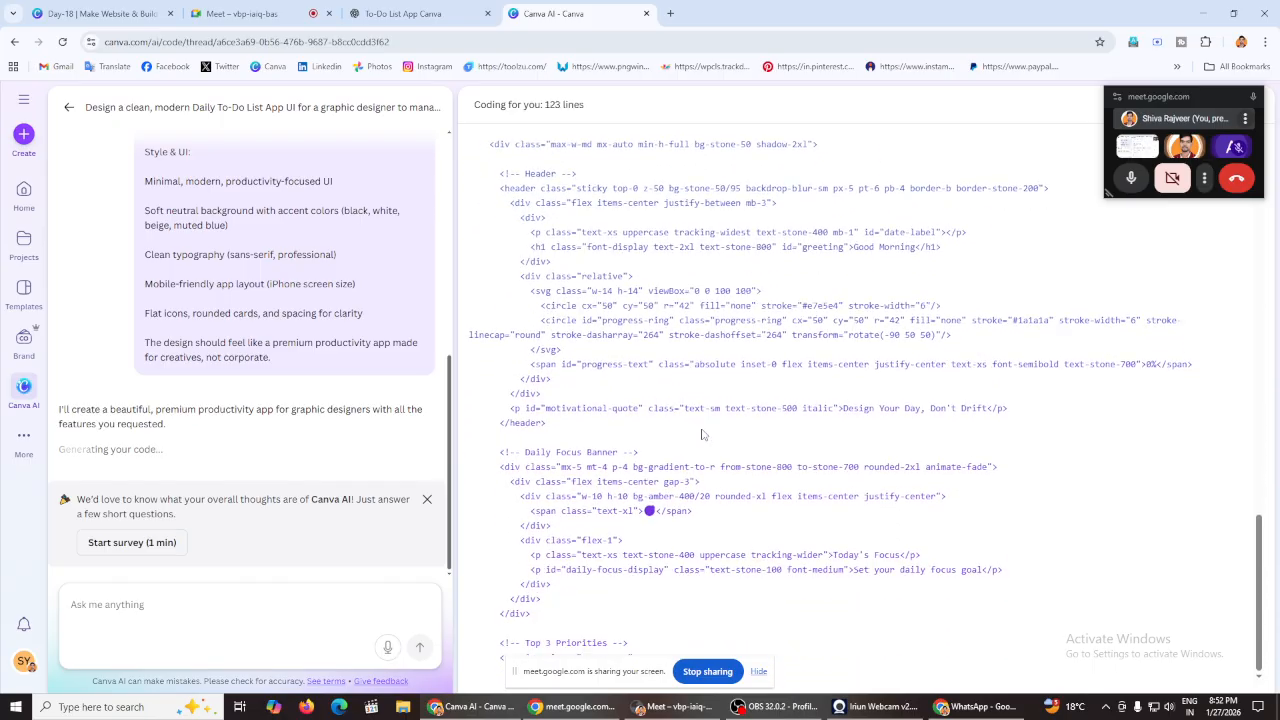
click(403, 13)
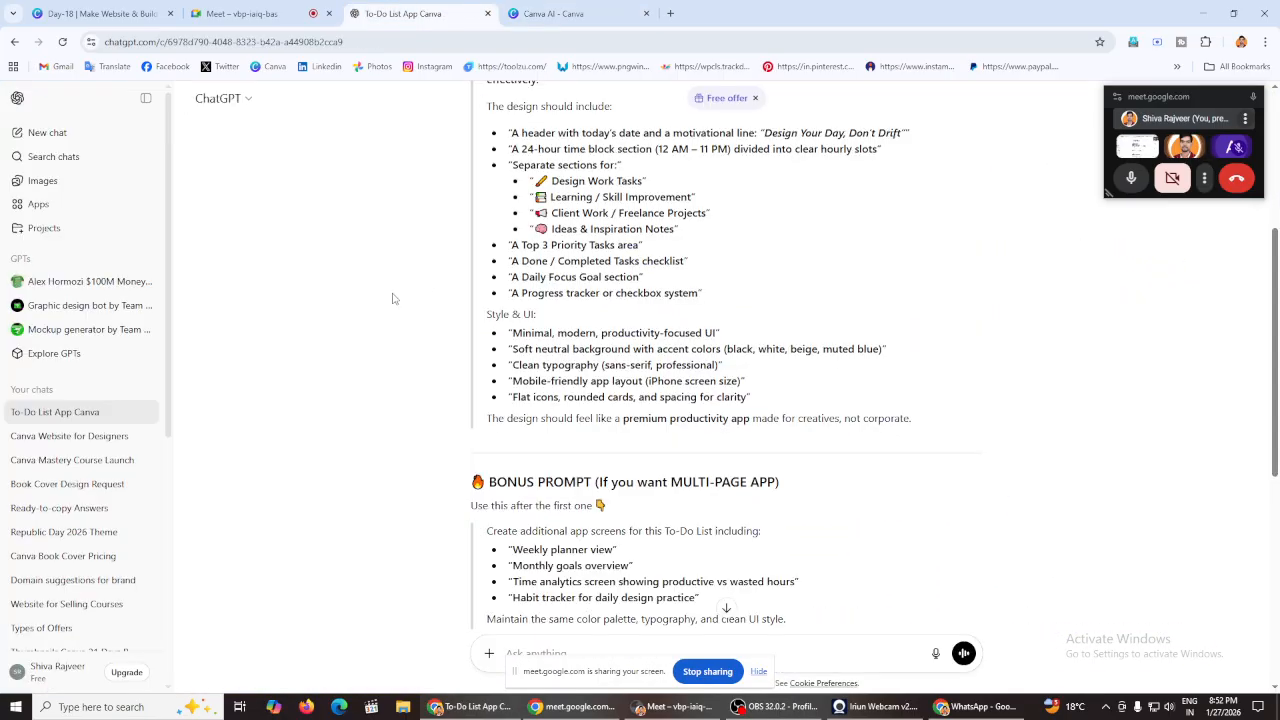
scroll(351, 264, down, 2)
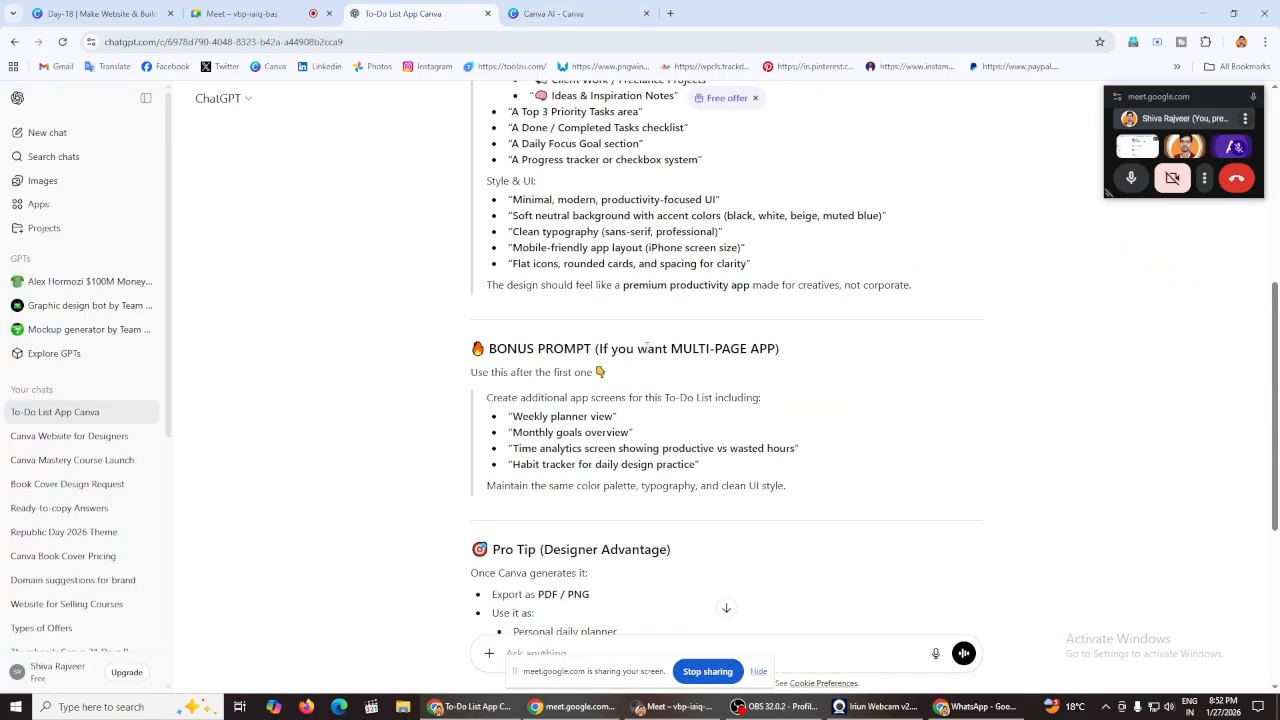
scroll(647, 347, down, 1)
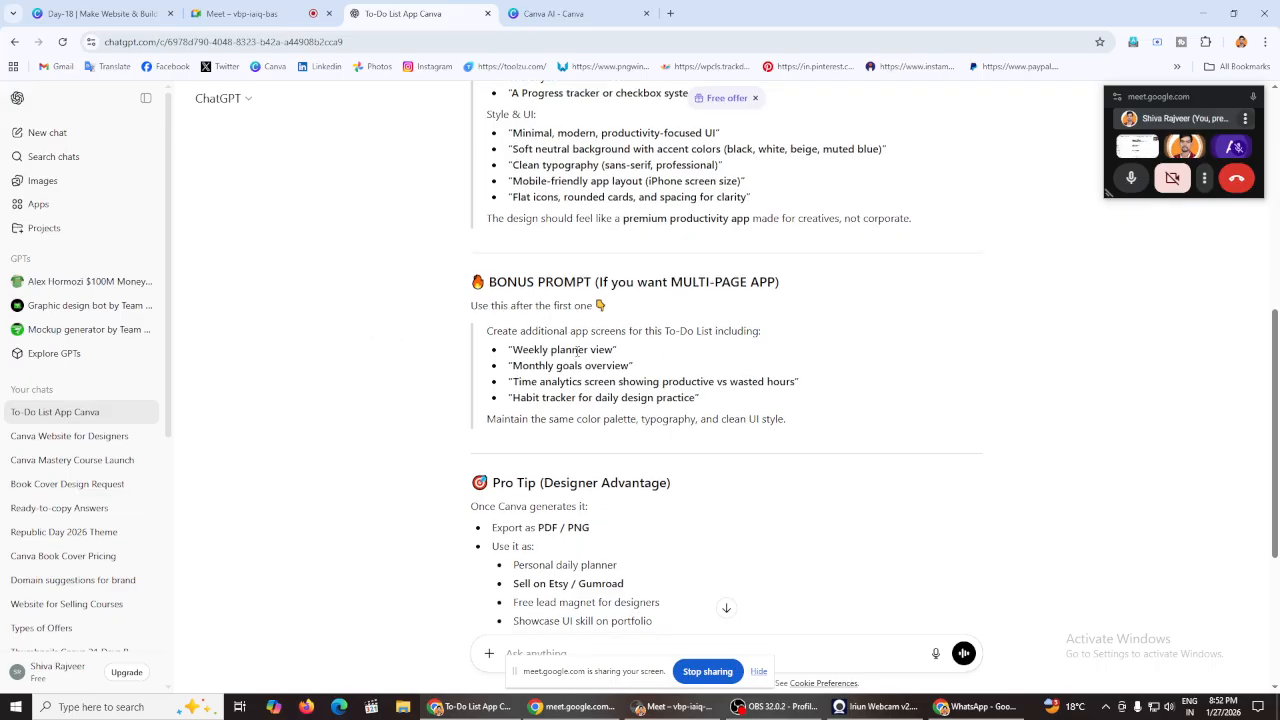
scroll(577, 350, down, 1)
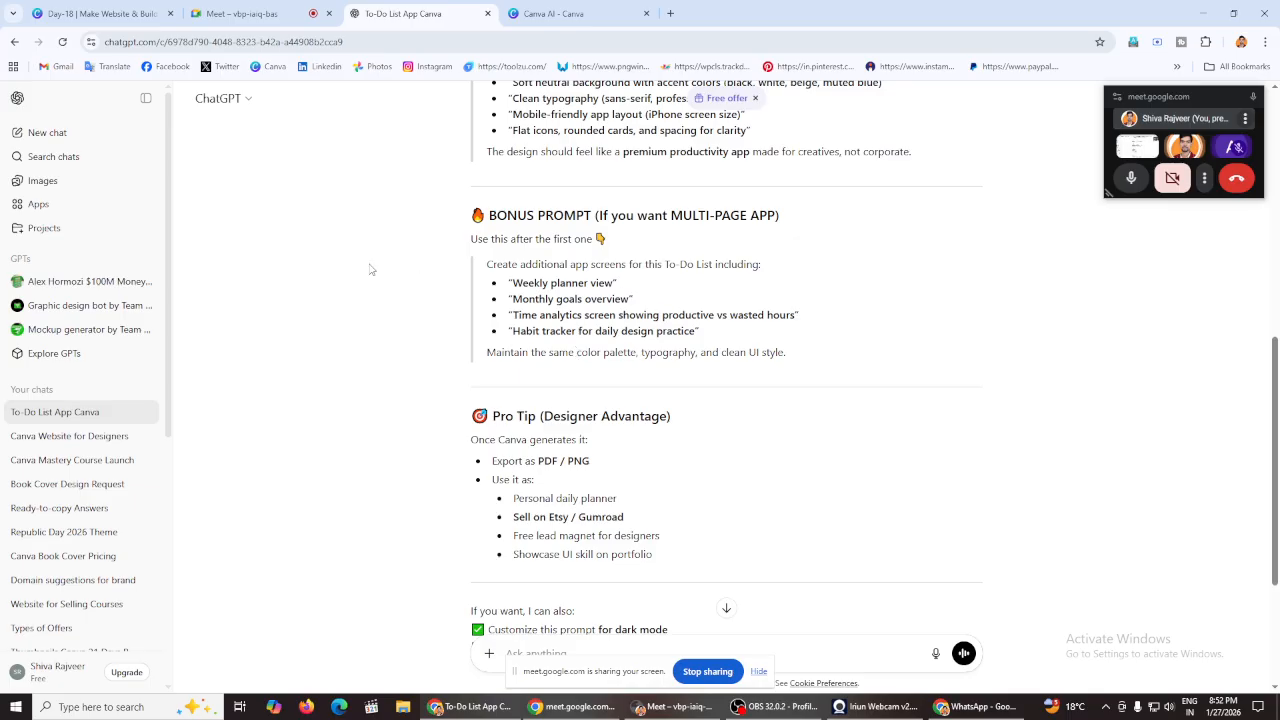
click(598, 14)
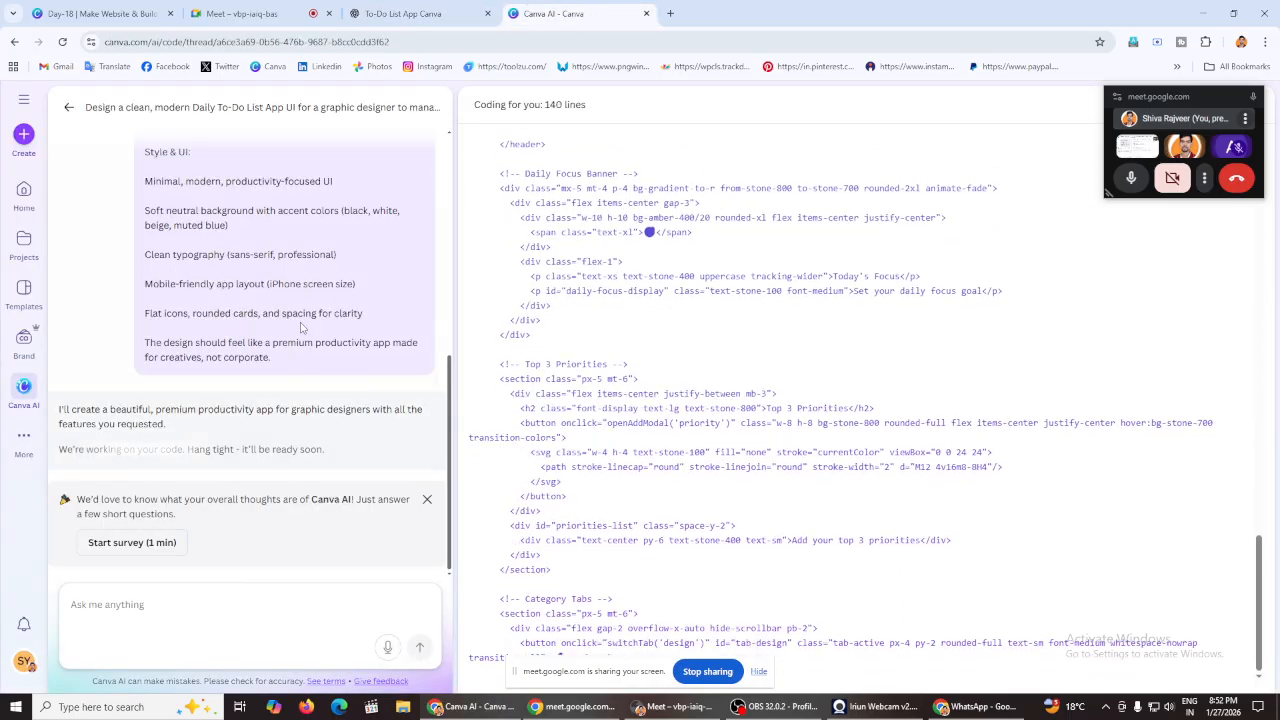
click(425, 14)
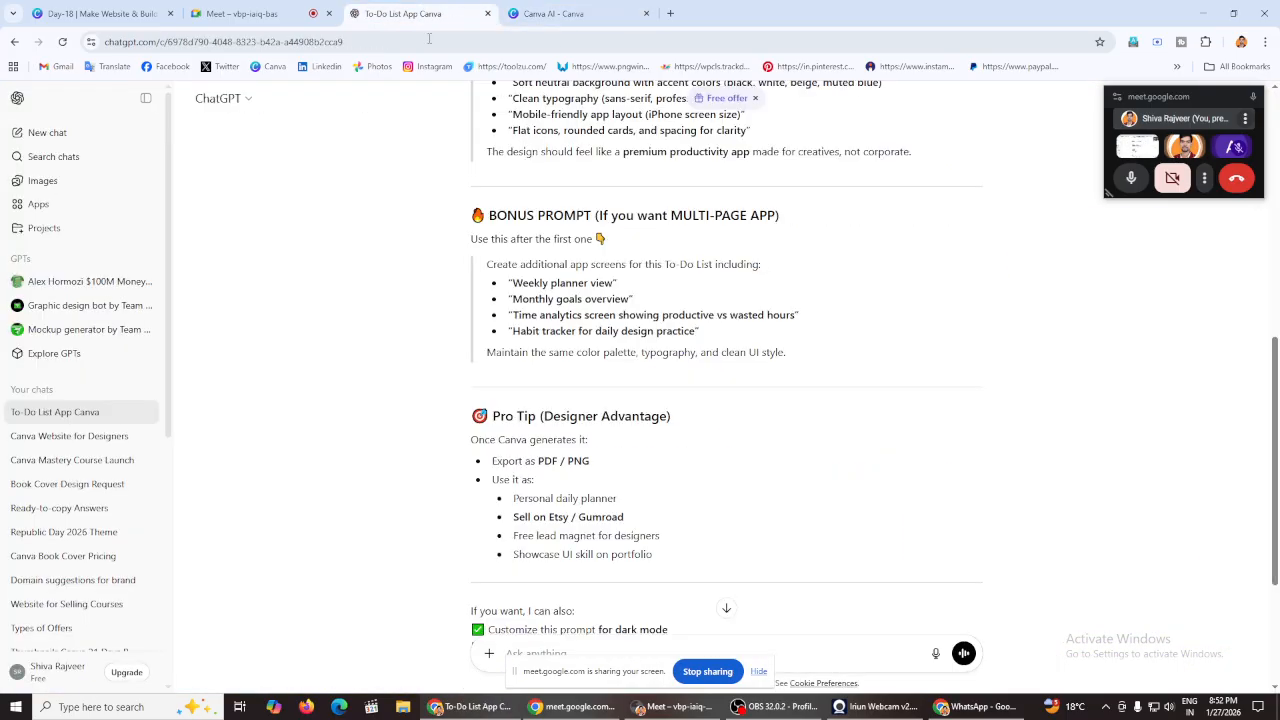
scroll(351, 336, down, 1)
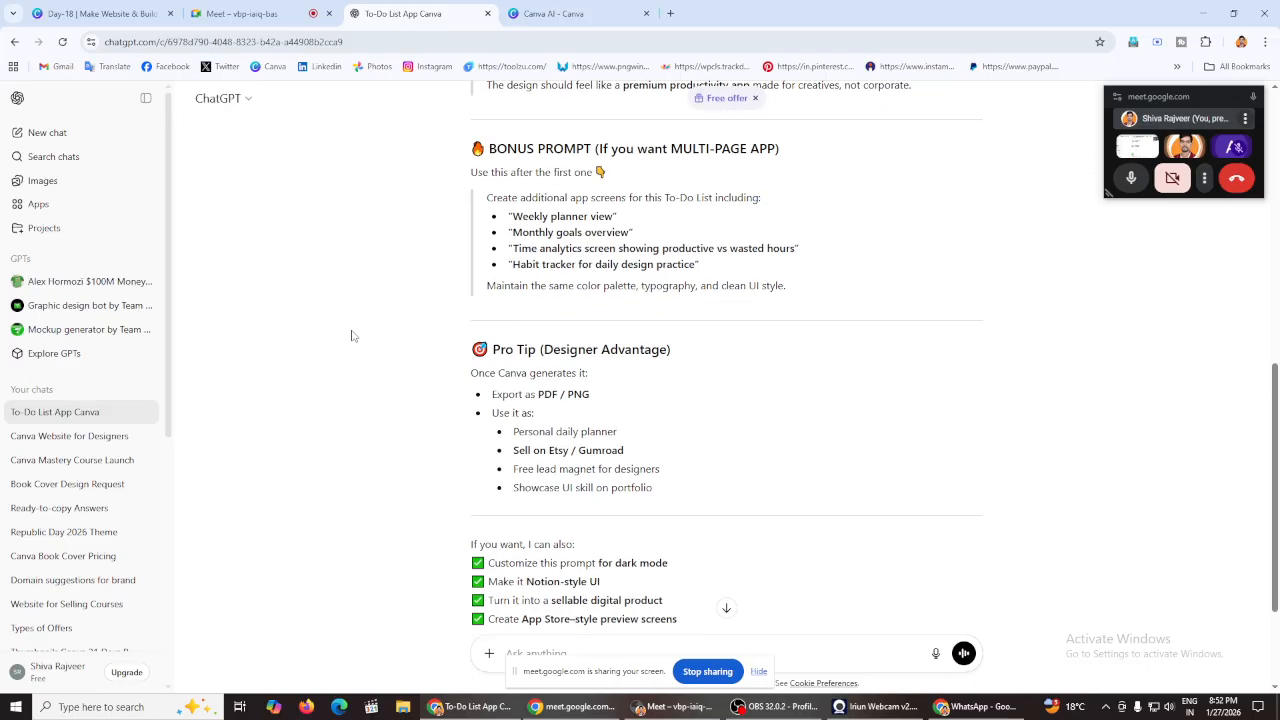
click(546, 10)
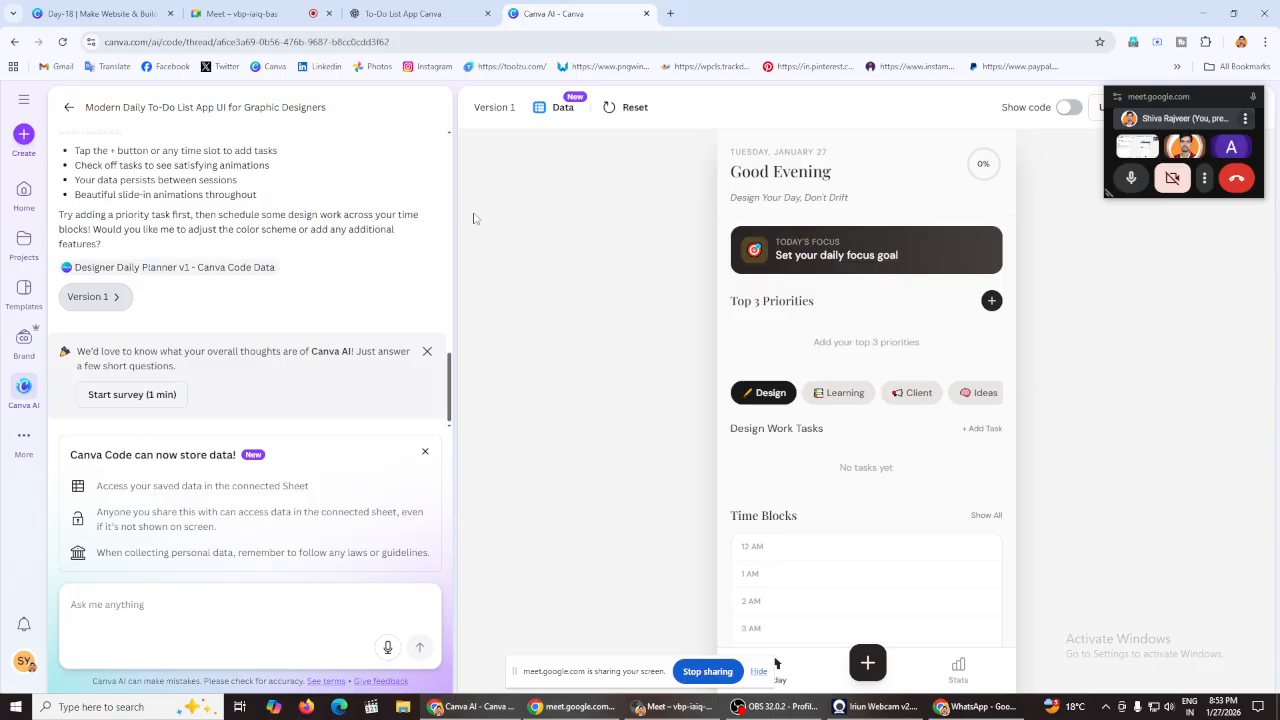
Step: Move the screen-sharing bar and meeting window off the app preview and look through the generated planner from header to completed tasks
drag(608, 671, 370, 628)
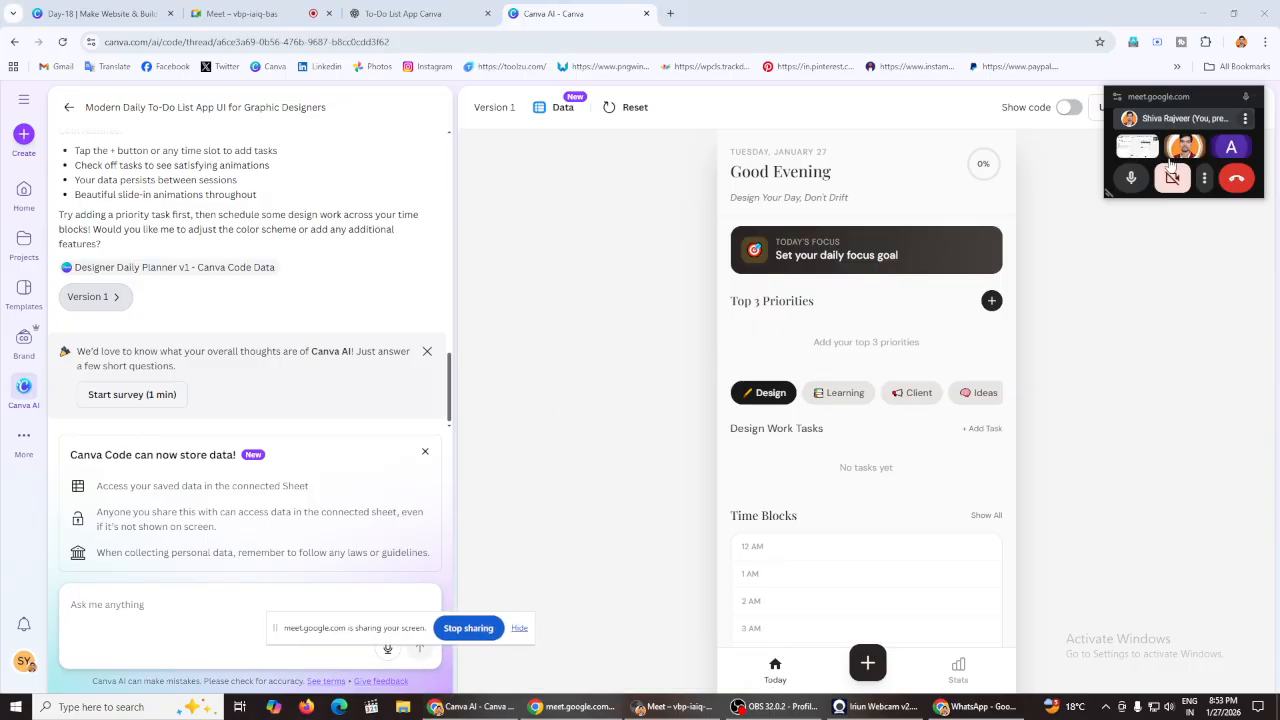
drag(1207, 103, 1216, 331)
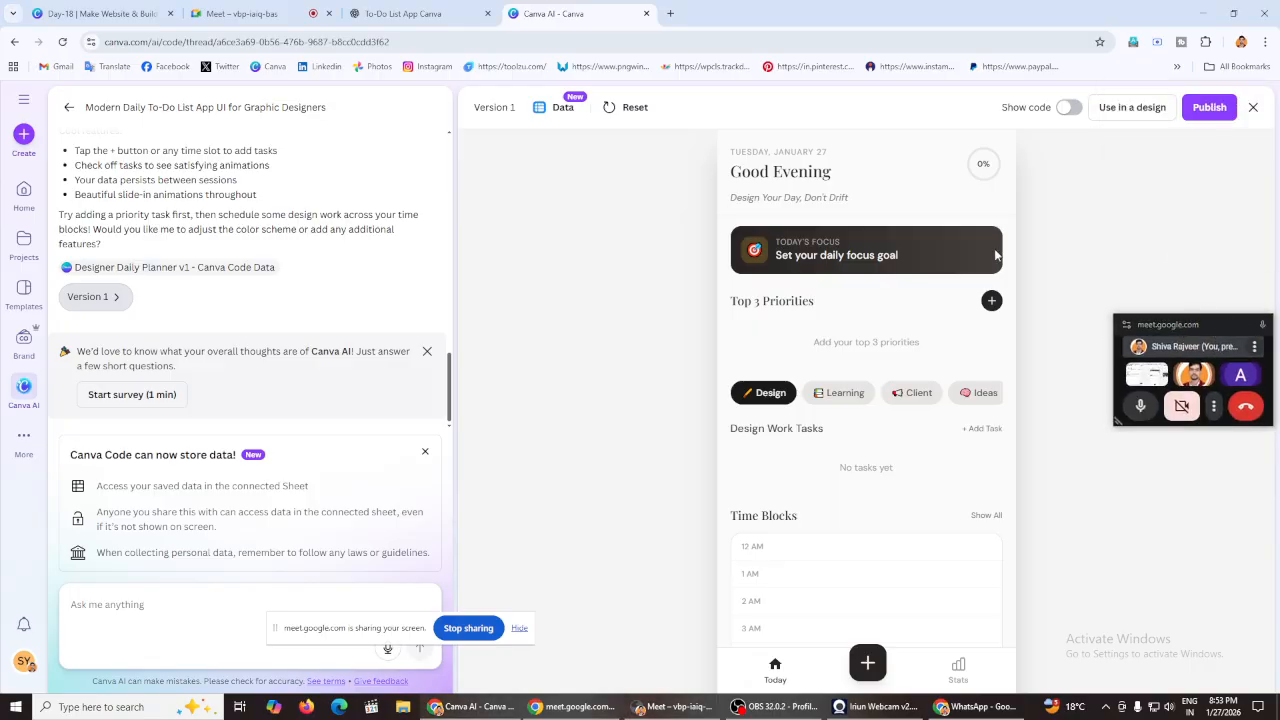
scroll(858, 290, down, 1)
scroll(865, 425, down, 2)
scroll(855, 415, up, 3)
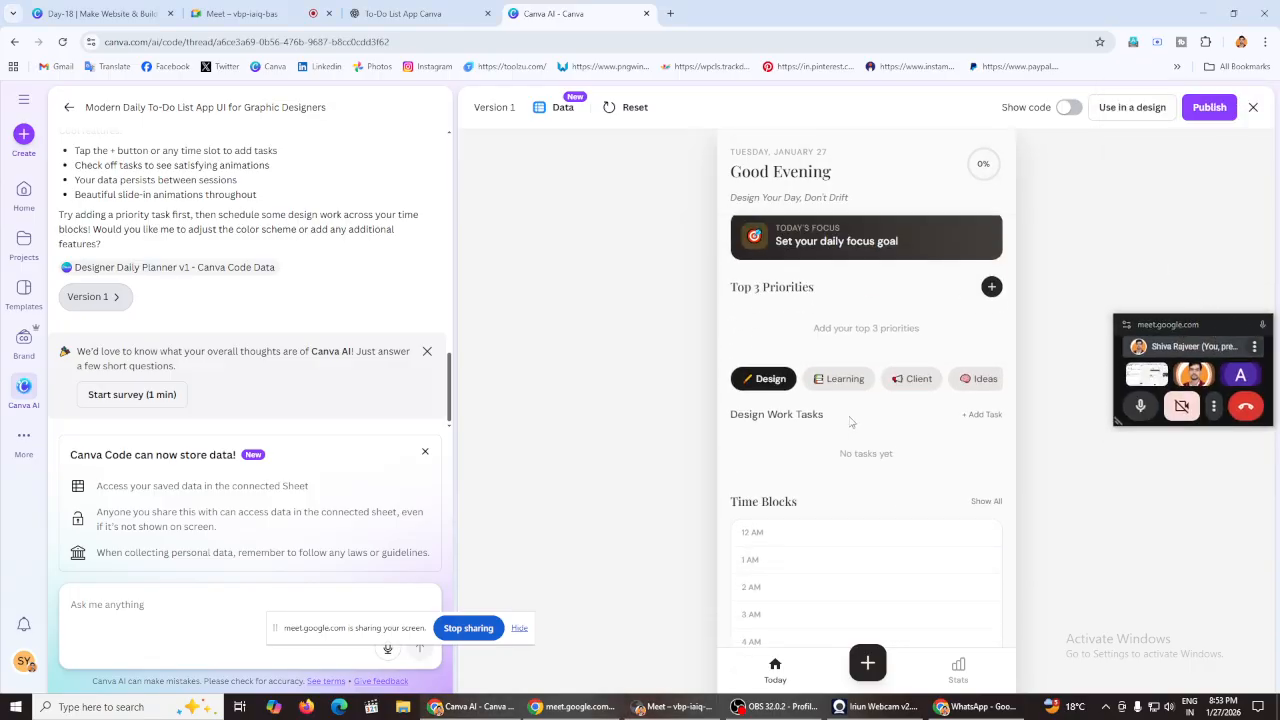
scroll(842, 428, down, 3)
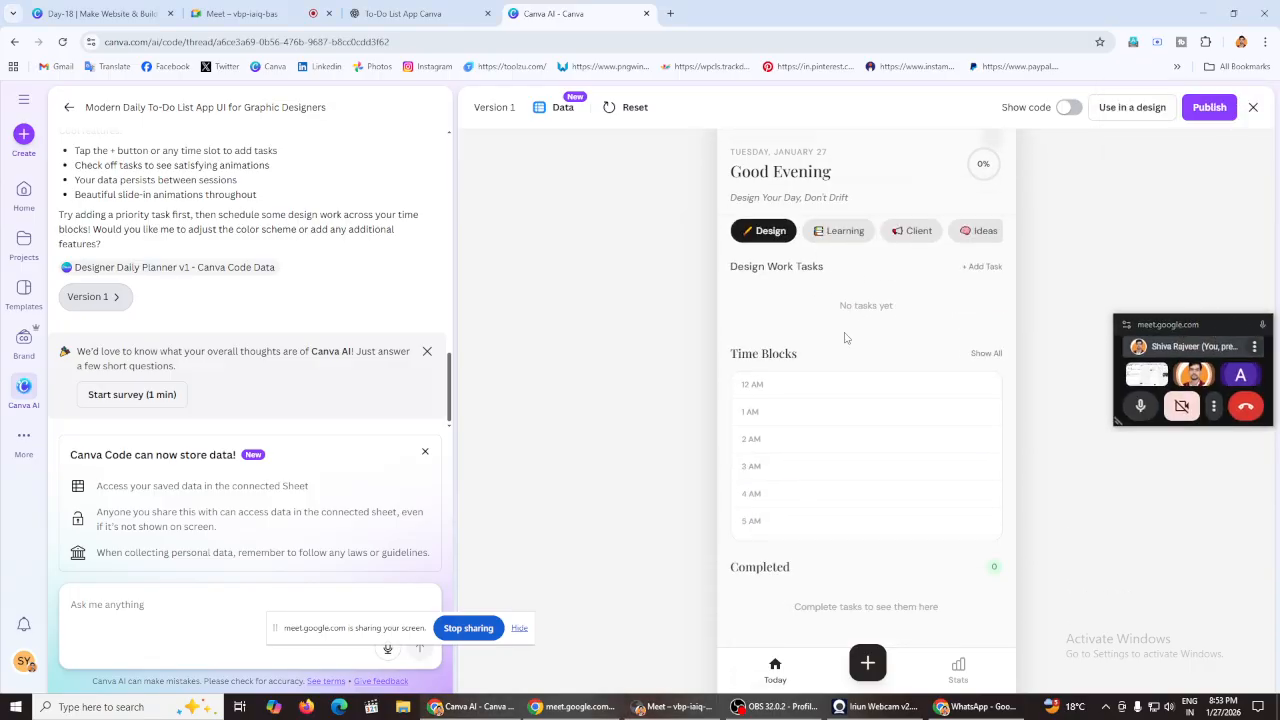
scroll(843, 431, up, 3)
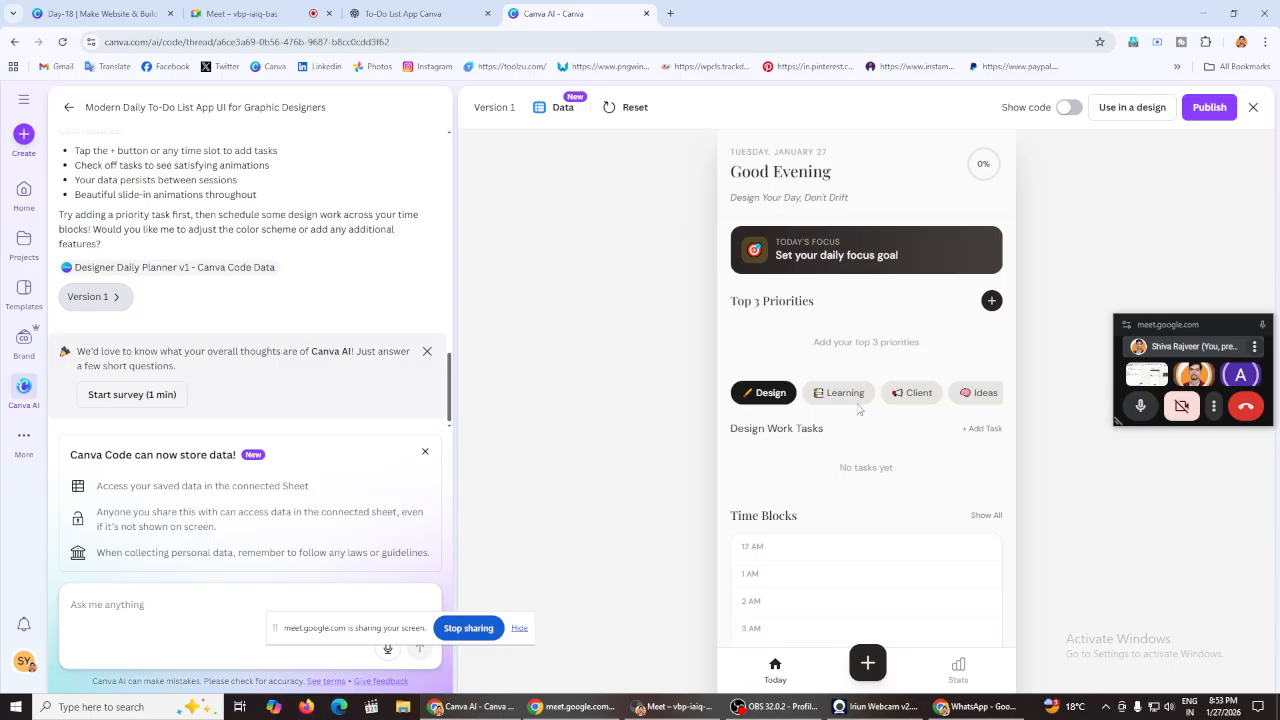
Step: Test the planner's category switching across Design, Learning, Client and Ideas, finishing on Design
click(848, 398)
click(760, 398)
click(838, 392)
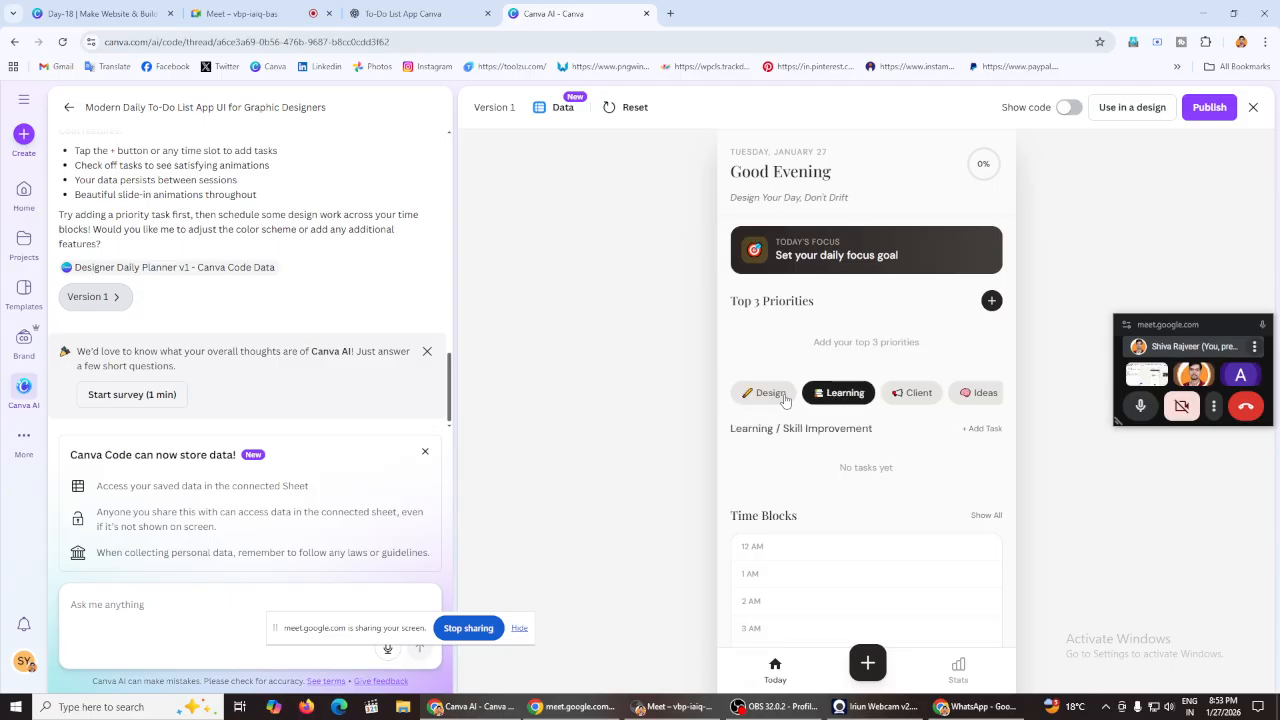
click(786, 399)
click(843, 396)
click(915, 398)
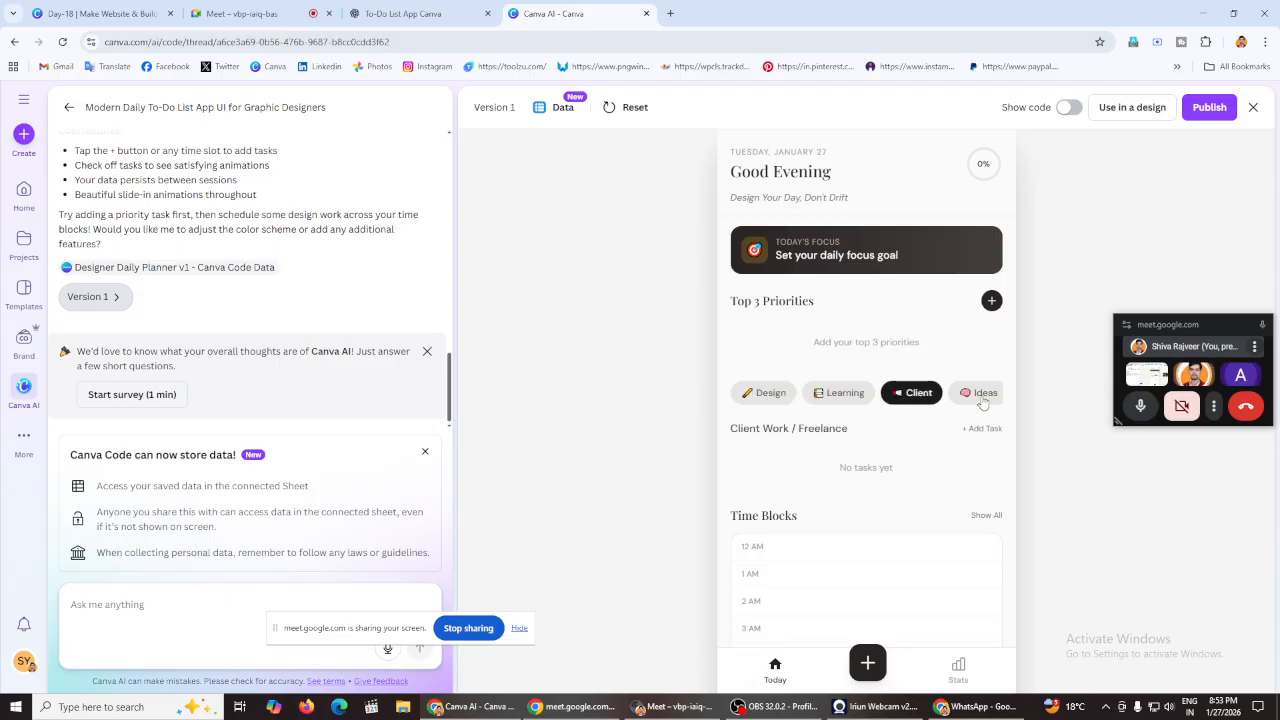
click(982, 400)
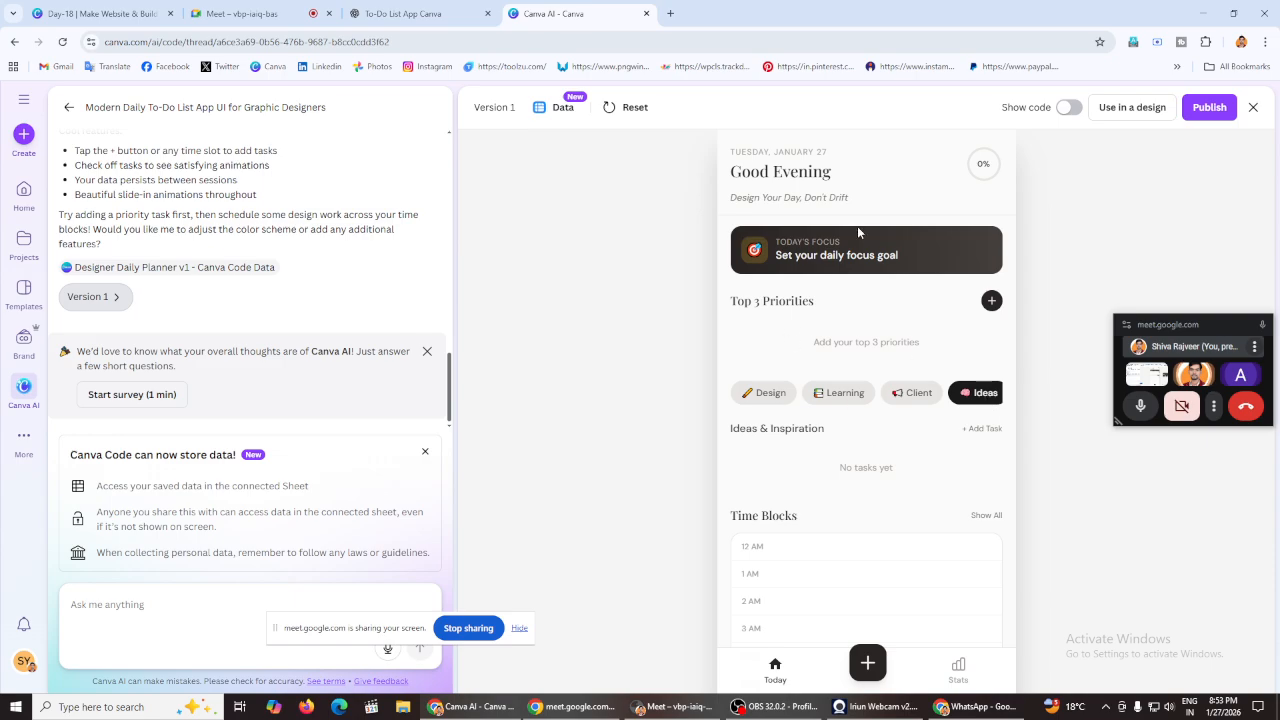
click(763, 330)
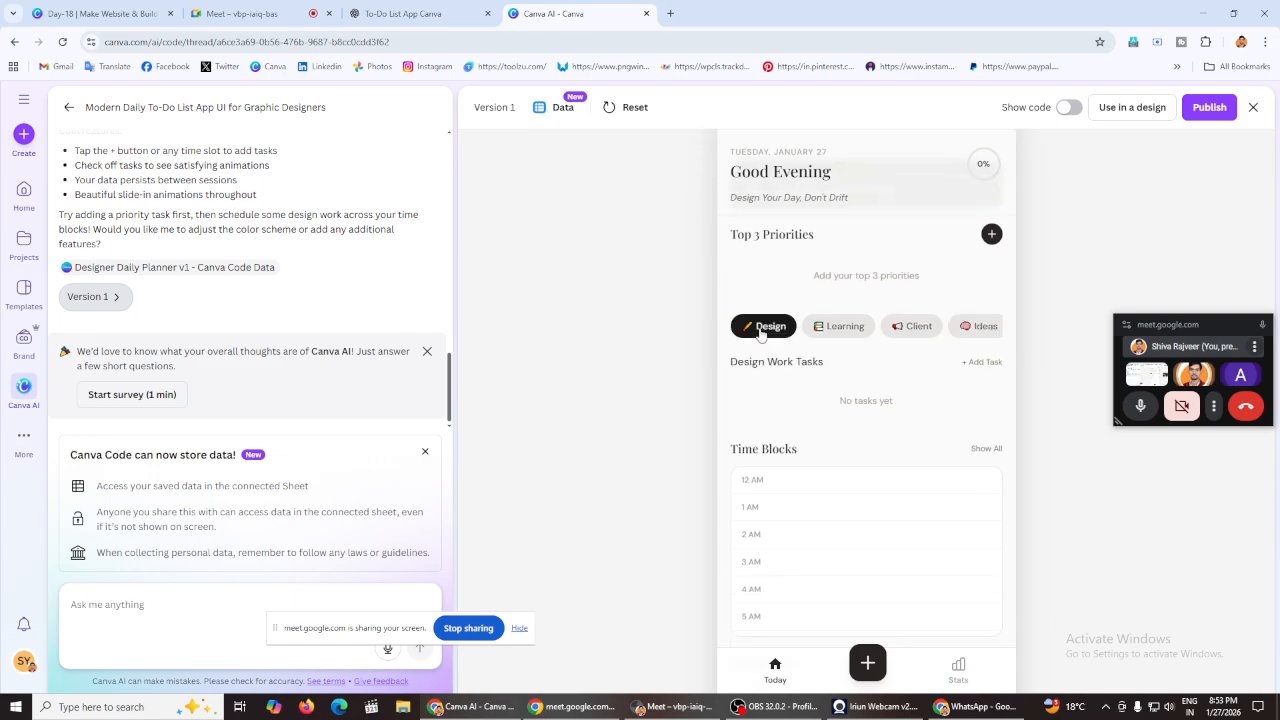
Step: Add a Design task "aaaa" with the 8:00 AM time slot in the planner preview and mark it completed
click(762, 385)
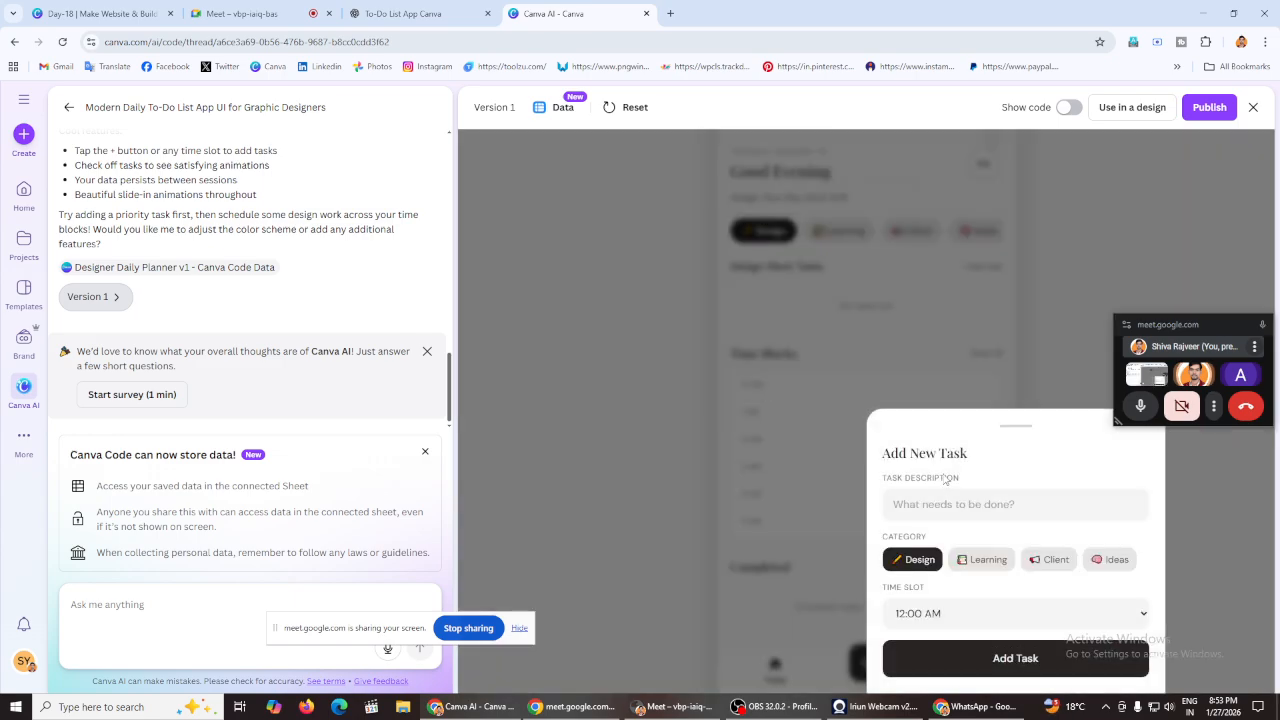
click(932, 504)
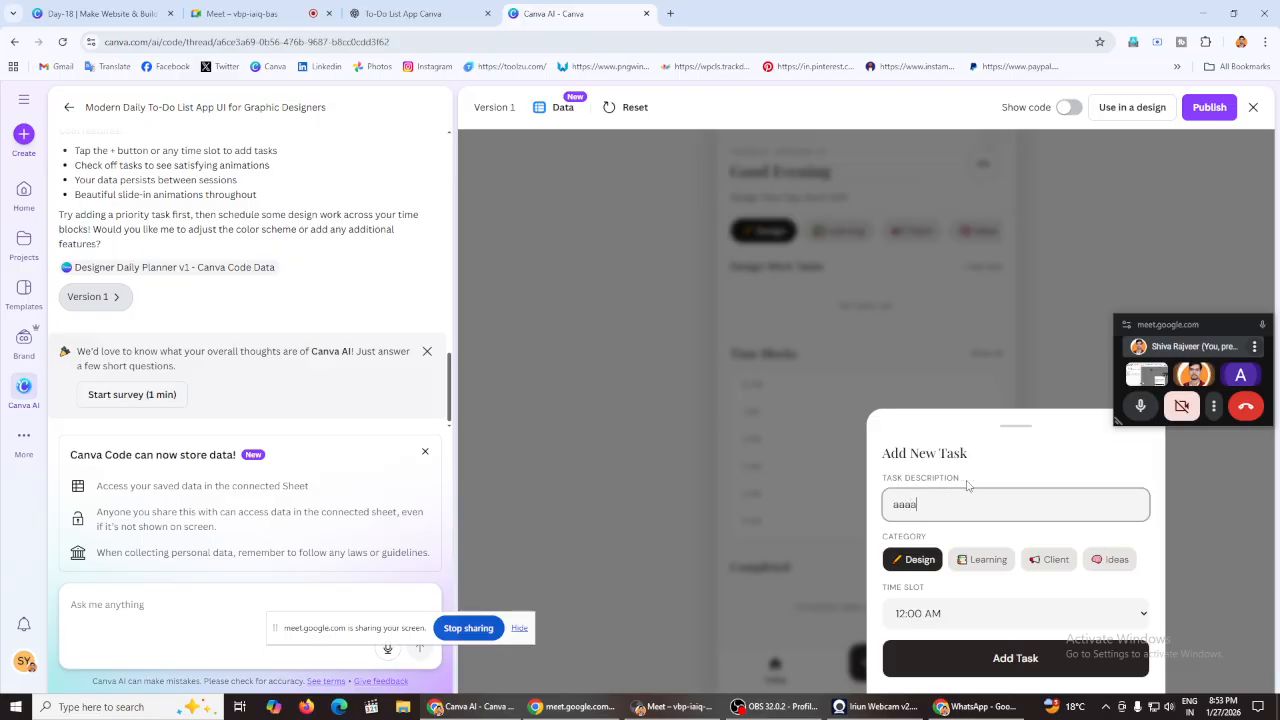
click(988, 622)
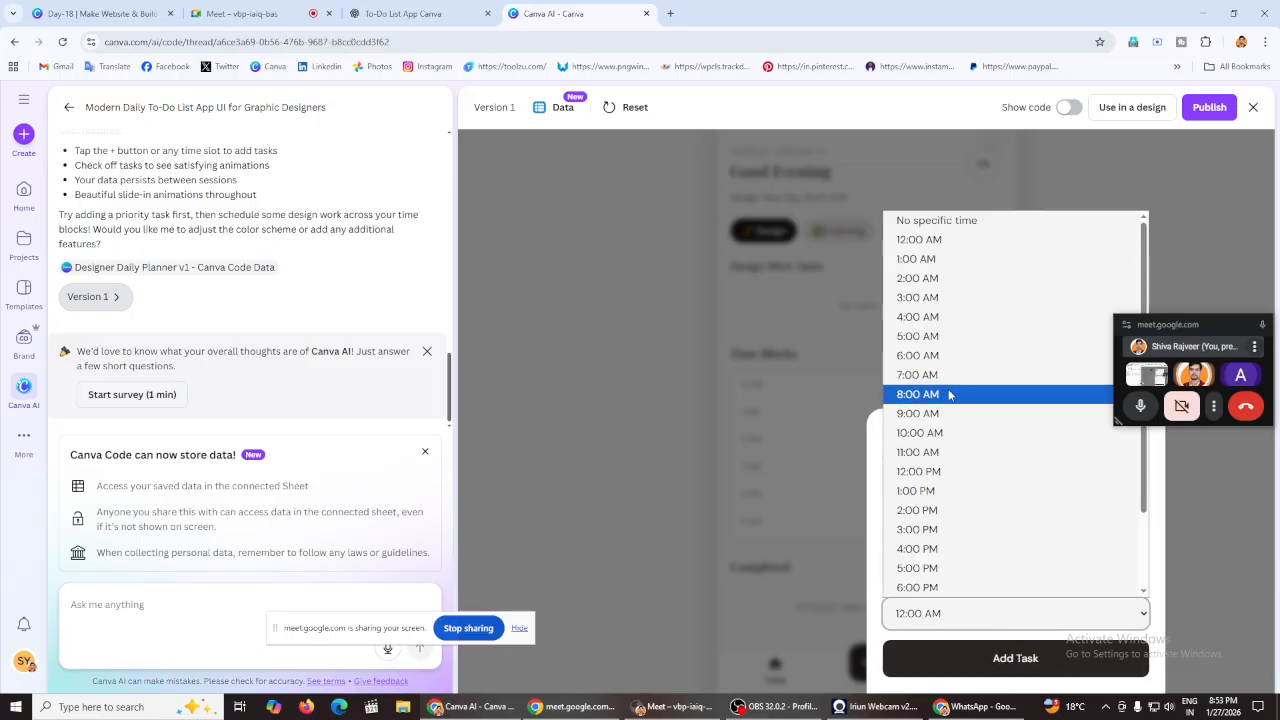
click(949, 395)
click(1001, 664)
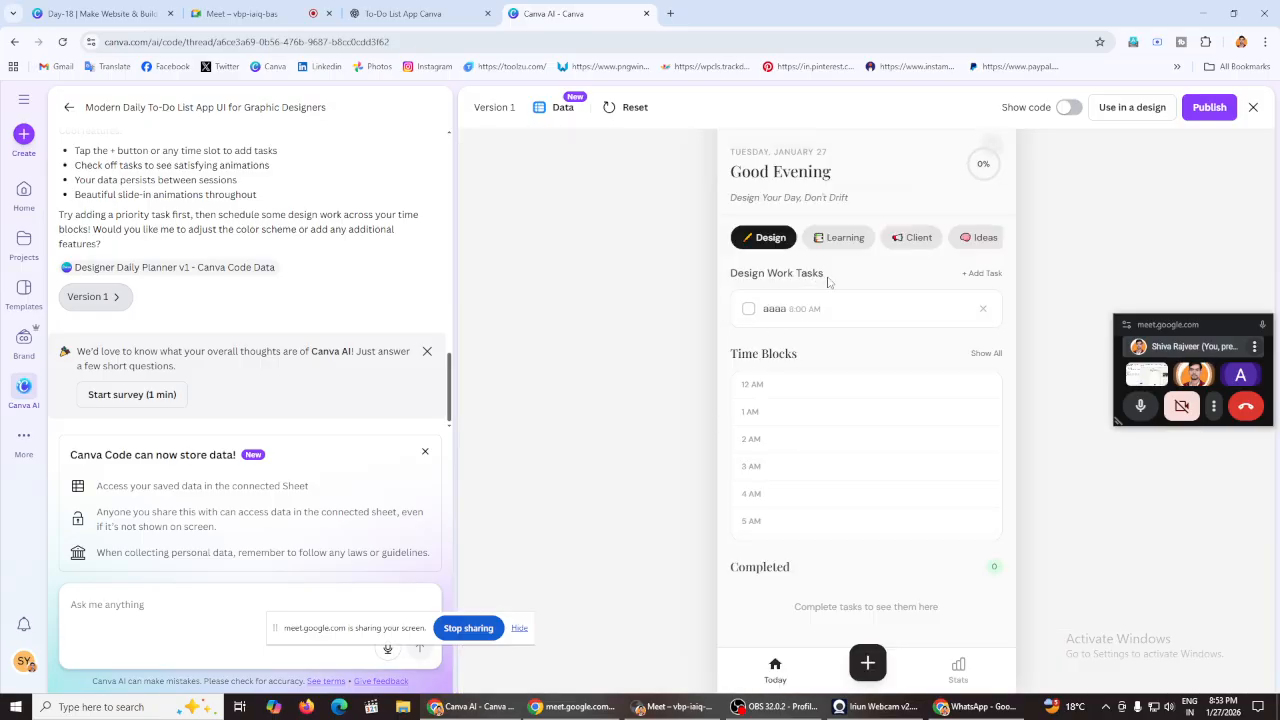
click(749, 310)
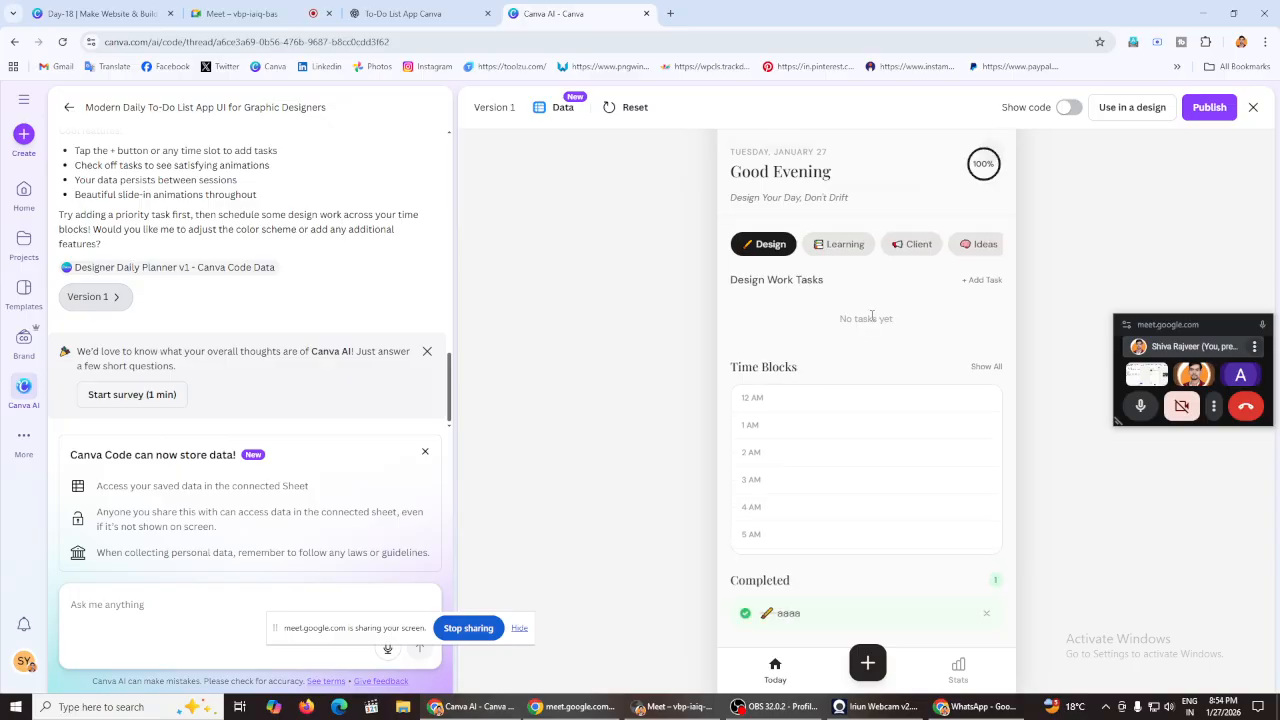
scroll(896, 426, down, 2)
Step: Review the planner's publishing subpath, title and password protection options, and close the app preview without publishing
click(1201, 111)
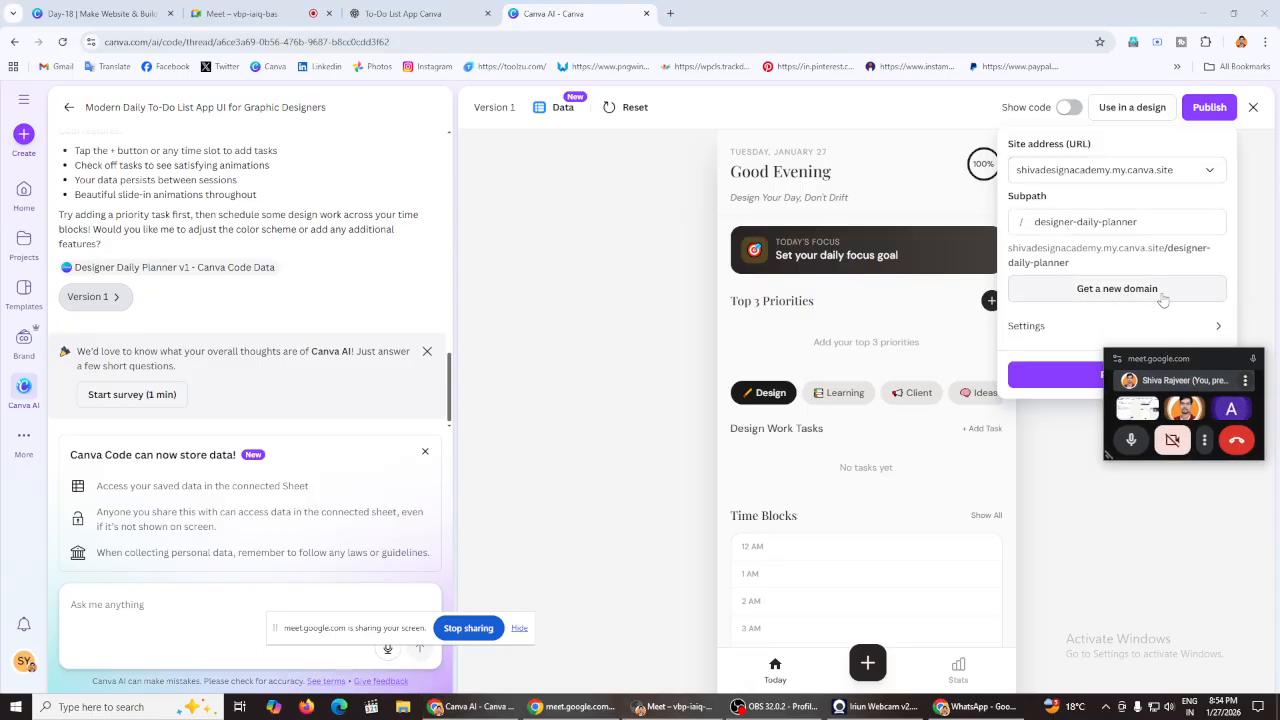
click(1066, 222)
click(1086, 328)
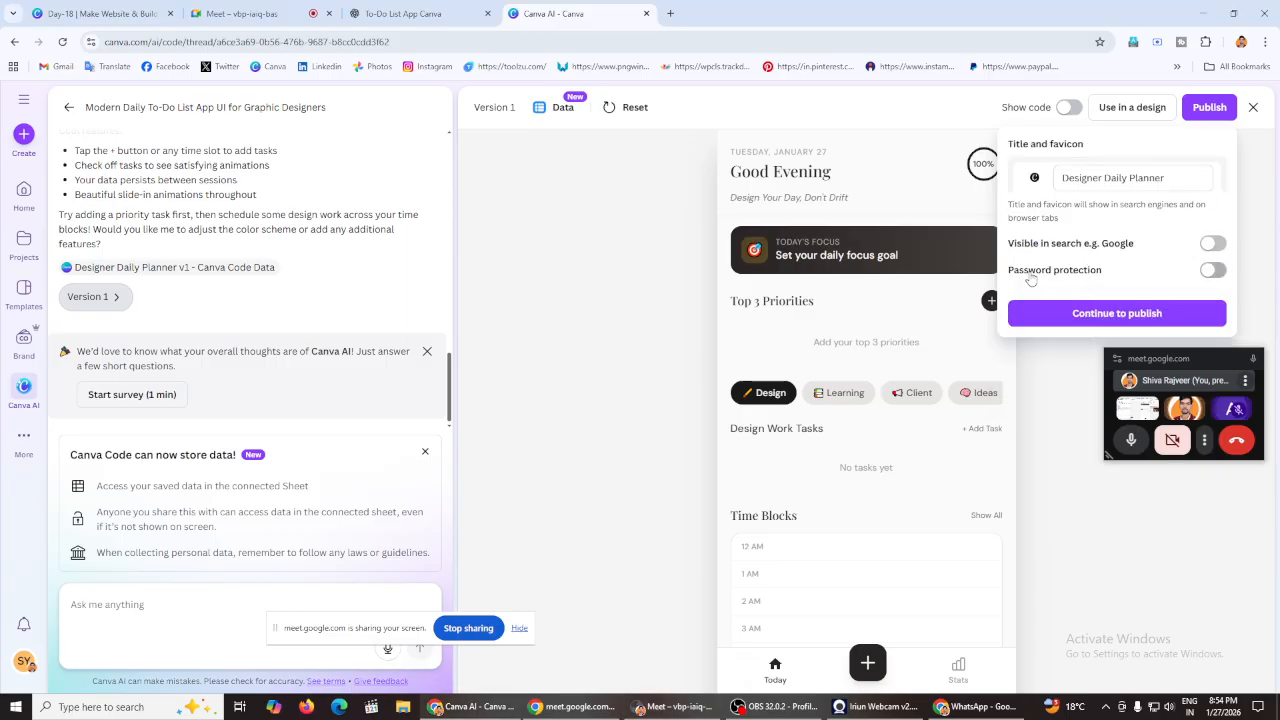
click(1215, 271)
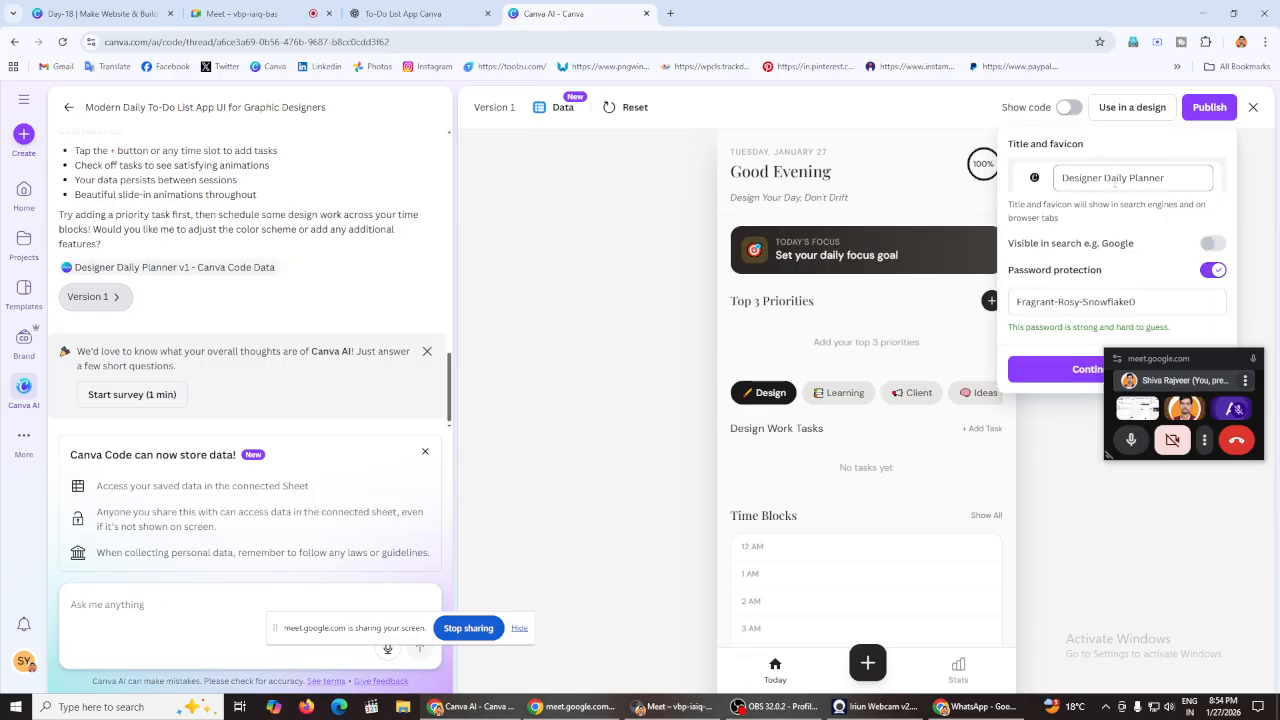
triple_click(1133, 177)
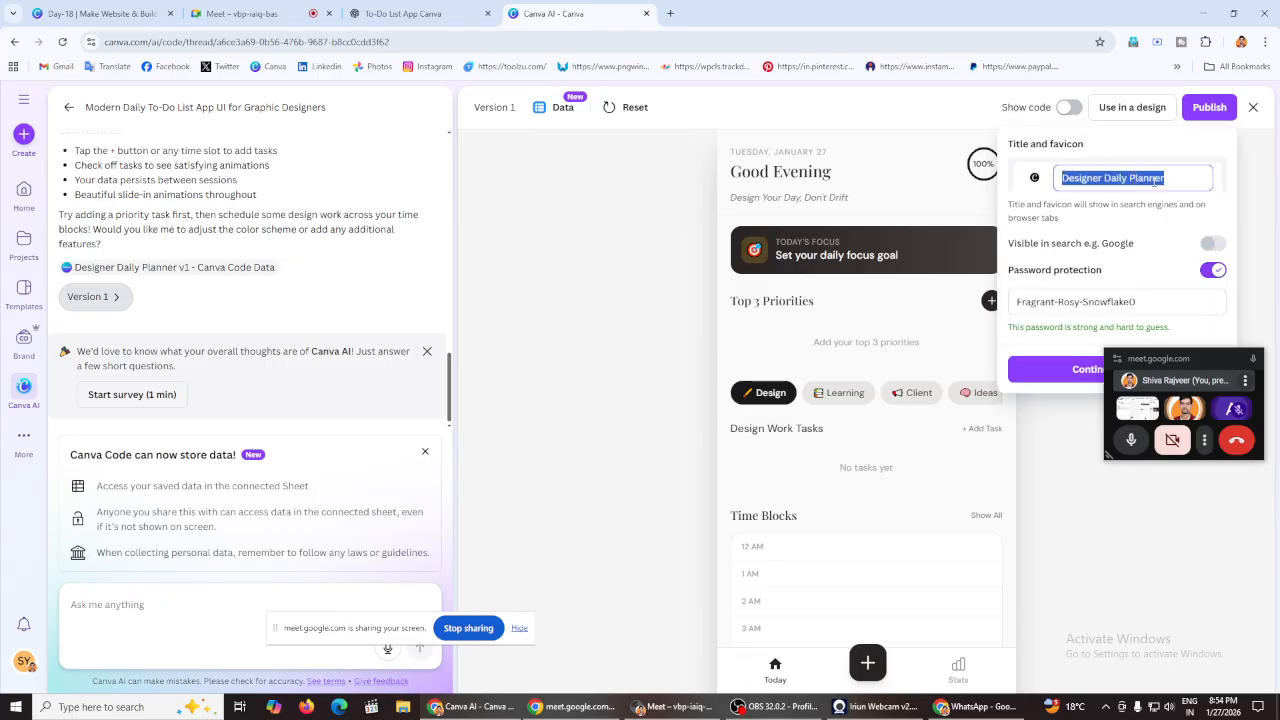
click(1155, 180)
triple_click(1155, 180)
click(1155, 180)
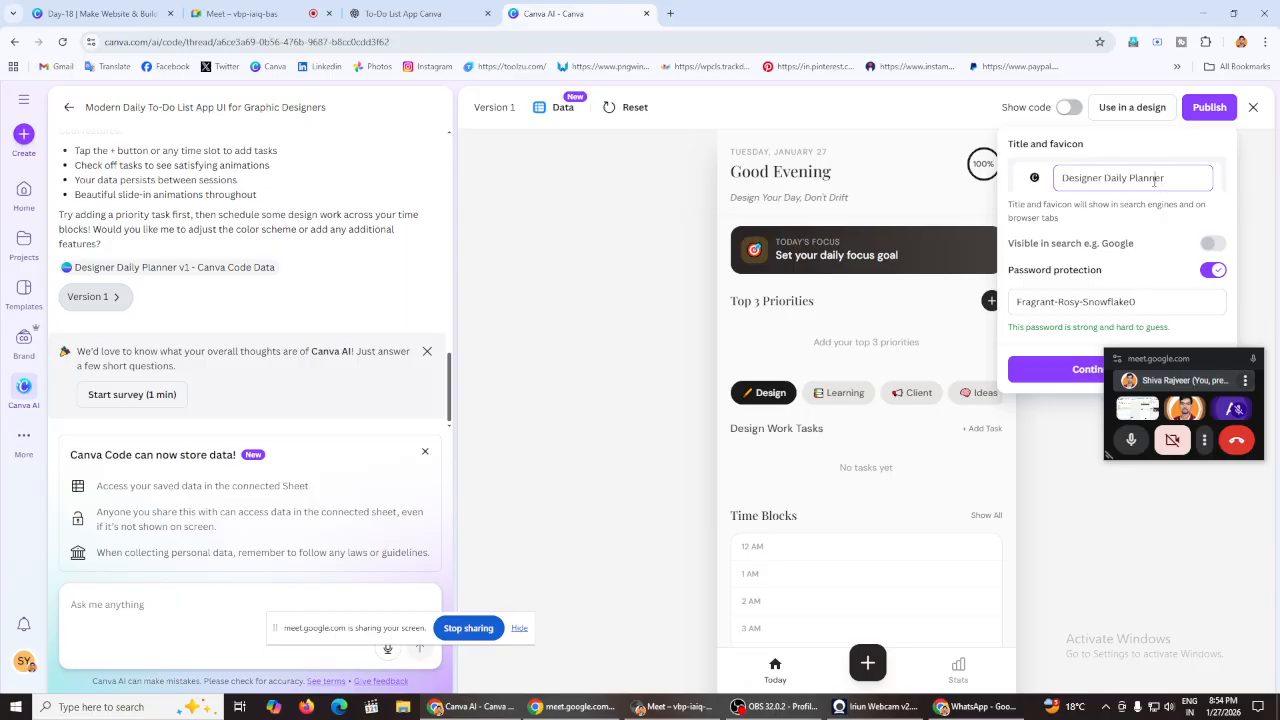
click(1254, 110)
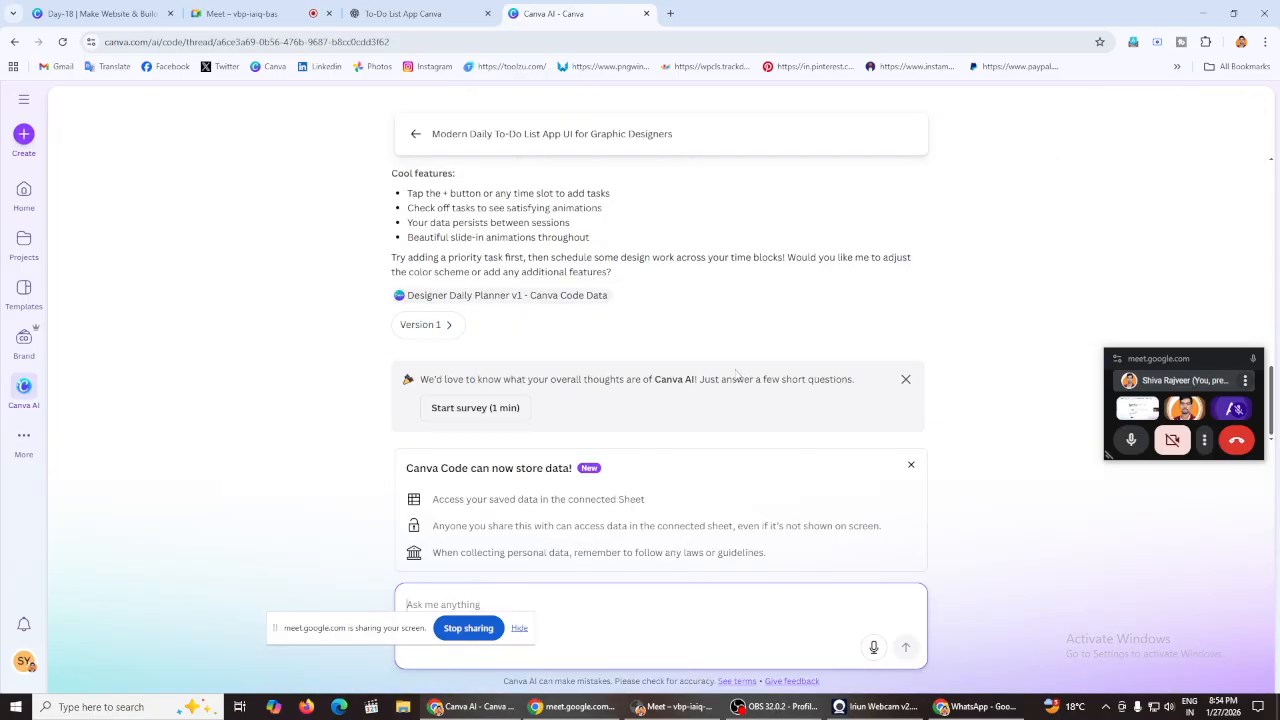
Step: Open the connected Designer Daily Planner v1 data sheet from the chat and return to the Canva AI start page
scroll(735, 379, up, 5)
scroll(739, 362, down, 5)
click(463, 297)
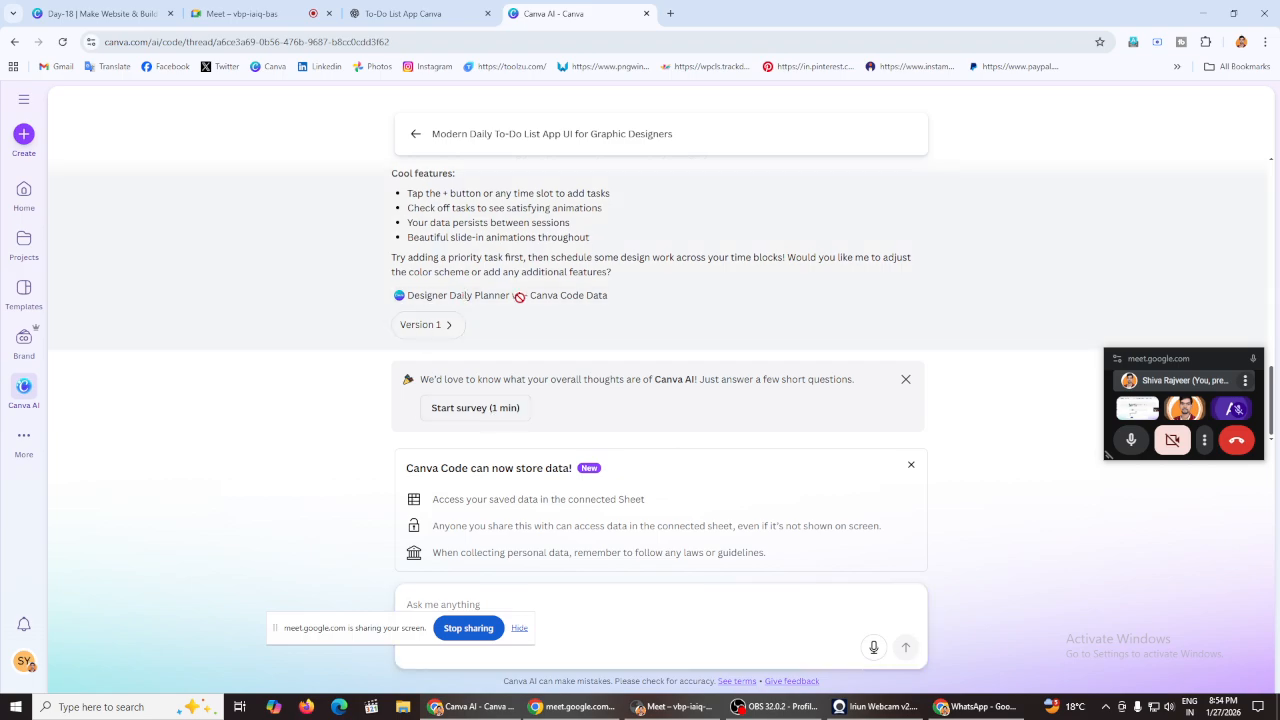
click(416, 135)
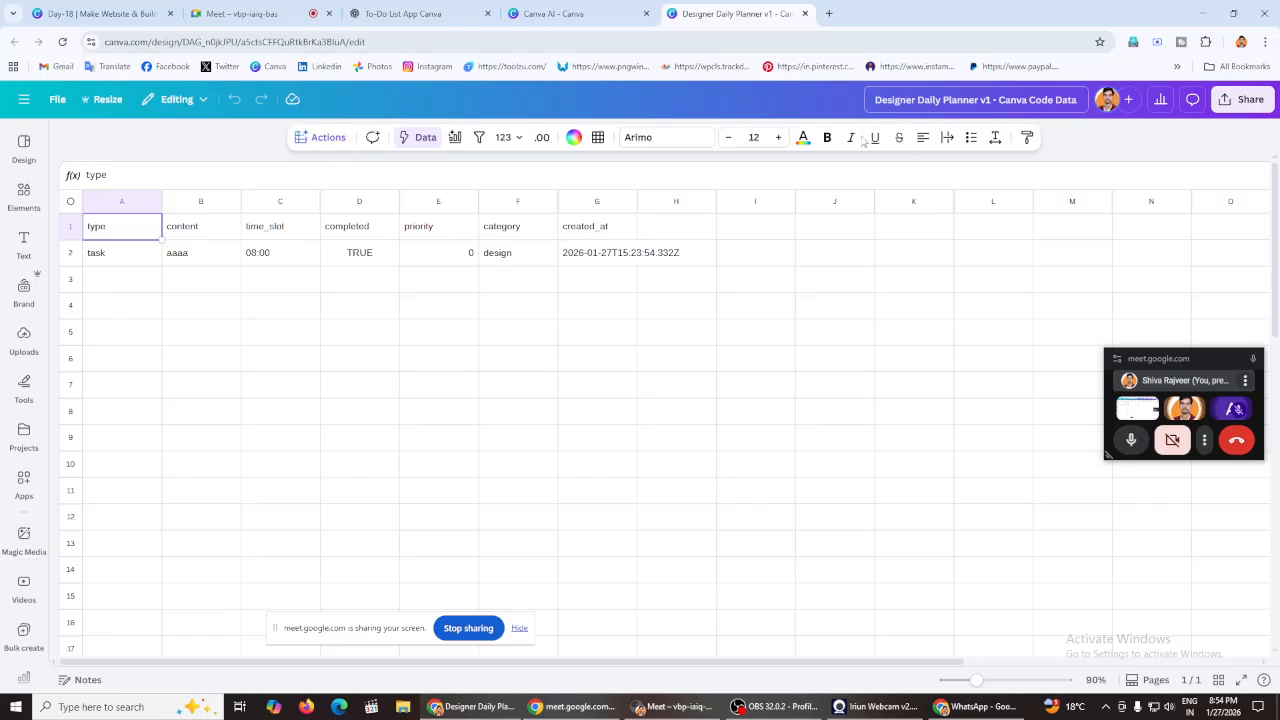
click(580, 13)
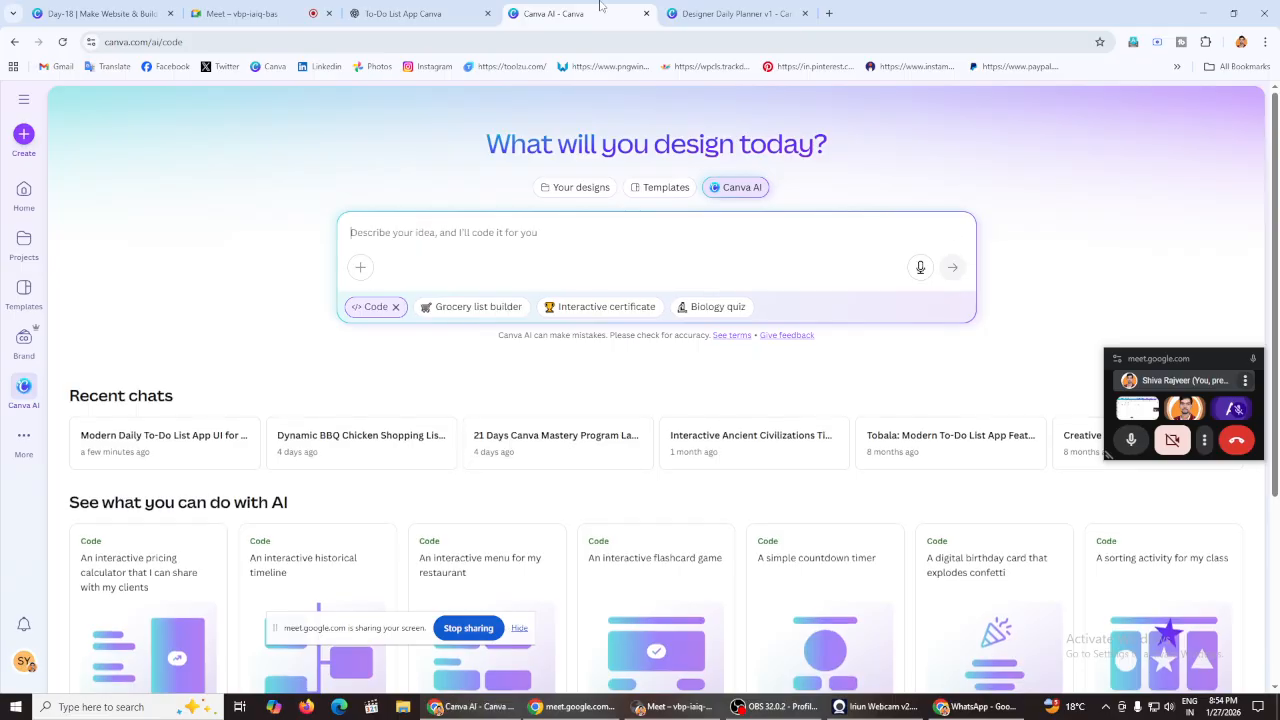
Step: Reopen the recent Modern Daily To-Do List App chat and show the Version 1 app preview
scroll(788, 291, down, 1)
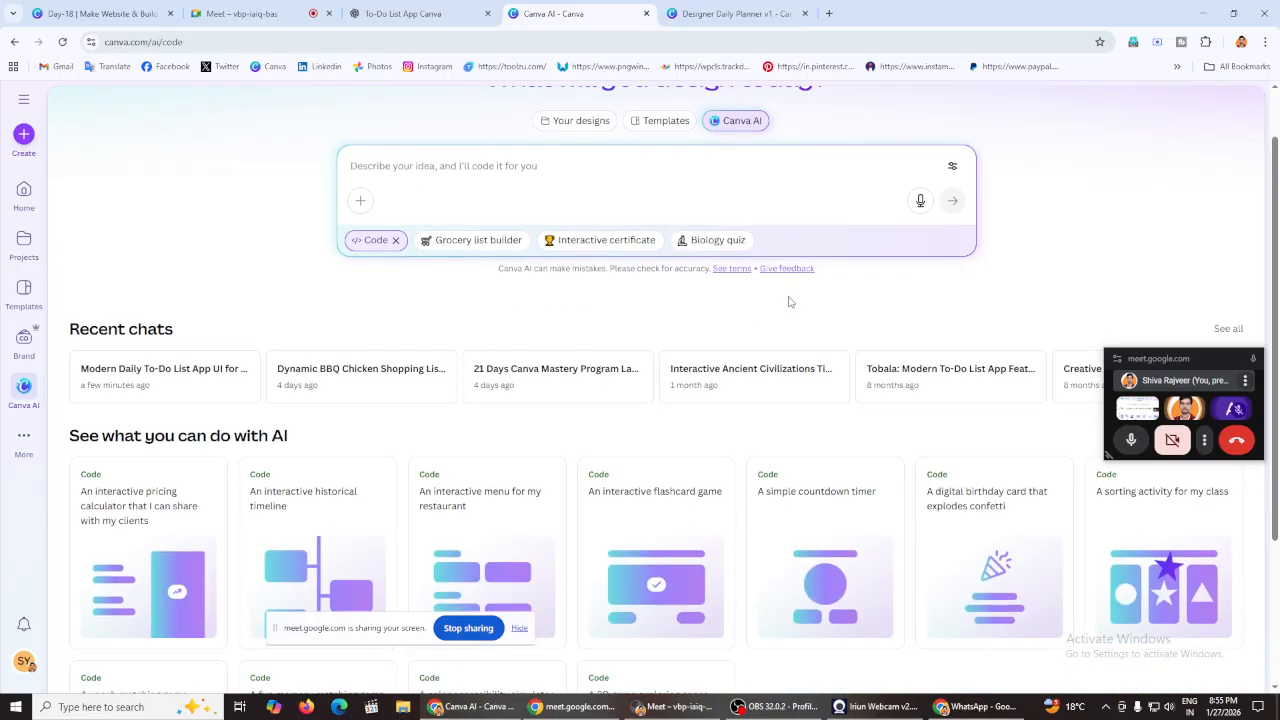
click(175, 382)
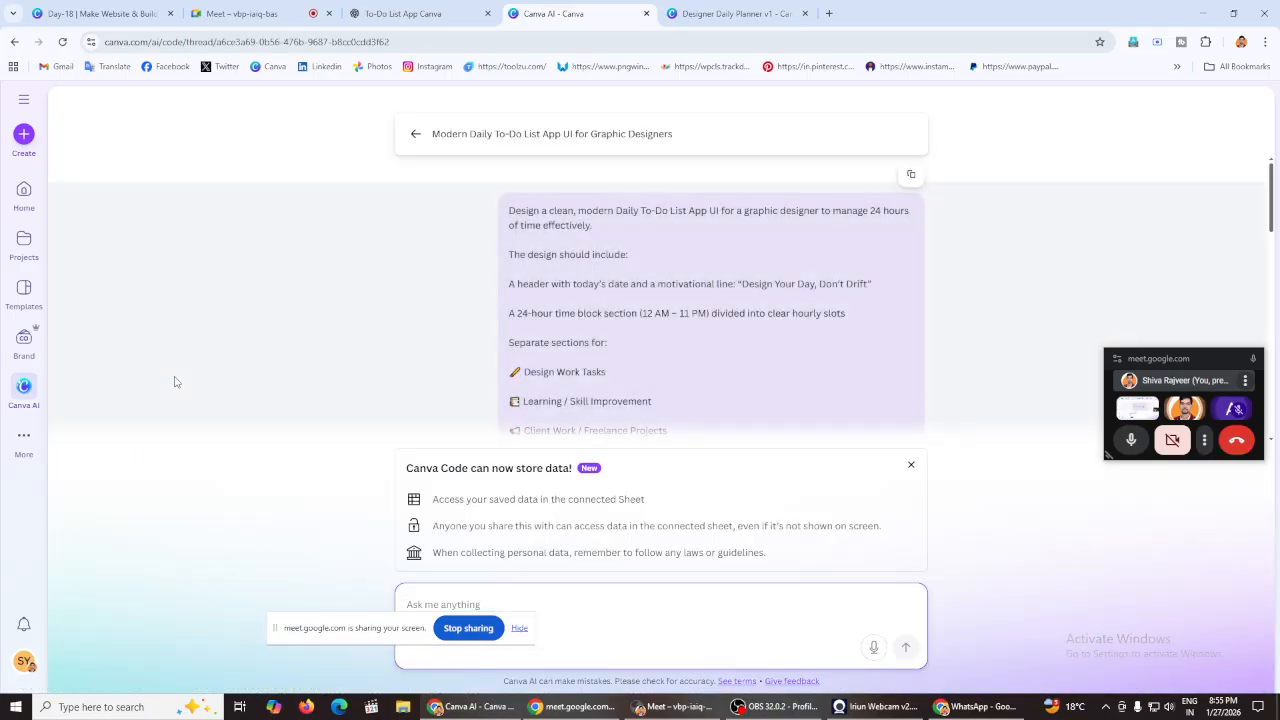
scroll(603, 312, down, 10)
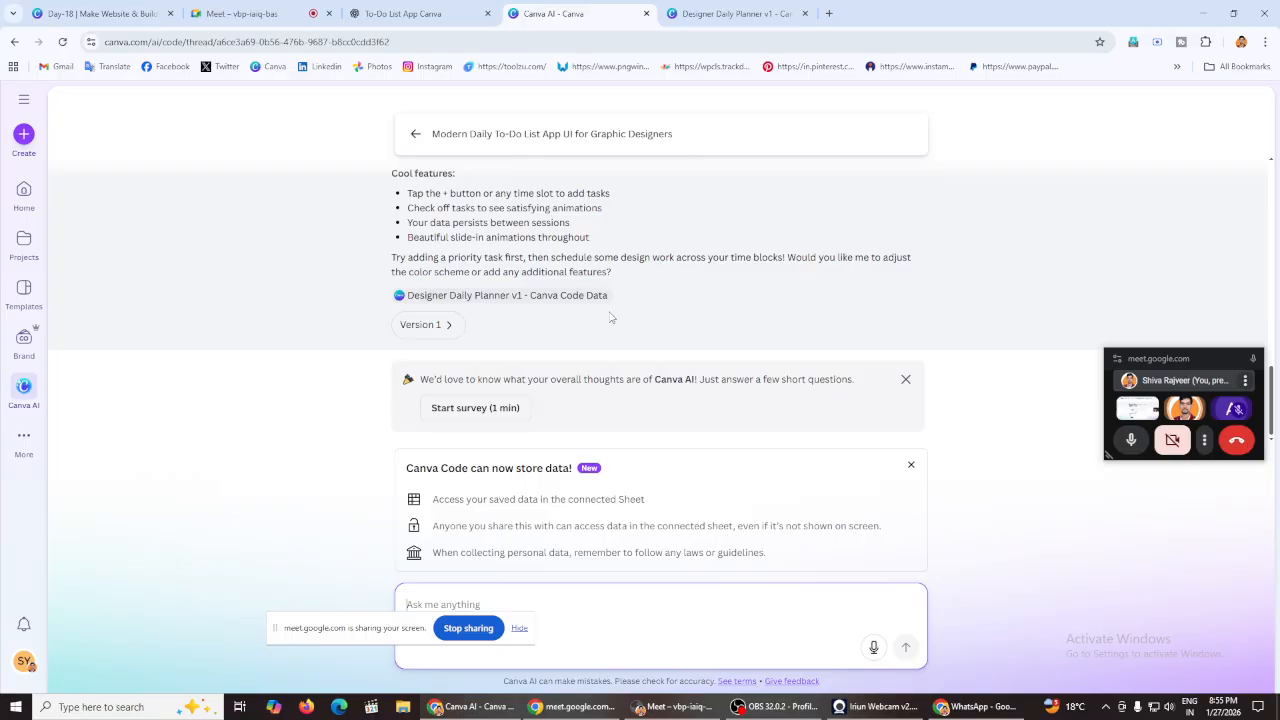
click(416, 324)
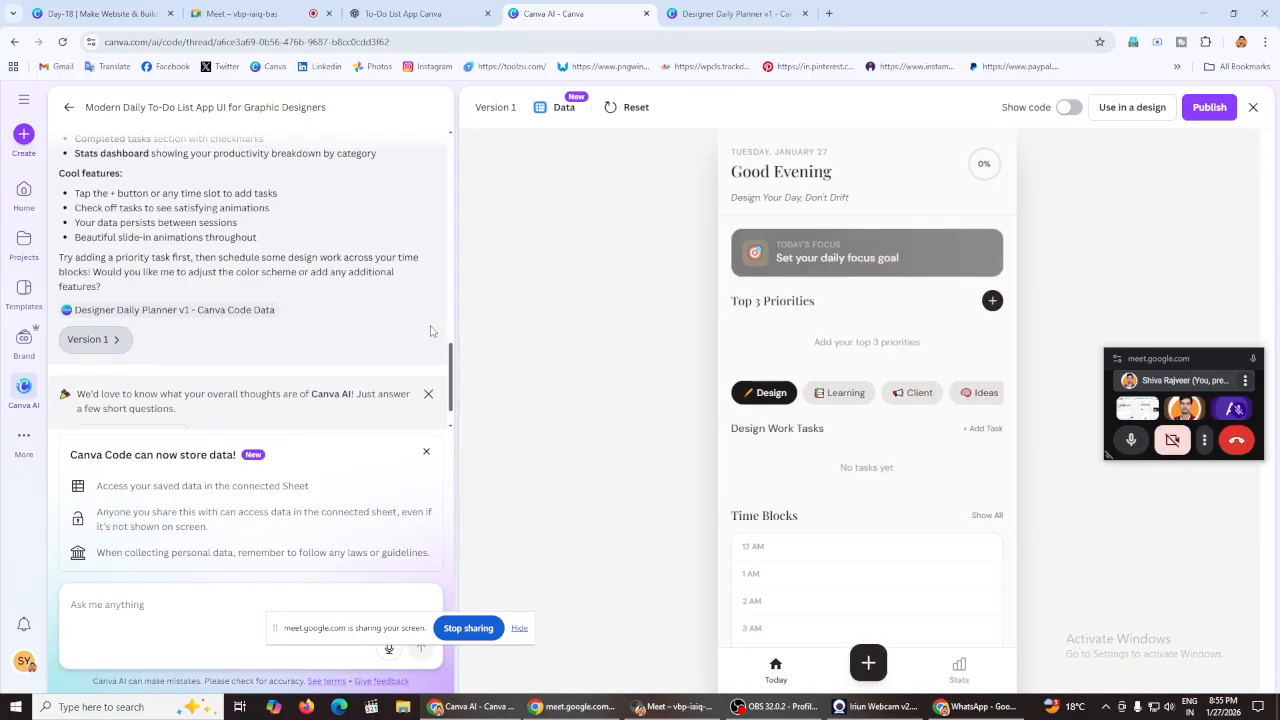
Step: Check the Learning and Client categories in the planner preview along with its priorities and completed sections
scroll(755, 450, down, 2)
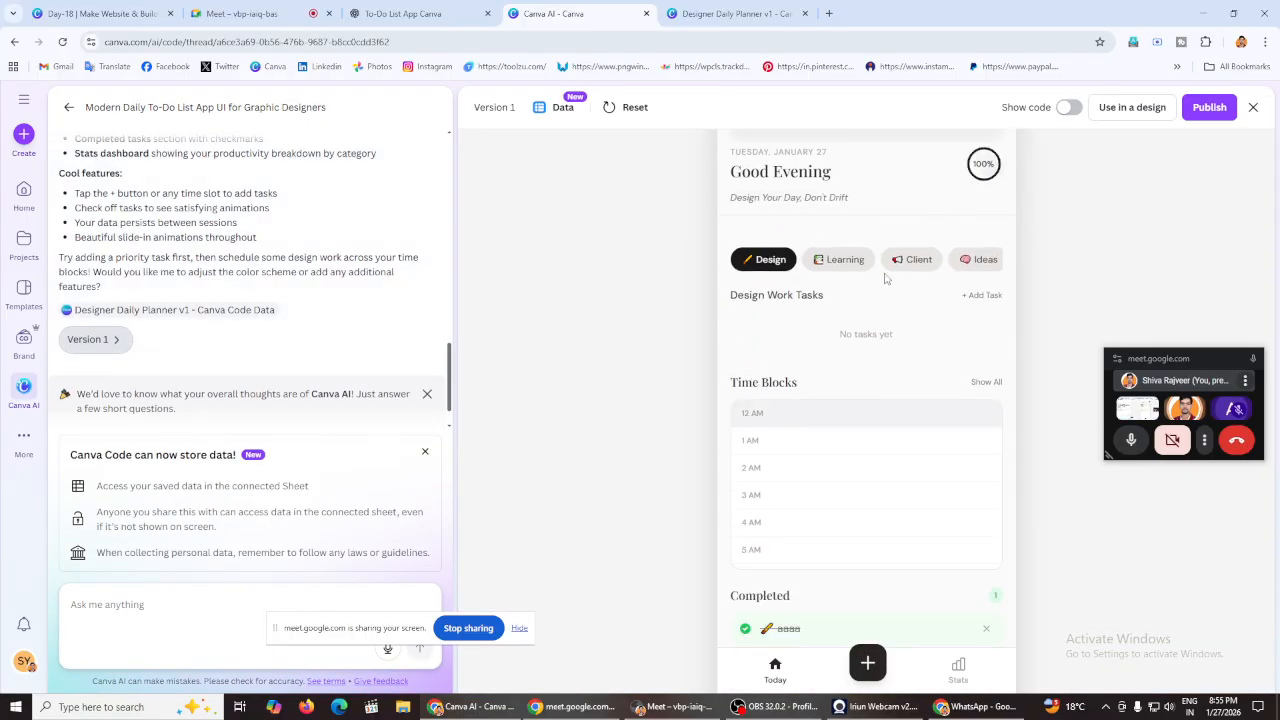
click(852, 263)
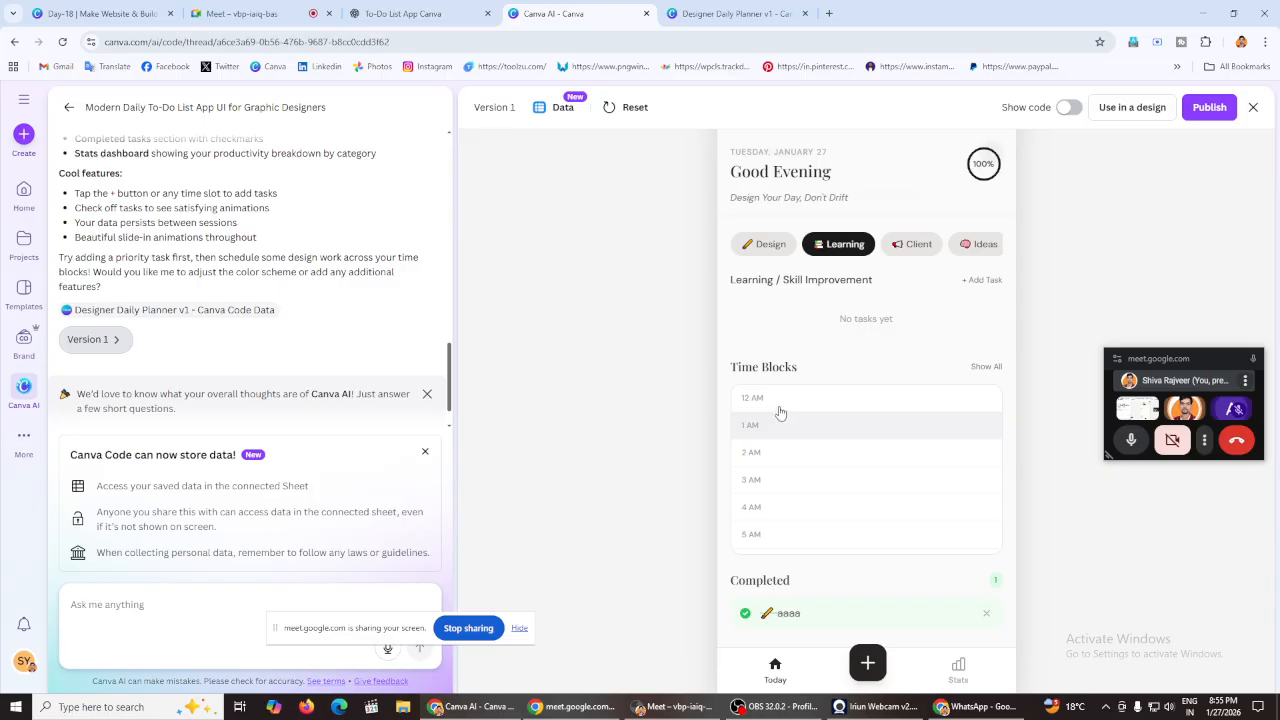
click(910, 246)
scroll(888, 350, up, 2)
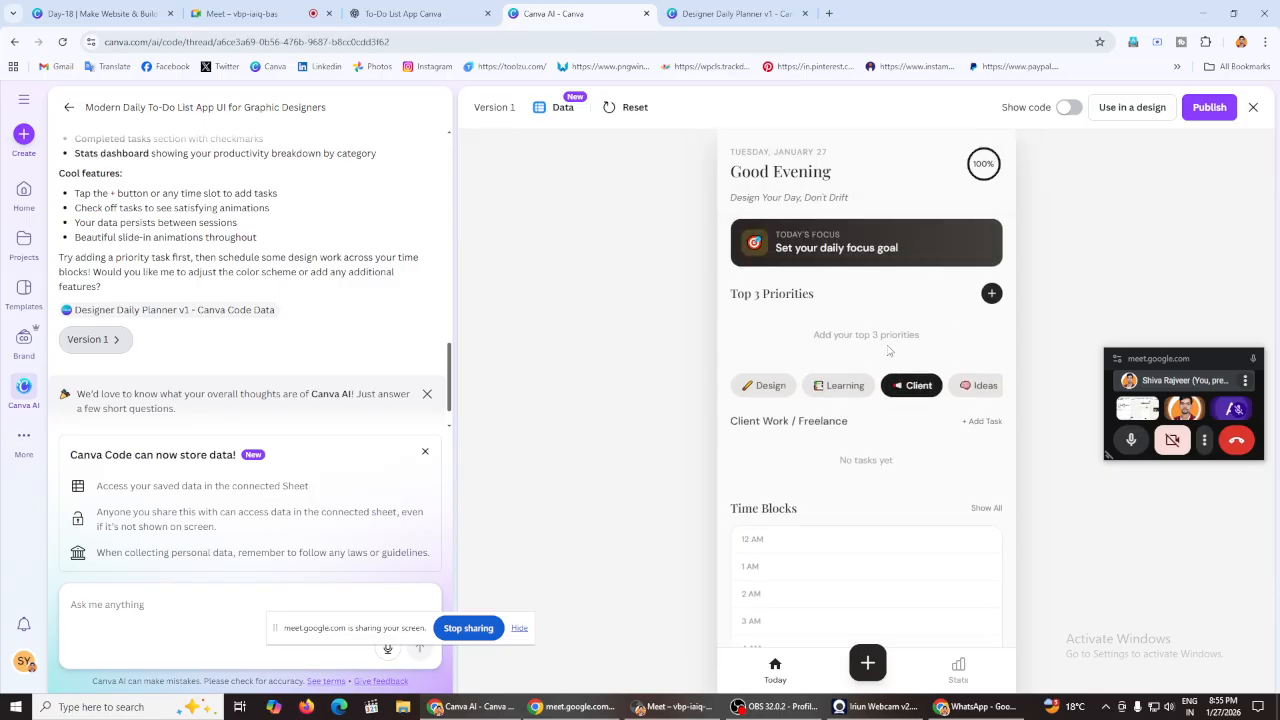
scroll(888, 236, down, 2)
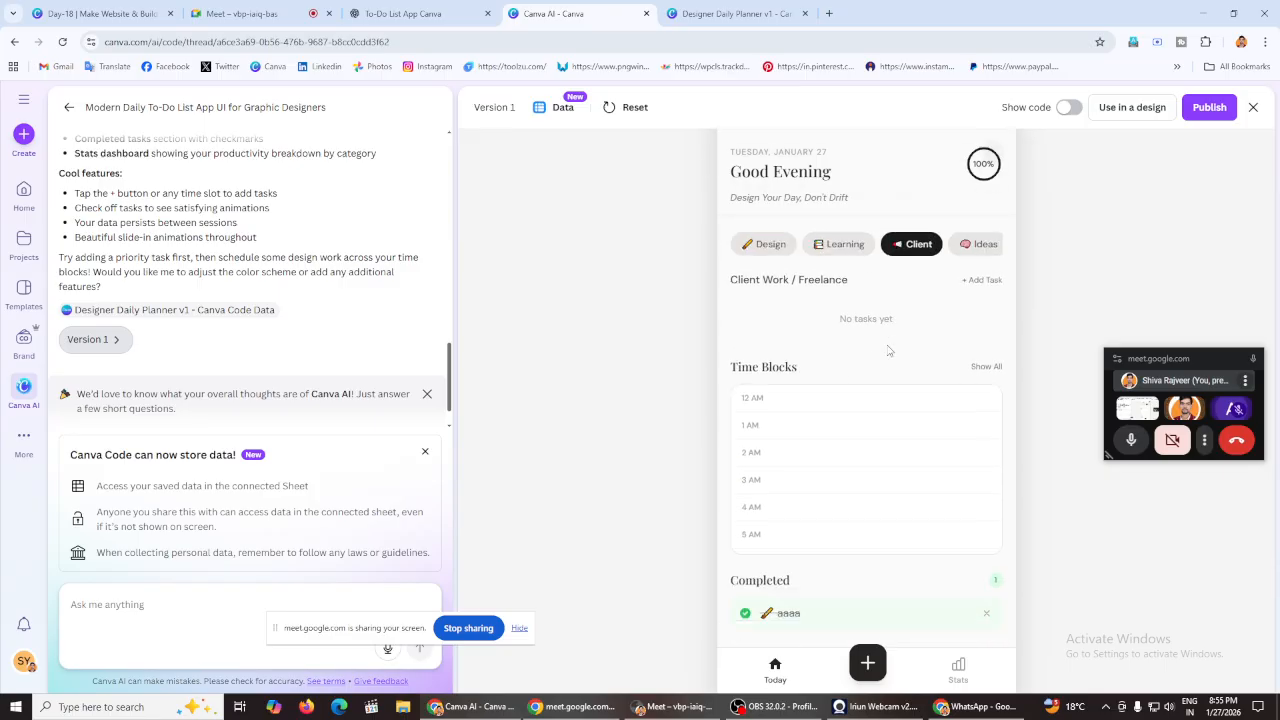
Step: Open the planner's new task form, move the meeting window clear of it and dismiss the form without adding anything
click(868, 663)
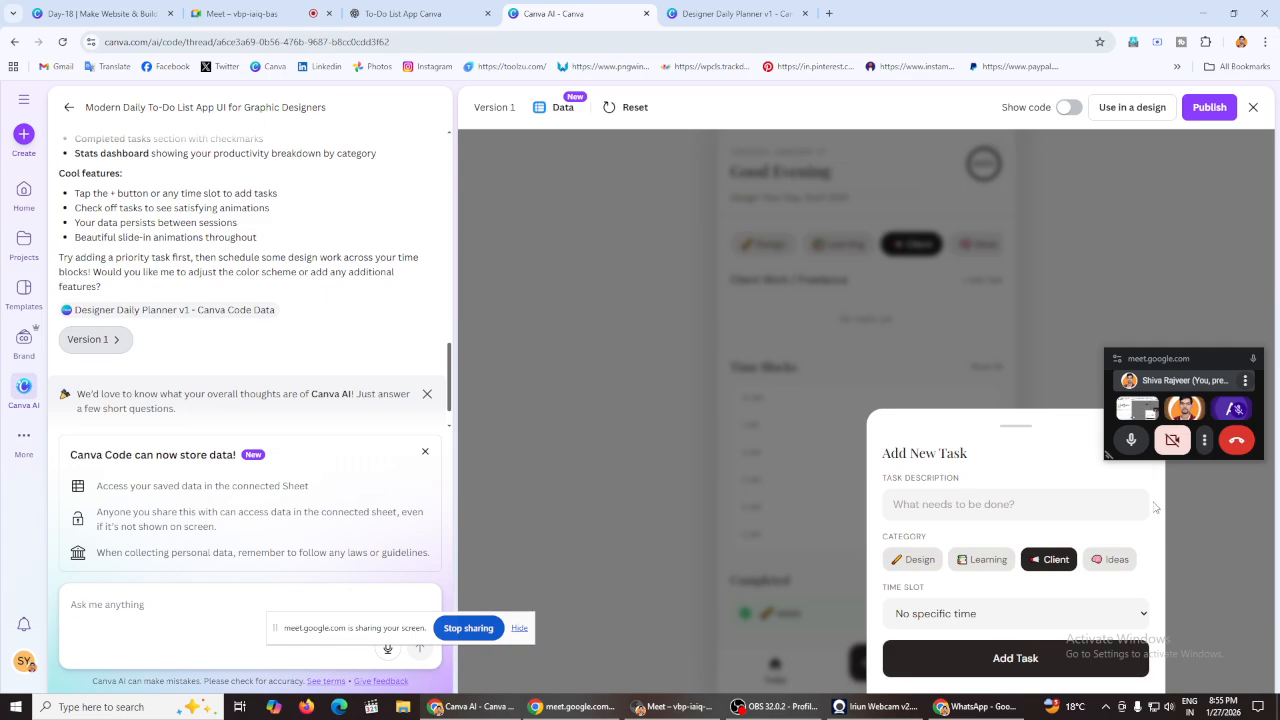
drag(1160, 358, 1144, 236)
click(1223, 446)
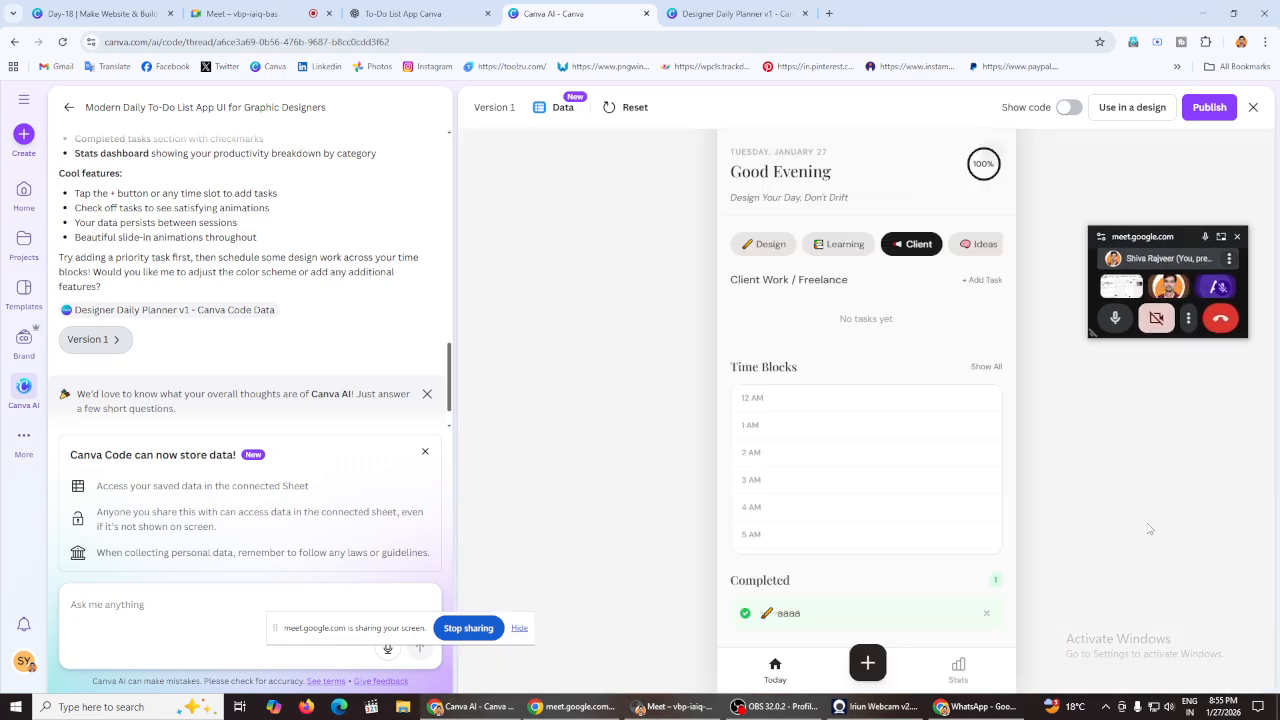
Step: Review the planner's daily stats, including total tasks, completed tasks and success rate, and close them
click(954, 673)
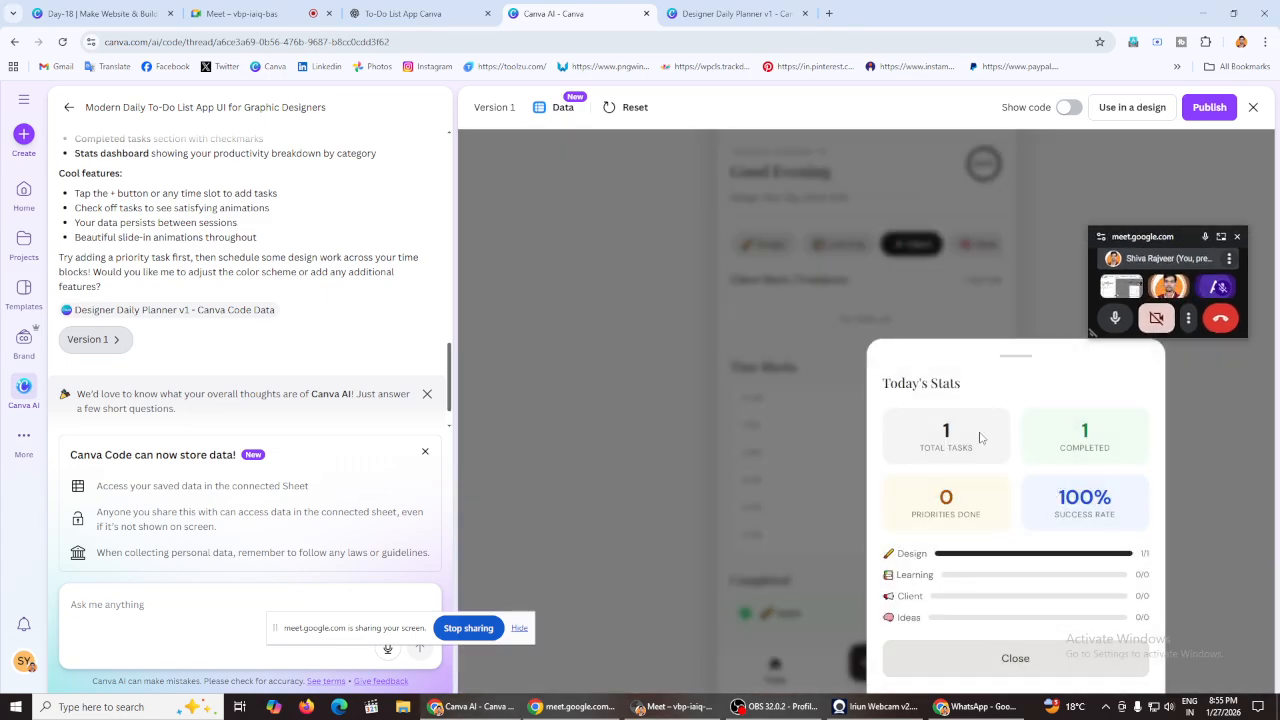
double_click(946, 430)
double_click(1084, 428)
click(1086, 424)
drag(1113, 503, 1066, 500)
click(1072, 517)
click(1003, 655)
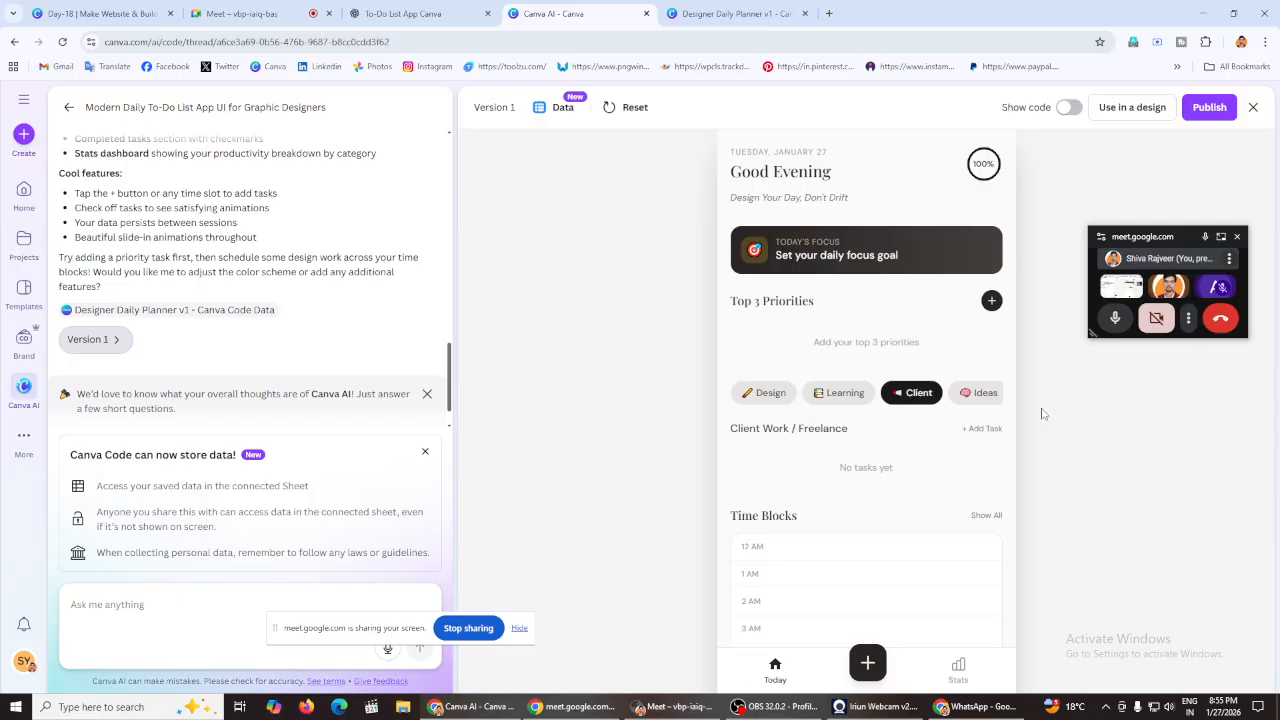
Step: Show the planner's source code, look through it and switch back to the app preview
click(1069, 107)
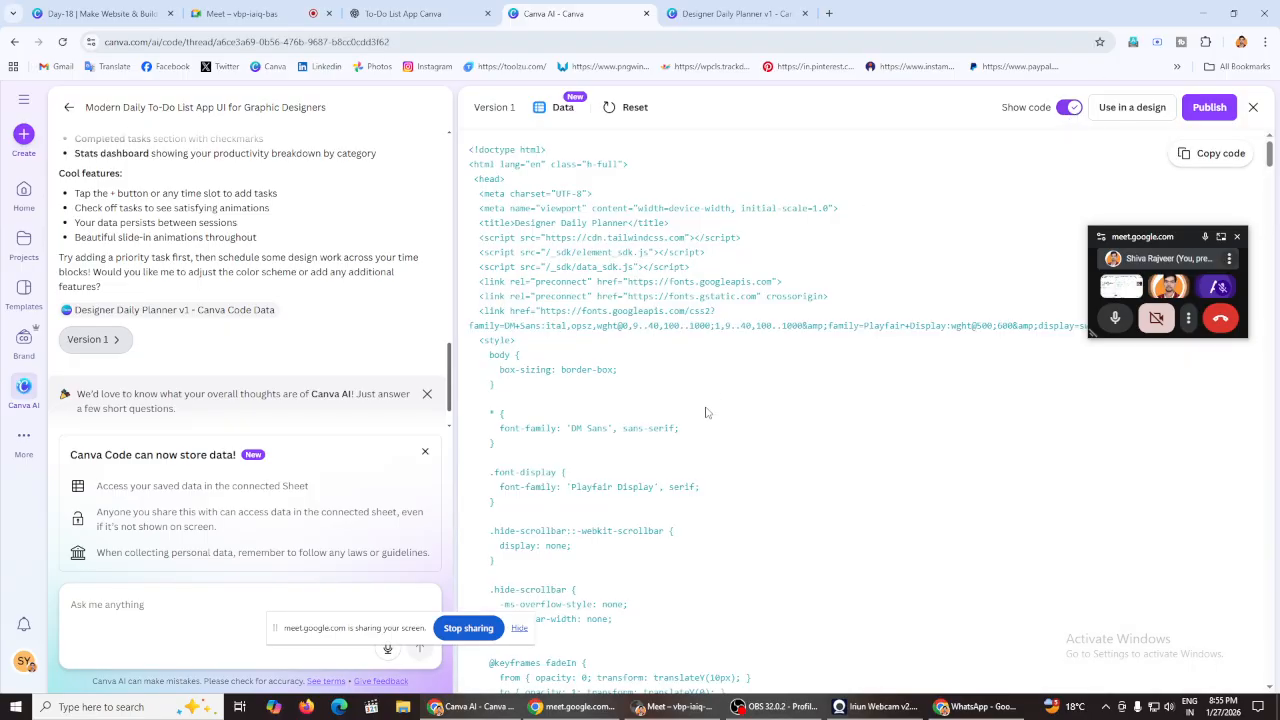
scroll(672, 405, down, 8)
scroll(671, 404, up, 8)
click(1066, 107)
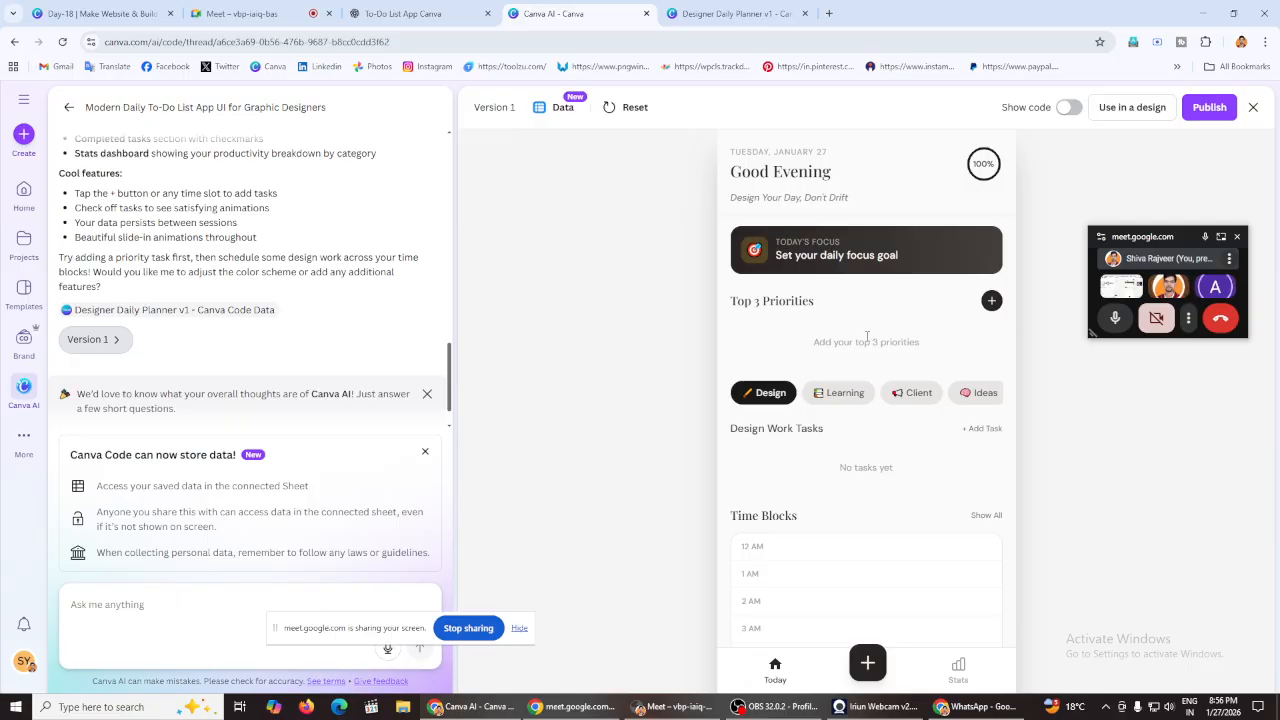
Step: Look through the planner preview while switching between the Learning and Design categories, finishing on Learning
scroll(866, 336, down, 2)
scroll(870, 386, up, 2)
click(837, 396)
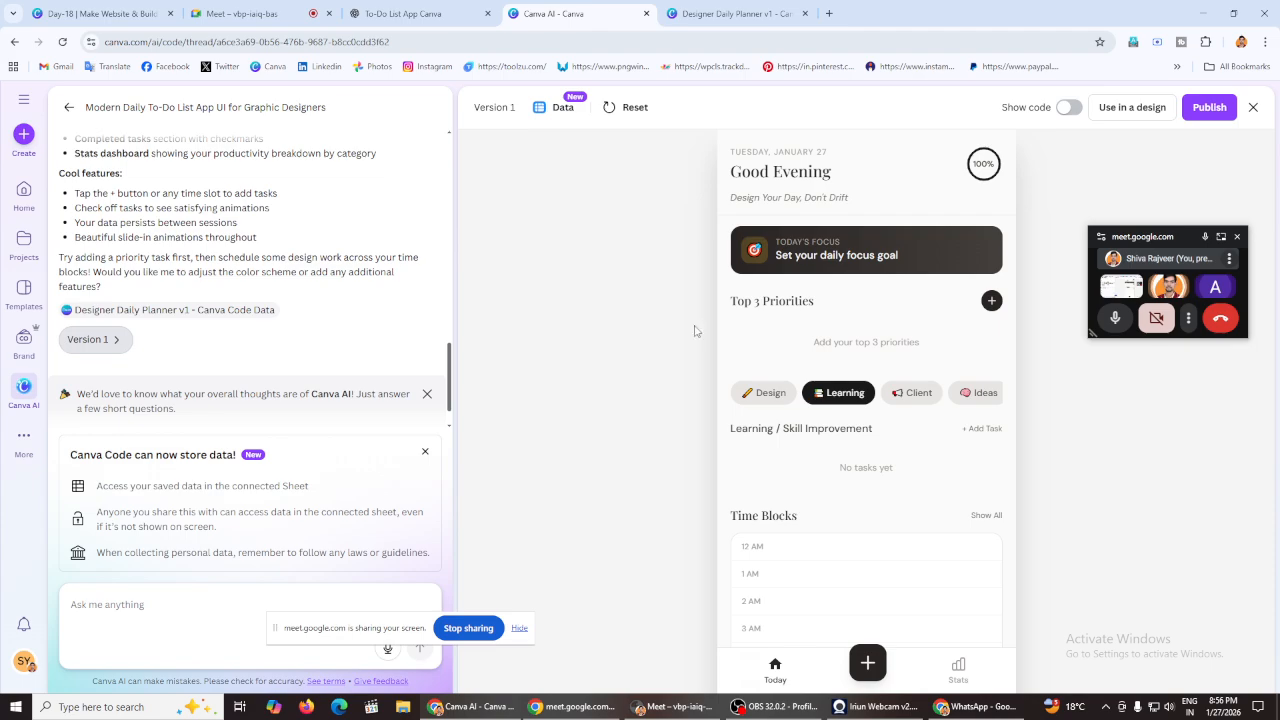
click(766, 396)
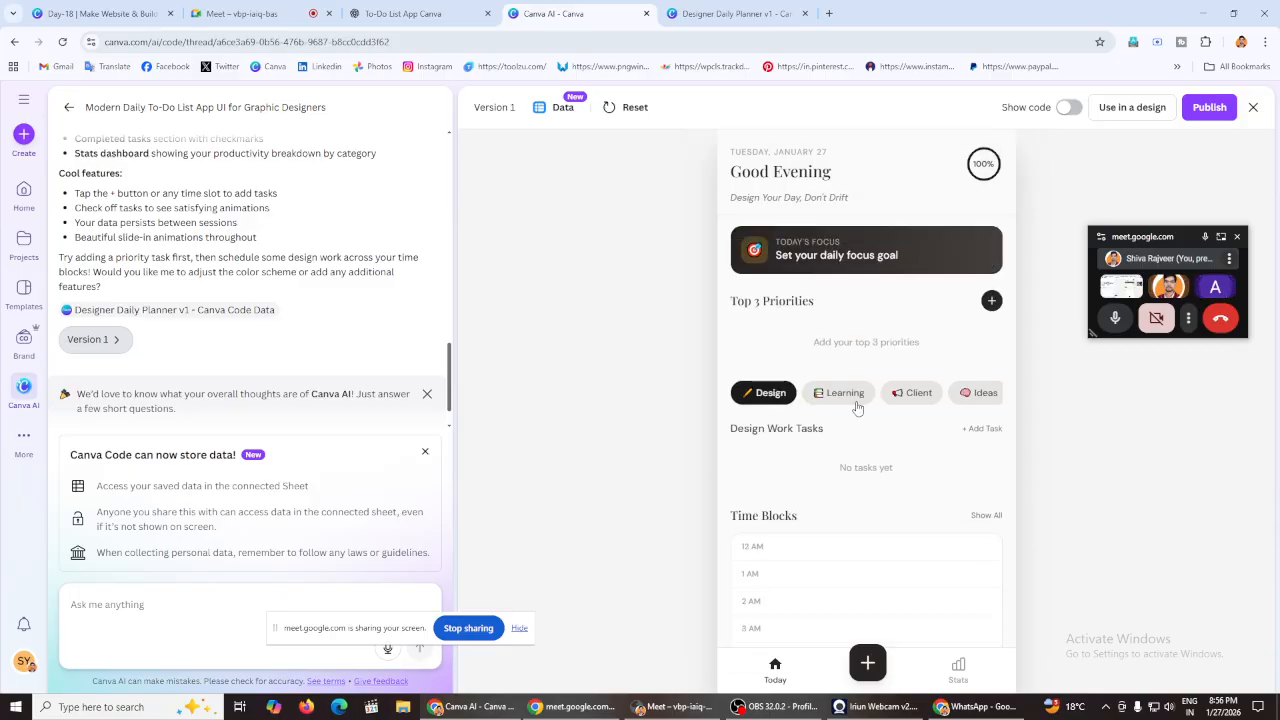
scroll(295, 410, up, 2)
scroll(295, 410, down, 3)
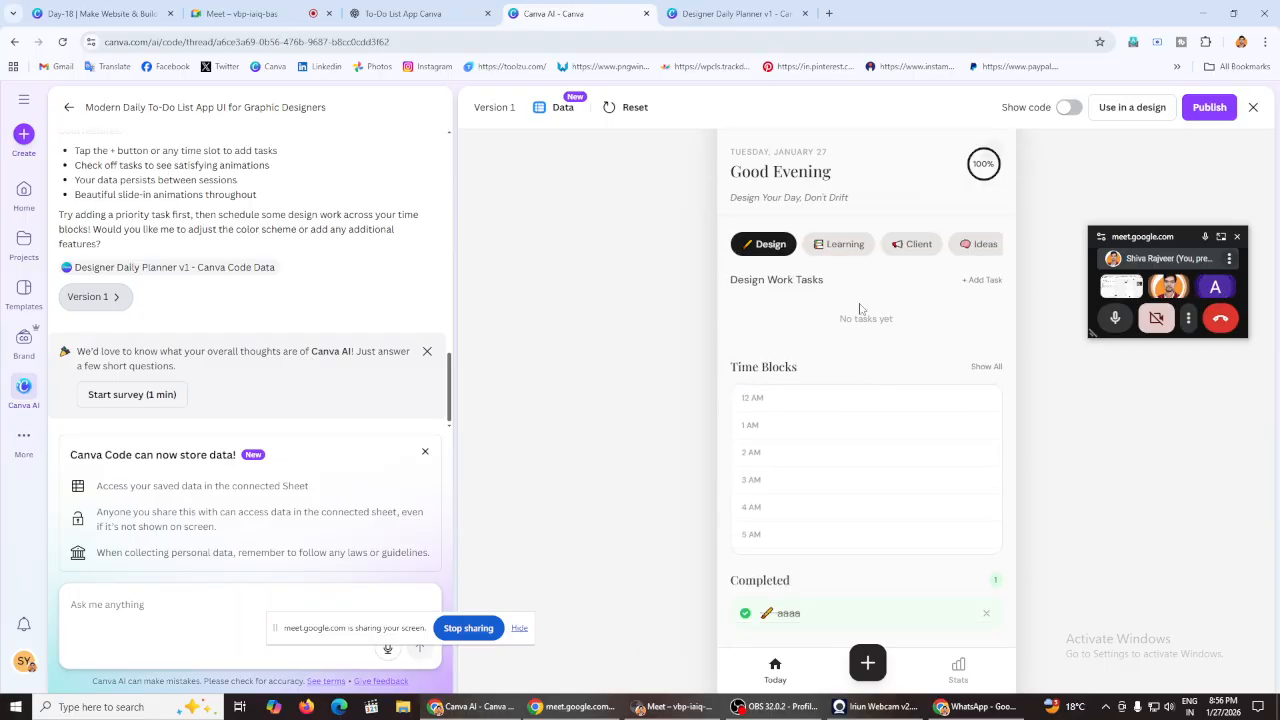
click(849, 247)
Step: Read back through the original app prompt and the reply's list of included features in the chat
scroll(254, 304, up, 5)
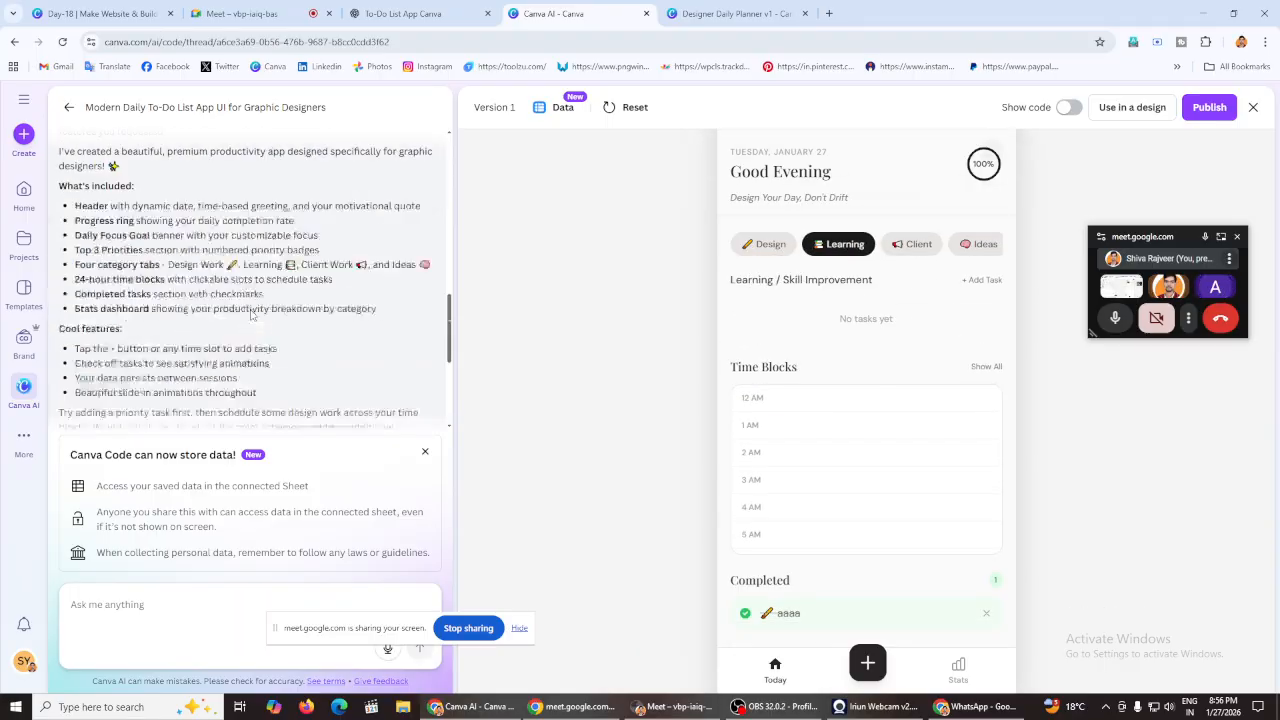
scroll(254, 304, up, 3)
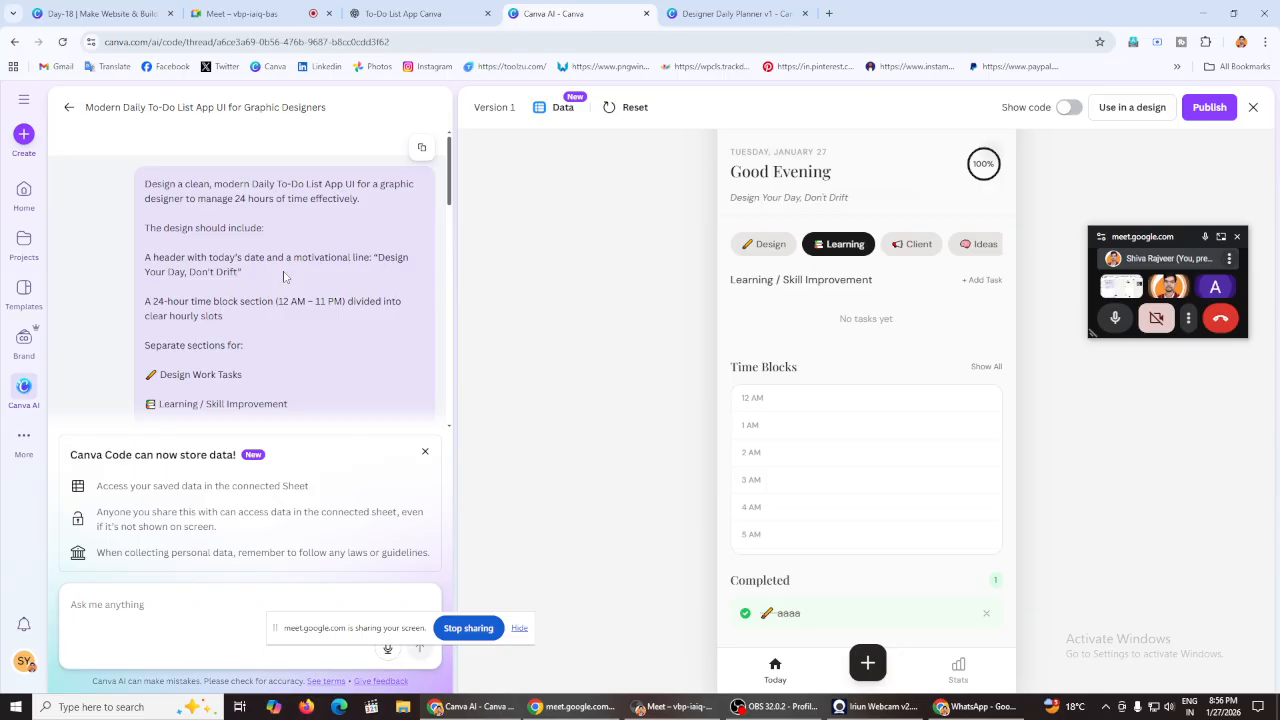
scroll(277, 275, down, 1)
scroll(283, 310, up, 1)
scroll(295, 277, down, 3)
scroll(295, 277, down, 10)
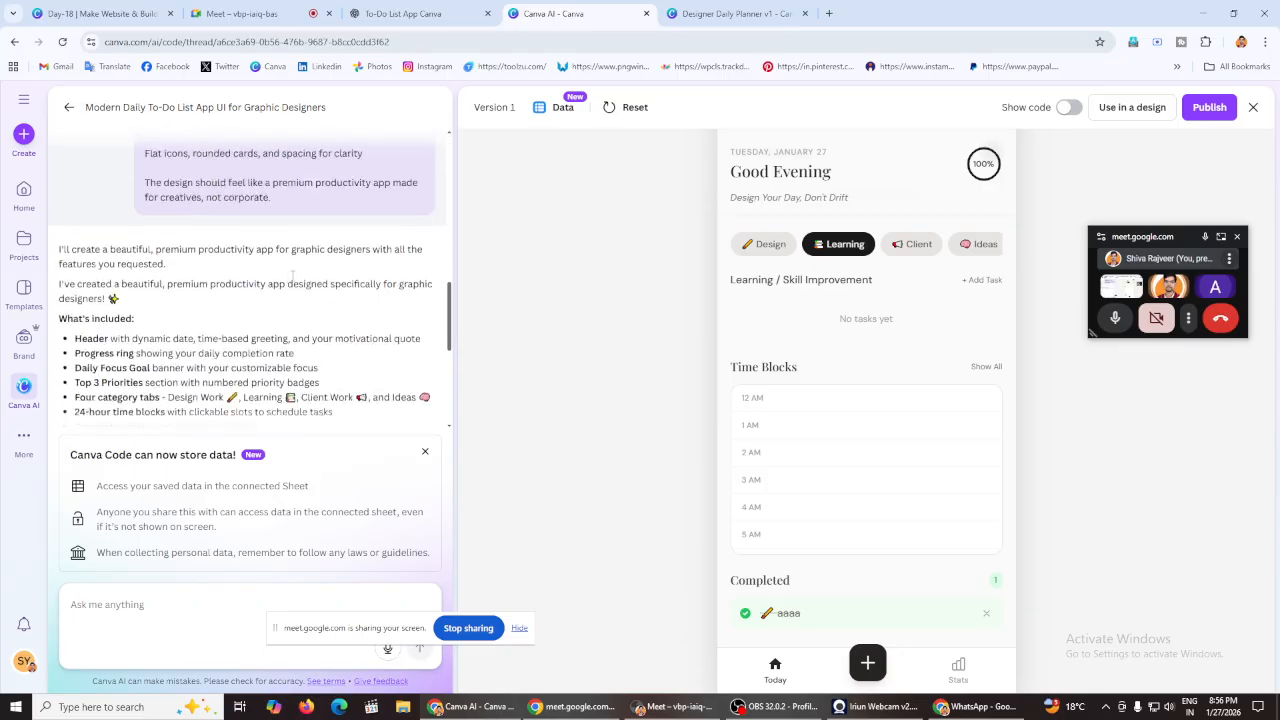
scroll(84, 291, down, 2)
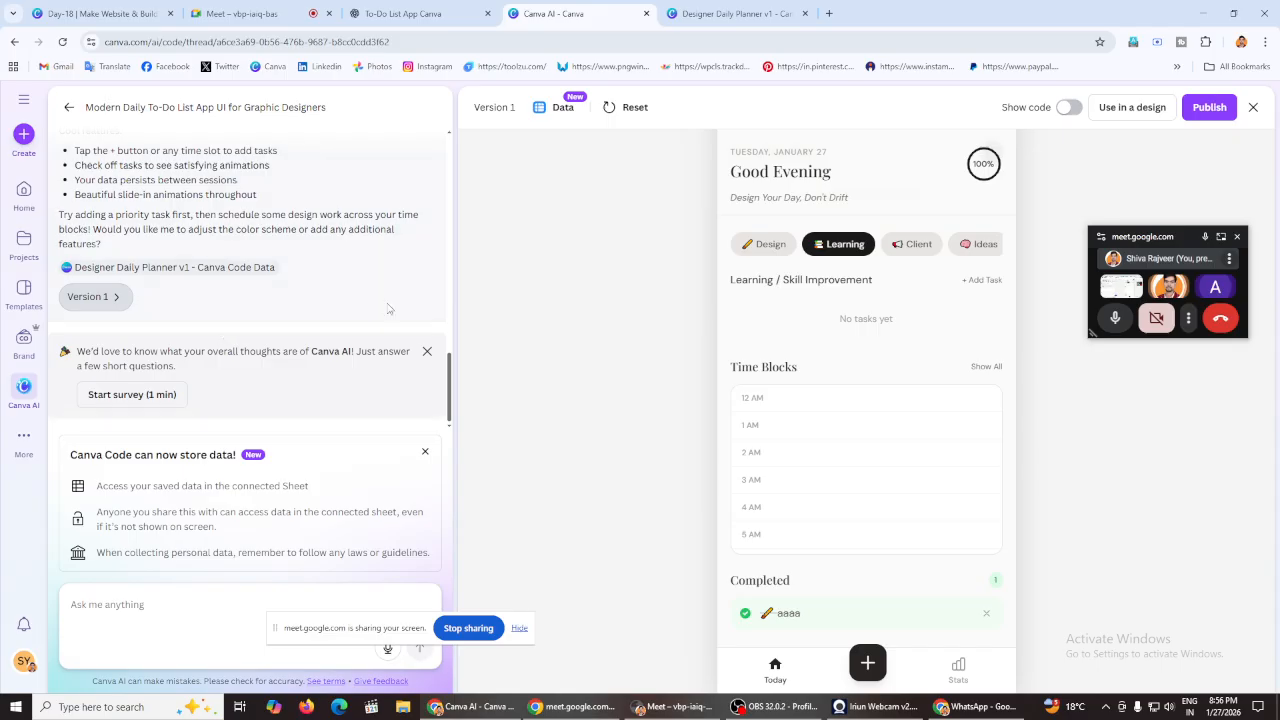
scroll(131, 319, up, 2)
scroll(131, 319, up, 2)
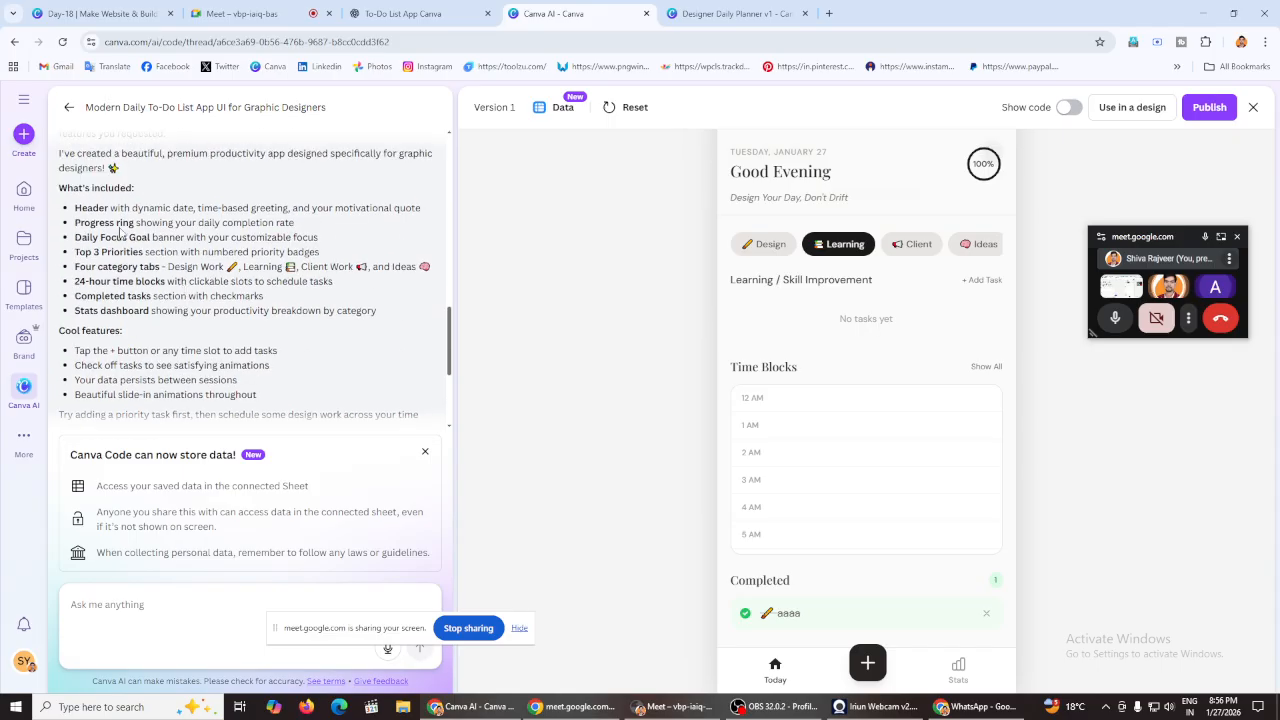
Step: Copy the feature lines from the progress ring through the stats dashboard in the reply and clear the selection
drag(116, 222, 361, 311)
right_click(337, 278)
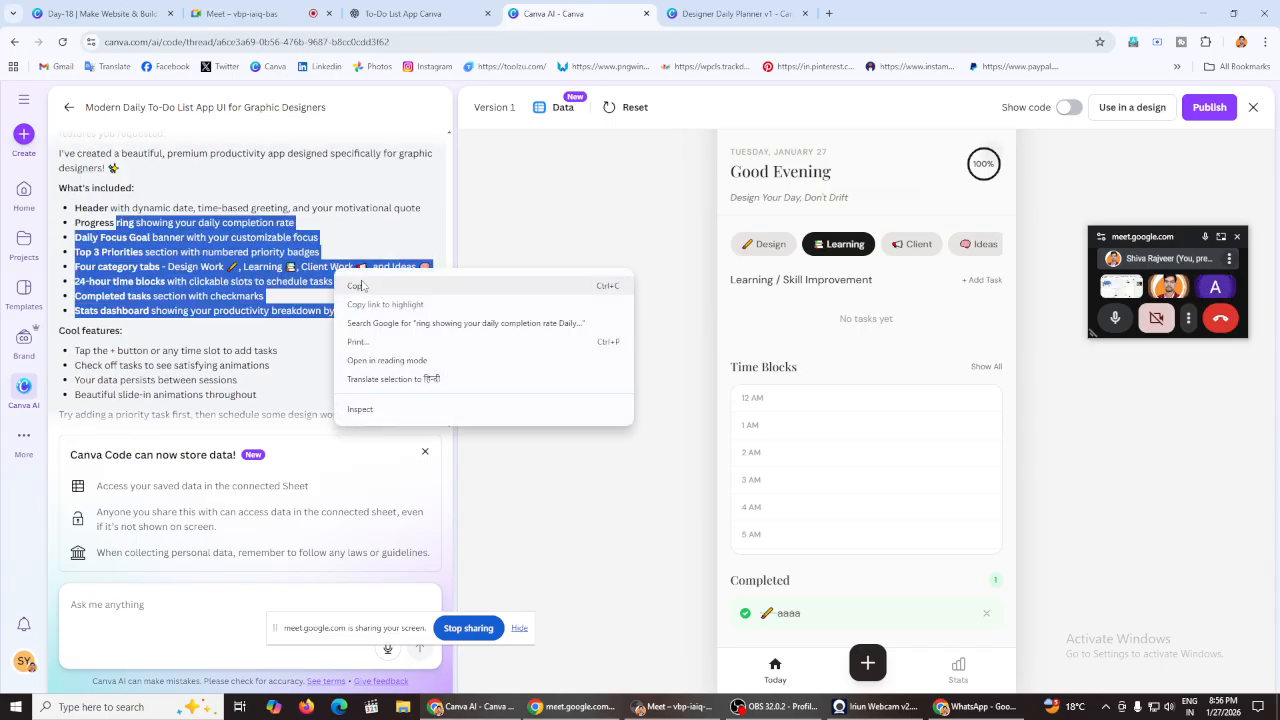
click(370, 288)
click(388, 270)
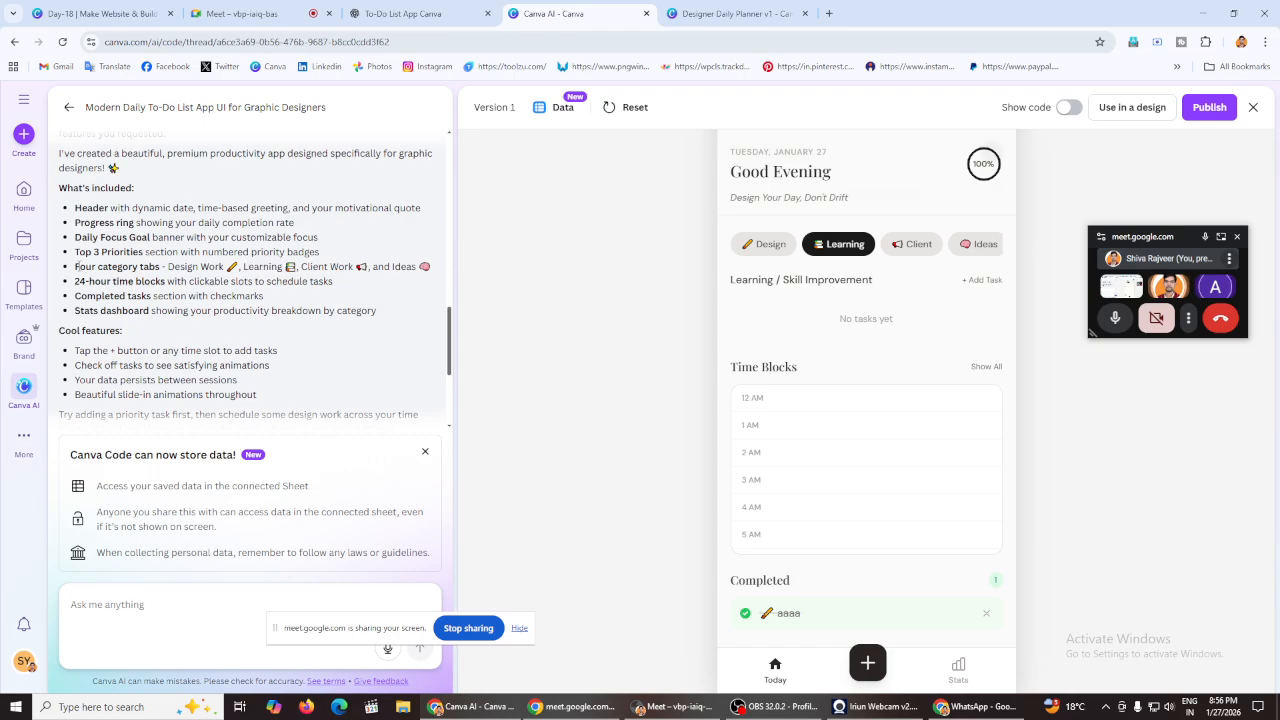
Step: Copy the category tabs line listing Design Work, Learning, Client Work and Ideas from the reply and paste it into the chat prompt
drag(76, 266, 418, 268)
right_click(390, 272)
click(421, 288)
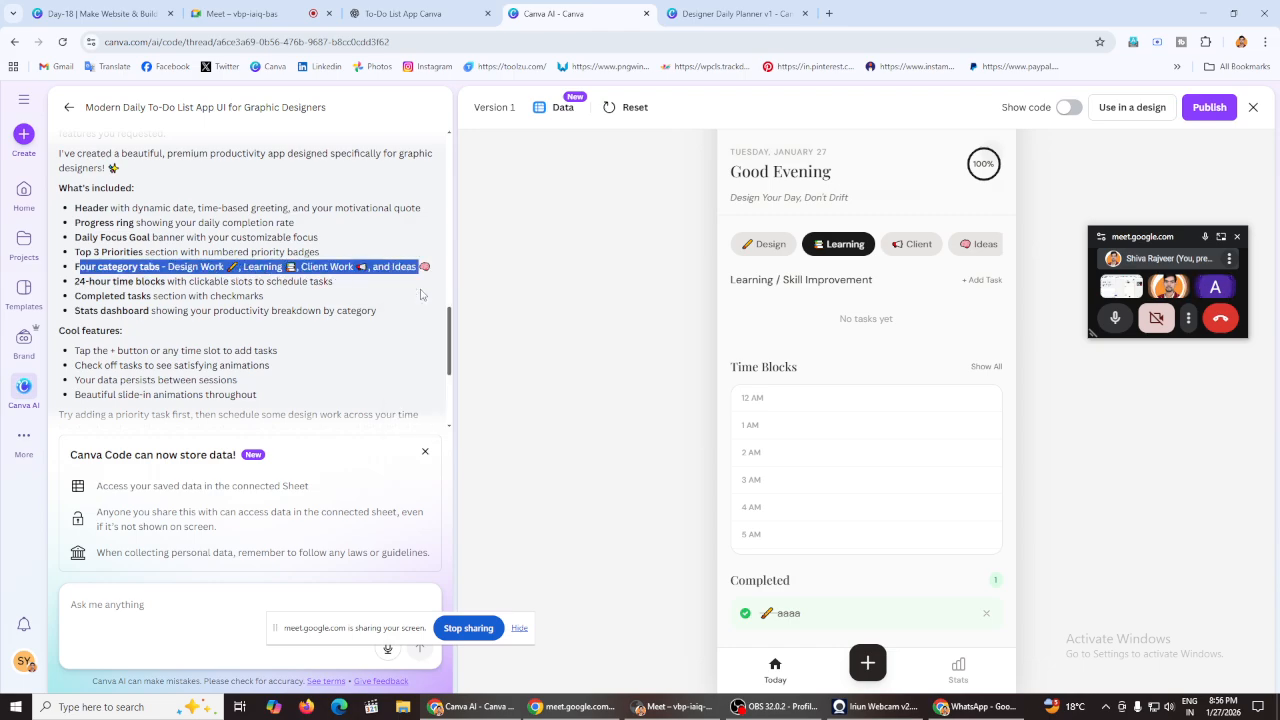
scroll(310, 337, down, 2)
right_click(163, 605)
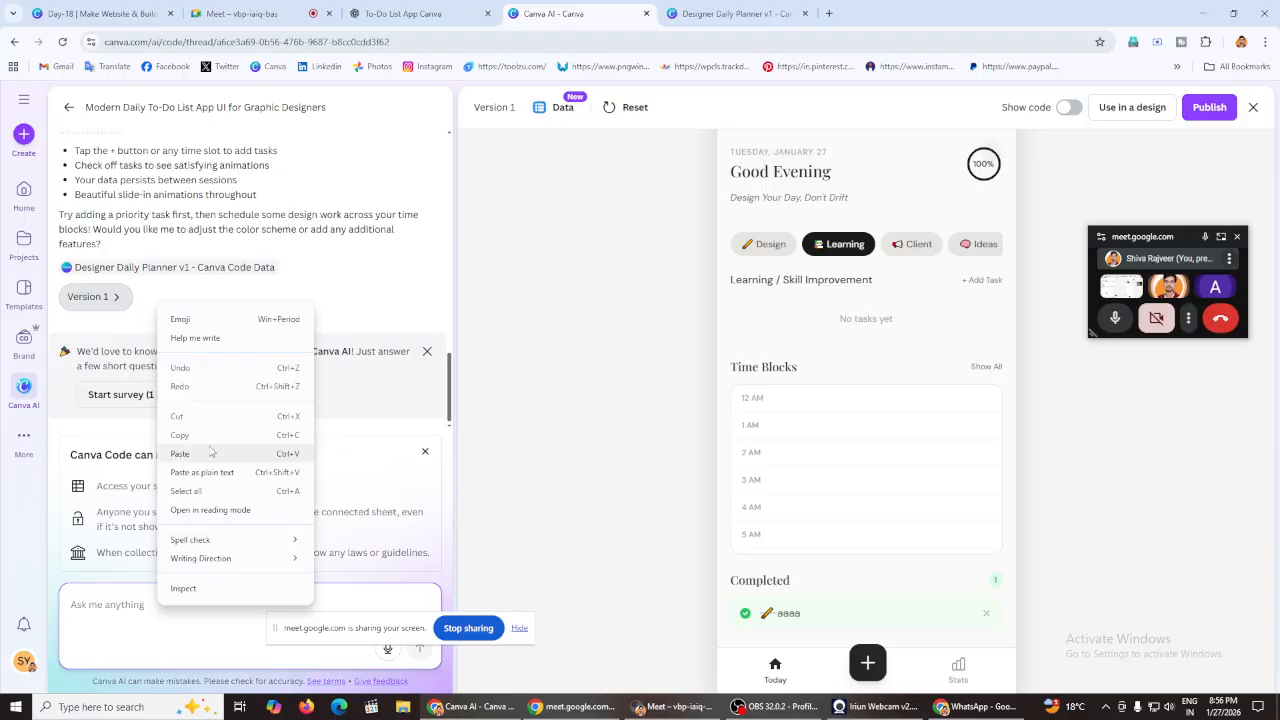
click(211, 453)
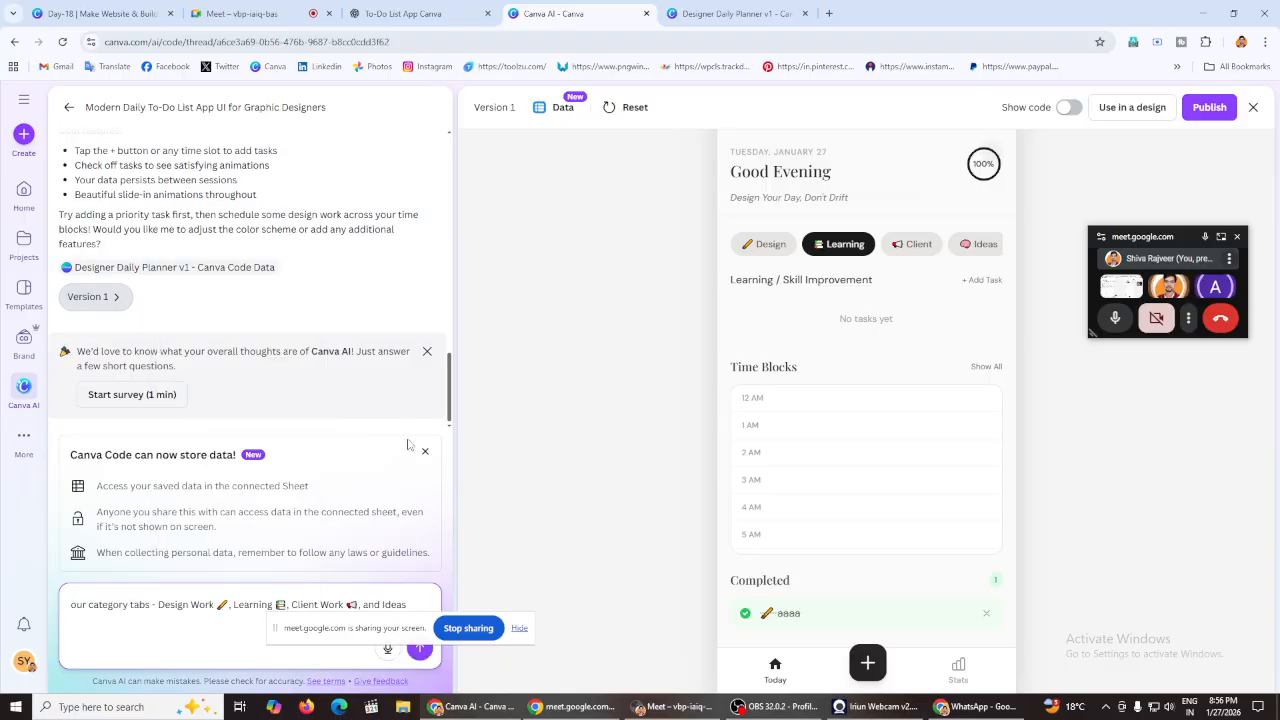
Step: Look through the planner's hourly time blocks from 12 AM to 11 PM in the preview
scroll(856, 427, down, 5)
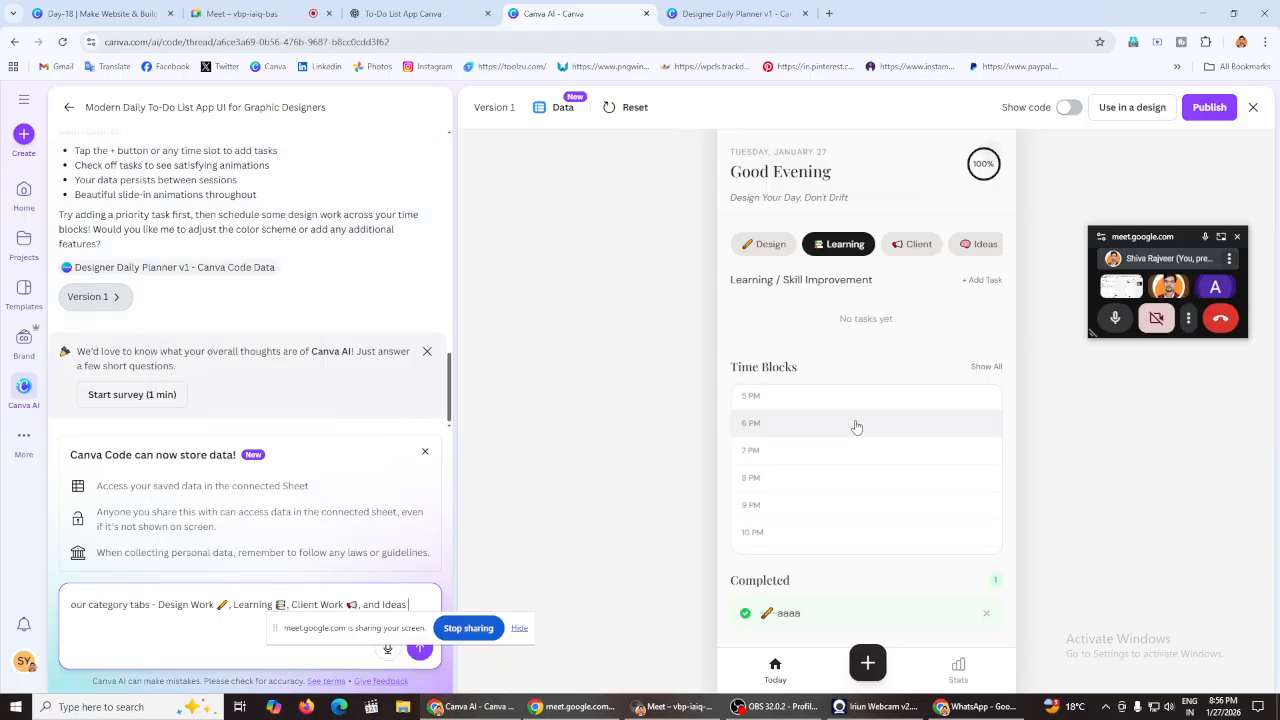
scroll(856, 427, up, 4)
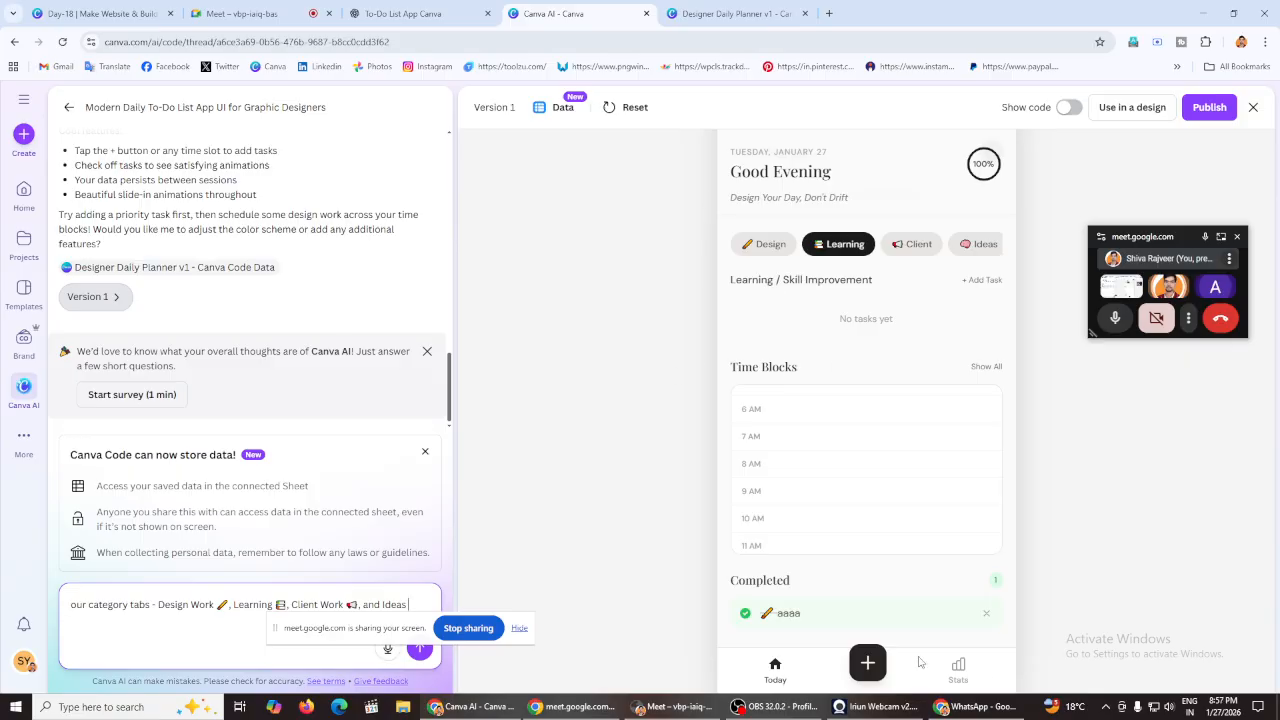
scroll(889, 400, down, 3)
scroll(886, 394, down, 1)
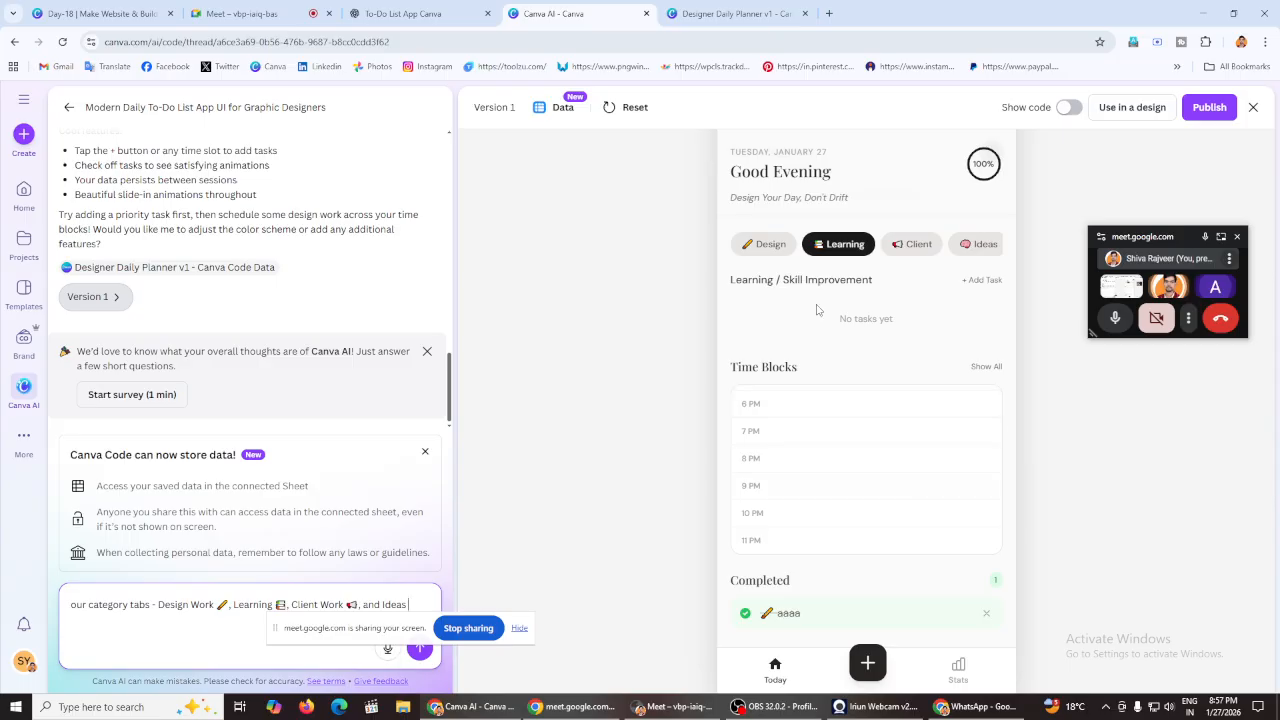
scroll(853, 445, up, 6)
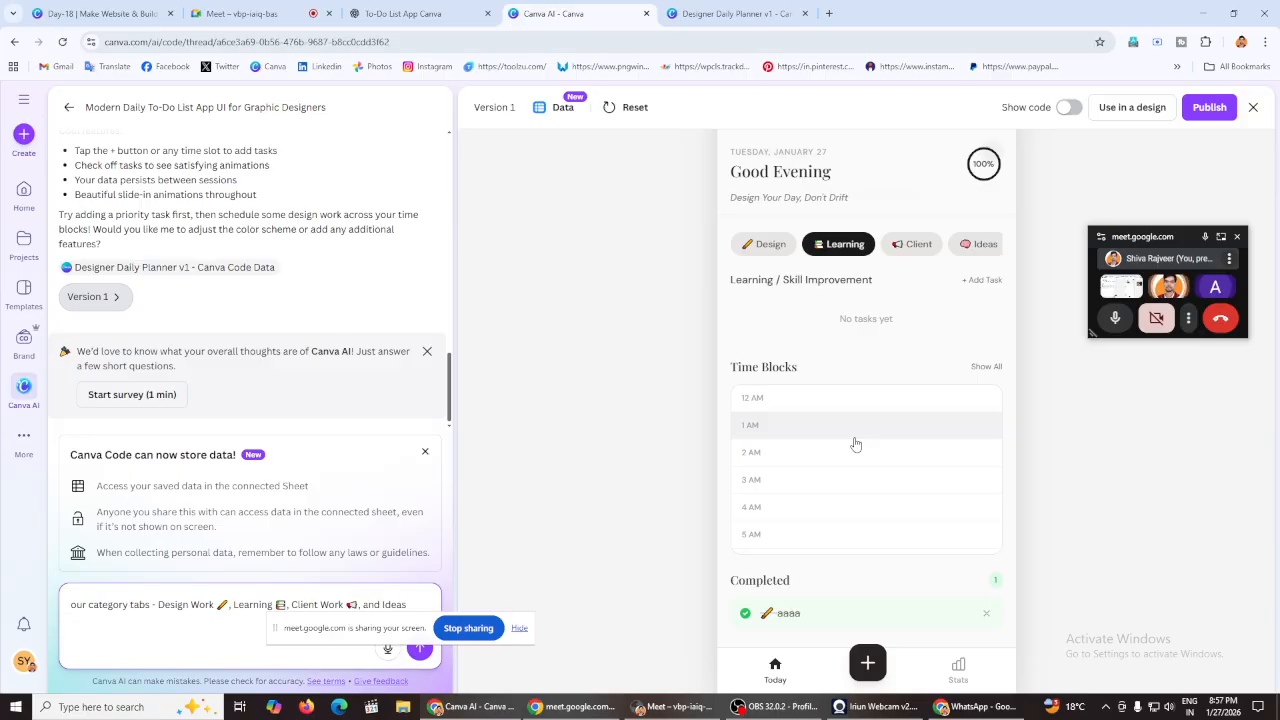
click(686, 349)
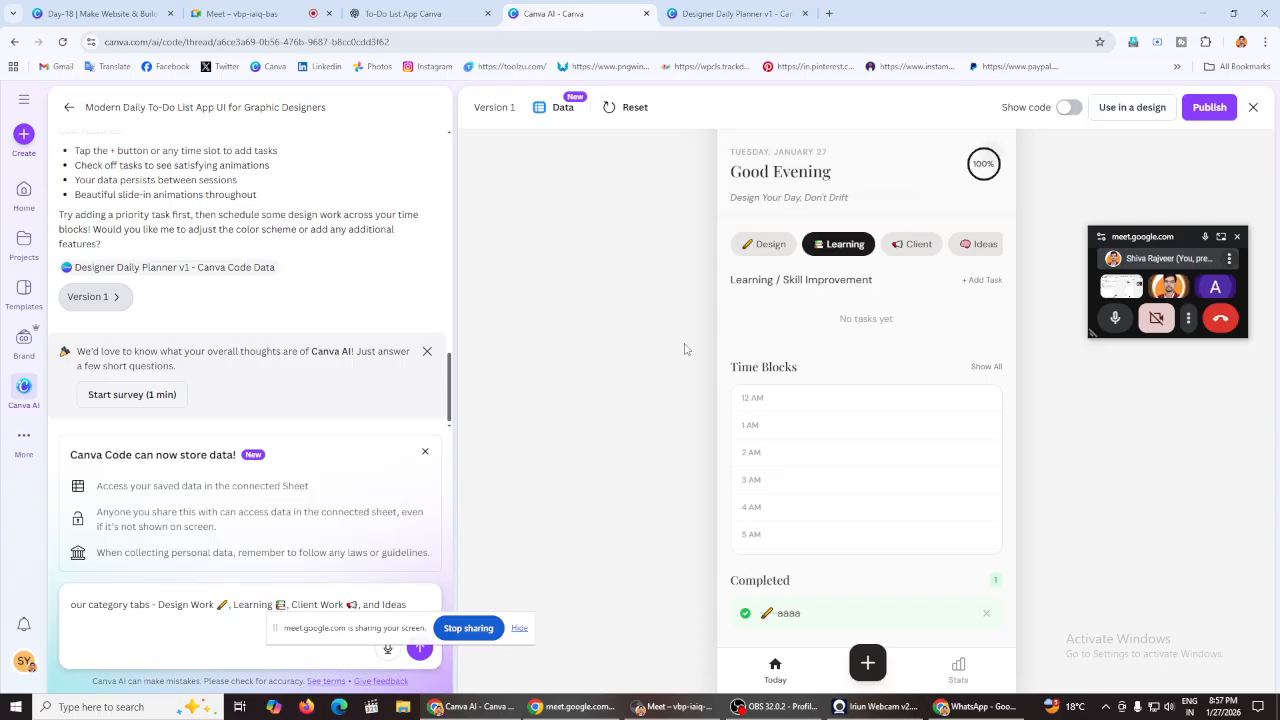
Step: Leave the to-do app chat for the Canva AI start page and generate an app from the suggested Biology quiz prompt in Code mode
scroll(671, 357, up, 3)
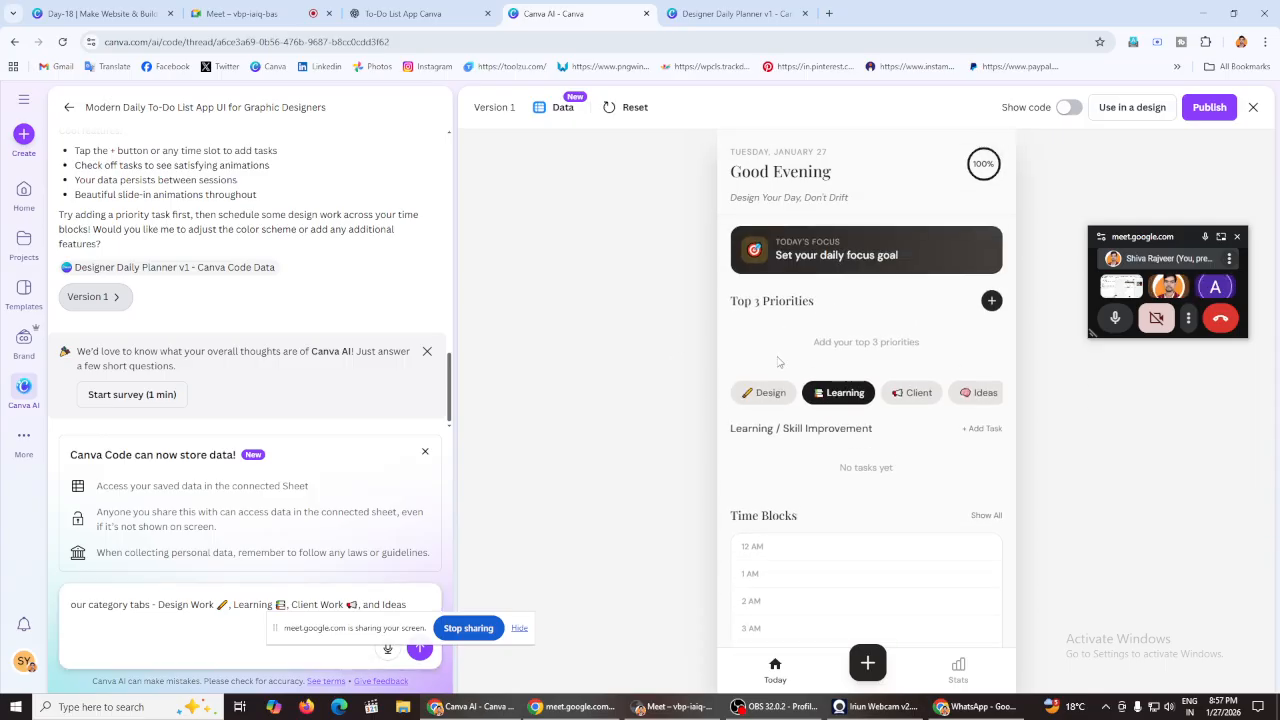
scroll(385, 216, up, 5)
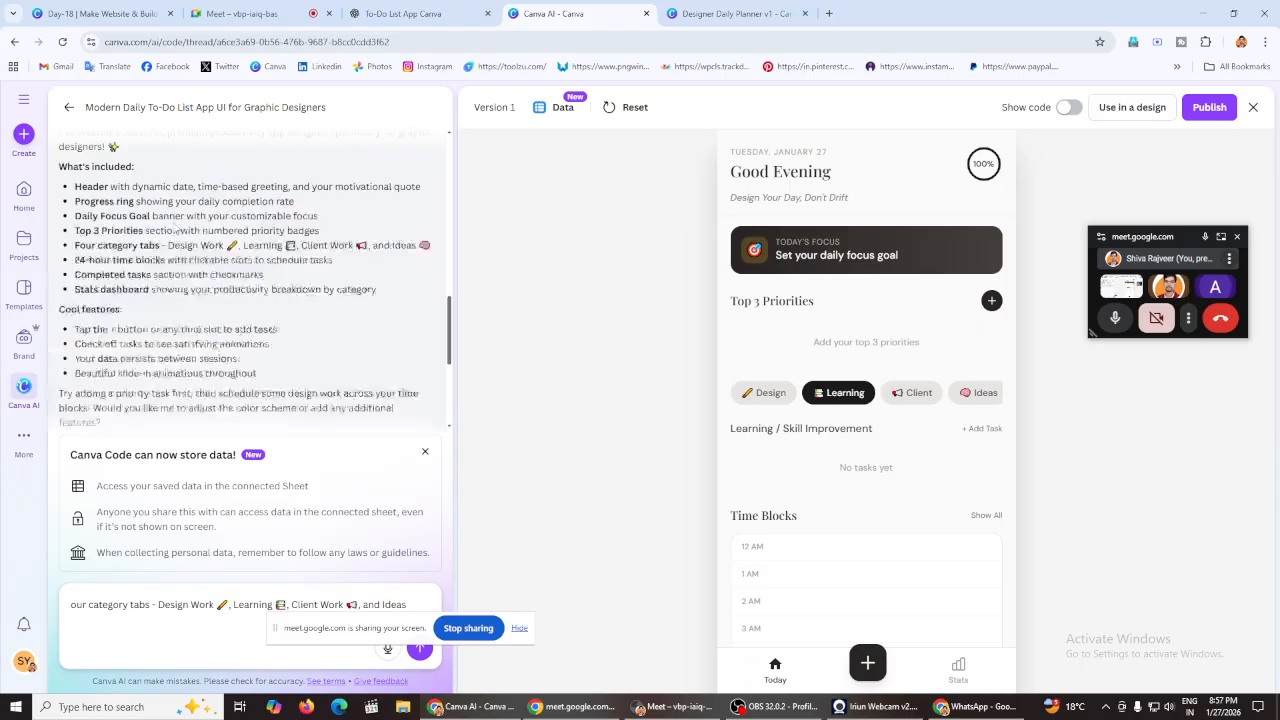
click(69, 107)
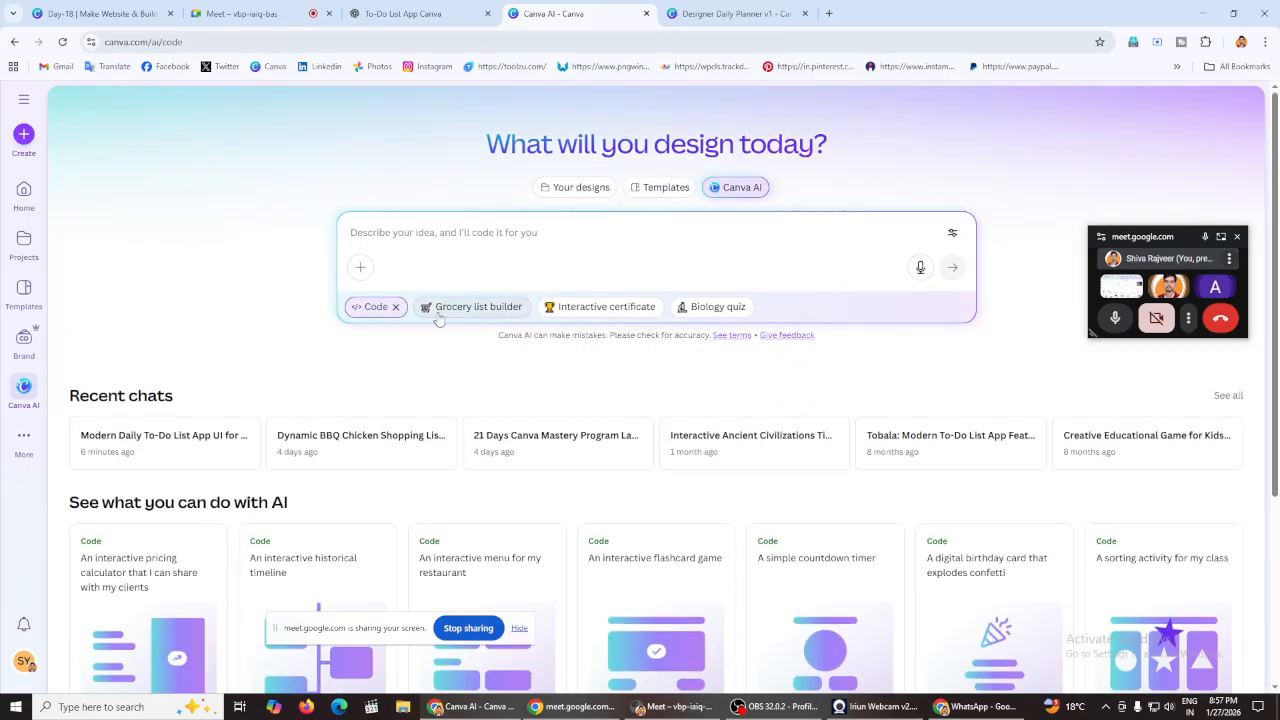
click(499, 309)
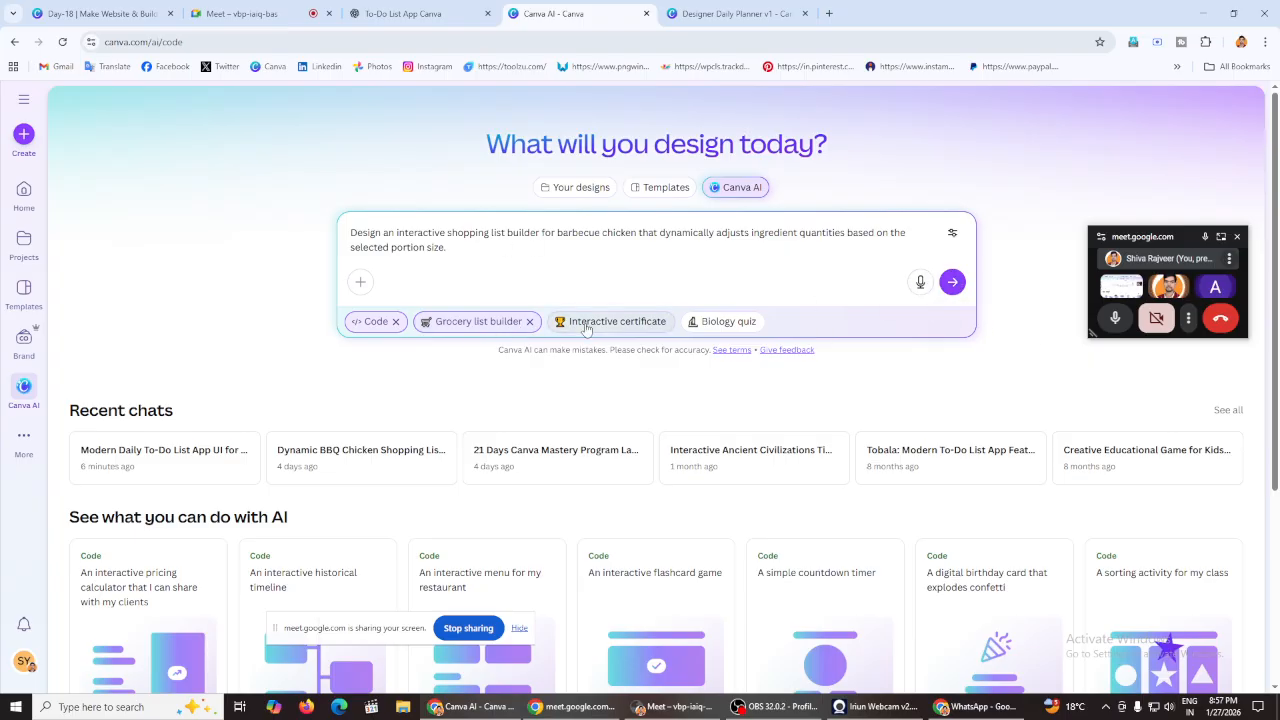
click(737, 323)
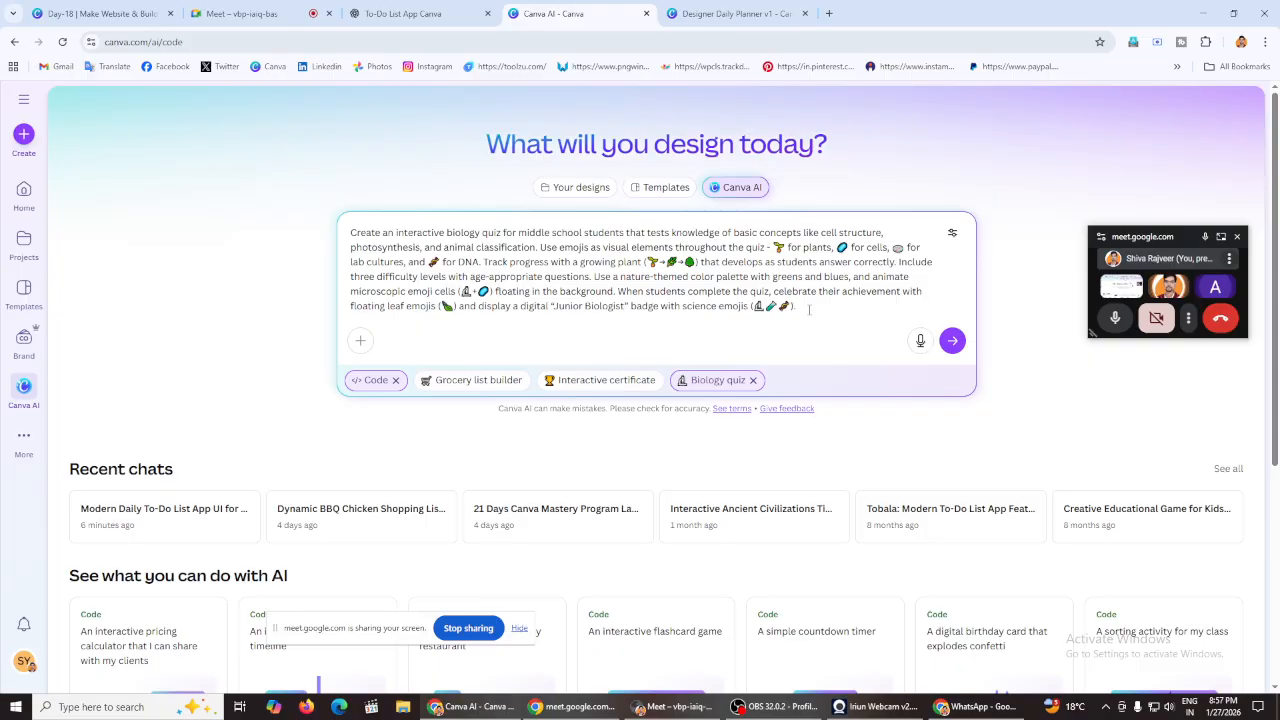
click(952, 340)
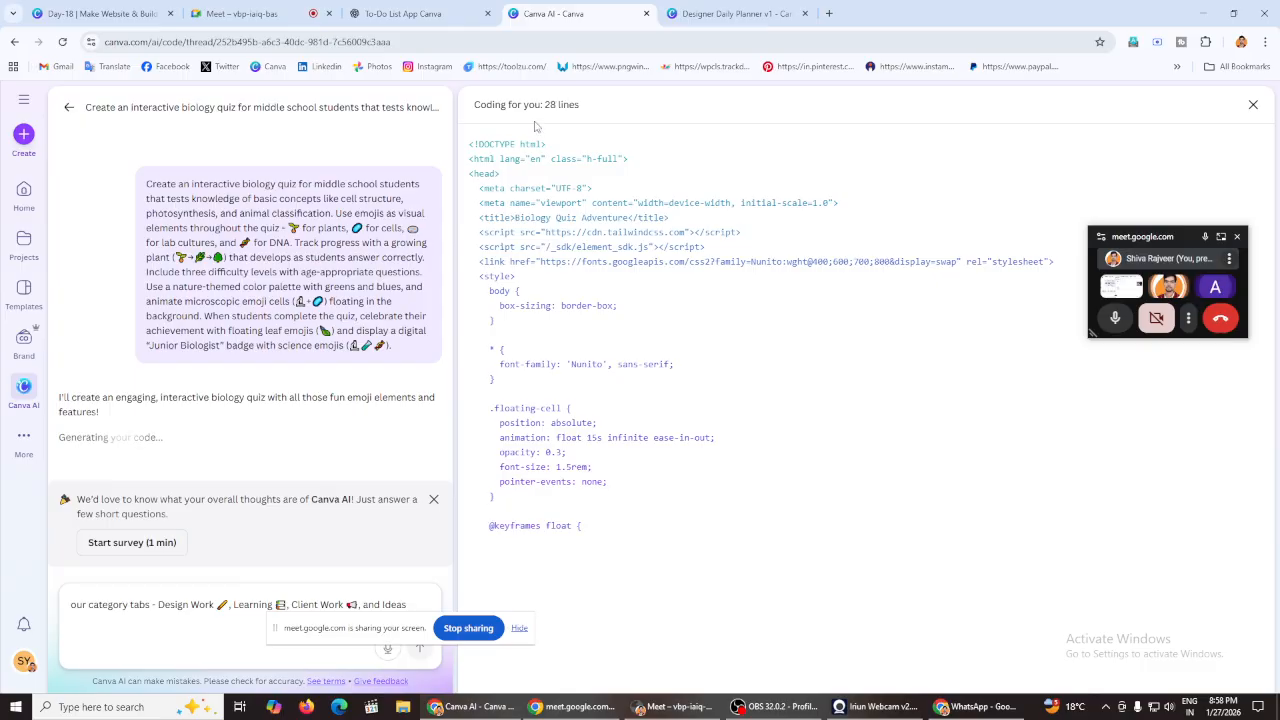
Step: Switch to the Day-18 presentation and show the Practical Assignment page full screen, moving the floating meeting window off the slide
click(128, 8)
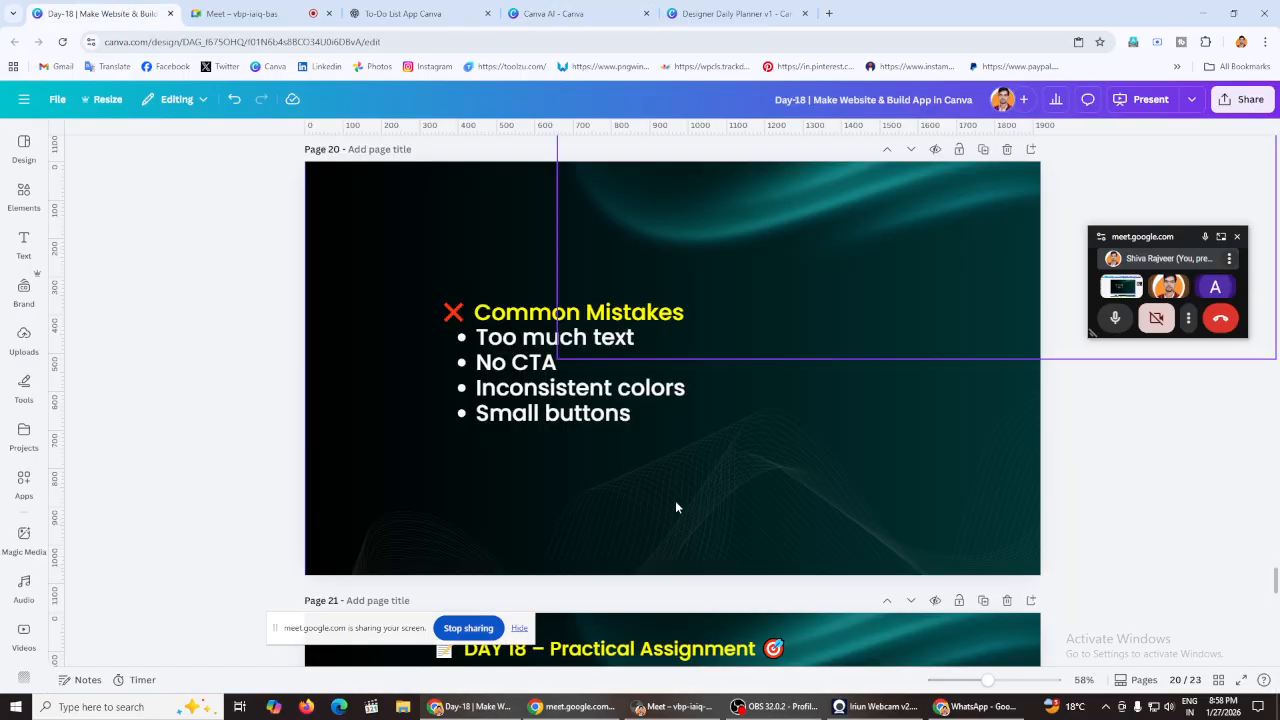
scroll(600, 430, down, 5)
scroll(374, 343, up, 2)
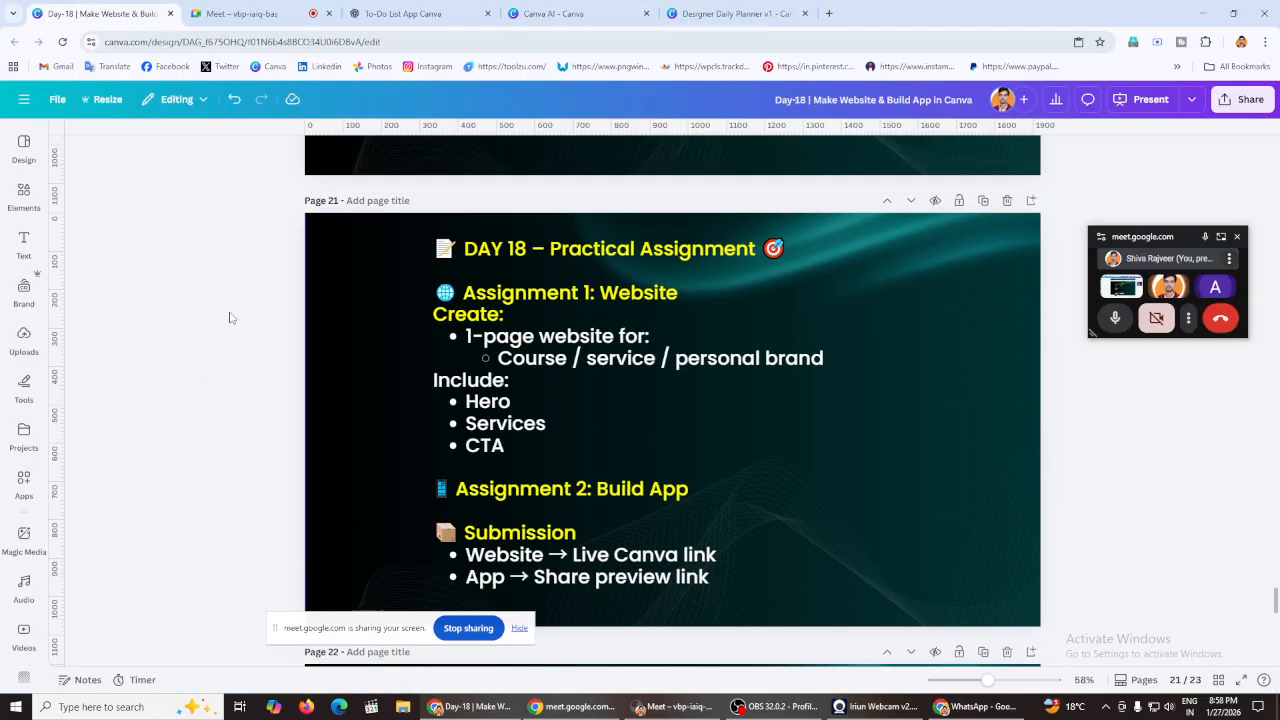
scroll(231, 314, down, 1)
click(1241, 680)
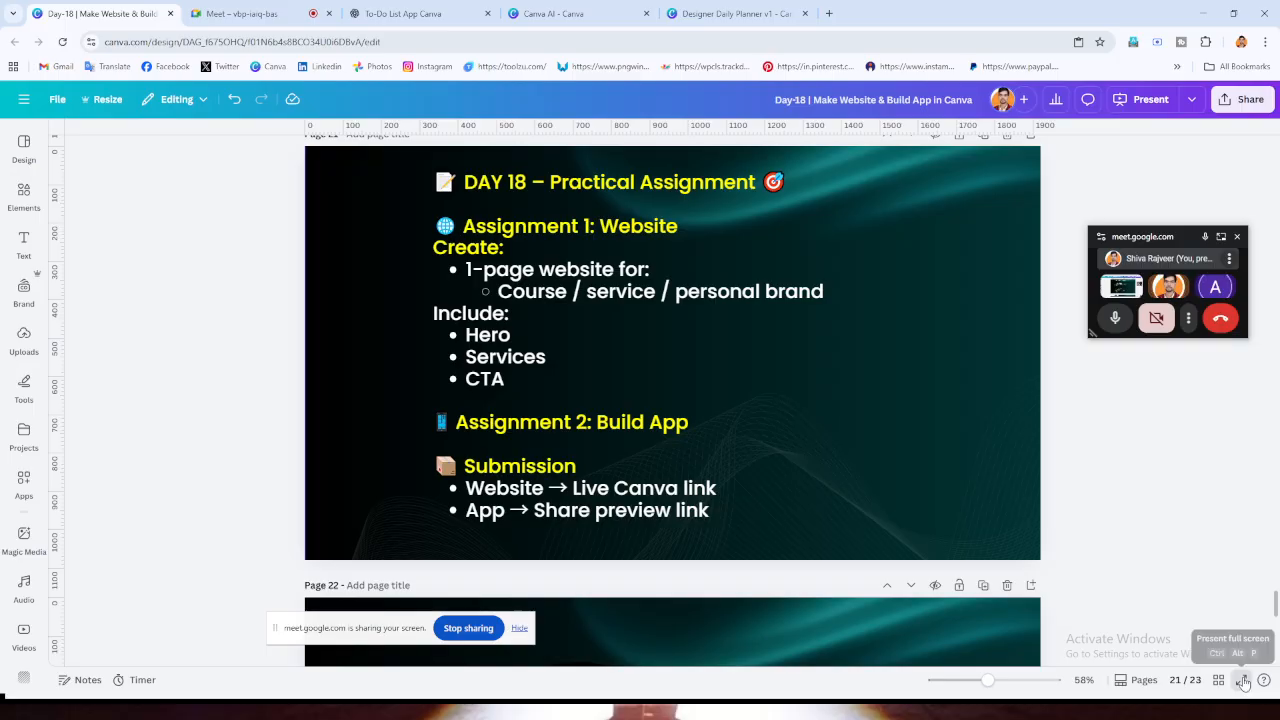
drag(1181, 237, 1194, 28)
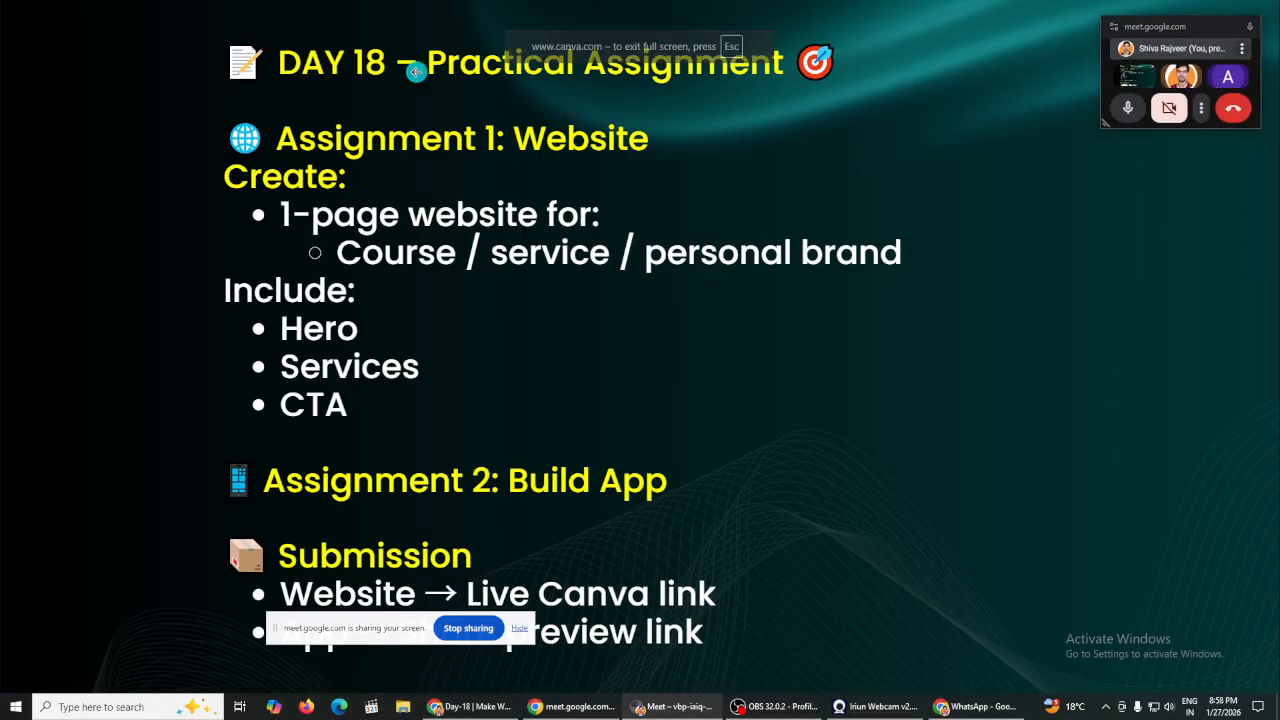
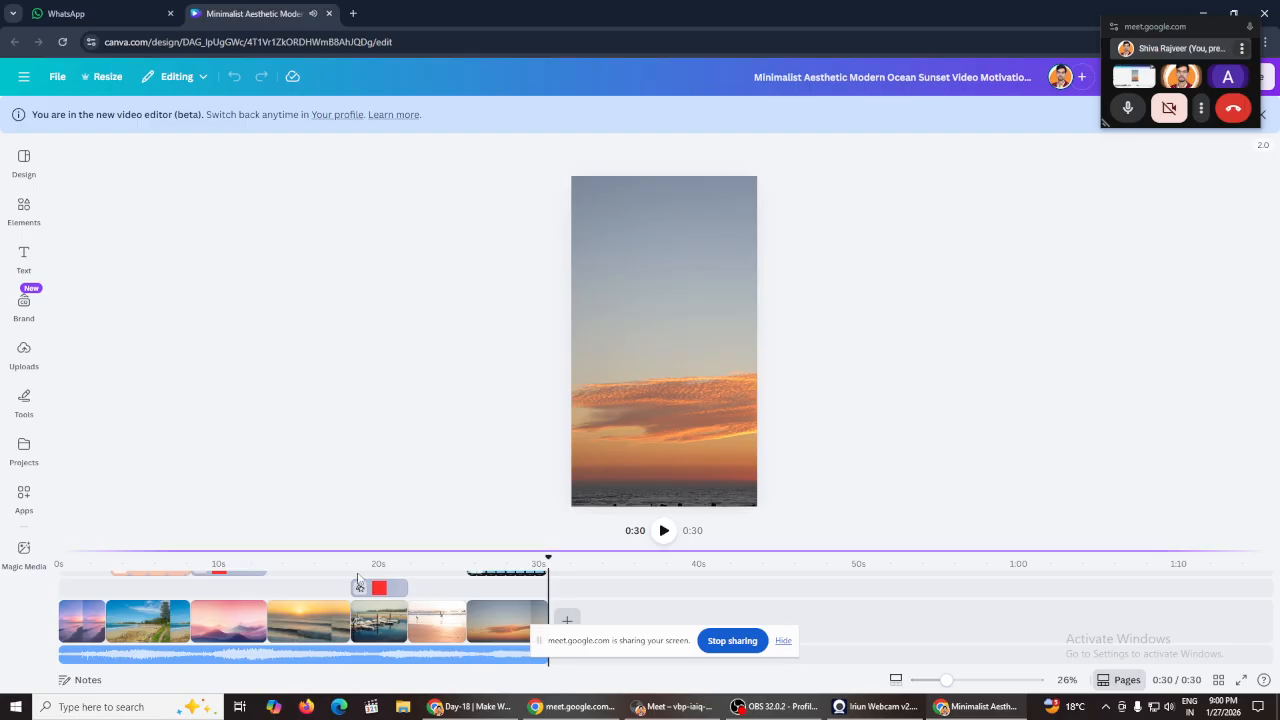
Step: Check the beach reel at its sunrise, cruise and Indian Beaches scenes and inspect the animation settings of the Indian Beaches heading
click(312, 563)
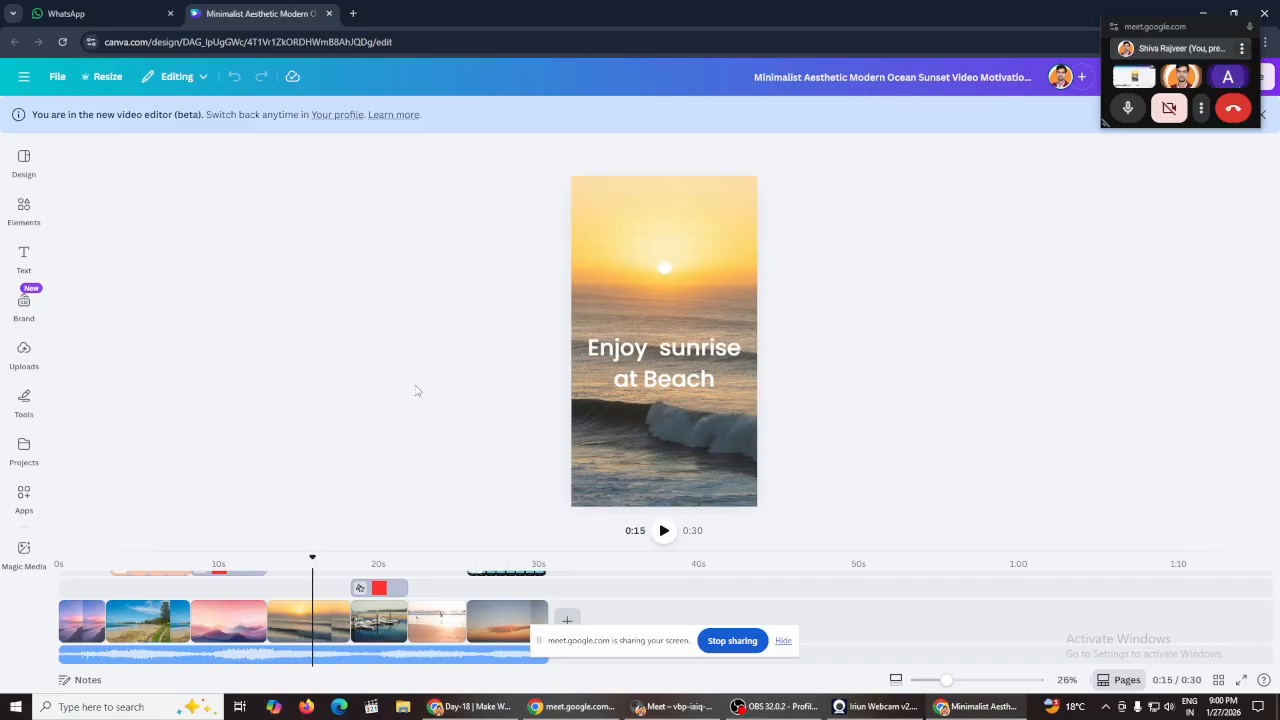
click(370, 612)
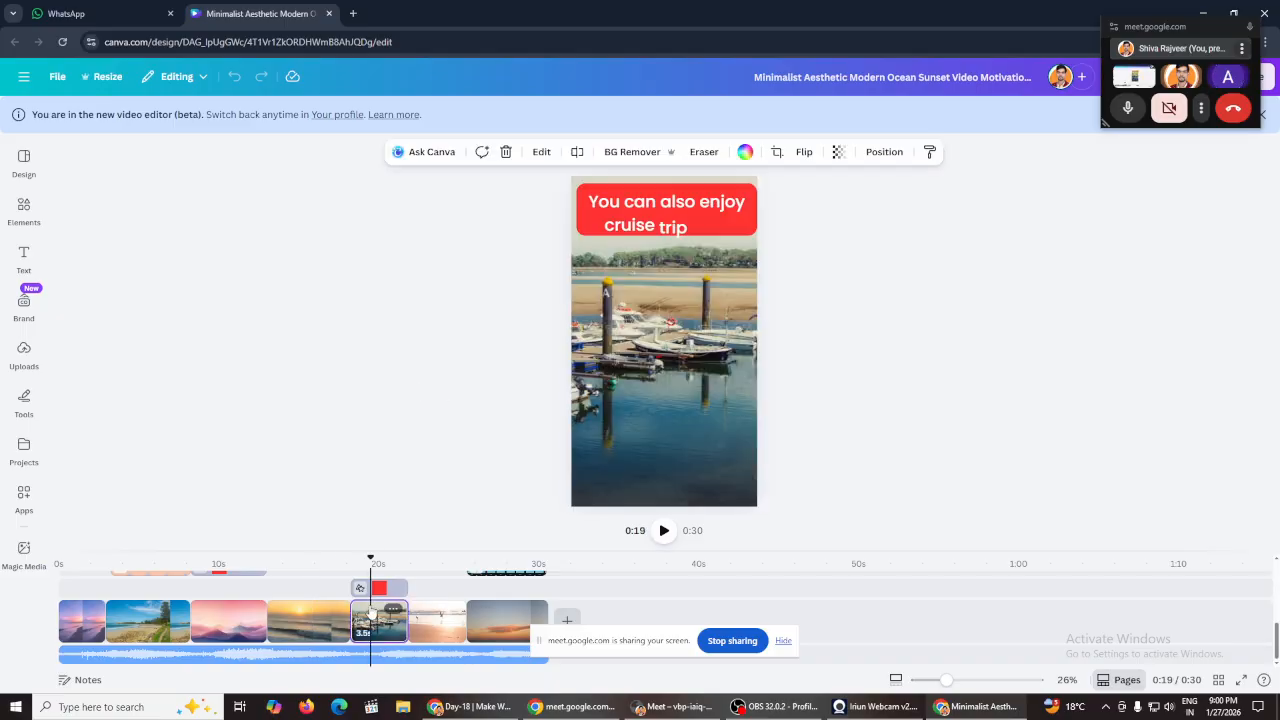
click(223, 585)
click(148, 601)
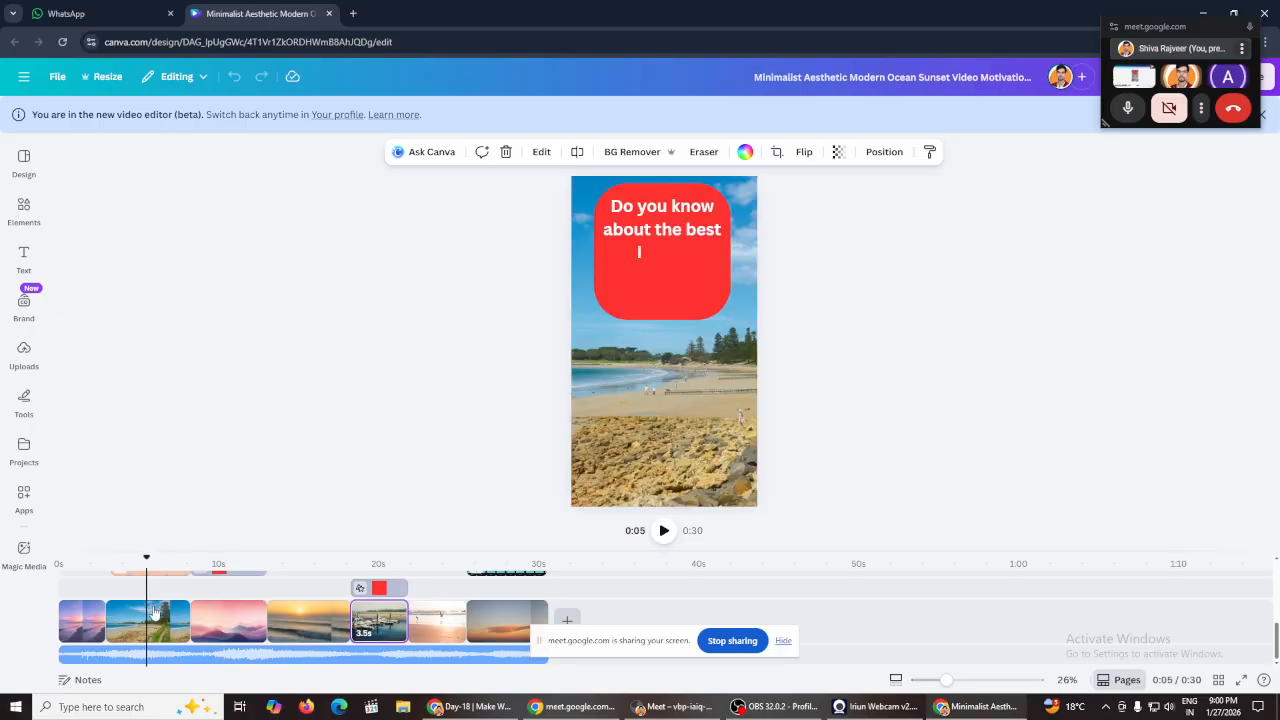
click(327, 358)
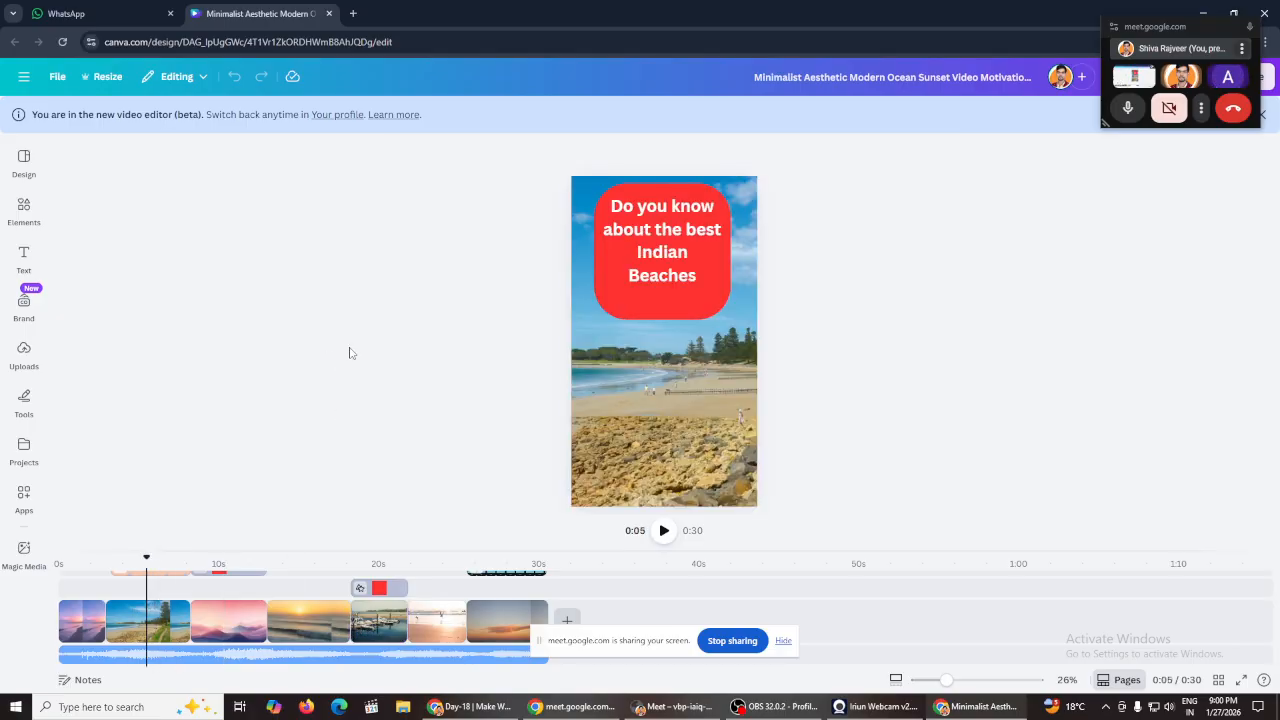
click(630, 228)
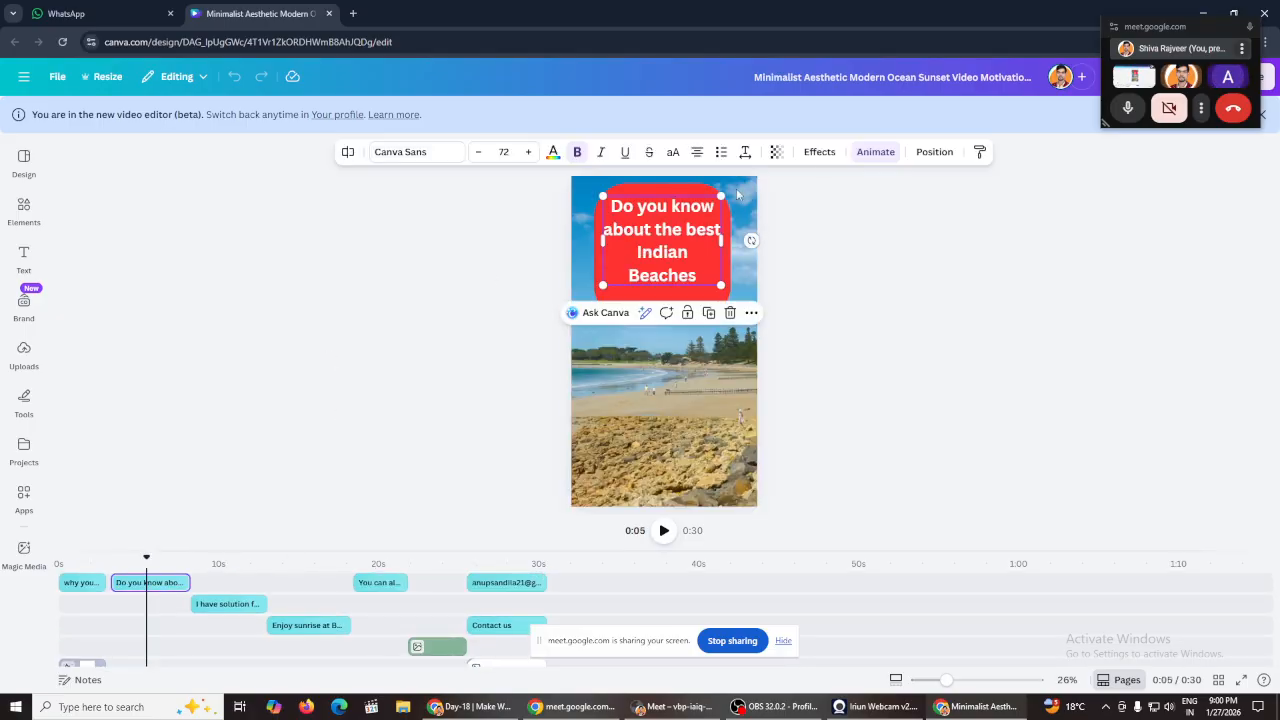
click(866, 155)
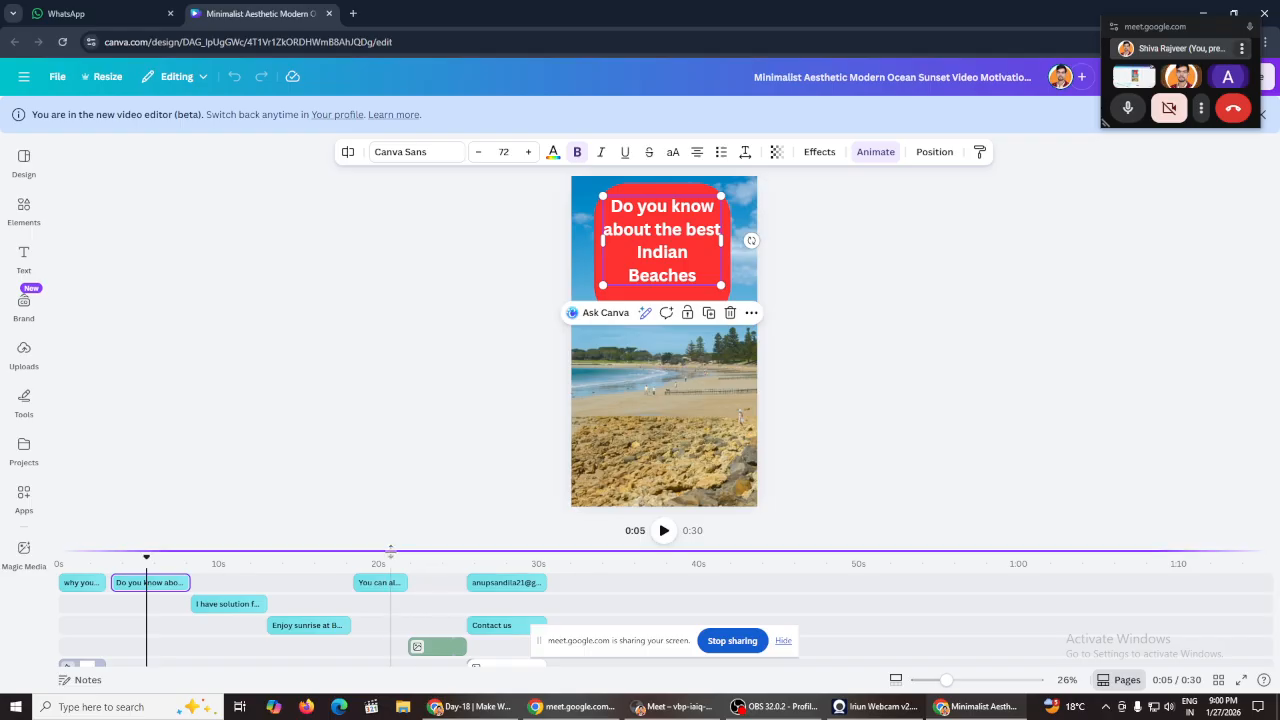
Step: Review further scenes of the reel on the timeline, including the closing contact scene and the opening question scene
scroll(343, 600, down, 5)
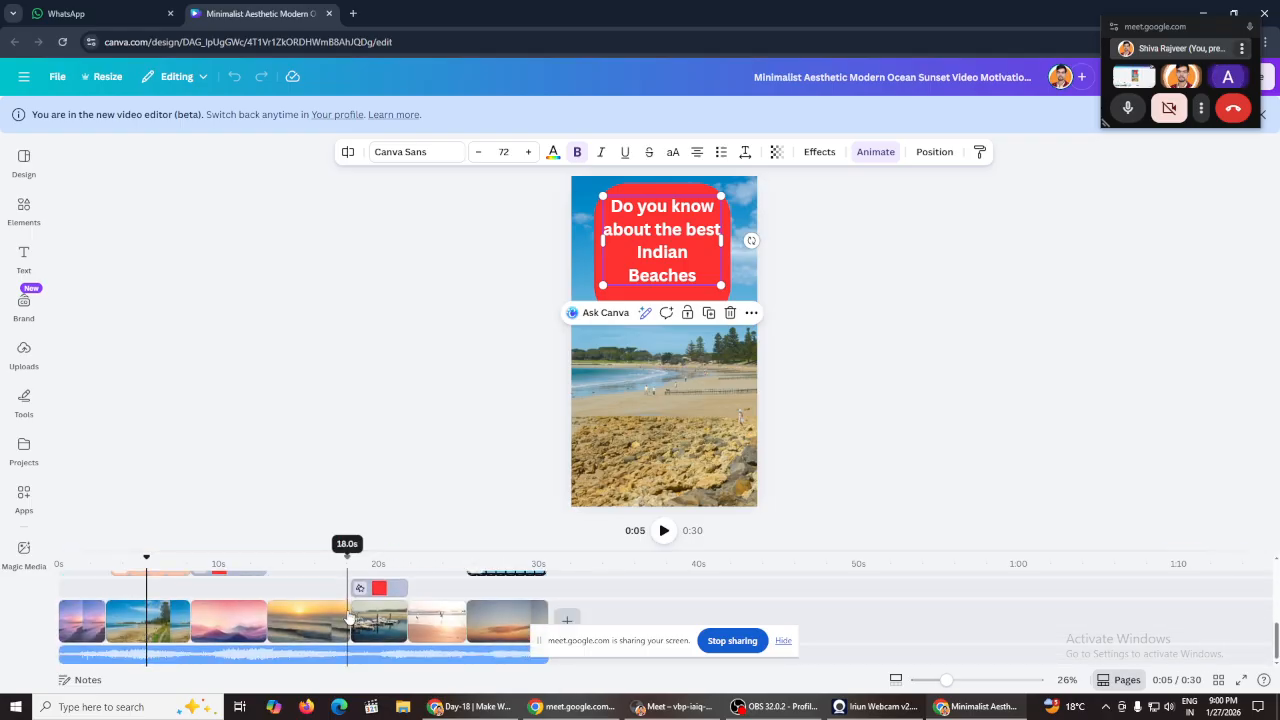
click(303, 622)
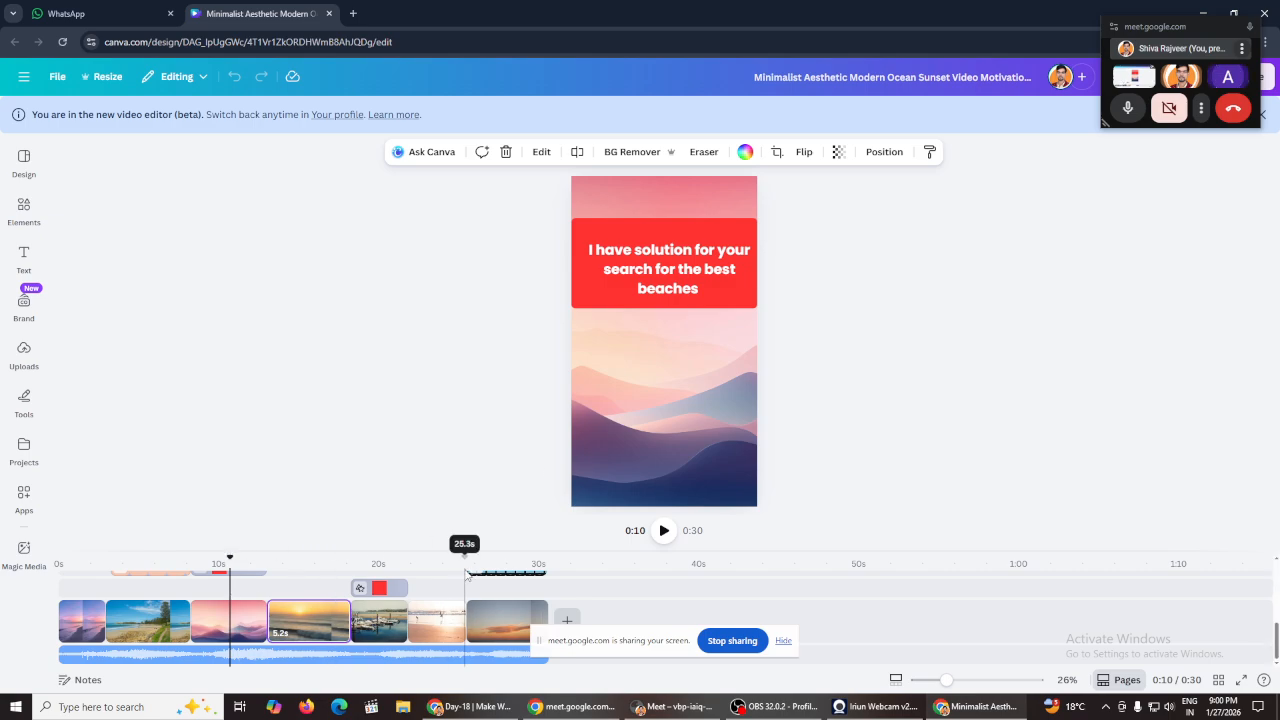
click(505, 560)
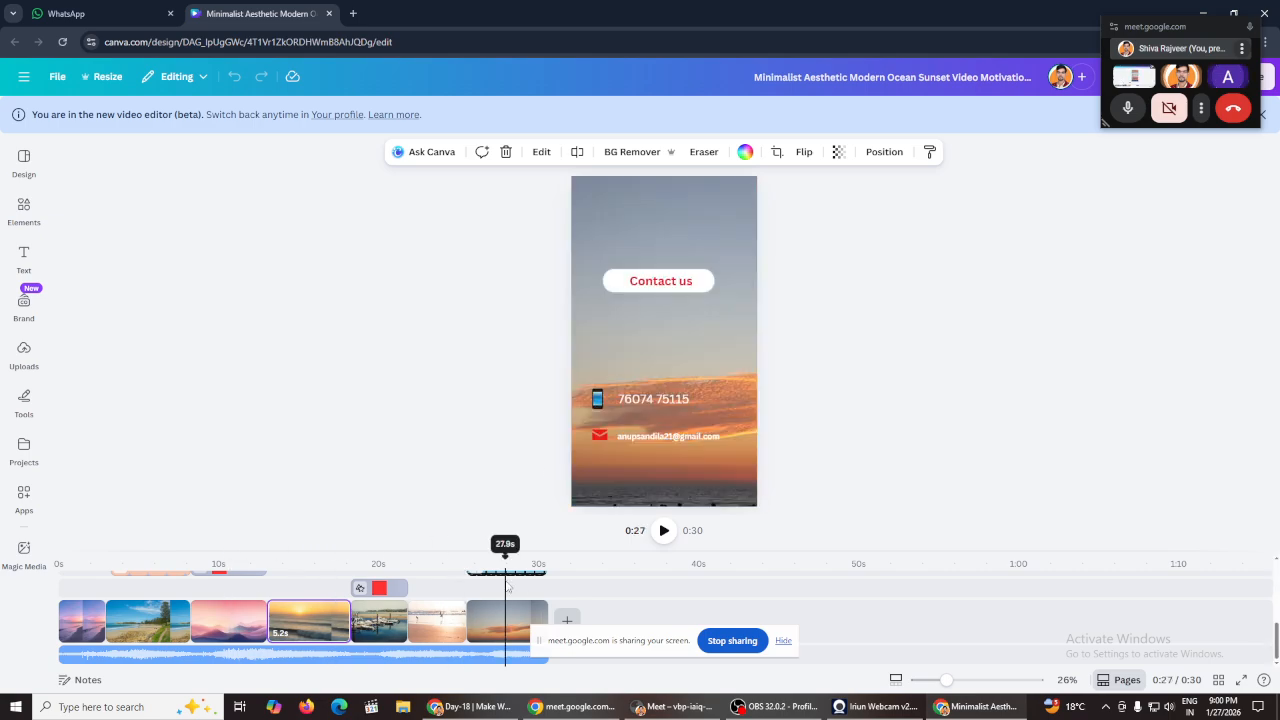
click(237, 587)
click(158, 587)
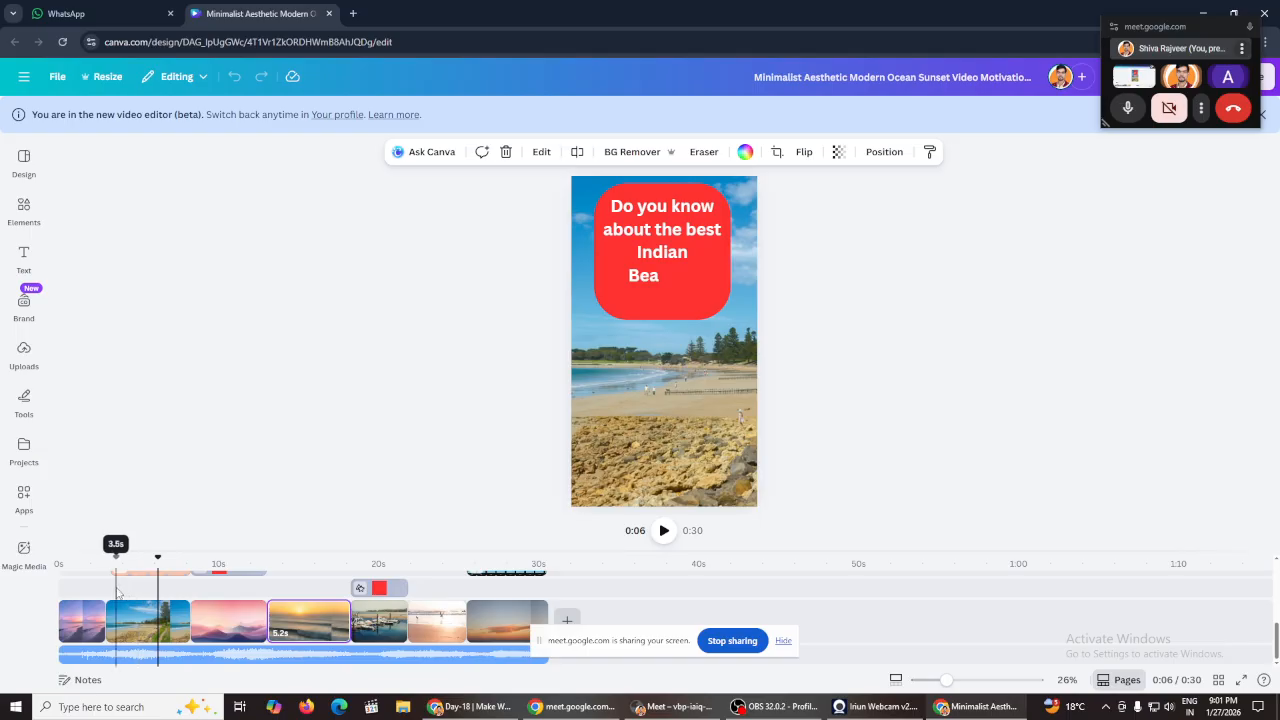
click(114, 594)
click(91, 596)
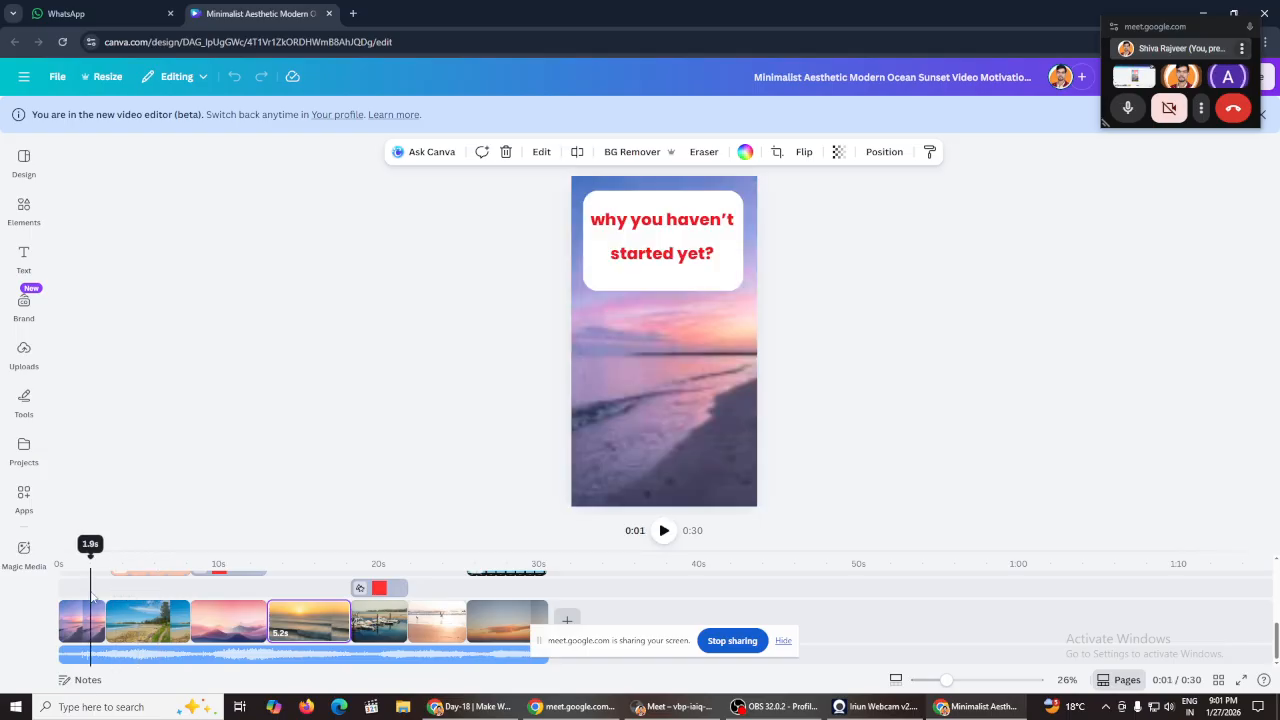
Step: Switch to WhatsApp and watch the 0:30 reel posted in the 21 Days Canva Mastery Program group, closing the viewer when done
click(149, 15)
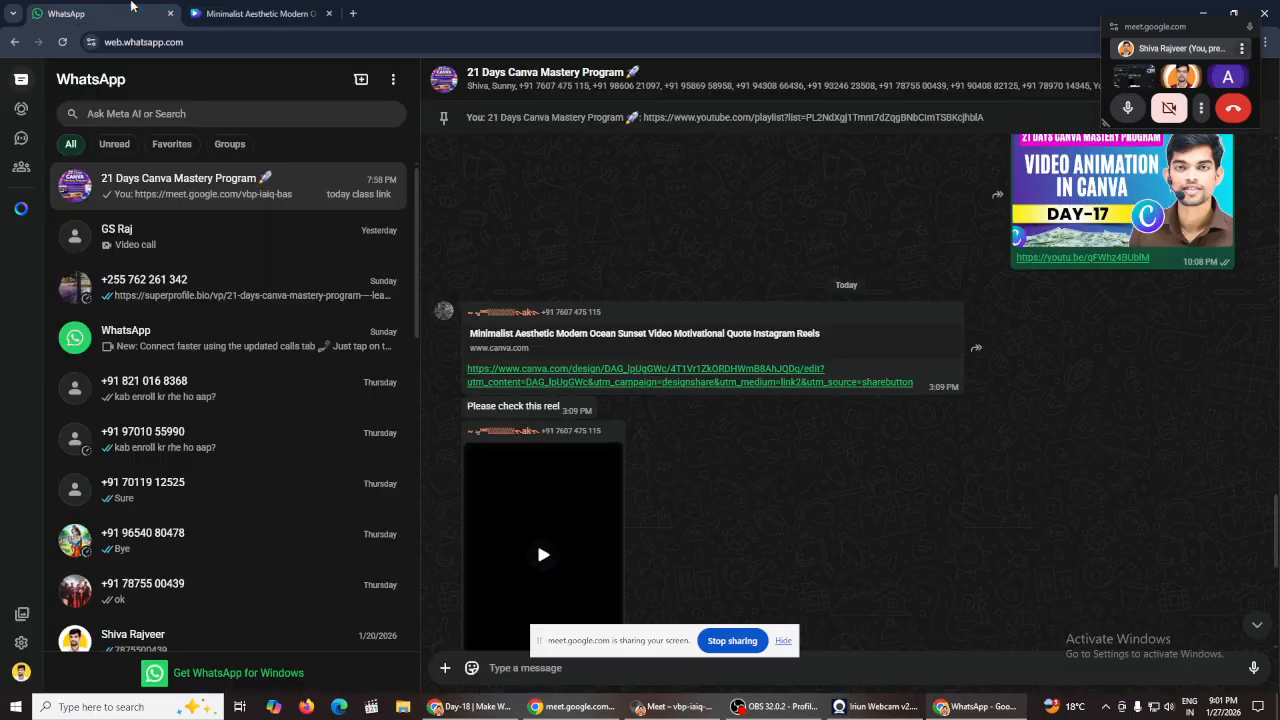
scroll(688, 407, down, 2)
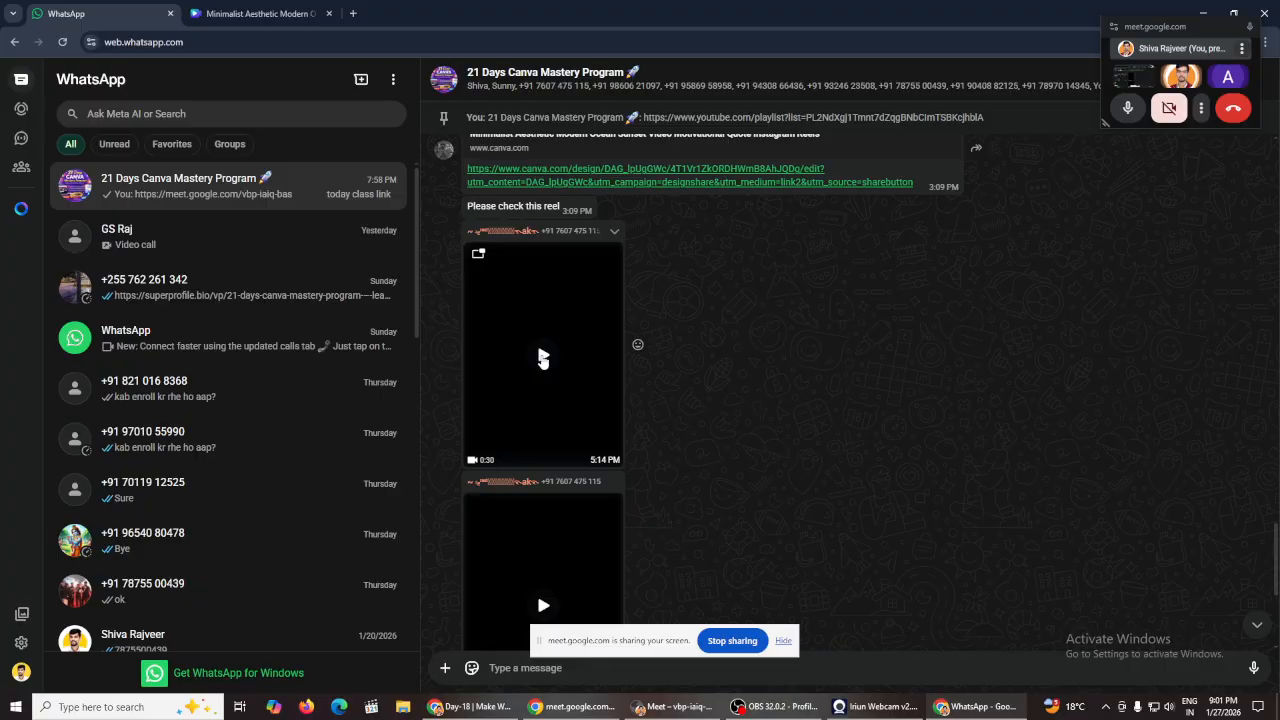
click(541, 358)
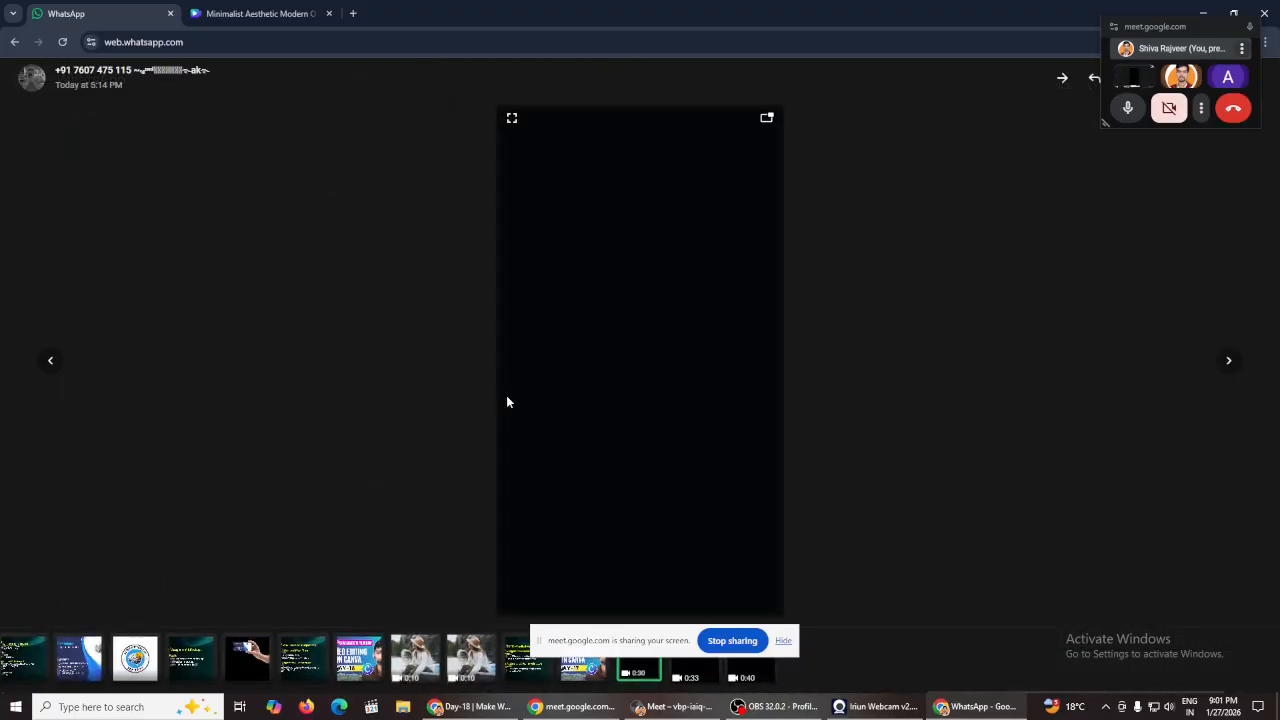
drag(632, 650, 975, 555)
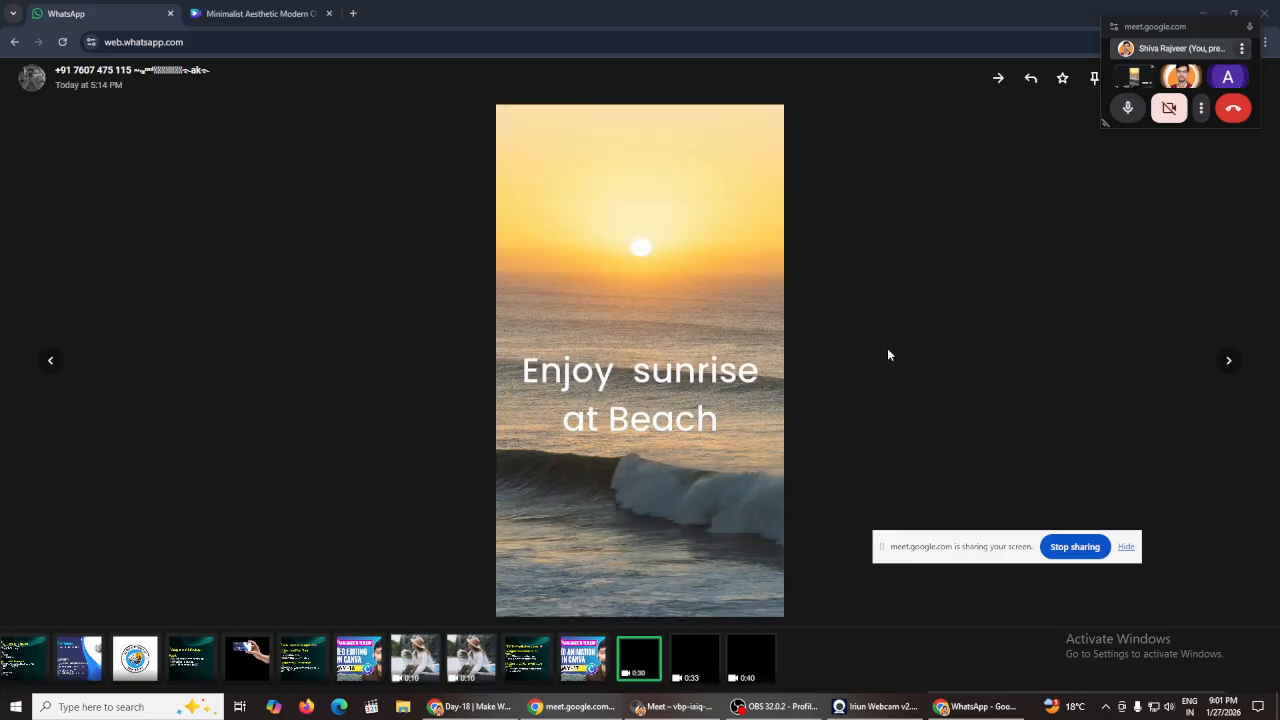
click(888, 355)
click(887, 348)
Step: Open the group's 0:33 Banaras reel, restart it from the beginning, pause and resume it at the railway station scene, and close it
scroll(540, 337, down, 3)
click(538, 350)
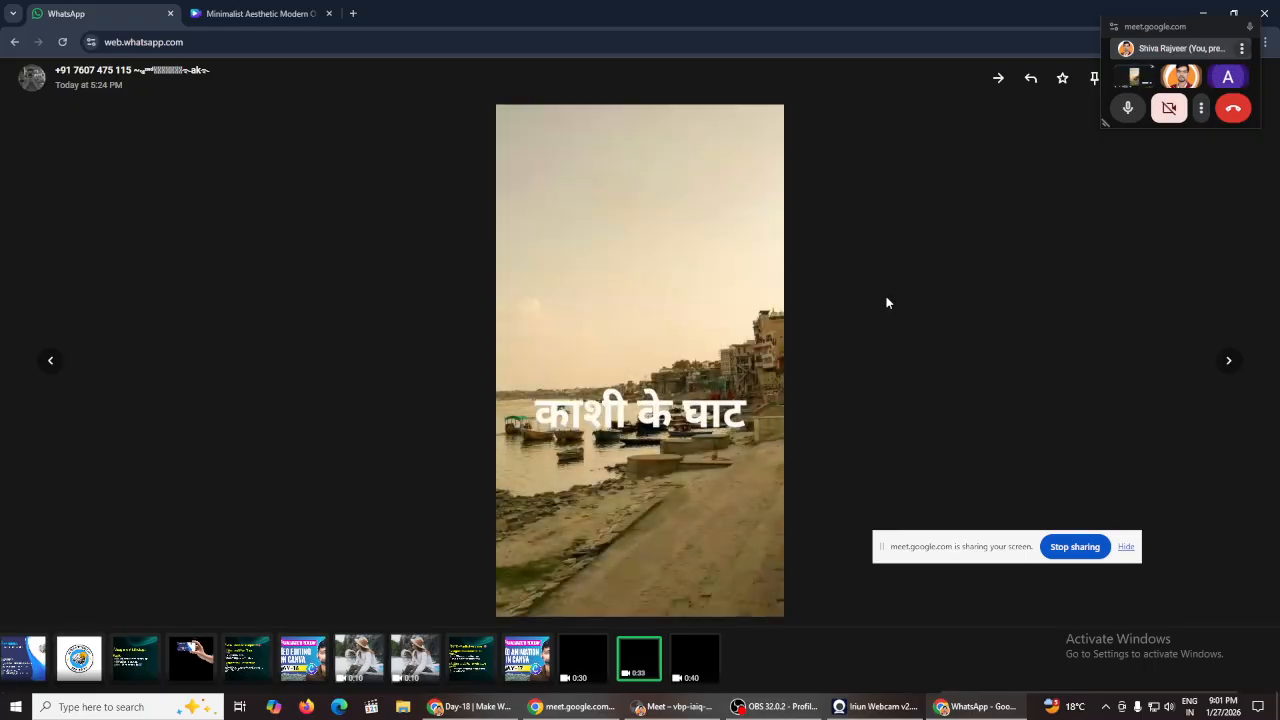
click(545, 599)
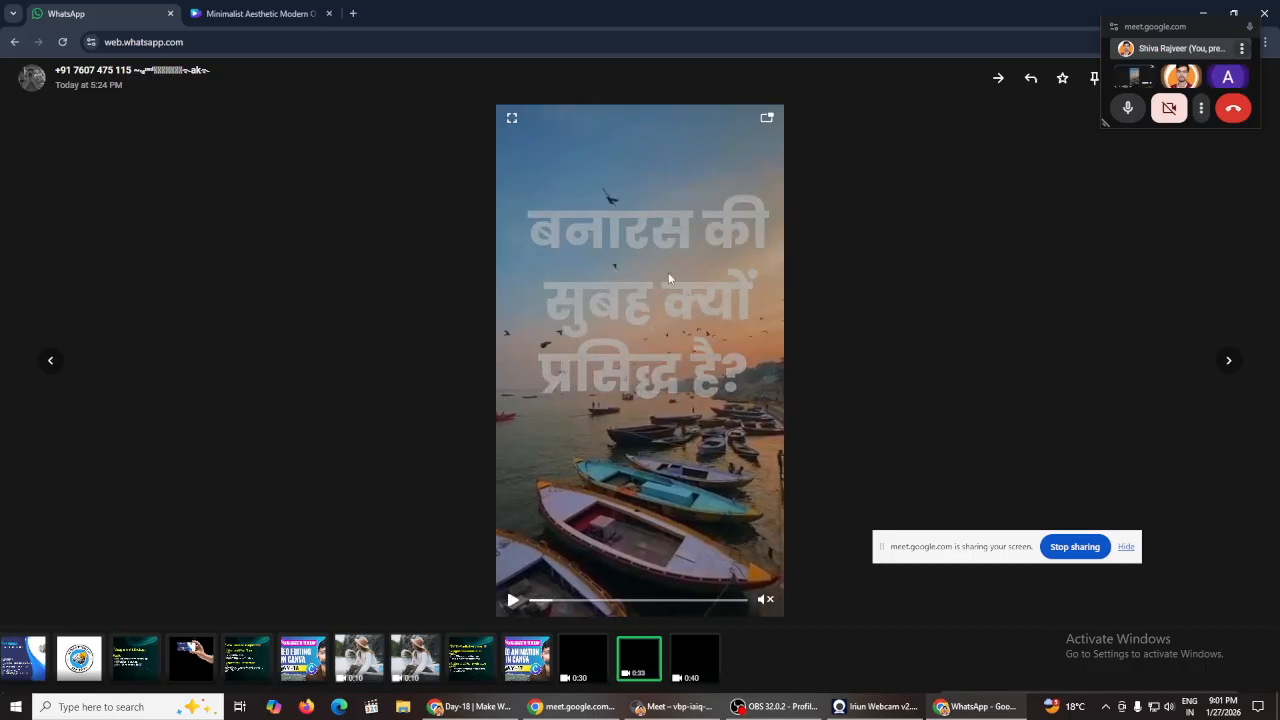
click(511, 600)
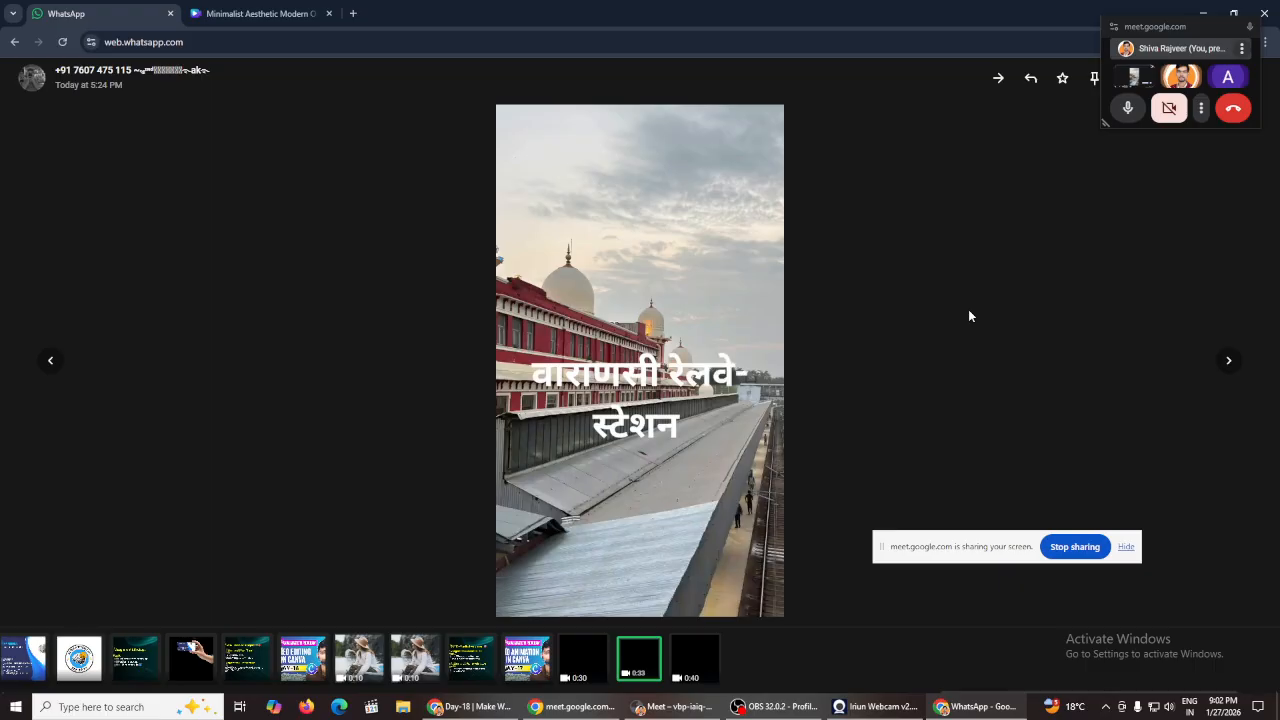
click(704, 362)
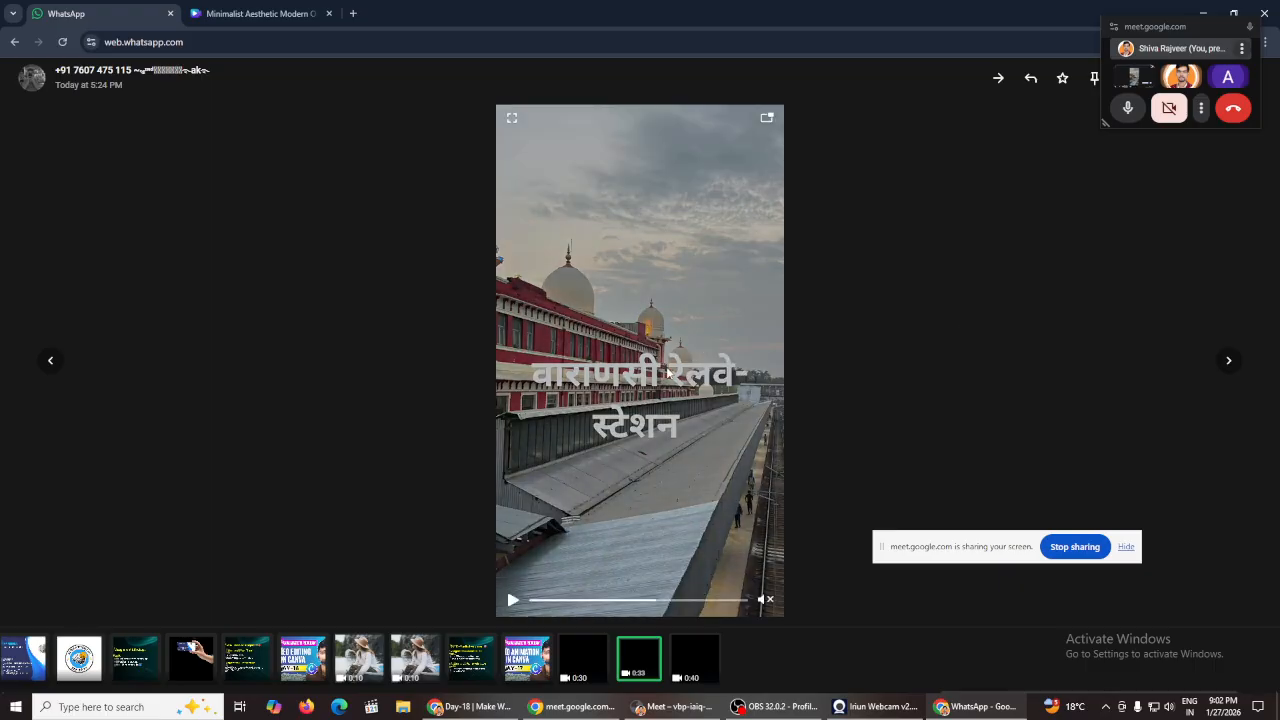
click(736, 415)
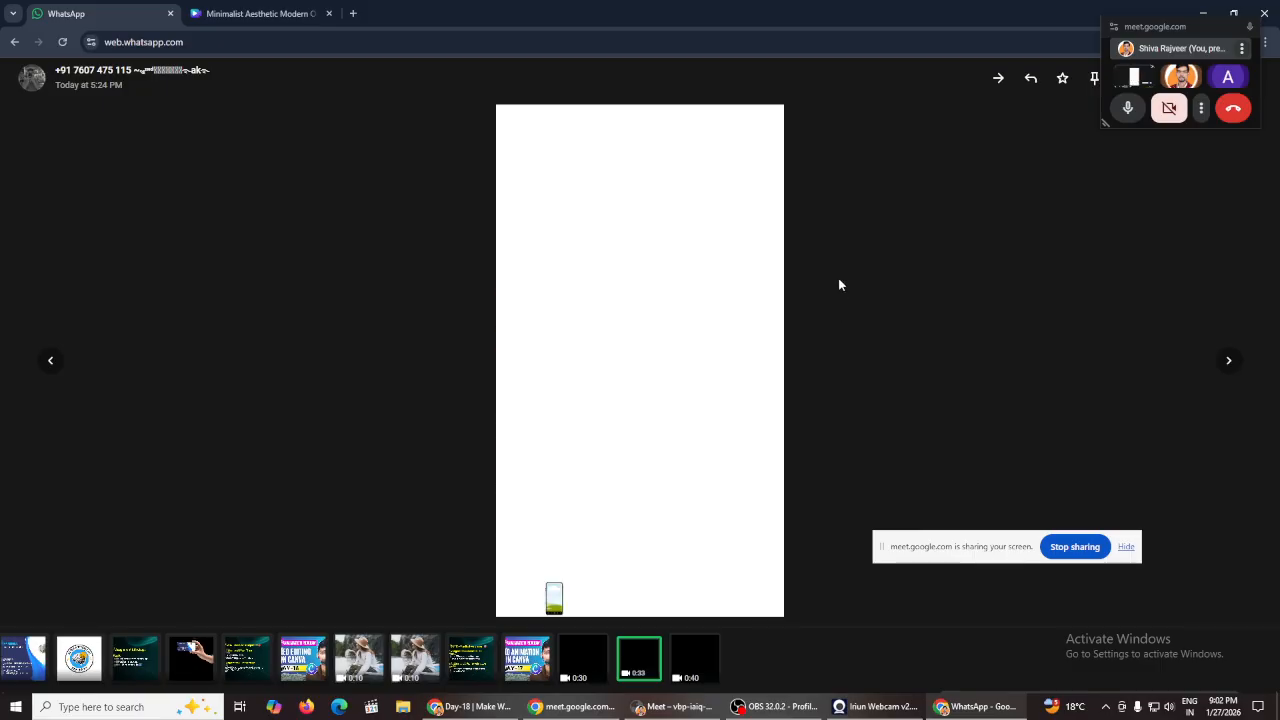
key(Escape)
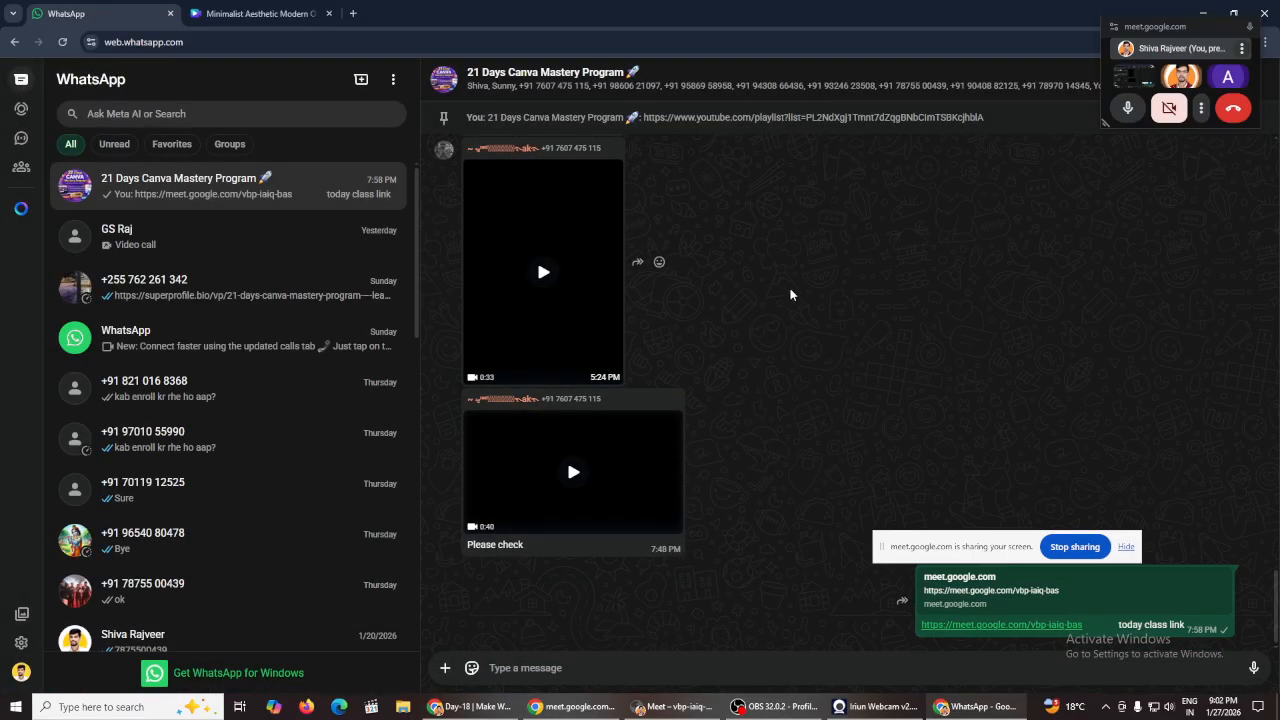
Step: Open the 0:40 promotional video captioned "Please check" and watch it through to its contact scene
click(572, 470)
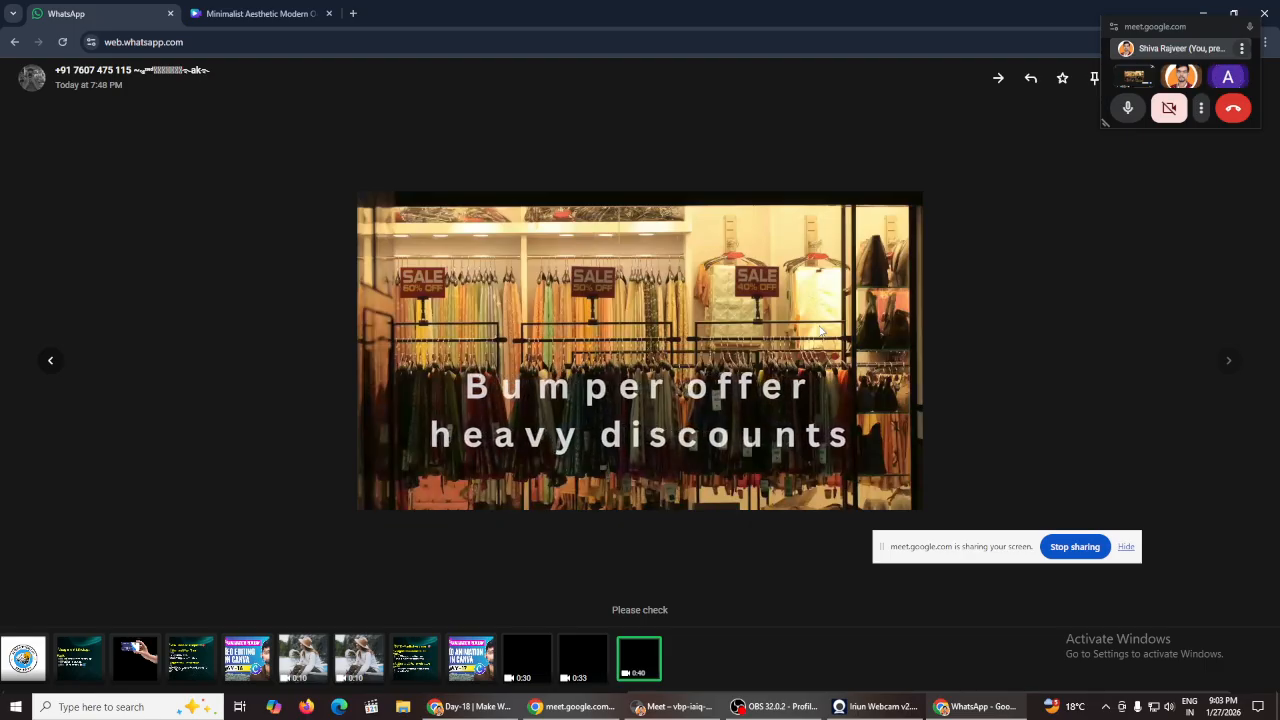
mouse_move(820, 326)
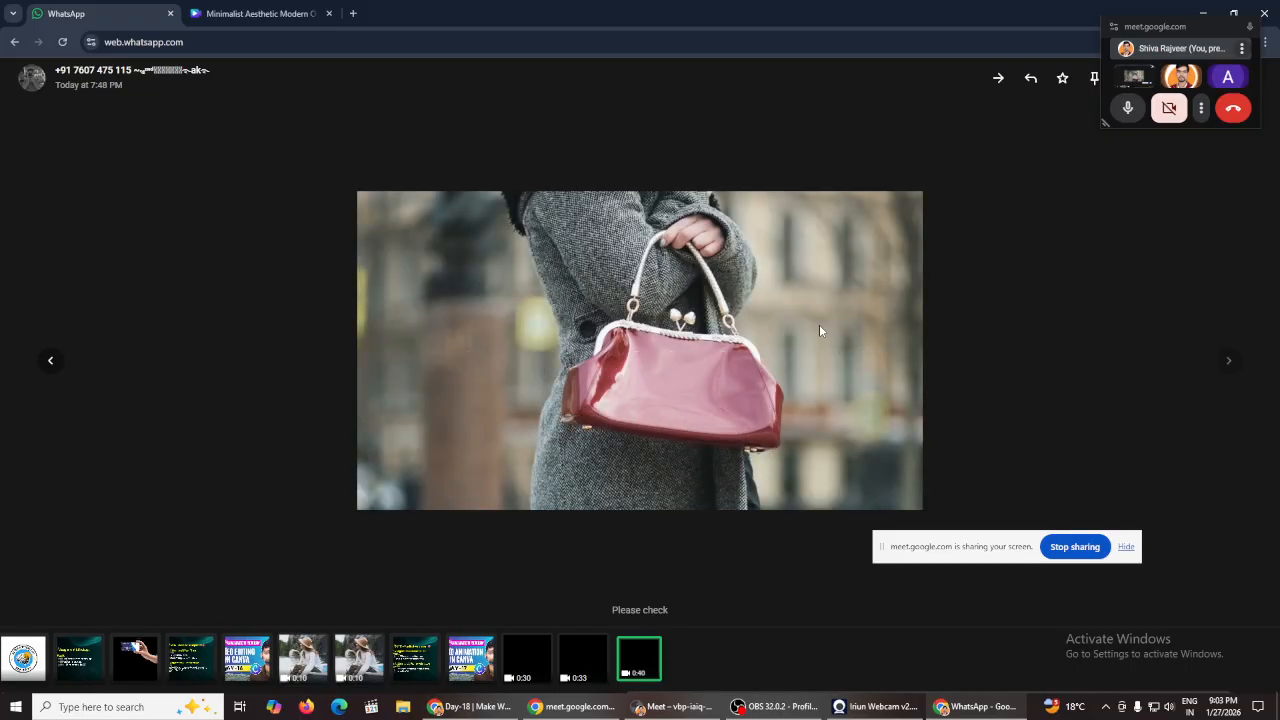
mouse_move(888, 347)
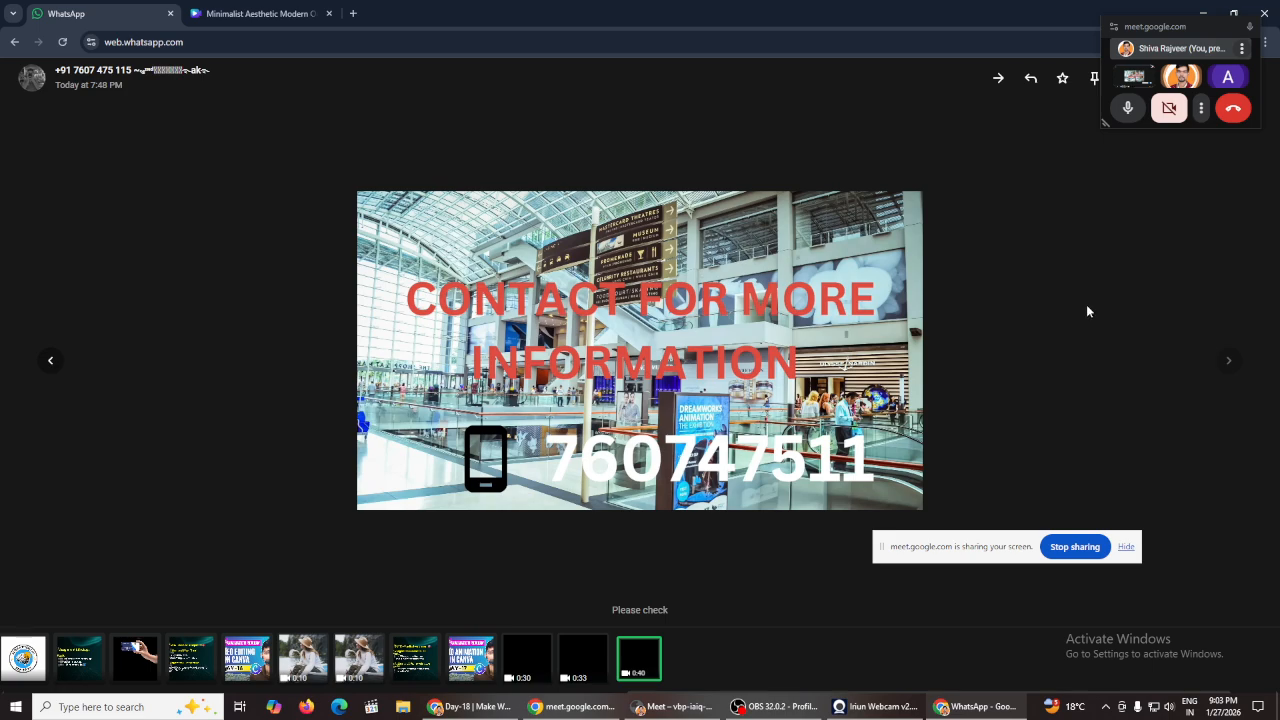
Step: Close the promotional video and look through the reels and videos posted today in the 21 Days Canva Mastery Program group
click(1085, 304)
scroll(814, 398, up, 5)
scroll(814, 396, up, 4)
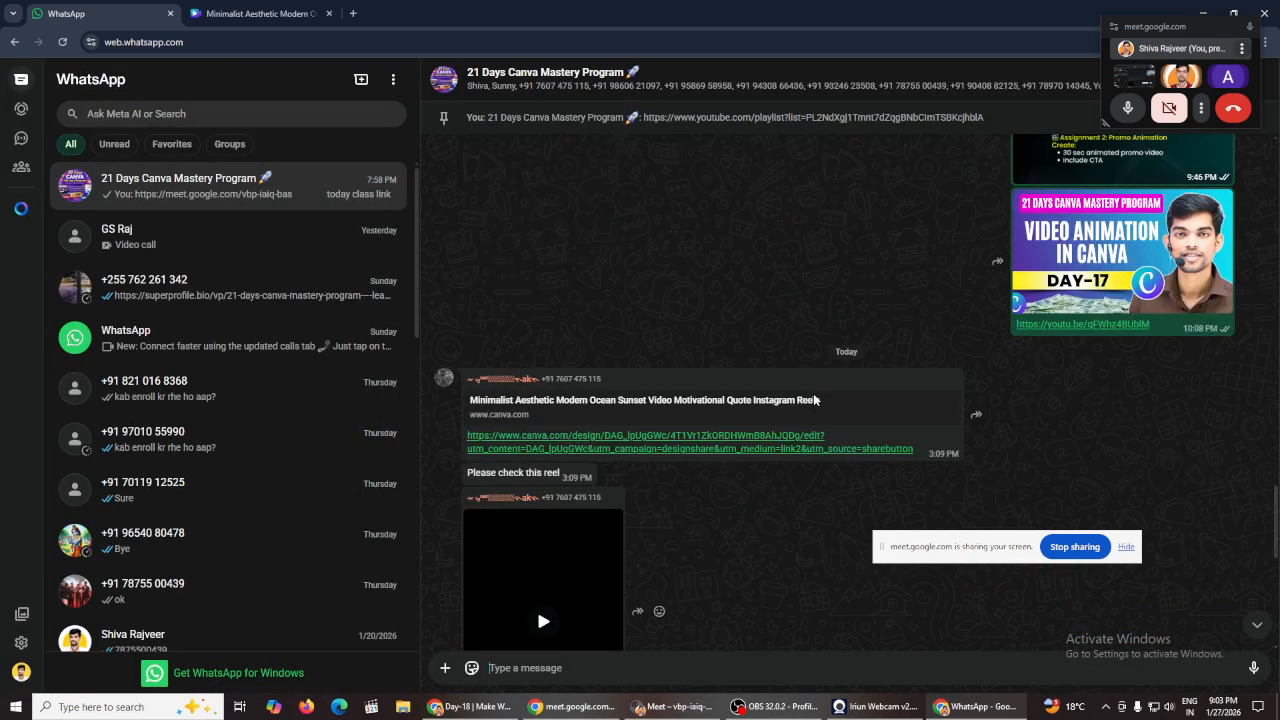
scroll(814, 396, down, 13)
scroll(814, 396, up, 10)
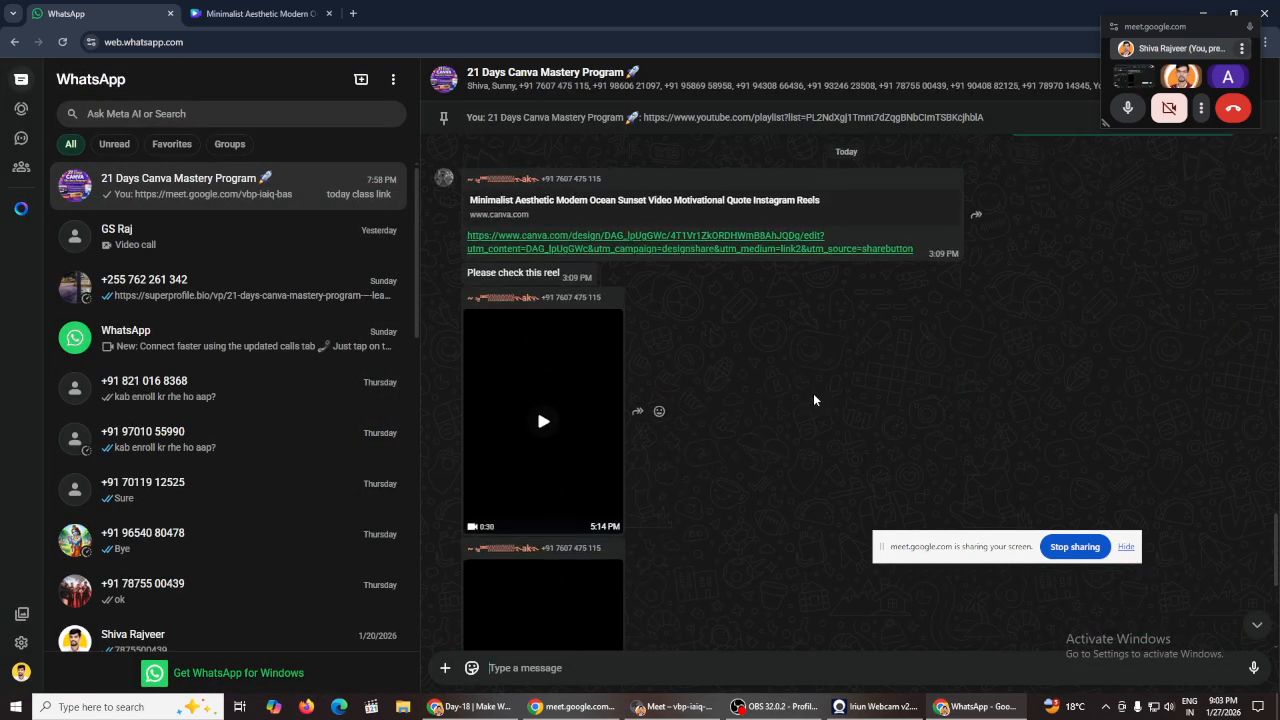
scroll(814, 398, up, 3)
scroll(814, 398, down, 8)
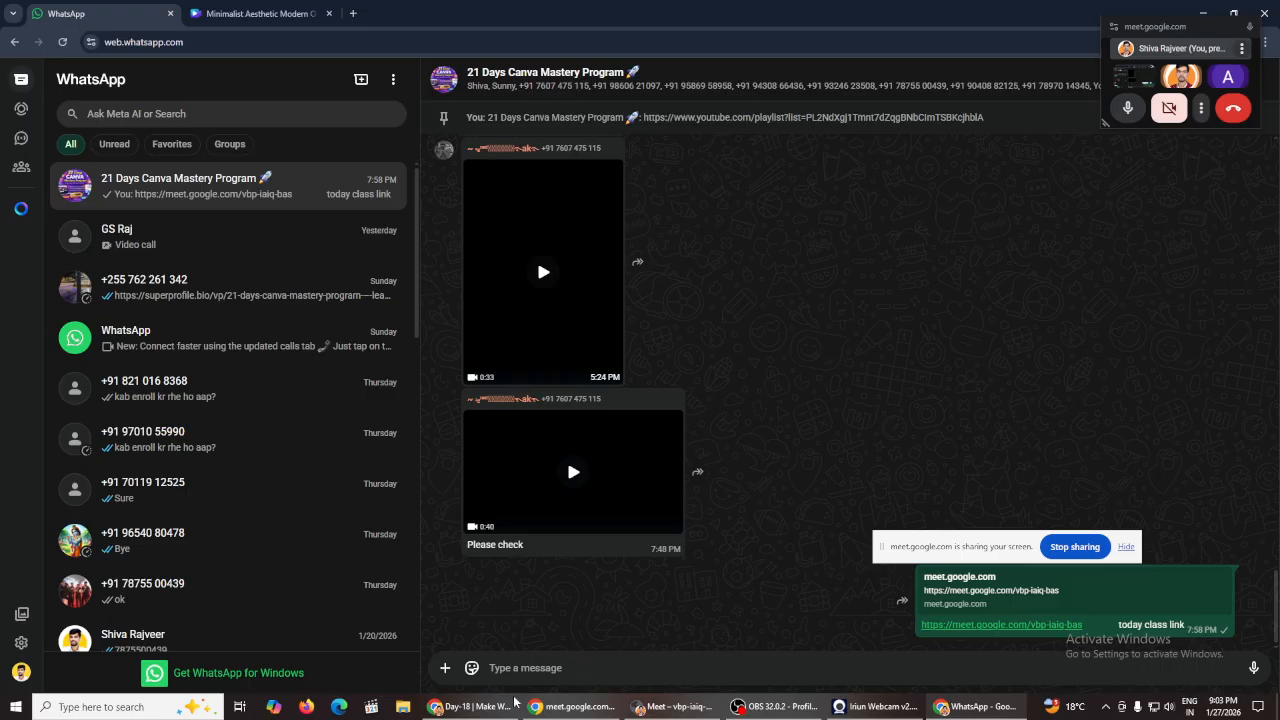
Step: Return to the newest messages in the group chat and move the screen-sharing notice clear of the class link
scroll(790, 400, up, 3)
scroll(790, 400, down, 3)
drag(949, 554, 612, 644)
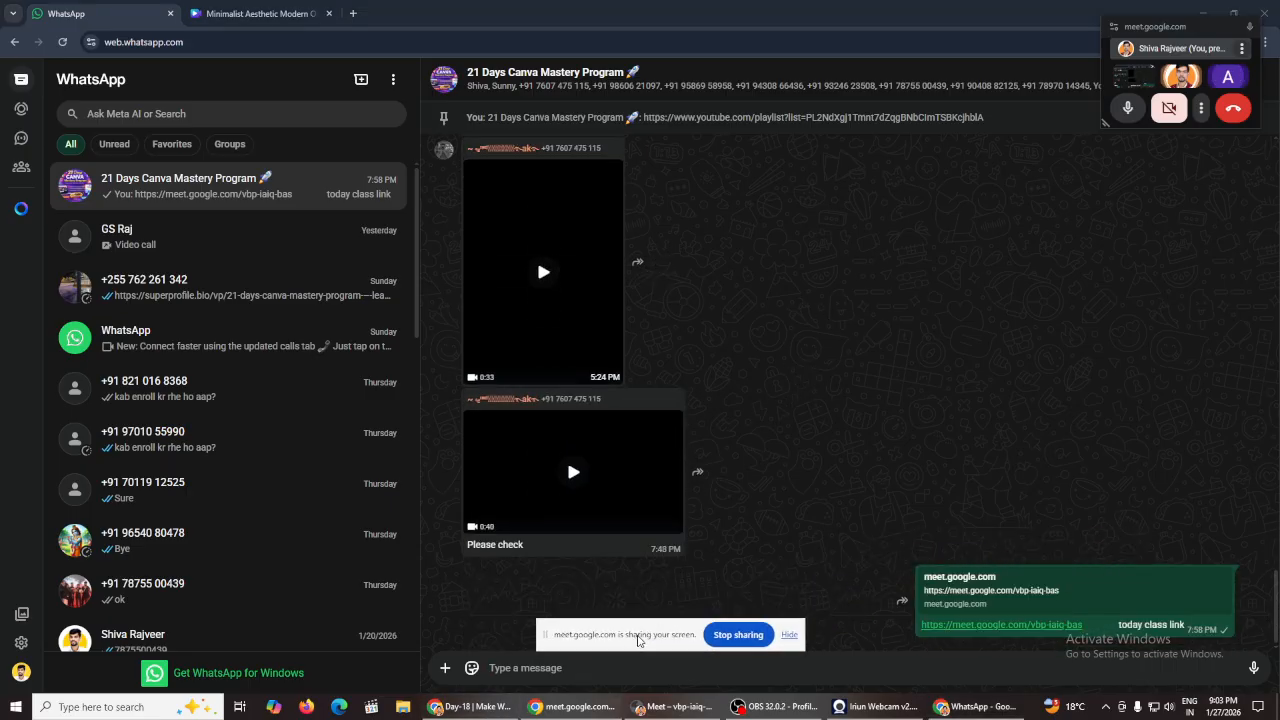
Step: Switch to the Day-18 presentation in Canva and bring up the Practical Assignment slide on page 21
click(470, 706)
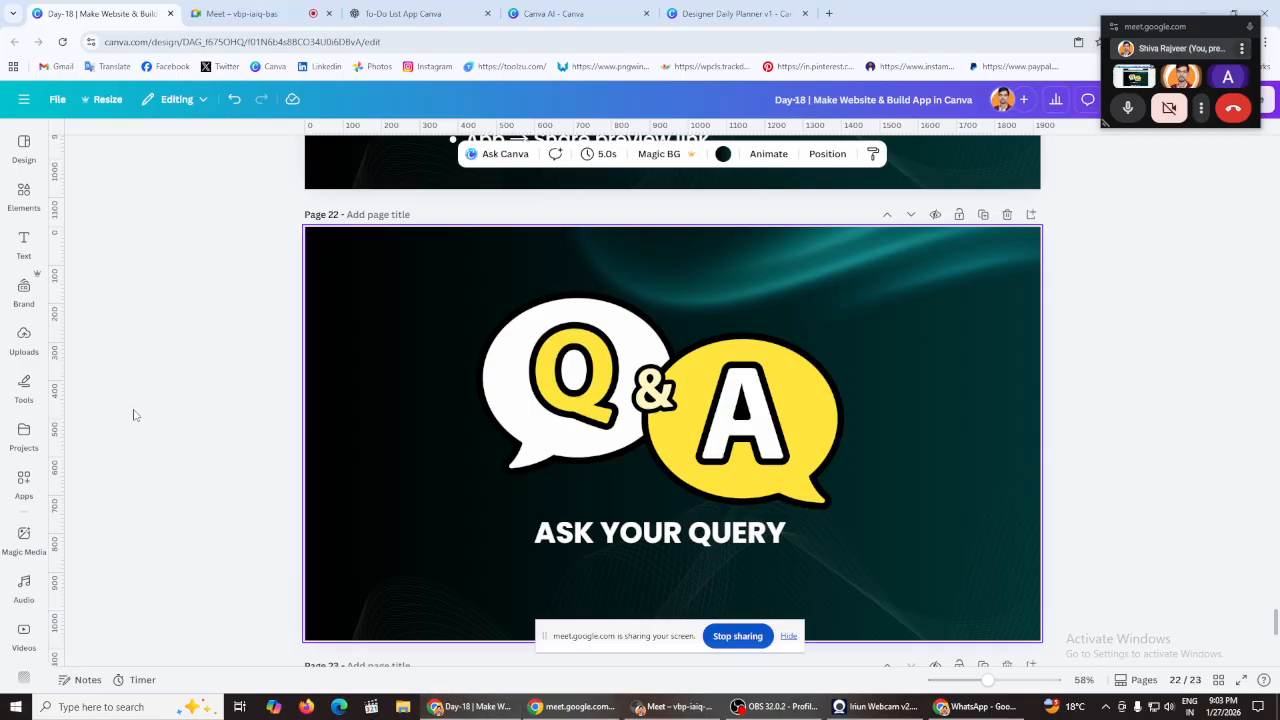
scroll(165, 435, up, 4)
scroll(173, 423, up, 1)
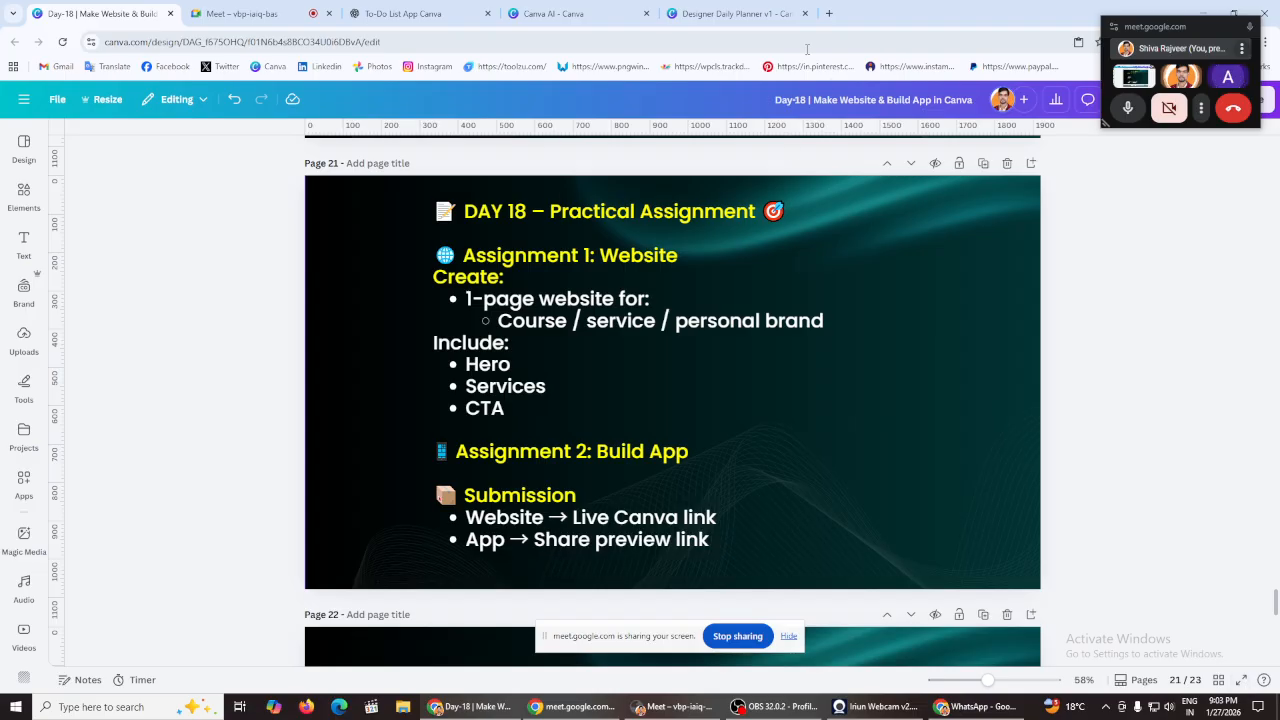
Step: Open the Biology Quest app in Canva AI, start it at Hard - Expert, and answer two questions with Stroma and 25%
click(745, 13)
click(540, 12)
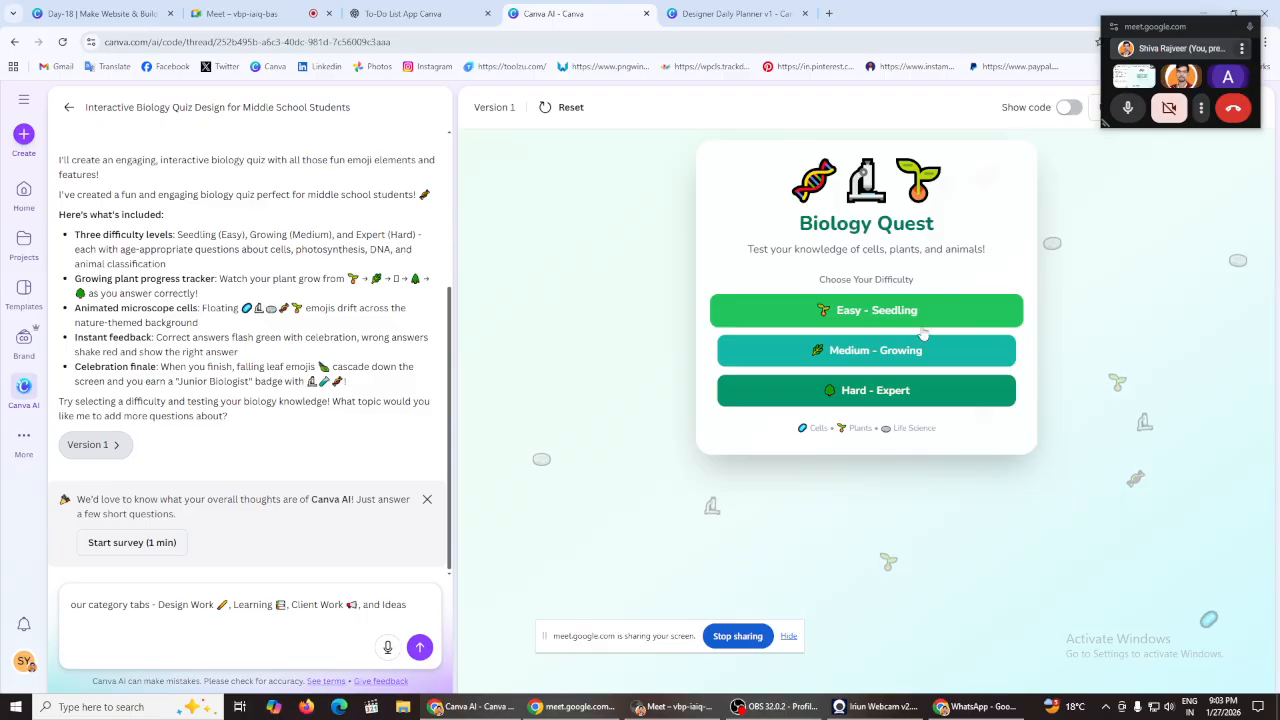
click(887, 391)
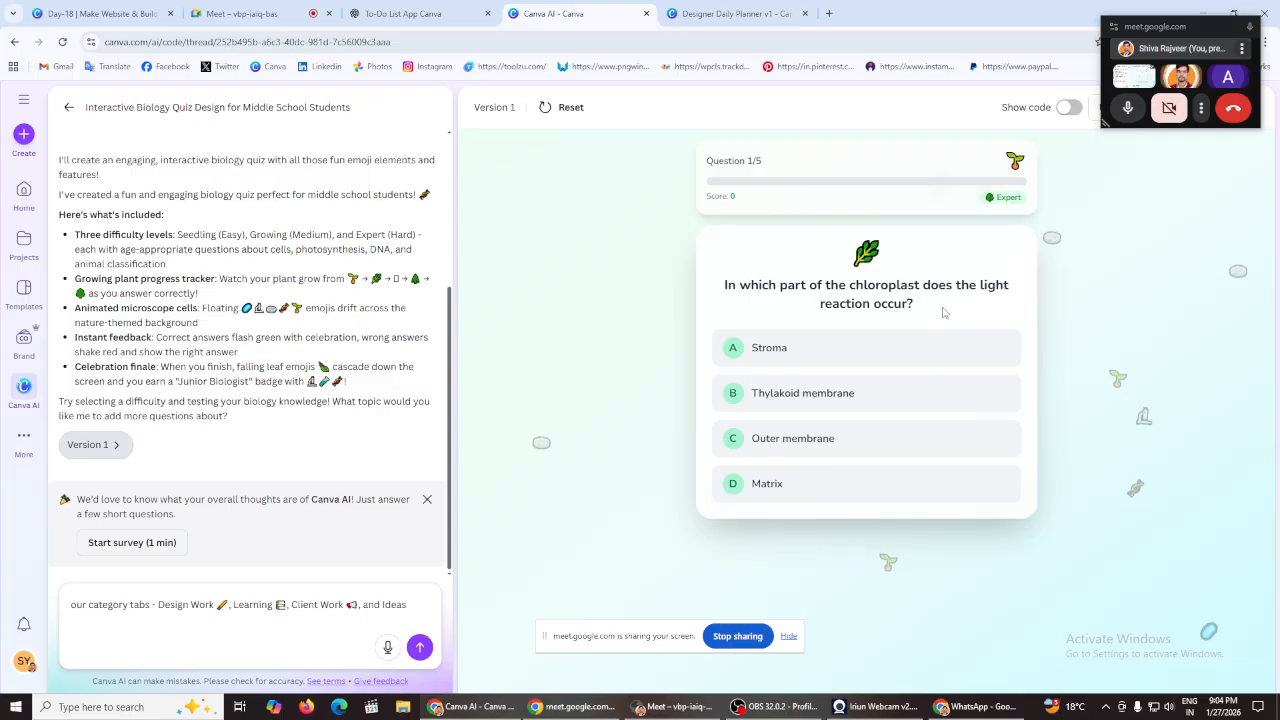
click(861, 349)
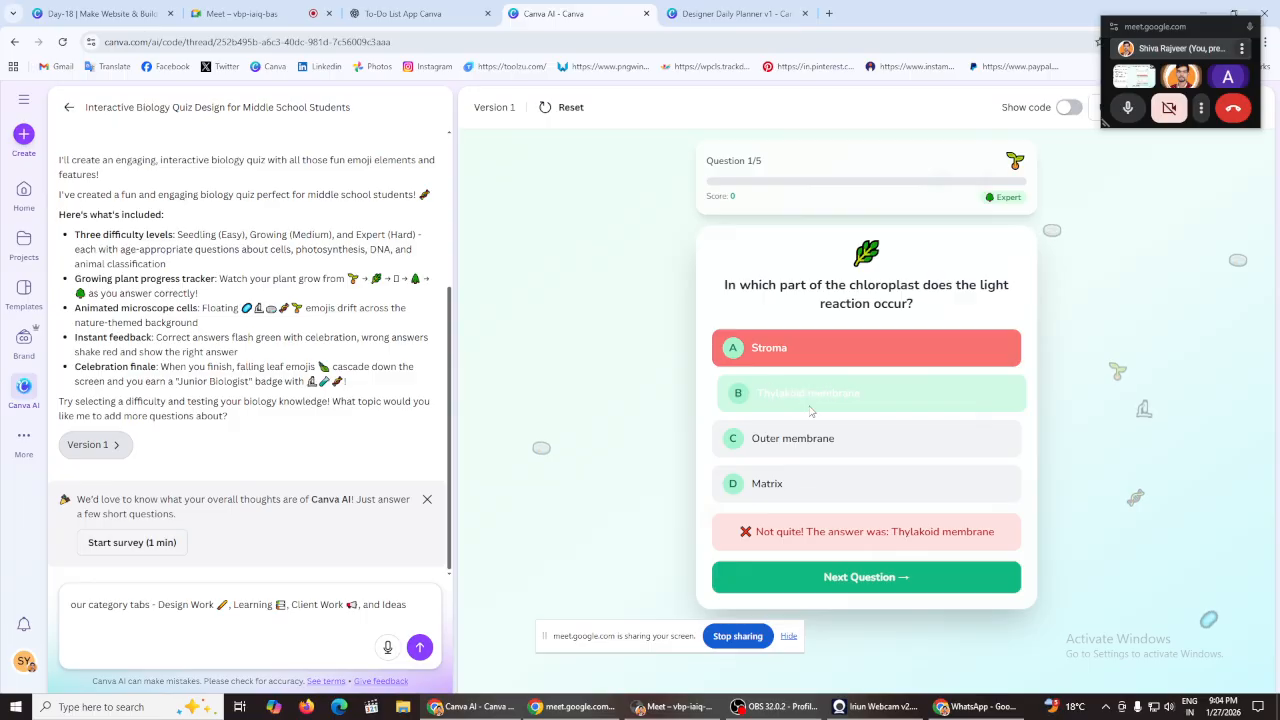
click(846, 588)
click(802, 360)
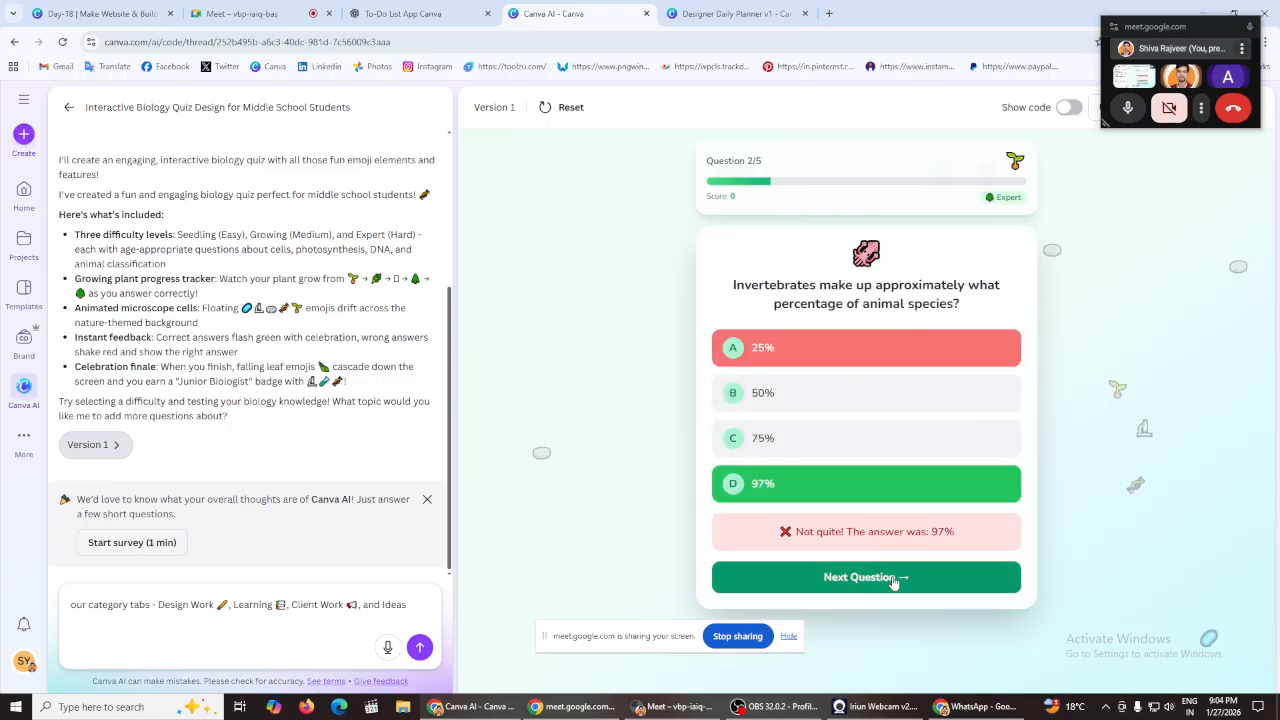
click(857, 578)
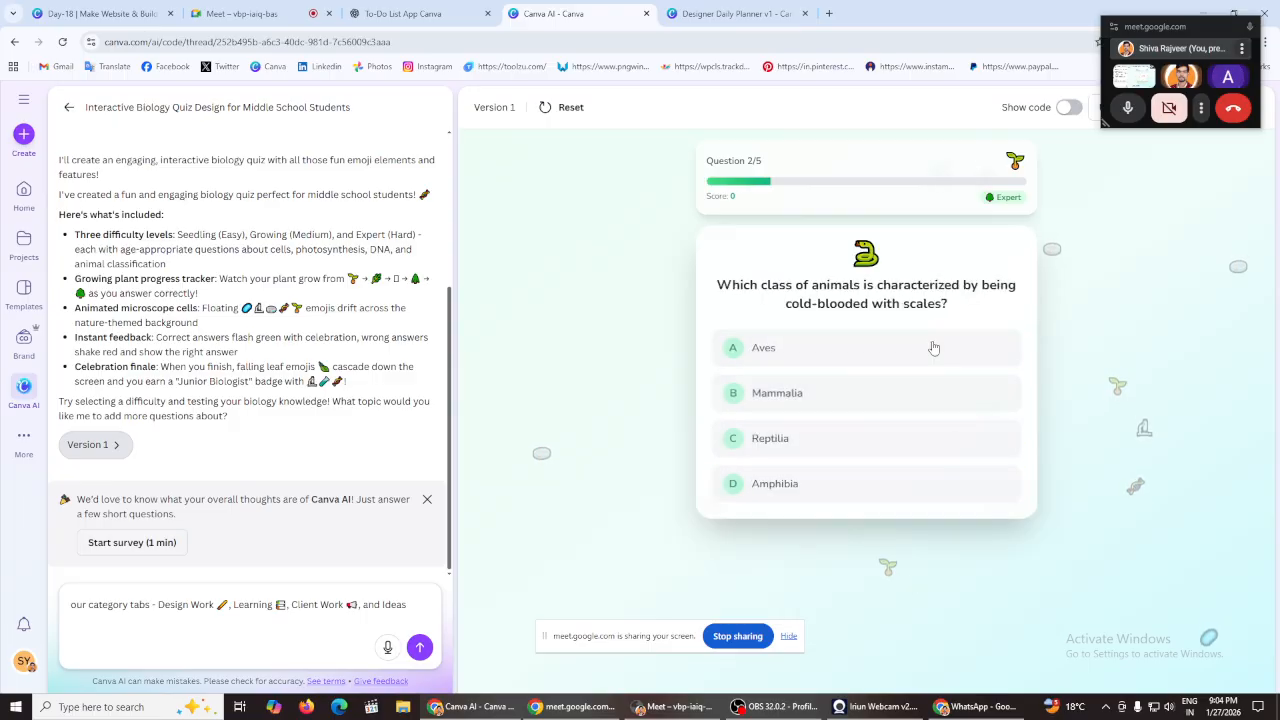
Step: Highlight the question counter above the quiz question, and clear the selection
drag(763, 165, 796, 169)
click(744, 161)
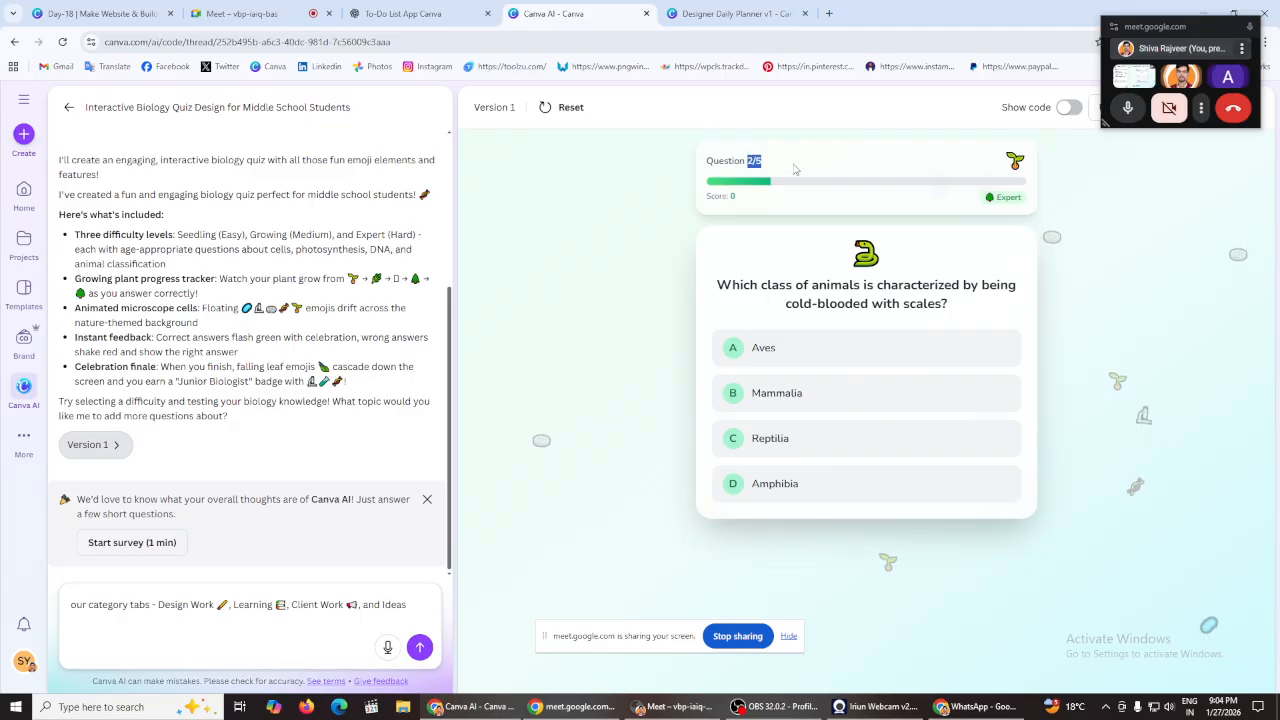
click(690, 238)
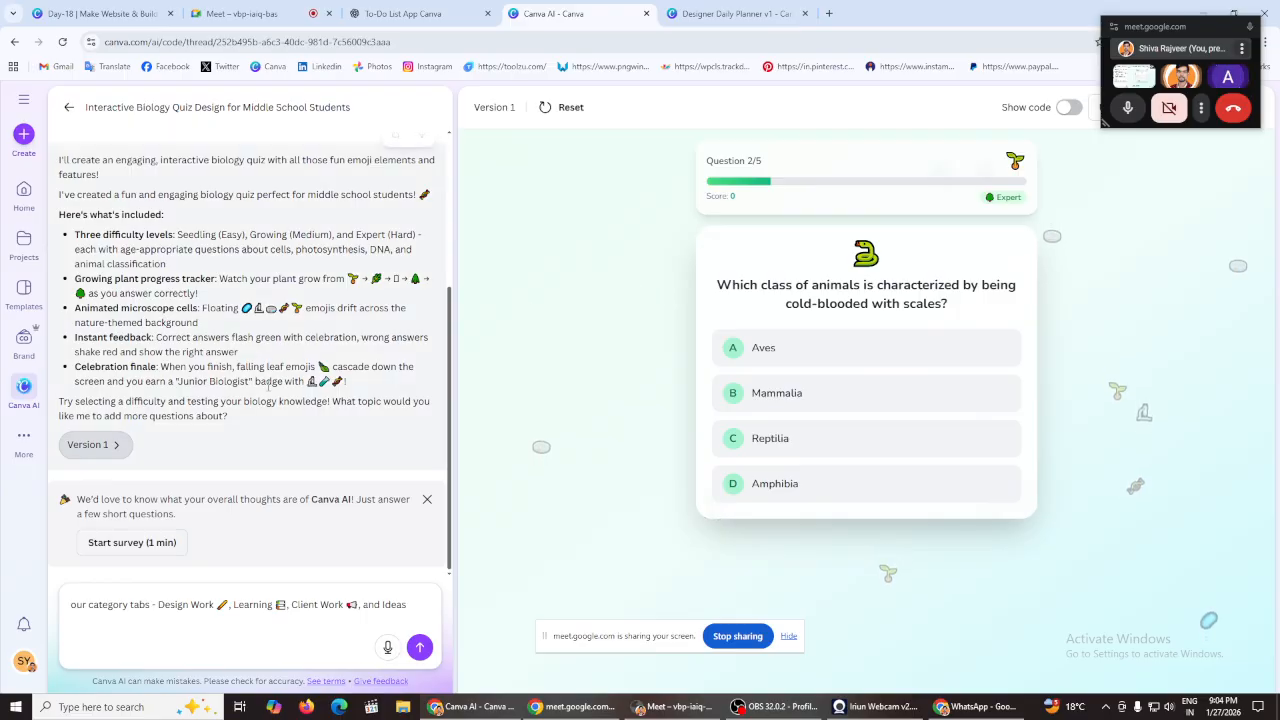
Step: Review the biology quiz's original prompt and the AI's feature summary, and return to the Day 18 assignment slide
scroll(258, 383, up, 3)
scroll(258, 383, down, 3)
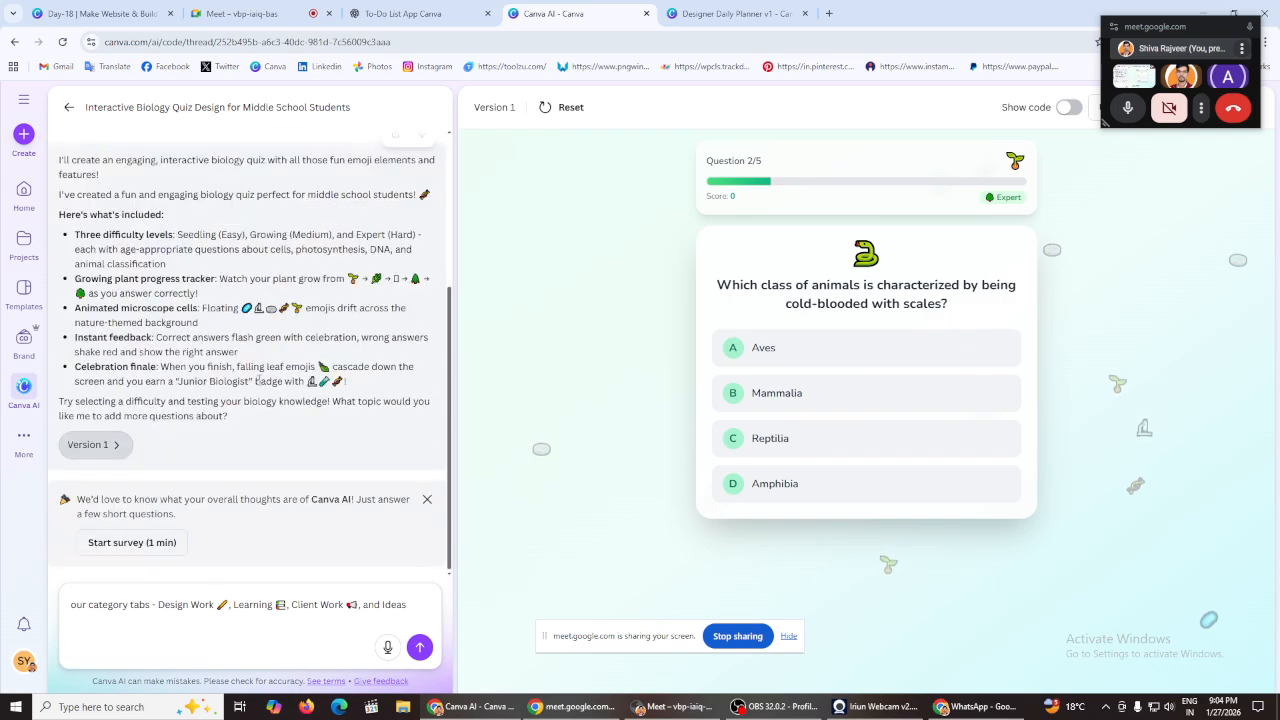
scroll(258, 380, up, 4)
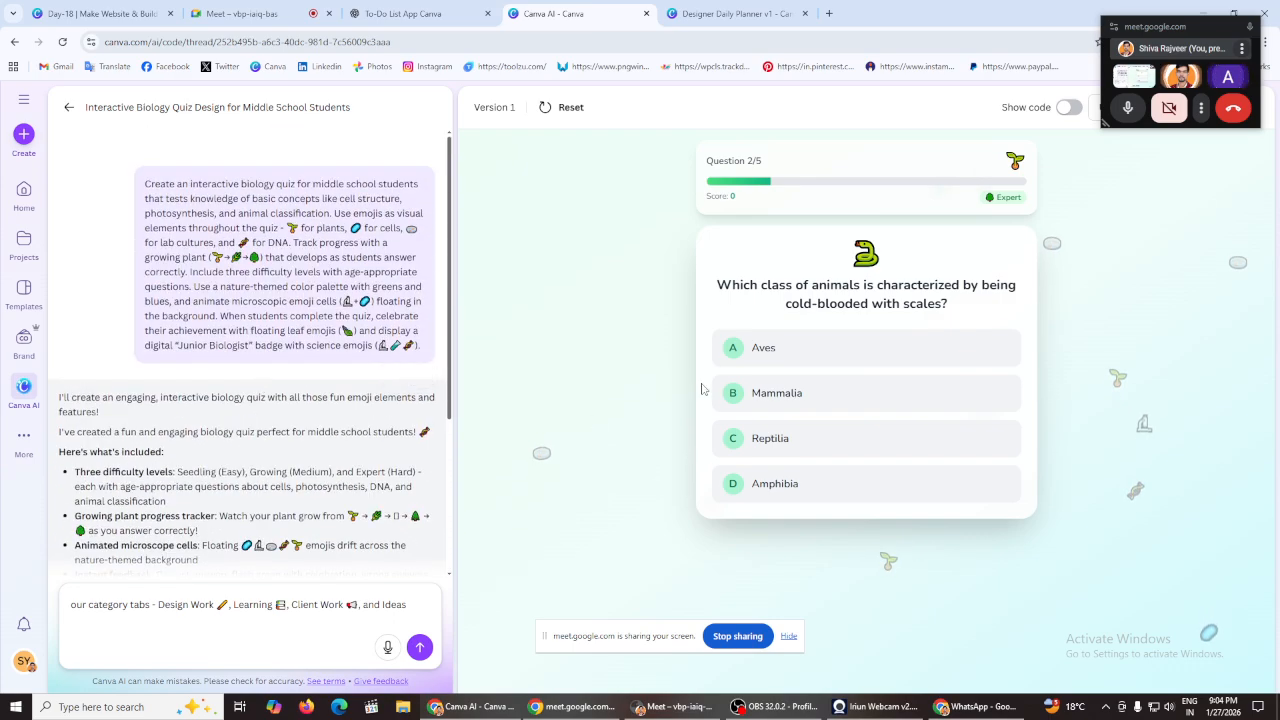
scroll(291, 409, down, 4)
scroll(293, 410, up, 4)
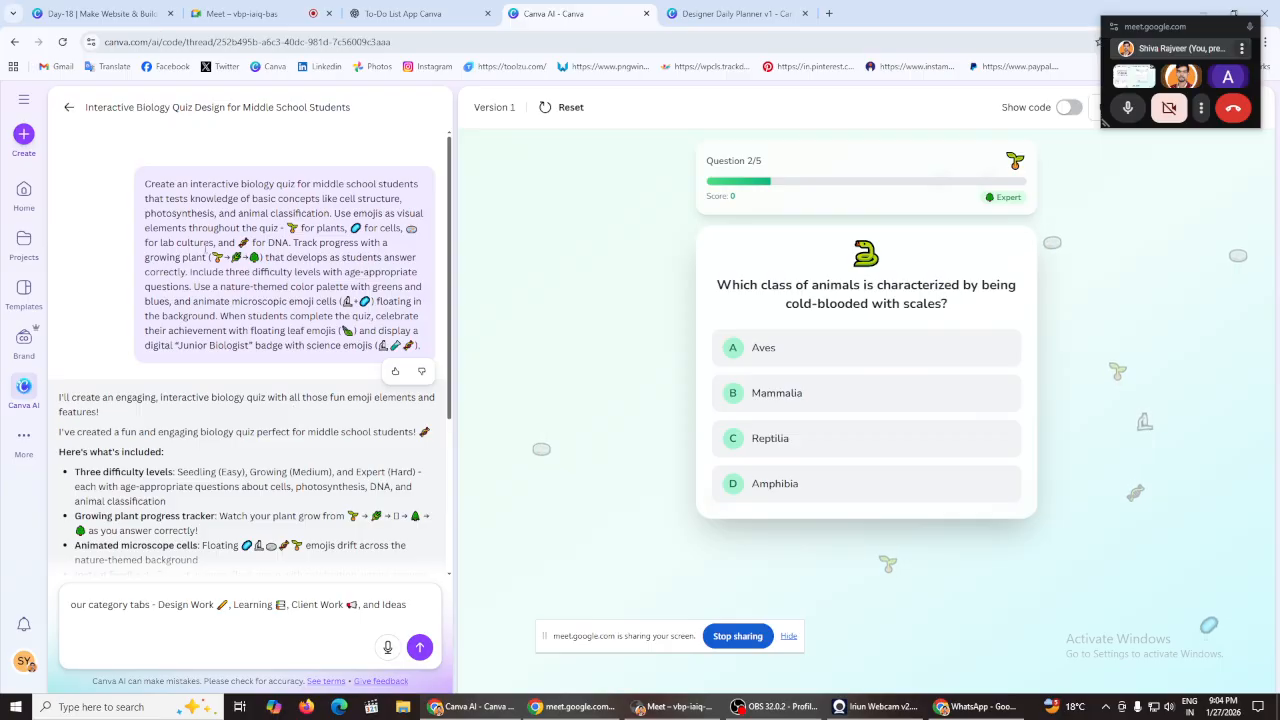
click(80, 8)
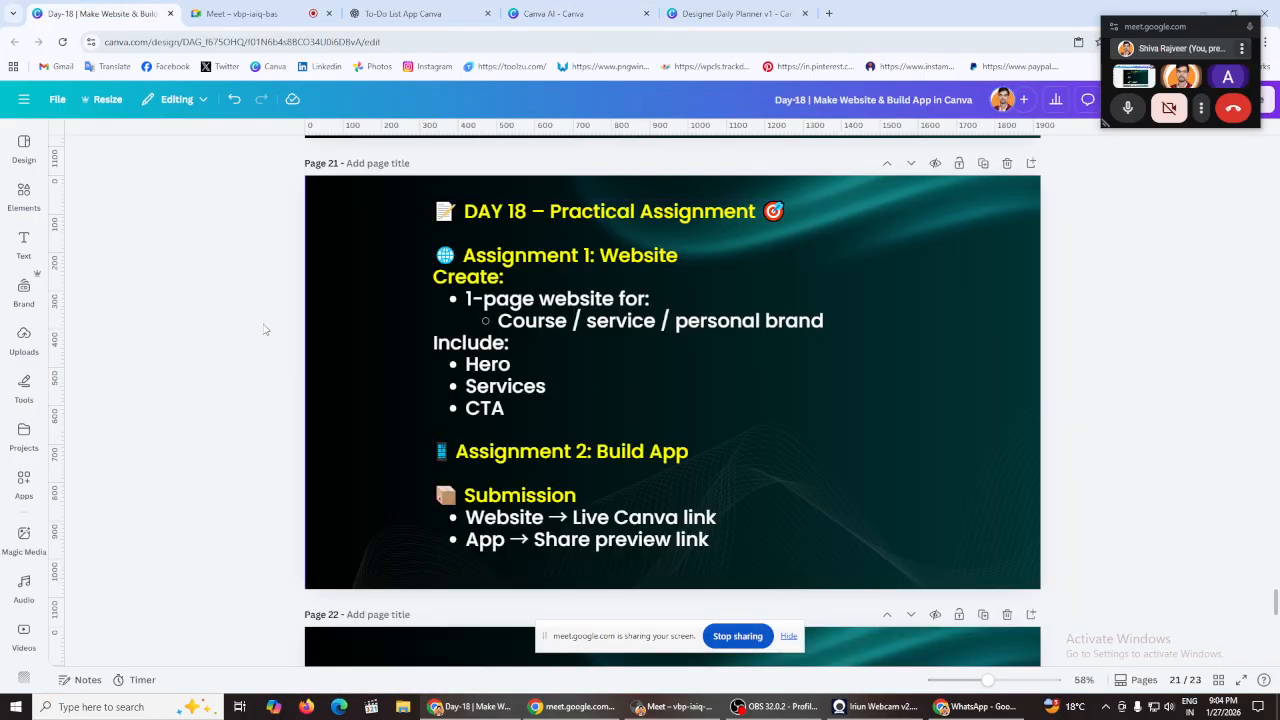